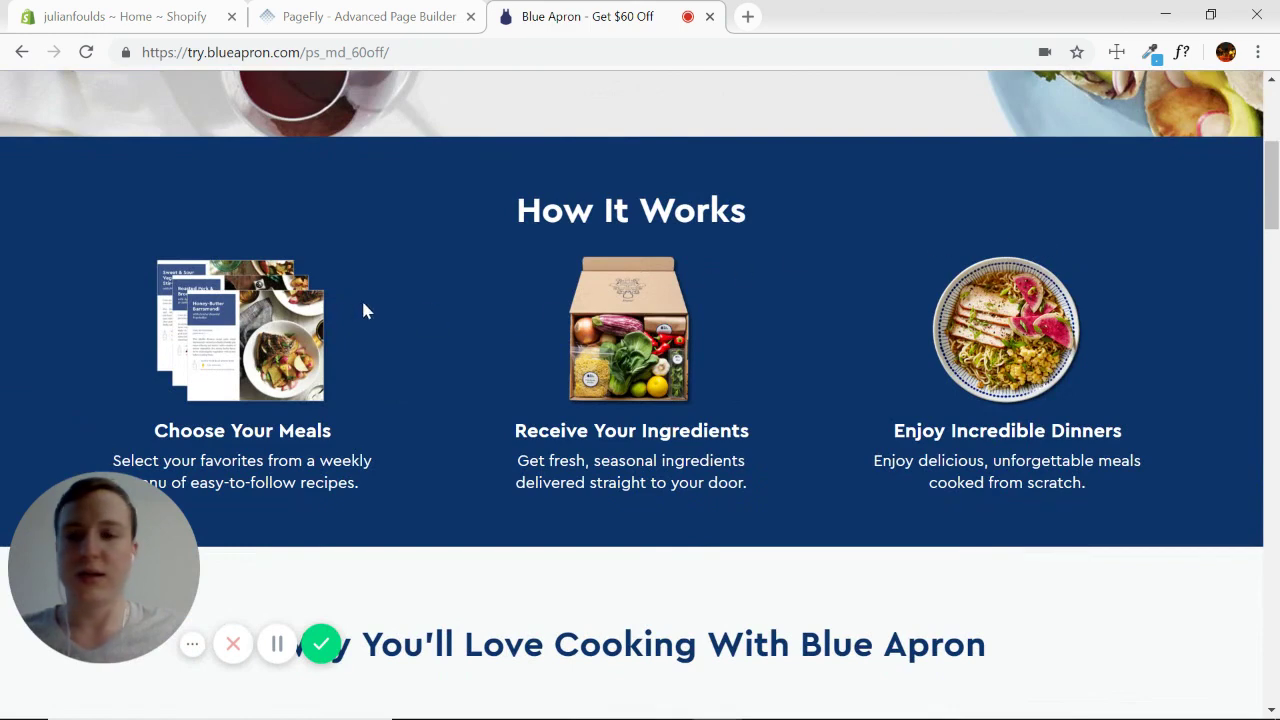
# Return to the PageFly editor and select the Blue Apron Landing Page's top section.
pyautogui.scroll(-4, 757, 335)
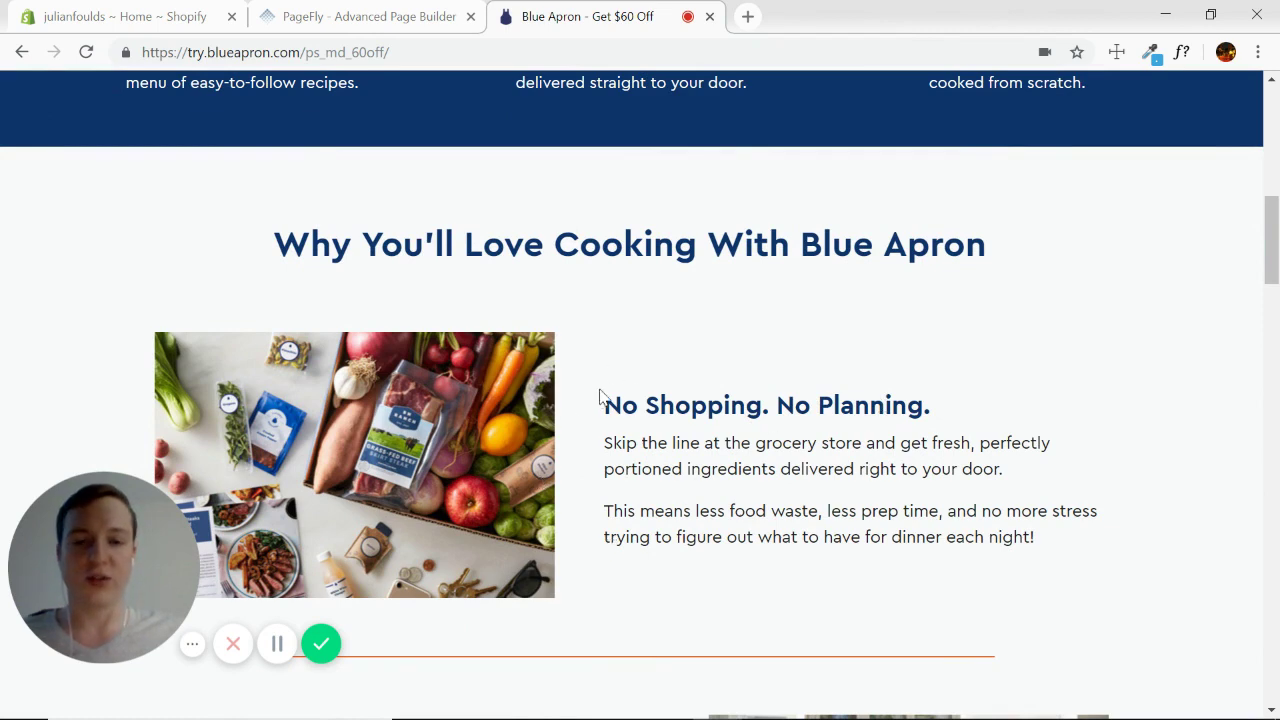
pyautogui.scroll(-6, 472, 452)
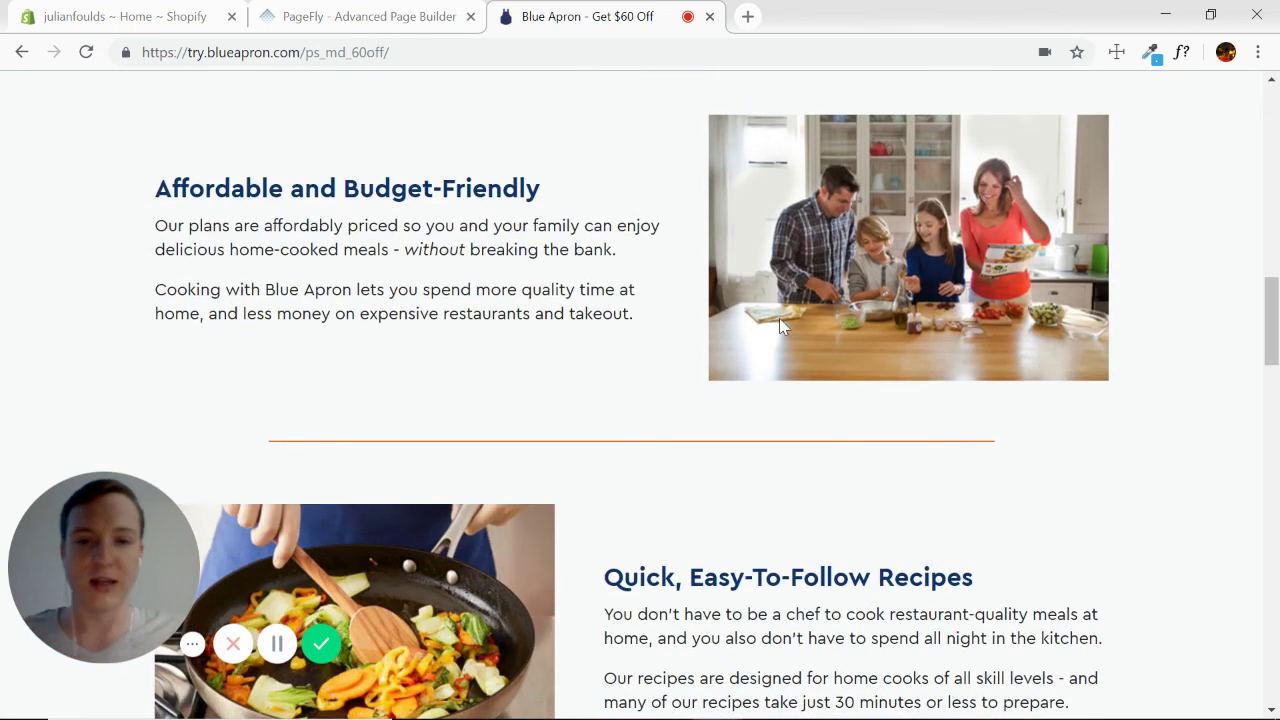
pyautogui.scroll(-4, 642, 405)
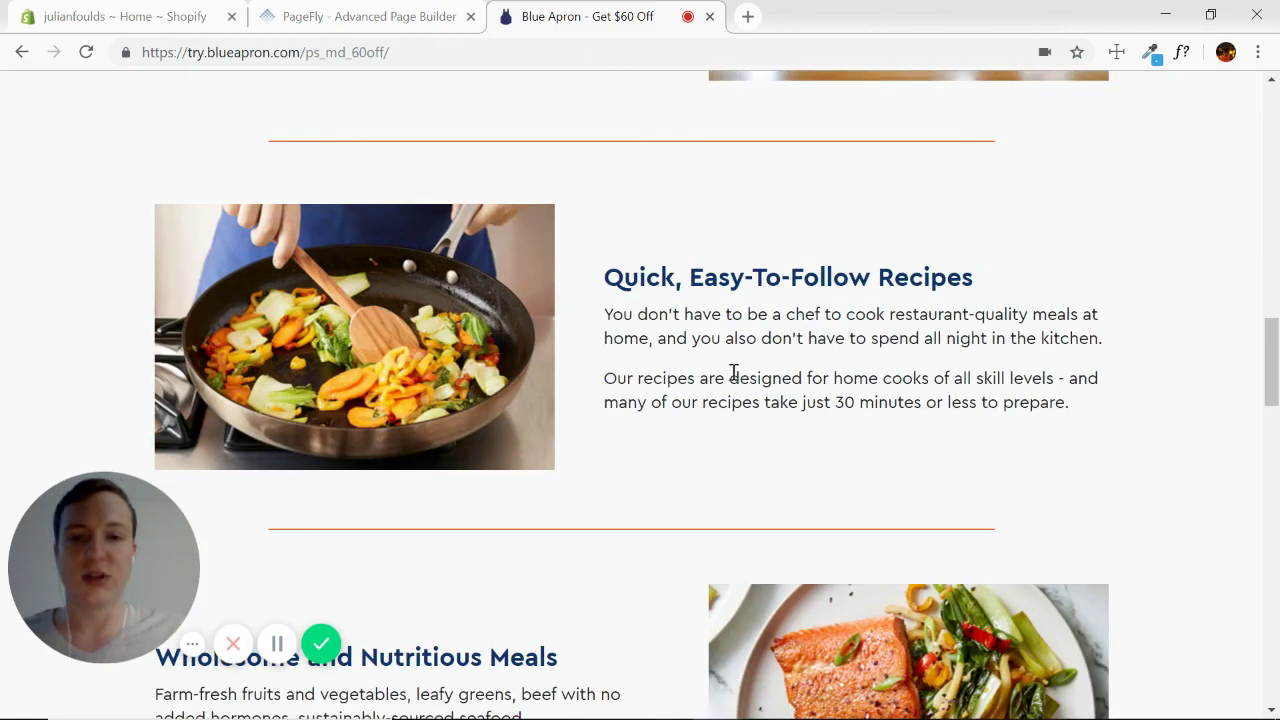
pyautogui.scroll(18, 734, 371)
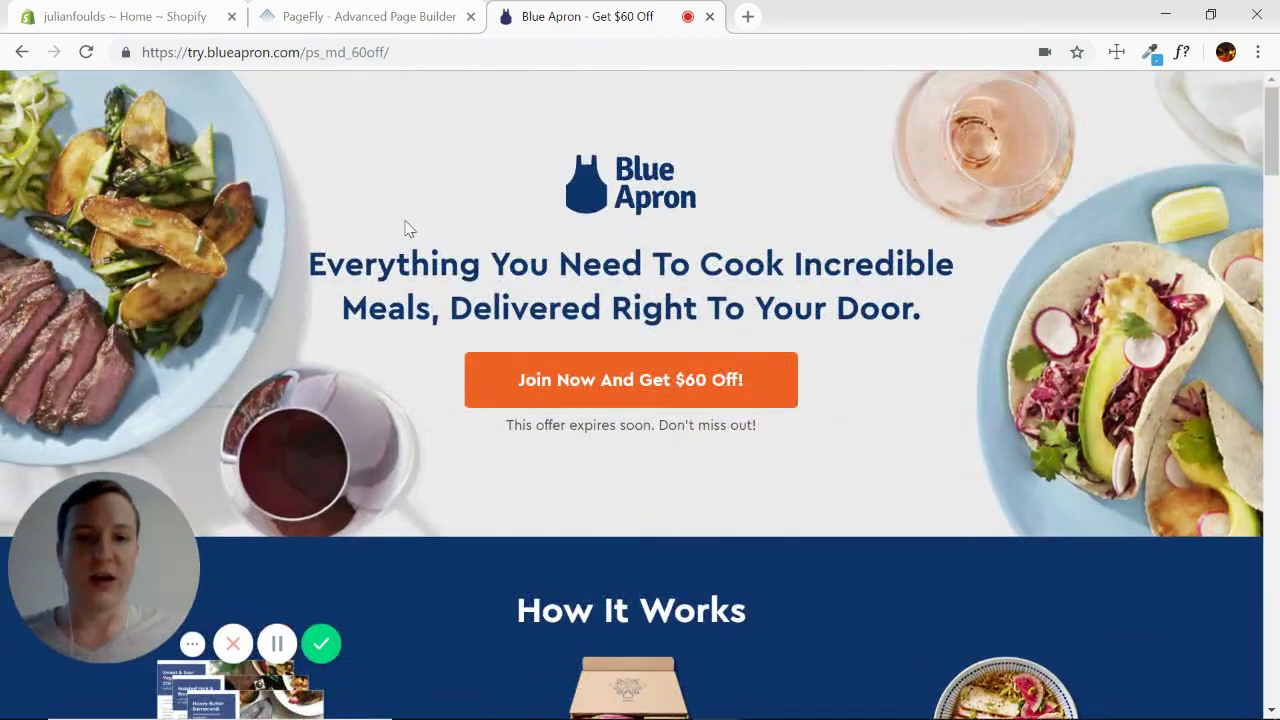
pyautogui.scroll(-9, 506, 414)
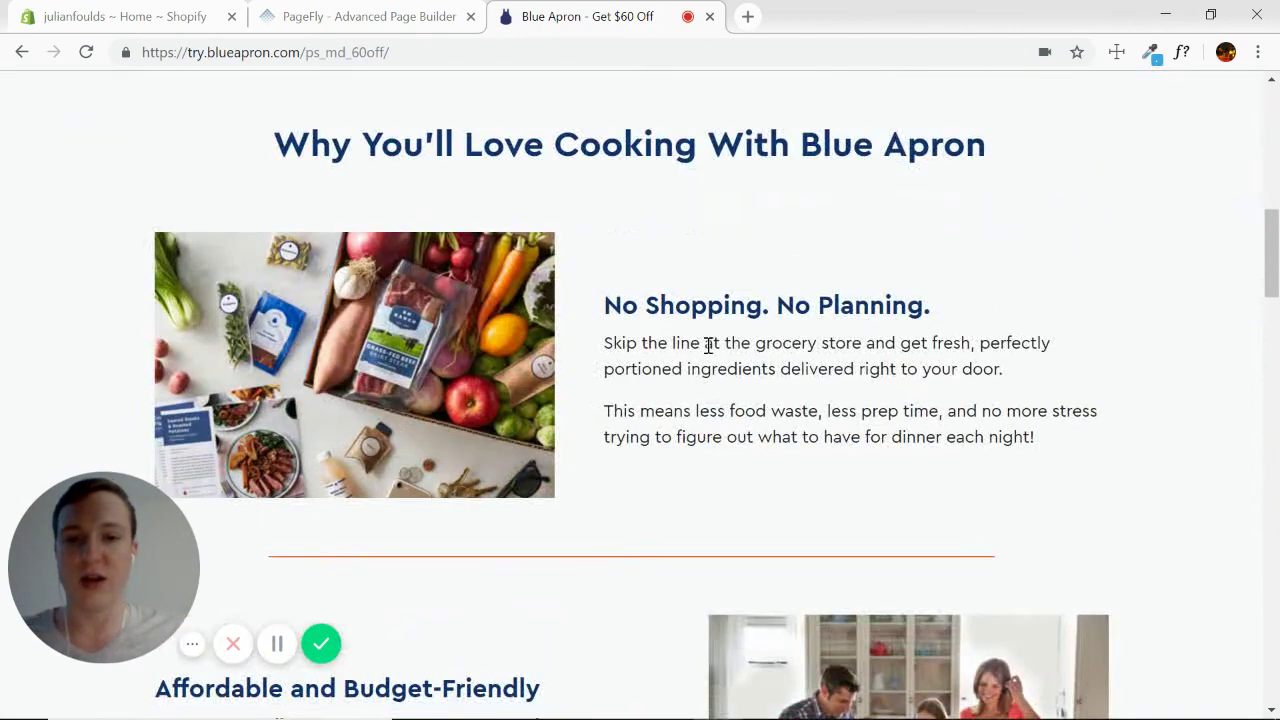
pyautogui.scroll(9, 771, 337)
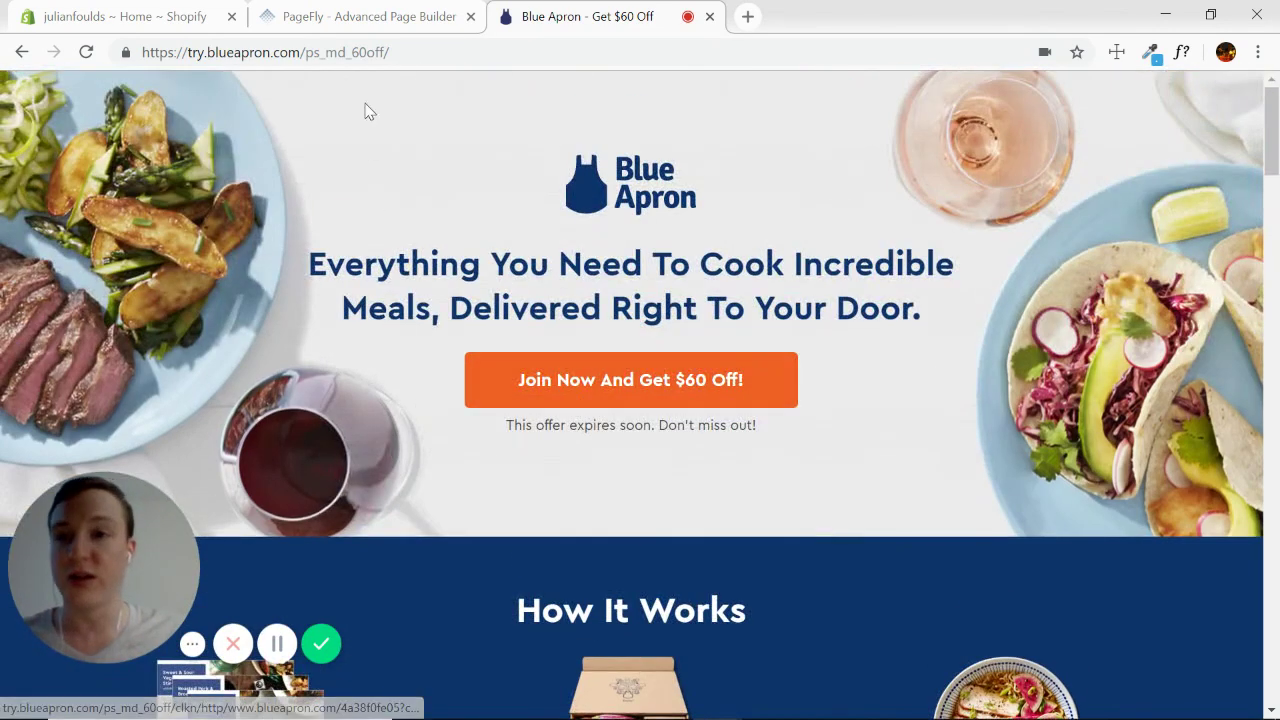
pyautogui.click(368, 26)
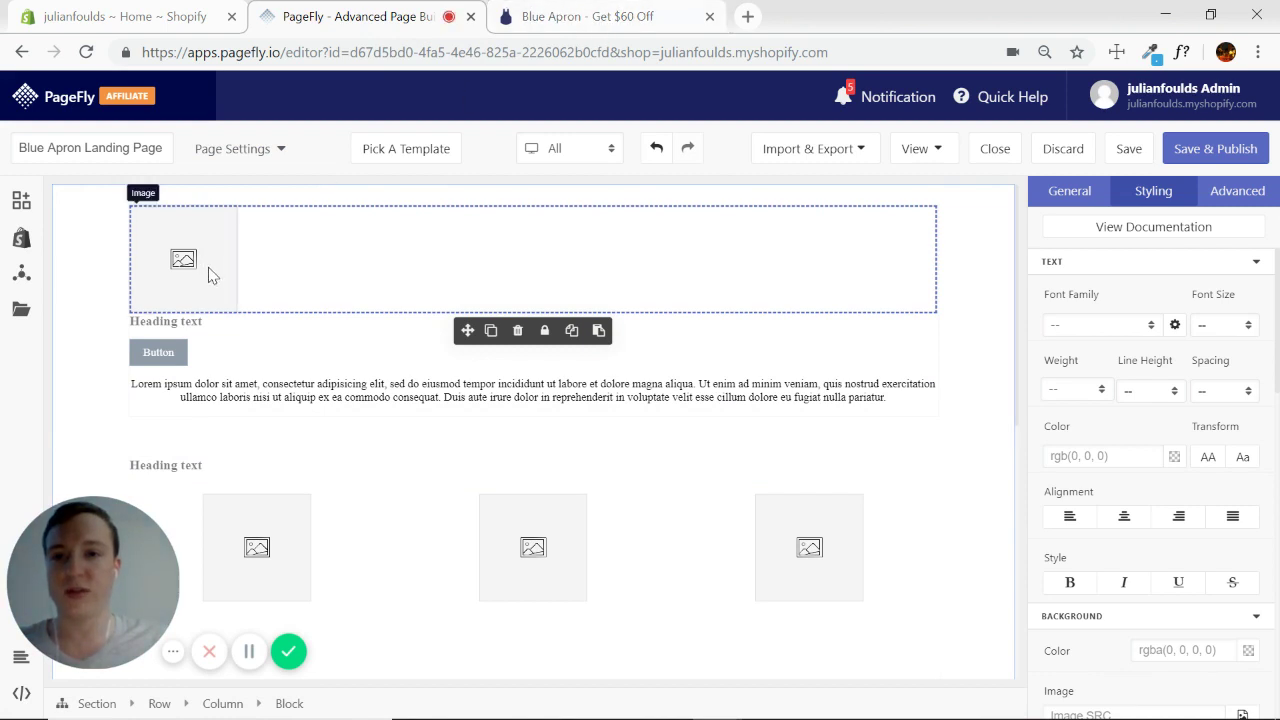
pyautogui.click(990, 273)
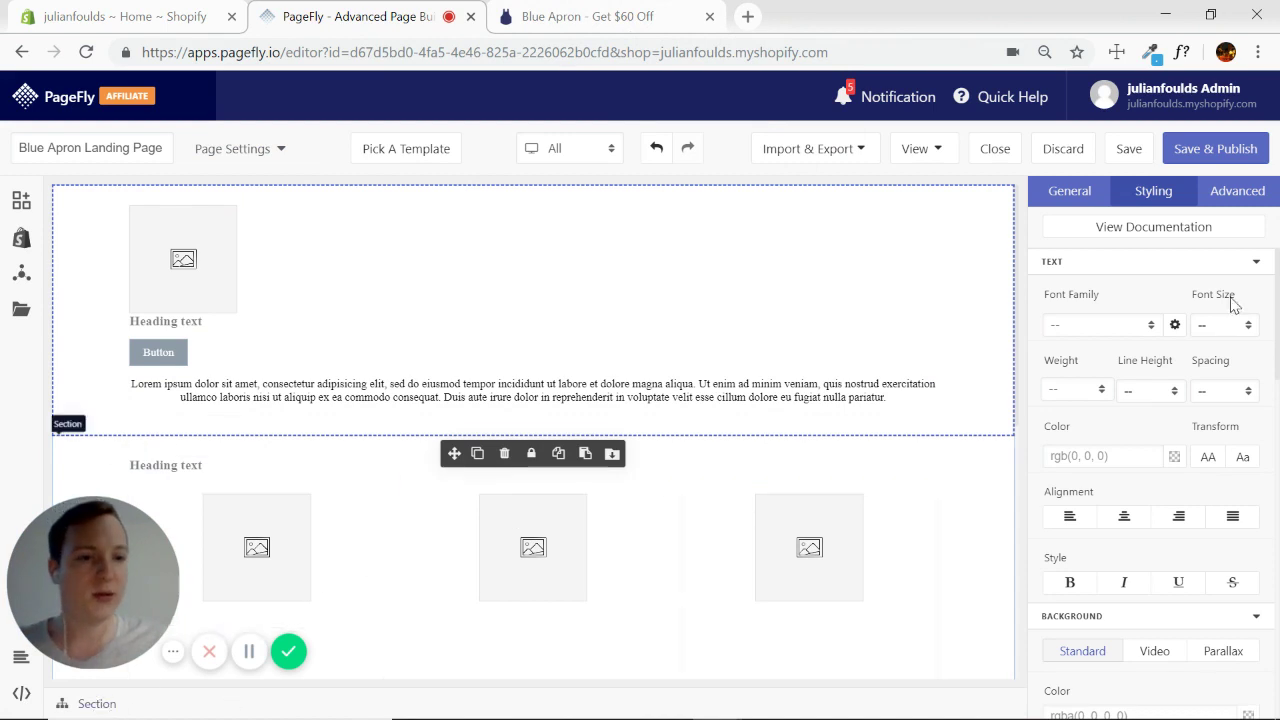
pyautogui.click(1256, 261)
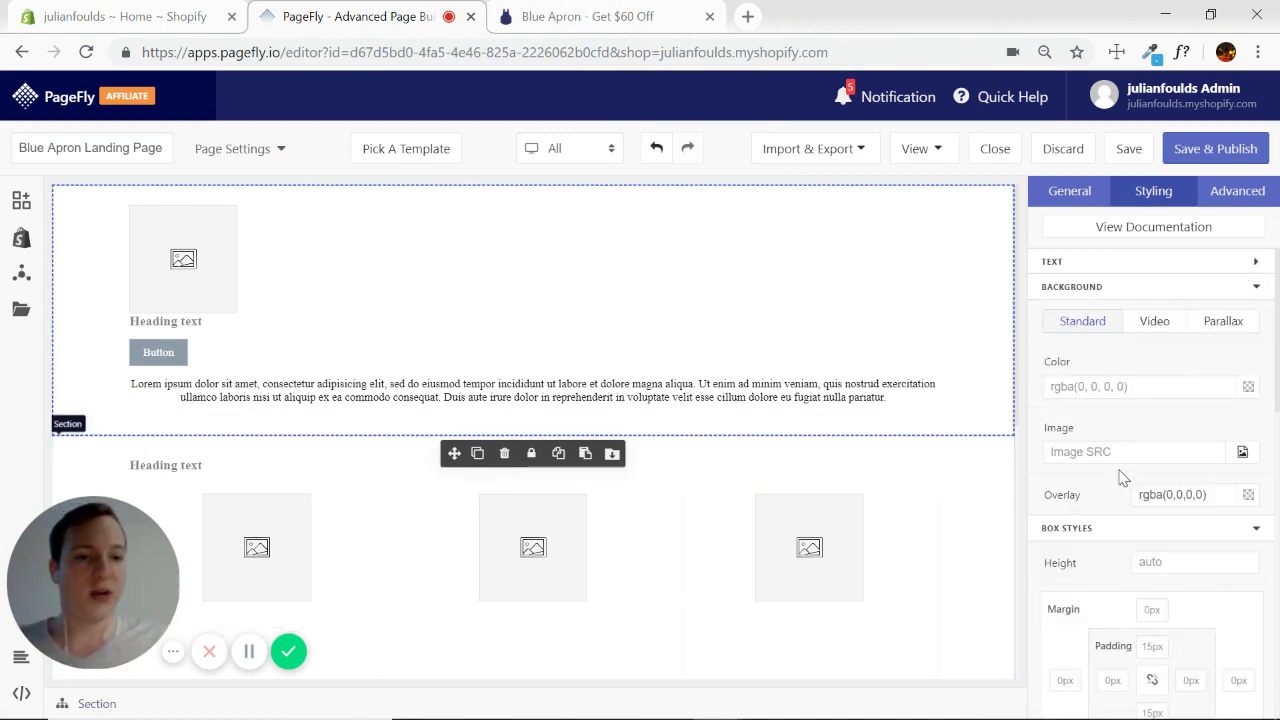
# Pick the wide header photo from the Blue Apron folder as the section background.
pyautogui.click(1243, 453)
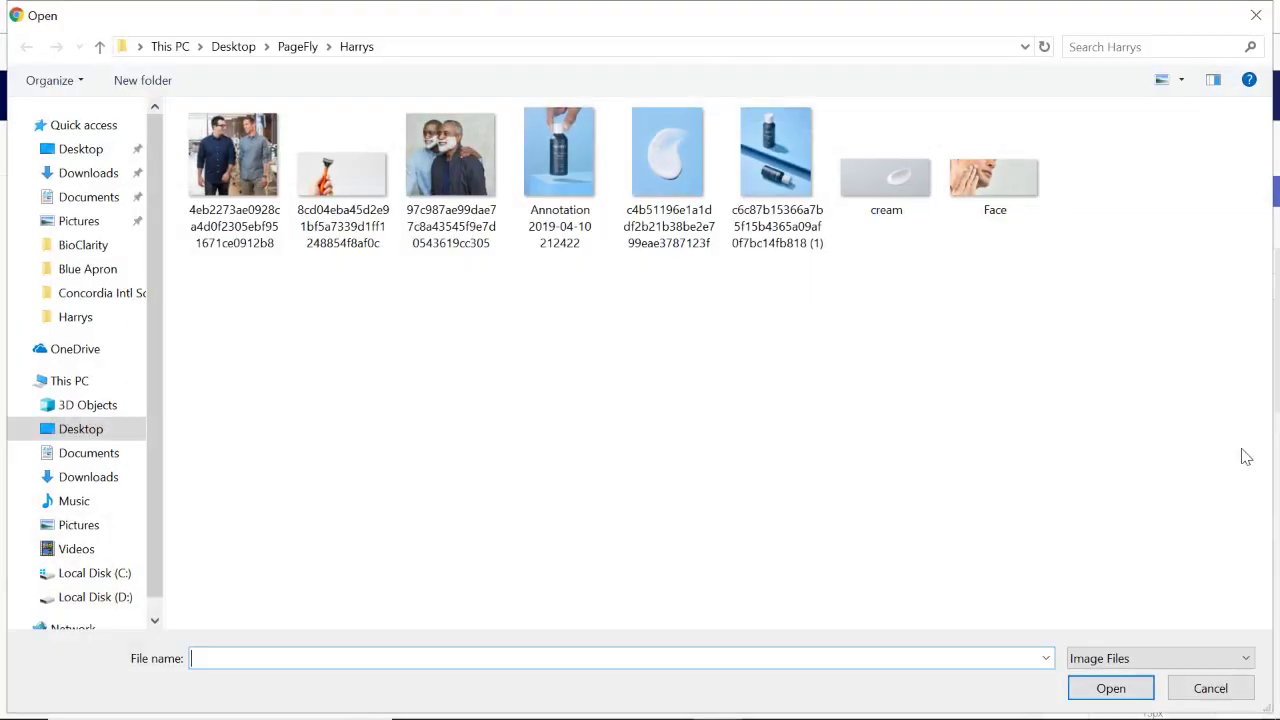
pyautogui.click(91, 273)
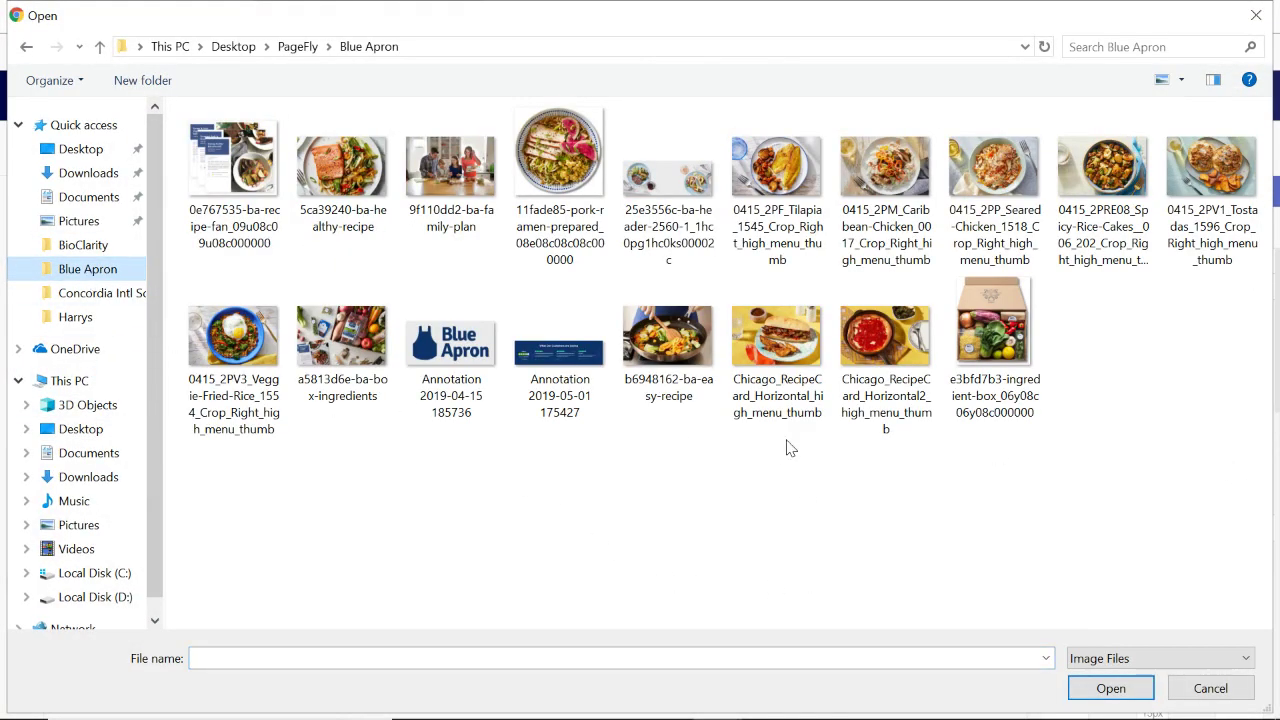
pyautogui.doubleClick(668, 185)
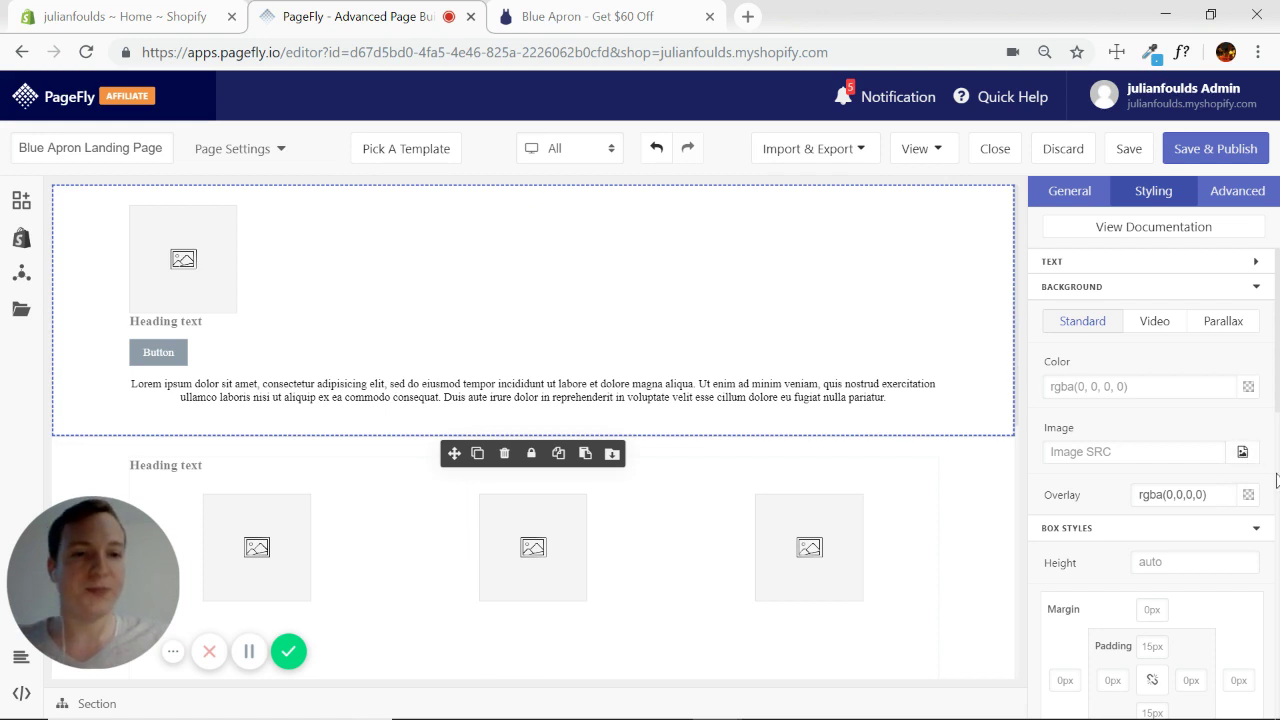
pyautogui.scroll(-2, 968, 385)
pyautogui.scroll(2, 966, 397)
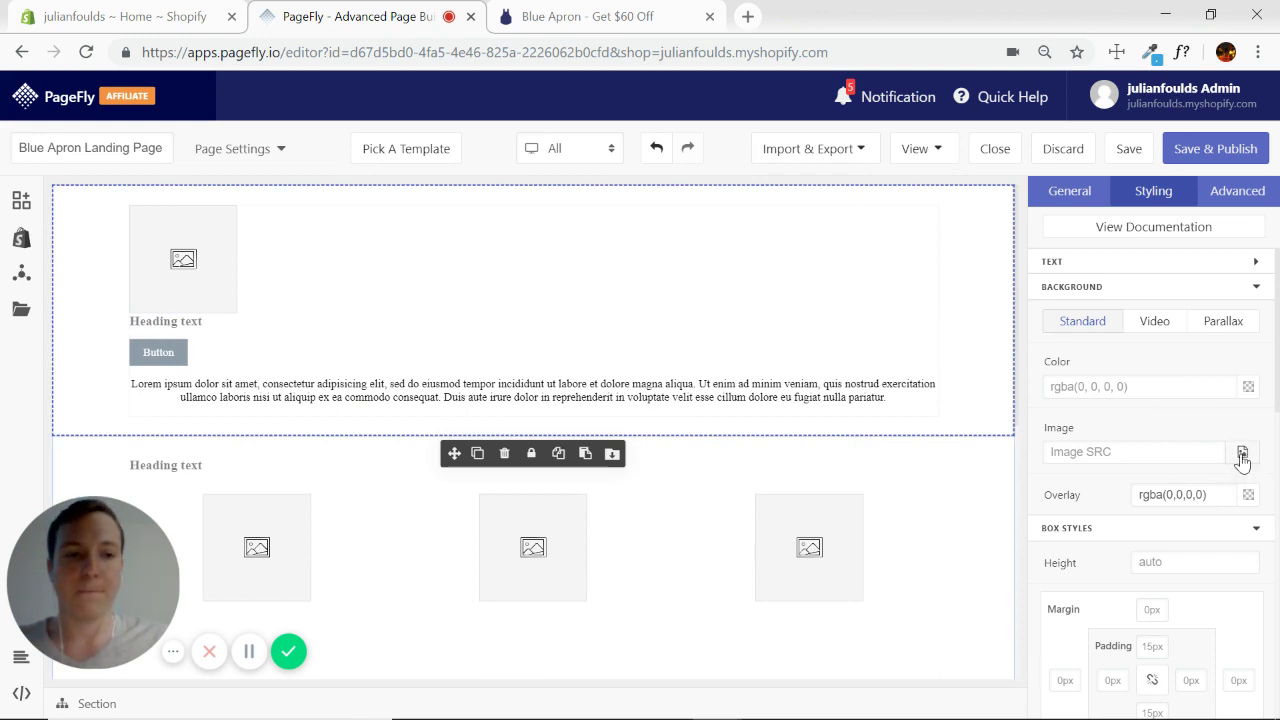
pyautogui.click(1242, 453)
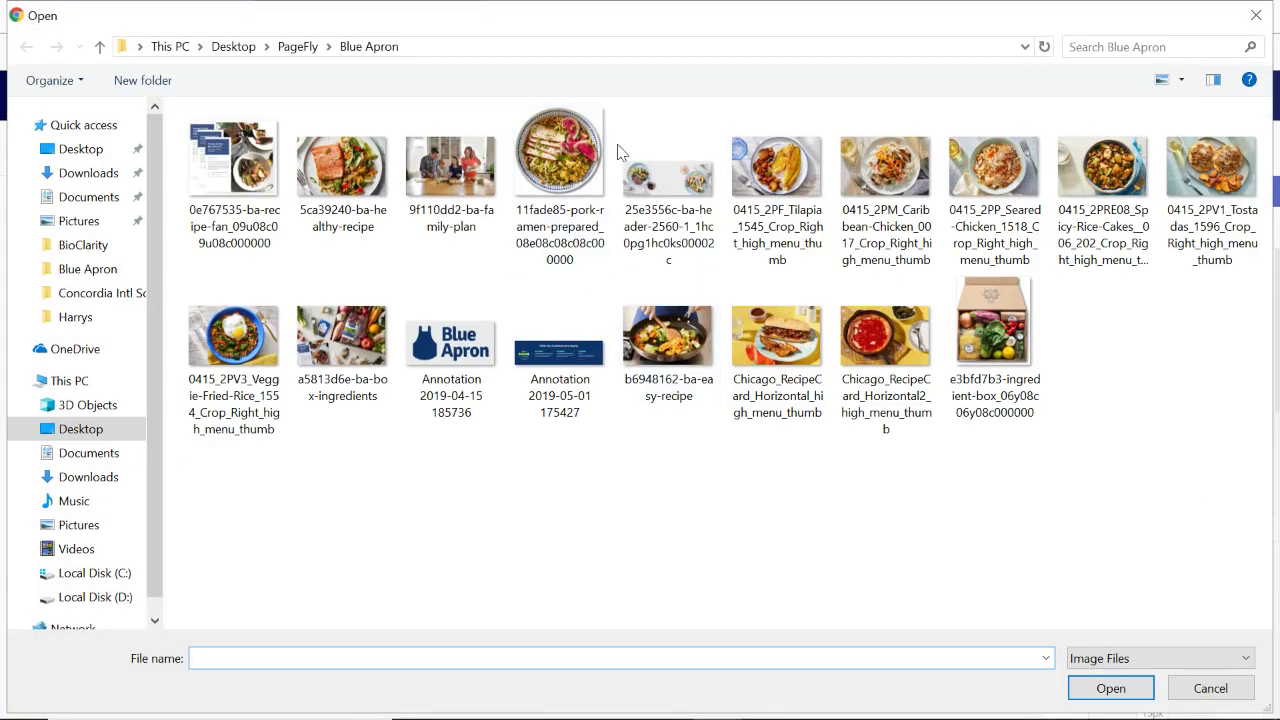
pyautogui.doubleClick(663, 190)
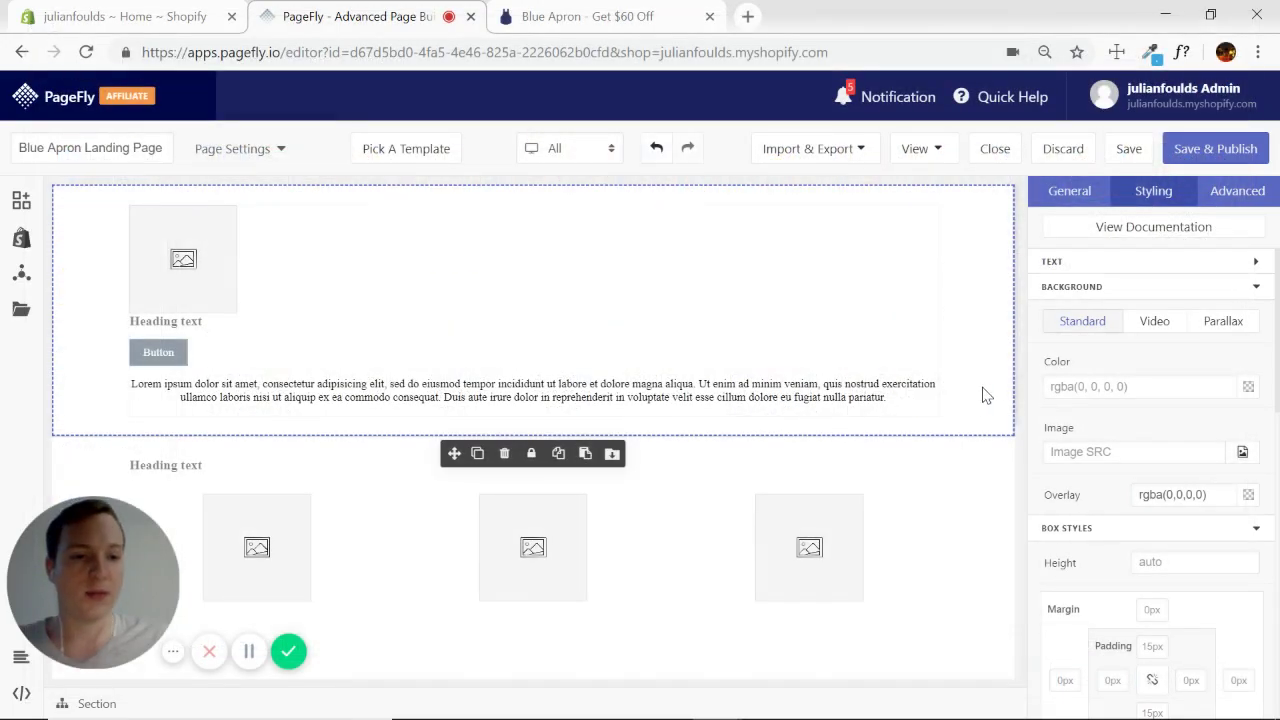
pyautogui.click(526, 271)
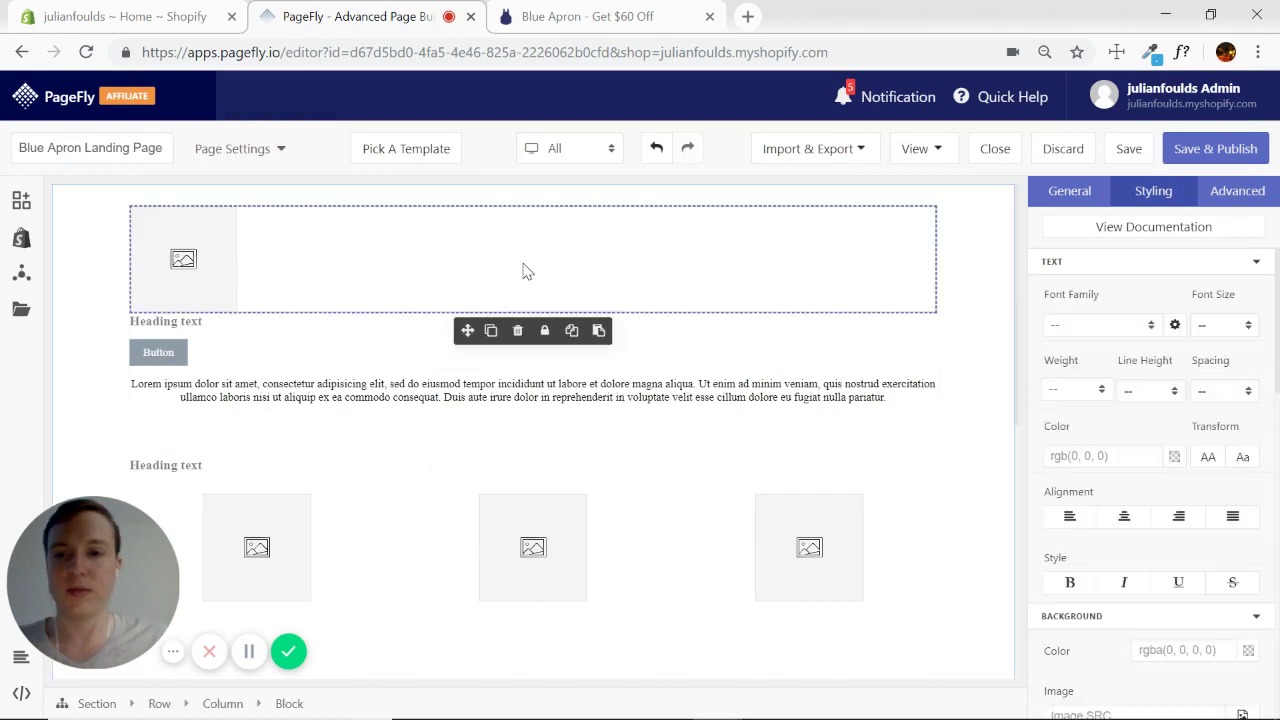
# Set the image source to the Blue Apron logo and centre it in its block.
pyautogui.click(217, 277)
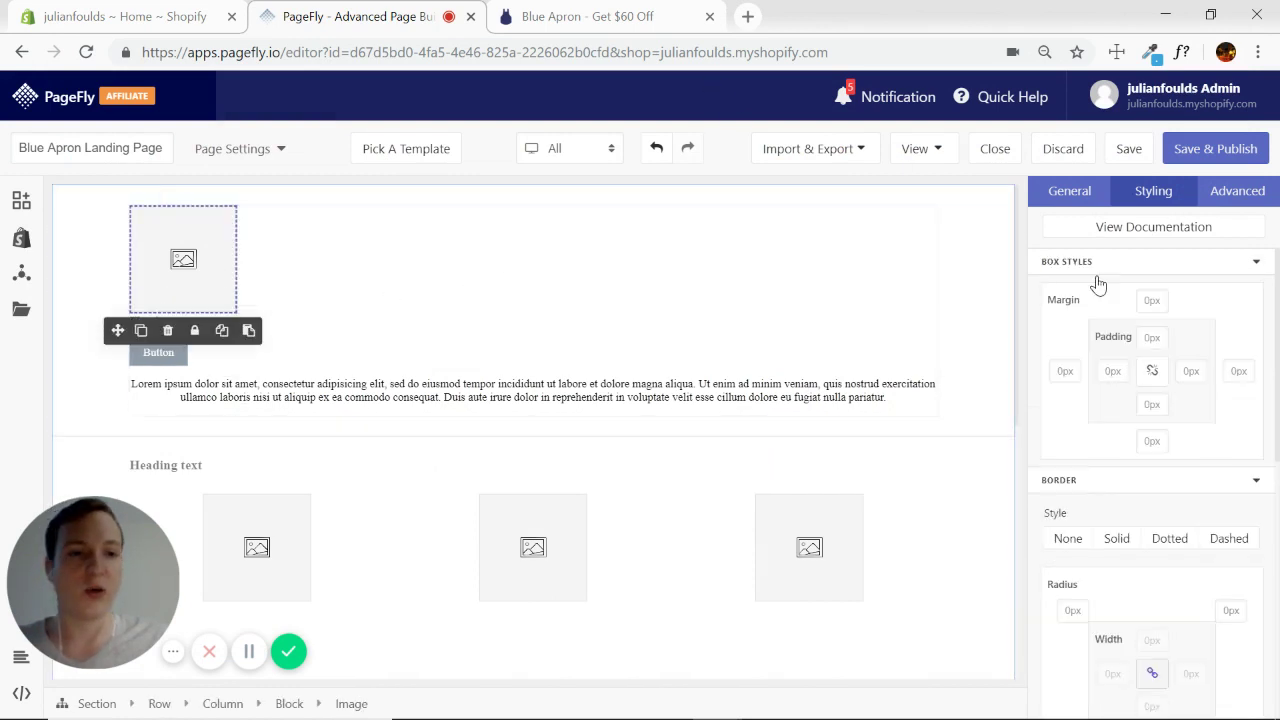
pyautogui.click(1058, 200)
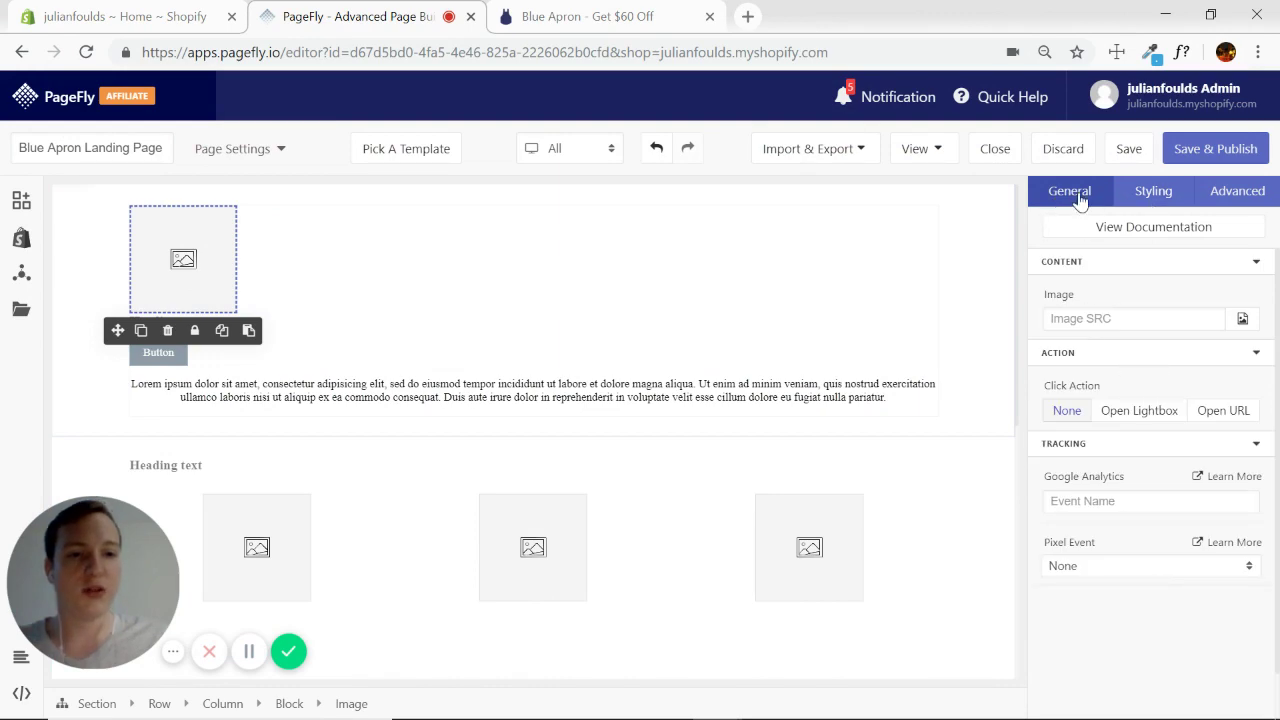
pyautogui.click(1242, 320)
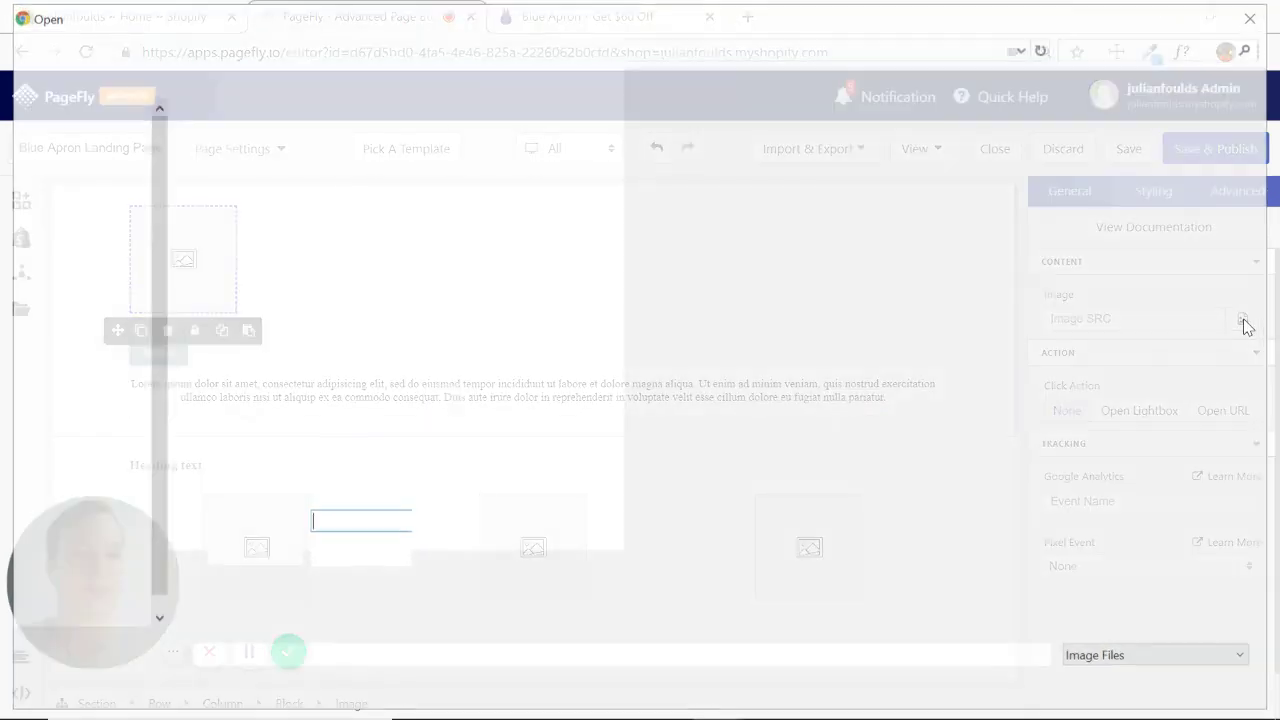
pyautogui.doubleClick(470, 347)
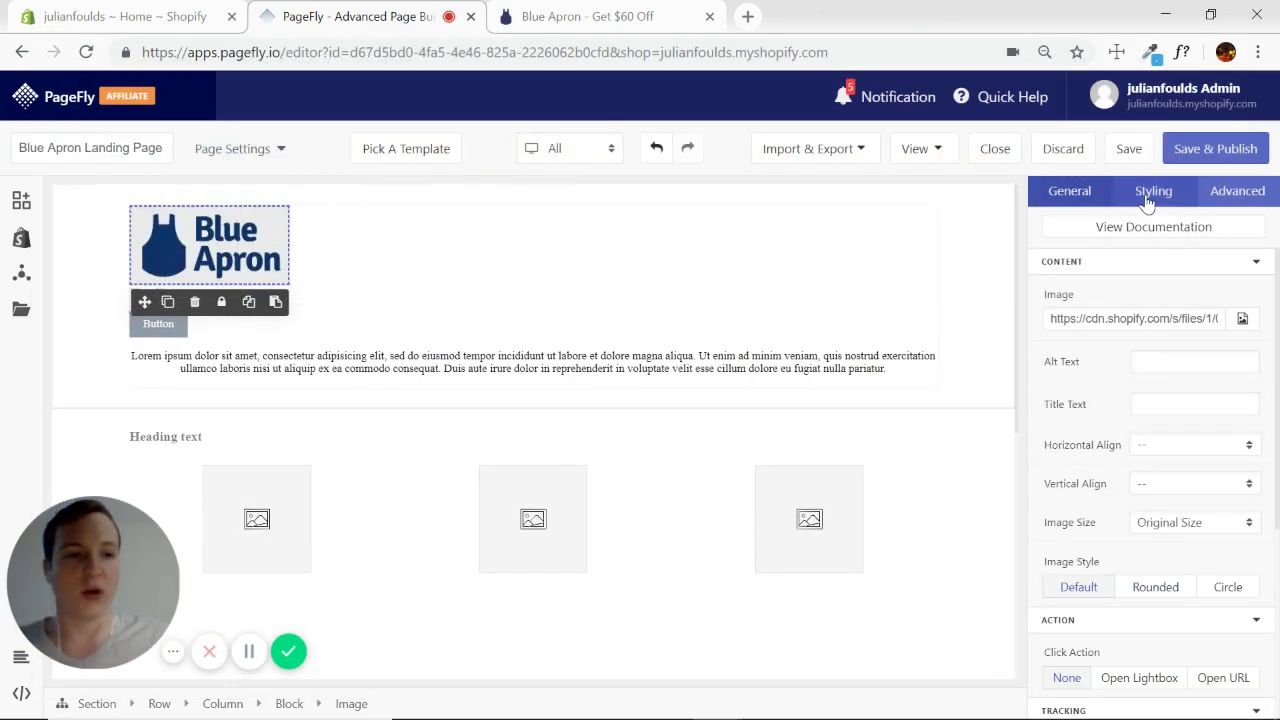
pyautogui.click(1151, 194)
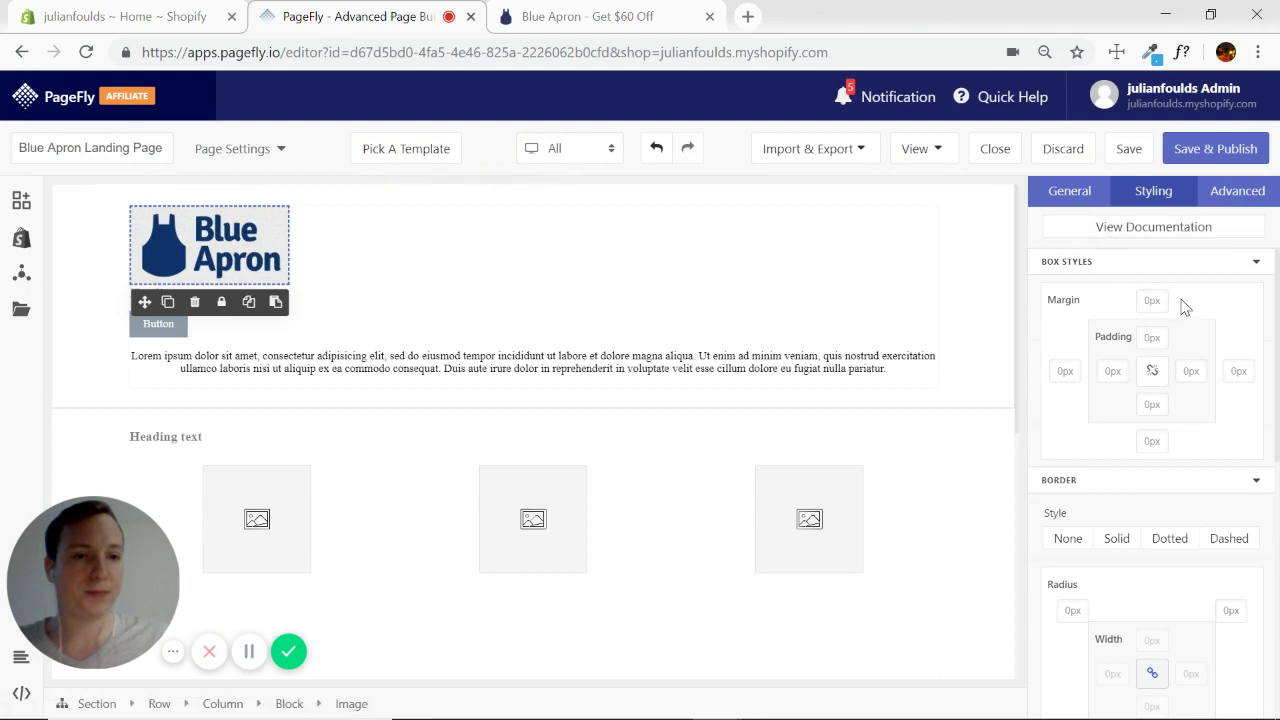
pyautogui.click(670, 281)
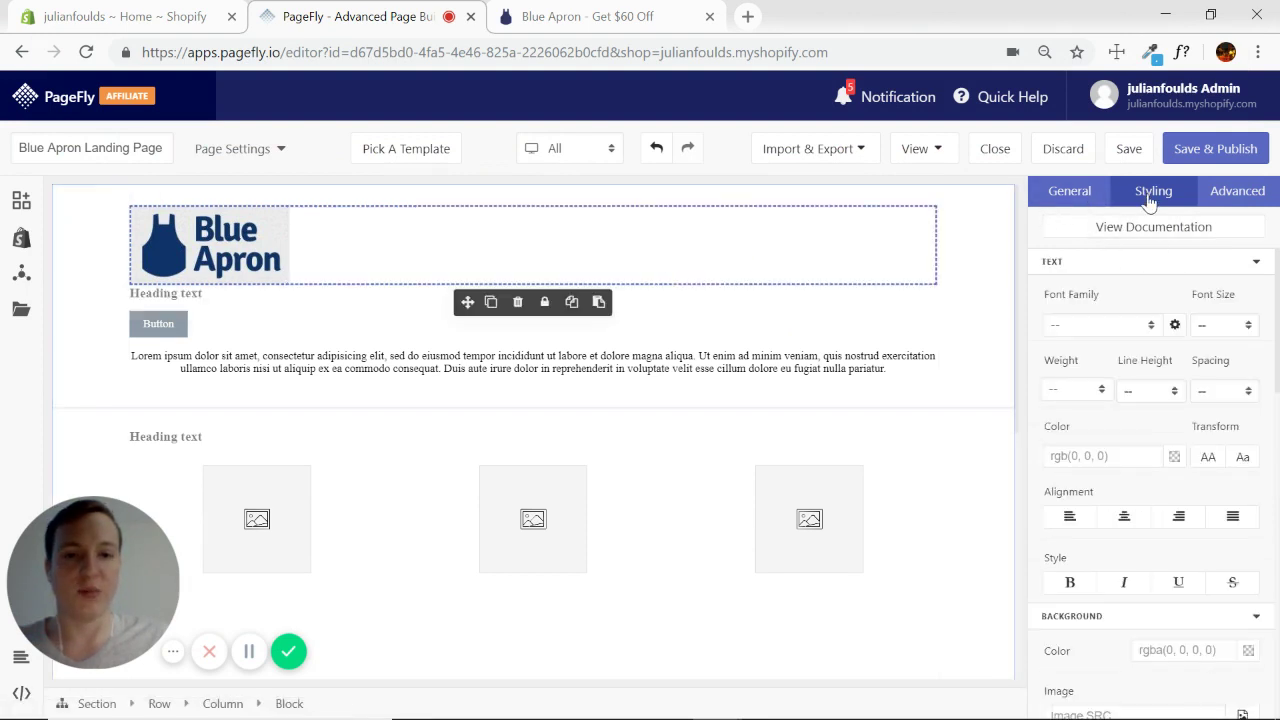
pyautogui.click(1124, 516)
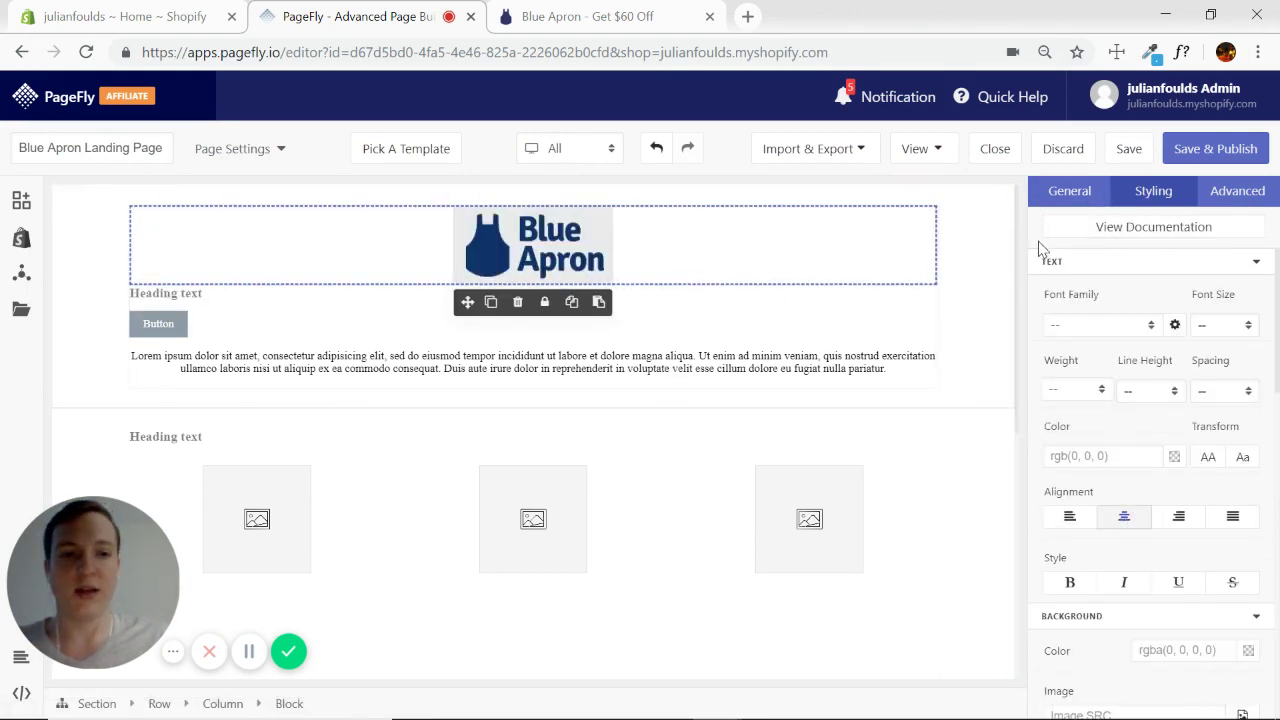
# Resize the logo to Small - 120px, then compare with the Blue Apron reference page.
pyautogui.click(585, 235)
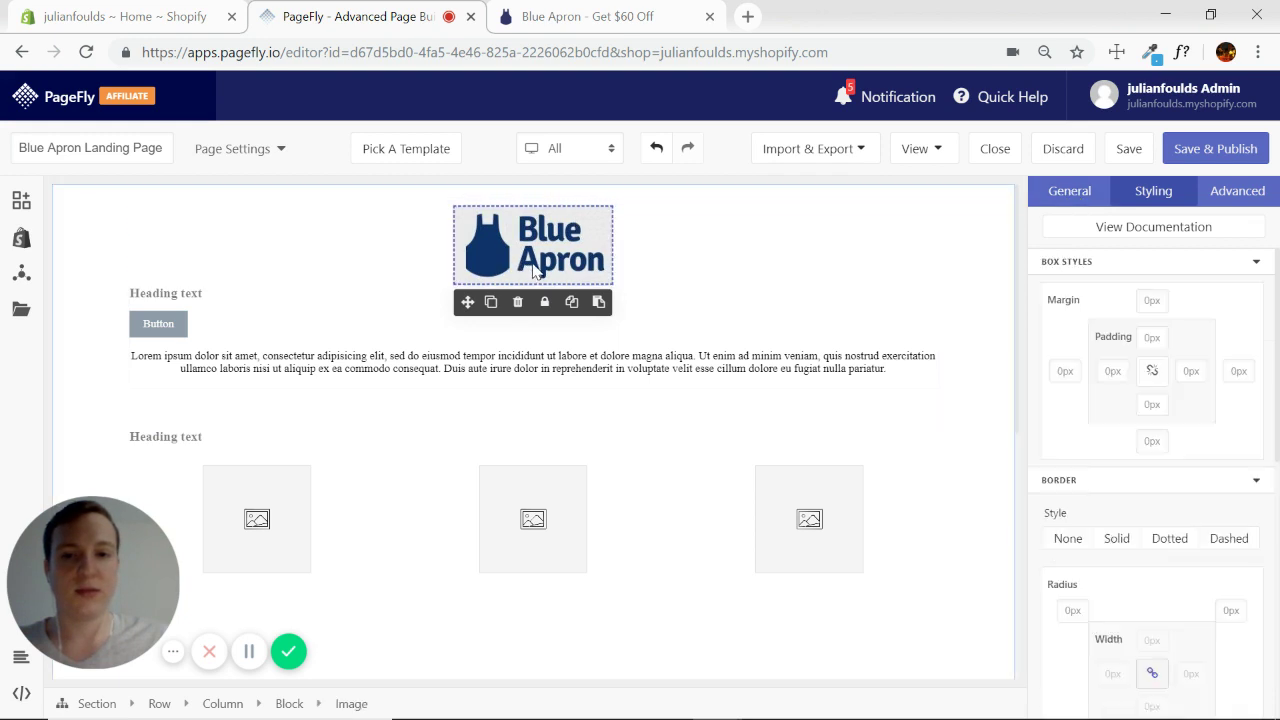
pyautogui.click(1080, 195)
pyautogui.scroll(-1, 1140, 455)
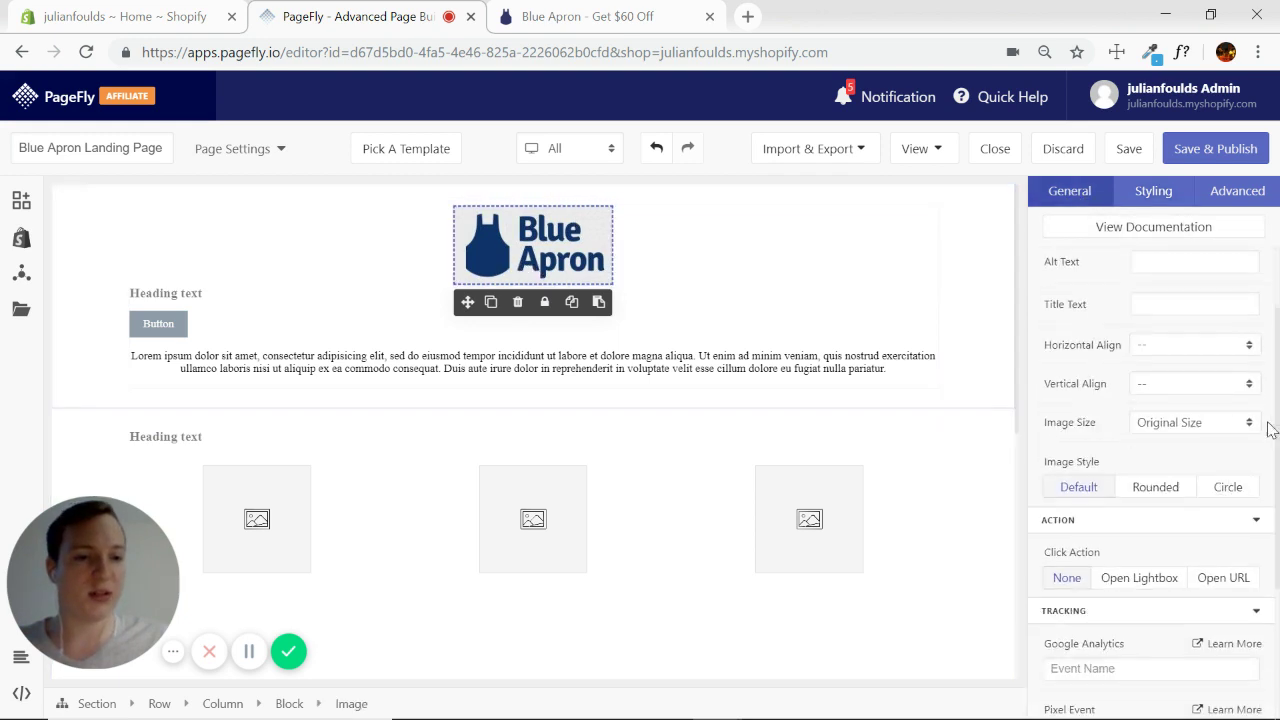
pyautogui.click(1250, 424)
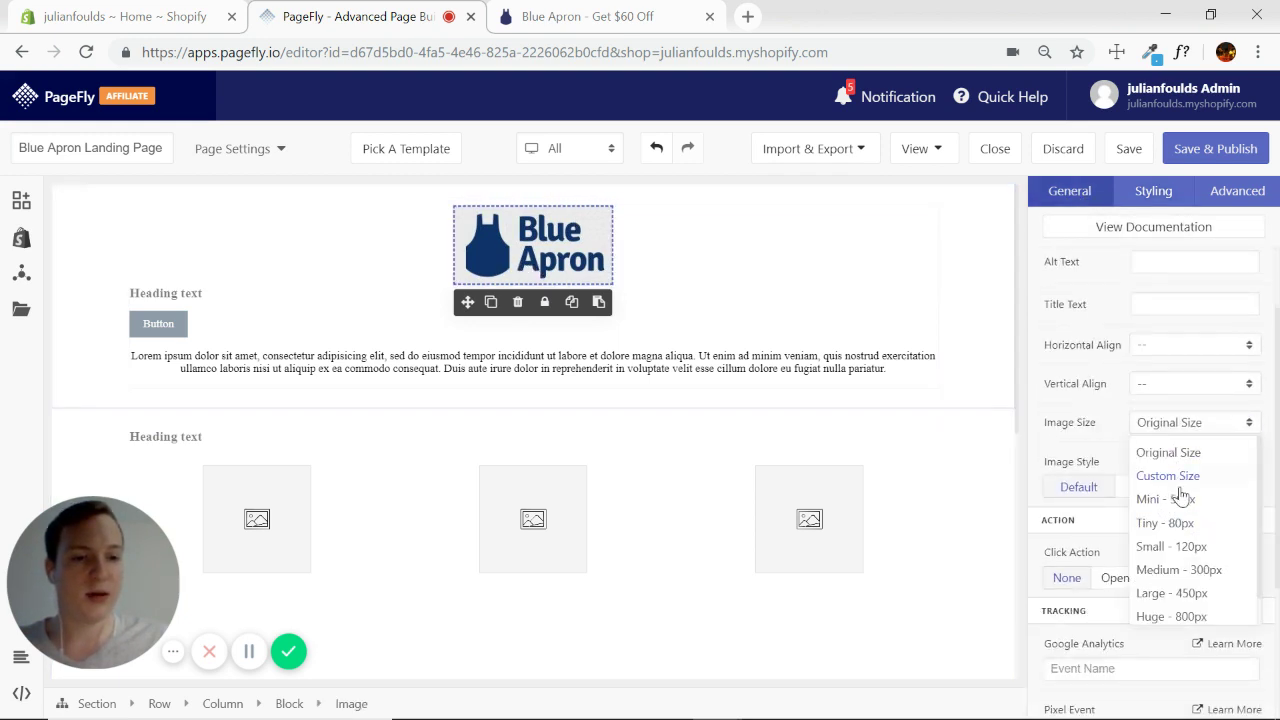
pyautogui.click(1170, 498)
pyautogui.click(1246, 422)
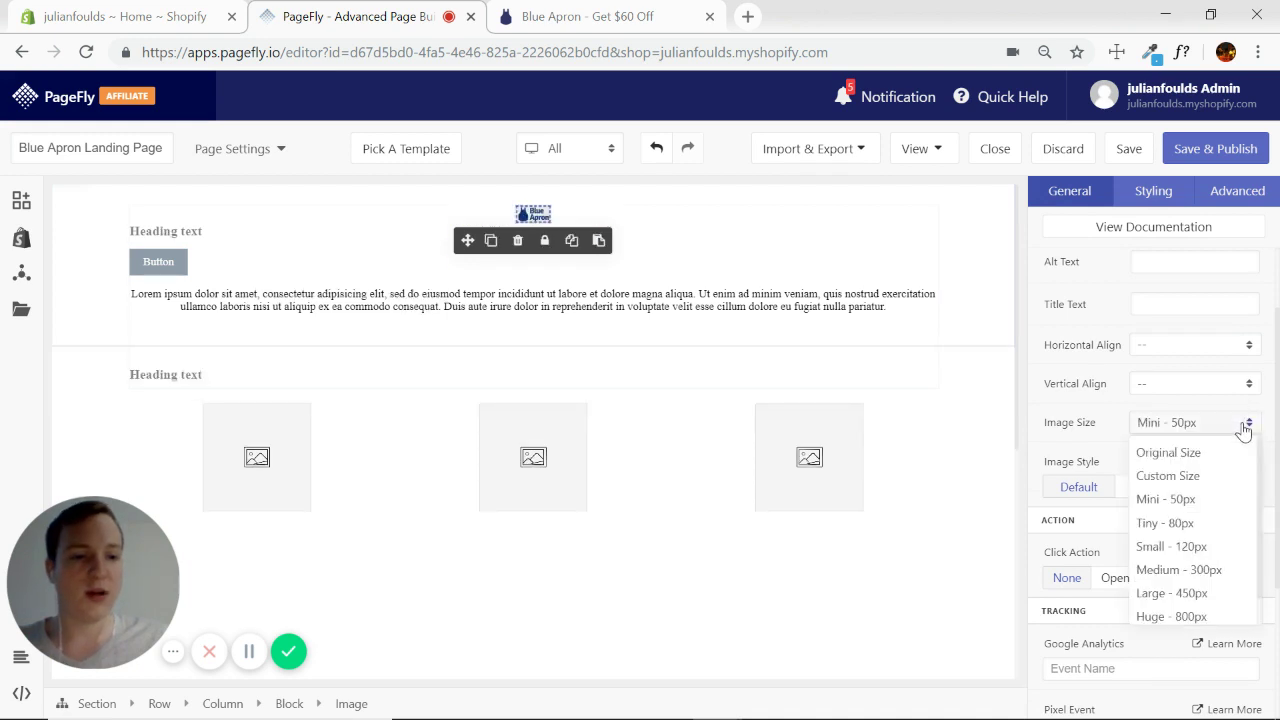
pyautogui.click(1160, 550)
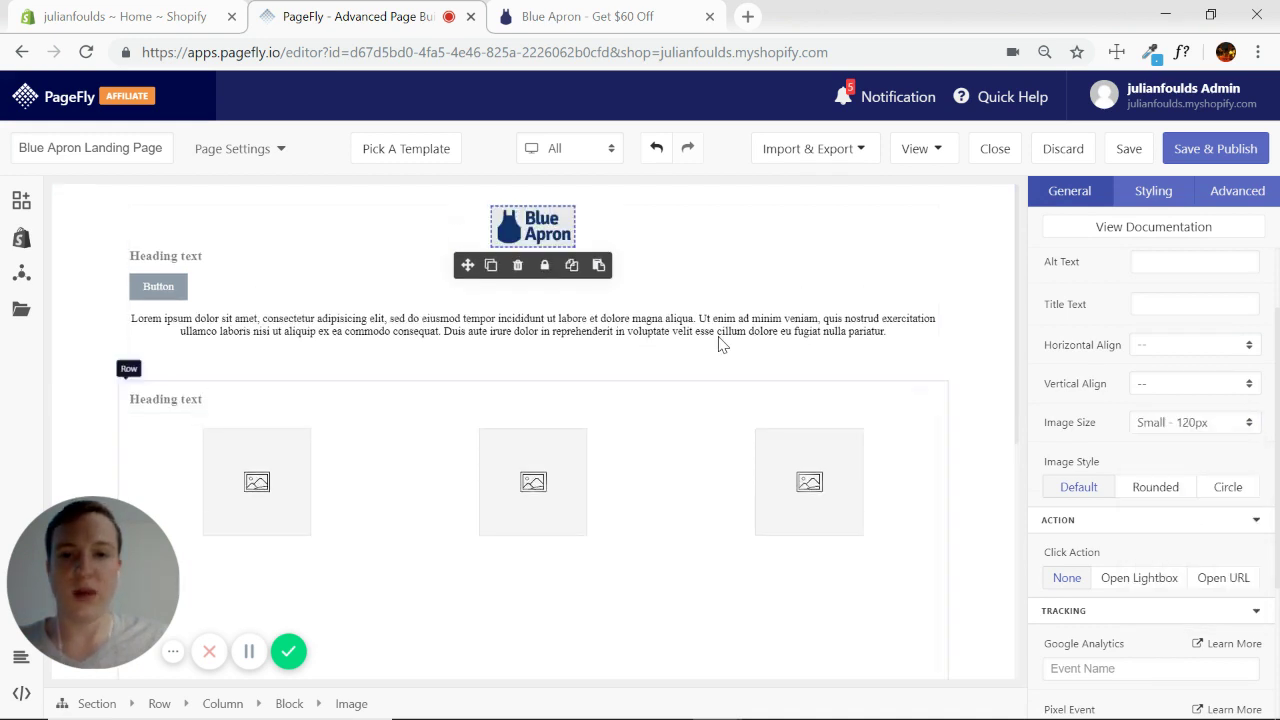
pyautogui.click(622, 20)
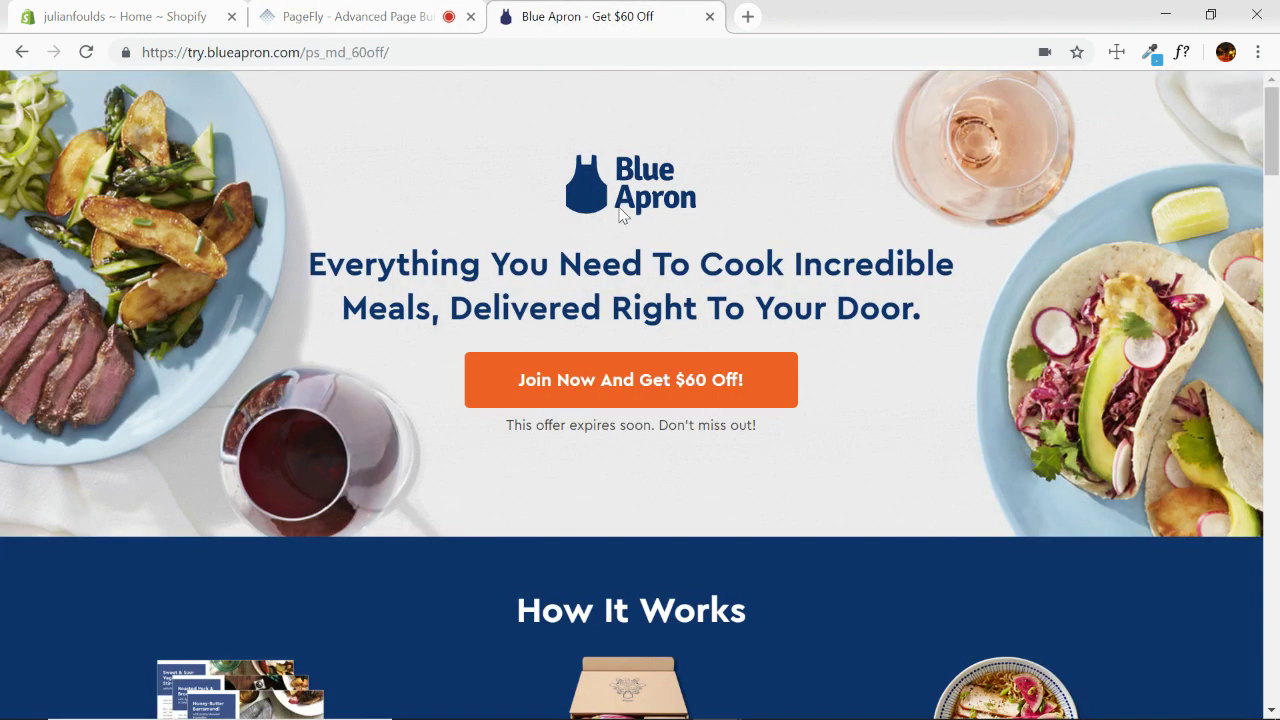
# Set the Blue Apron header food photo as the top section's background image.
pyautogui.click(398, 20)
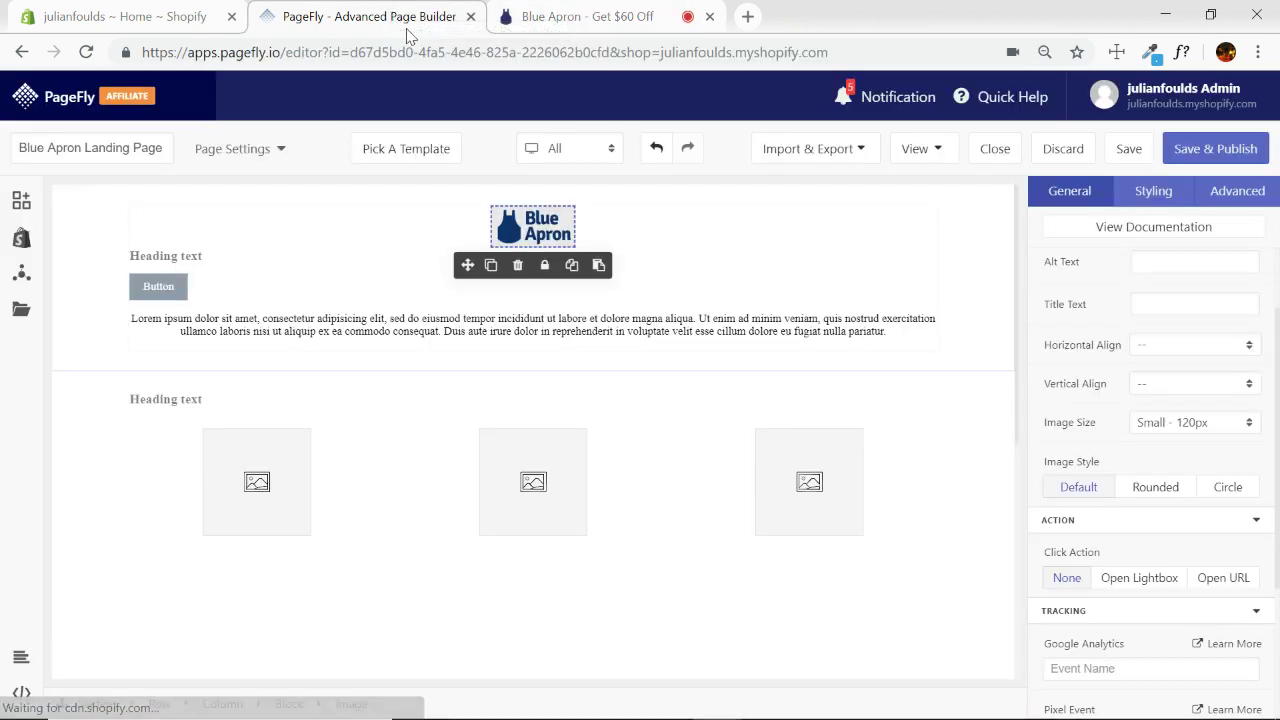
pyautogui.click(970, 303)
pyautogui.click(1153, 192)
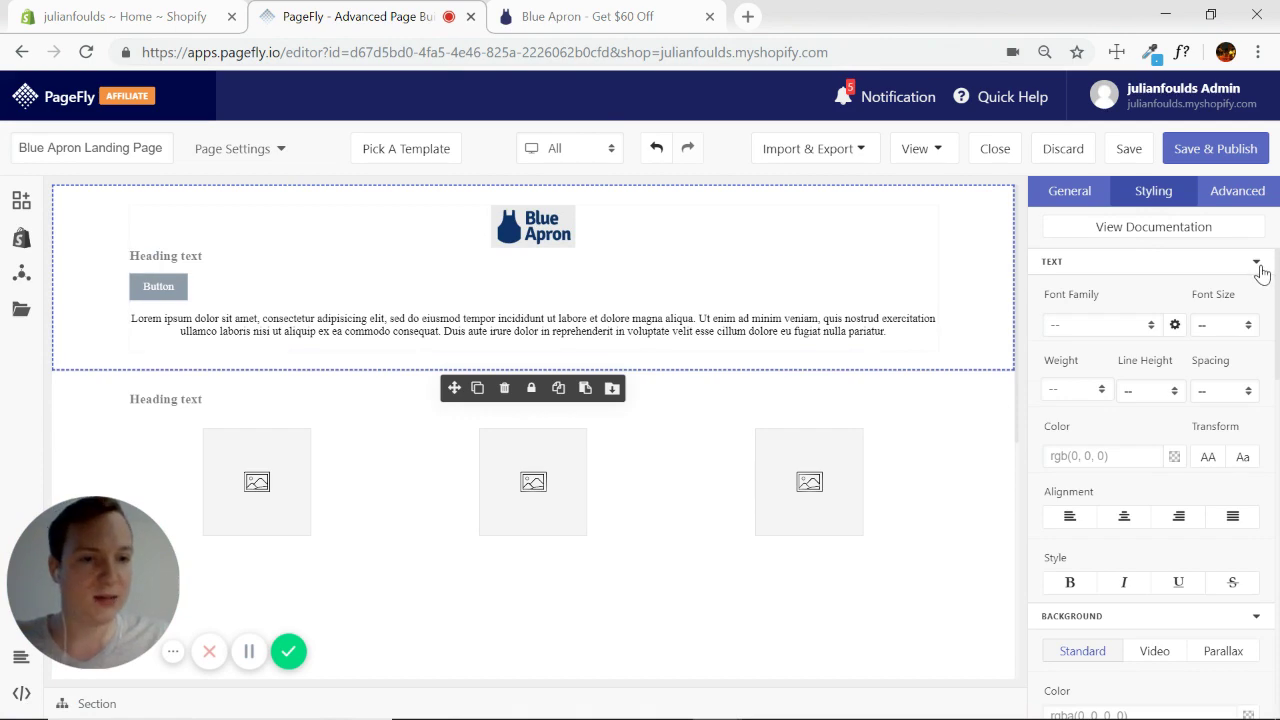
pyautogui.click(1258, 264)
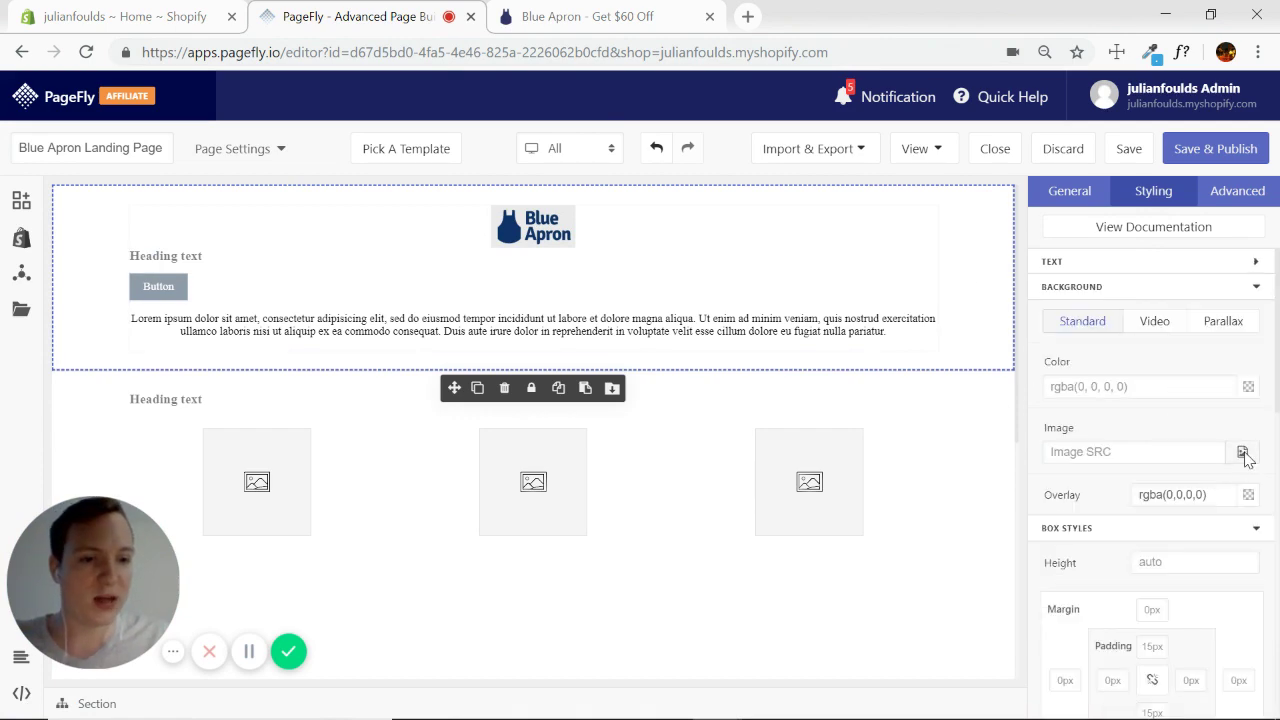
pyautogui.click(1243, 453)
pyautogui.click(667, 185)
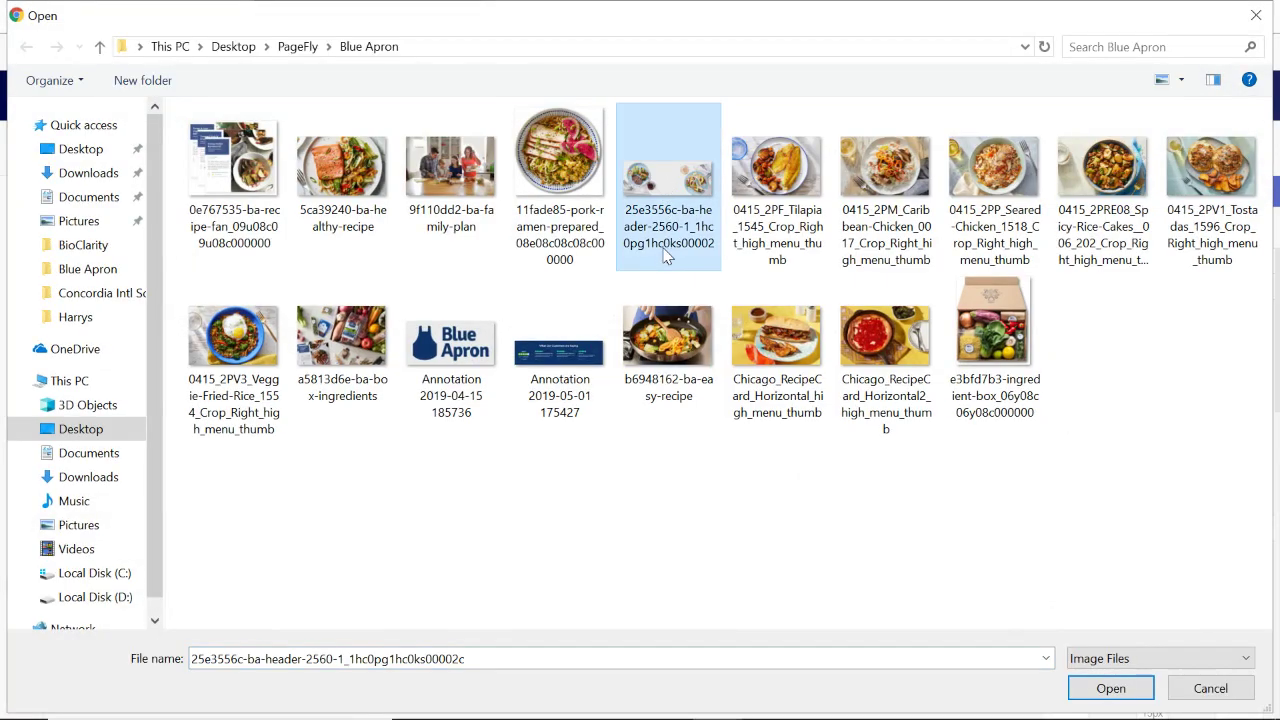
pyautogui.doubleClick(667, 190)
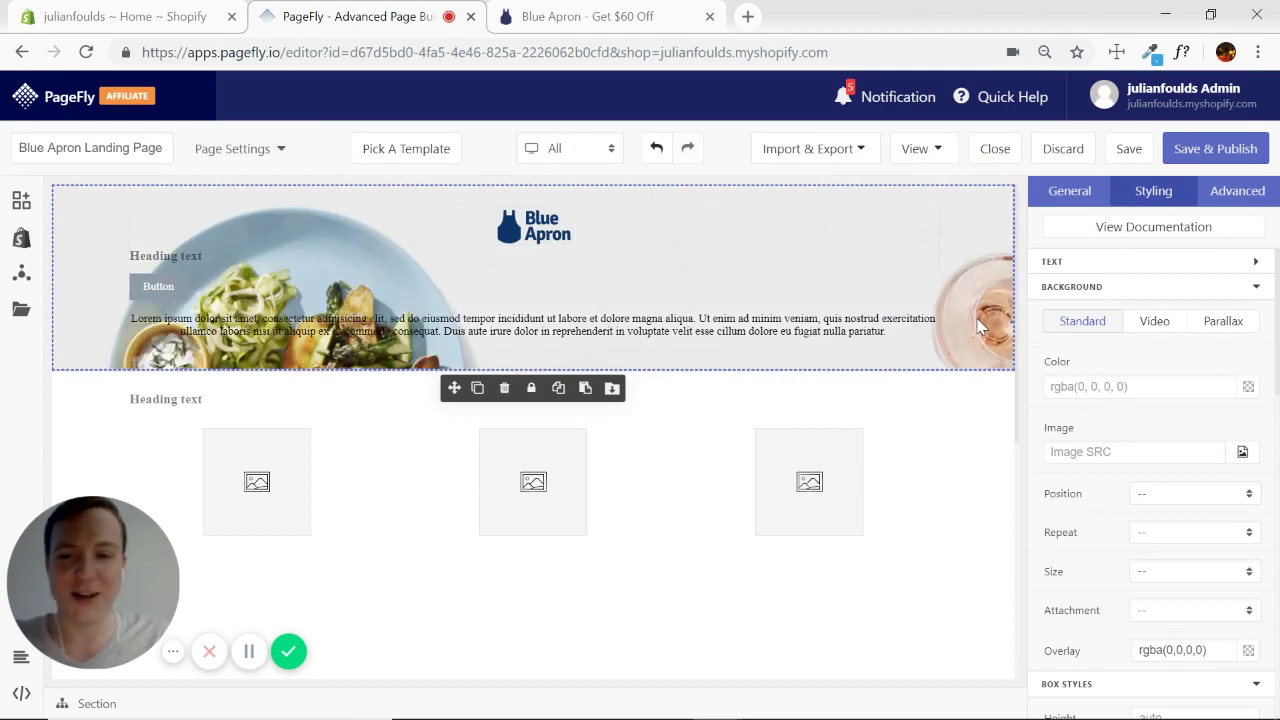
# Position the background center center, try cover sizing, then reset the size to default.
pyautogui.scroll(-1, 1129, 470)
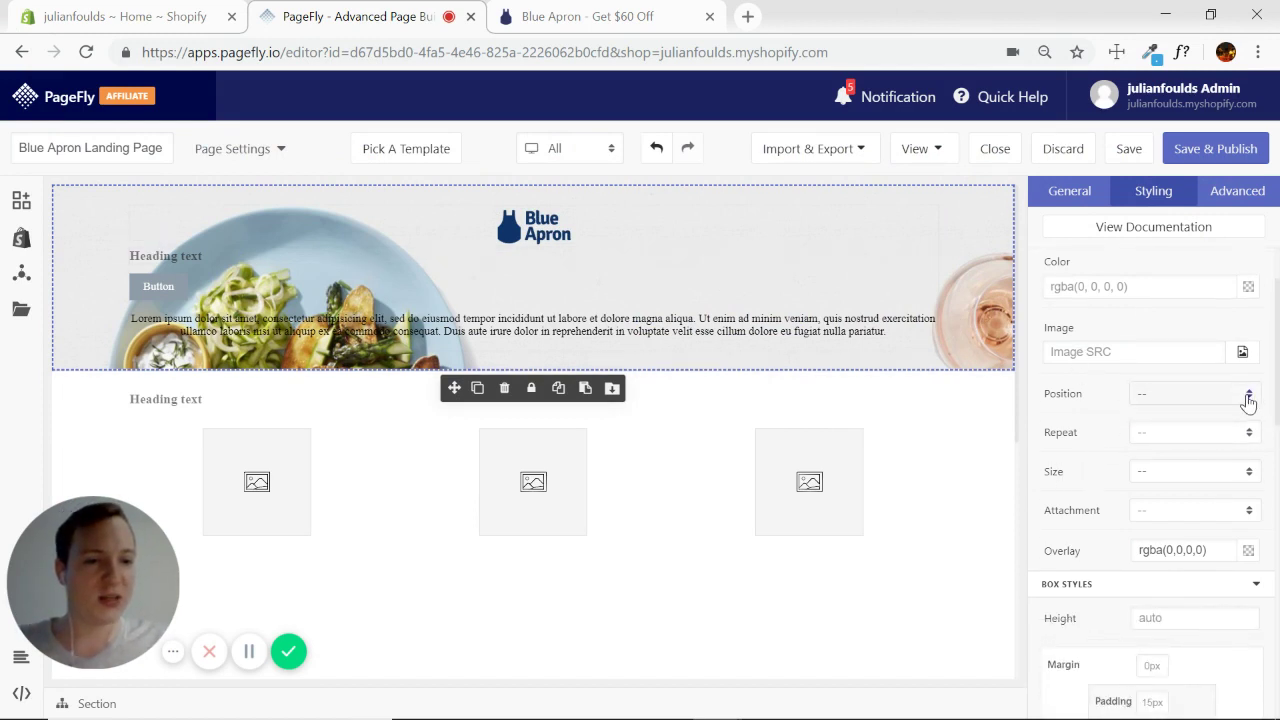
pyautogui.click(1246, 398)
pyautogui.scroll(-1, 1158, 557)
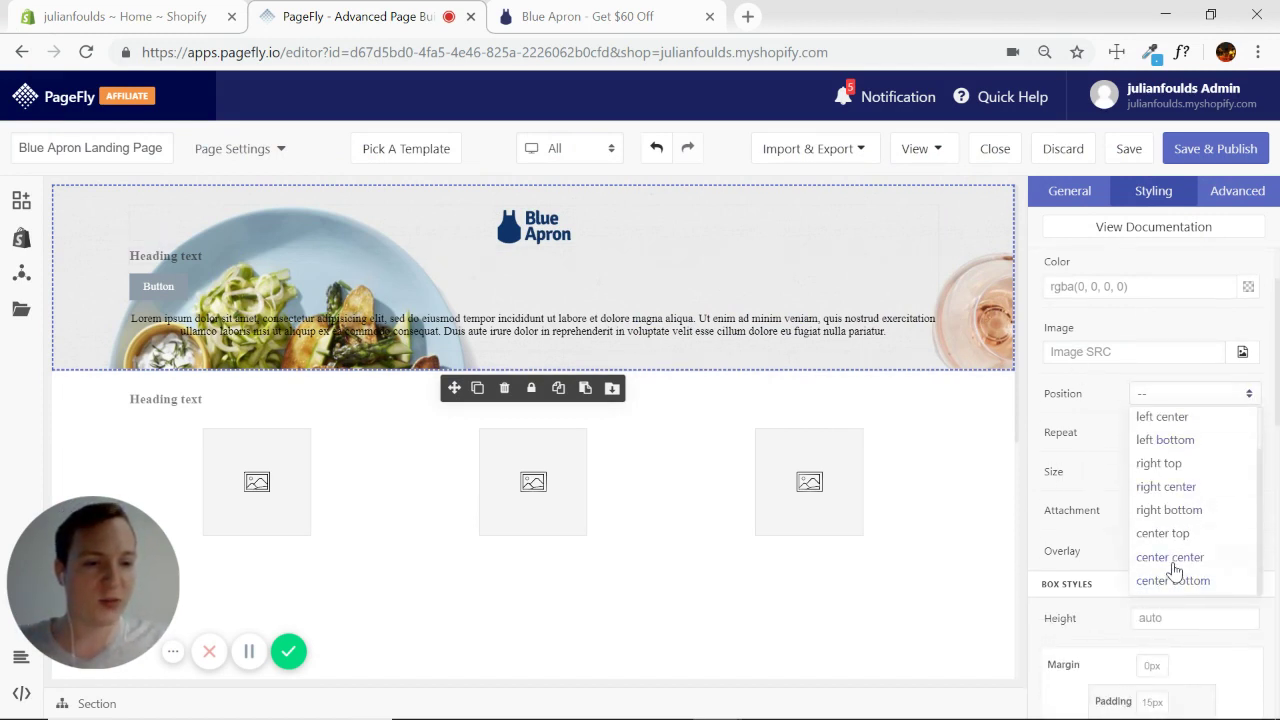
pyautogui.click(1170, 557)
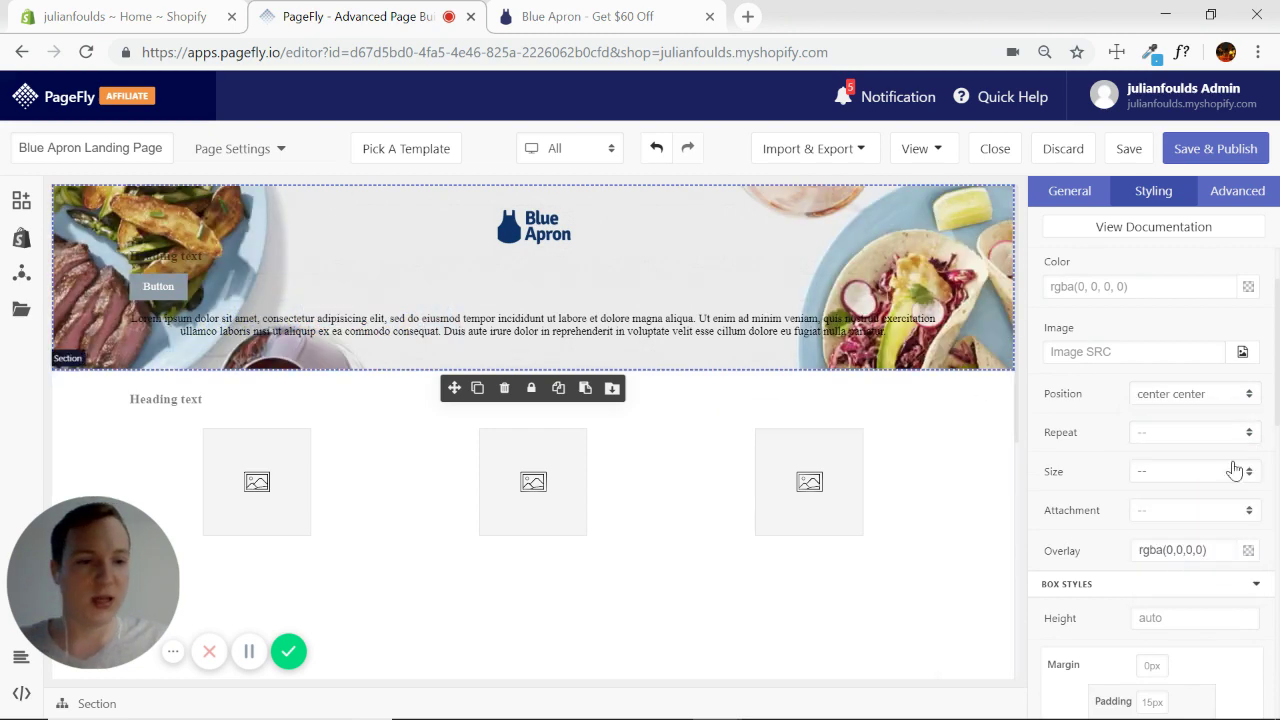
pyautogui.click(1248, 474)
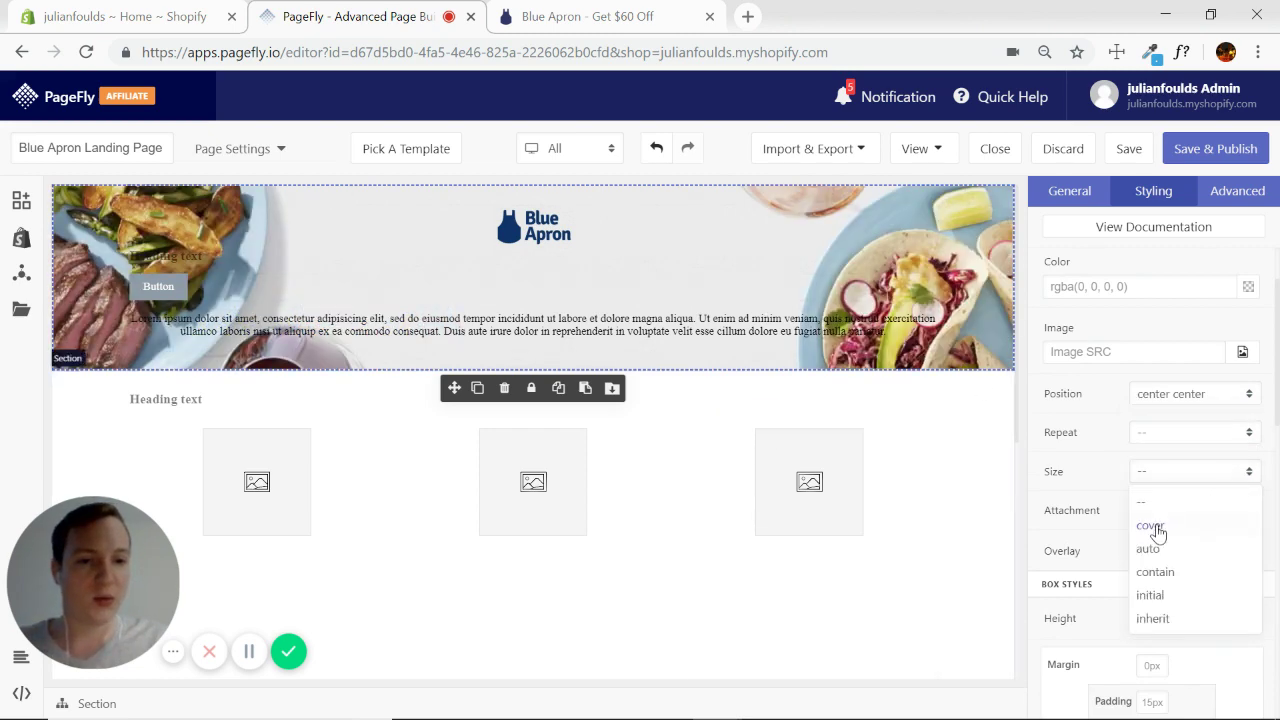
pyautogui.click(1152, 526)
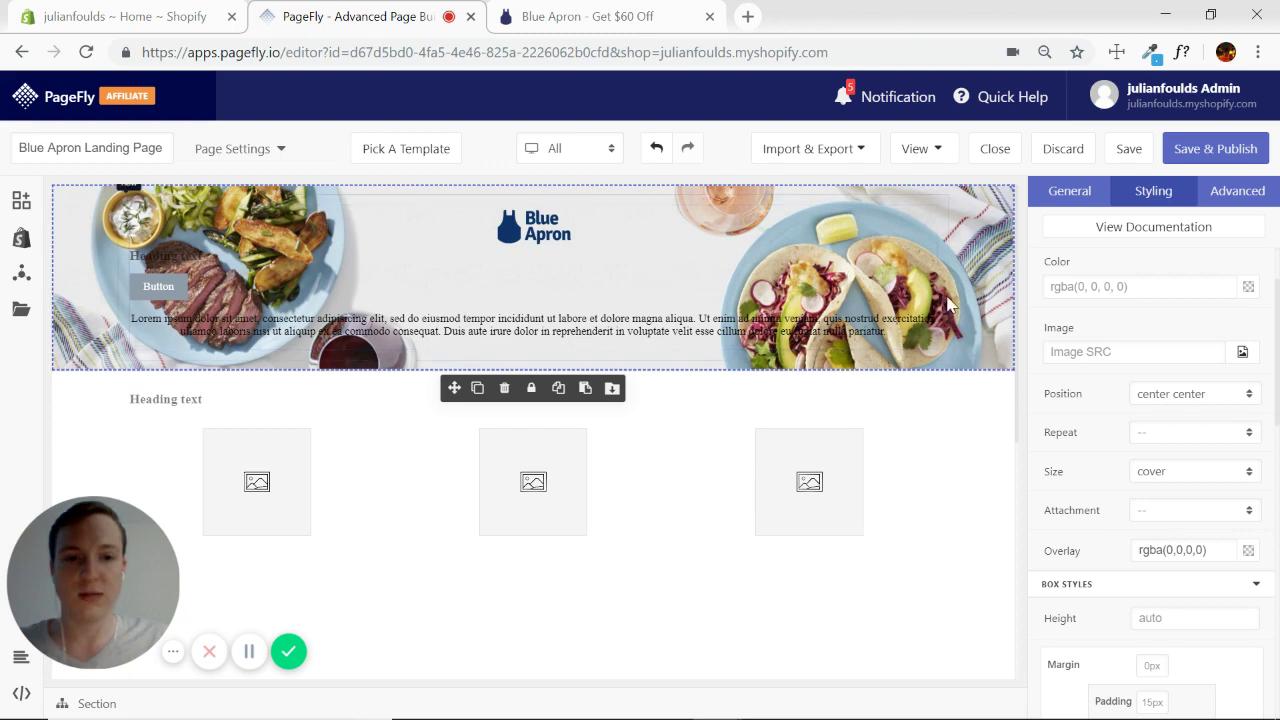
pyautogui.click(585, 20)
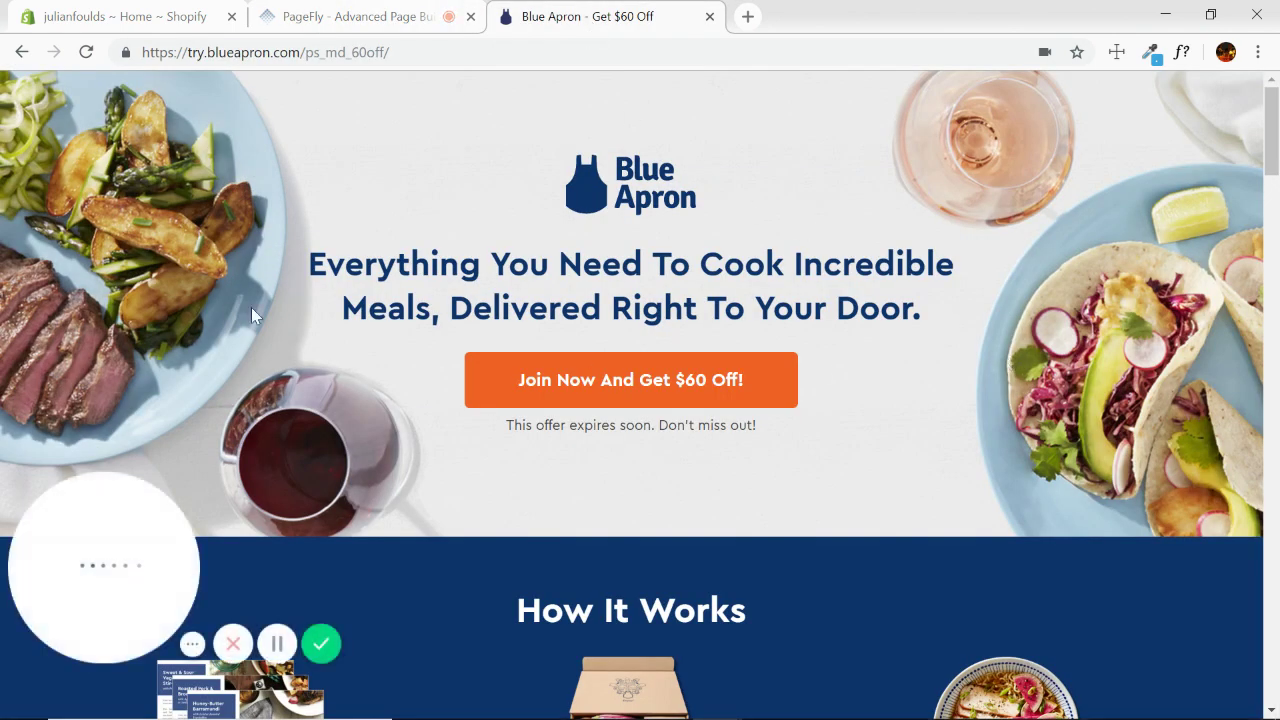
pyautogui.click(384, 10)
pyautogui.click(1245, 480)
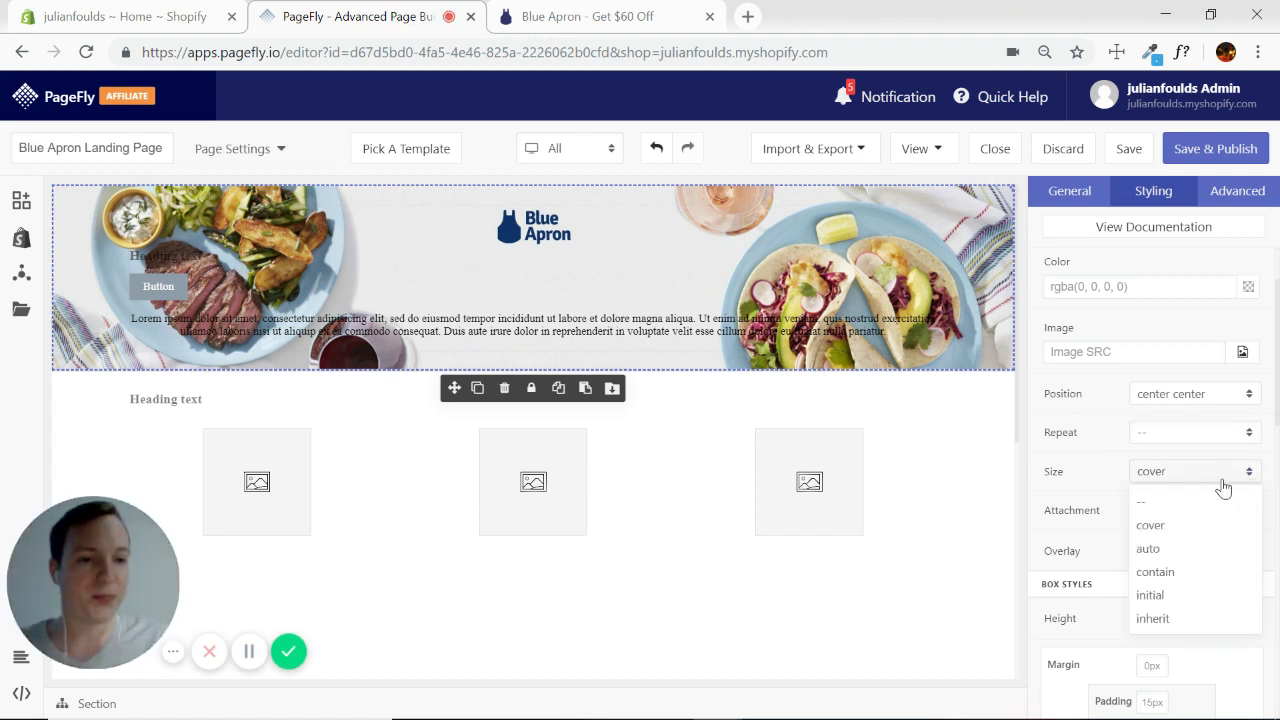
pyautogui.click(1155, 501)
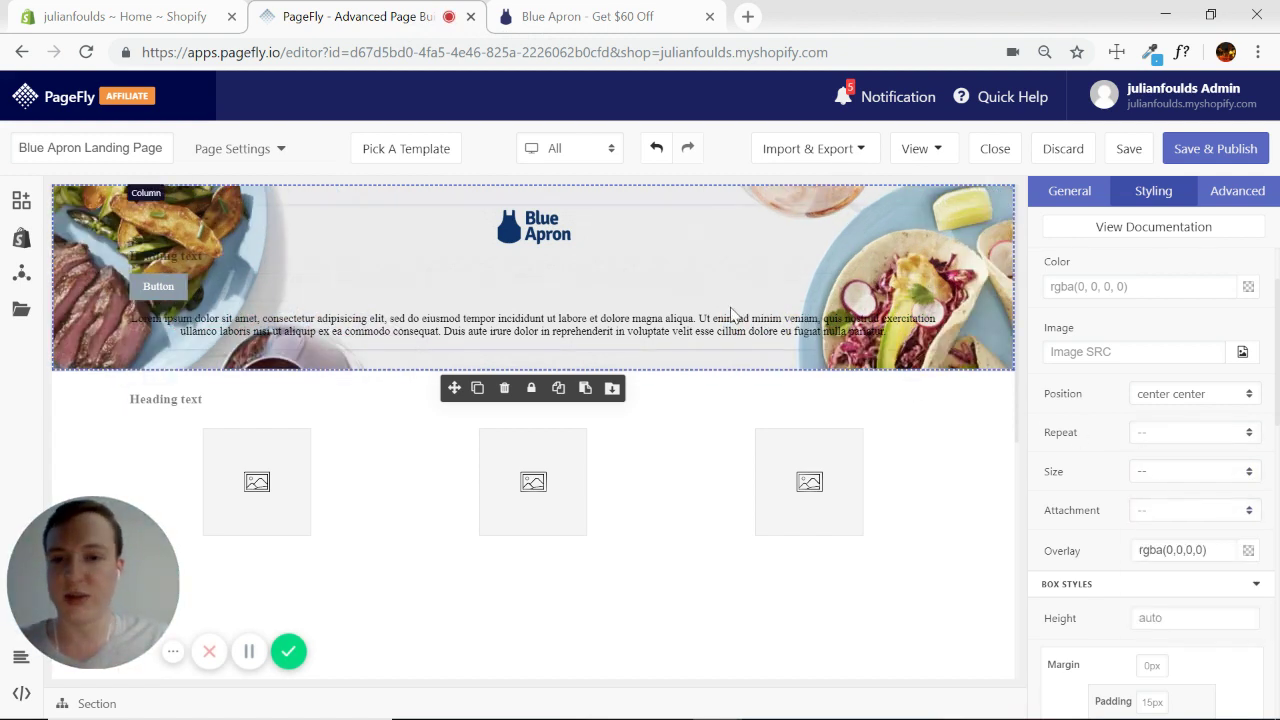
pyautogui.click(490, 260)
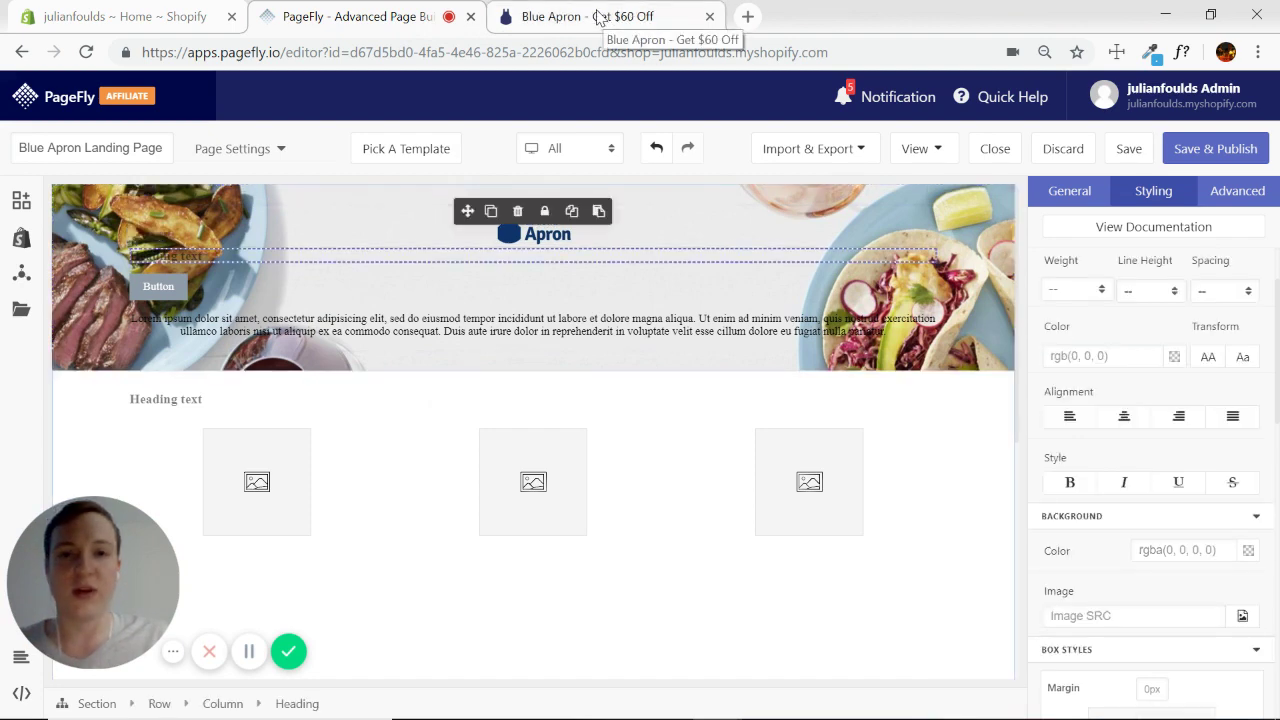
# Copy the full headline text from the Blue Apron reference page.
pyautogui.click(597, 17)
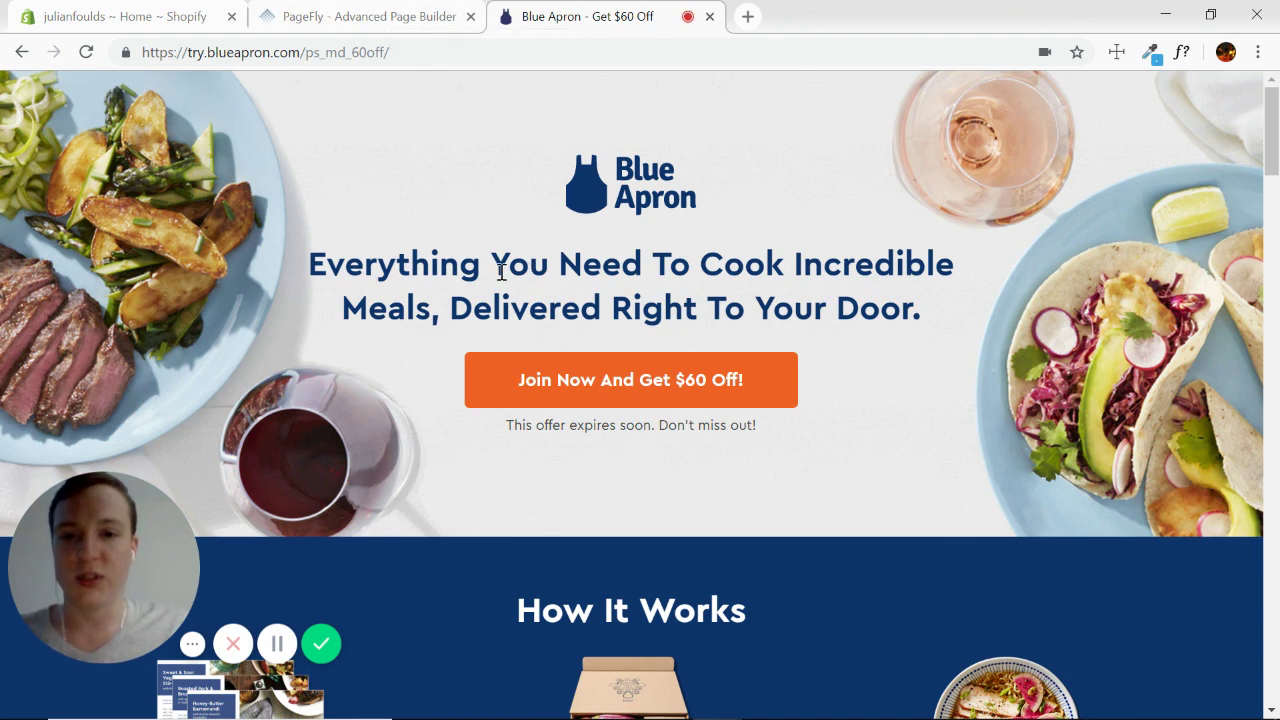
pyautogui.moveTo(505, 270); pyautogui.dragTo(790, 265)
pyautogui.click(437, 197)
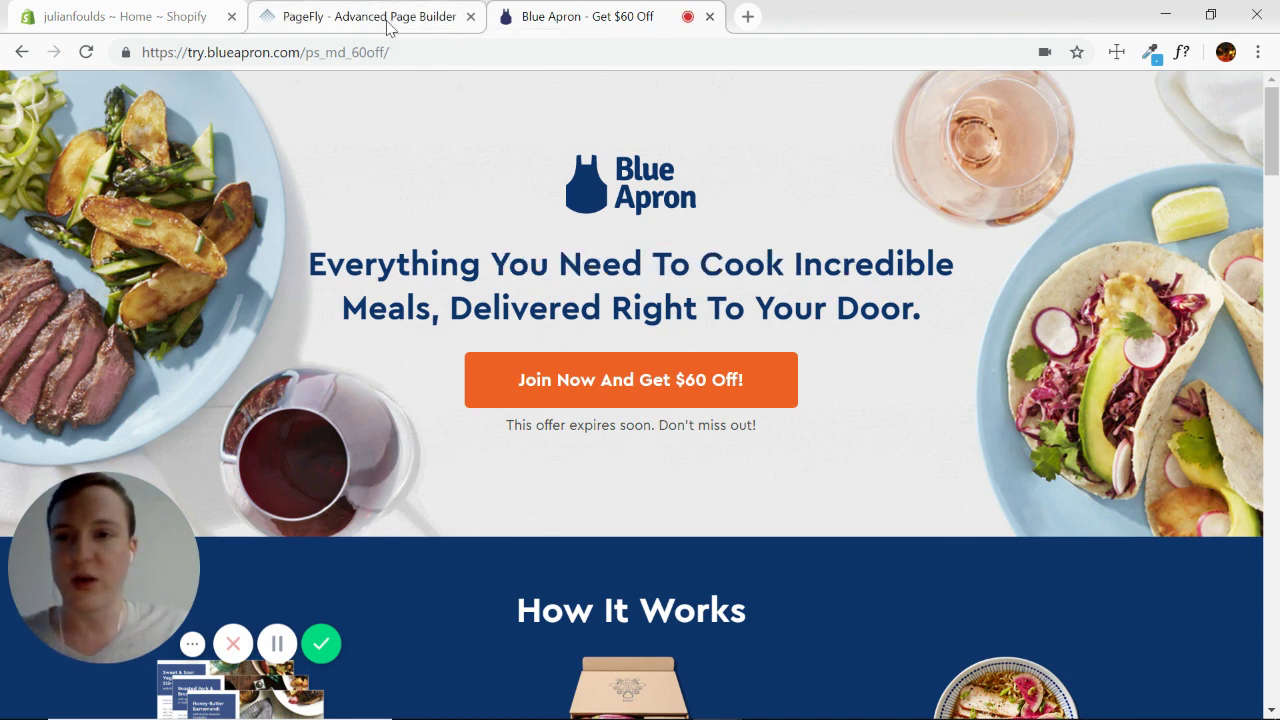
pyautogui.tripleClick(604, 268)
pyautogui.hotkey('ctrl', 'c')
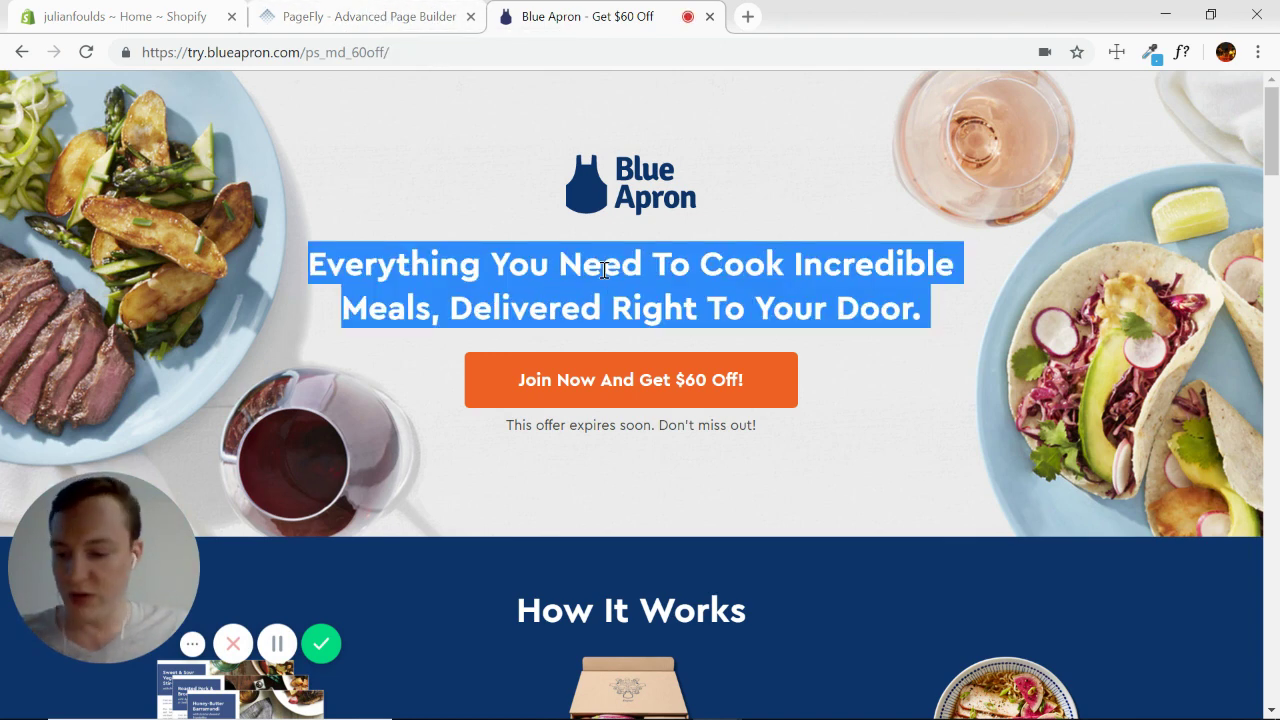
# Make the header heading a Heading 1 and paste in the copied headline.
pyautogui.click(365, 16)
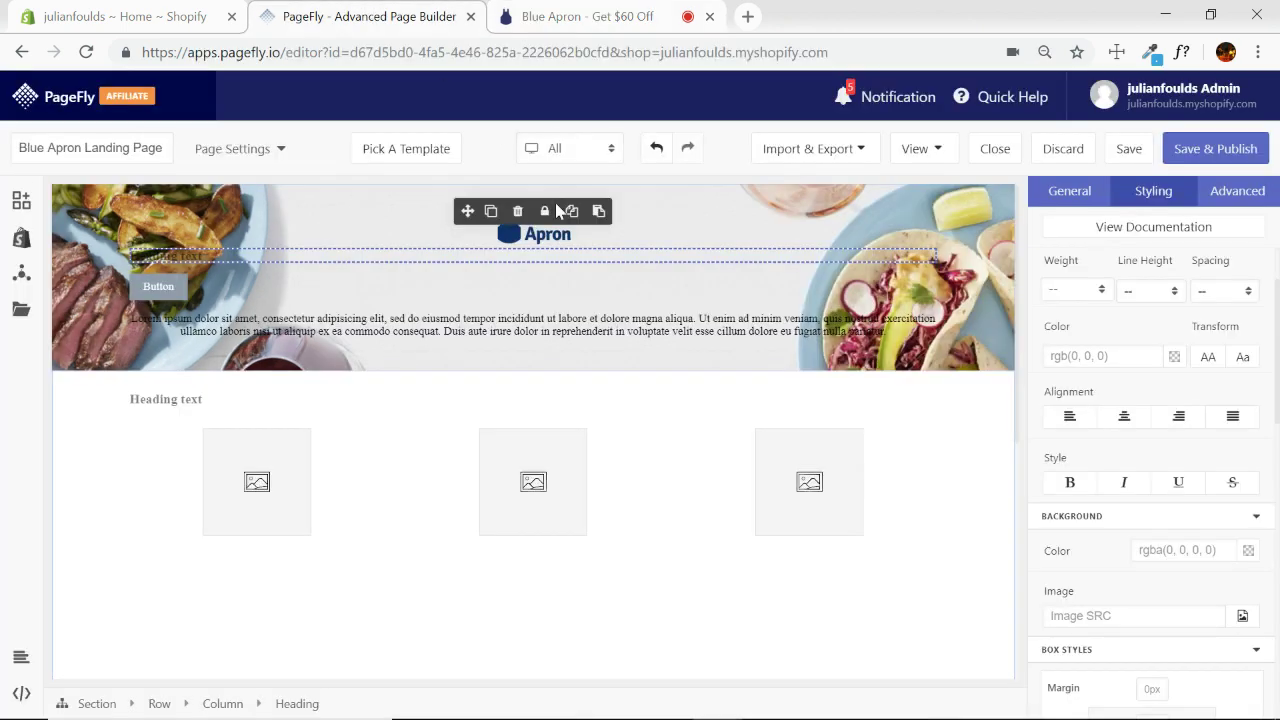
pyautogui.click(1068, 191)
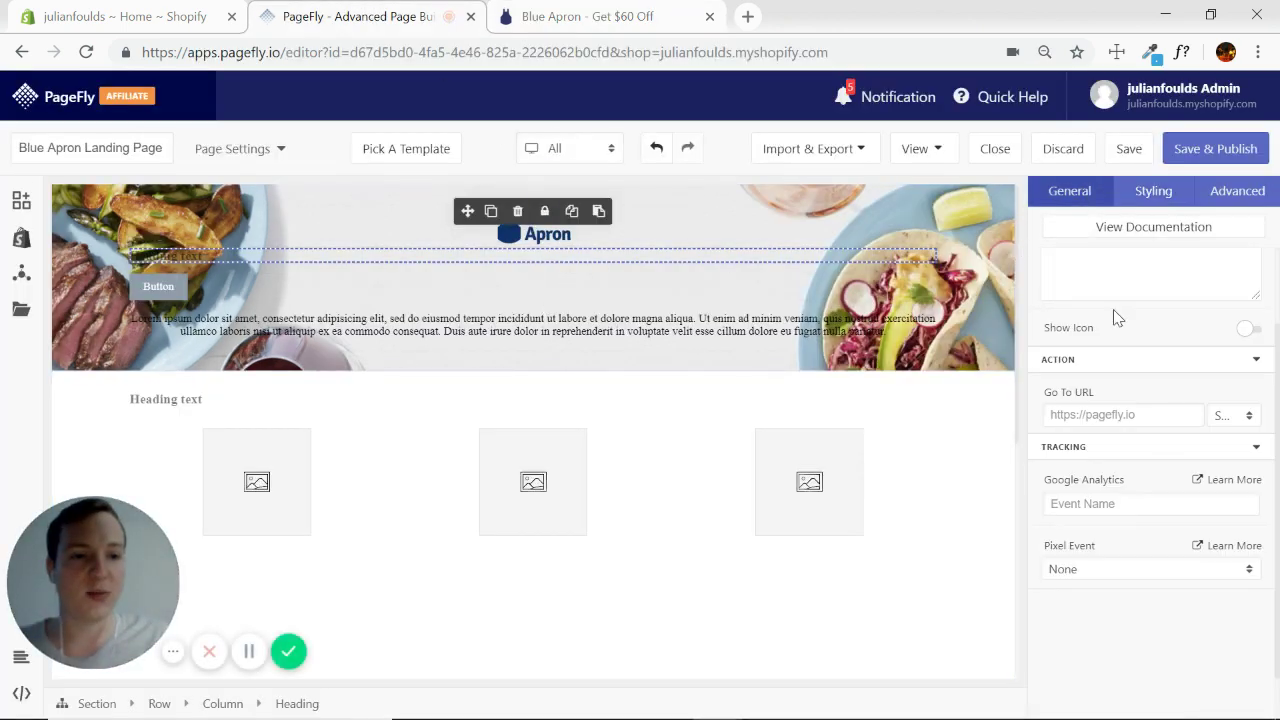
pyautogui.click(1248, 294)
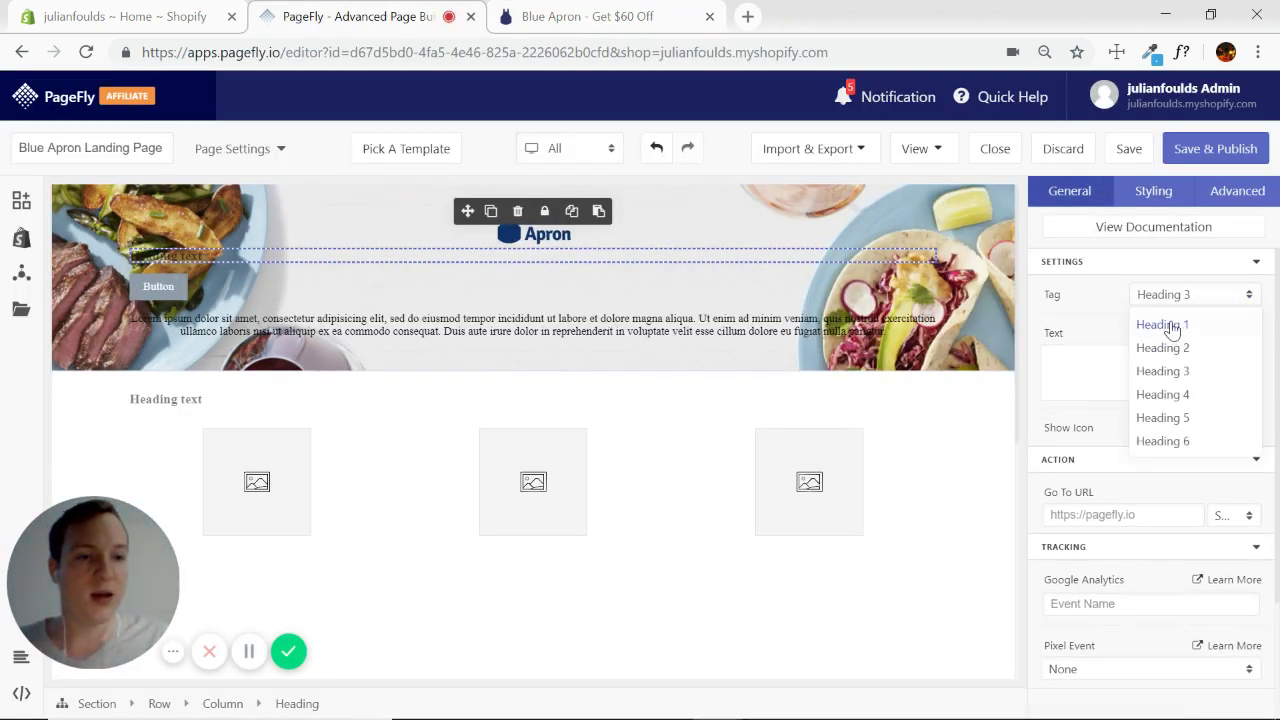
pyautogui.click(1165, 324)
pyautogui.hotkey('ctrl', 'v')
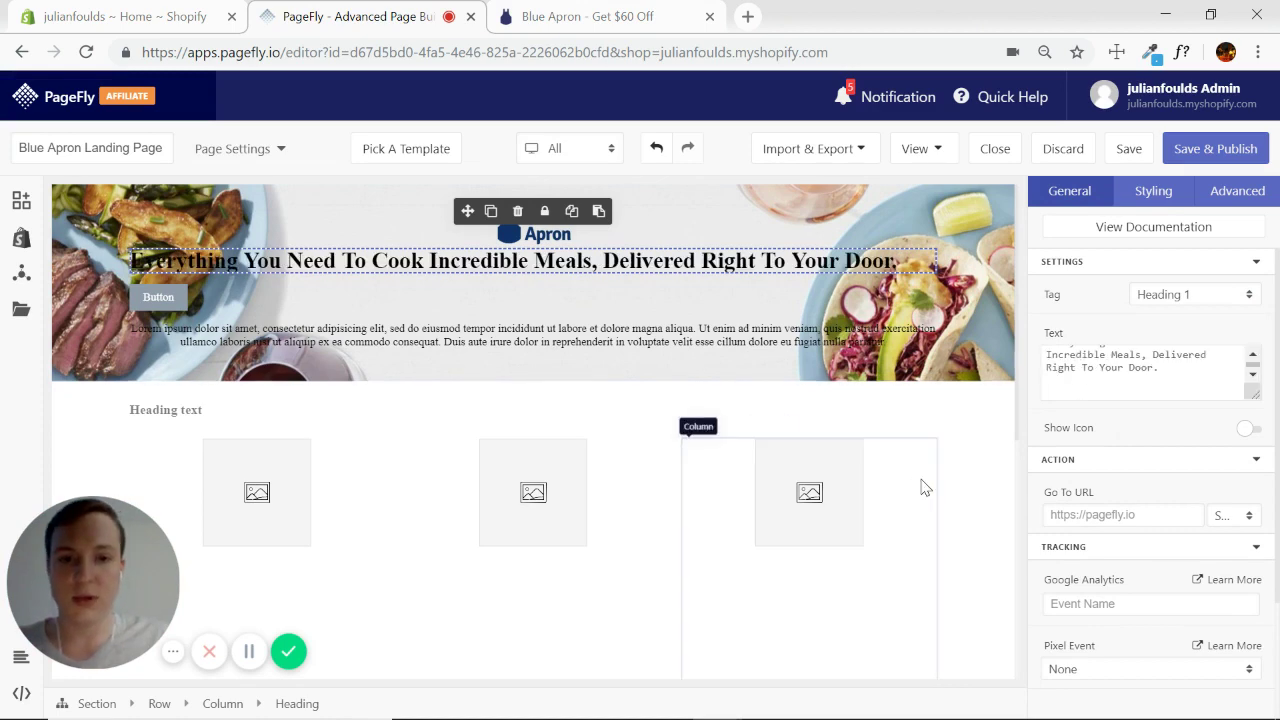
pyautogui.click(634, 16)
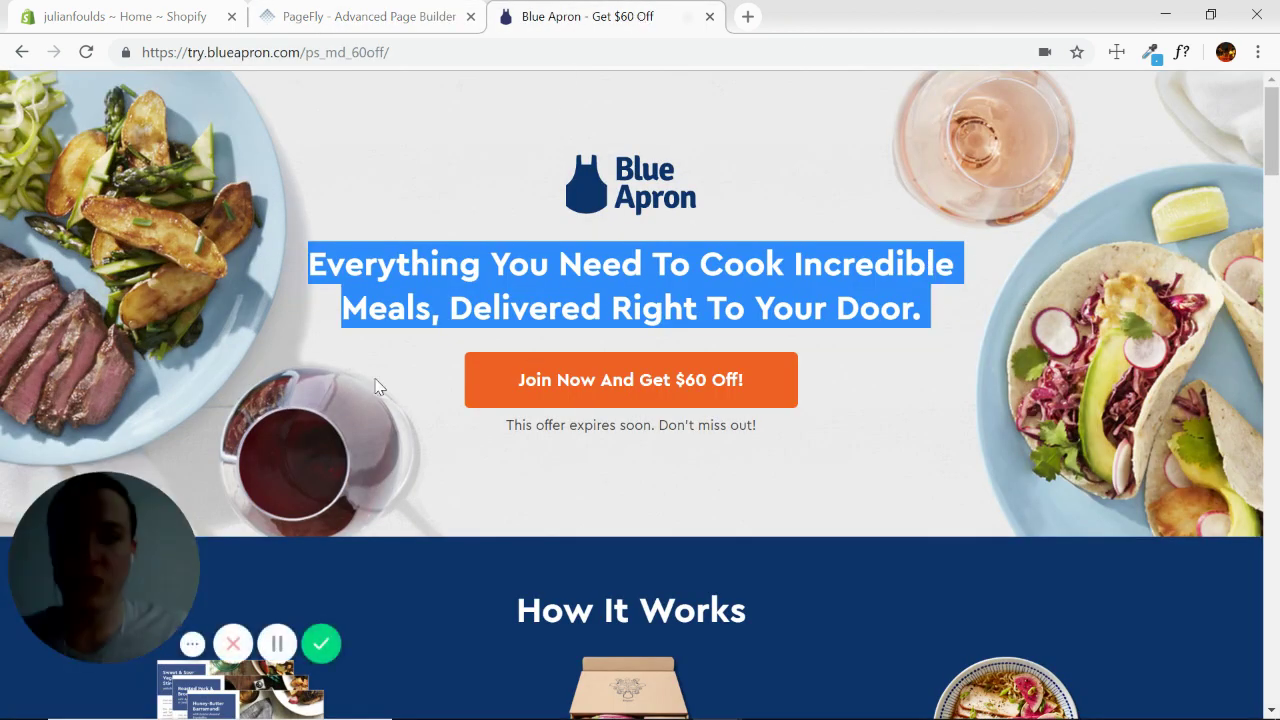
pyautogui.click(383, 20)
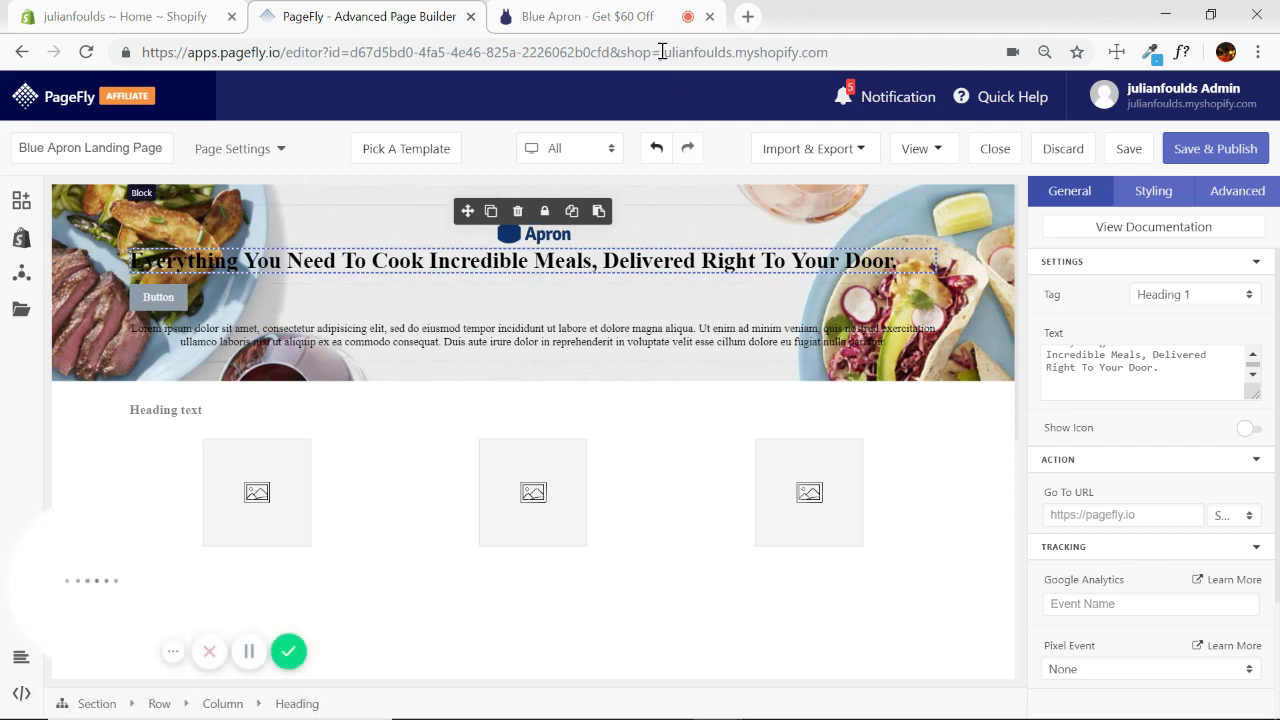
# Copy the Blue Apron headline's navy colour #0F346C with the ColorZilla eyedropper.
pyautogui.click(600, 18)
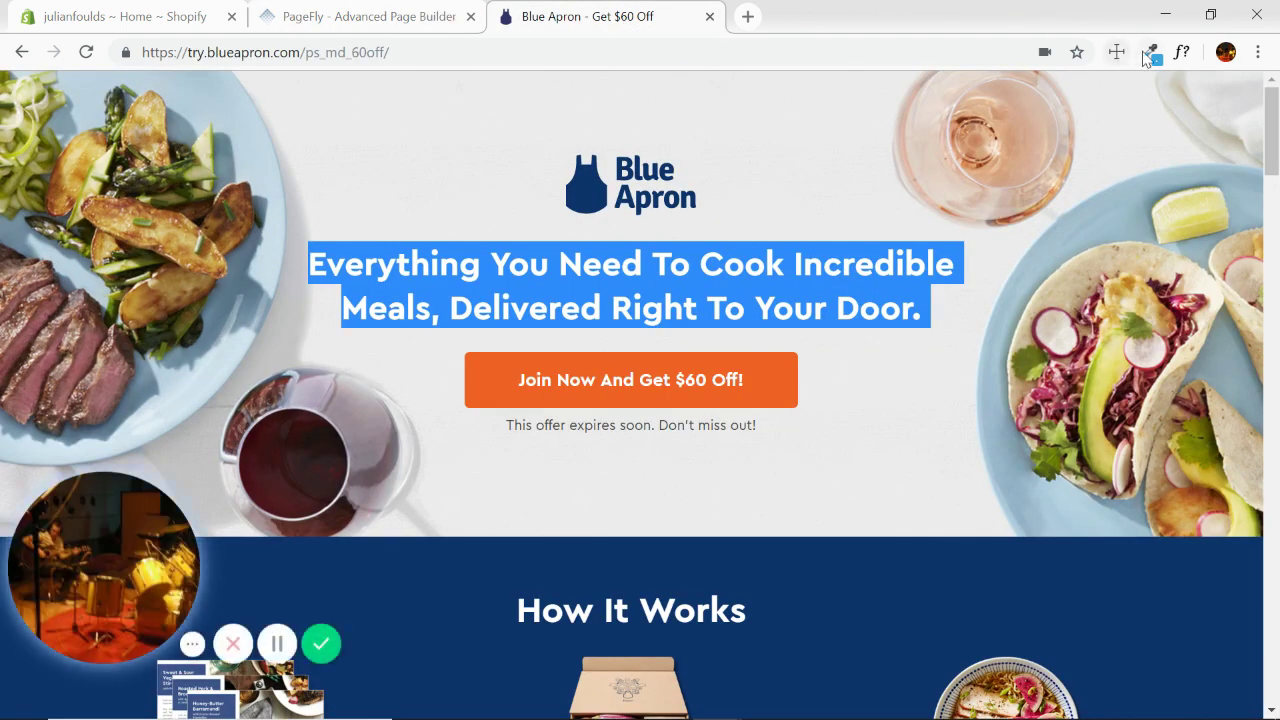
pyautogui.click(1138, 106)
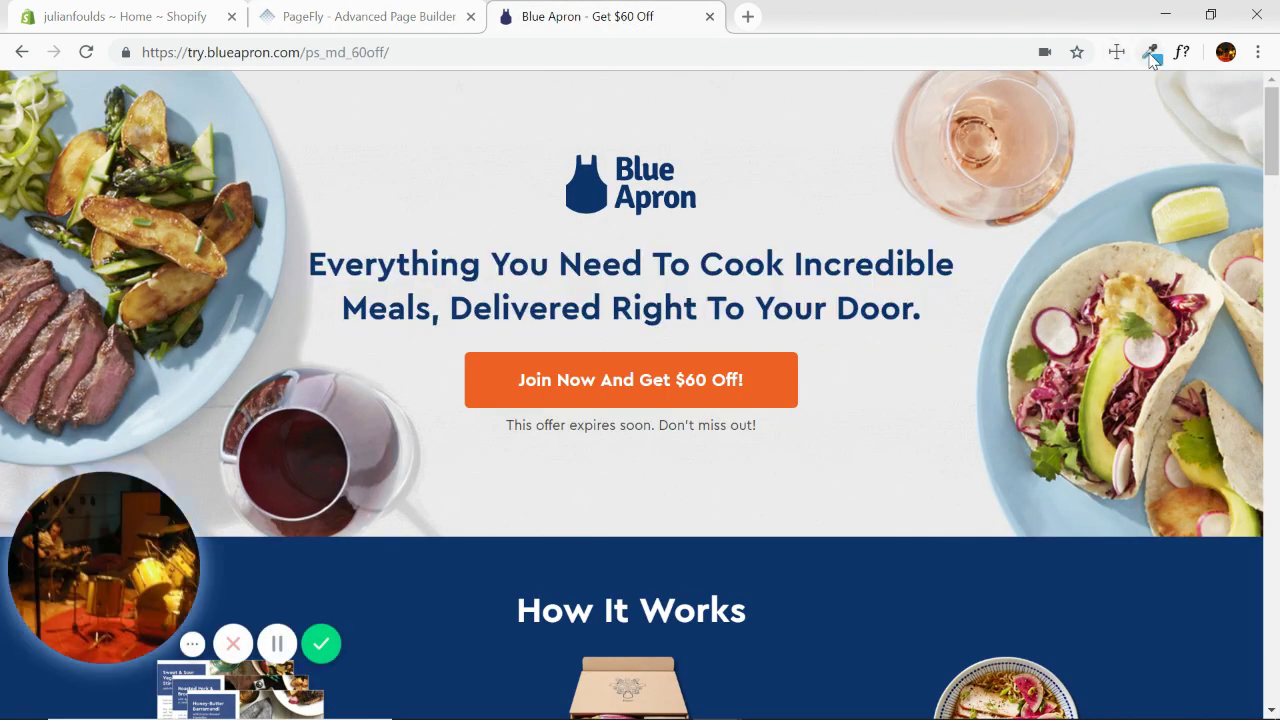
pyautogui.click(1148, 52)
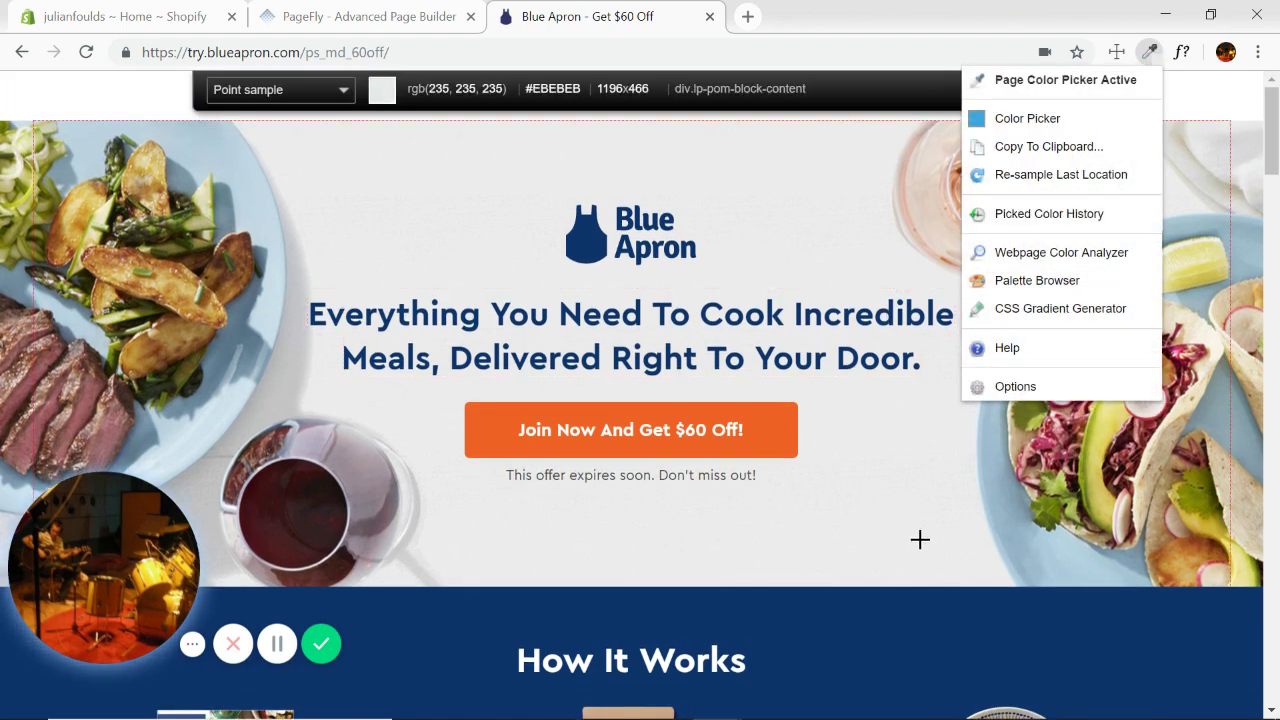
pyautogui.click(878, 316)
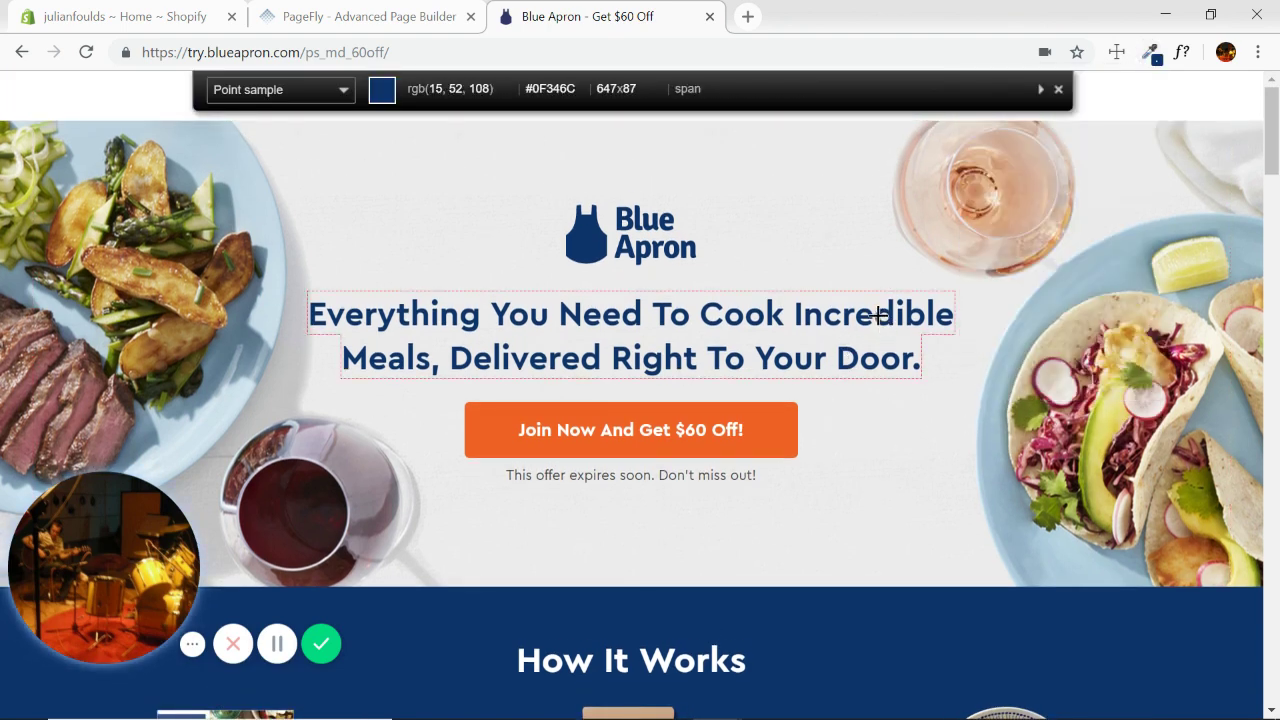
pyautogui.click(878, 316)
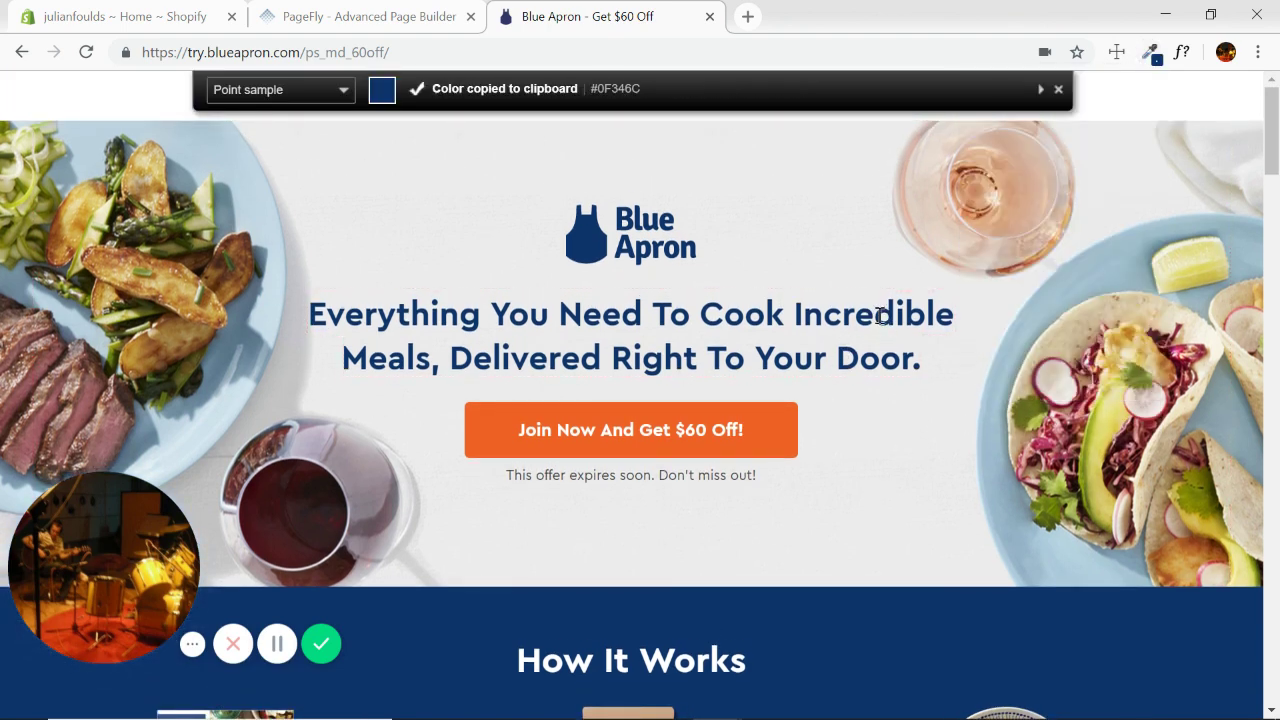
pyautogui.click(350, 17)
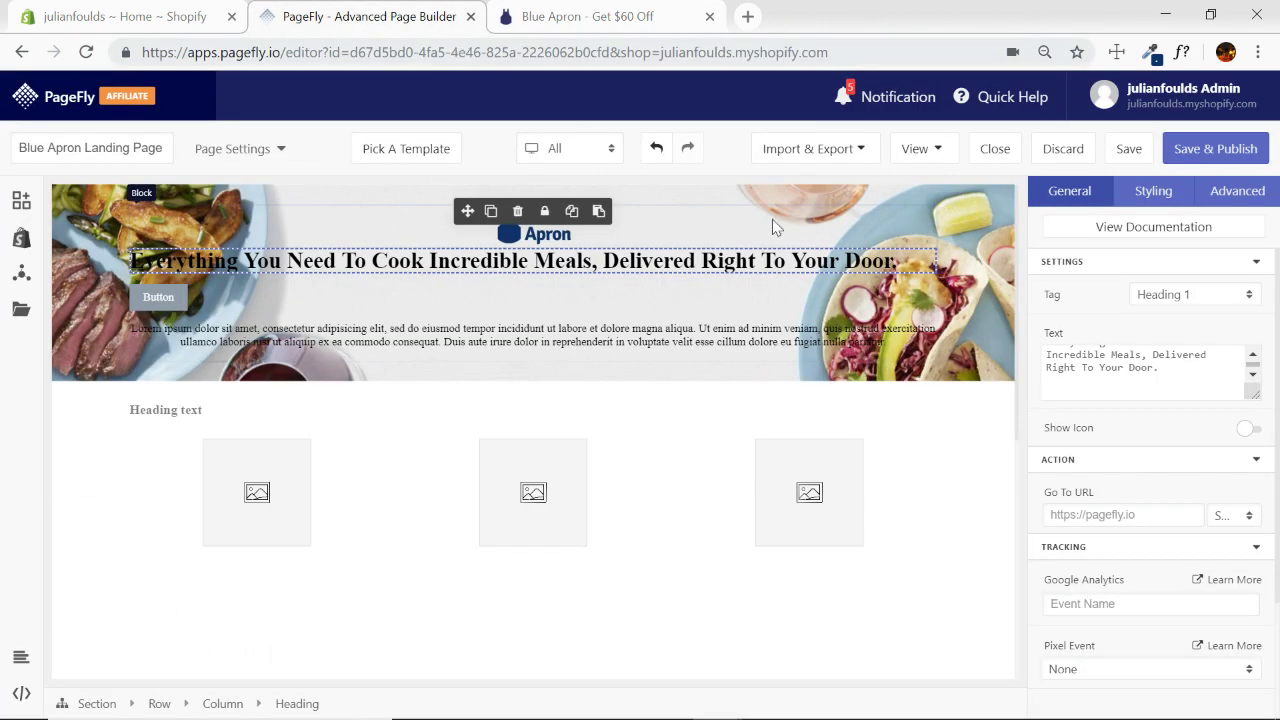
# Style the heading in Montserrat, centre-aligned, coloured navy #0F346C.
pyautogui.click(1164, 191)
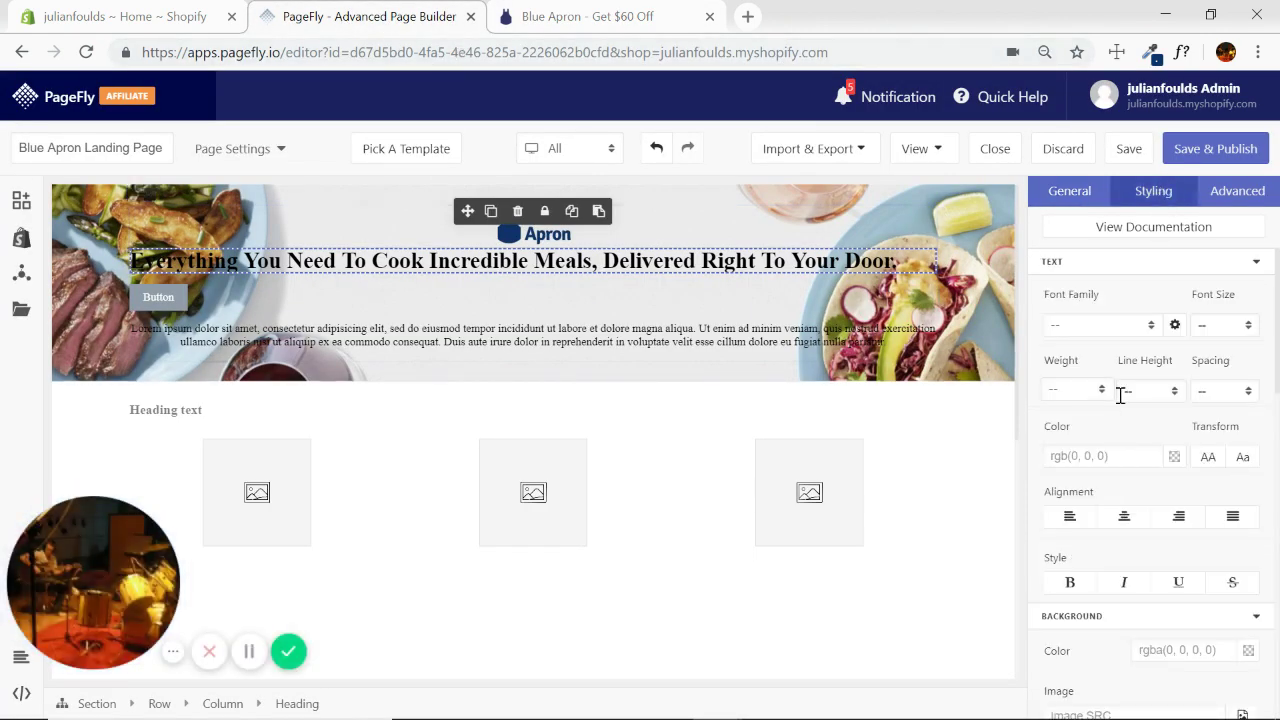
pyautogui.click(1146, 327)
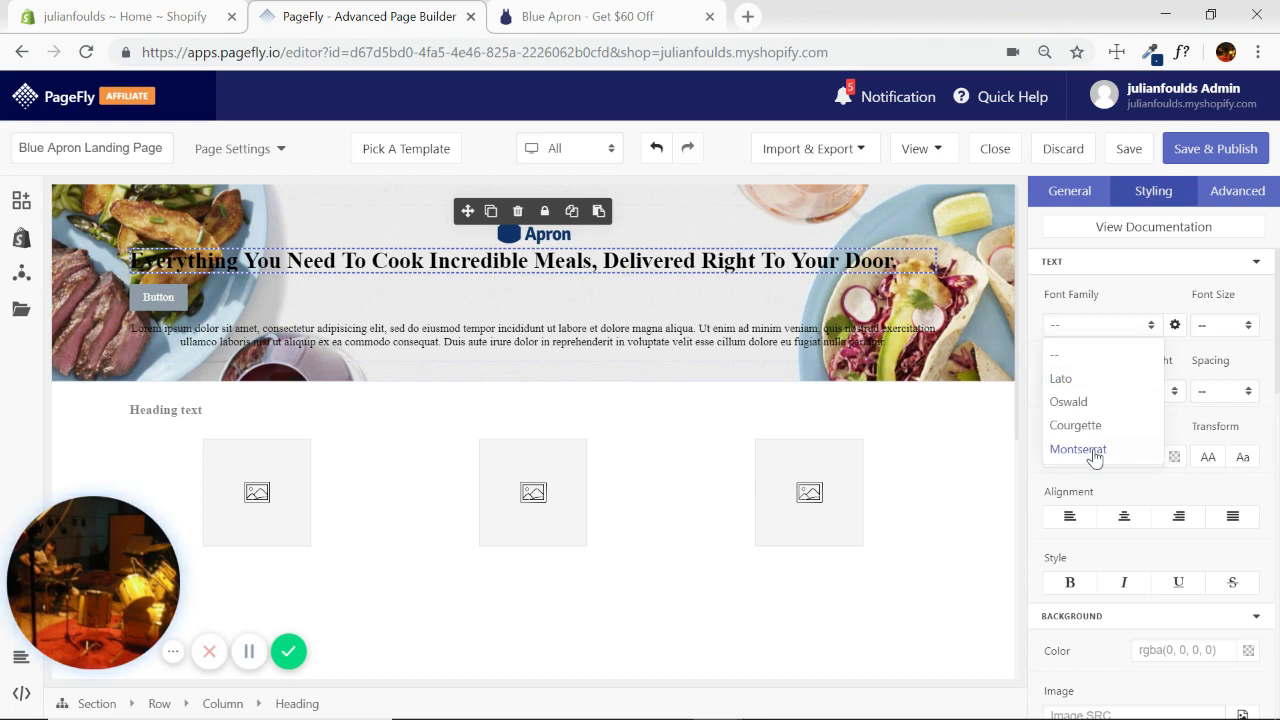
pyautogui.click(1093, 450)
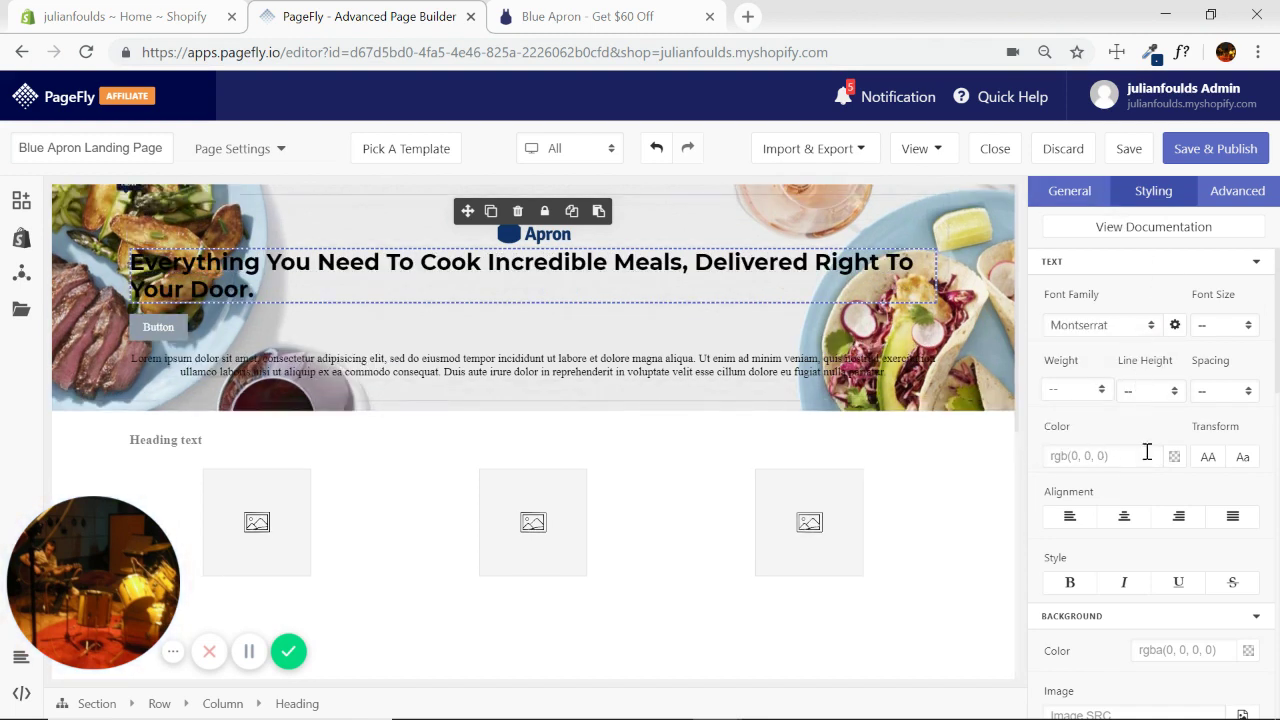
pyautogui.click(1124, 517)
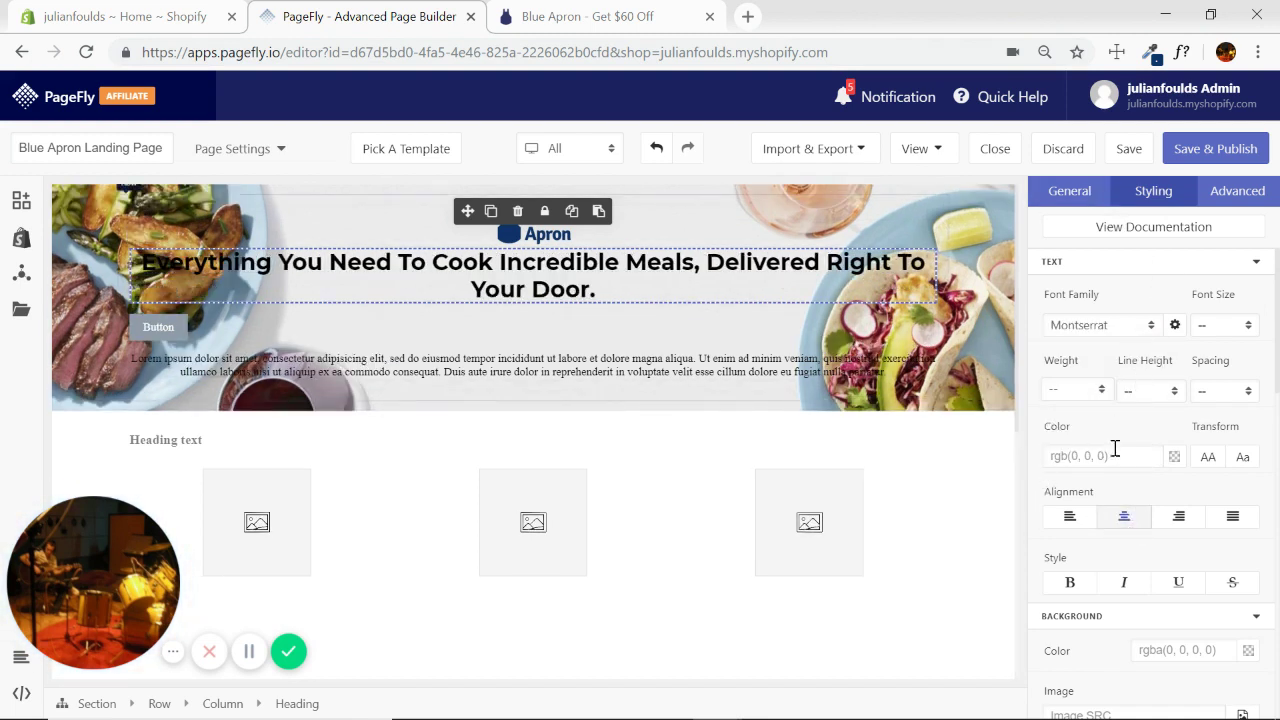
pyautogui.hotkey('ctrl', 'v')
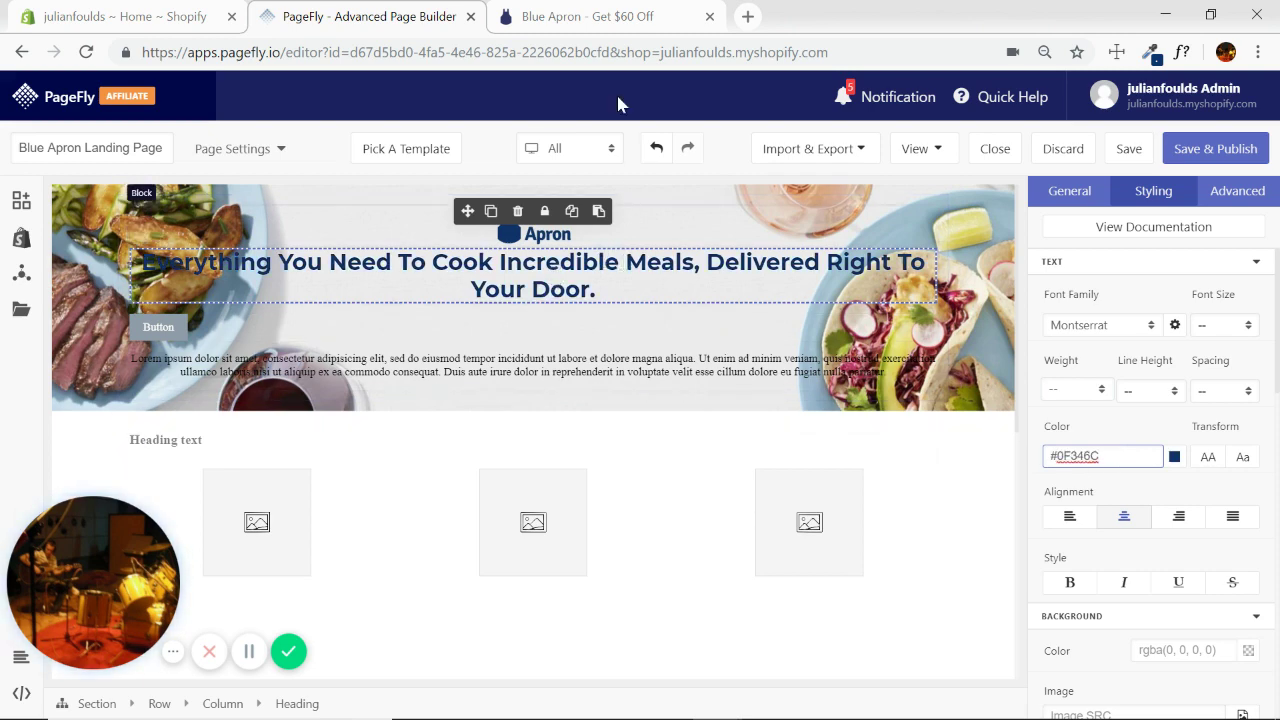
# Break the heading onto a new line after 'Incredible' and compare with the reference.
pyautogui.click(610, 28)
pyautogui.click(420, 17)
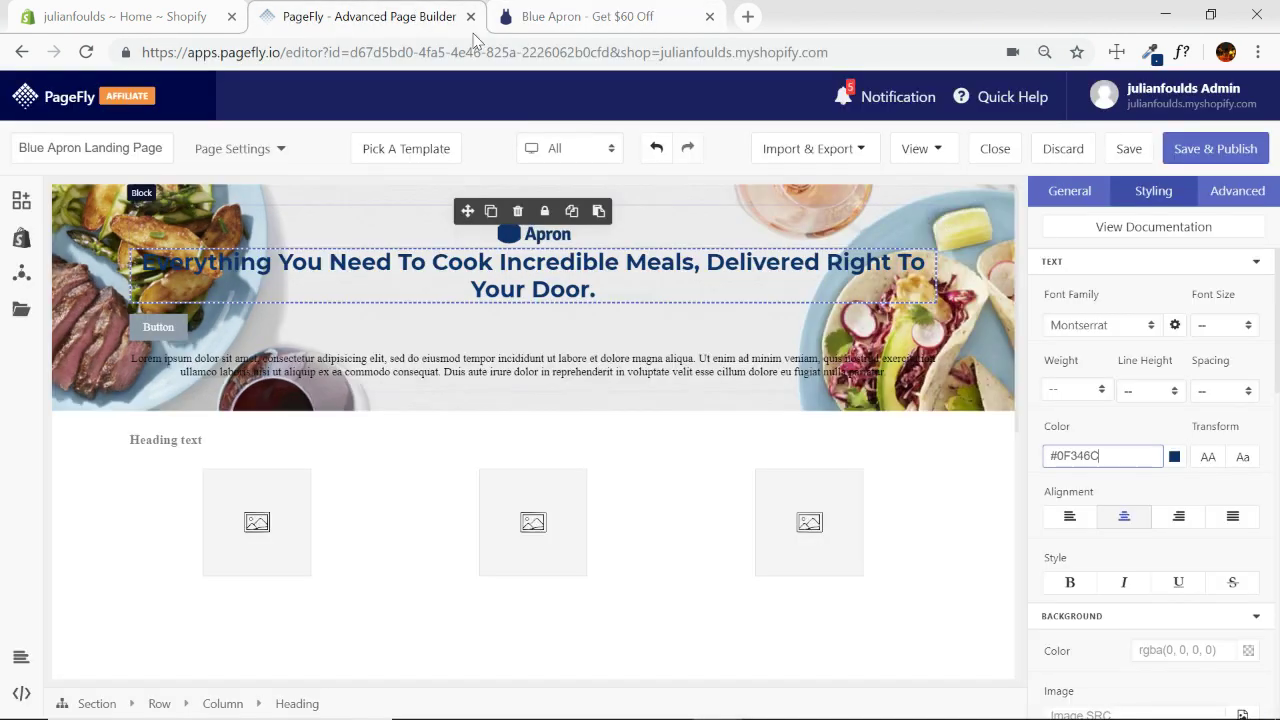
pyautogui.click(620, 265)
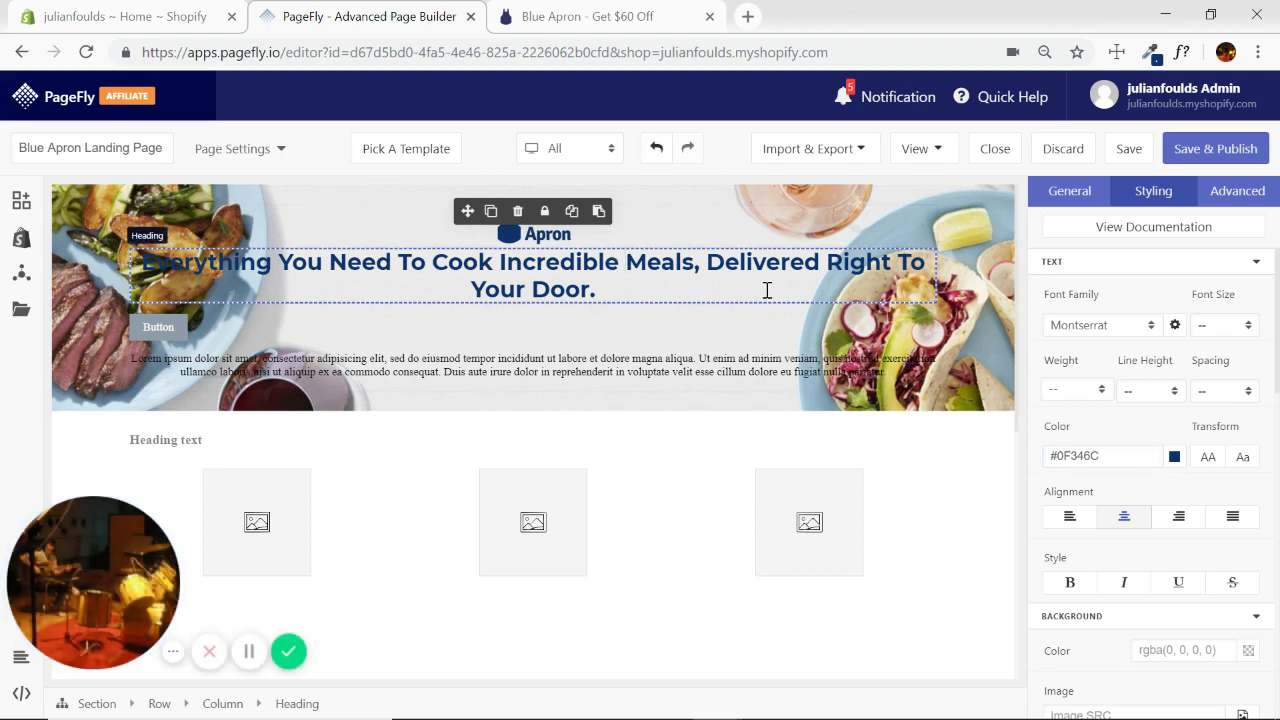
pyautogui.press('Return')
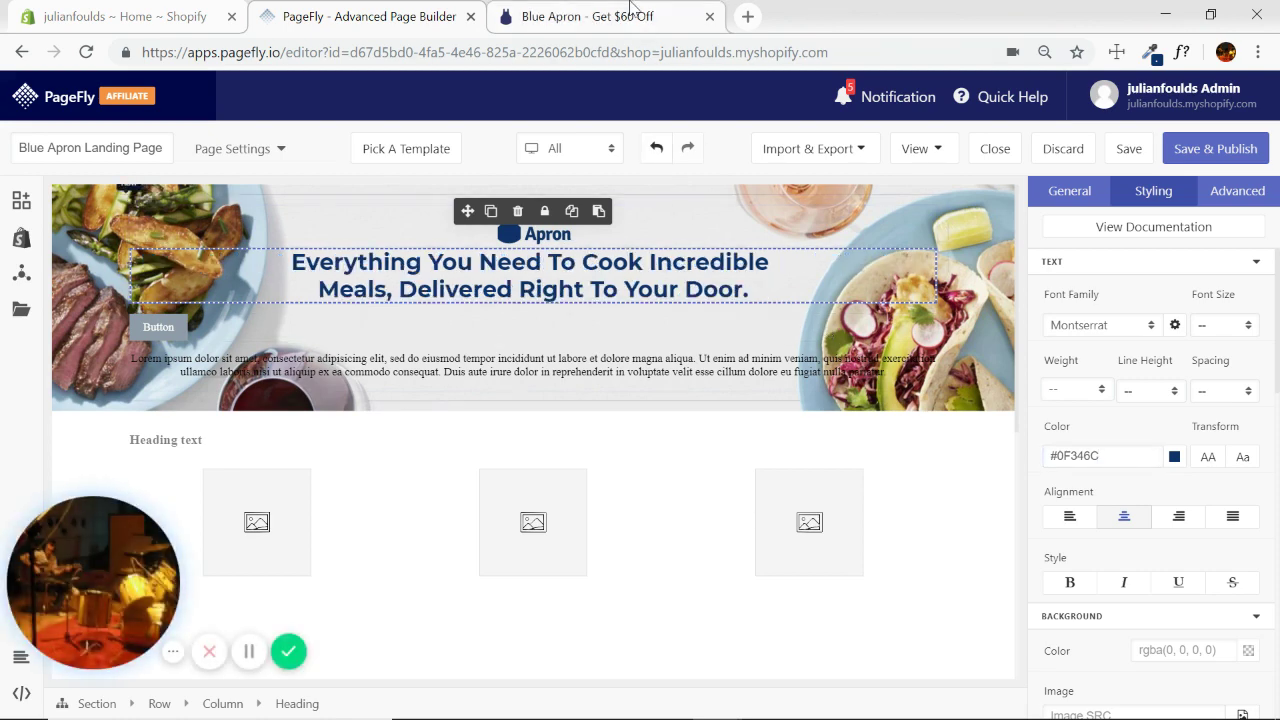
pyautogui.click(630, 14)
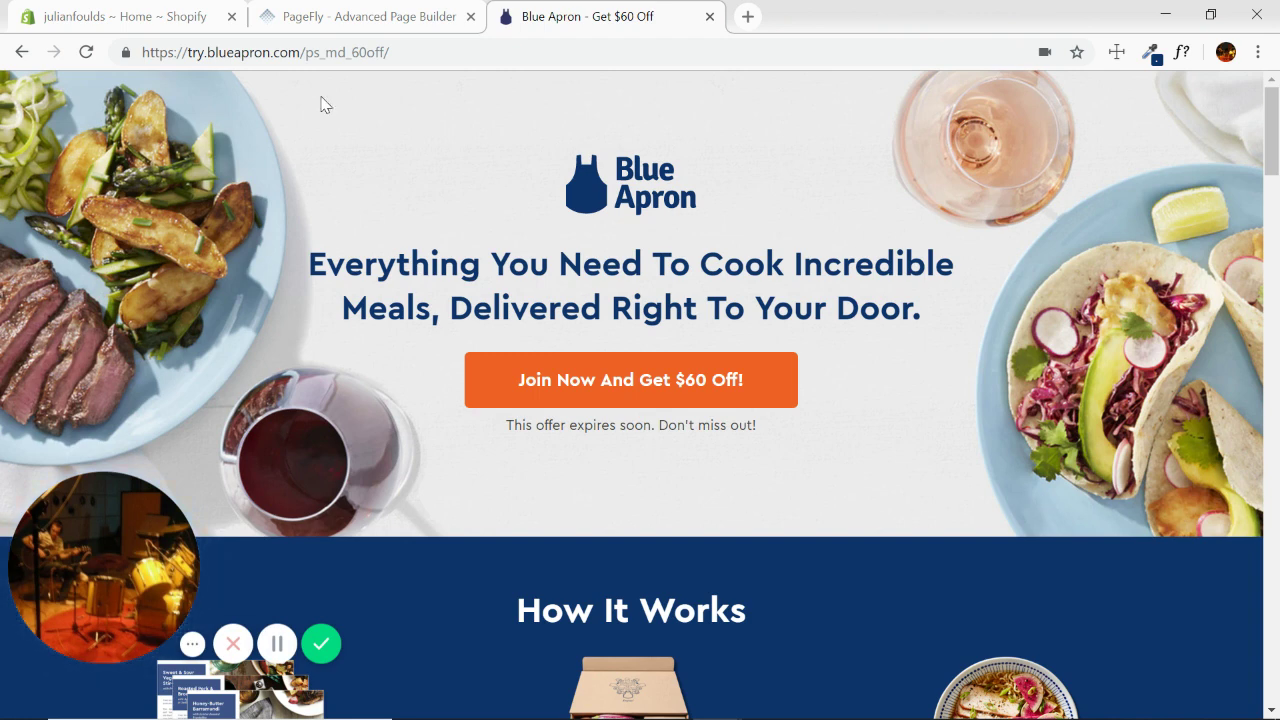
# Try a cover size on the hero section's background, then reset it to the default --.
pyautogui.click(392, 16)
pyautogui.click(996, 280)
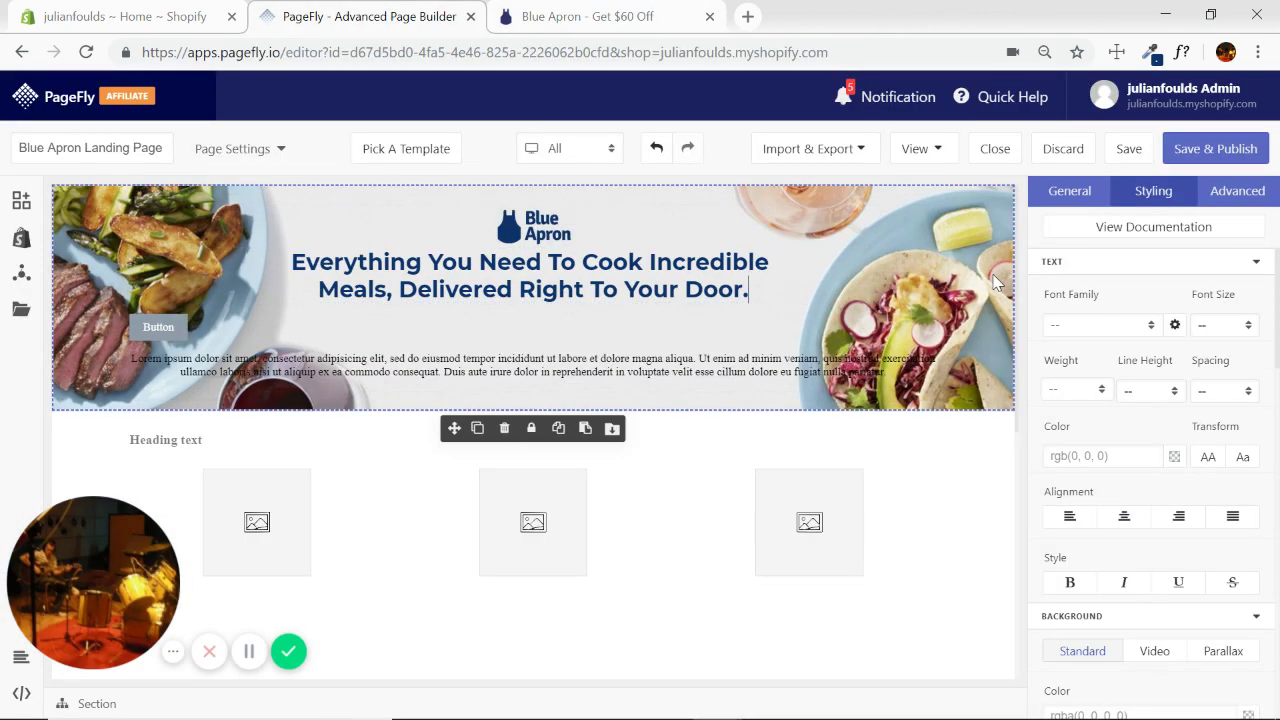
pyautogui.scroll(-3, 1180, 389)
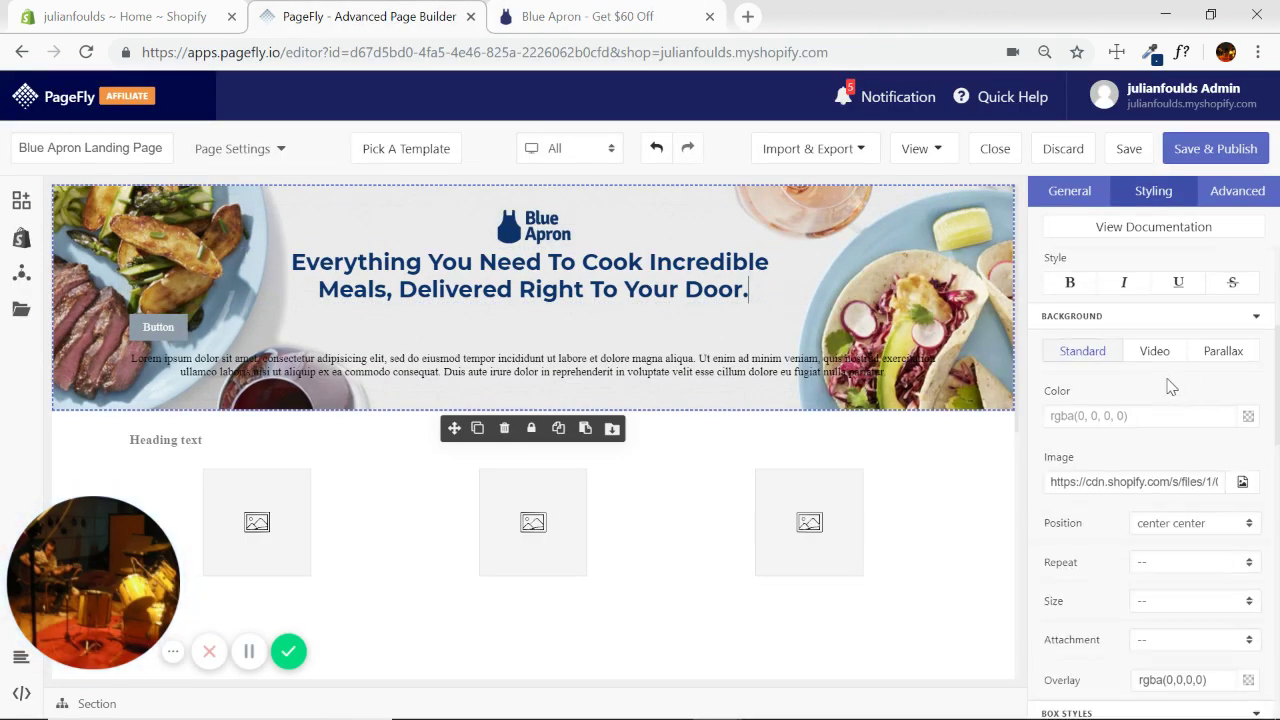
pyautogui.click(1245, 604)
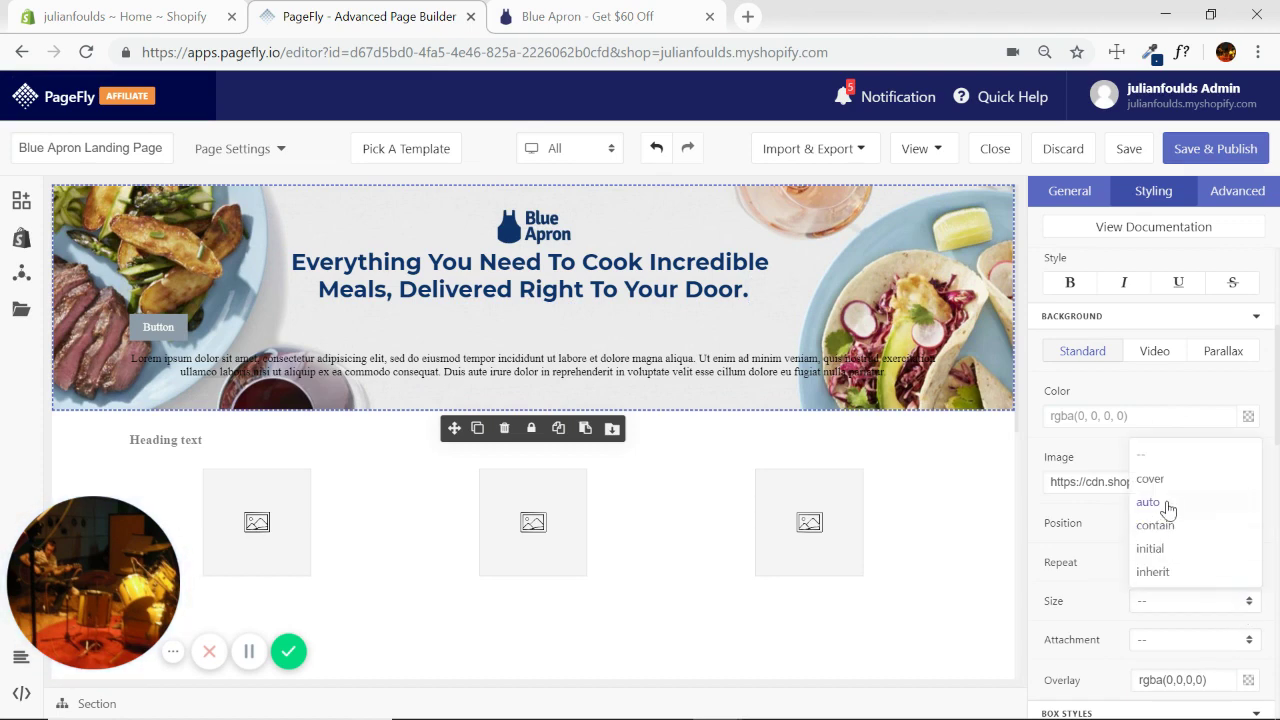
pyautogui.click(1150, 480)
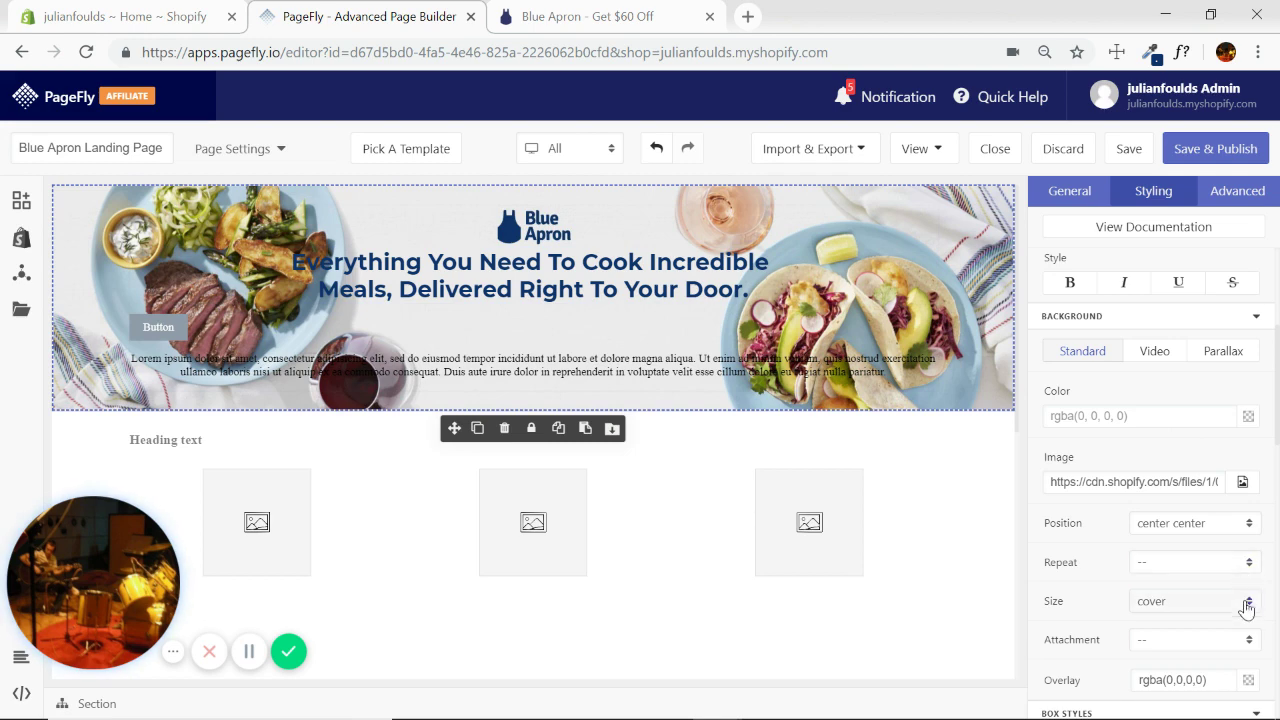
pyautogui.click(1248, 608)
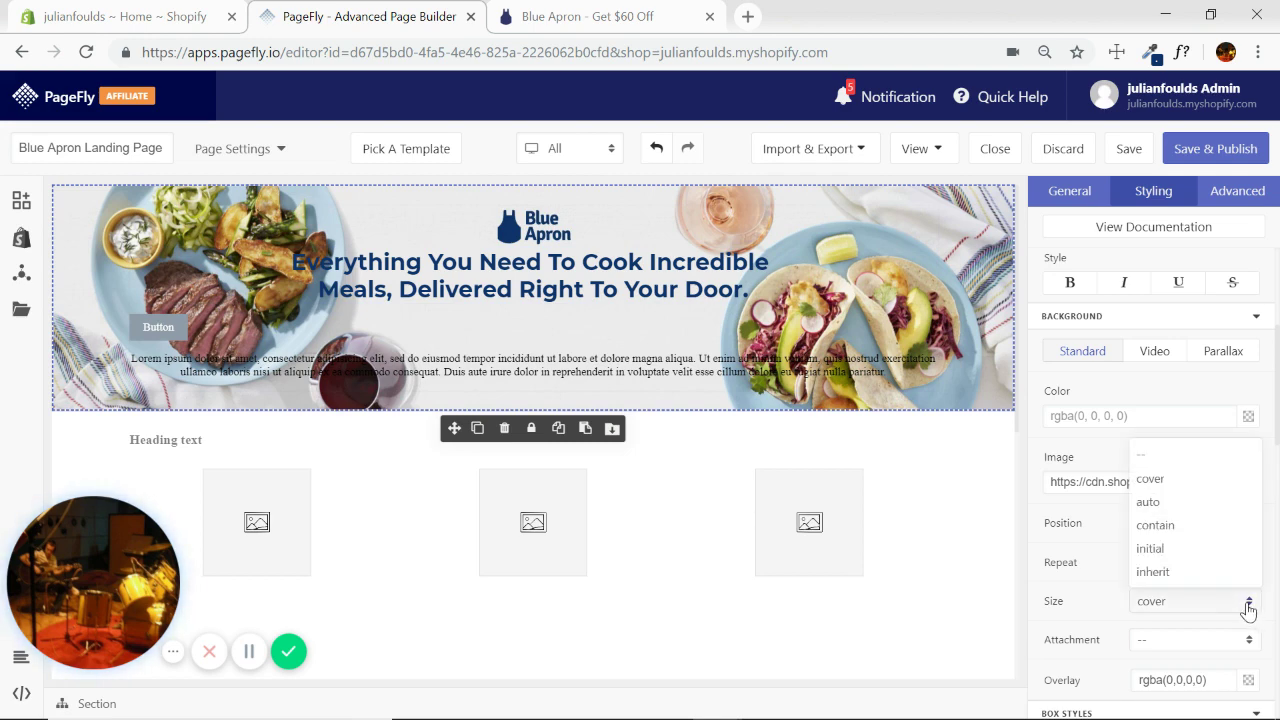
pyautogui.click(1146, 456)
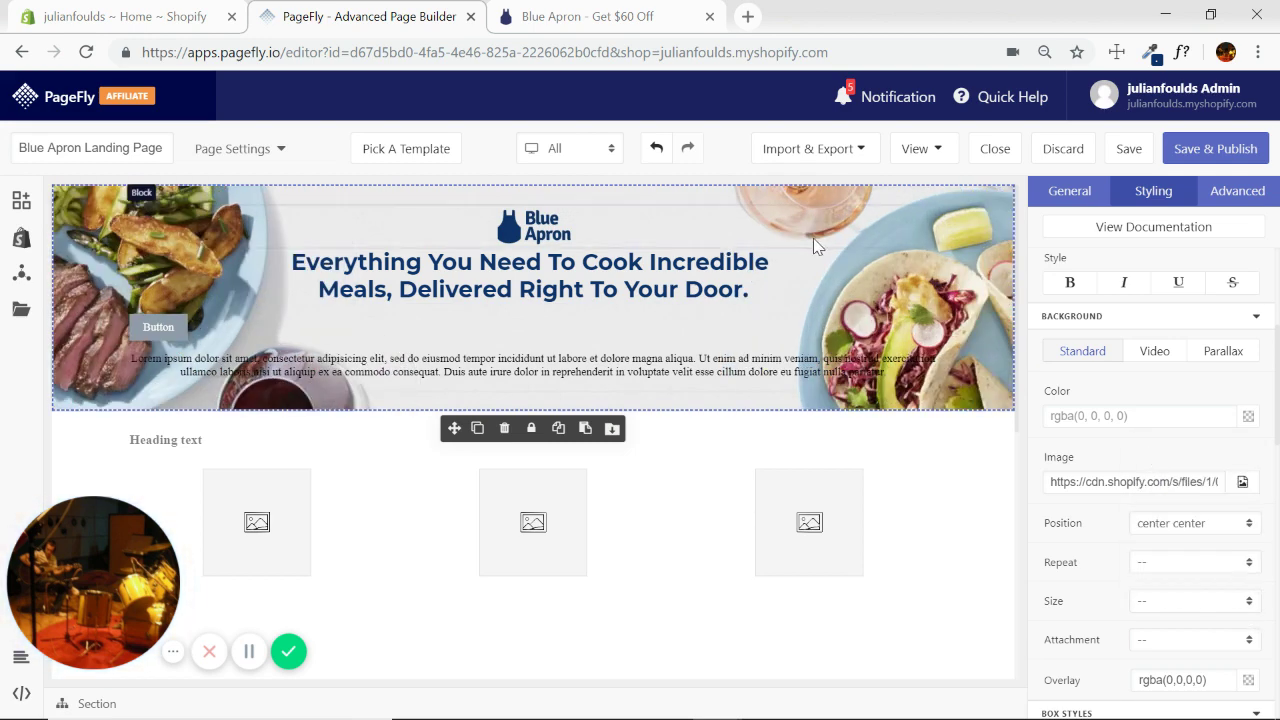
pyautogui.click(462, 324)
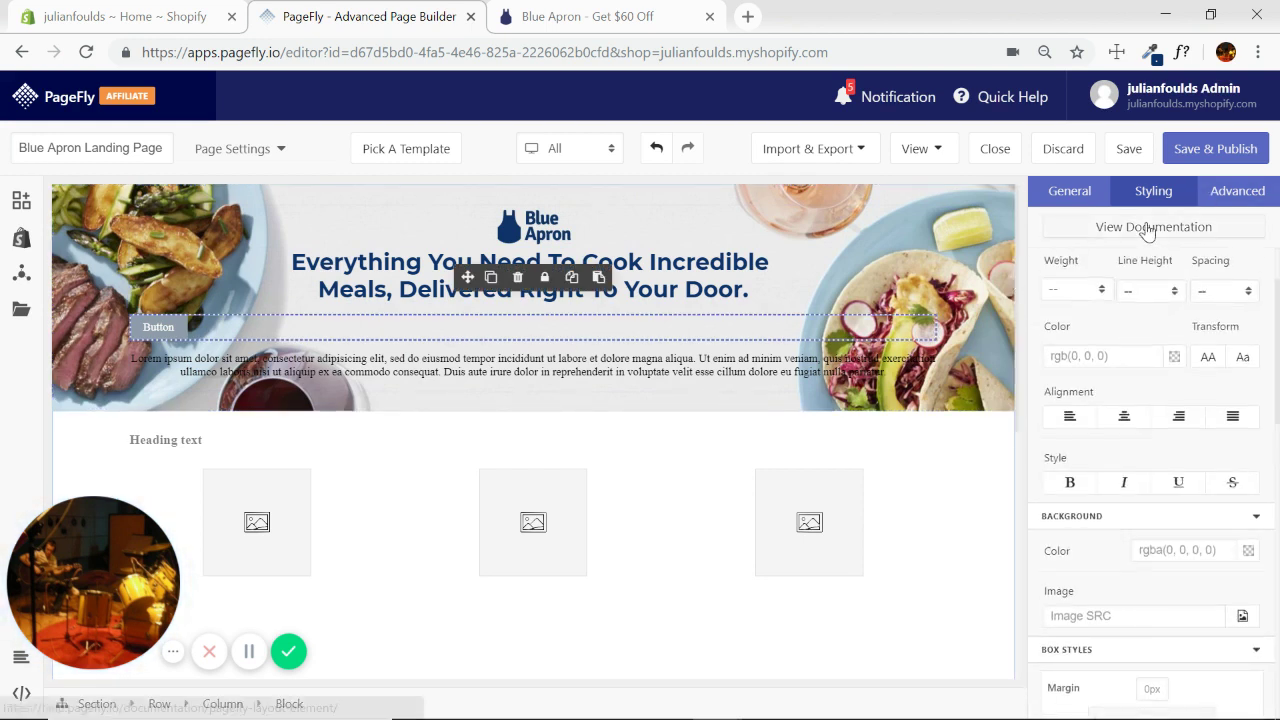
# Centre the hero button and sample the Join button's orange from the reference page.
pyautogui.click(1124, 418)
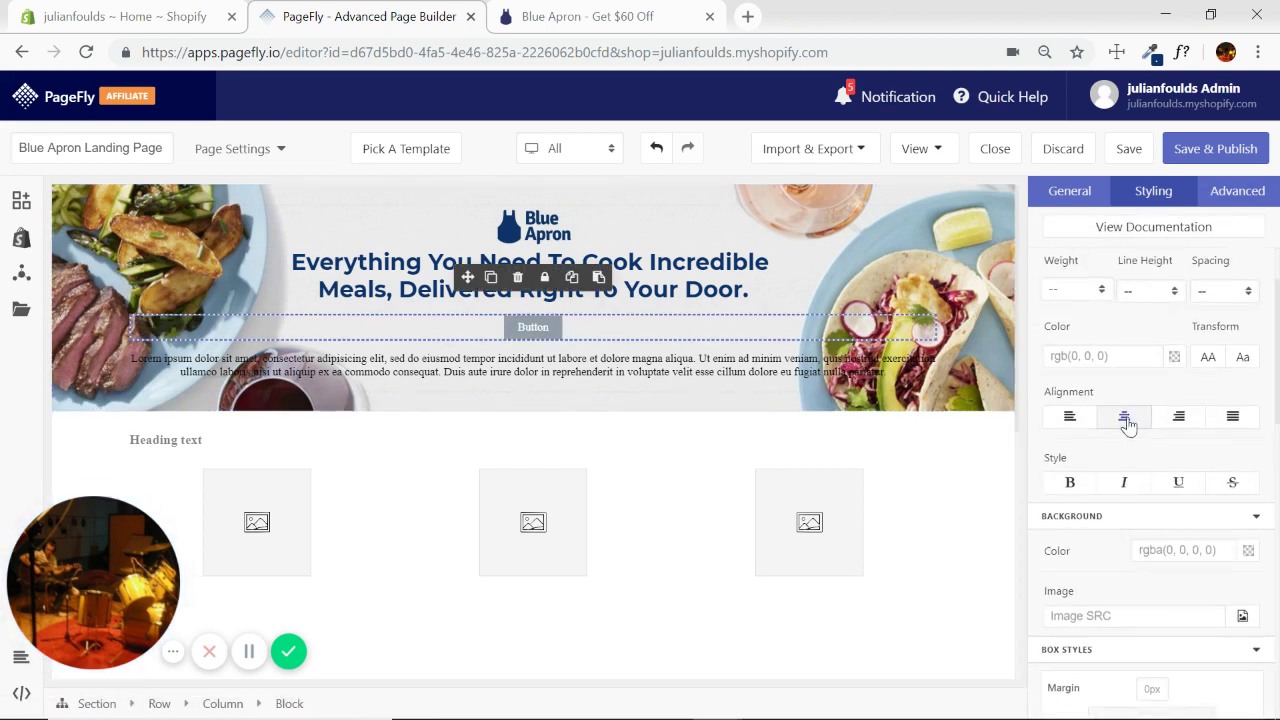
pyautogui.click(575, 17)
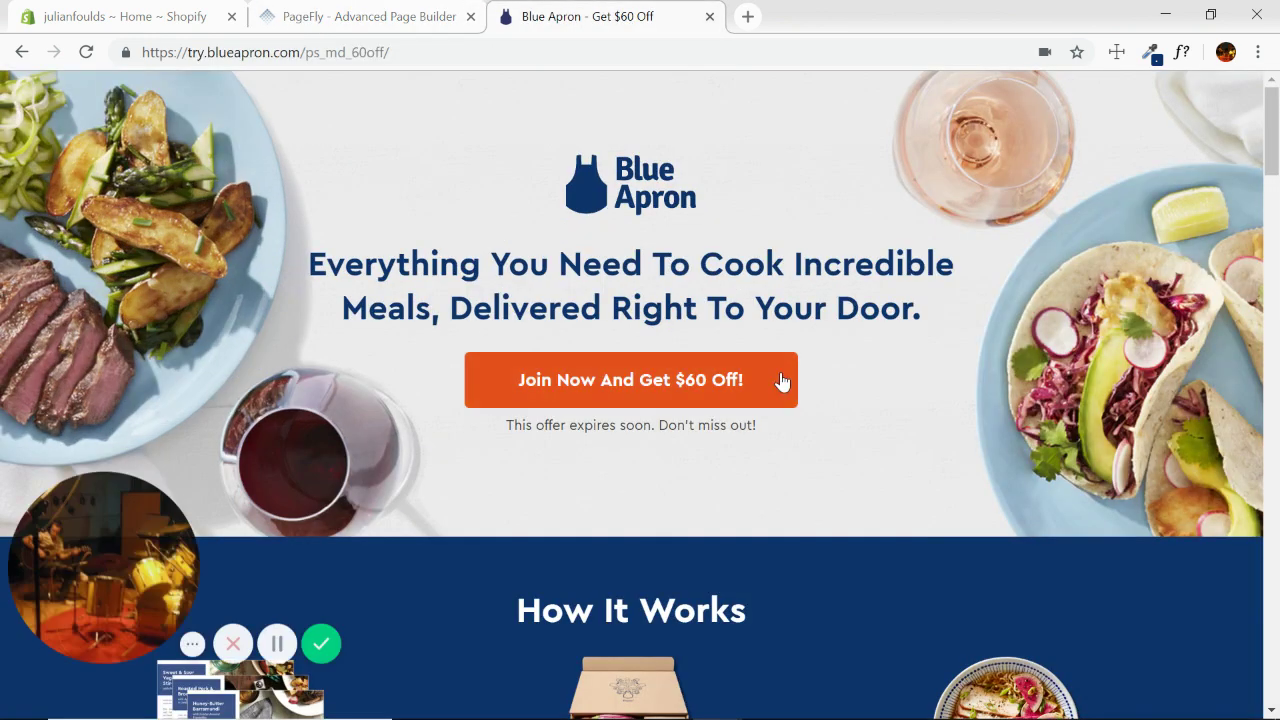
pyautogui.click(1151, 52)
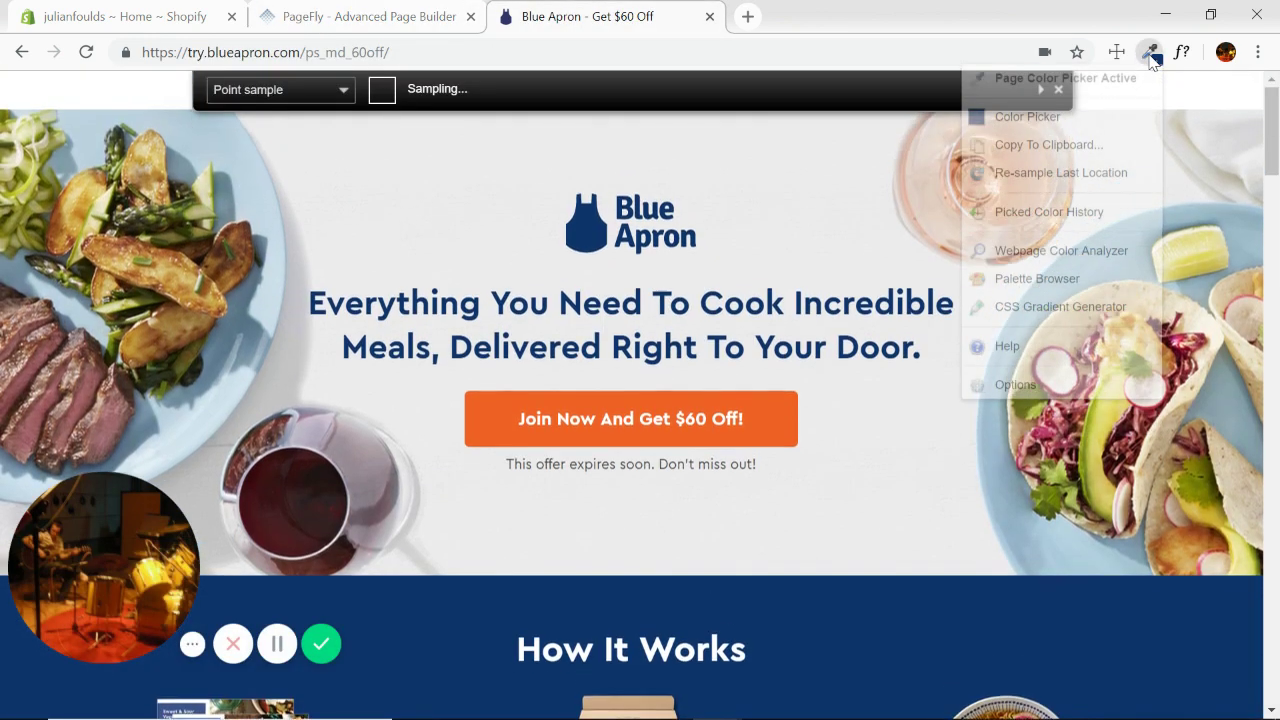
pyautogui.click(794, 428)
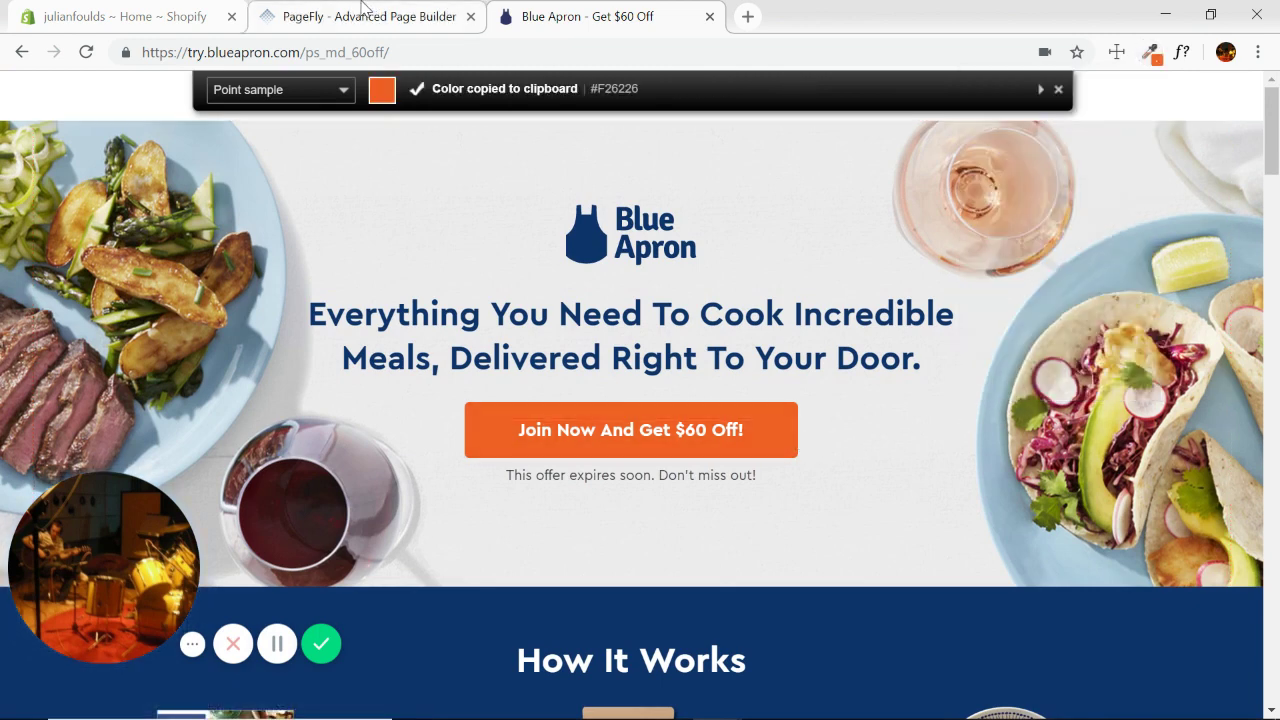
pyautogui.click(364, 12)
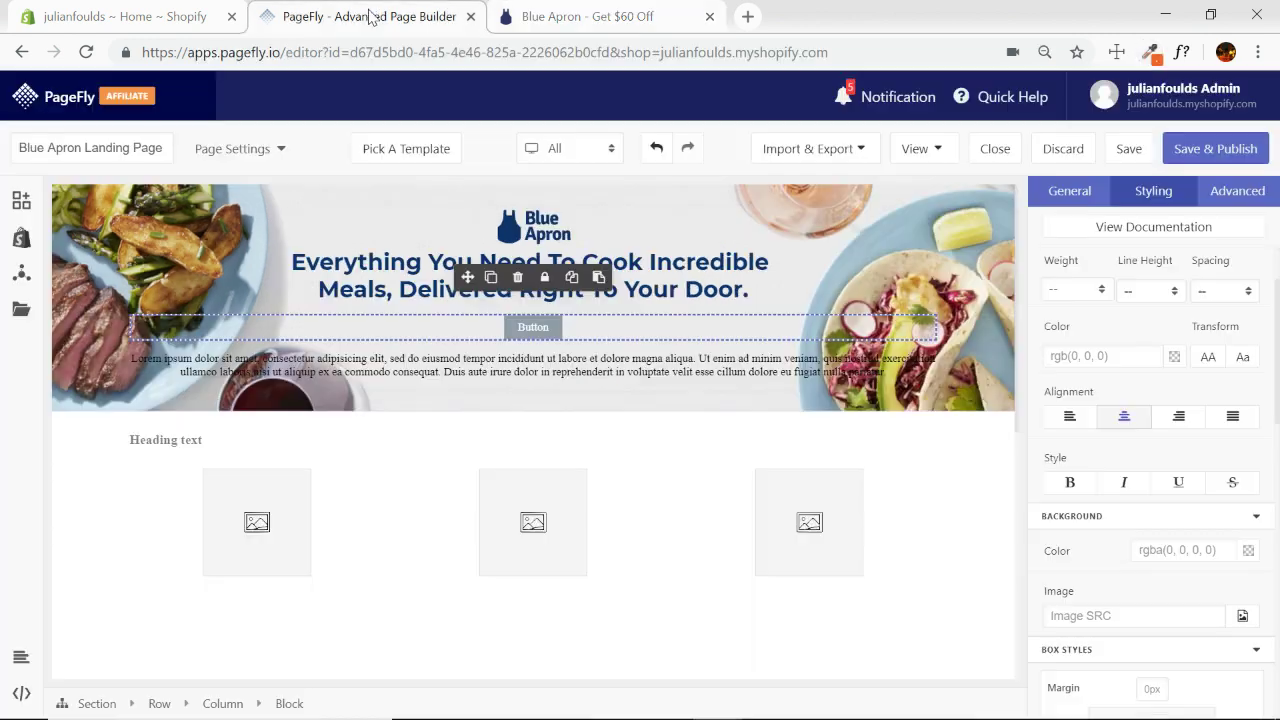
# Set the button's font family to Montserrat.
pyautogui.click(1084, 193)
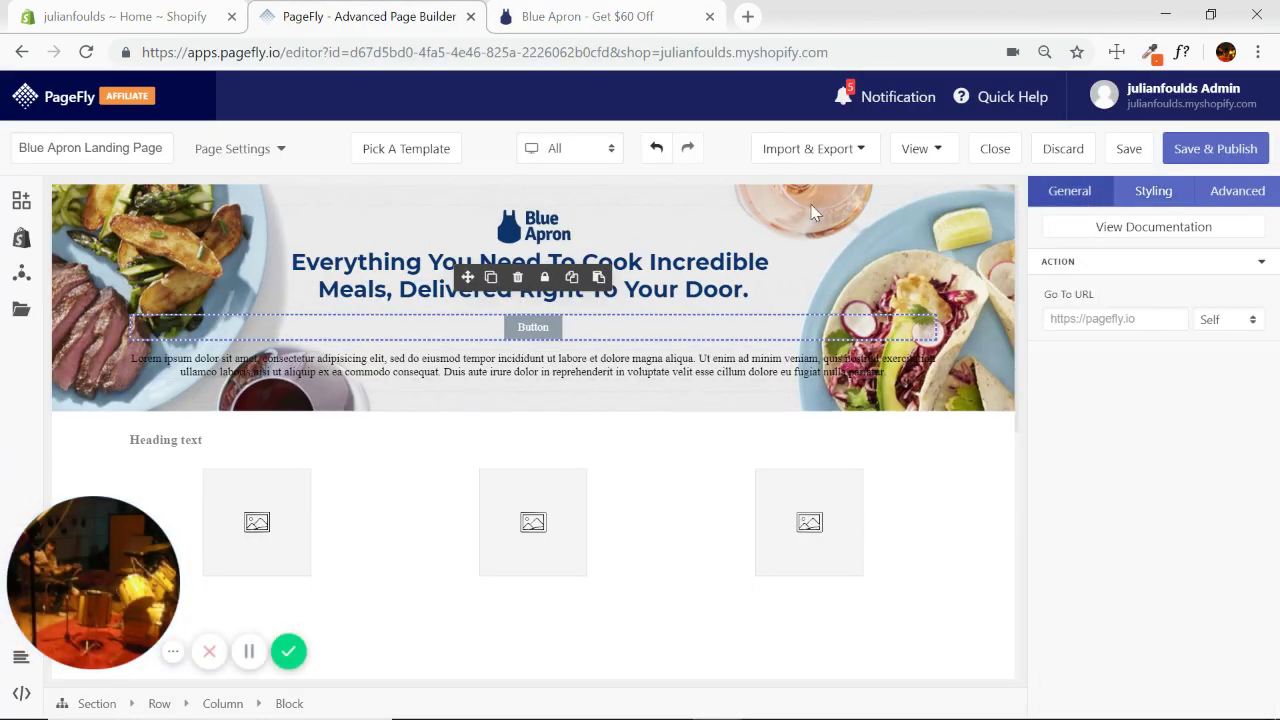
pyautogui.click(1152, 195)
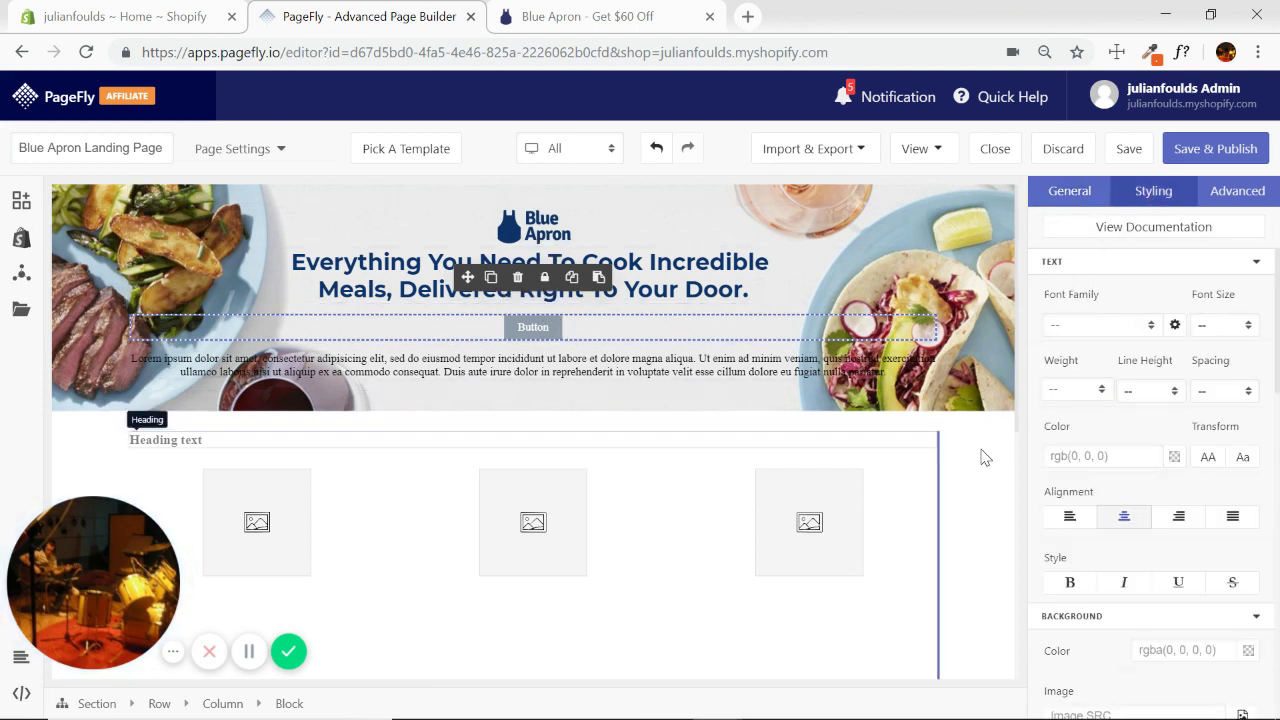
pyautogui.click(1151, 333)
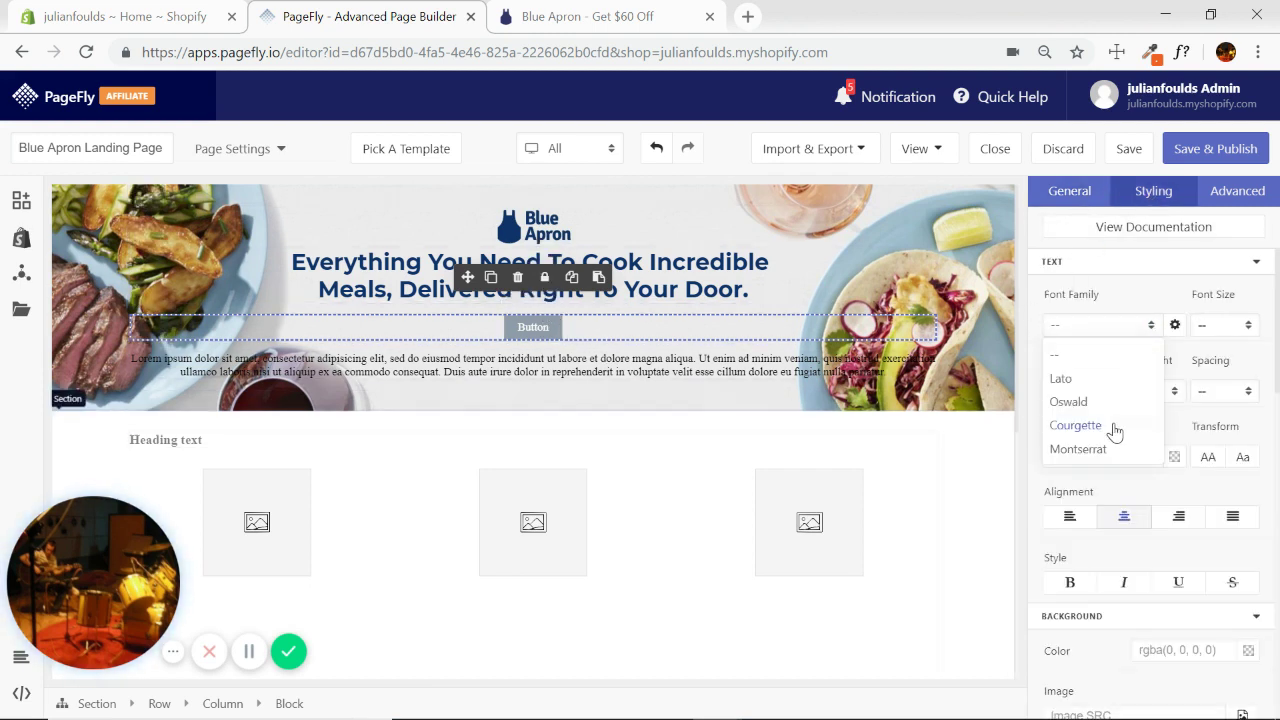
pyautogui.click(1057, 450)
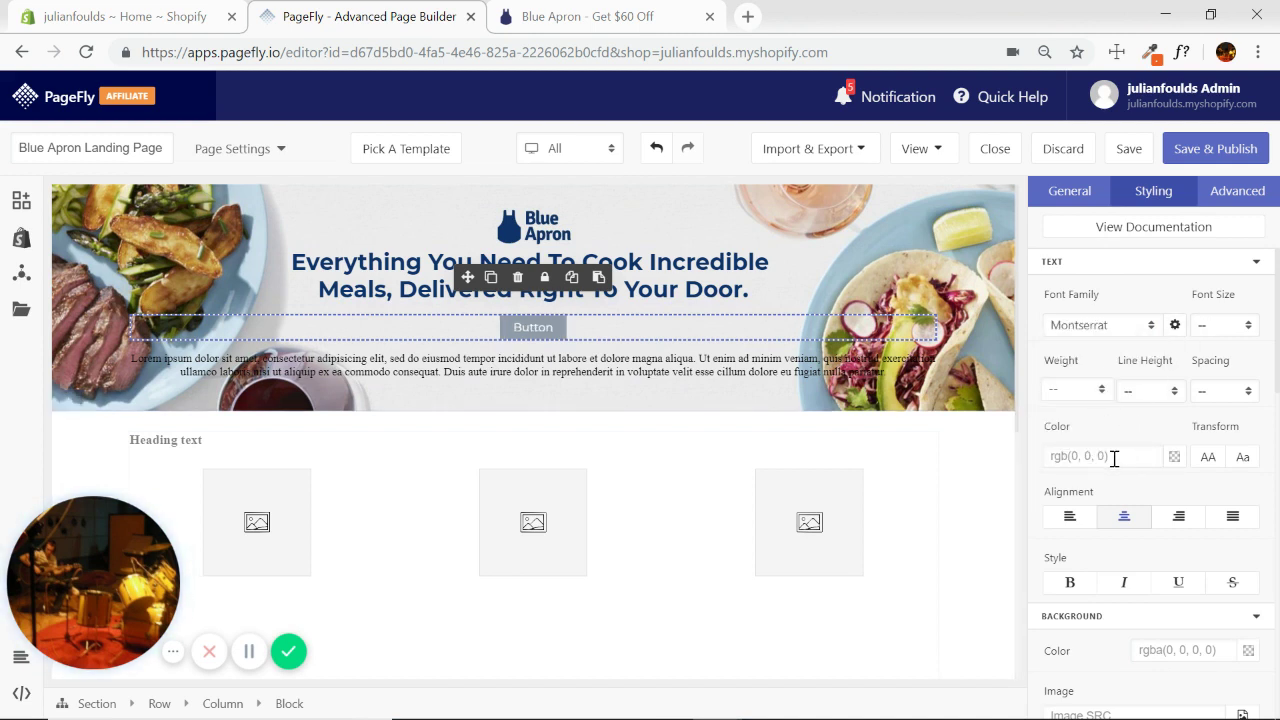
pyautogui.click(600, 16)
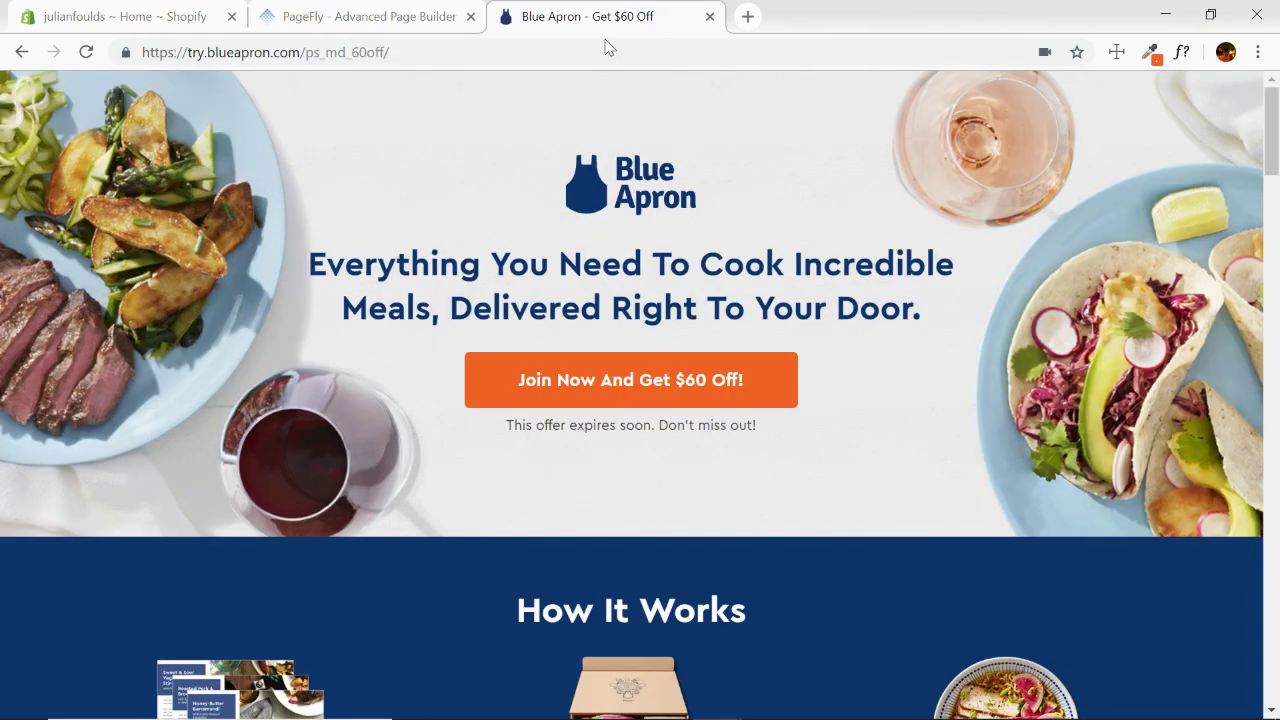
pyautogui.click(374, 17)
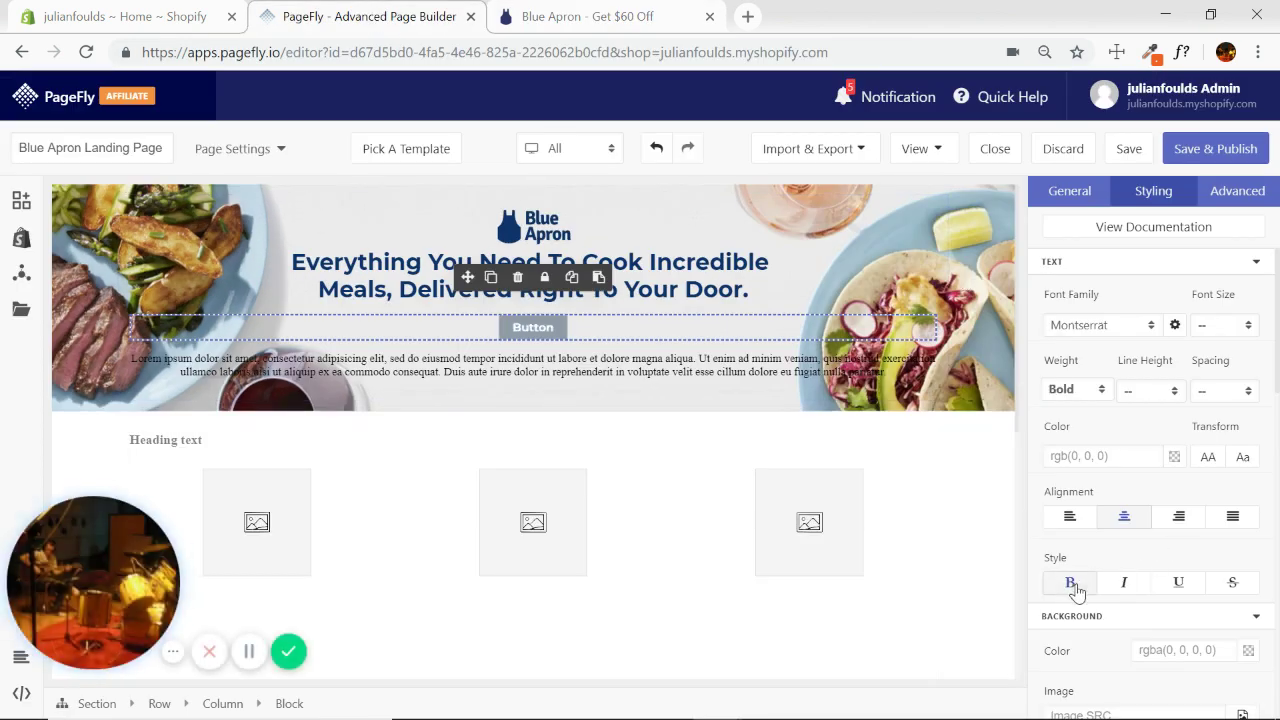
# Replace the button's grey #919DA9 background colour with orange #F26226.
pyautogui.scroll(-2, 1175, 474)
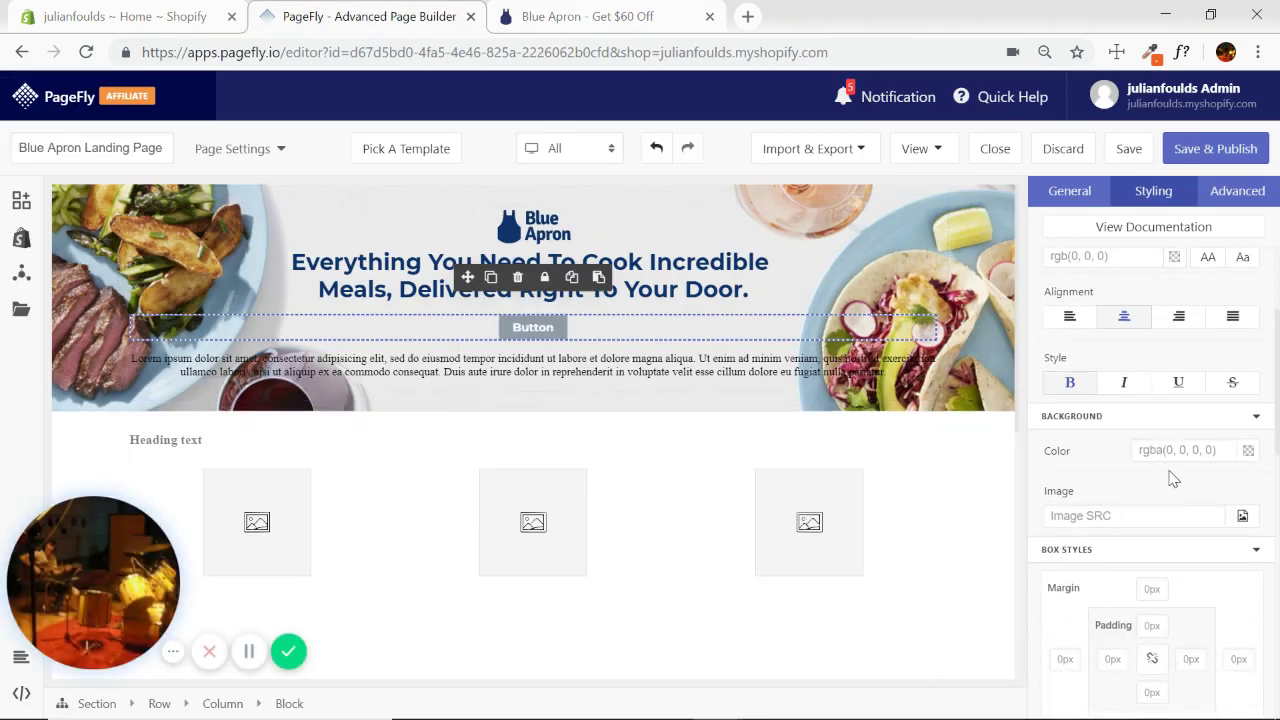
pyautogui.hotkey('ctrl', 'v')
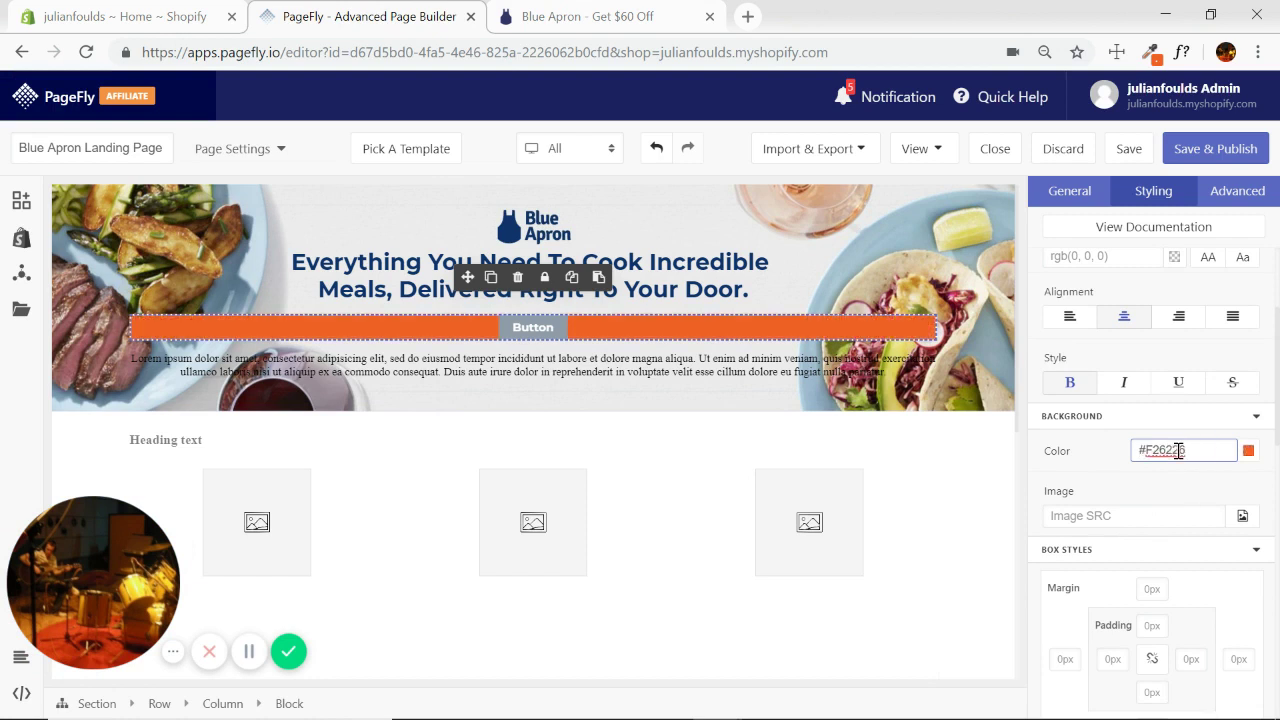
pyautogui.press('BackSpace')
pyautogui.press('BackSpace')
pyautogui.press('BackSpace')
pyautogui.press('BackSpace')
pyautogui.press('BackSpace')
pyautogui.press('BackSpace')
pyautogui.press('BackSpace')
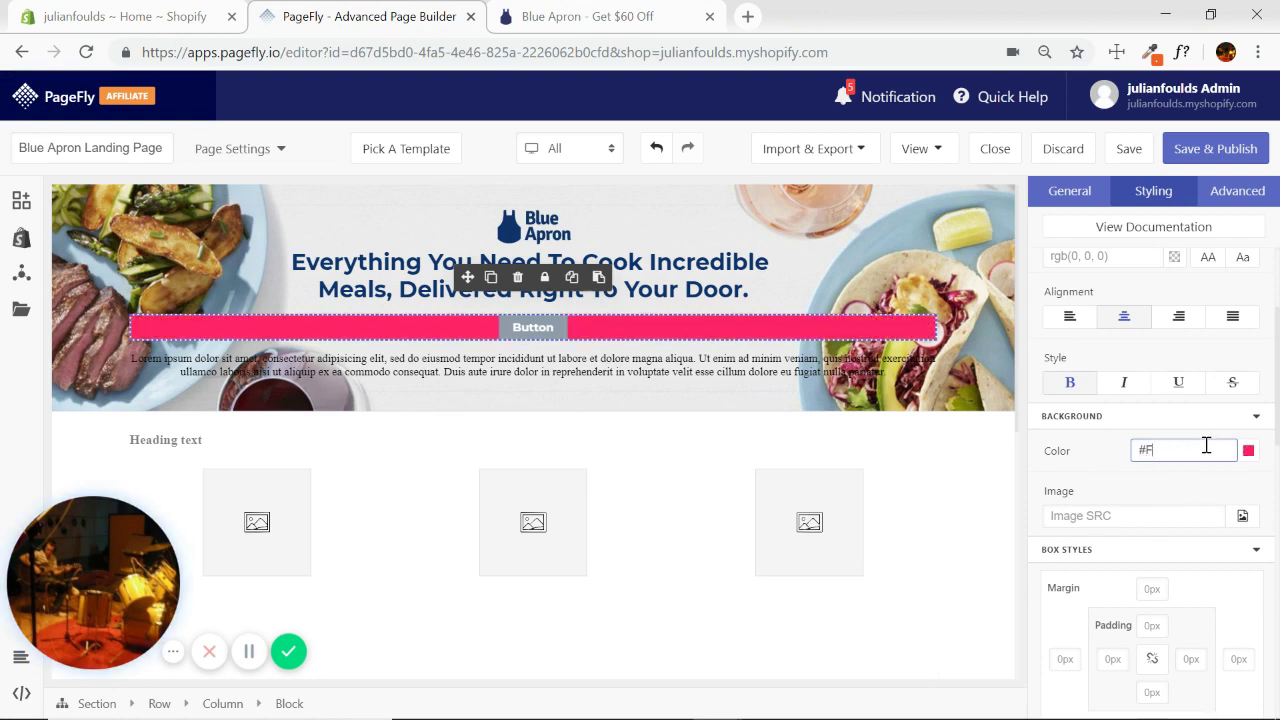
pyautogui.click(531, 327)
pyautogui.scroll(-2, 1125, 403)
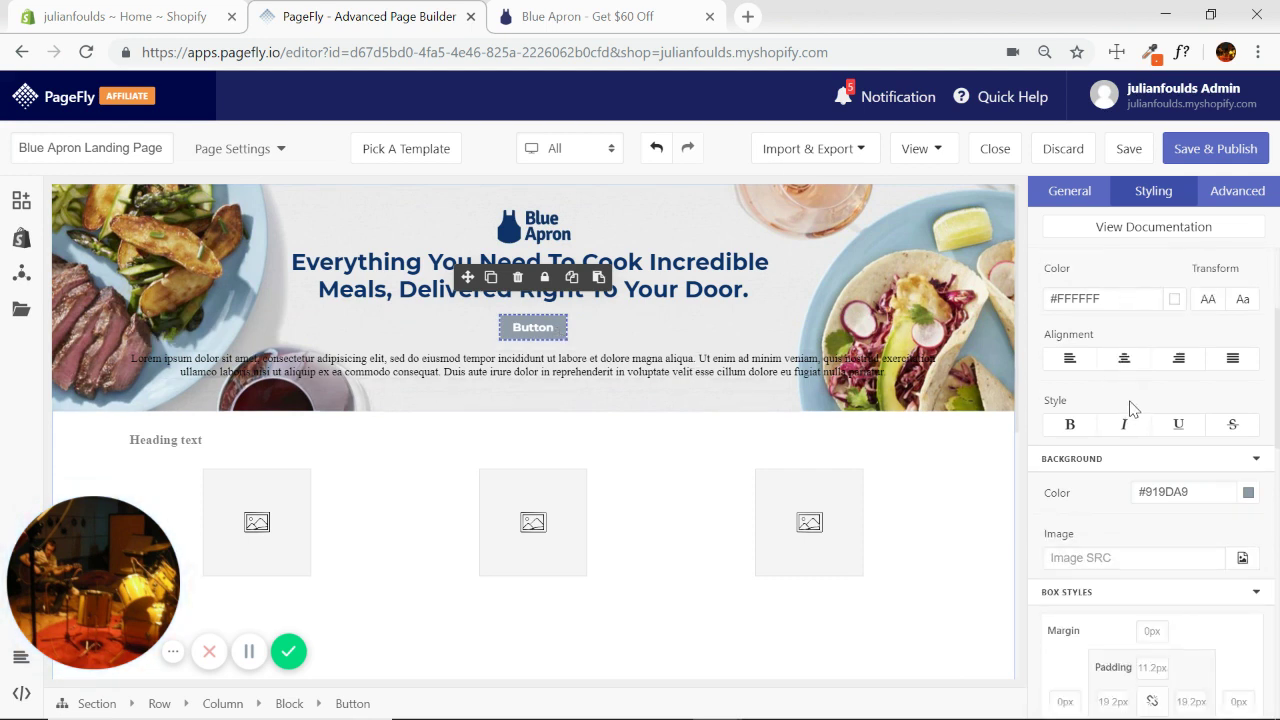
pyautogui.doubleClick(1197, 494)
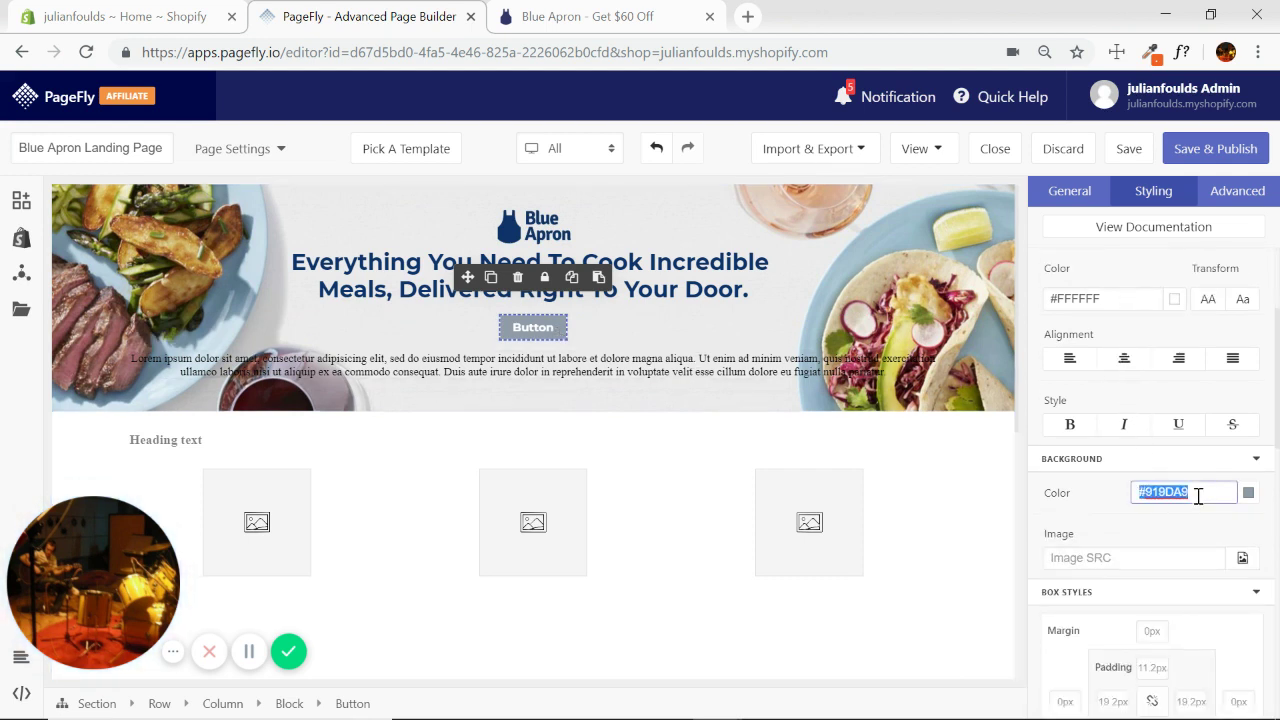
pyautogui.hotkey('ctrl', 'v')
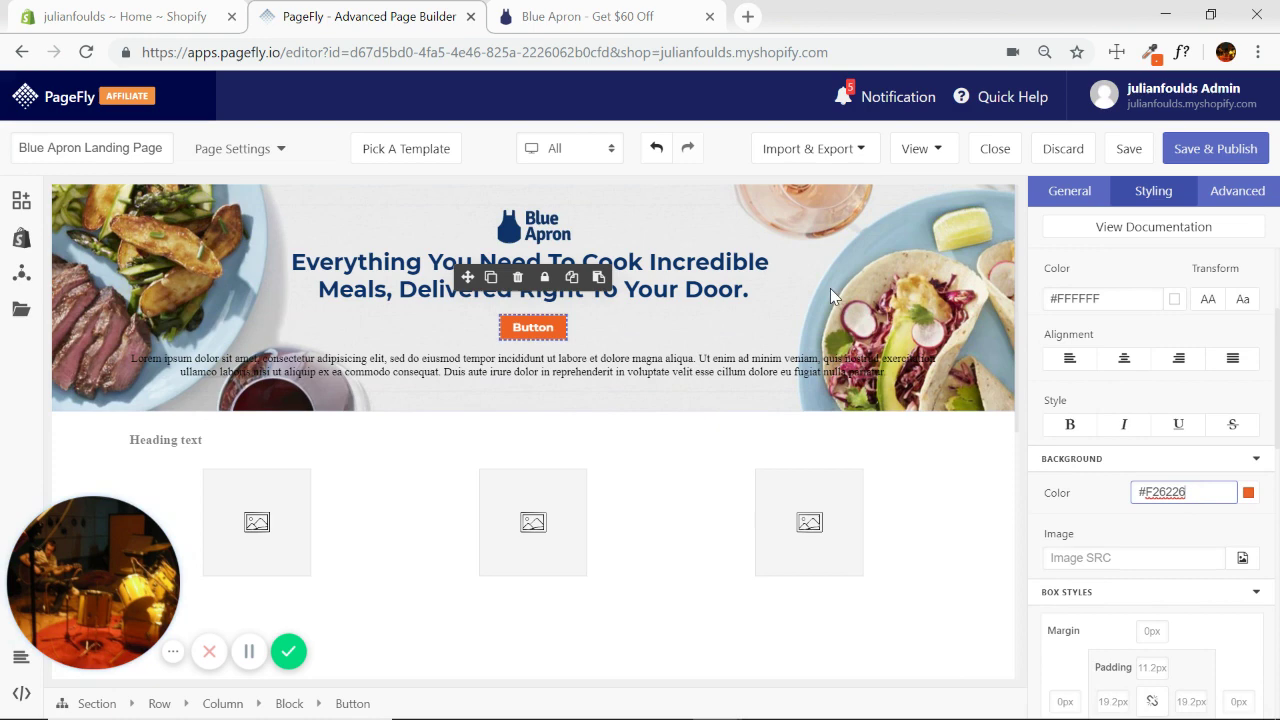
pyautogui.click(640, 16)
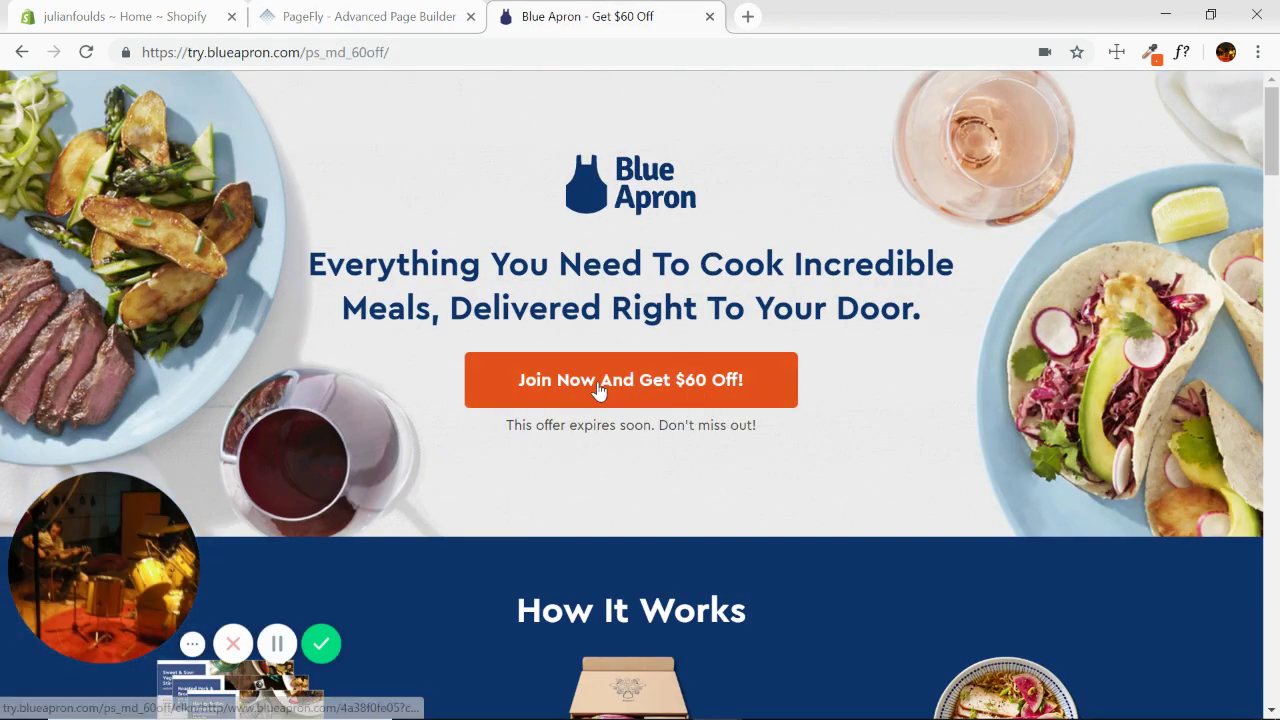
pyautogui.click(345, 16)
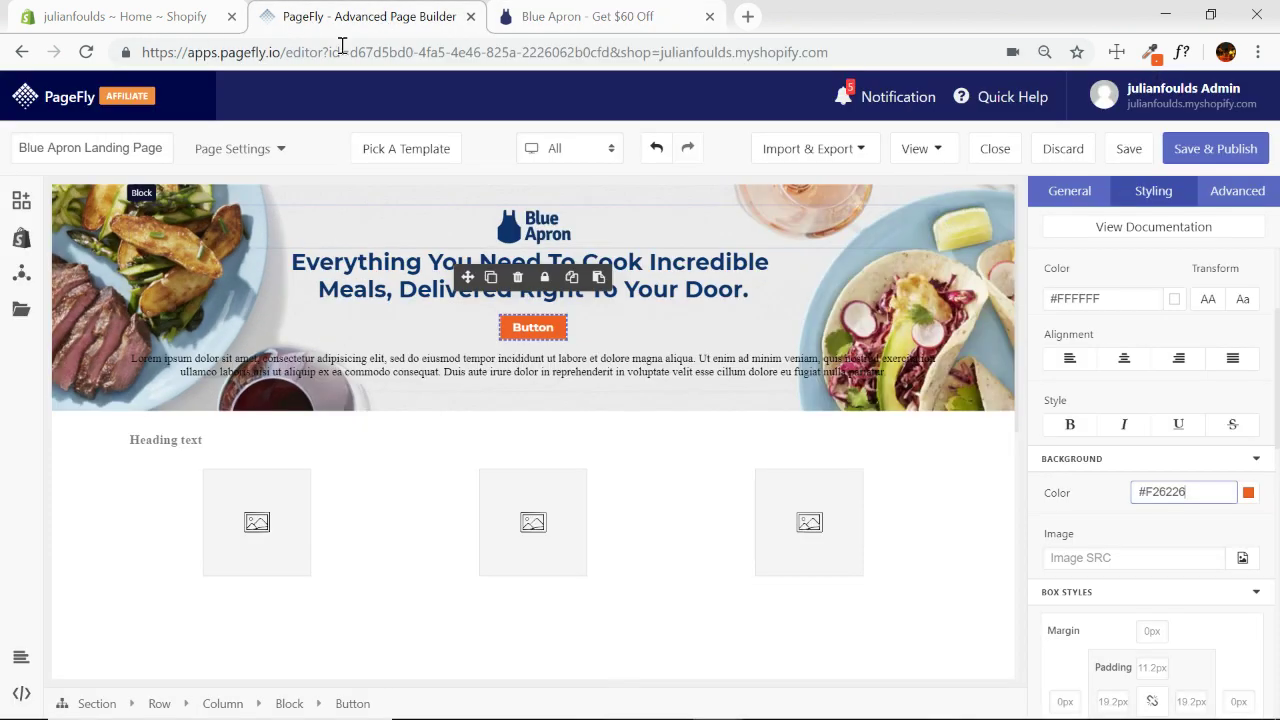
pyautogui.click(1069, 190)
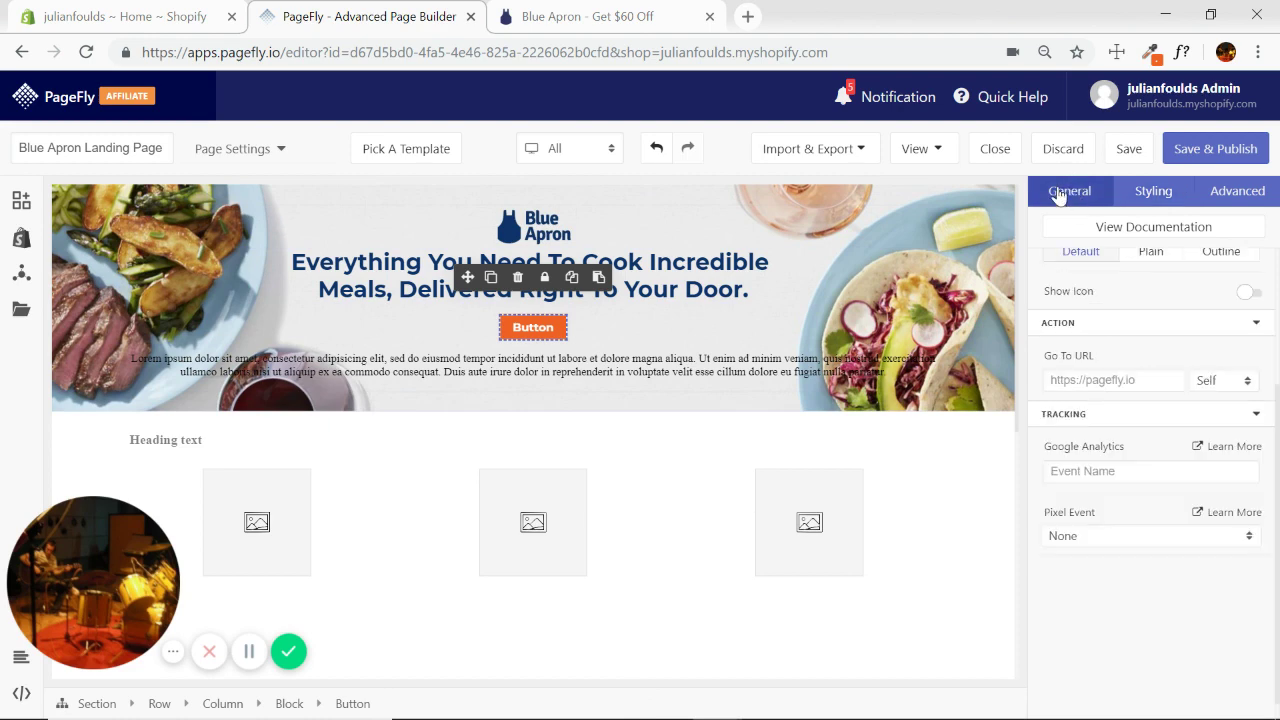
# Change the button label to 'Join Now And Get $60 Off!', checking wording against the reference.
pyautogui.click(640, 18)
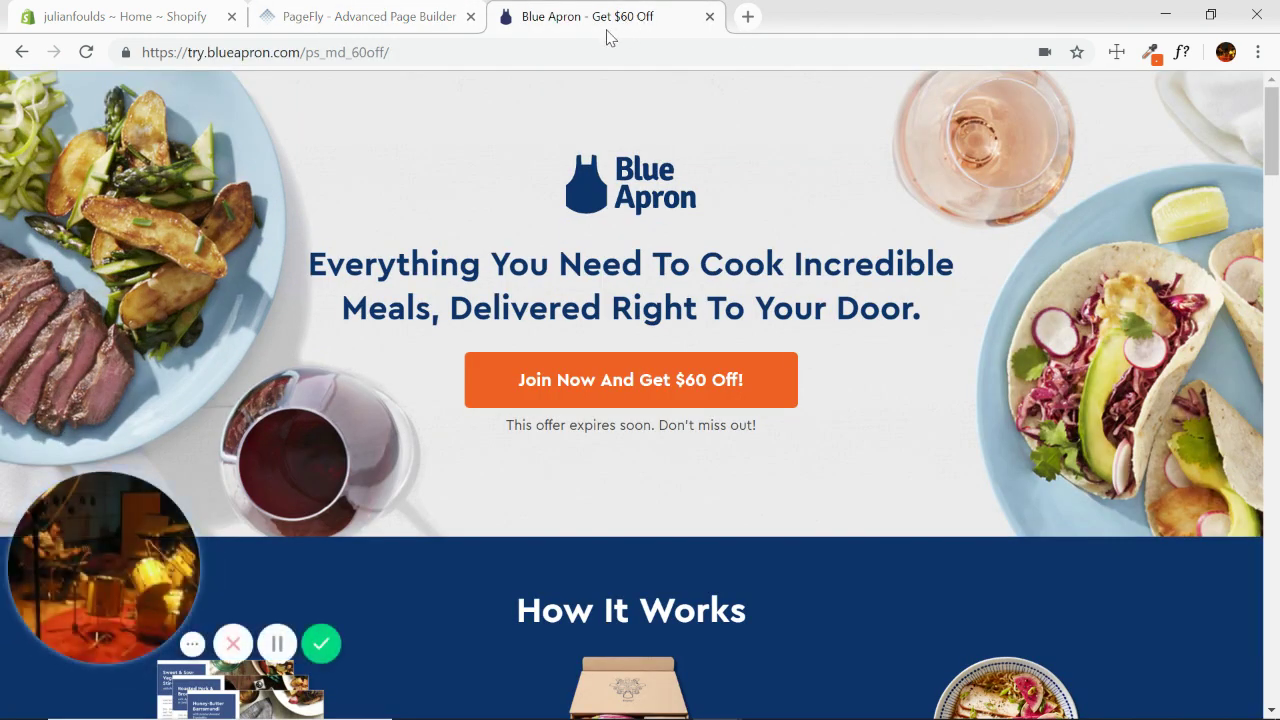
pyautogui.click(365, 20)
pyautogui.scroll(2, 1149, 383)
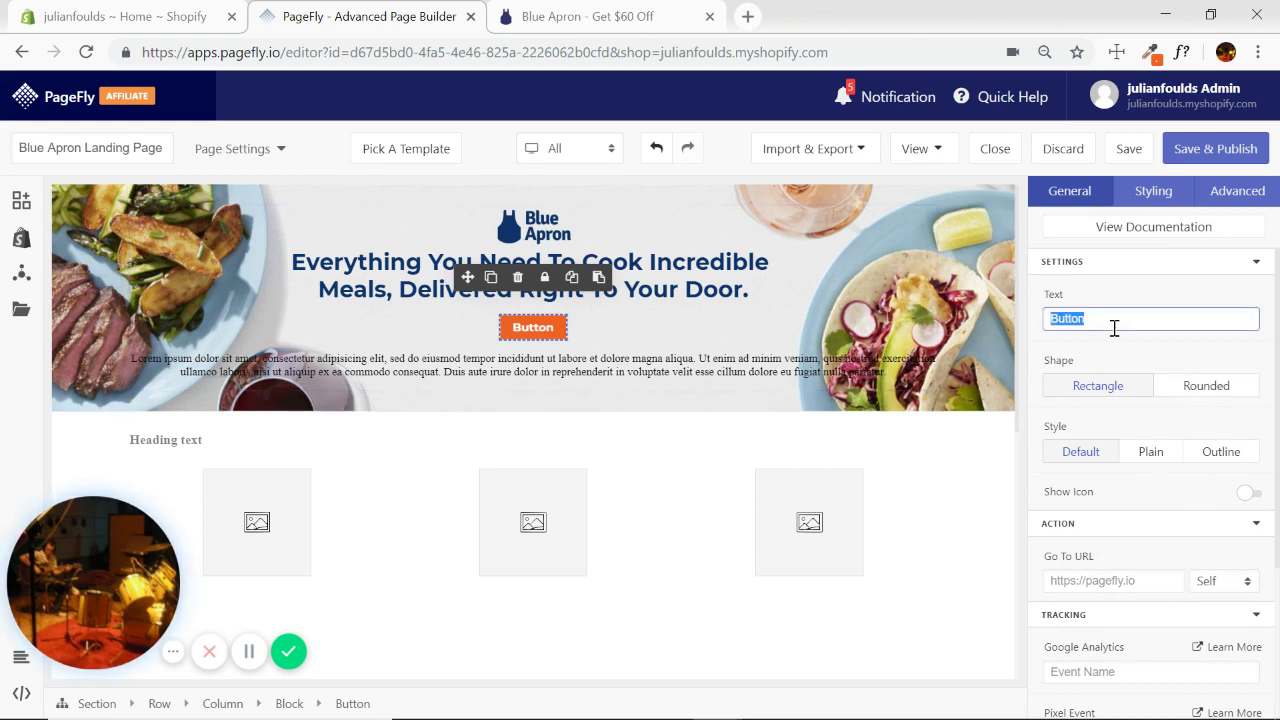
pyautogui.write('Join Now')
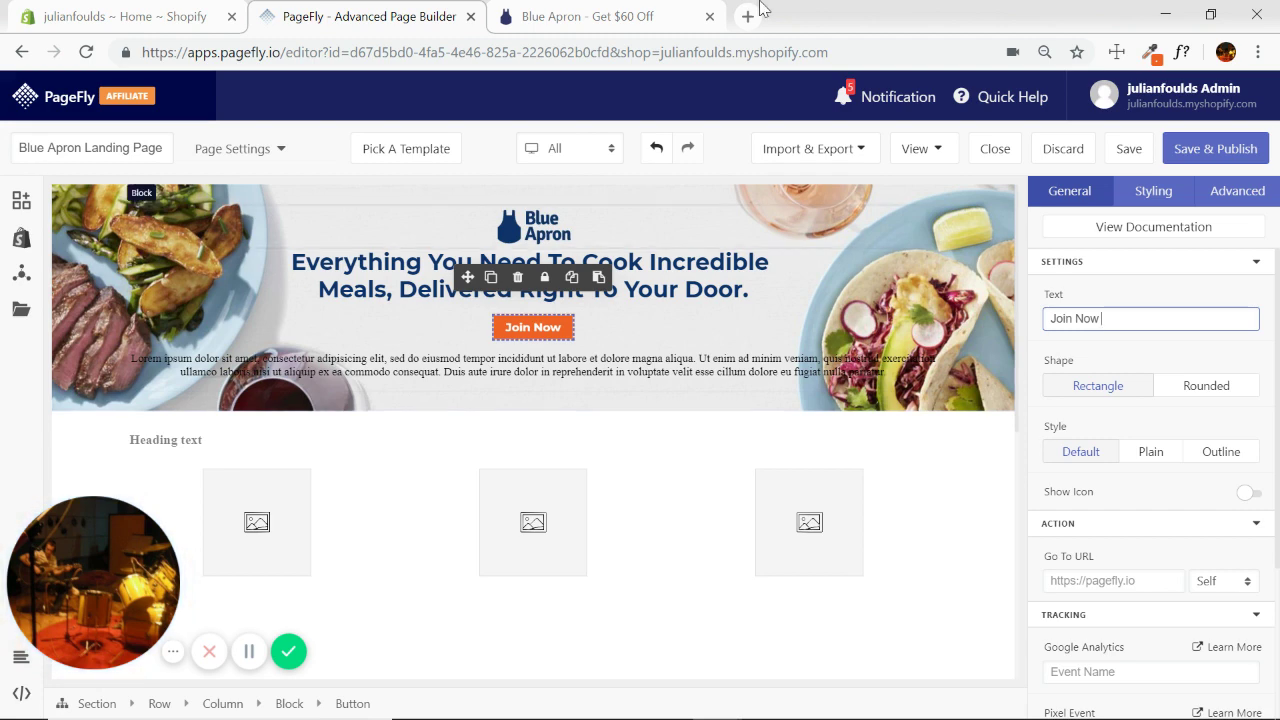
pyautogui.click(623, 14)
pyautogui.click(362, 16)
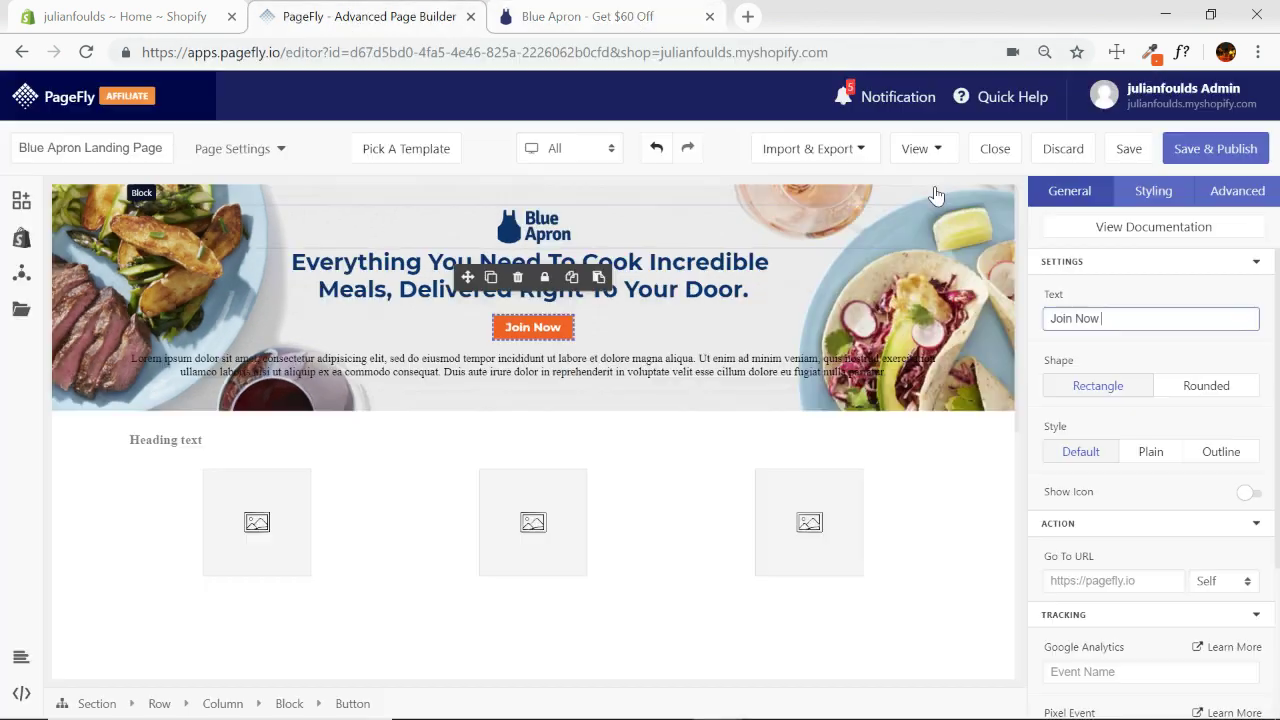
pyautogui.write('And Ge')
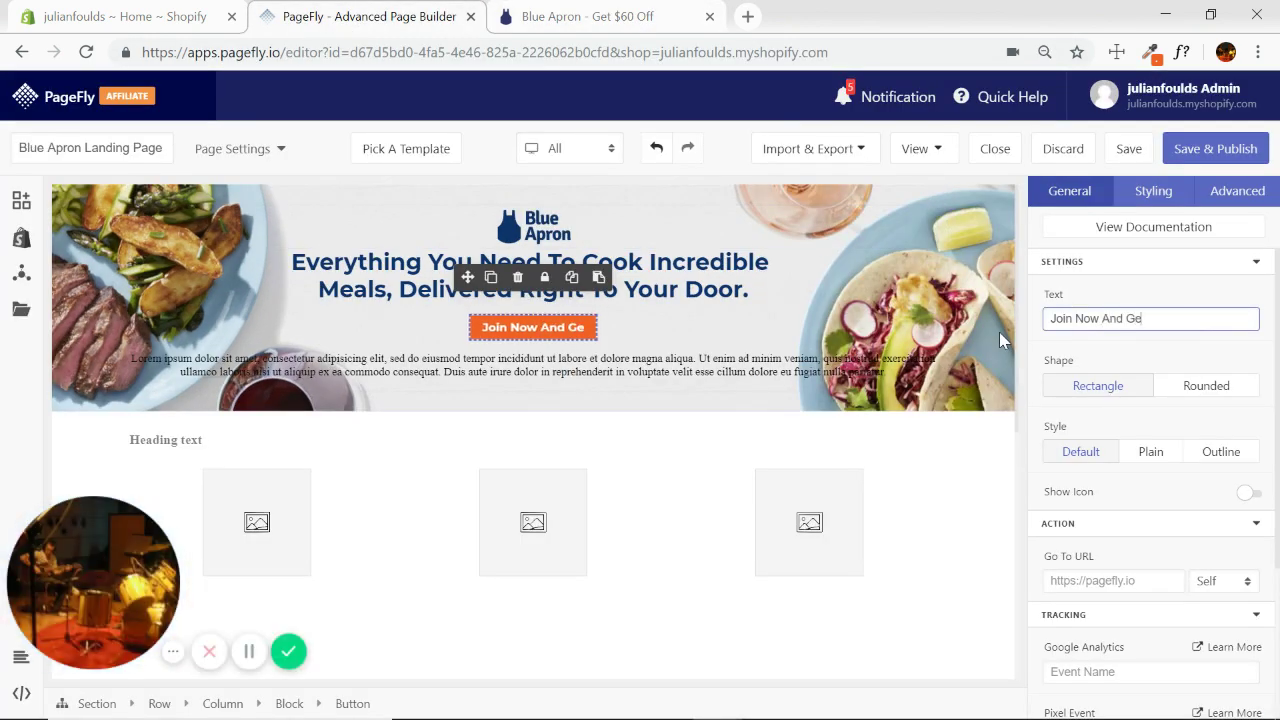
pyautogui.write('t $60')
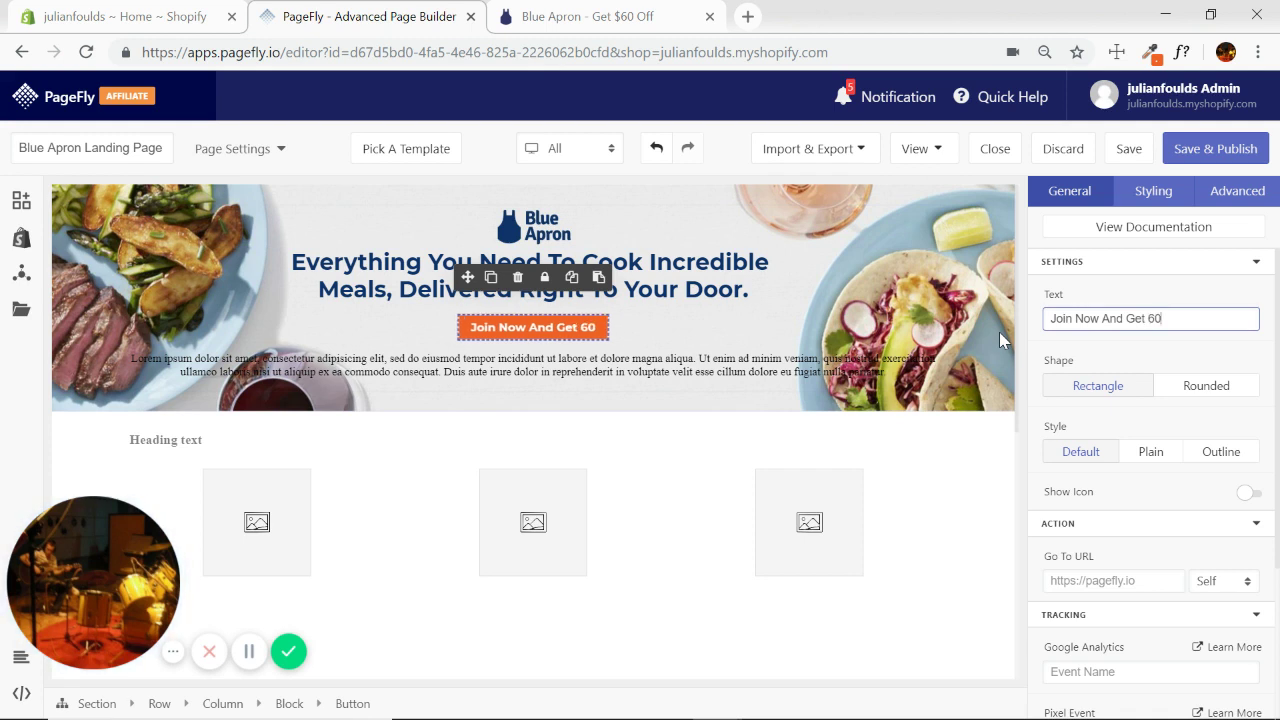
pyautogui.press('BackSpace')
pyautogui.press('BackSpace')
pyautogui.press('BackSpace')
pyautogui.press('BackSpace')
pyautogui.write('$60 Off!')
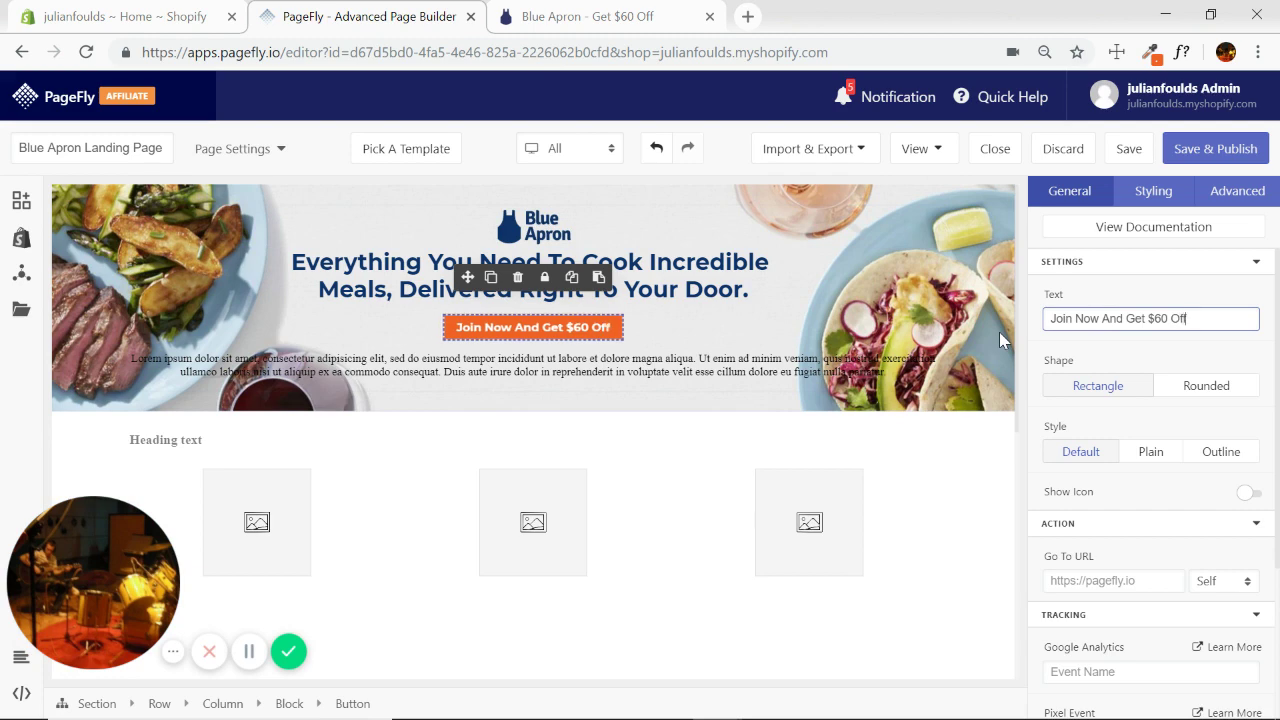
pyautogui.click(610, 16)
pyautogui.click(347, 14)
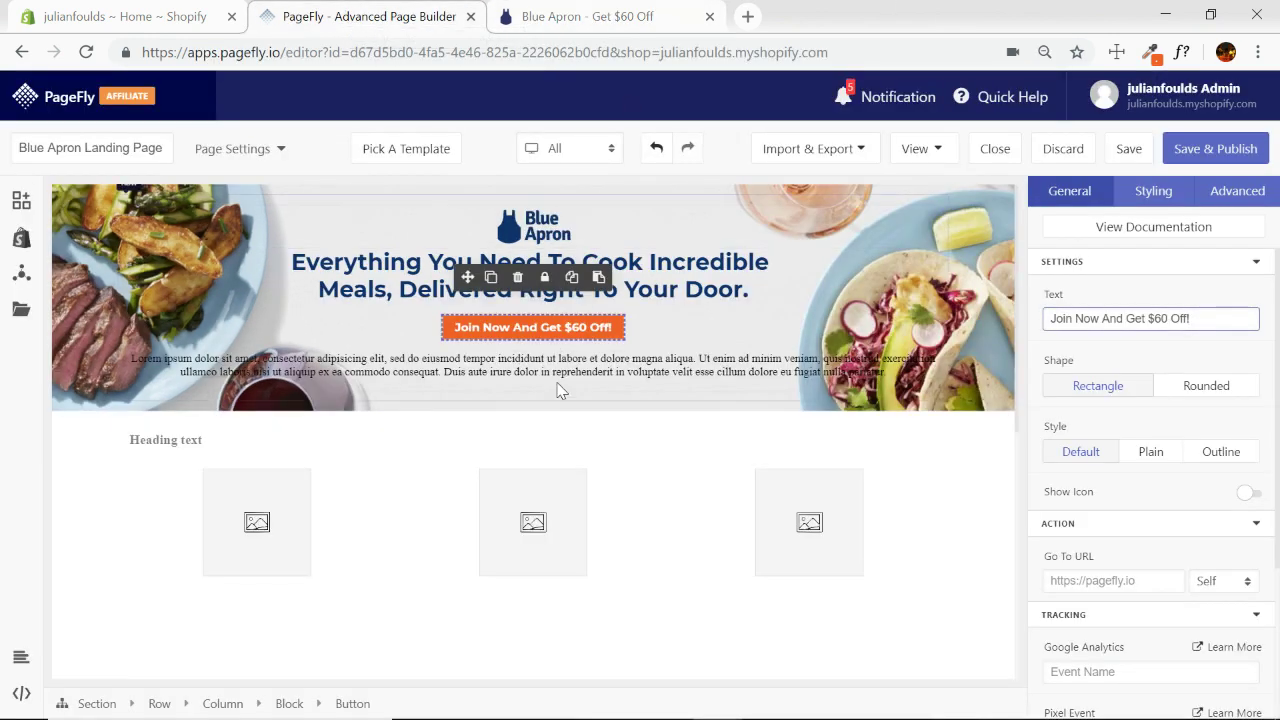
# Bring up the button's padding settings and try 1% and 2% top padding.
pyautogui.click(1258, 261)
pyautogui.click(1153, 190)
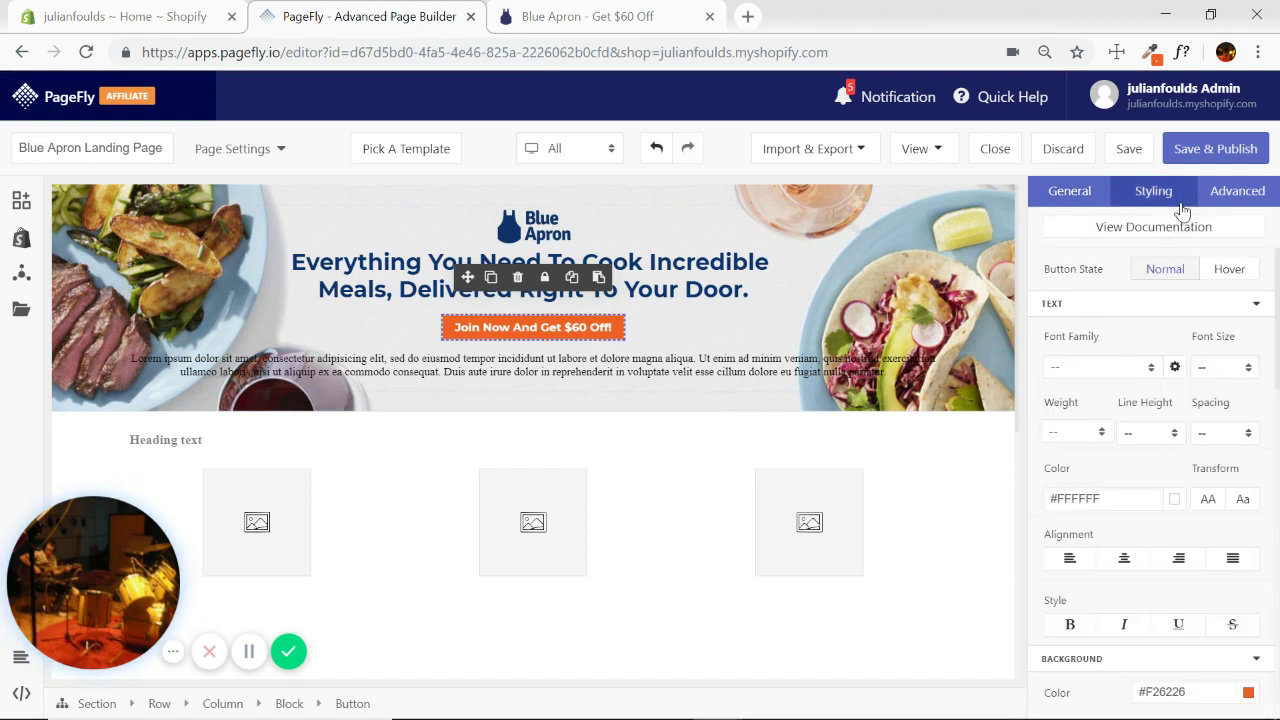
pyautogui.click(1256, 305)
pyautogui.scroll(-1, 1170, 400)
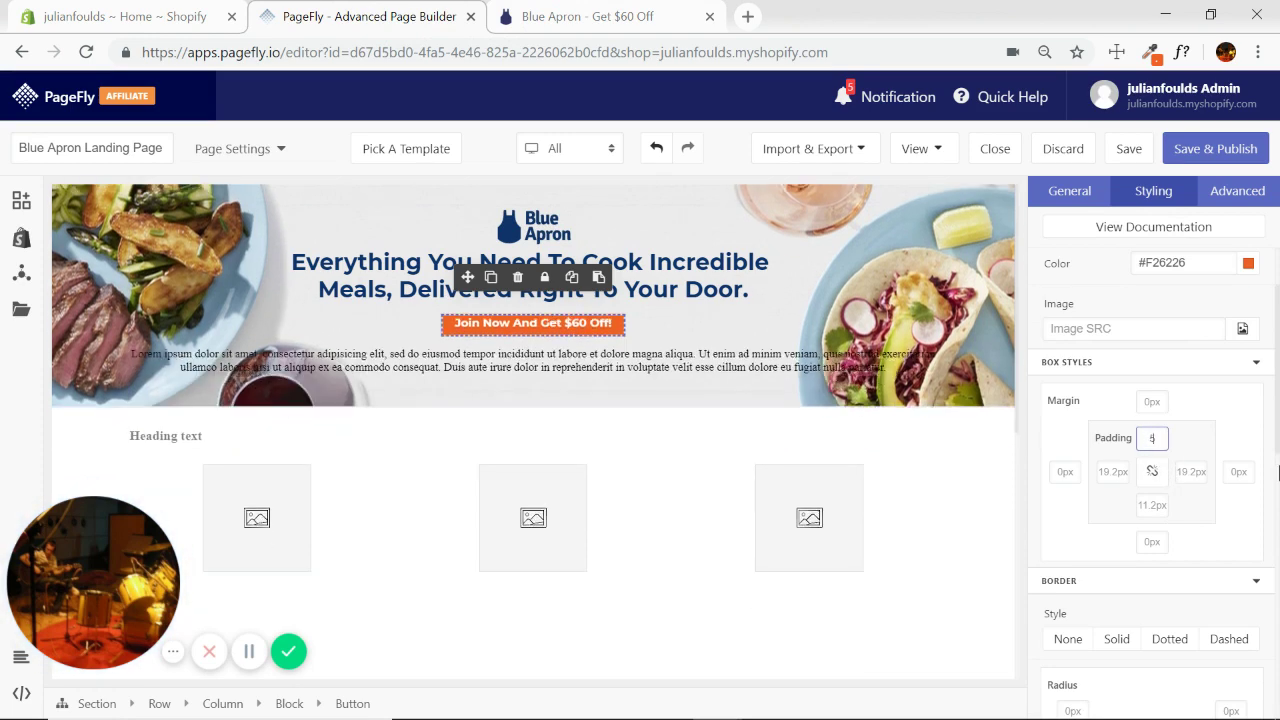
pyautogui.write('1%')
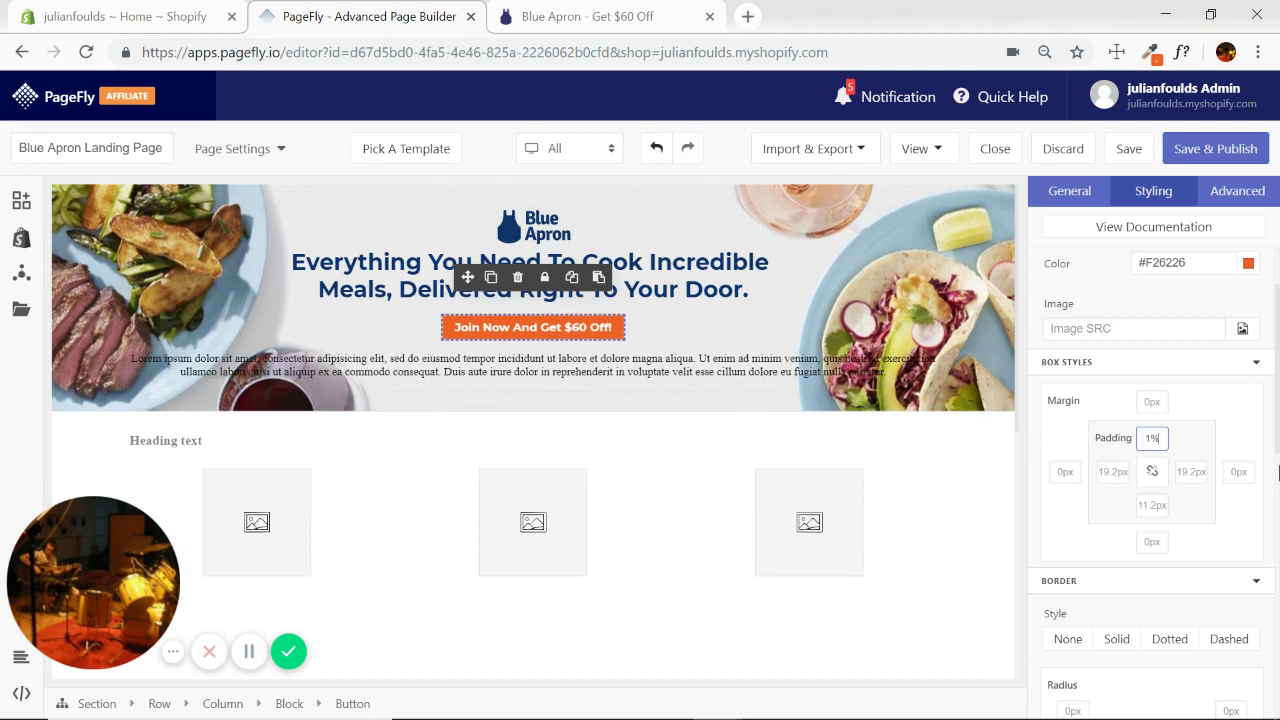
pyautogui.press('BackSpace')
pyautogui.press('BackSpace')
pyautogui.write('2%')
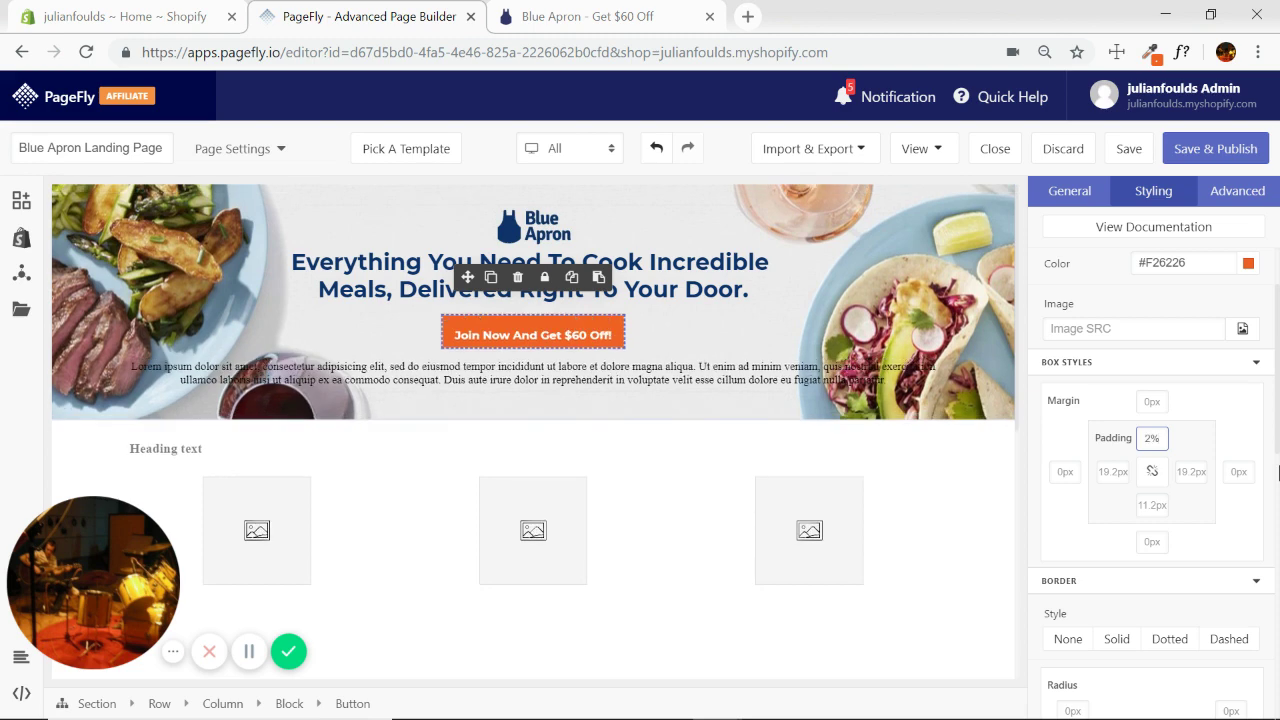
pyautogui.press('BackSpace')
pyautogui.press('BackSpace')
pyautogui.write('1%')
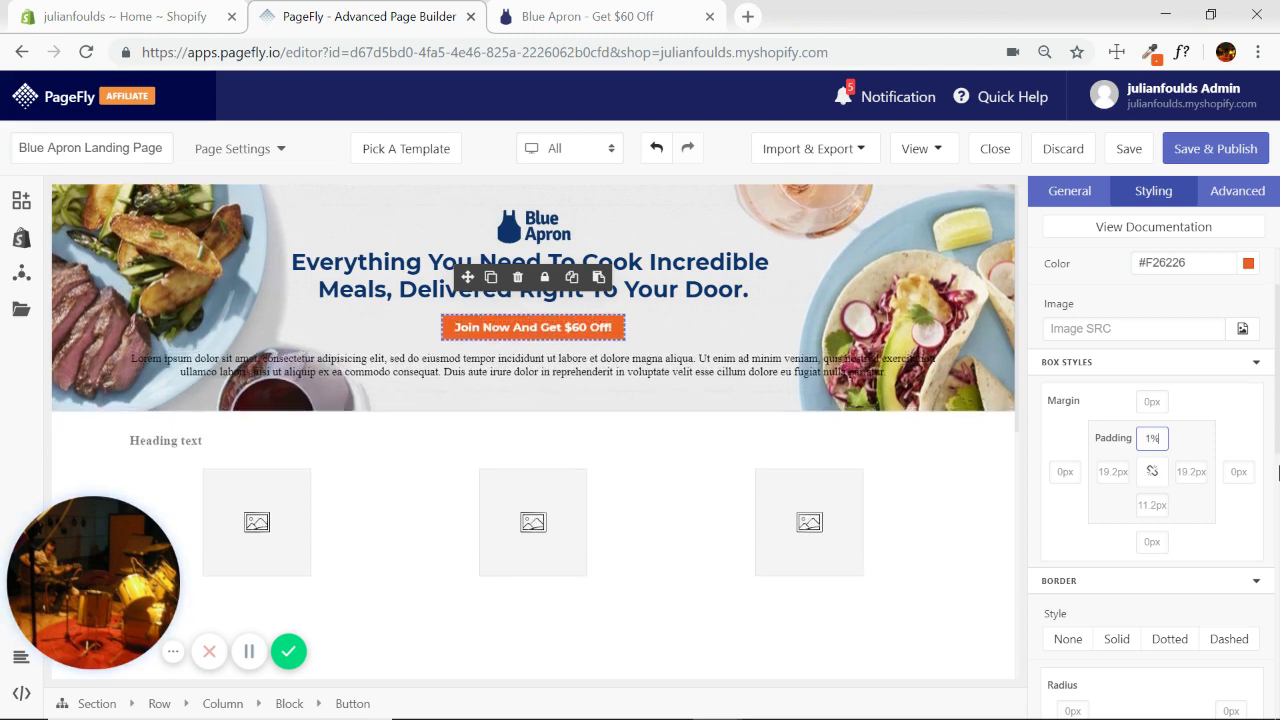
pyautogui.press('BackSpace')
pyautogui.press('BackSpace')
pyautogui.write('2')
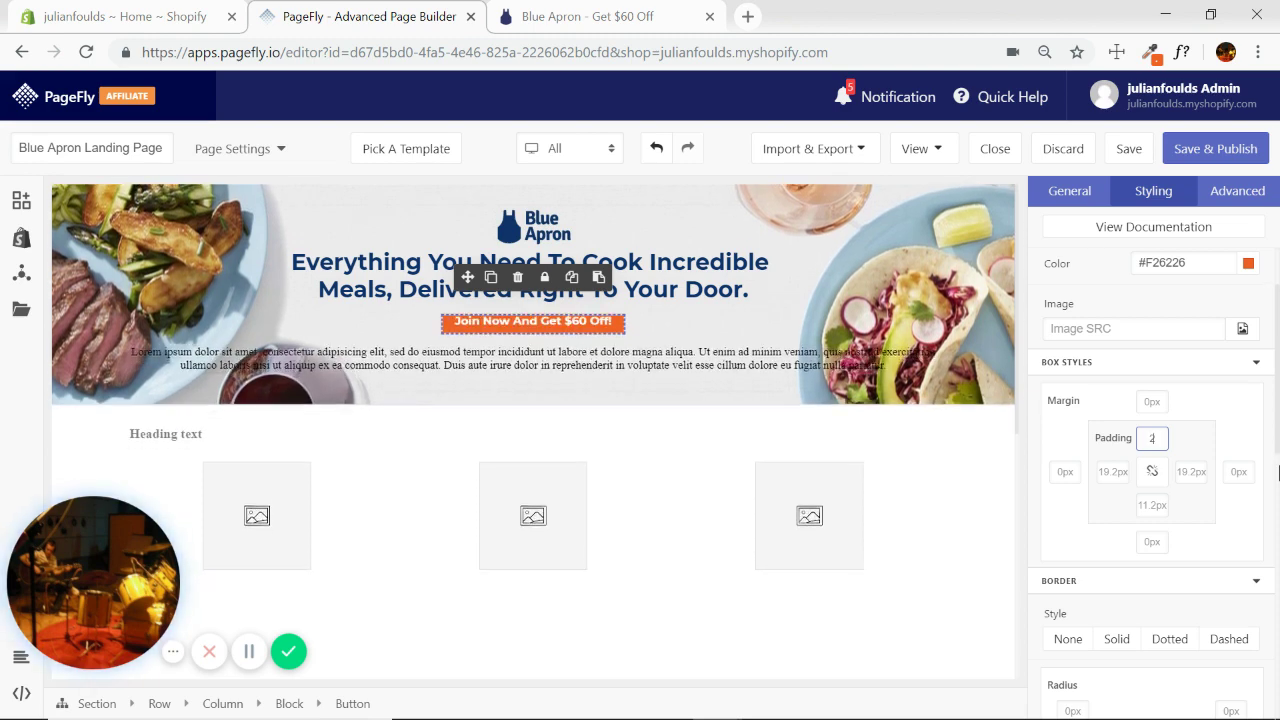
pyautogui.write('%')
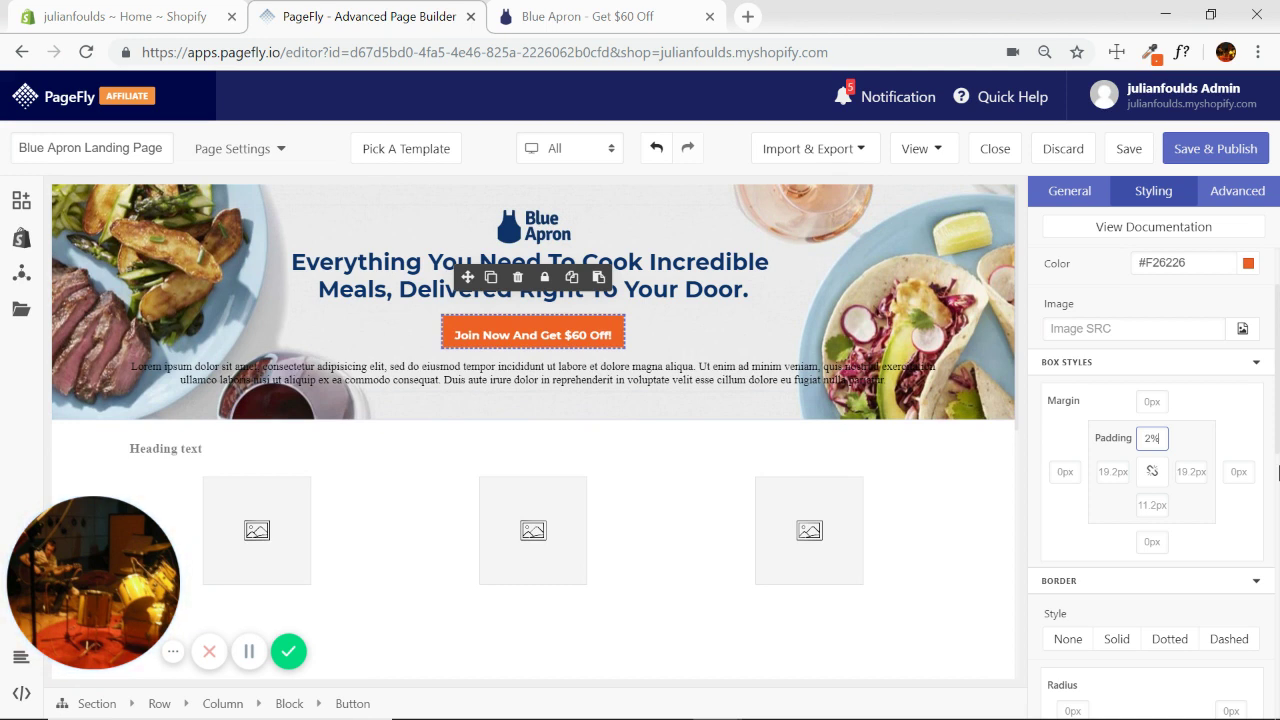
# Set left and right padding to 5% and clear top and bottom padding to default.
pyautogui.click(1156, 504)
pyautogui.write('2%')
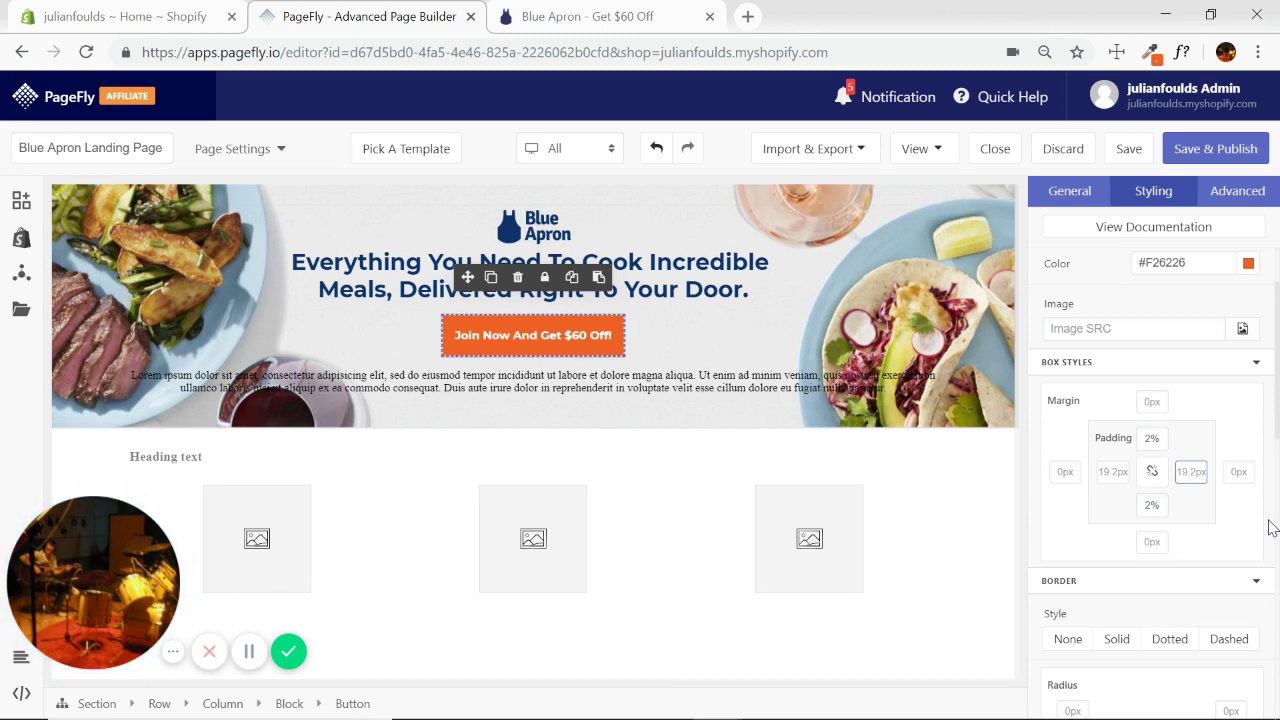
pyautogui.write('5%')
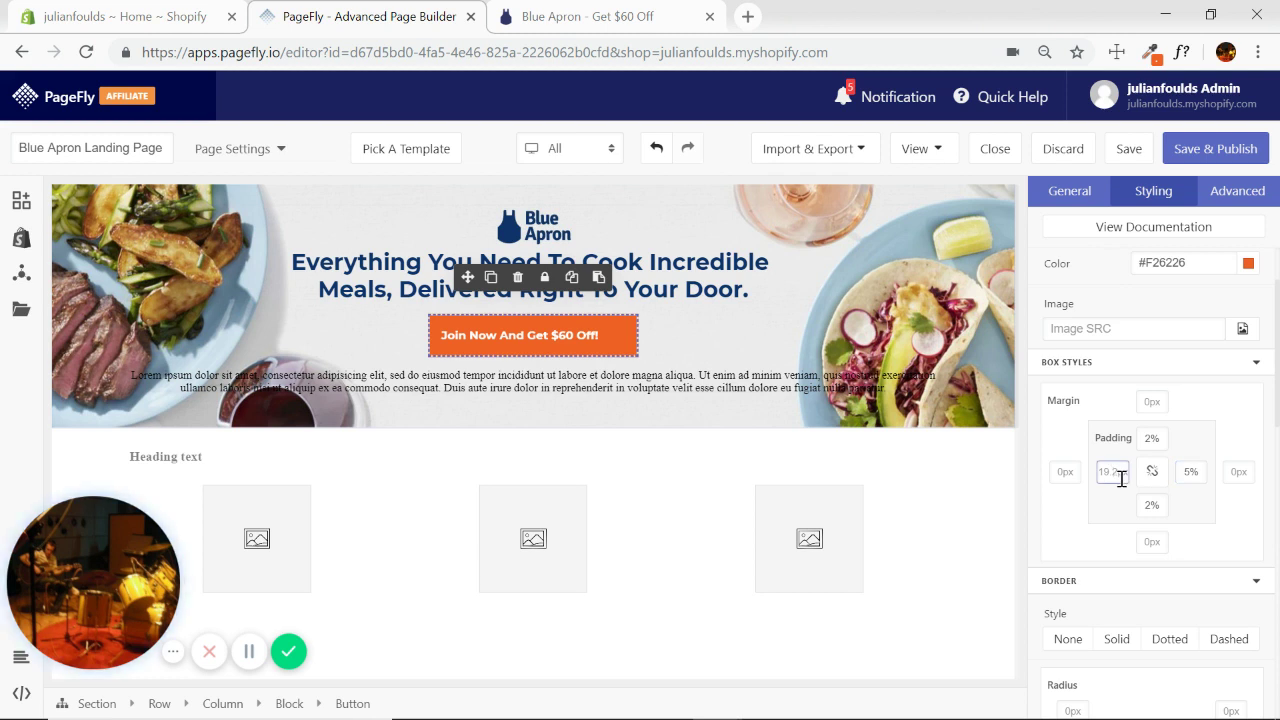
pyautogui.write('5%')
pyautogui.click(1150, 438)
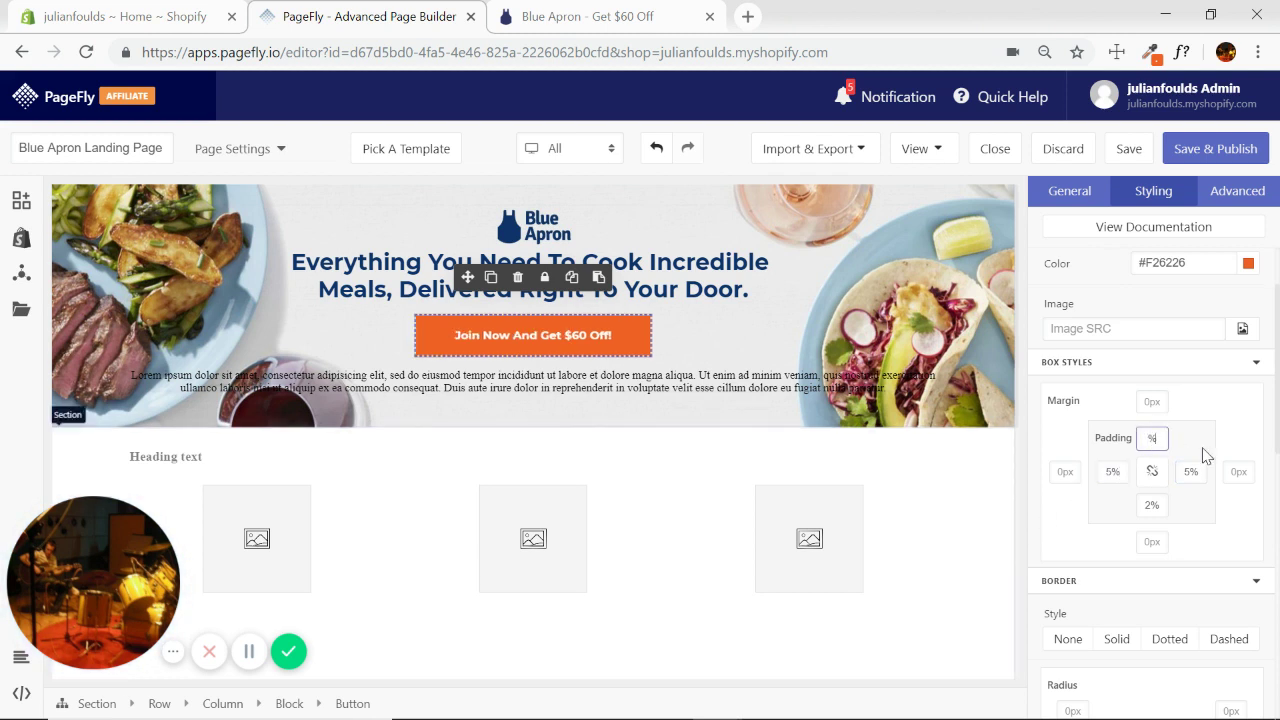
pyautogui.press('BackSpace')
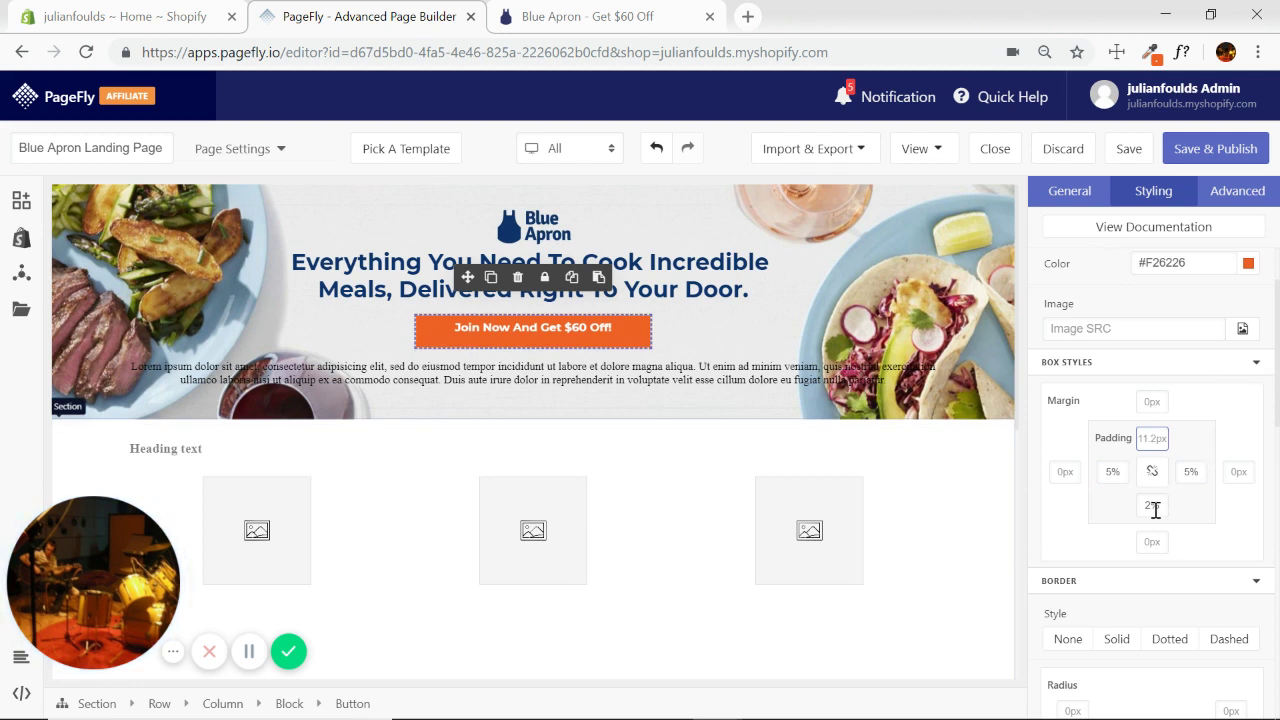
pyautogui.press('BackSpace')
pyautogui.press('BackSpace')
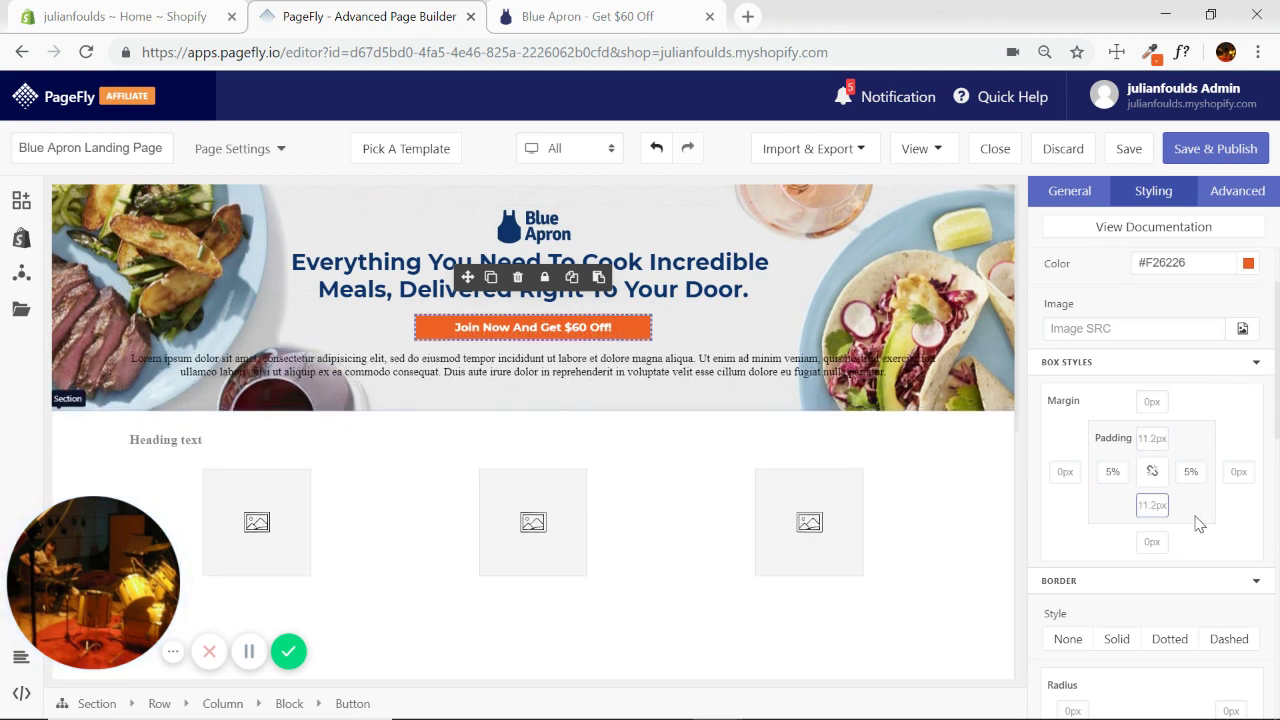
pyautogui.click(957, 335)
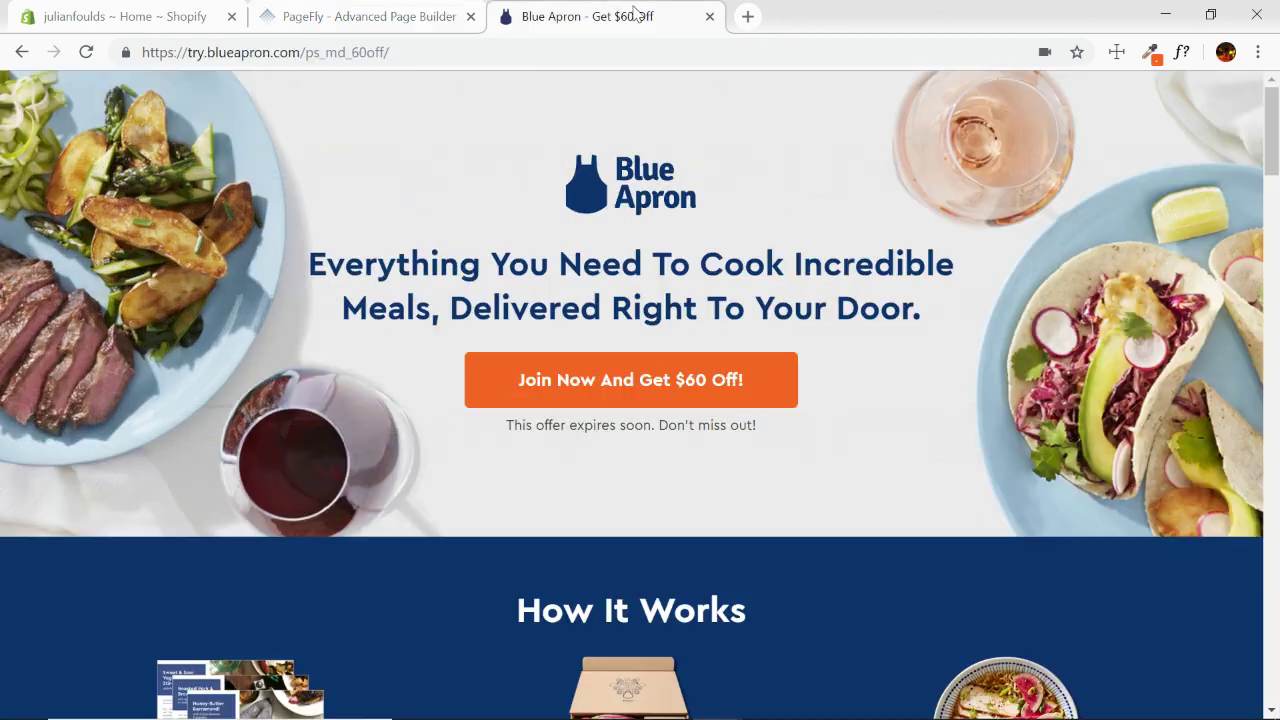
# Select the Join Now button and try a top padding of 20.
pyautogui.click(587, 16)
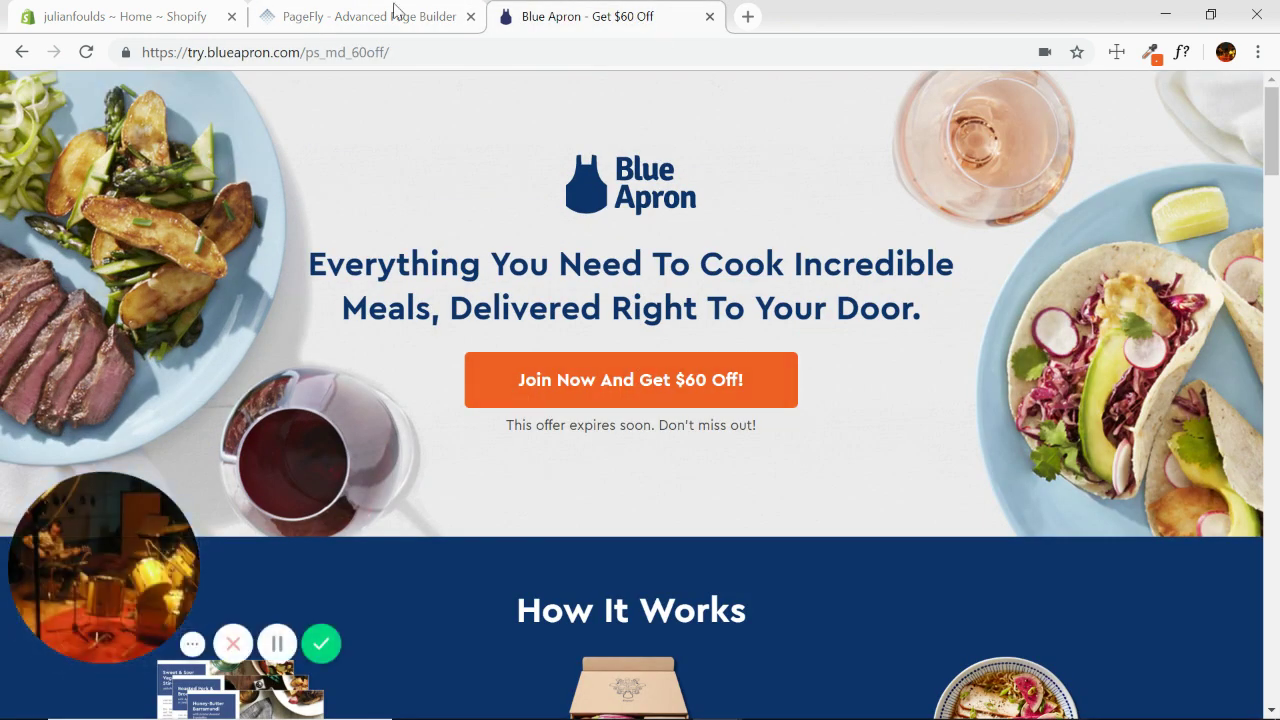
pyautogui.click(388, 16)
pyautogui.click(641, 333)
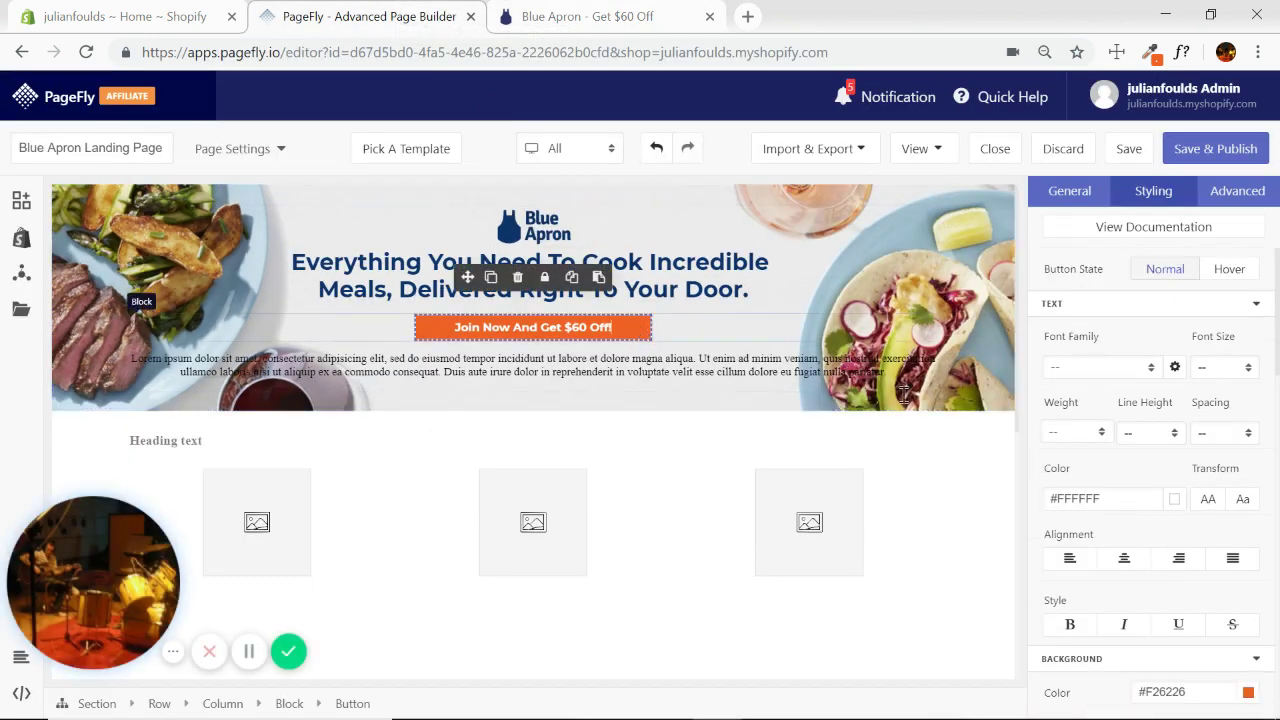
pyautogui.scroll(-3, 1155, 440)
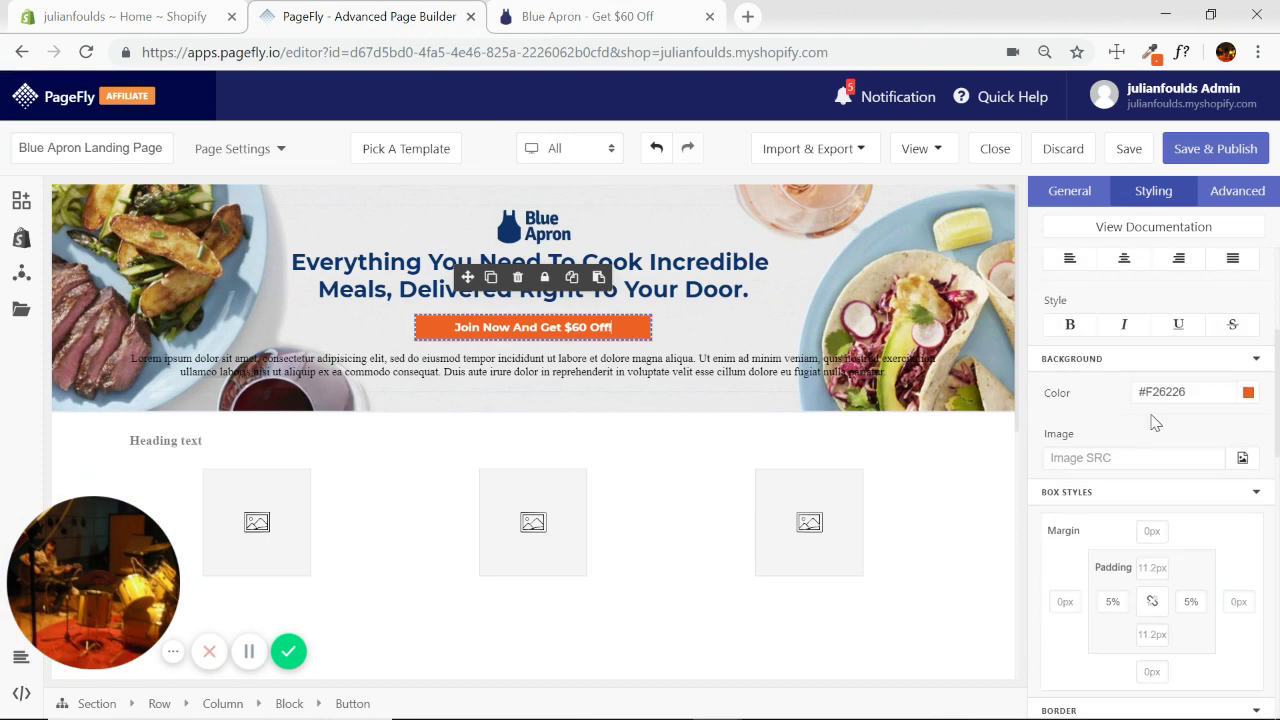
pyautogui.click(1152, 567)
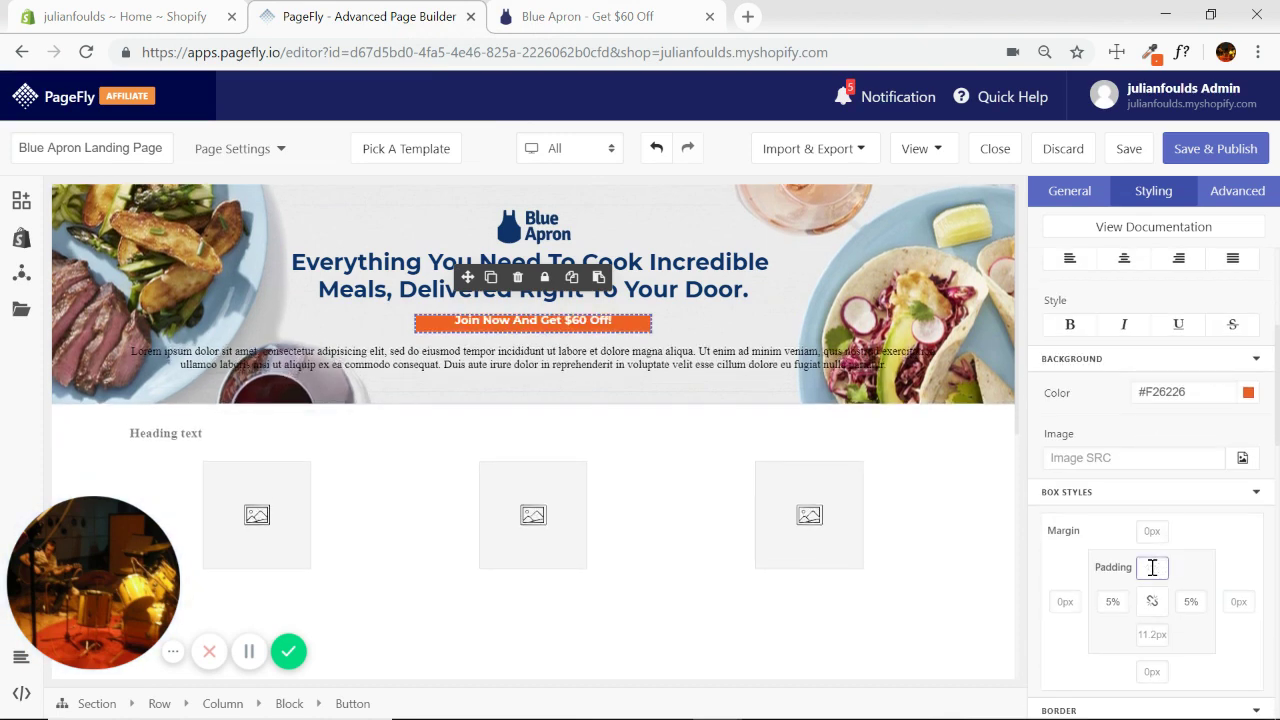
pyautogui.write('20')
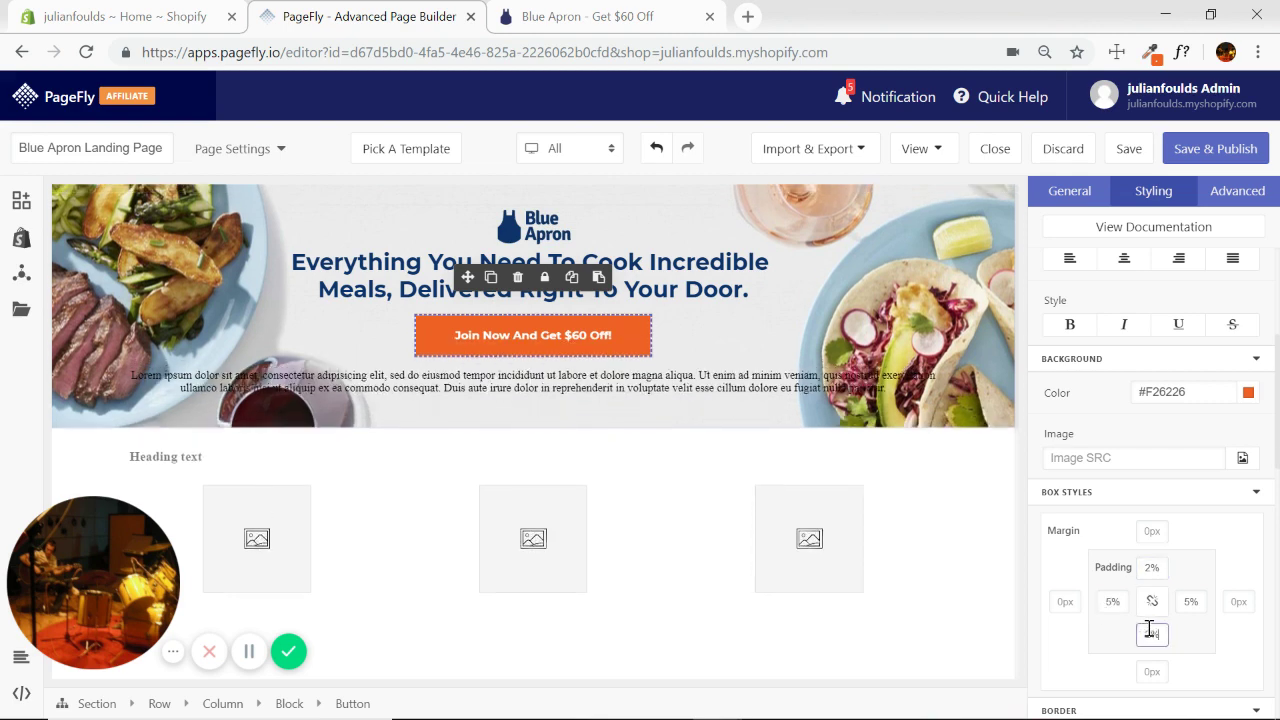
# Compare the hero with the Blue Apron reference and reselect the Join Now button.
pyautogui.click(900, 296)
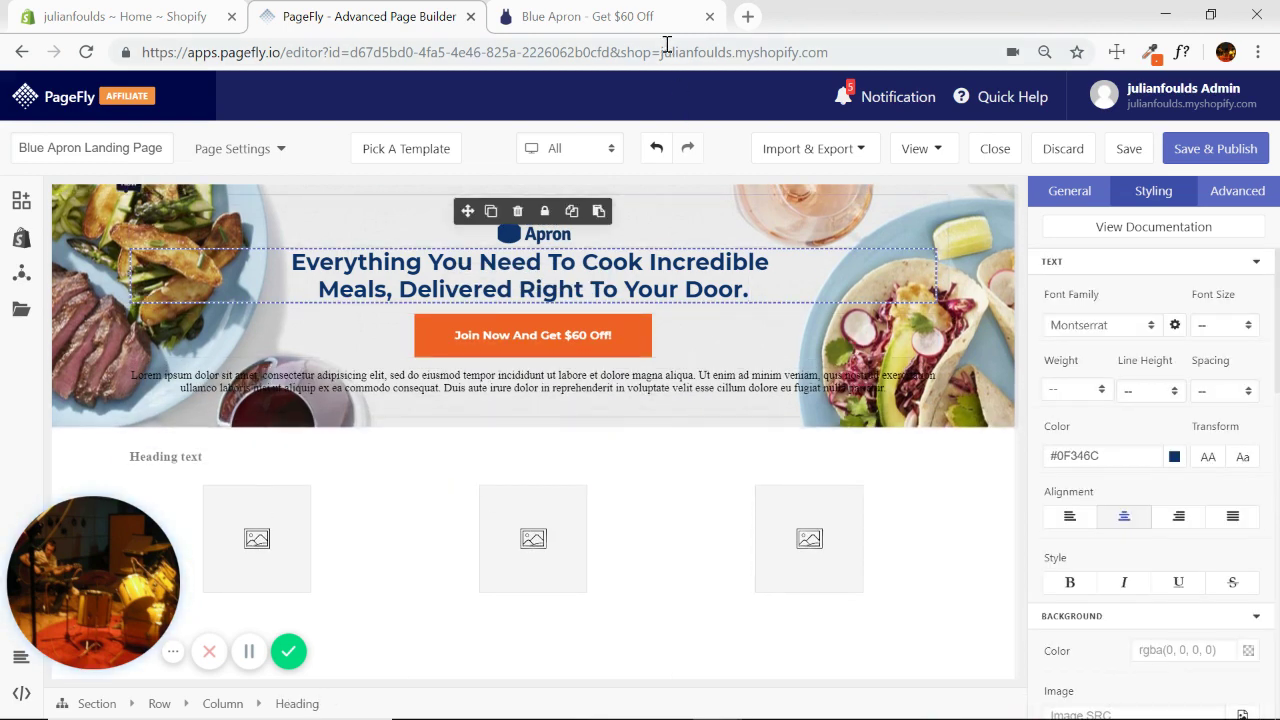
pyautogui.click(643, 14)
pyautogui.click(385, 16)
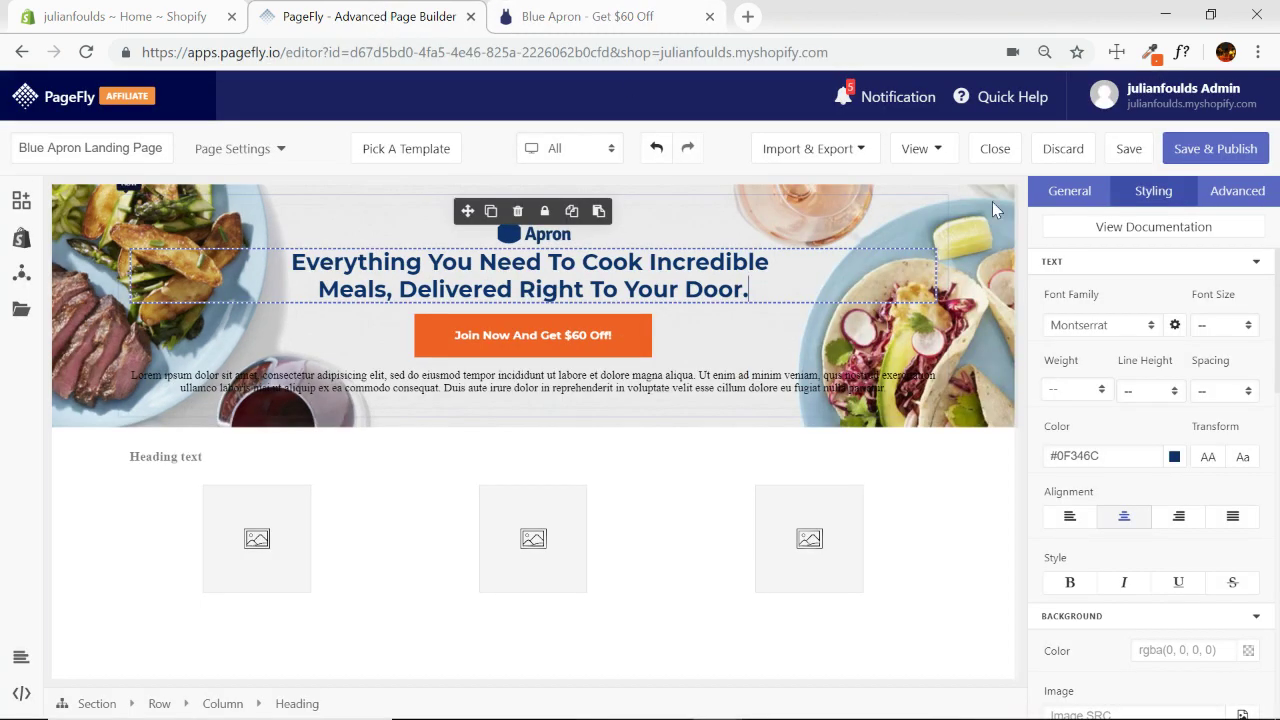
pyautogui.scroll(-6, 1168, 515)
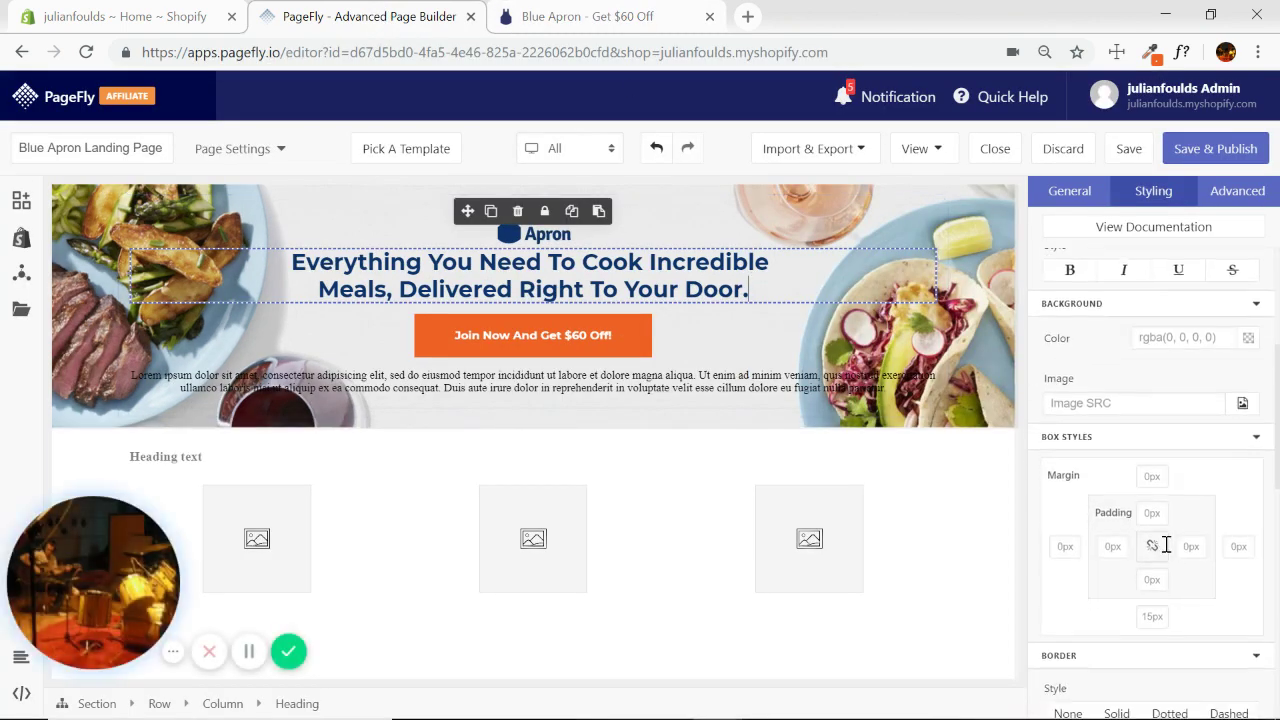
pyautogui.click(641, 340)
pyautogui.scroll(-8, 1230, 525)
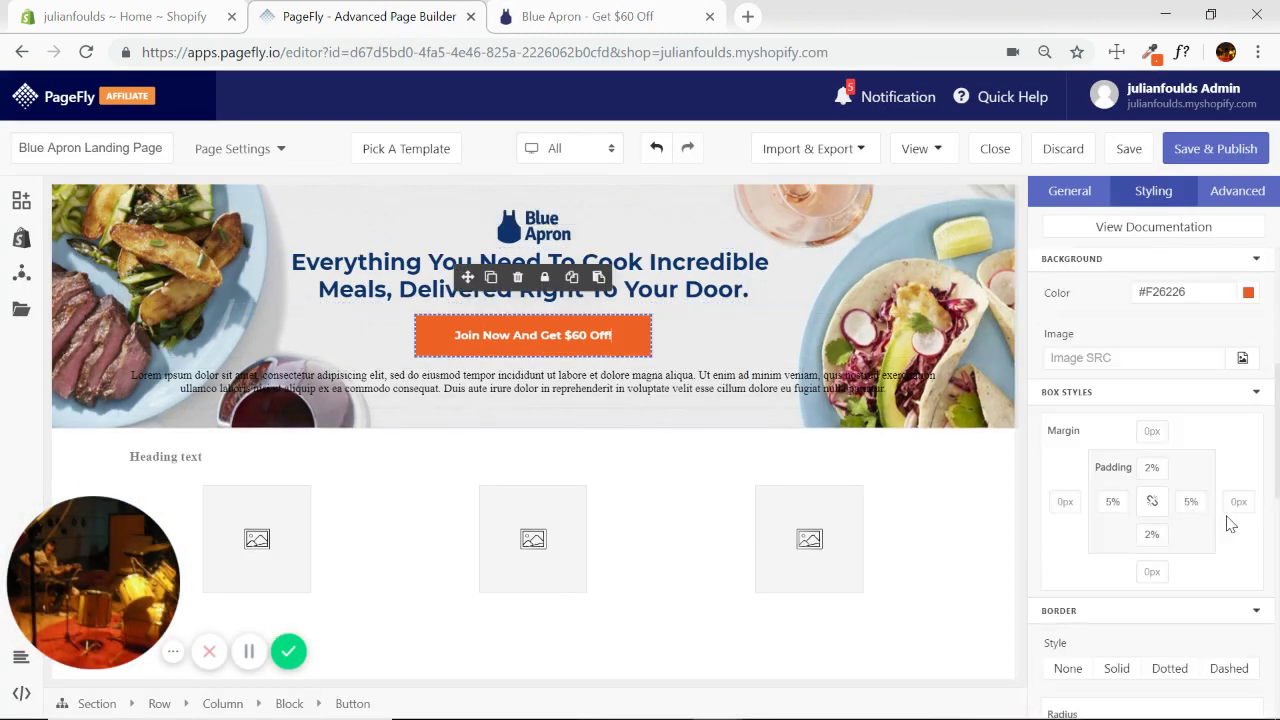
# Settle the button's top padding at 18 after trying 10 and 25.
pyautogui.moveTo(1160, 468); pyautogui.dragTo(1143, 467)
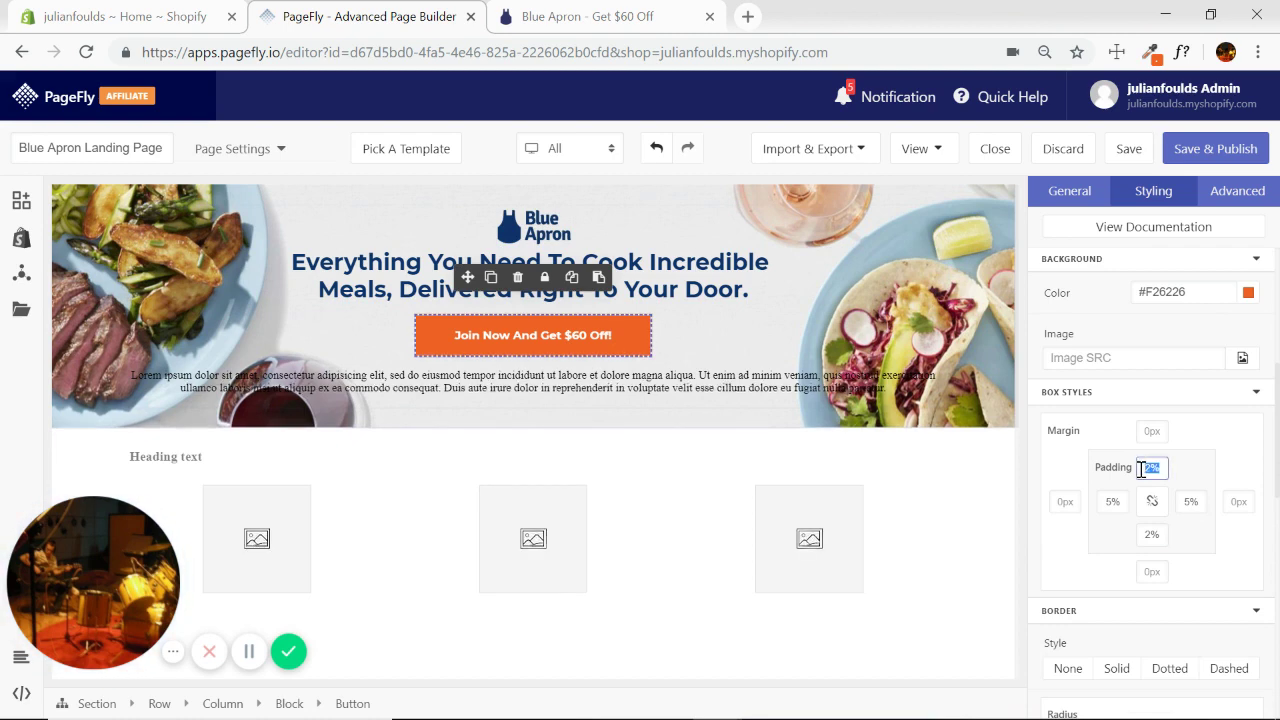
pyautogui.write('10')
pyautogui.press('BackSpace')
pyautogui.press('BackSpace')
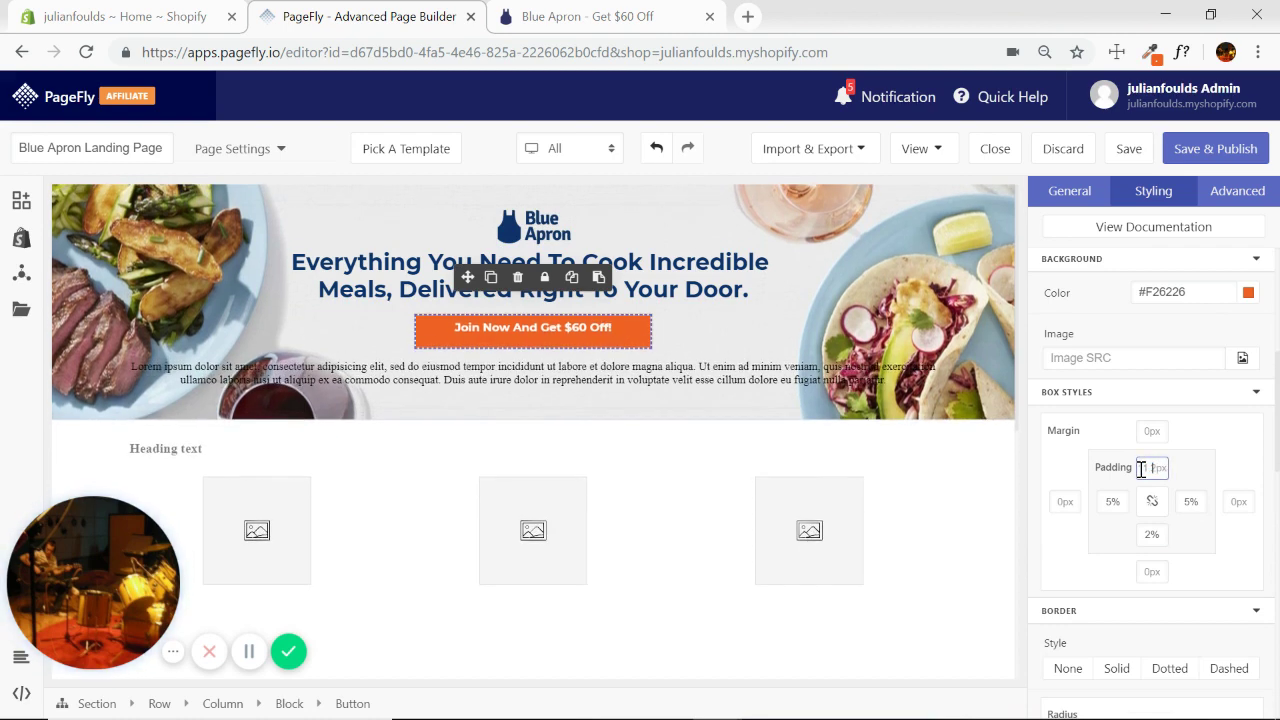
pyautogui.write('25')
pyautogui.press('BackSpace')
pyautogui.press('BackSpace')
pyautogui.write('18')
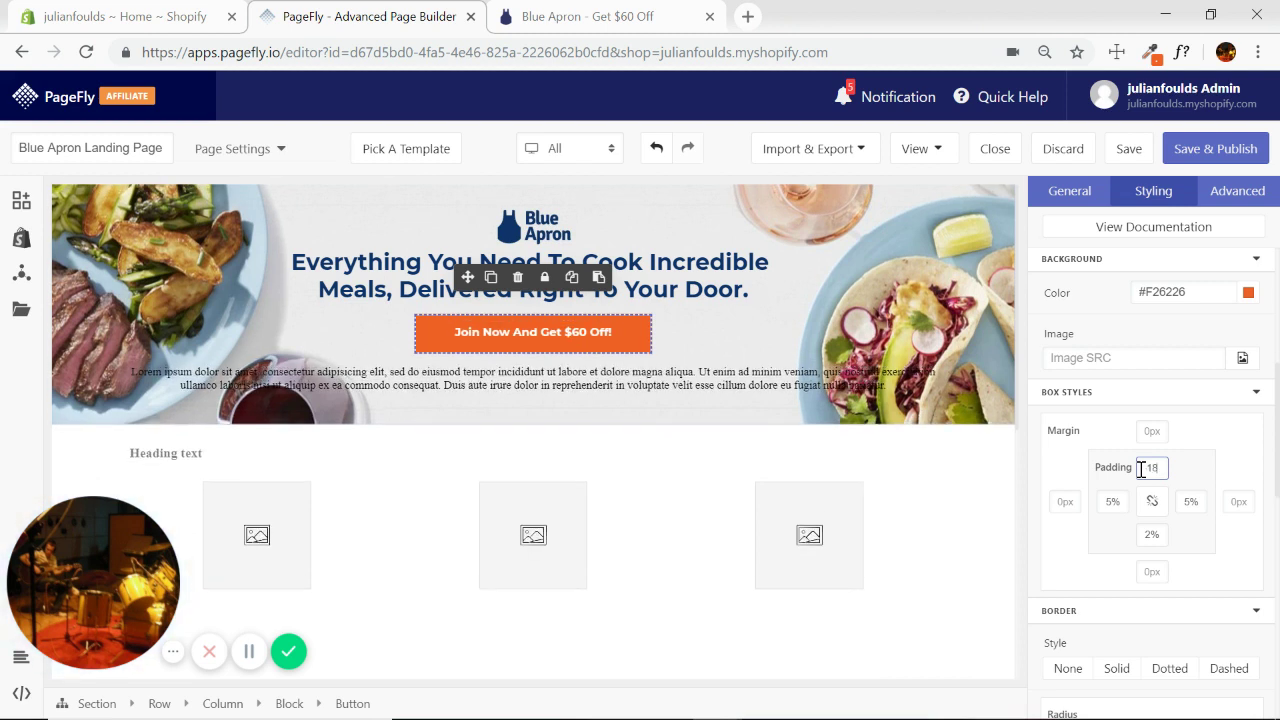
# Set the button's bottom padding to 18 and check it against the reference page.
pyautogui.click(1153, 536)
pyautogui.write('18')
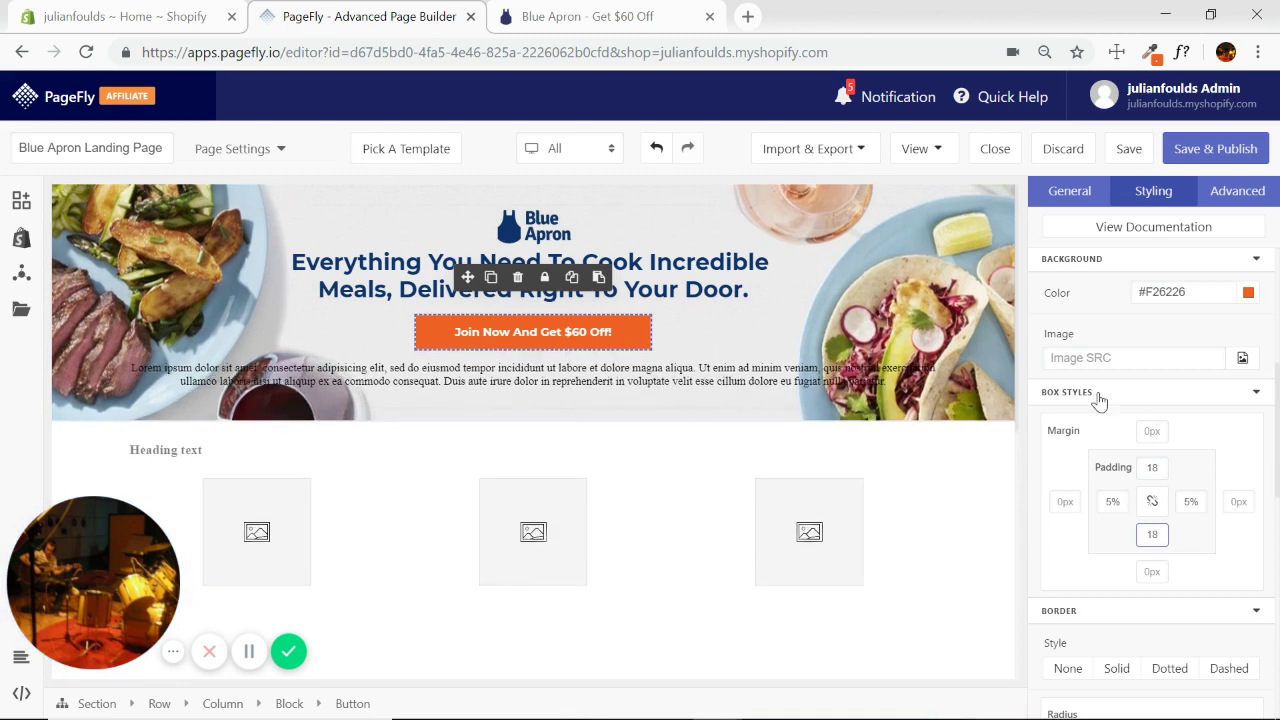
pyautogui.click(991, 301)
pyautogui.click(660, 17)
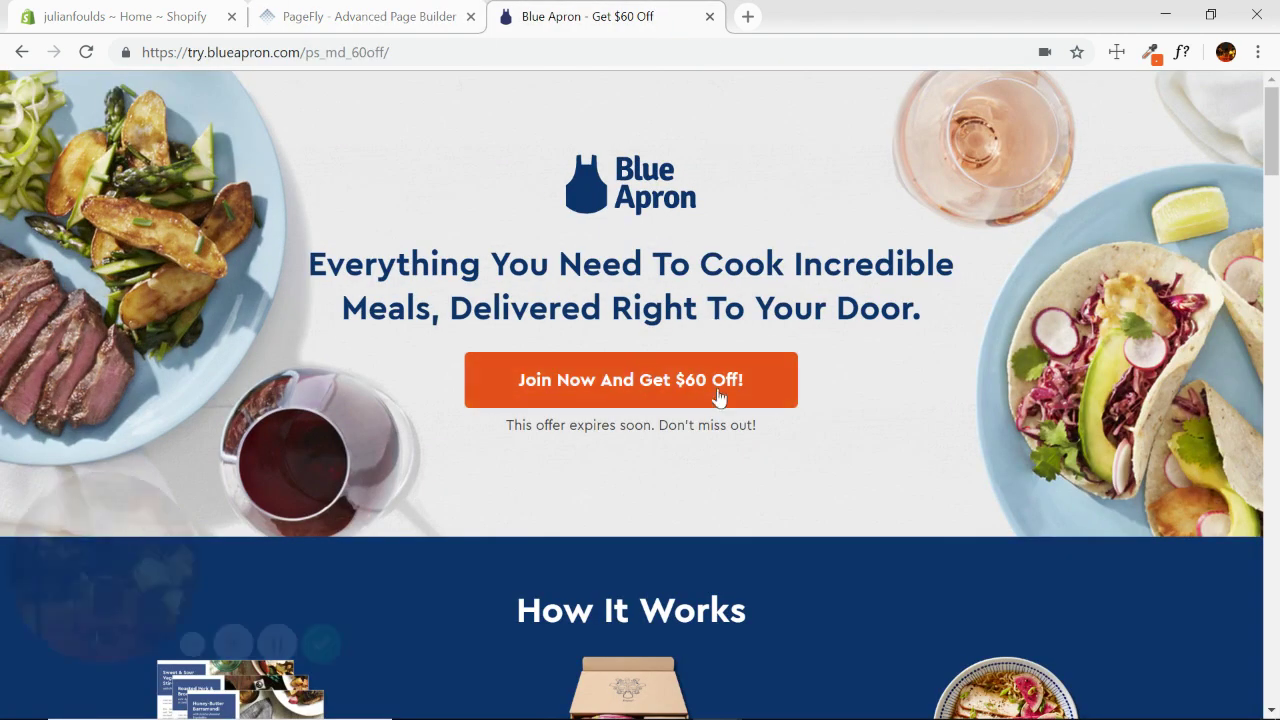
# Copy the line 'This offer expires soon. Don't miss out!' from the Blue Apron page.
pyautogui.click(360, 17)
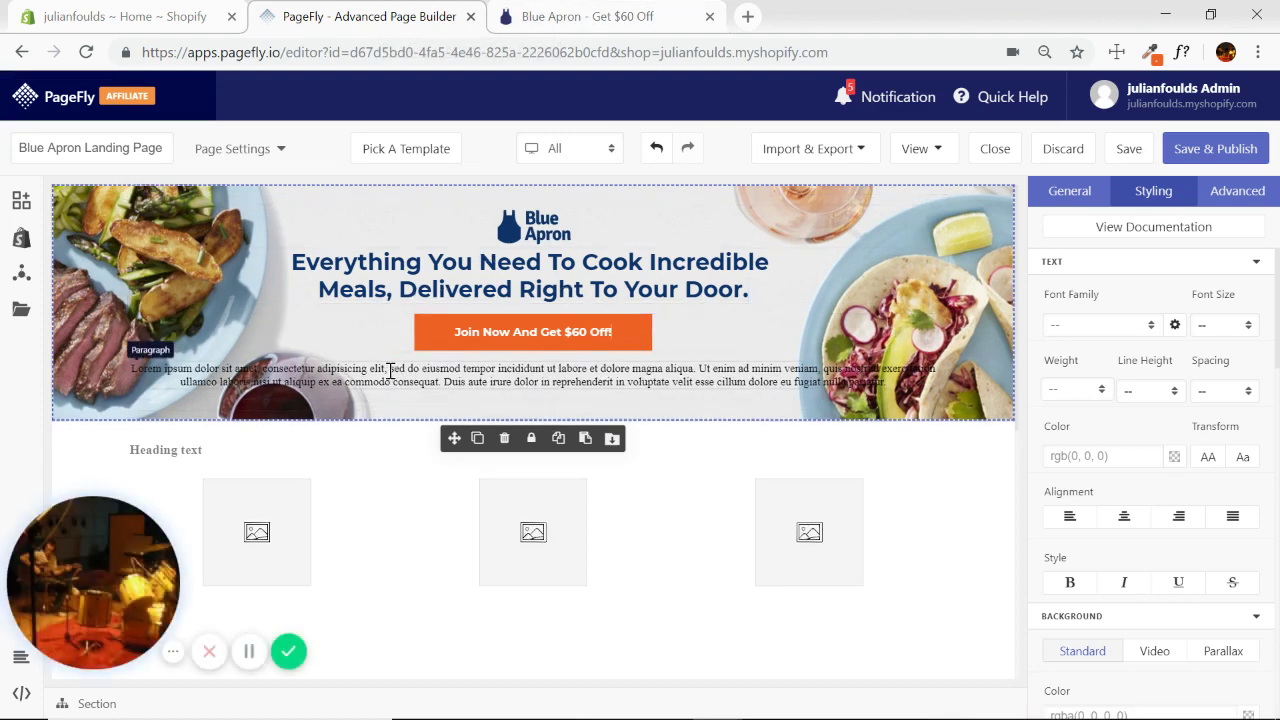
pyautogui.click(578, 17)
pyautogui.tripleClick(651, 427)
pyautogui.hotkey('ctrl', 'c')
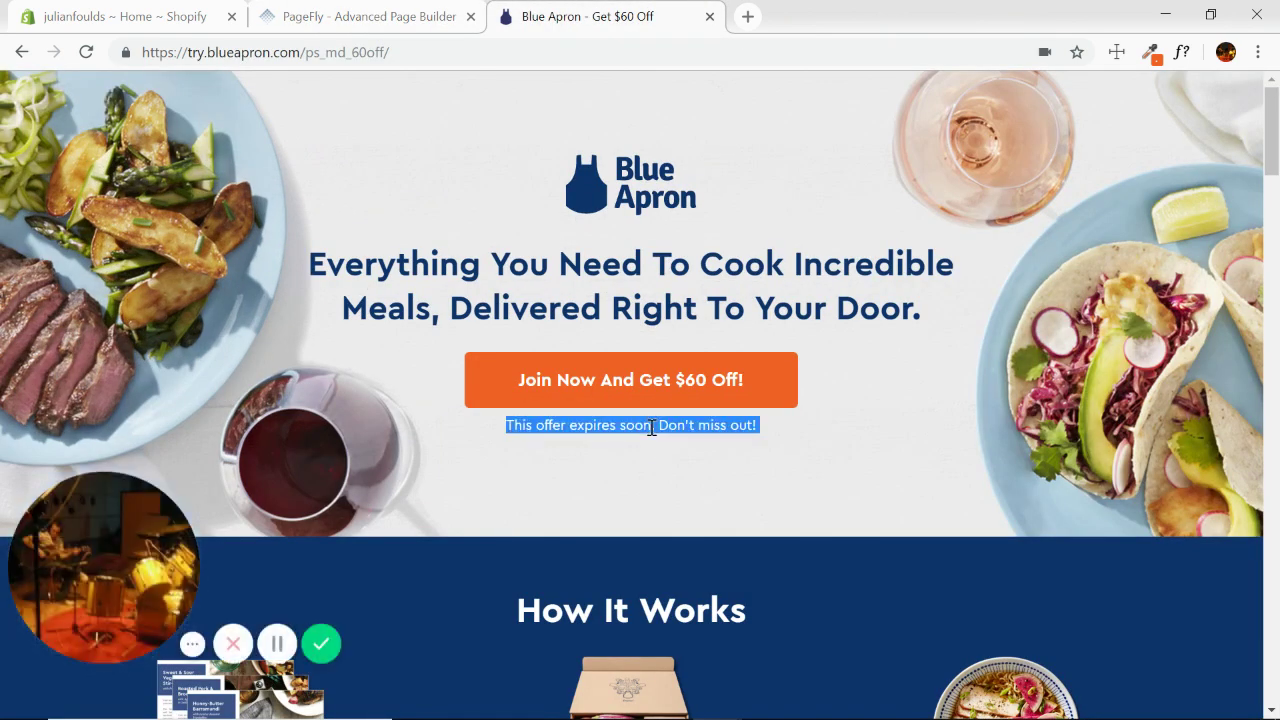
# Replace the lorem ipsum paragraph under the button with the copied offer line.
pyautogui.click(450, 18)
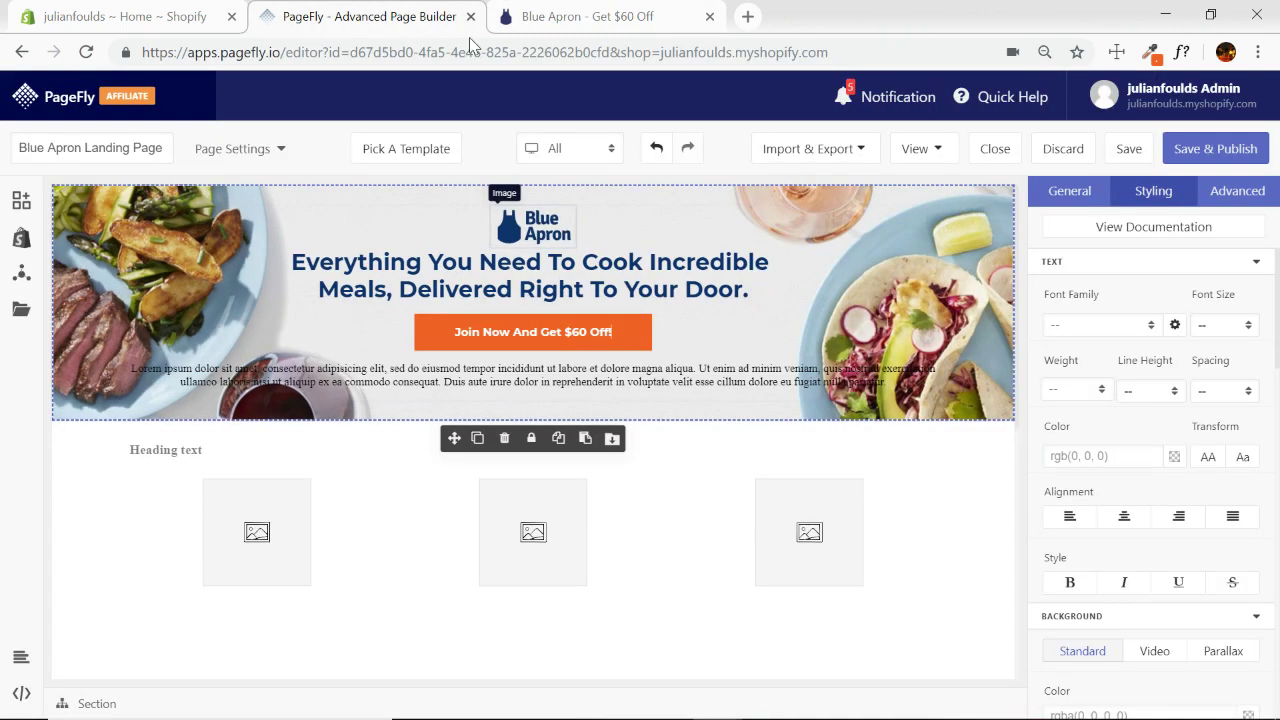
pyautogui.click(616, 369)
pyautogui.click(1070, 190)
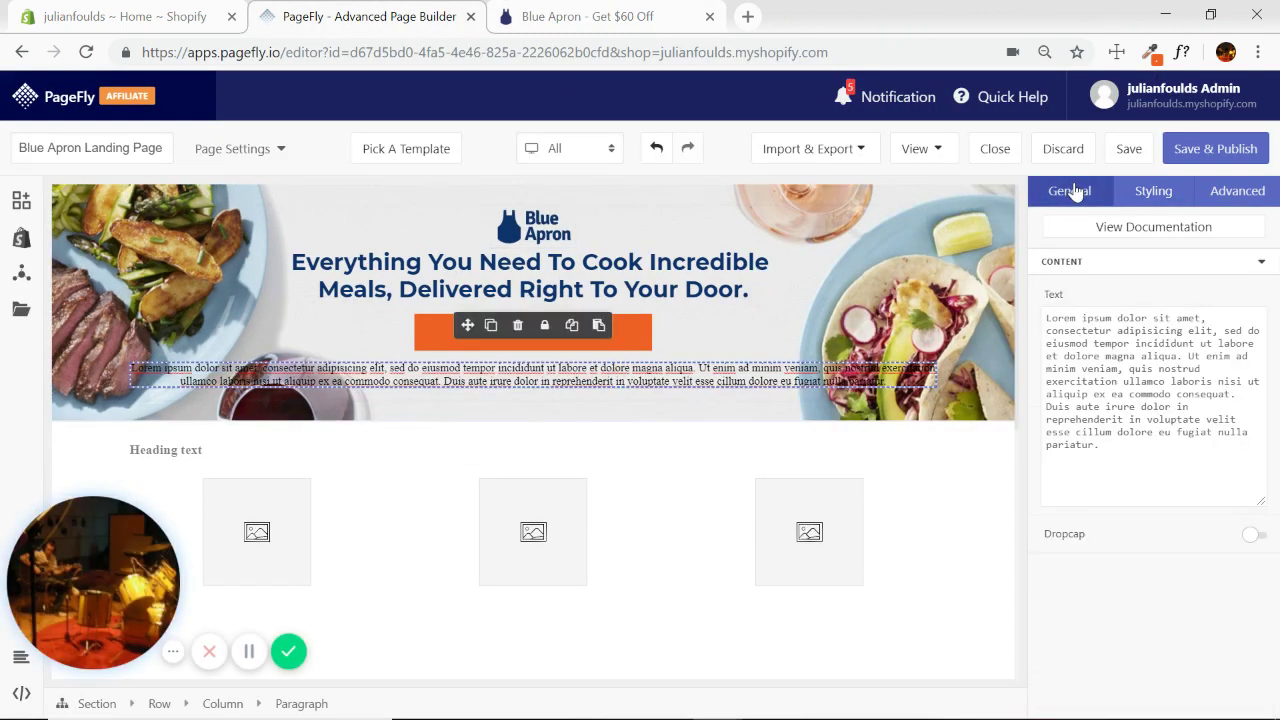
pyautogui.hotkey('ctrl', 'a')
pyautogui.hotkey('ctrl', 'v')
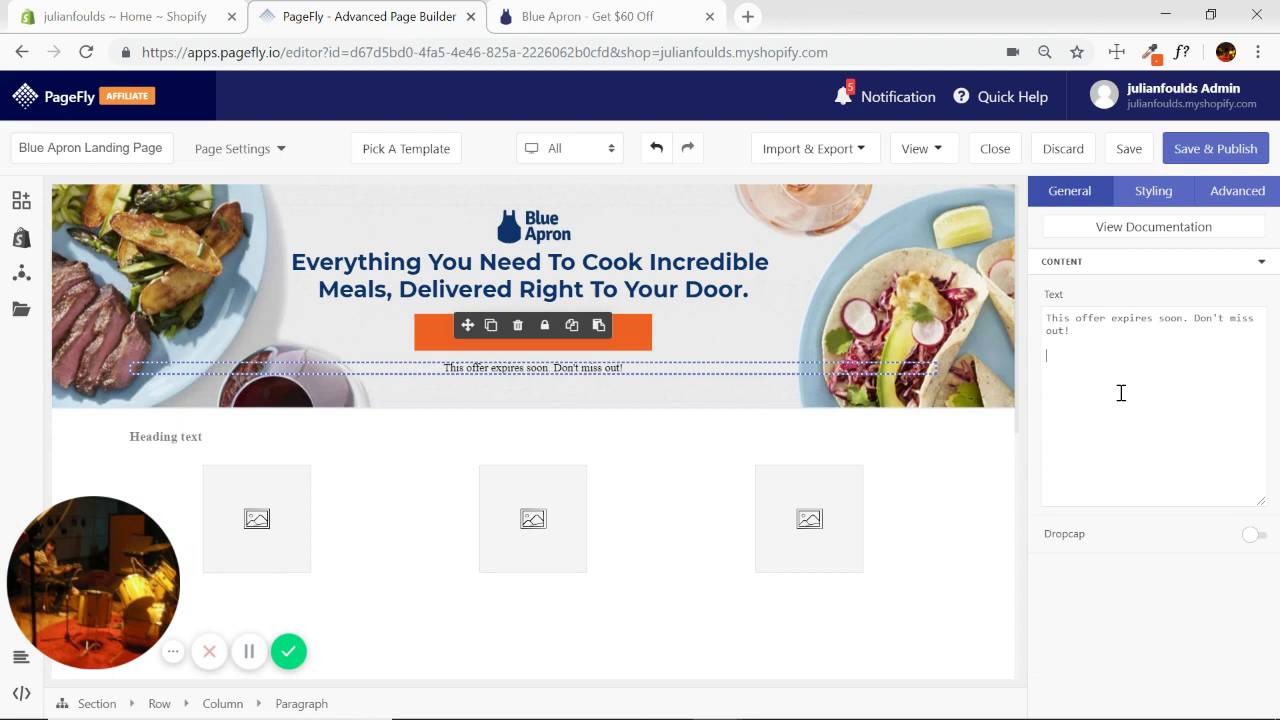
pyautogui.click(896, 296)
pyautogui.click(890, 398)
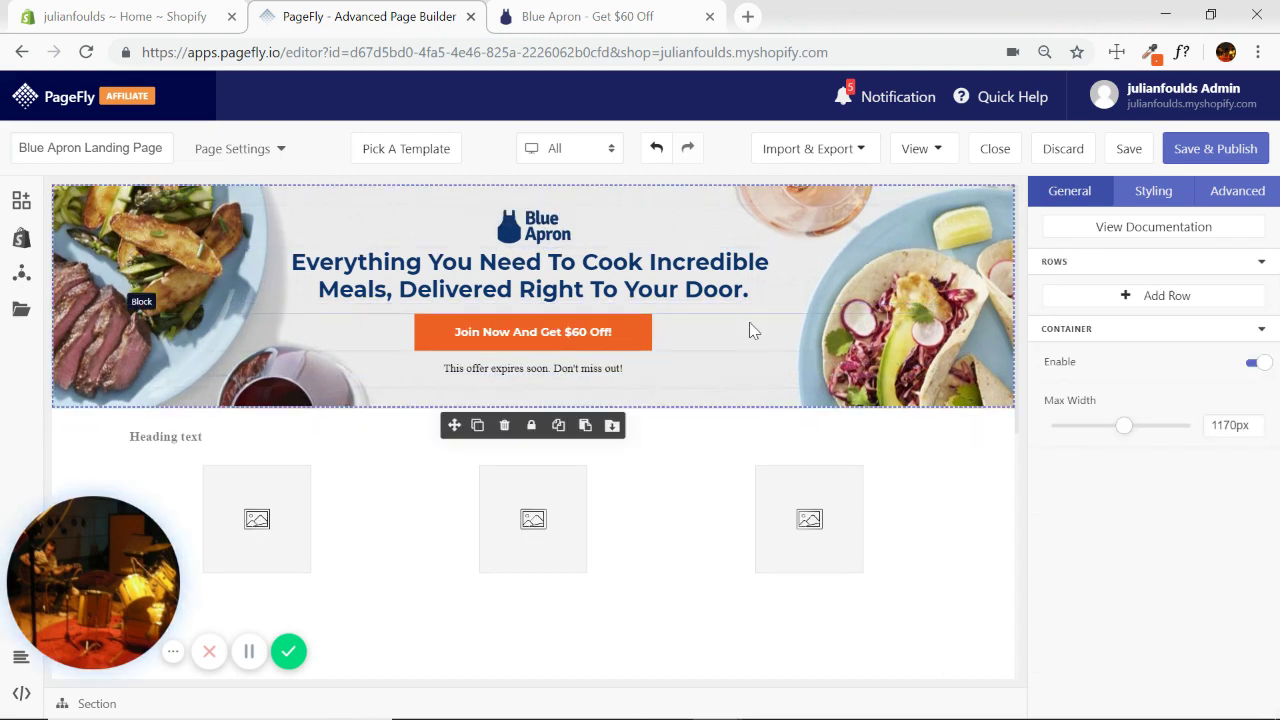
# Bring up the hero section's Box Styles settings after comparing with the reference page.
pyautogui.click(630, 20)
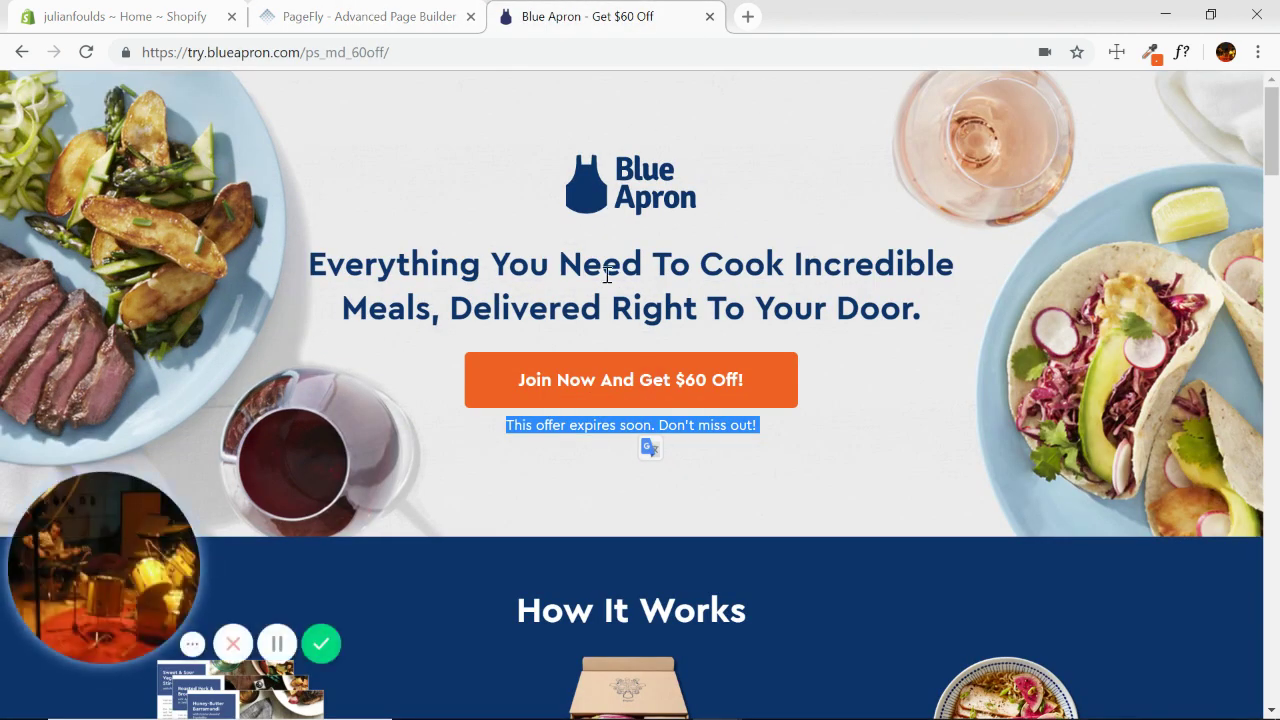
pyautogui.click(362, 18)
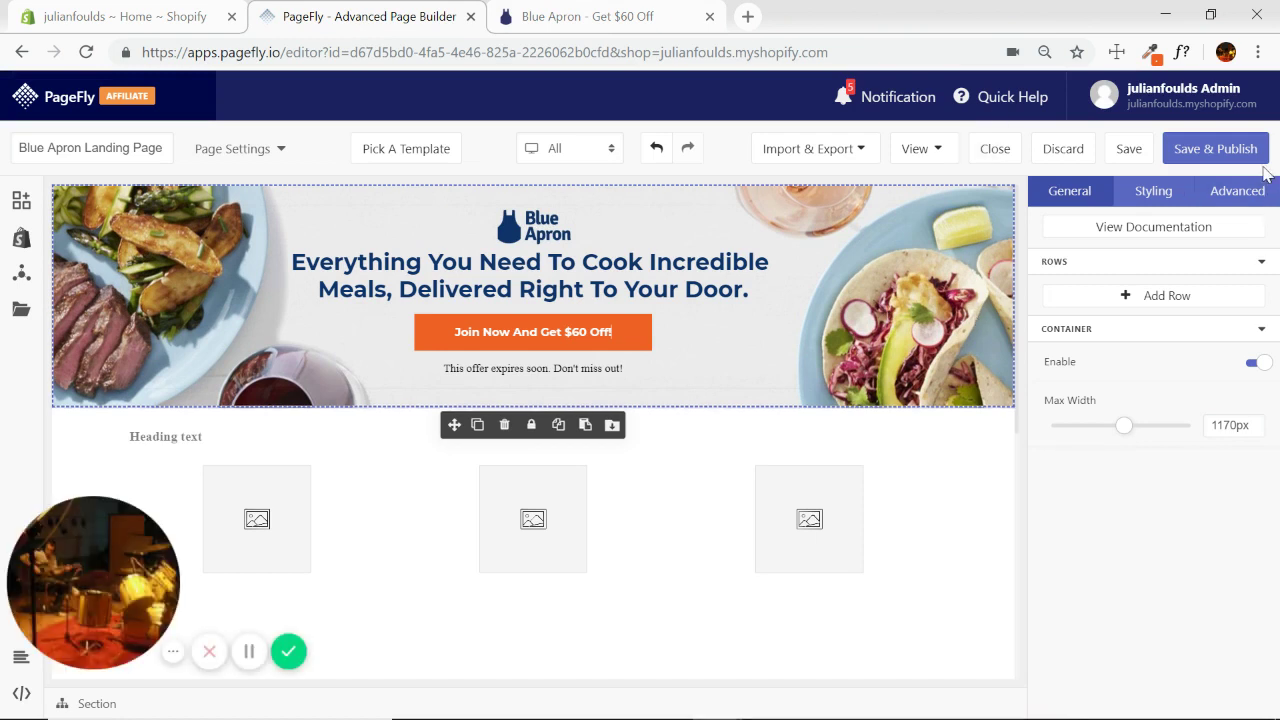
pyautogui.click(1127, 195)
pyautogui.click(1256, 261)
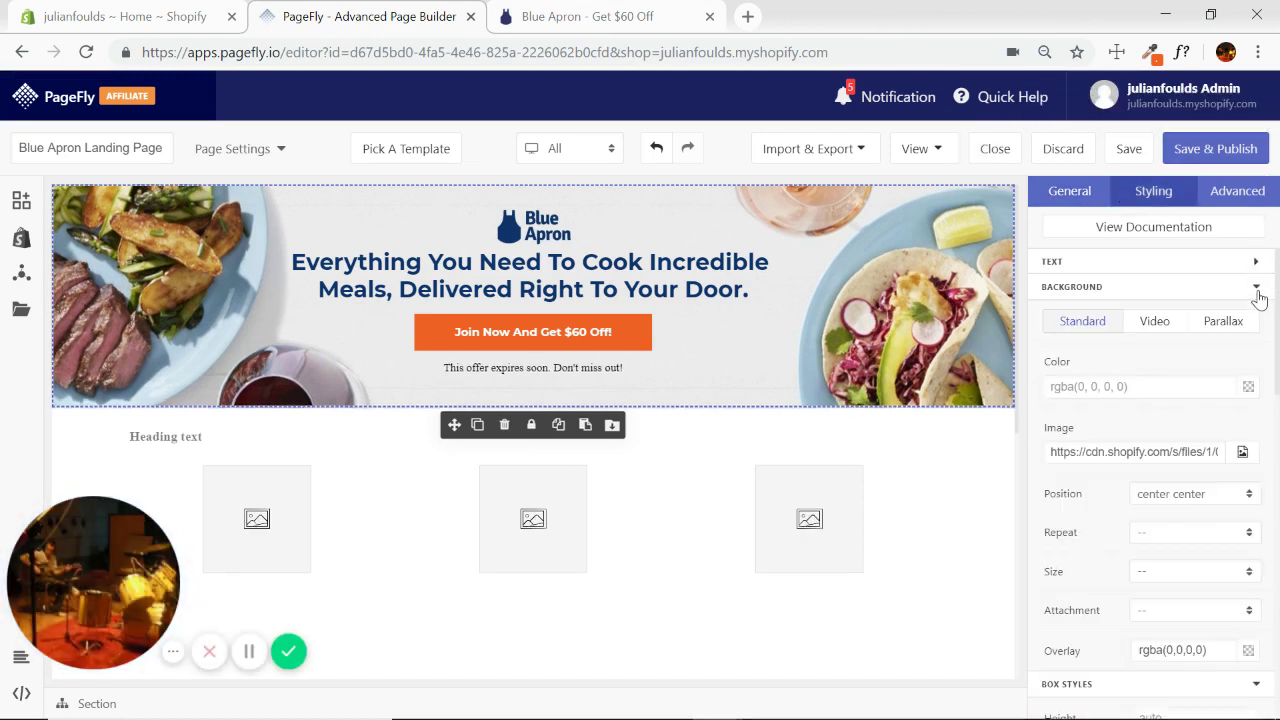
pyautogui.click(1255, 288)
pyautogui.click(1252, 313)
pyautogui.scroll(-1, 1155, 440)
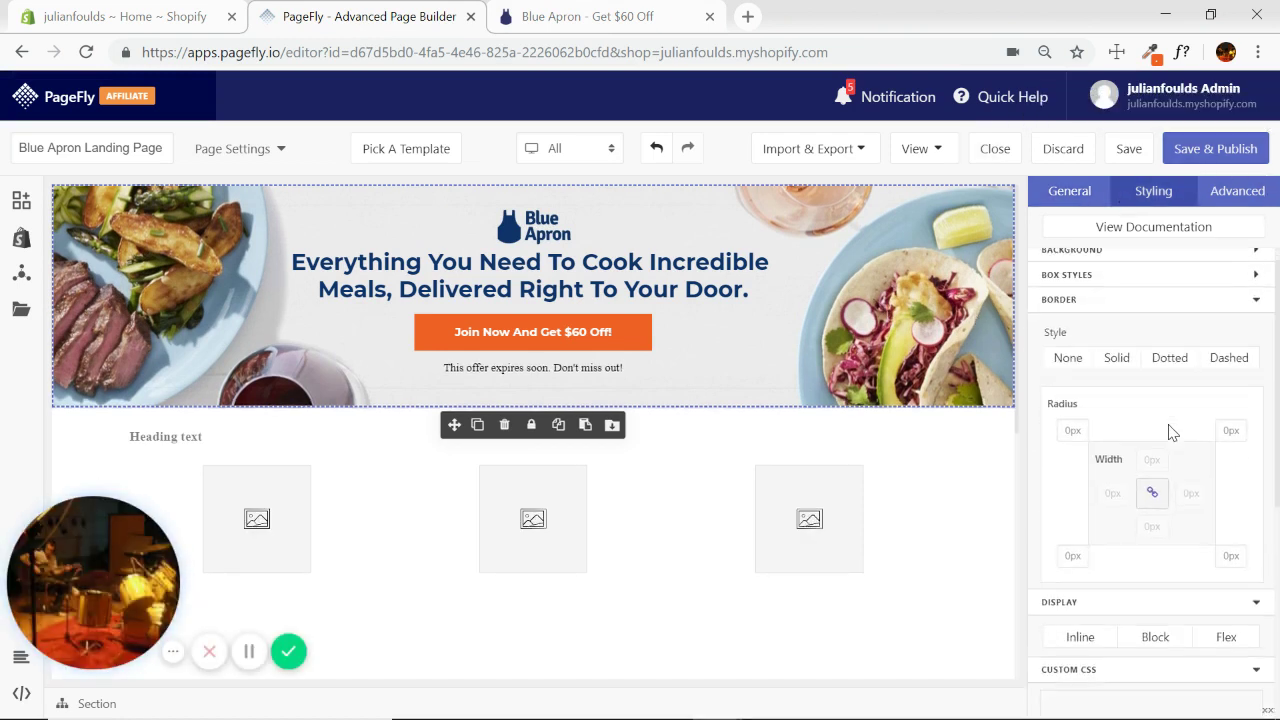
pyautogui.scroll(1, 1200, 360)
pyautogui.click(1256, 313)
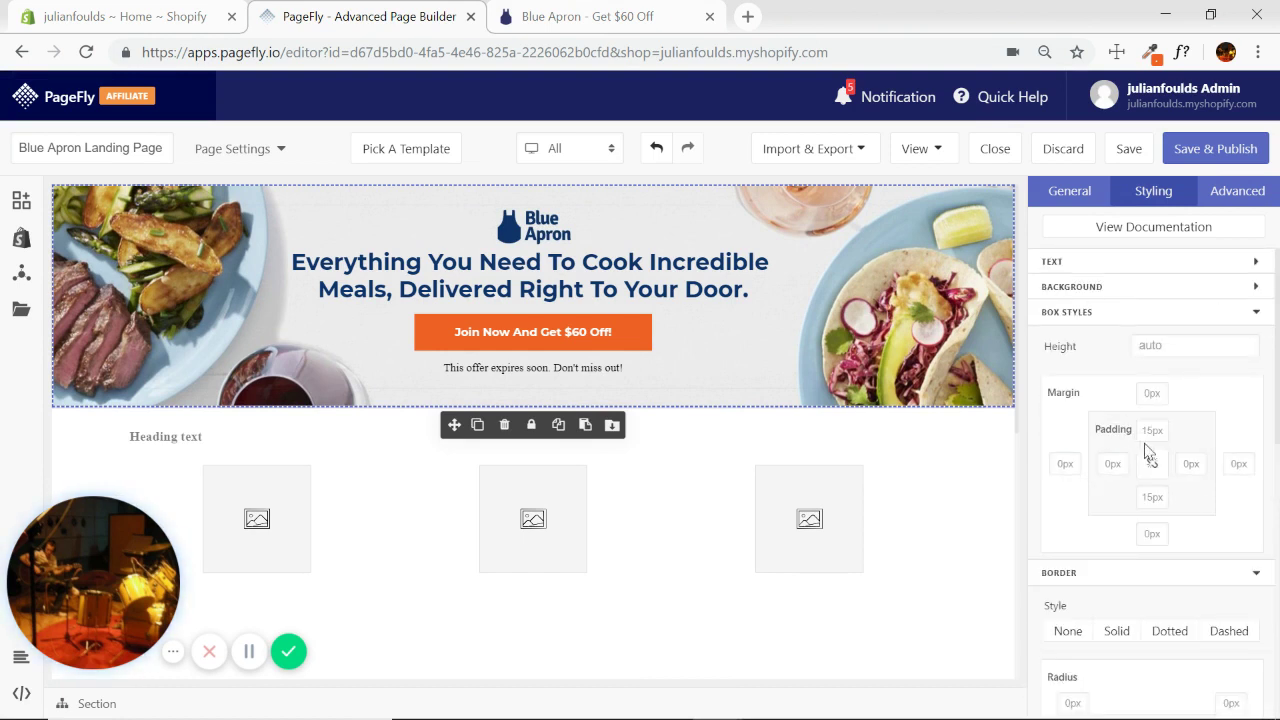
# Experiment with the hero's top padding, trying 50 and then 10, against the reference.
pyautogui.click(1154, 431)
pyautogui.write('50')
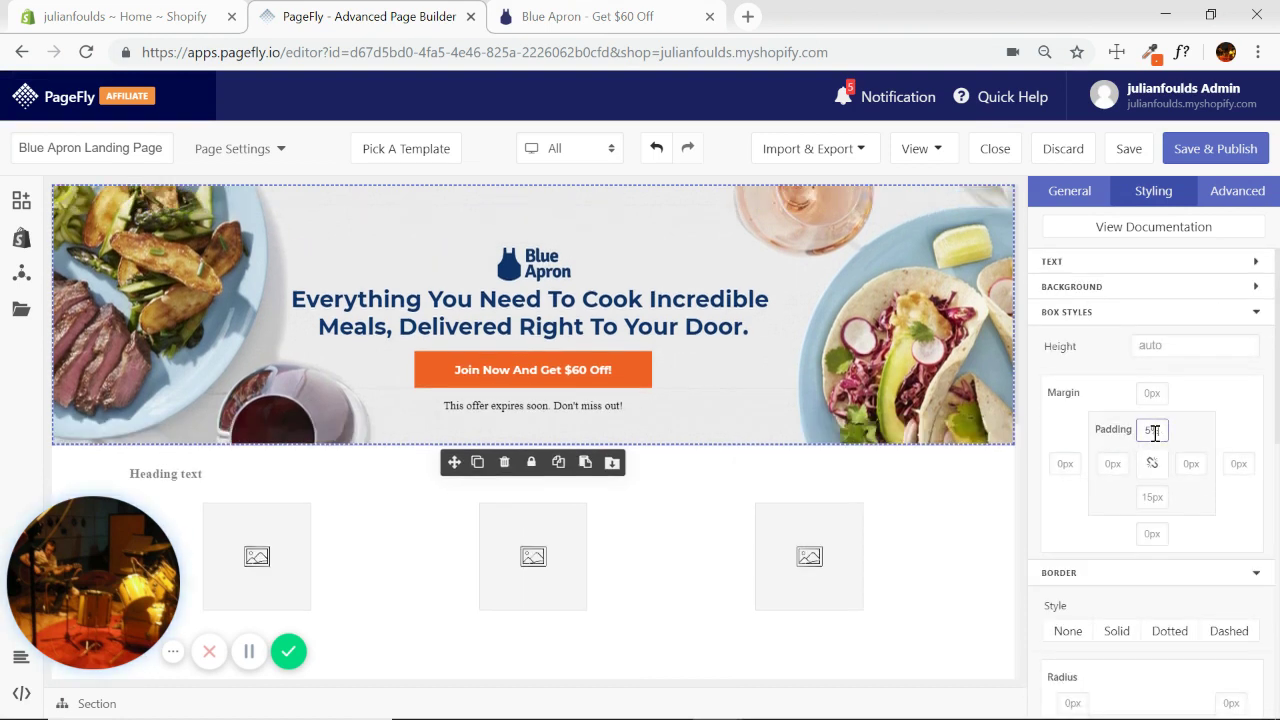
pyautogui.click(657, 12)
pyautogui.click(467, 30)
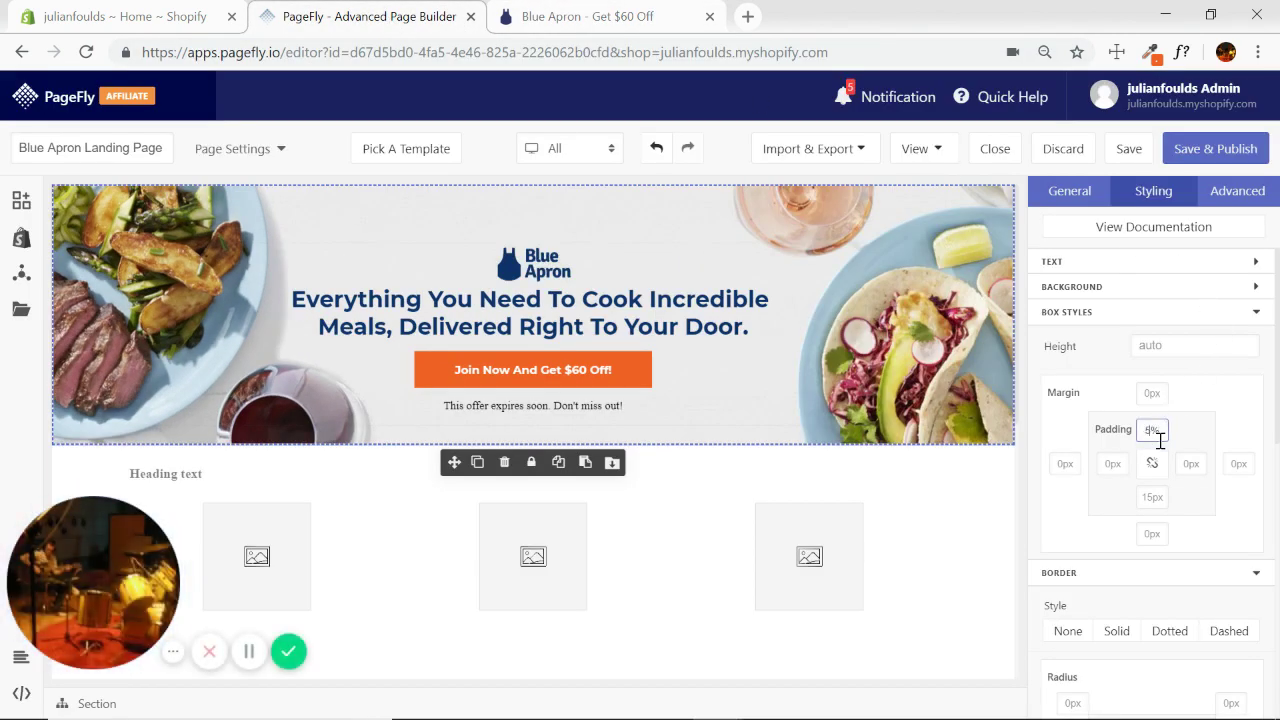
pyautogui.write('2')
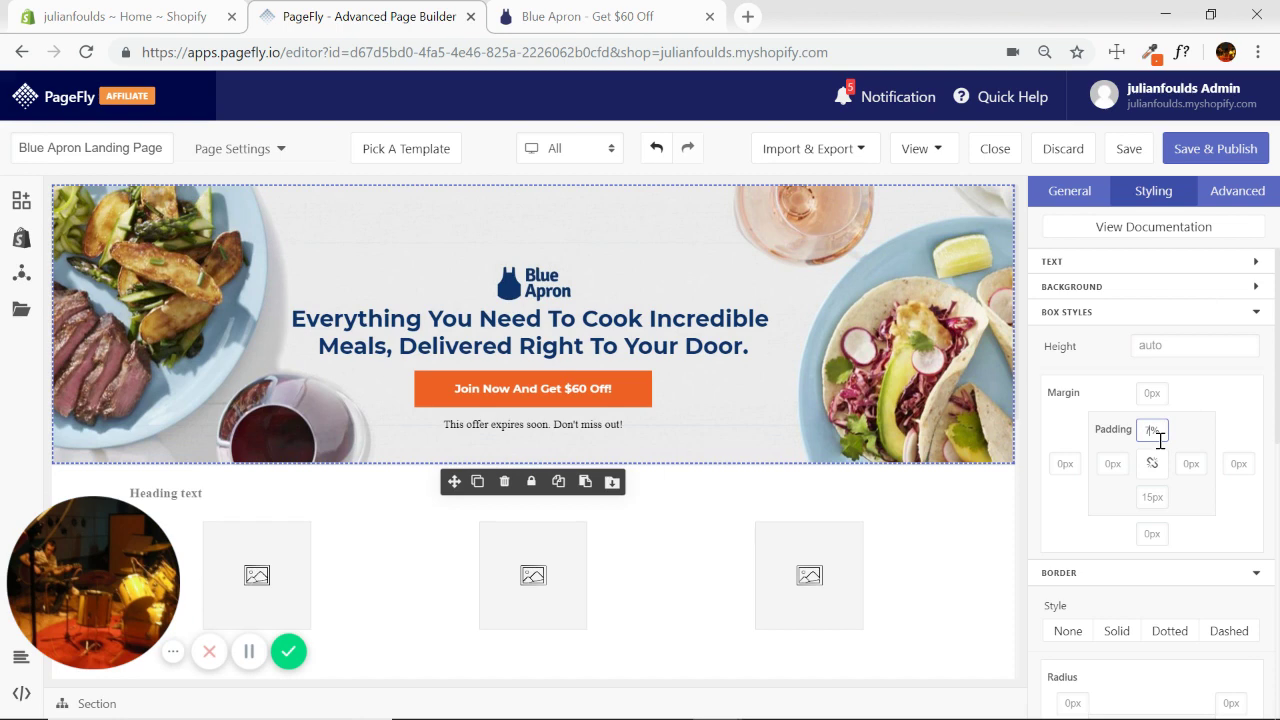
pyautogui.press('BackSpace')
pyautogui.write('10')
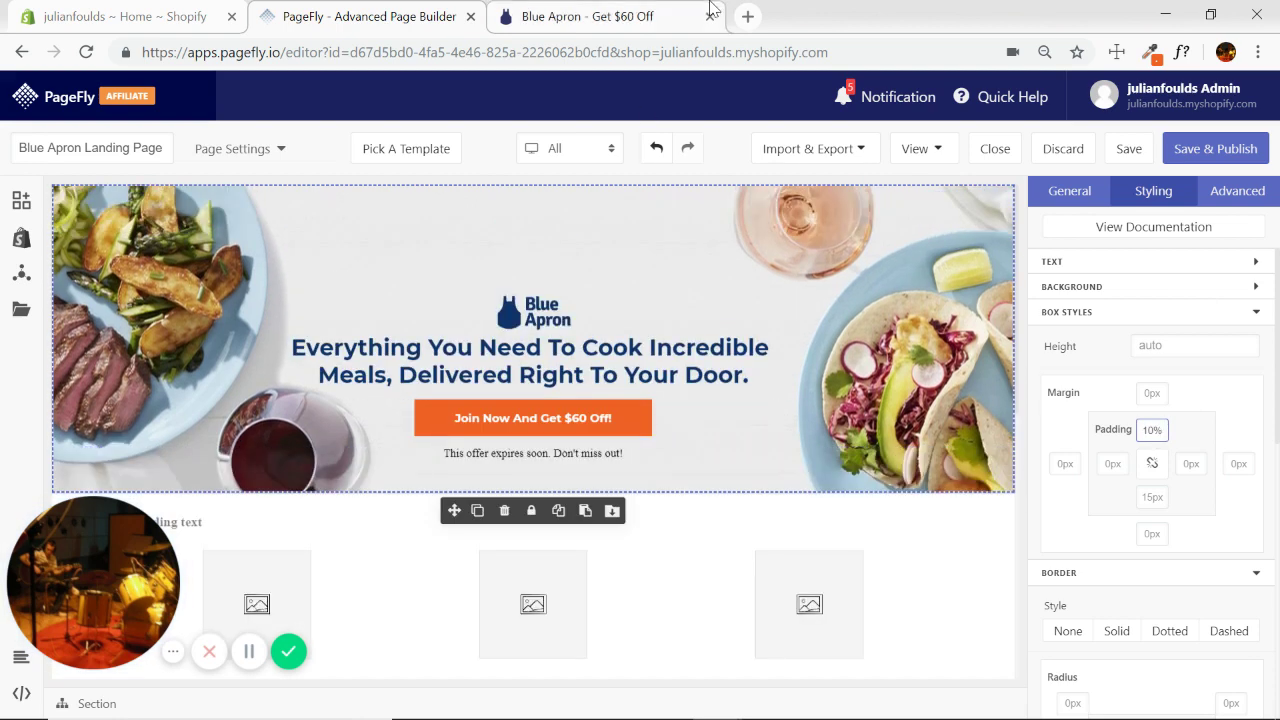
pyautogui.click(655, 14)
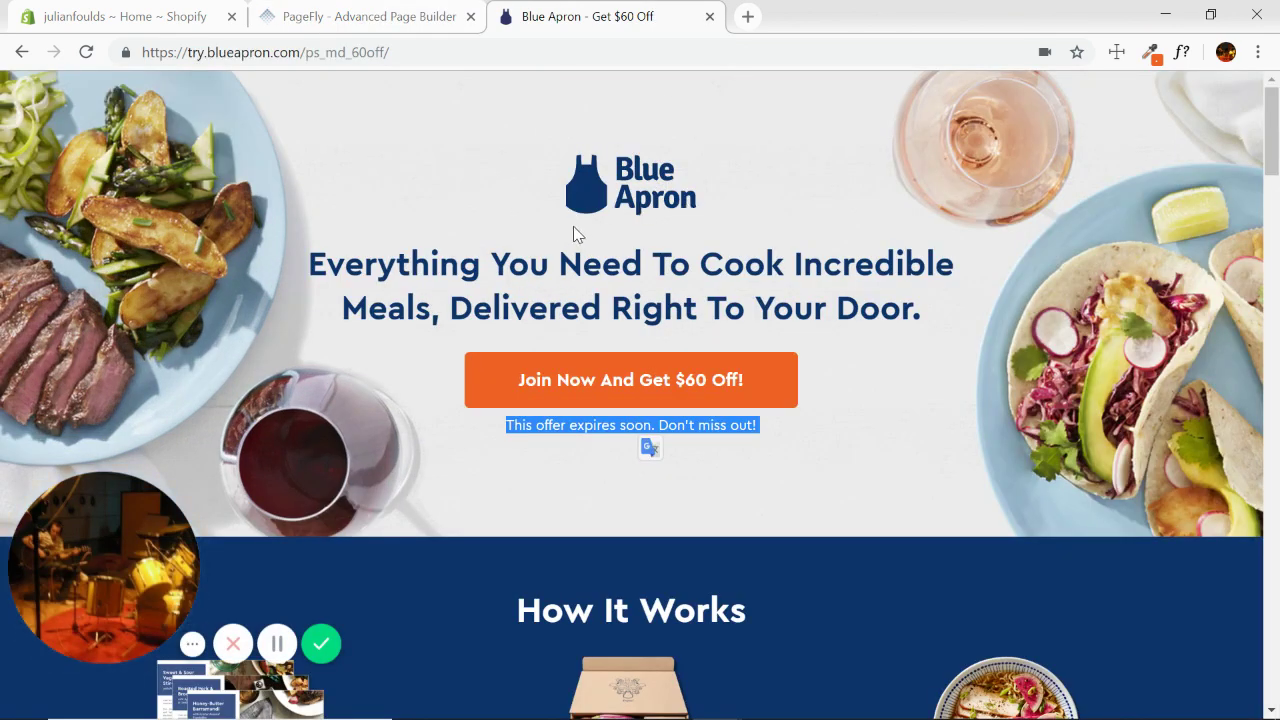
pyautogui.click(362, 18)
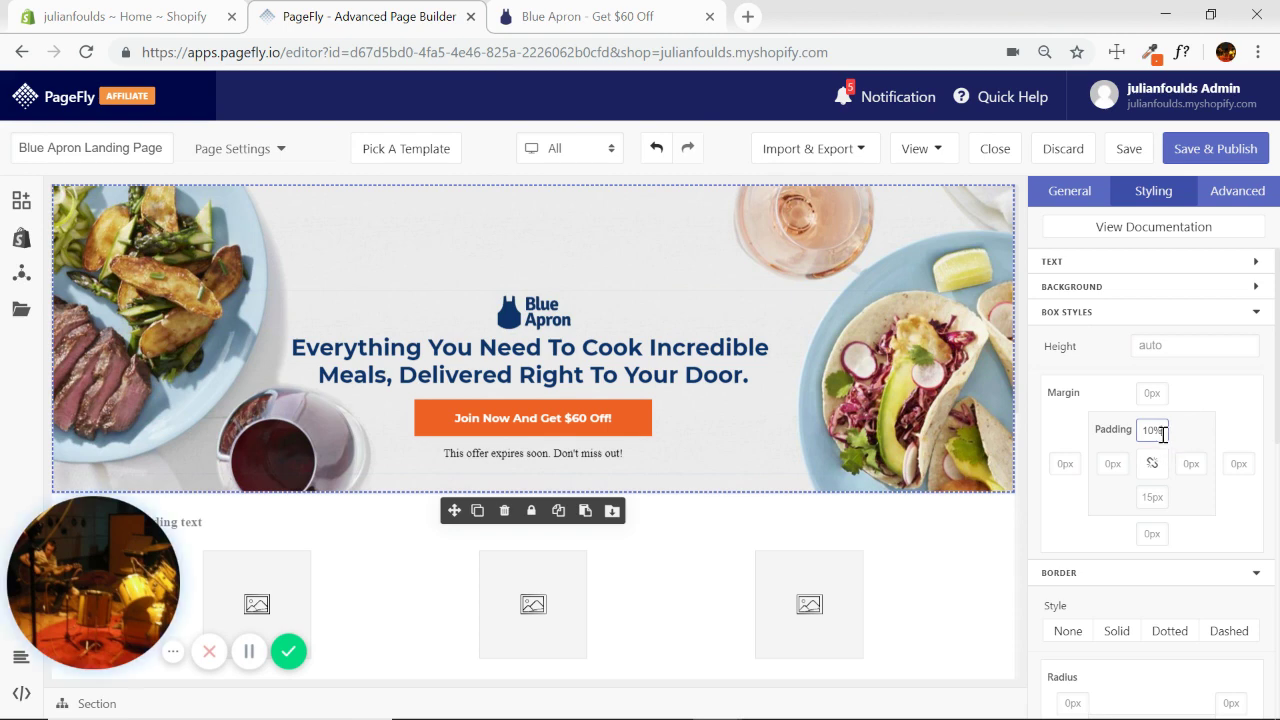
# Set the hero section's top and bottom padding to 7% and compare with the reference.
pyautogui.doubleClick(1164, 429)
pyautogui.press('BackSpace')
pyautogui.write('7')
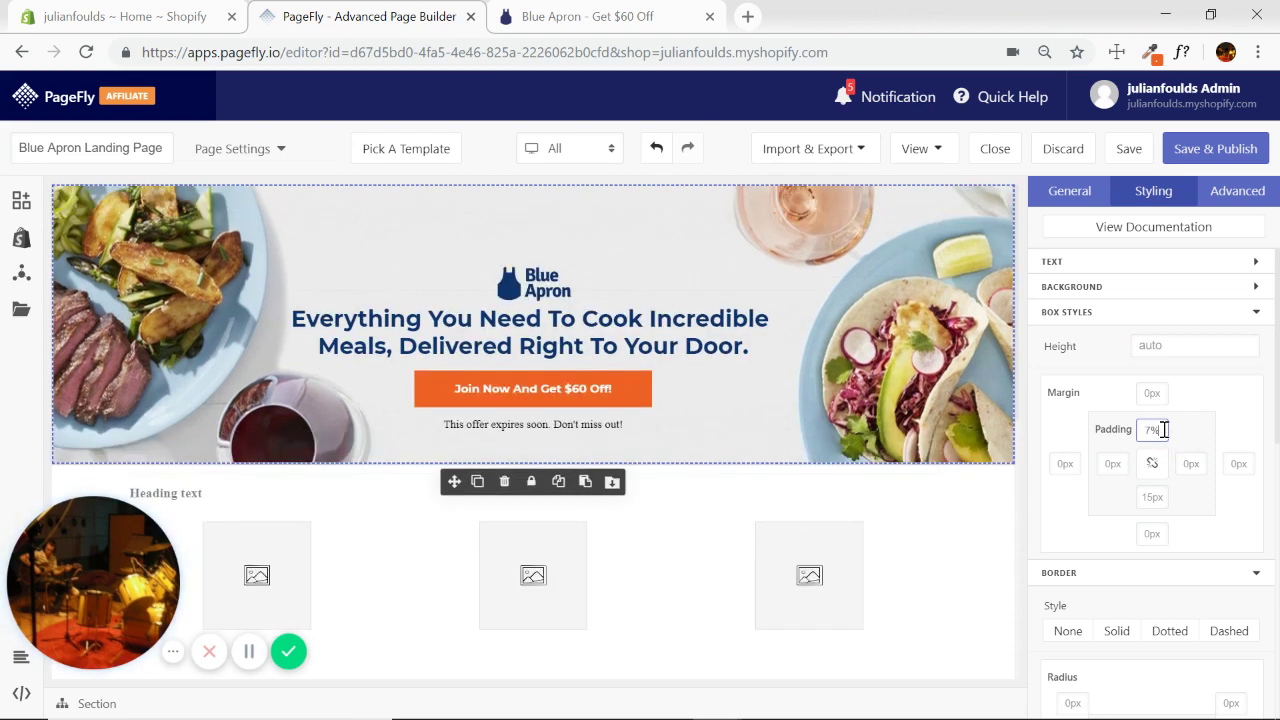
pyautogui.doubleClick(1169, 507)
pyautogui.press('BackSpace')
pyautogui.write('7%')
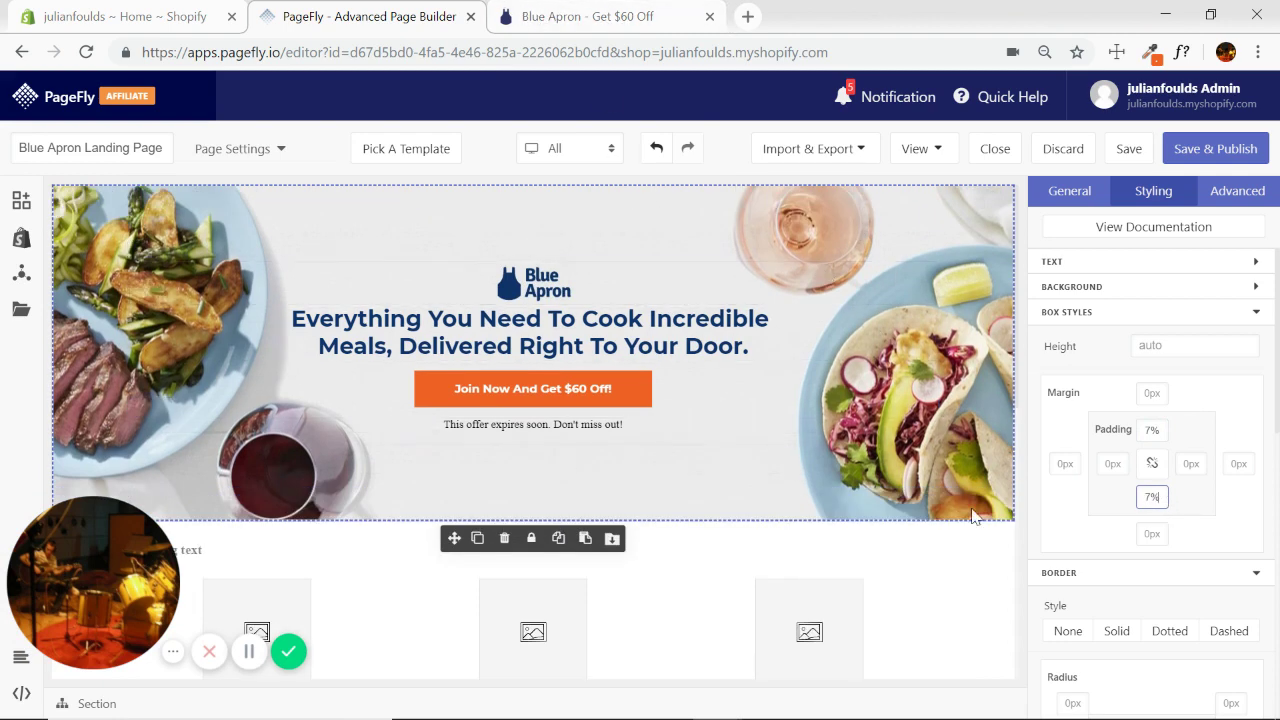
pyautogui.click(617, 20)
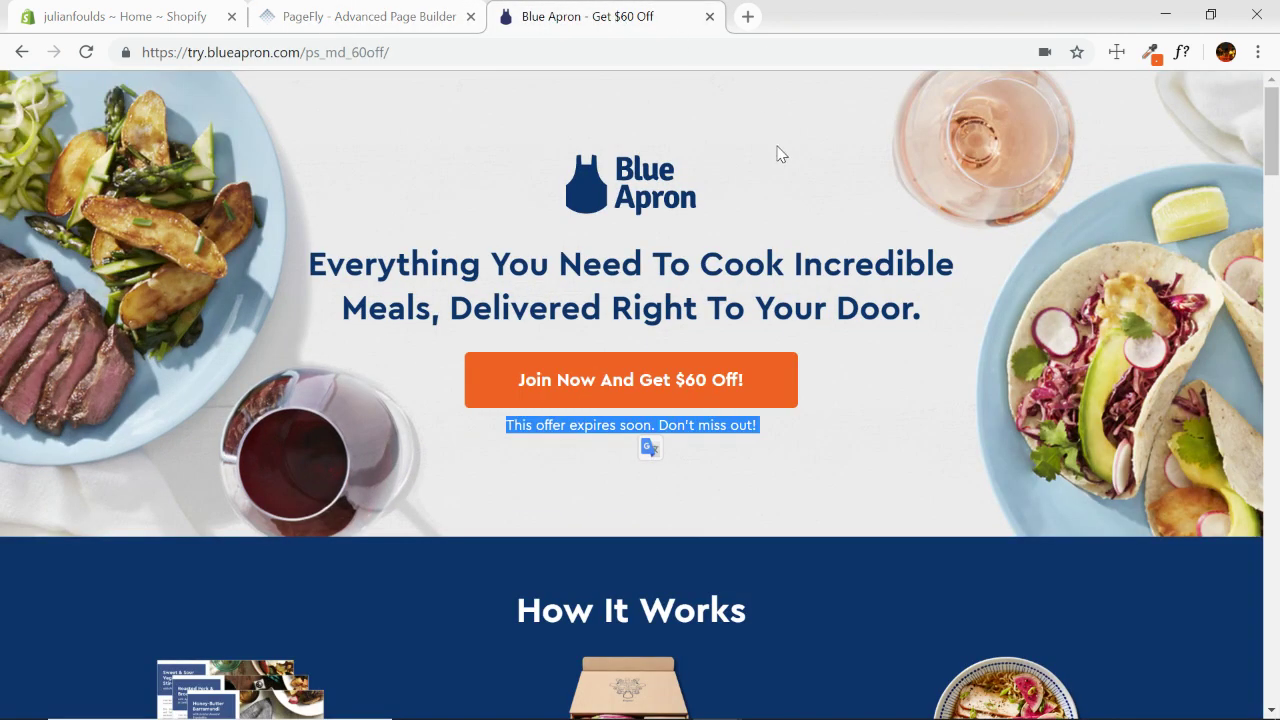
pyautogui.scroll(-1, 463, 349)
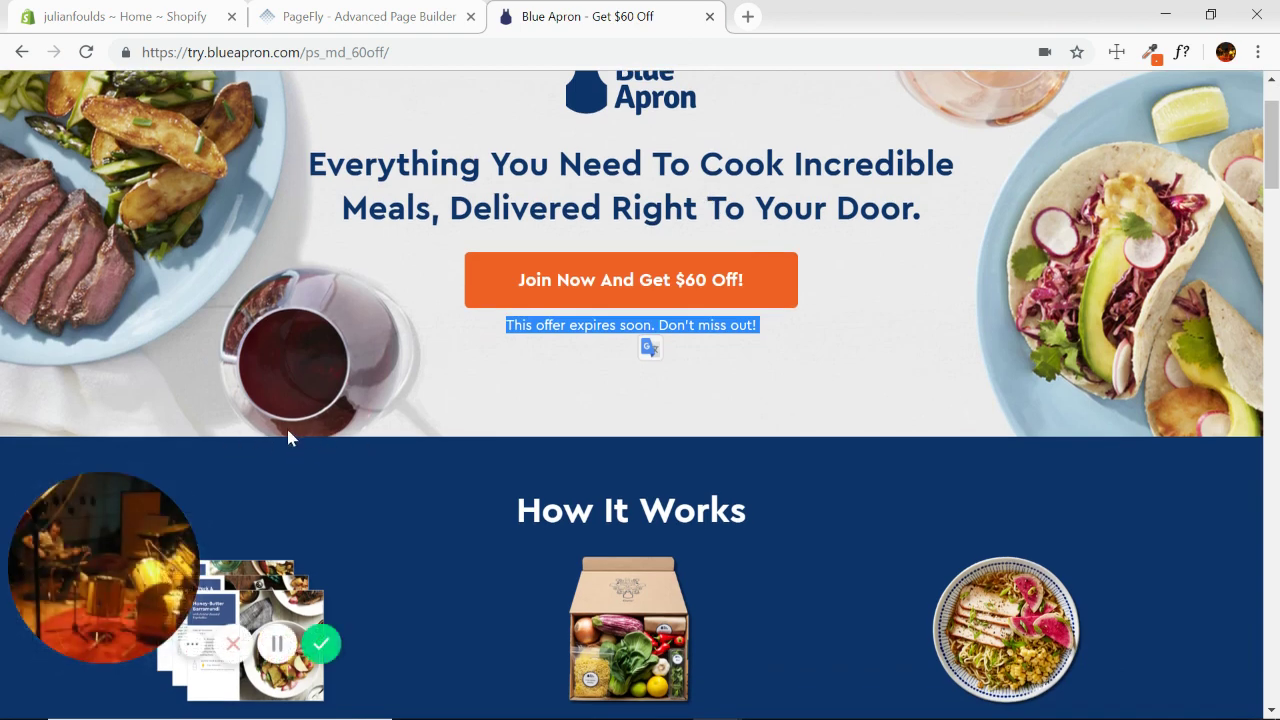
pyautogui.scroll(1, 288, 435)
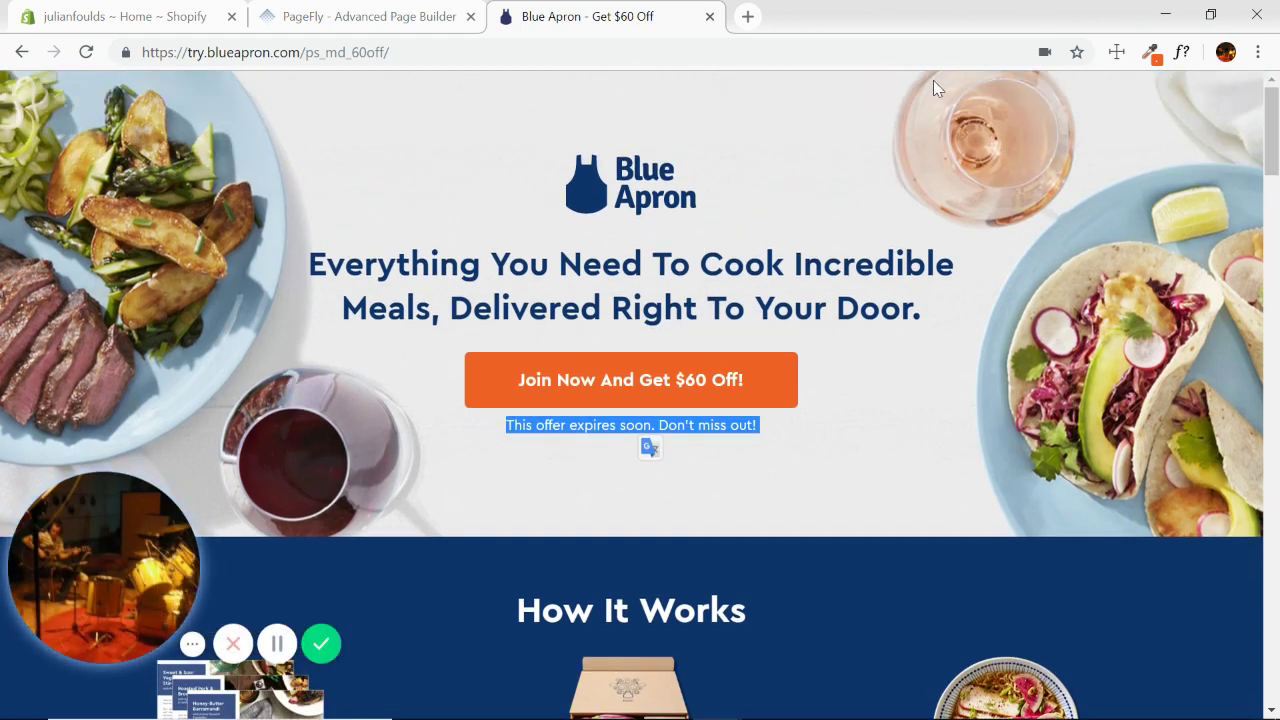
pyautogui.click(391, 18)
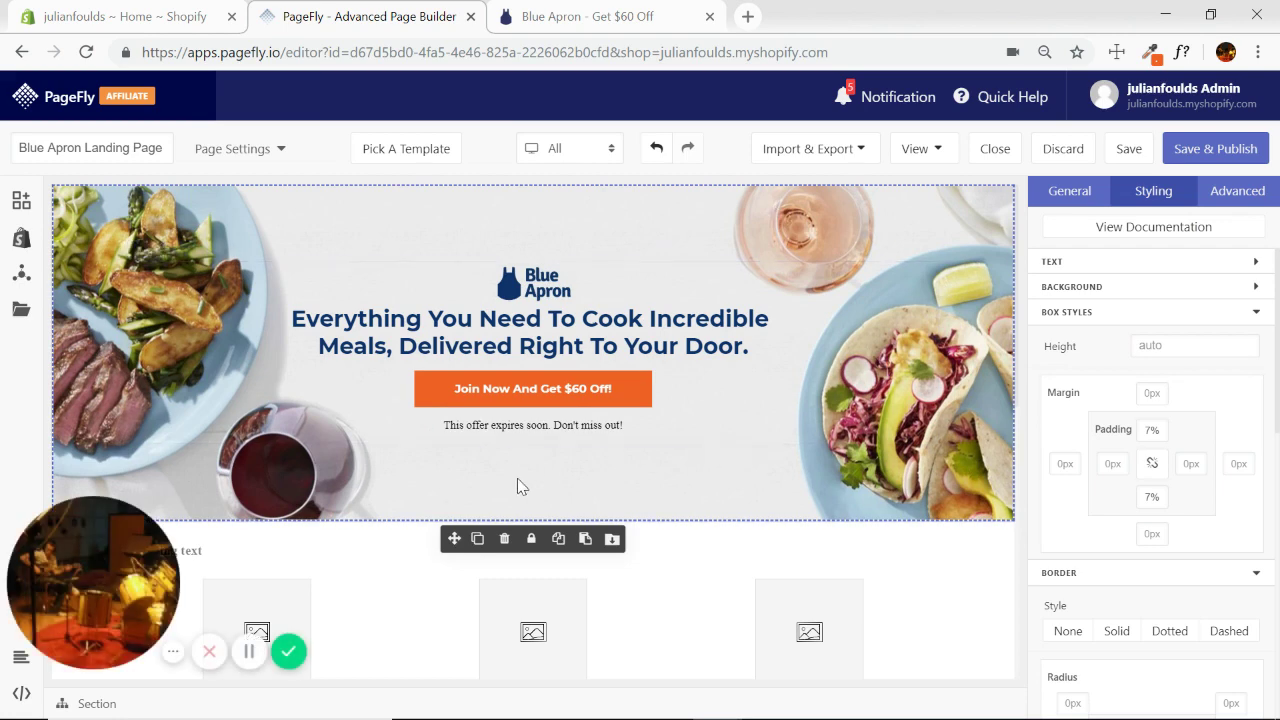
# Try the Blue Apron logo at Medium 300px, then return it to Small 120px.
pyautogui.click(522, 283)
pyautogui.click(1073, 192)
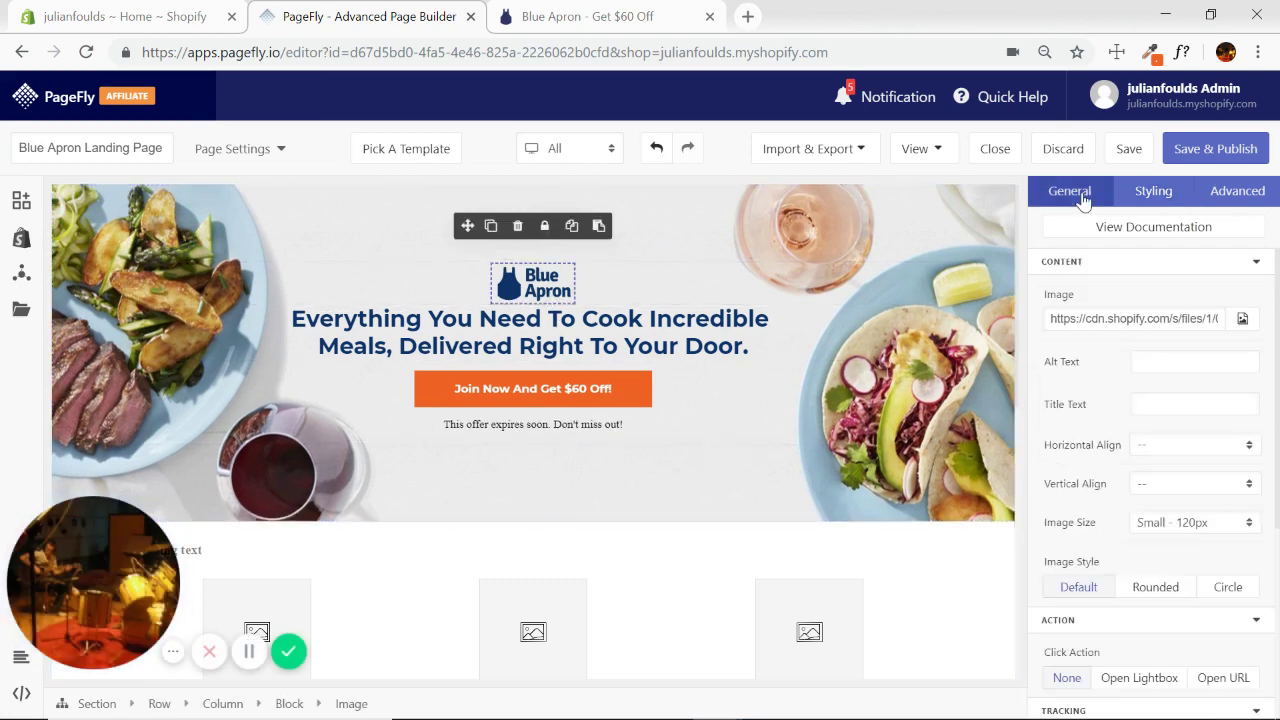
pyautogui.click(1245, 524)
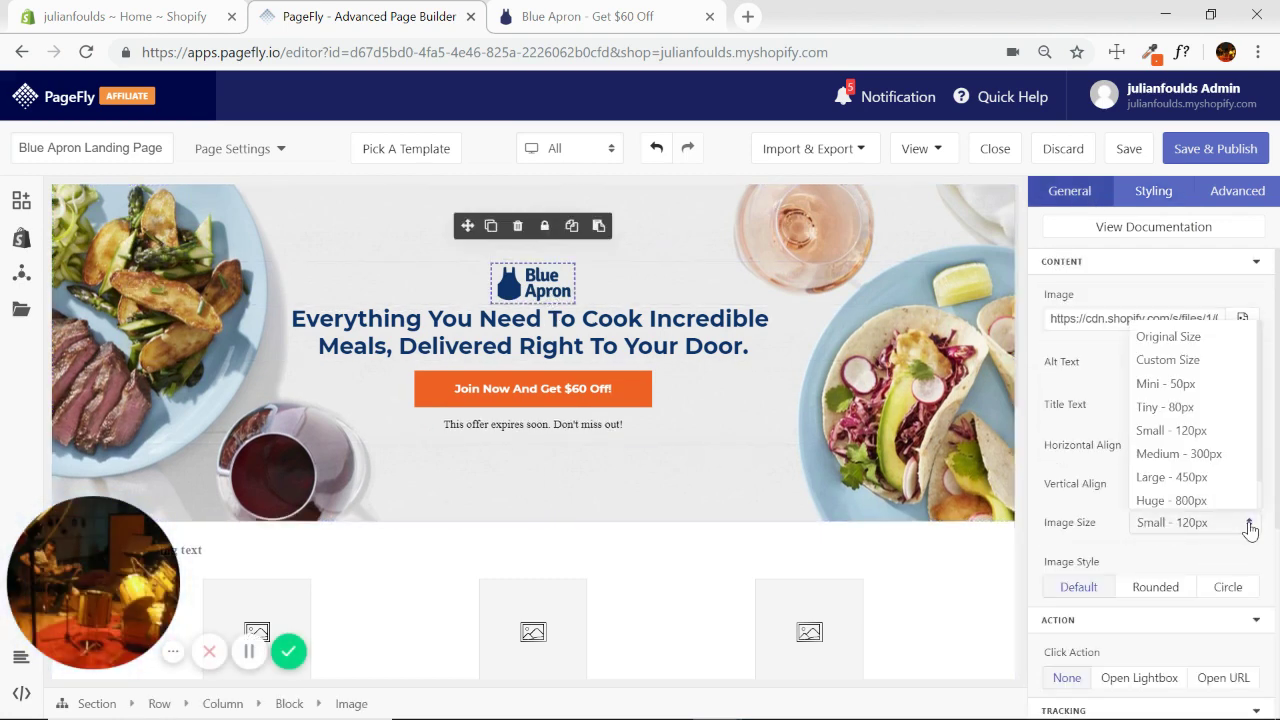
pyautogui.click(1166, 455)
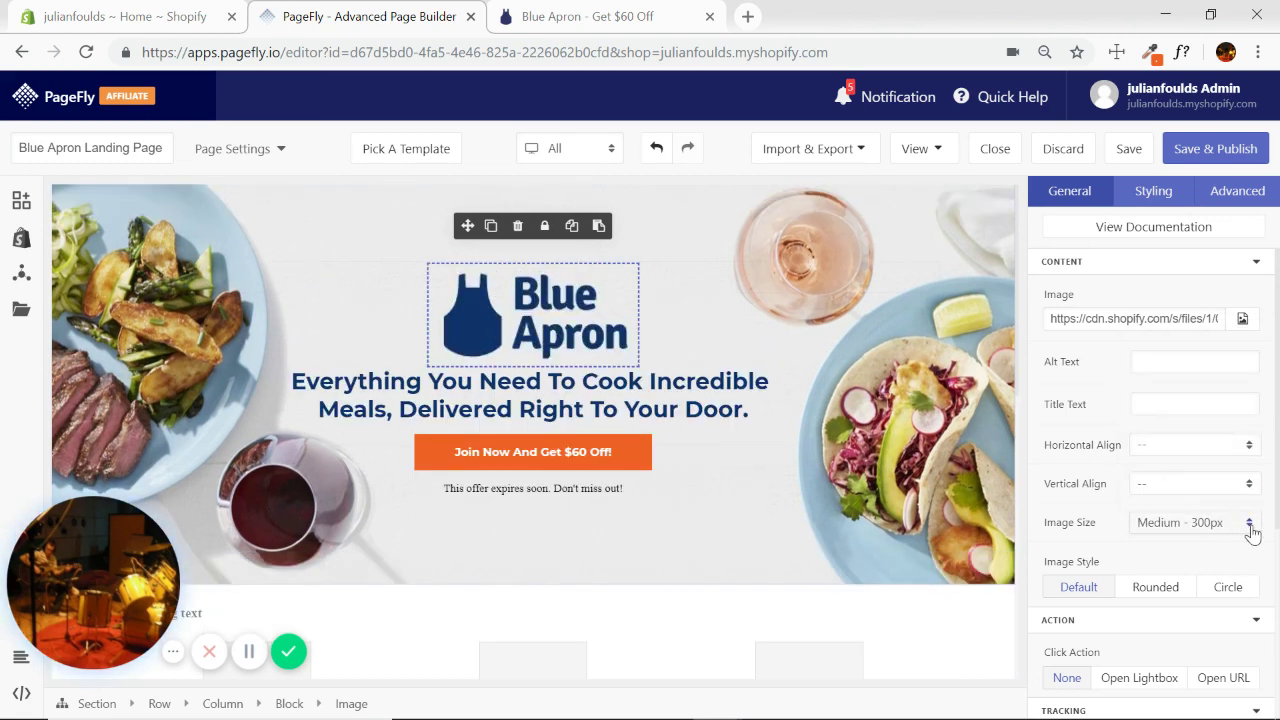
pyautogui.click(1249, 525)
pyautogui.click(1171, 430)
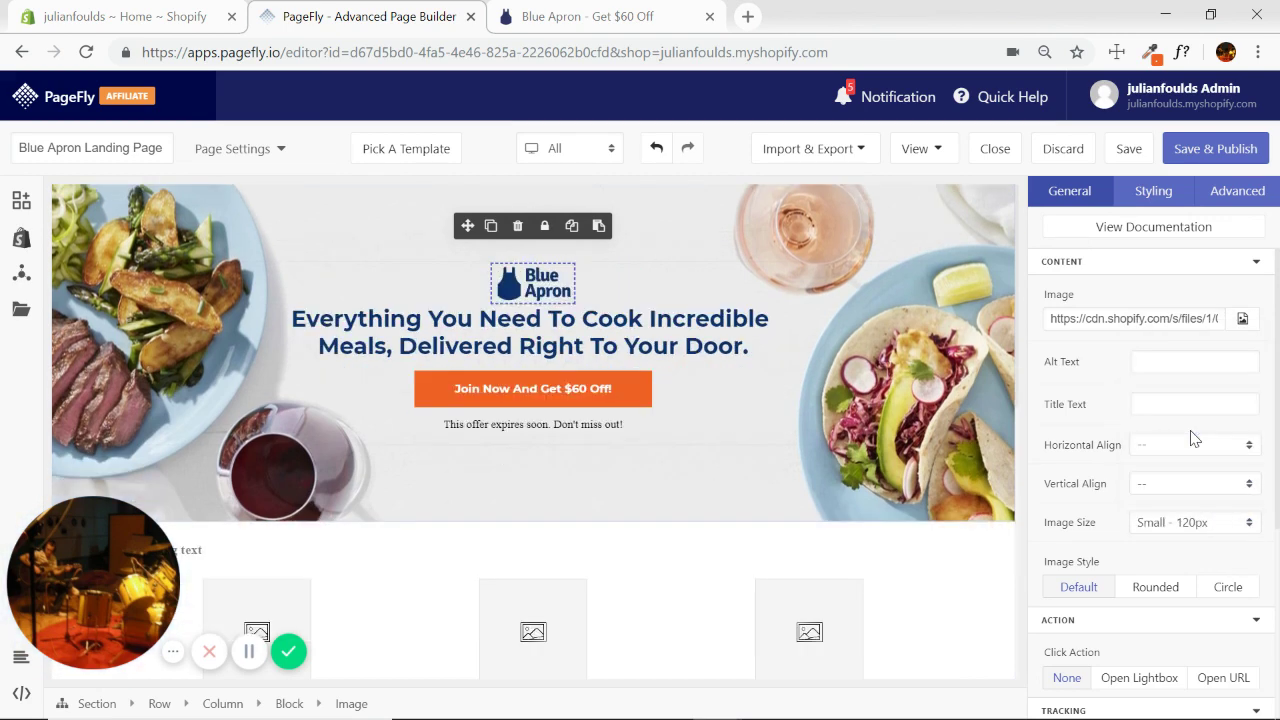
# Switch the logo to Custom Size with a width of 170px.
pyautogui.click(1248, 528)
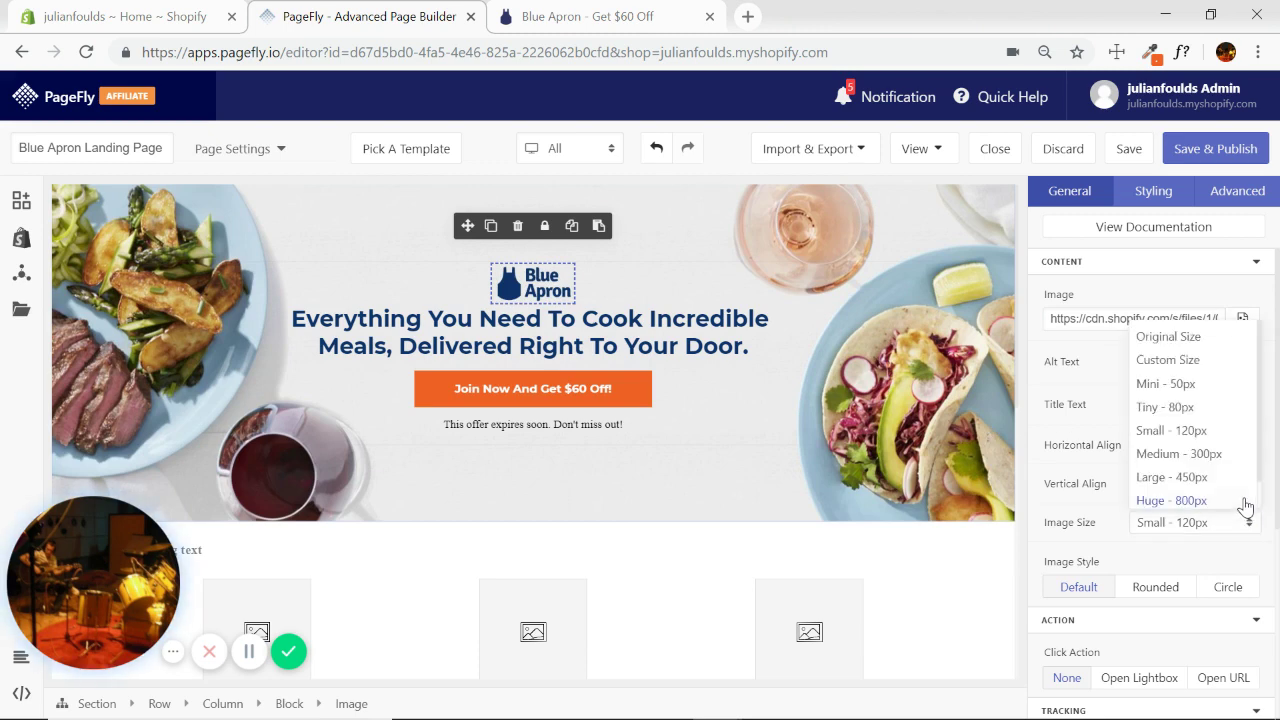
pyautogui.click(1182, 362)
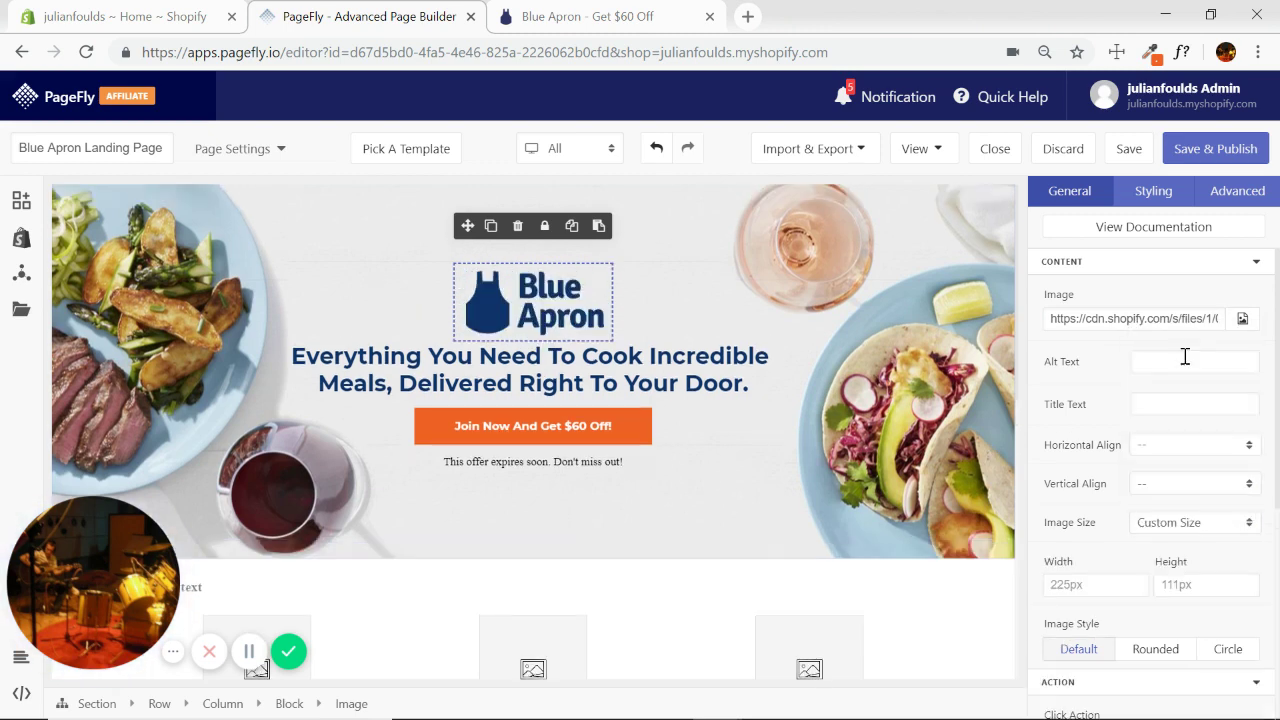
pyautogui.scroll(-2, 1183, 459)
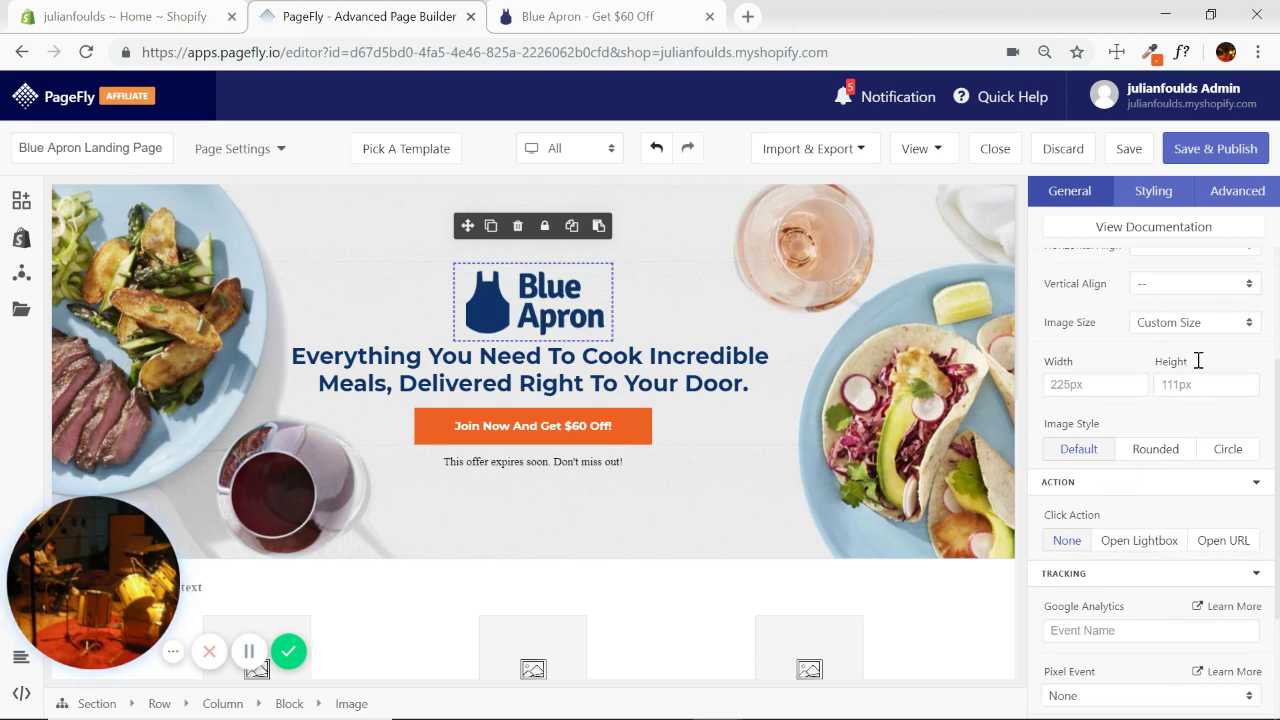
pyautogui.click(1248, 323)
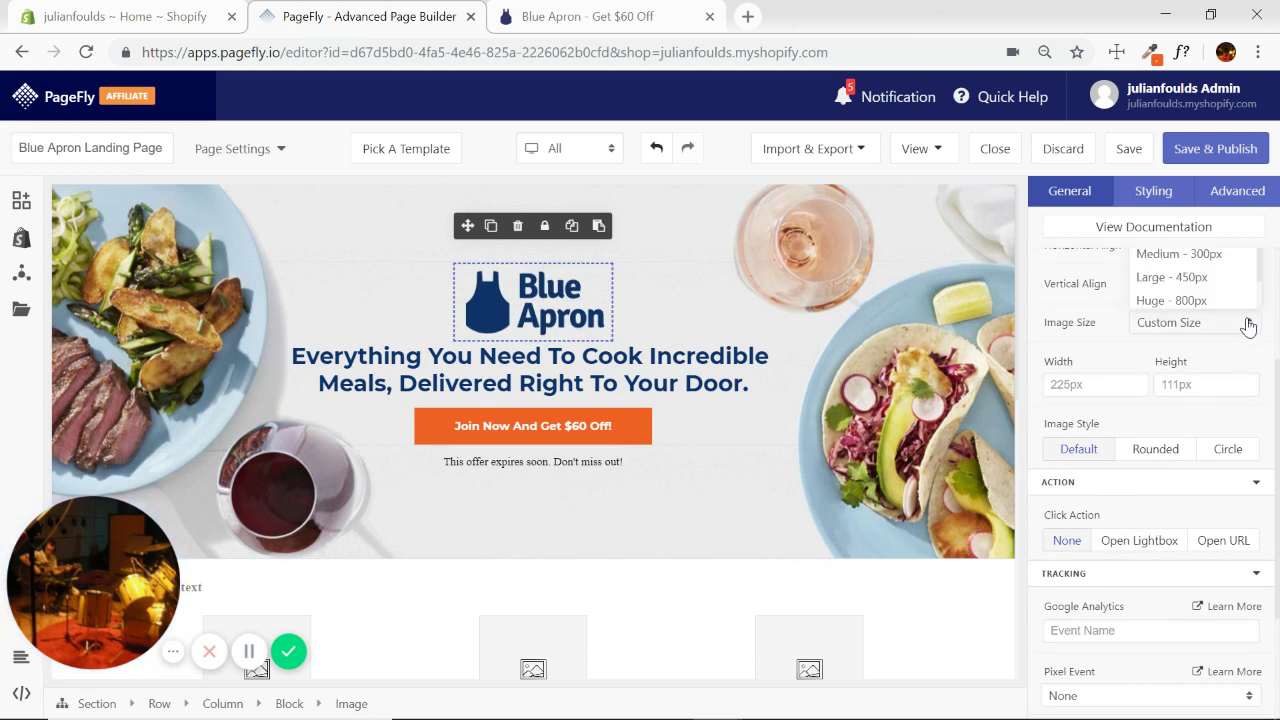
pyautogui.click(1248, 323)
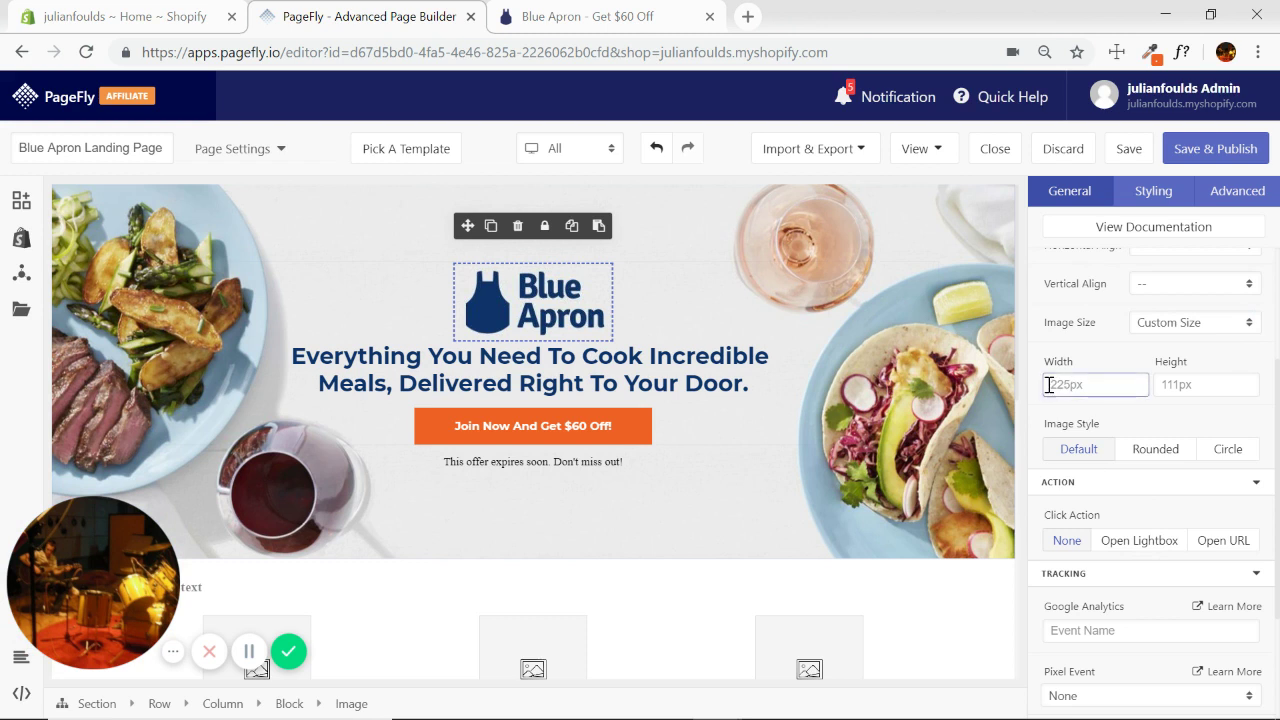
pyautogui.click(1079, 385)
pyautogui.write('150')
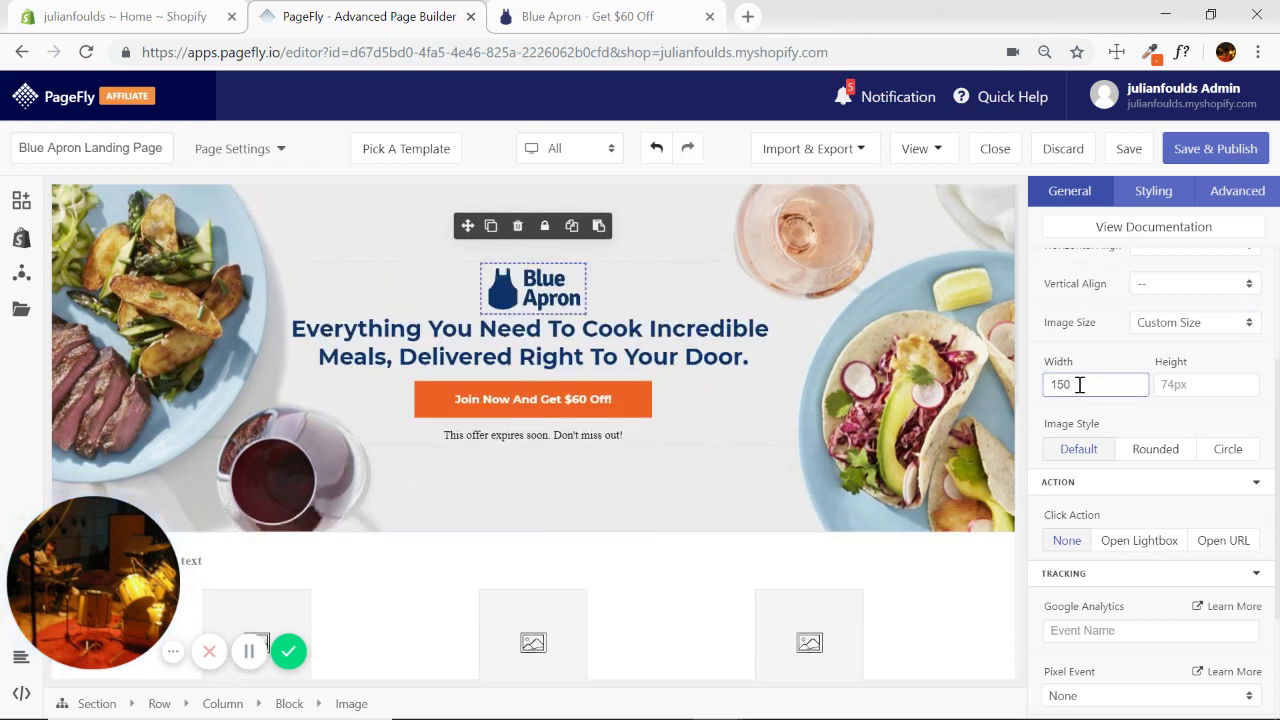
pyautogui.press('BackSpace')
pyautogui.press('BackSpace')
pyautogui.write('70')
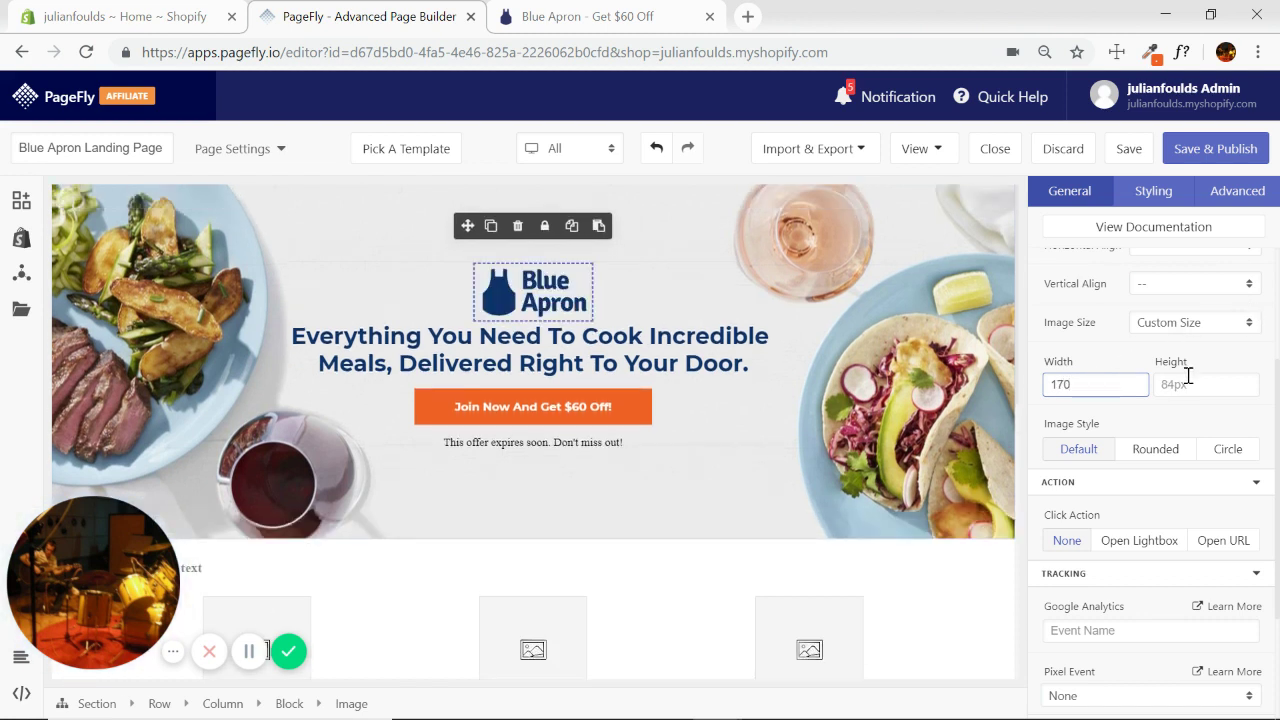
pyautogui.click(925, 362)
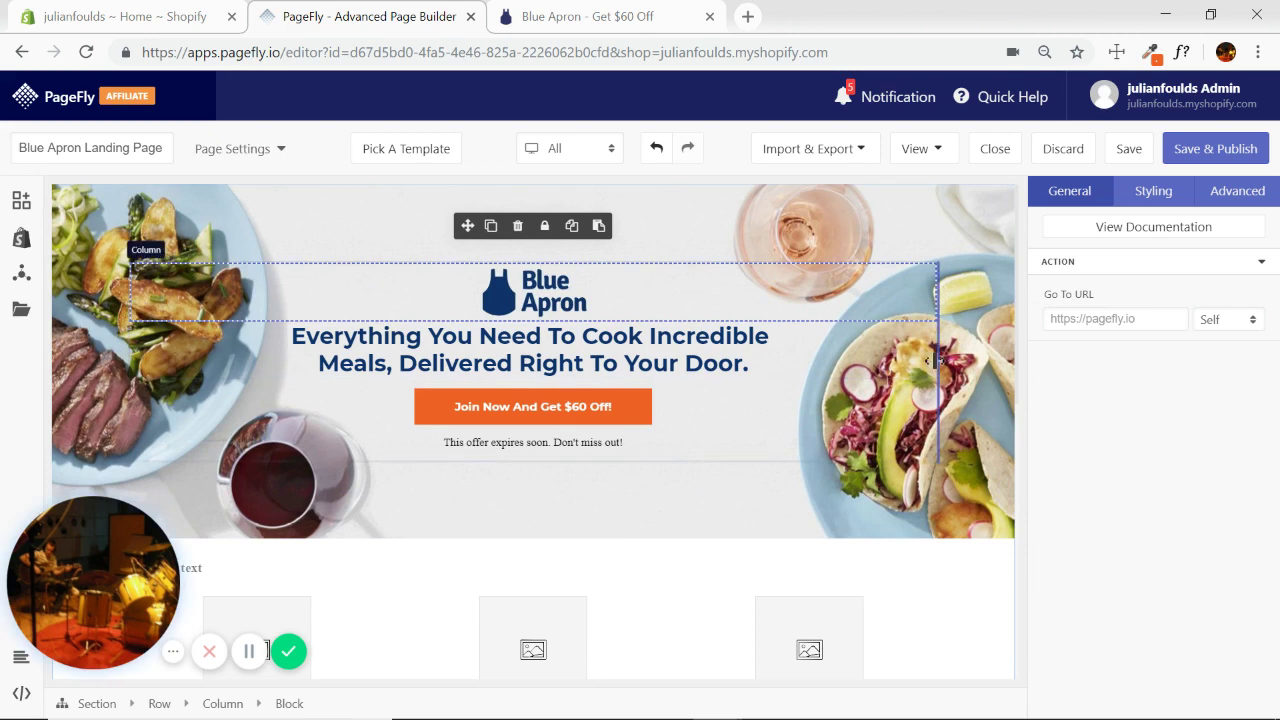
pyautogui.click(959, 333)
# Give the logo's block a 1% bottom padding in Box Styles.
pyautogui.click(645, 20)
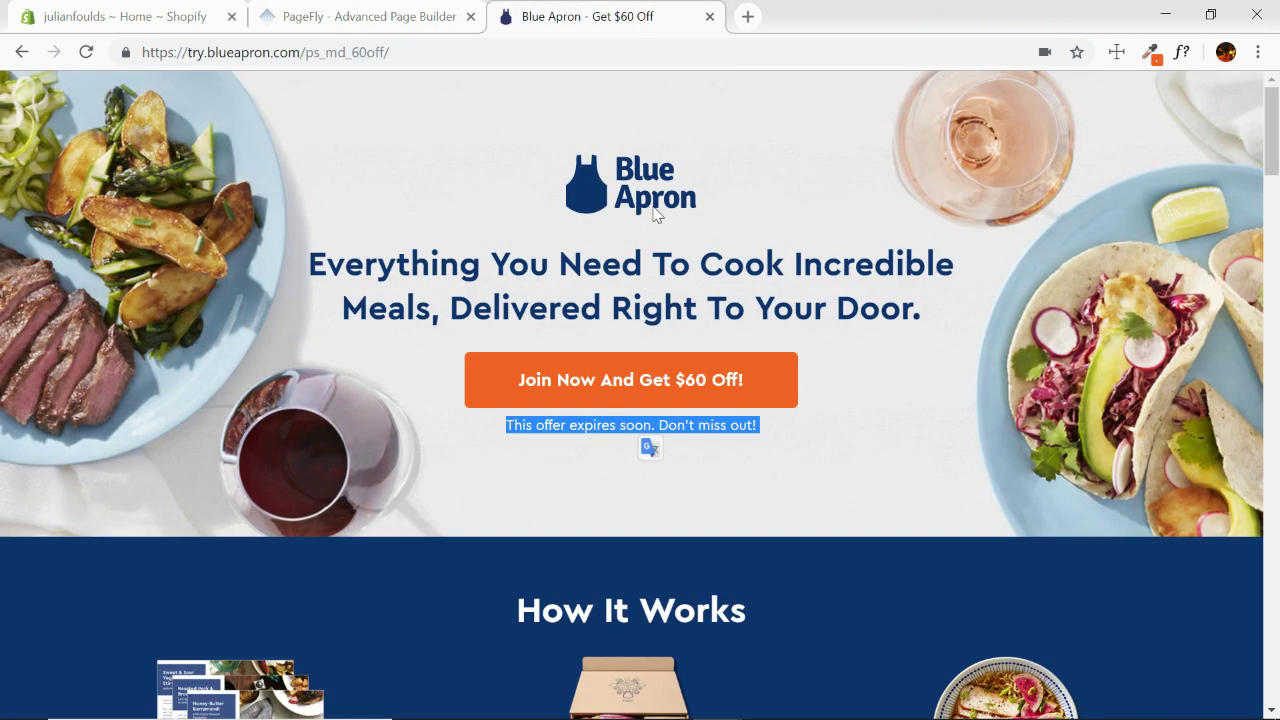
pyautogui.click(407, 22)
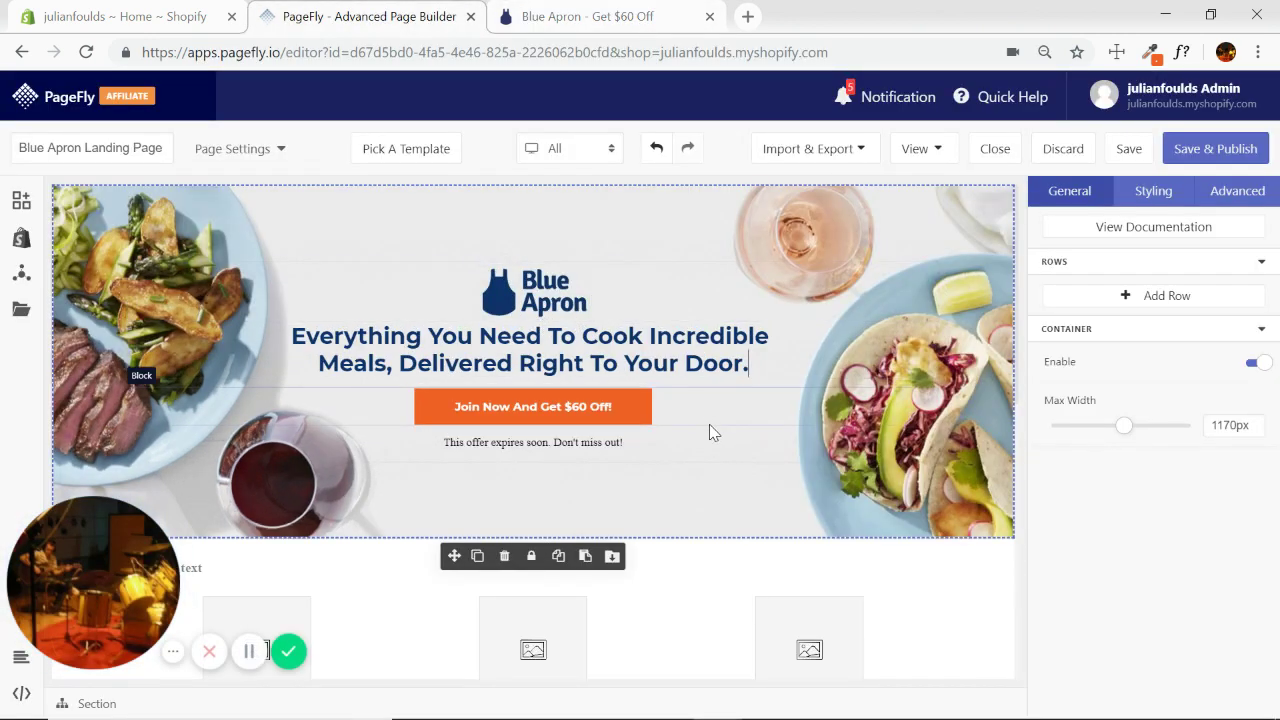
pyautogui.click(638, 294)
pyautogui.click(1150, 191)
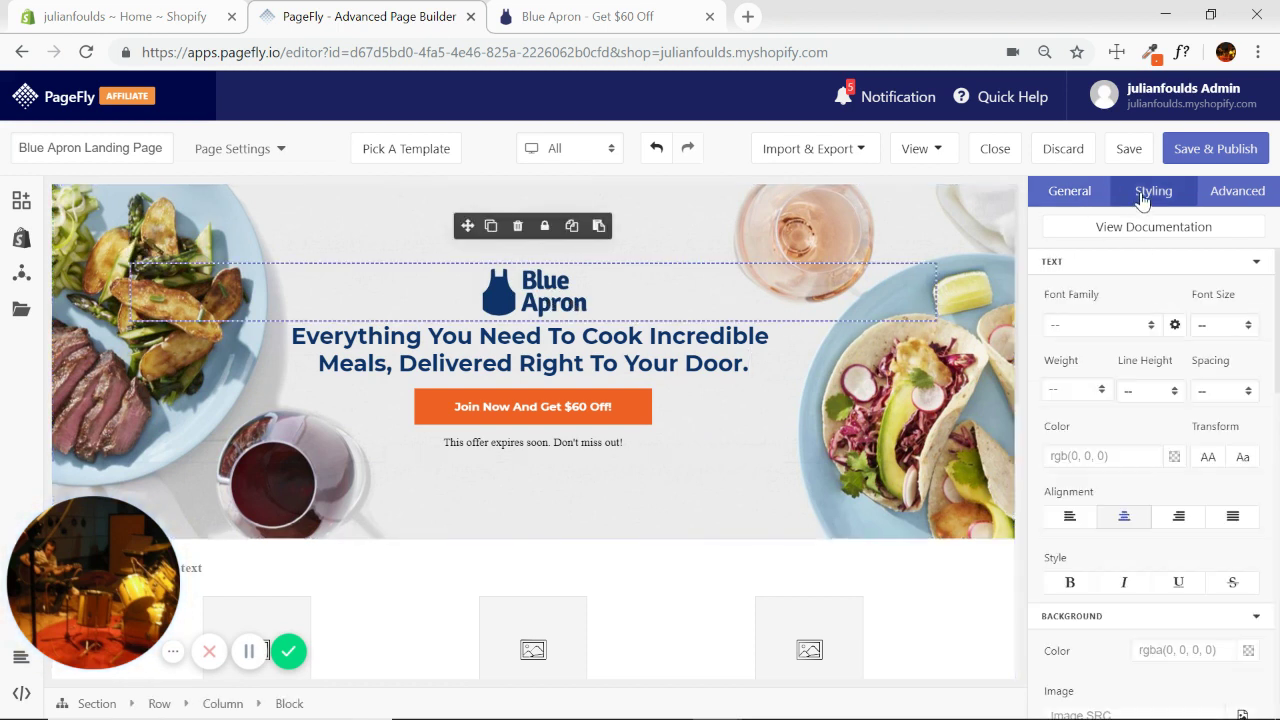
pyautogui.click(1256, 261)
pyautogui.click(1257, 288)
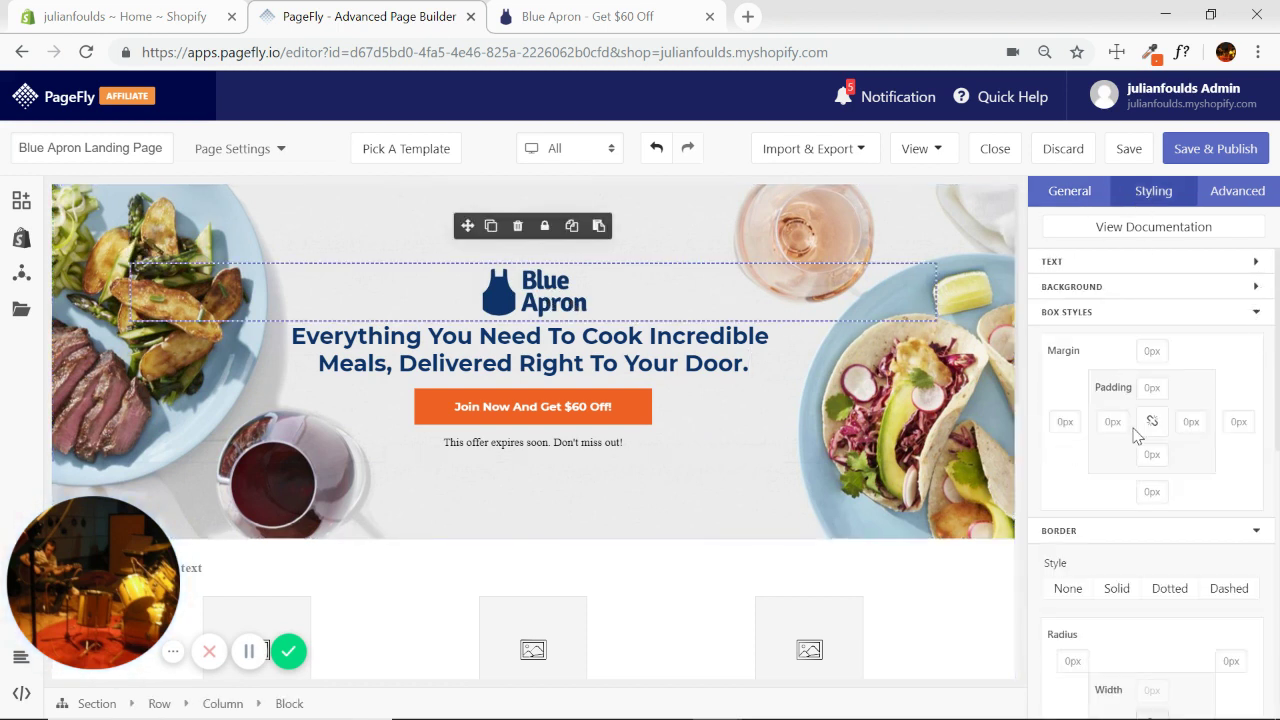
pyautogui.write('2%')
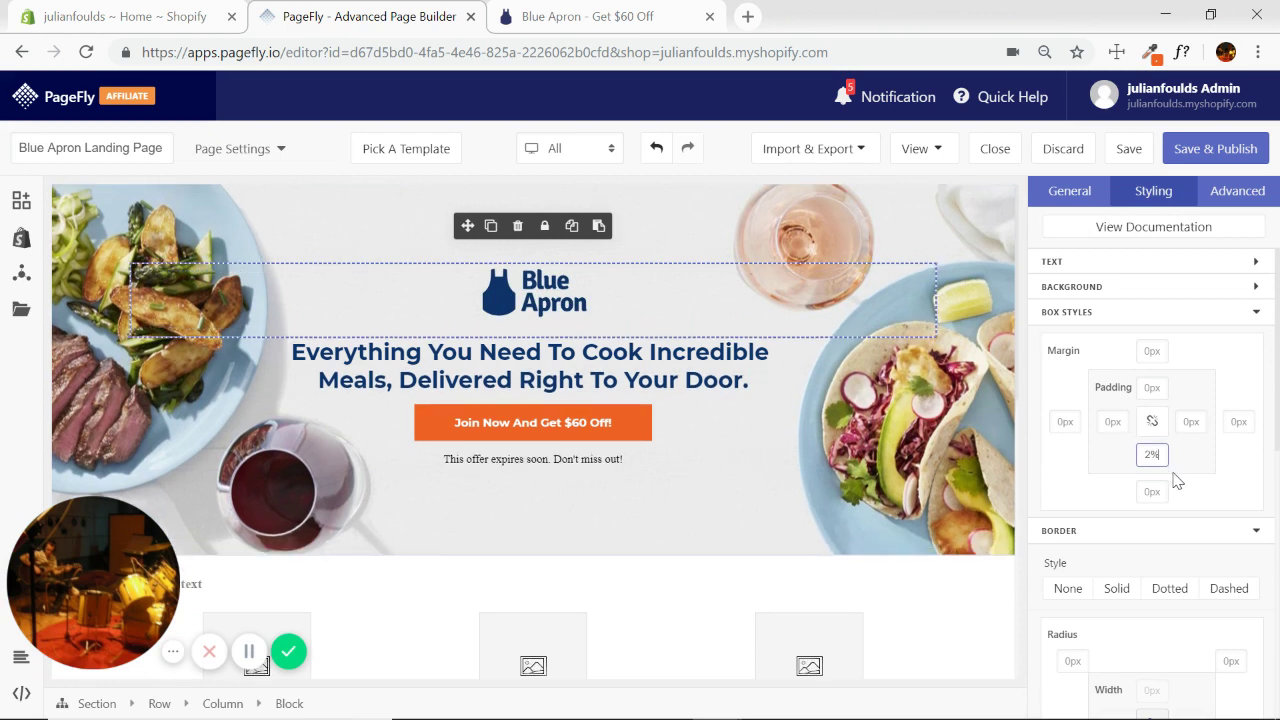
pyautogui.press('BackSpace')
pyautogui.press('BackSpace')
pyautogui.write('1%')
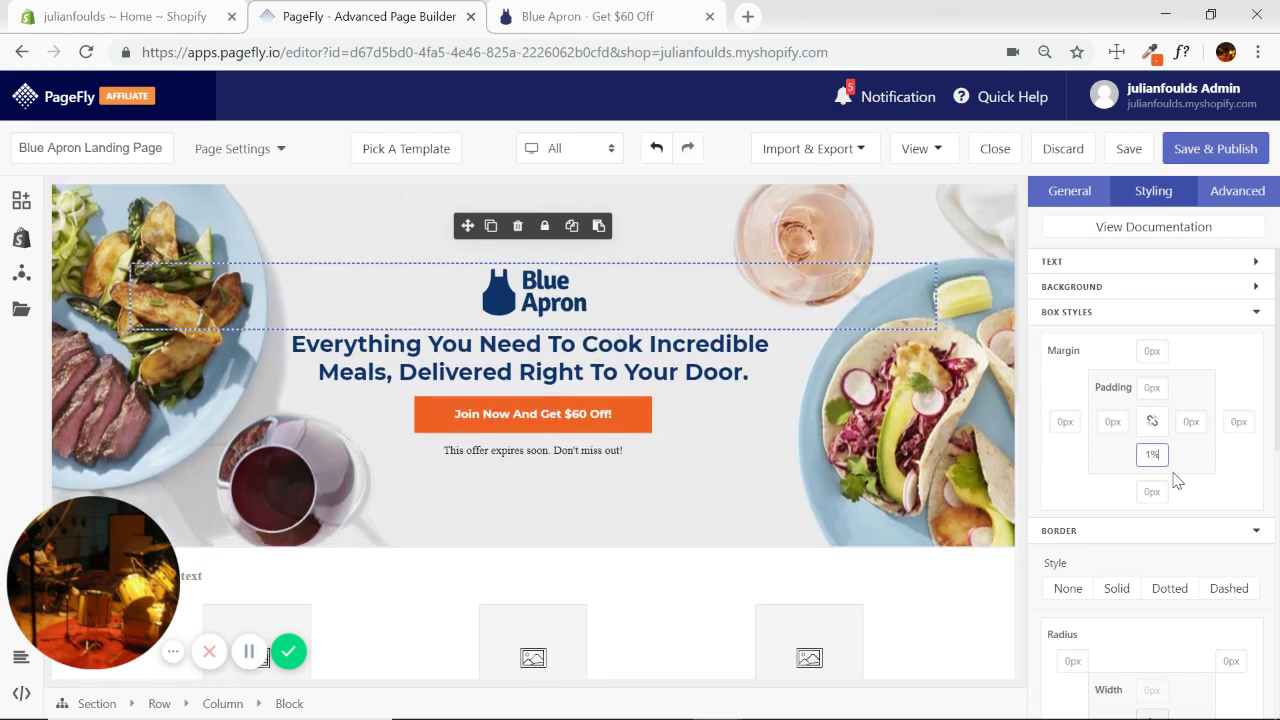
pyautogui.click(980, 335)
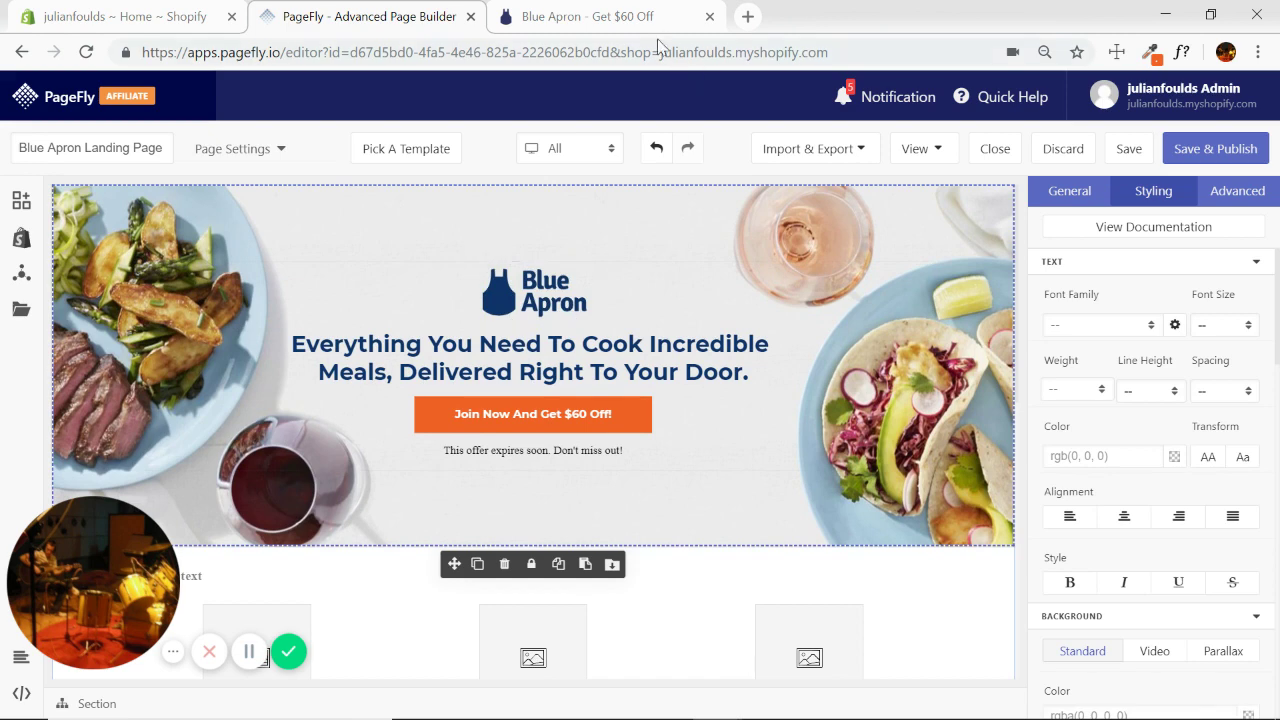
# Change the font of 'This offer expires soon. Don't miss out!' to Montserrat.
pyautogui.click(640, 16)
pyautogui.click(391, 17)
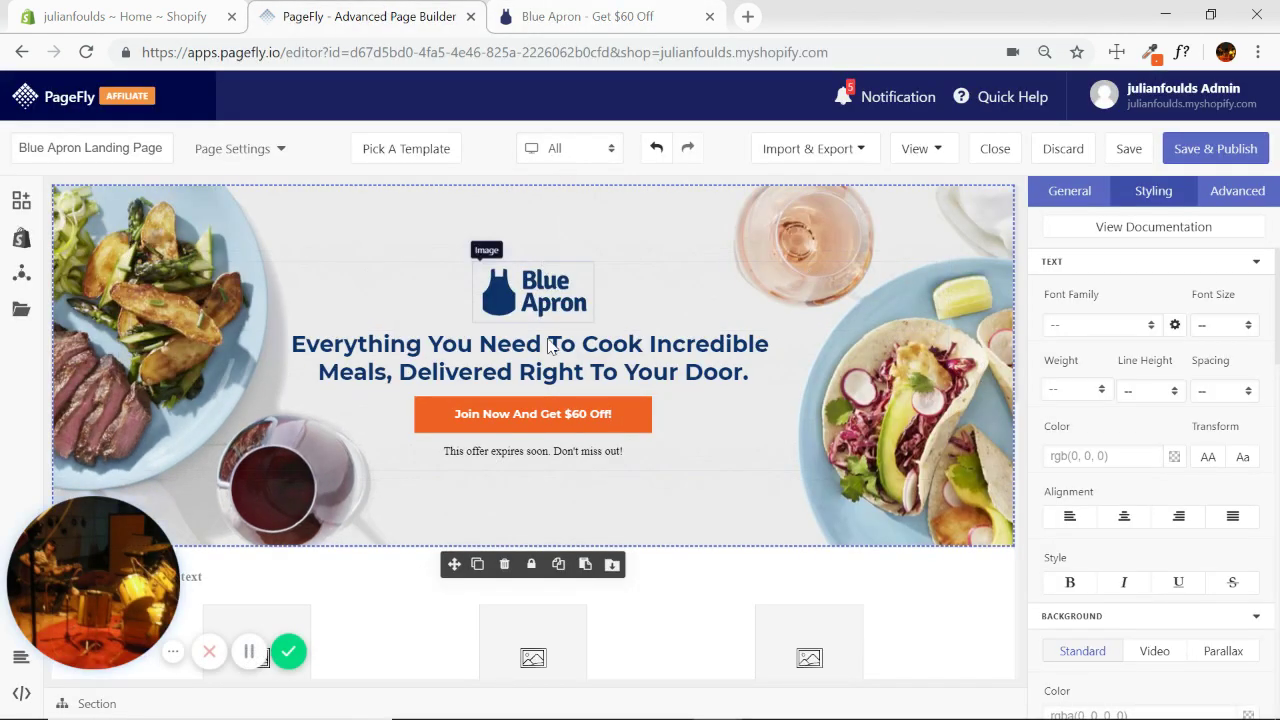
pyautogui.click(571, 450)
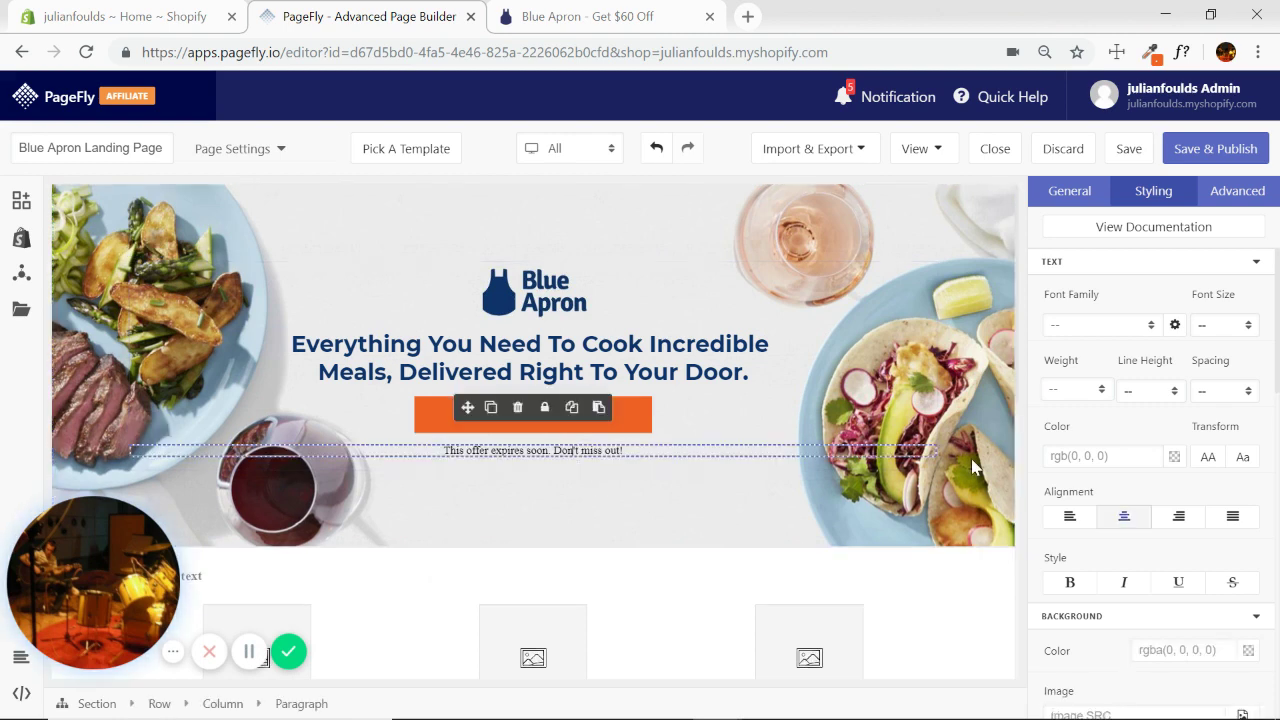
pyautogui.click(1100, 325)
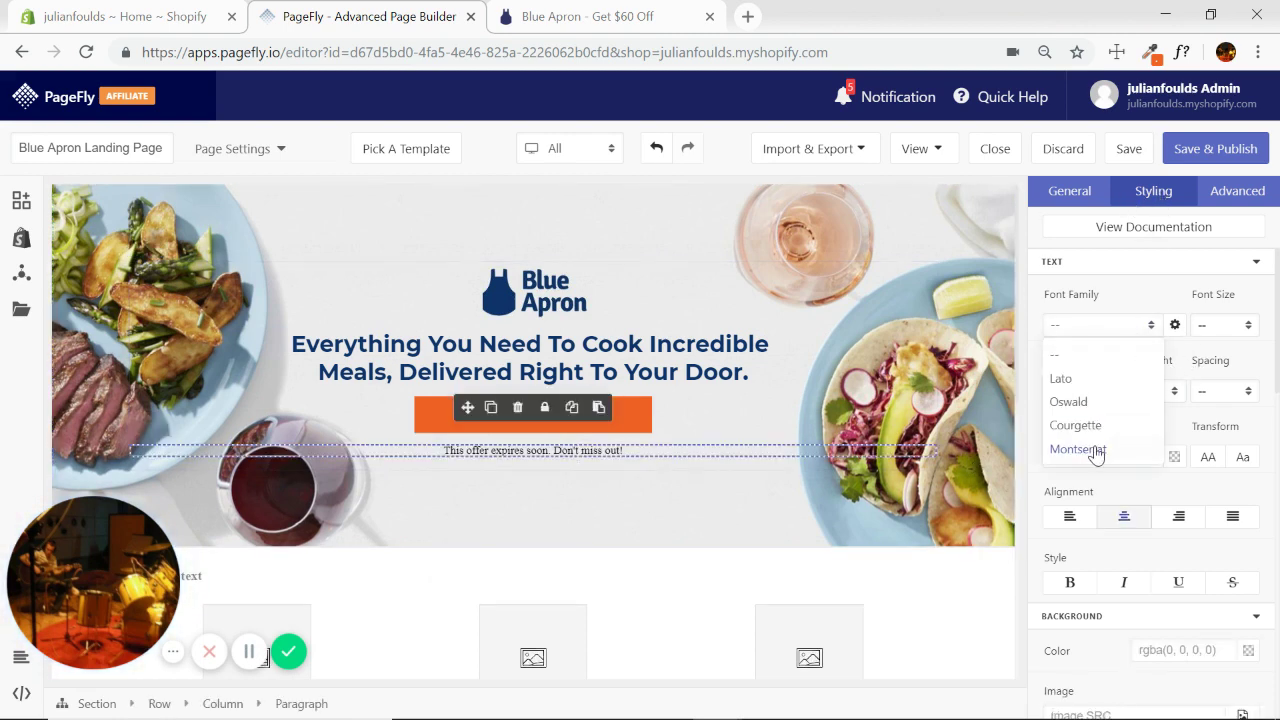
pyautogui.click(1094, 450)
pyautogui.click(968, 385)
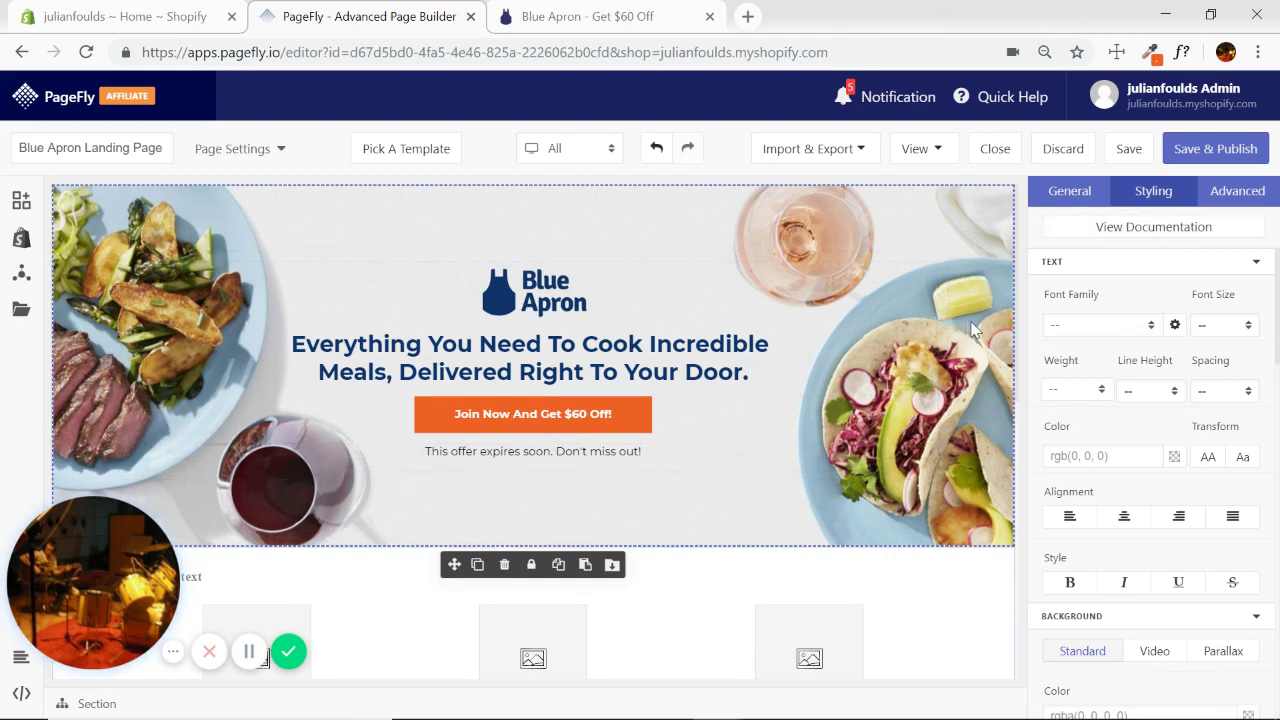
pyautogui.scroll(-3, 940, 360)
pyautogui.scroll(-1, 980, 371)
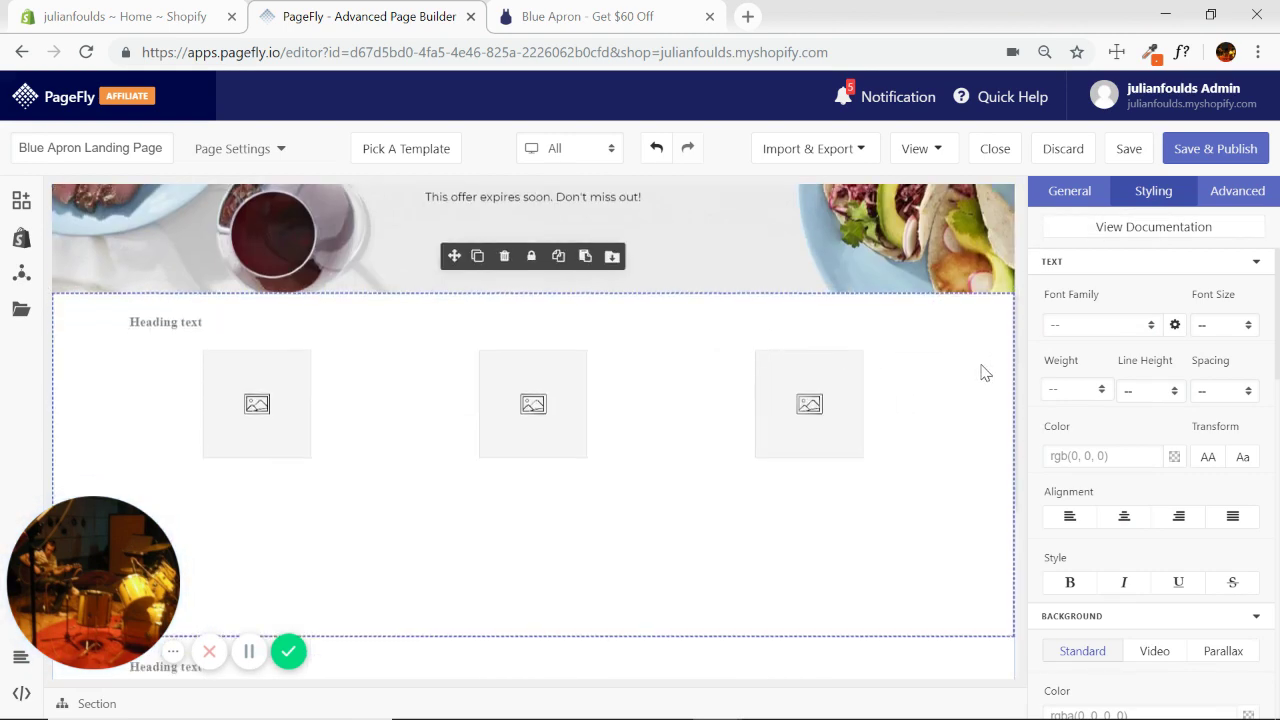
# Sample the navy #0F346C from the Blue Apron How It Works band with ColorZilla.
pyautogui.click(623, 20)
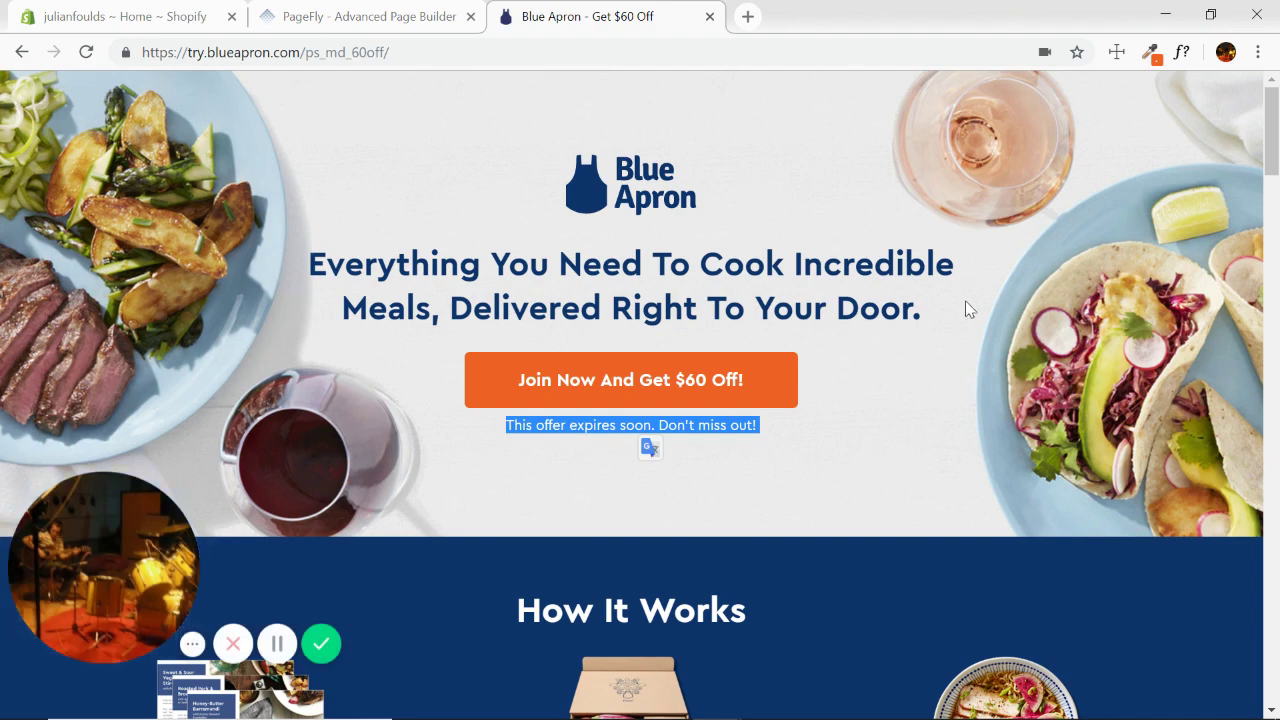
pyautogui.click(978, 432)
pyautogui.scroll(-3, 623, 480)
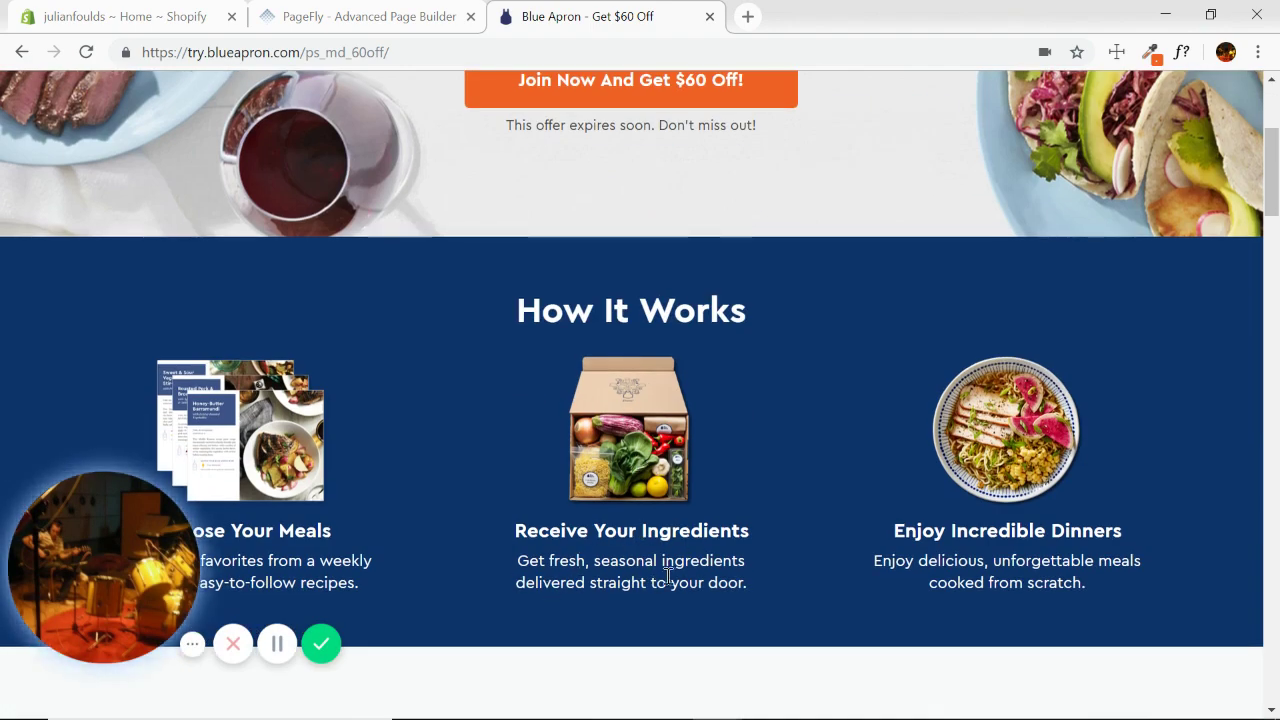
pyautogui.scroll(3, 876, 419)
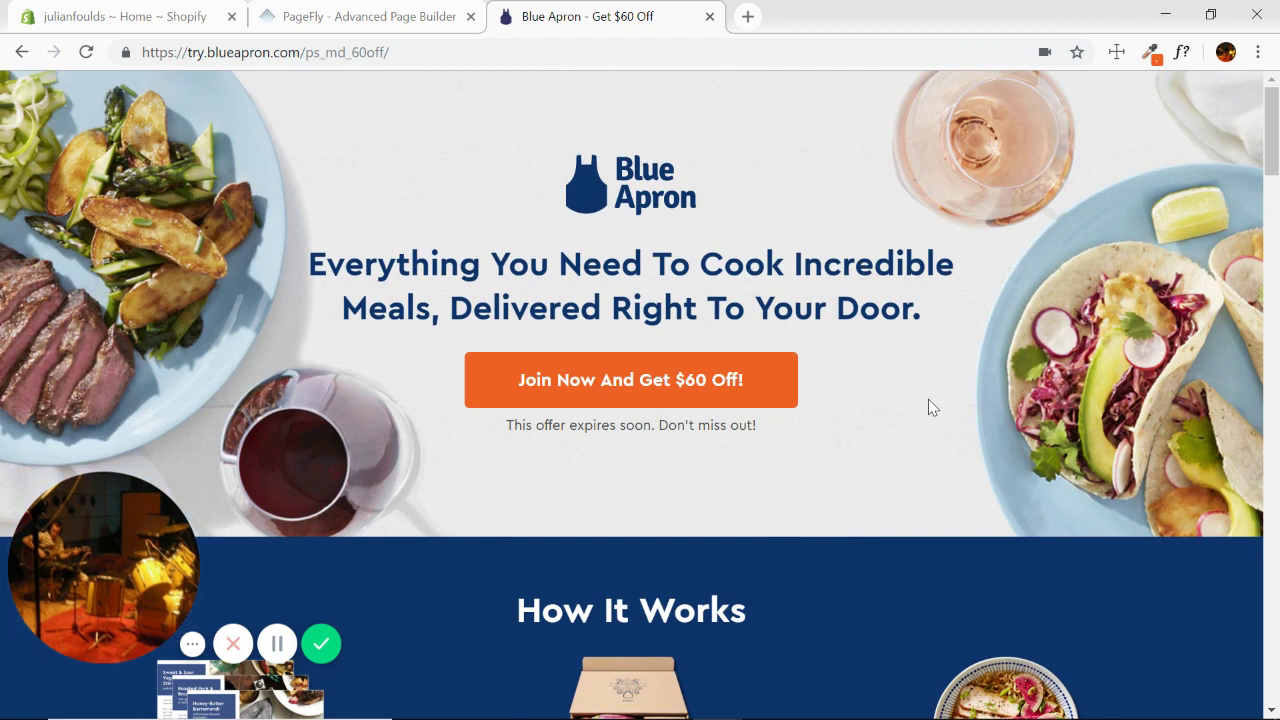
pyautogui.click(1153, 55)
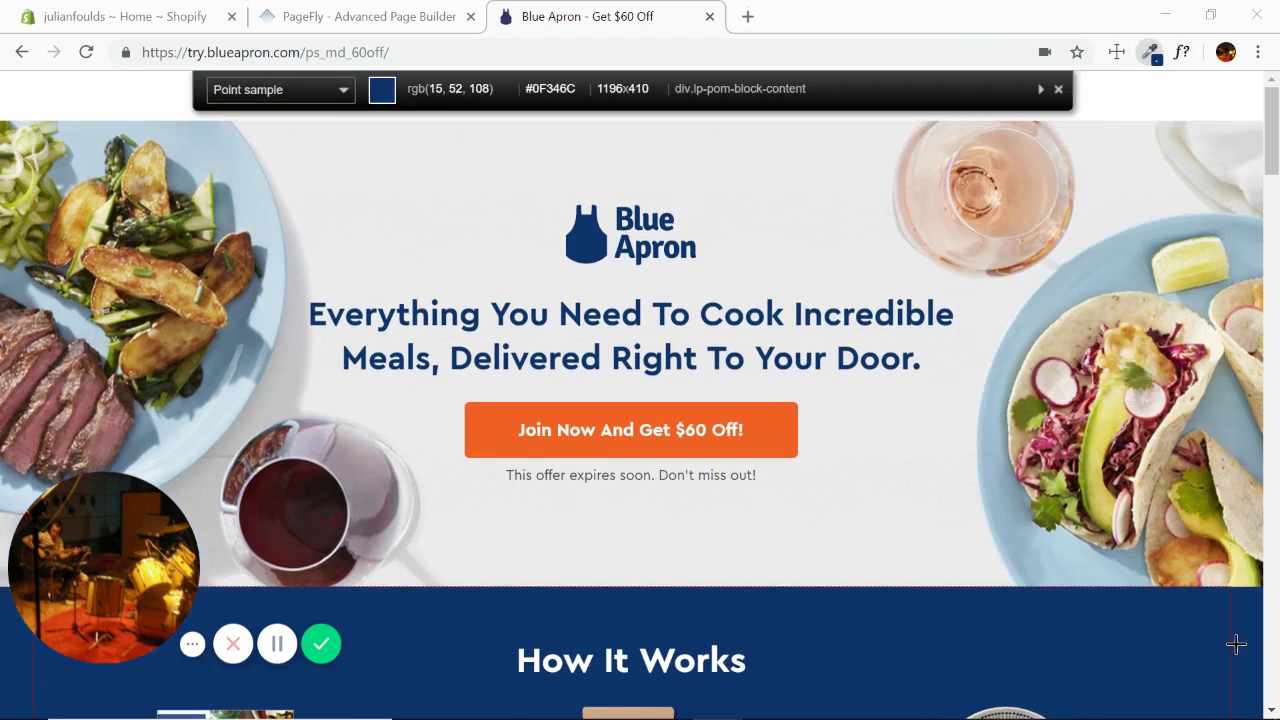
pyautogui.click(1248, 641)
pyautogui.click(360, 16)
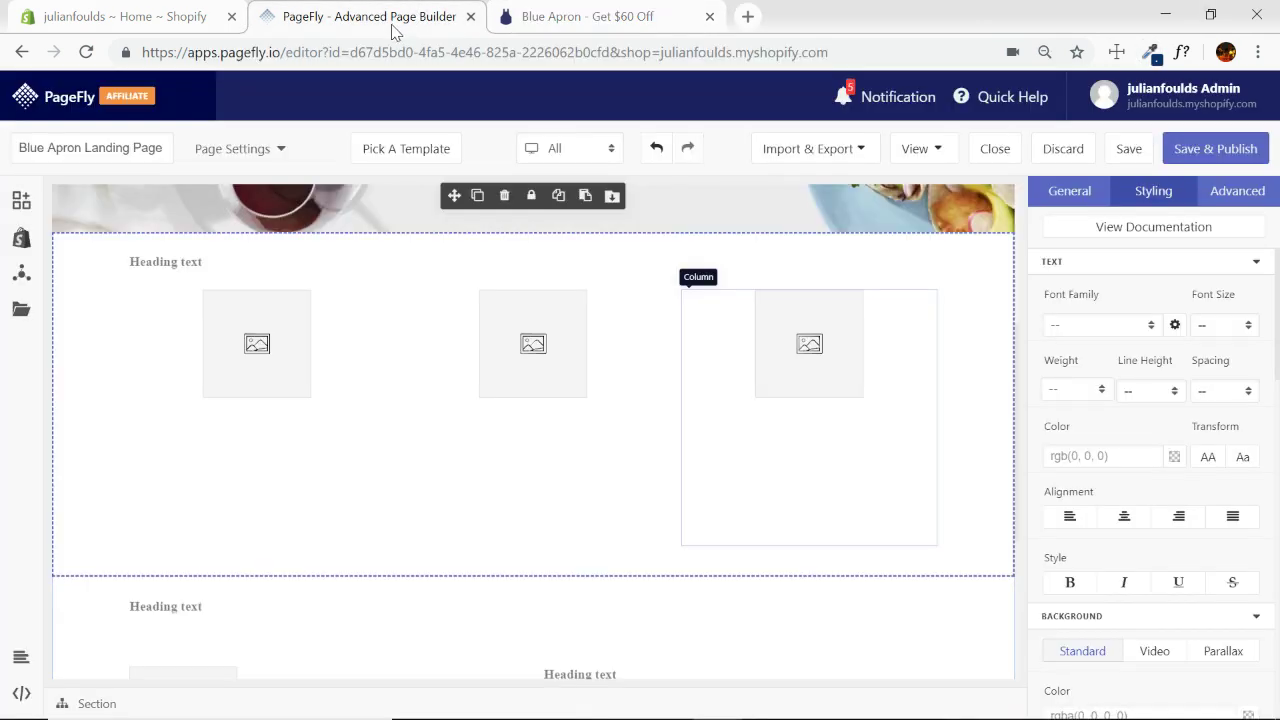
# Paste #0F346C as the three-column section's background colour.
pyautogui.click(1078, 203)
pyautogui.click(1160, 194)
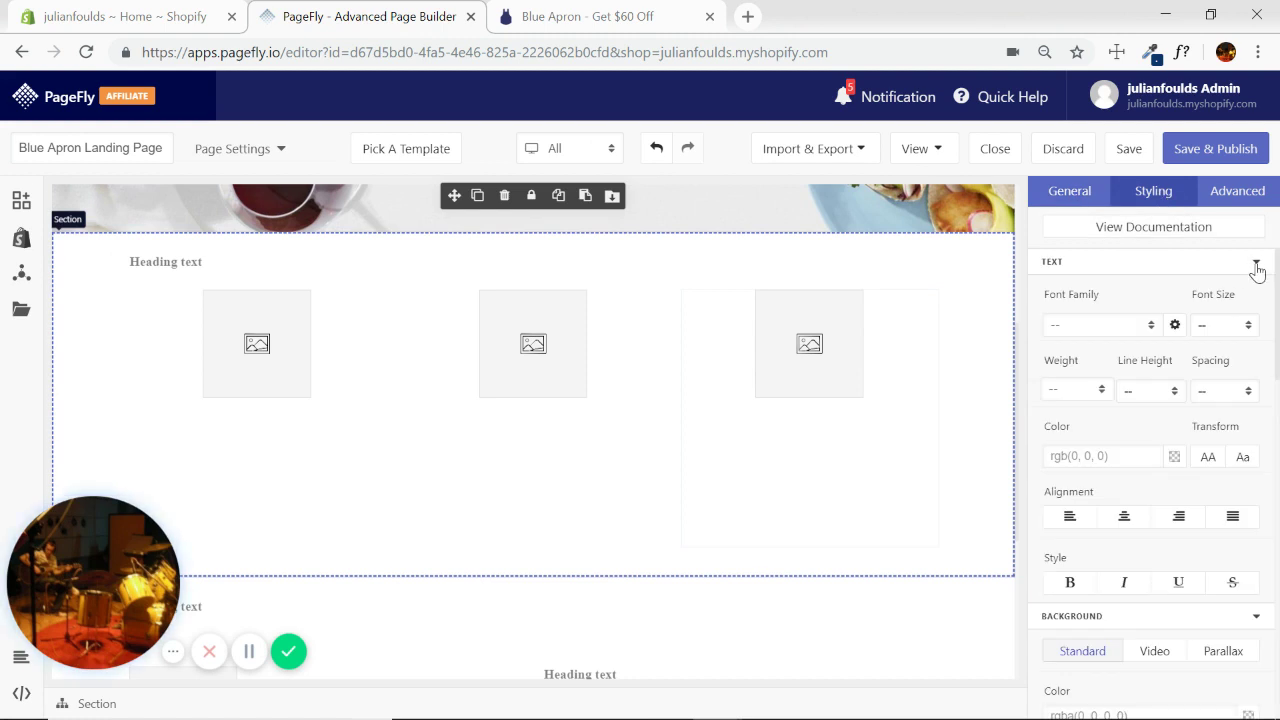
pyautogui.click(1255, 262)
pyautogui.click(1122, 388)
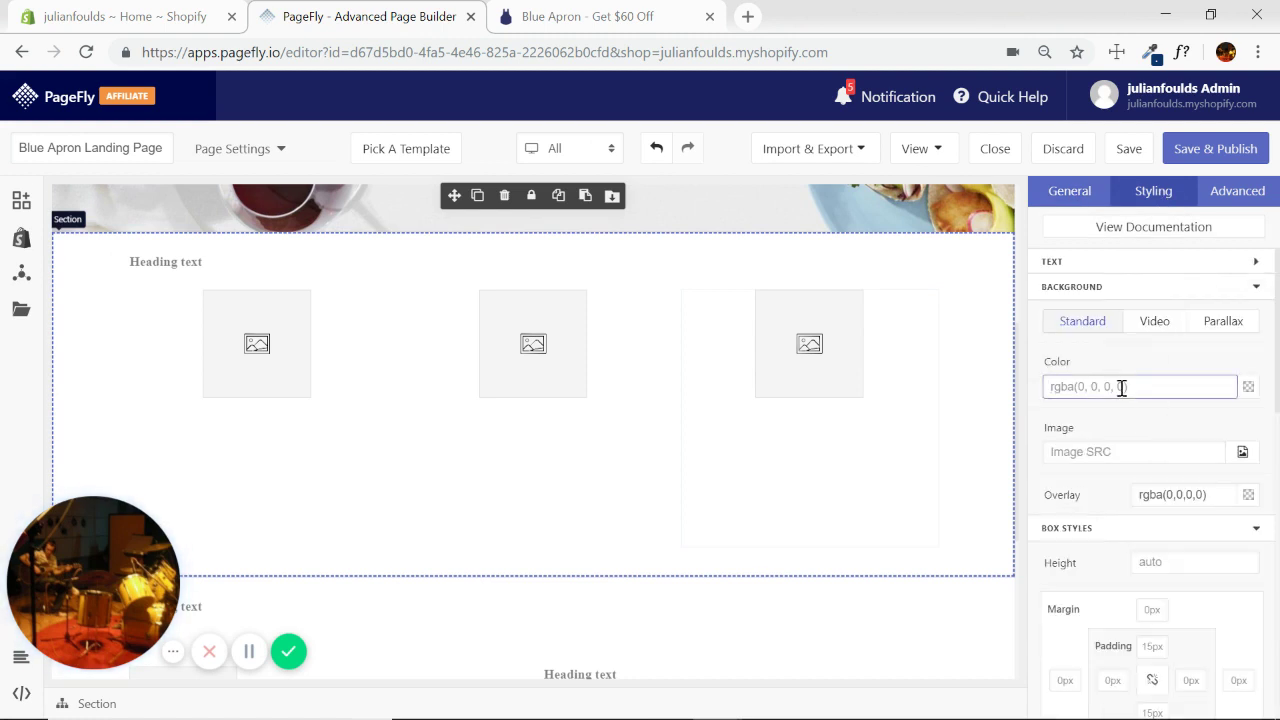
pyautogui.hotkey('ctrl', 'v')
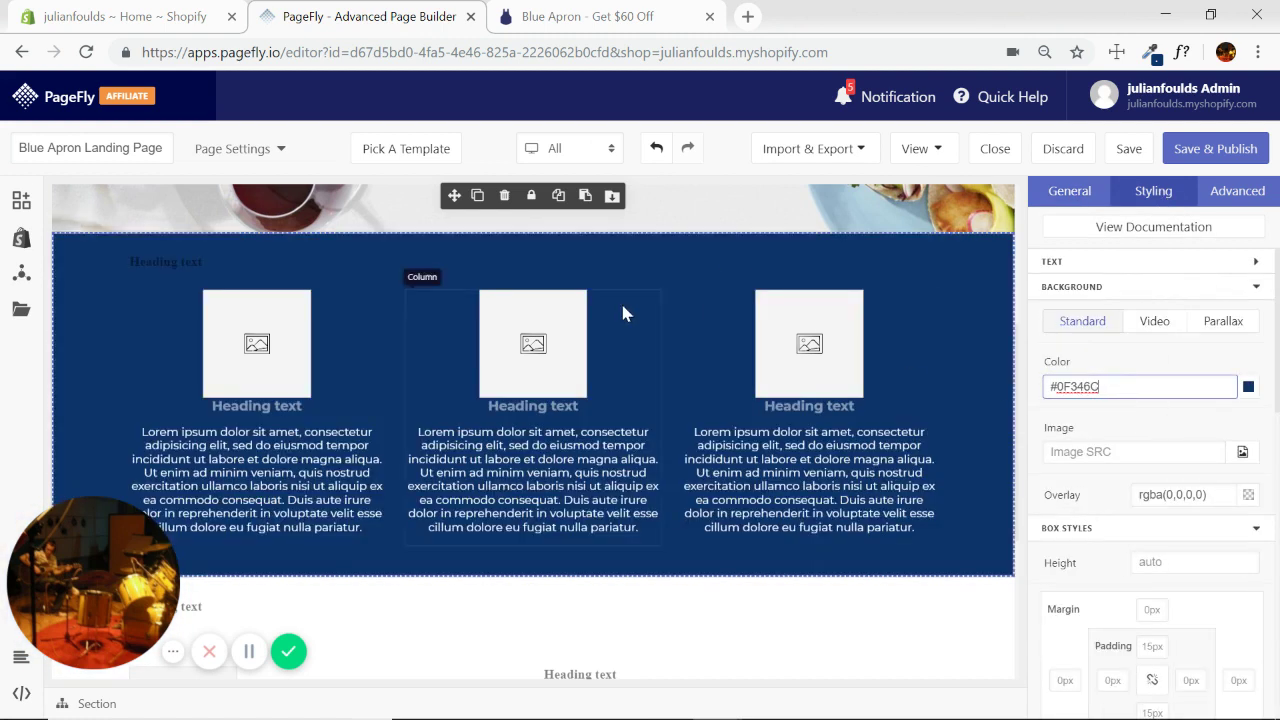
# Make the section's top heading text white.
pyautogui.click(222, 256)
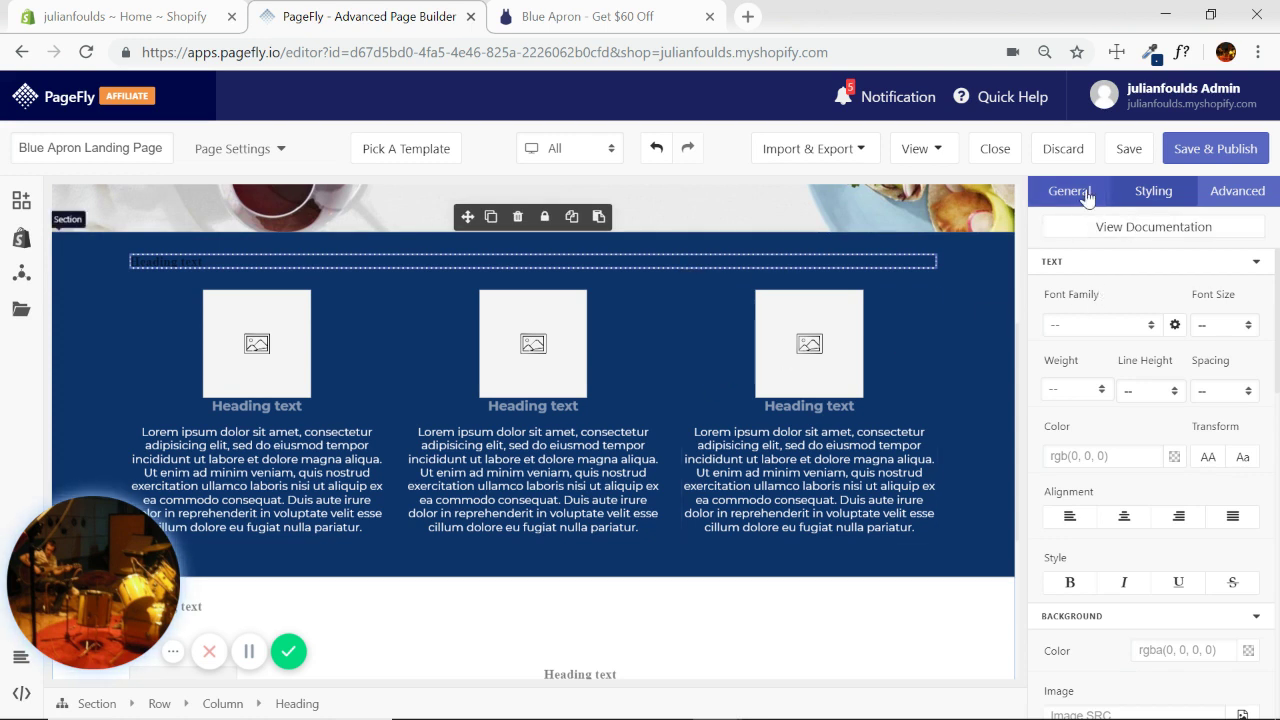
pyautogui.click(1175, 457)
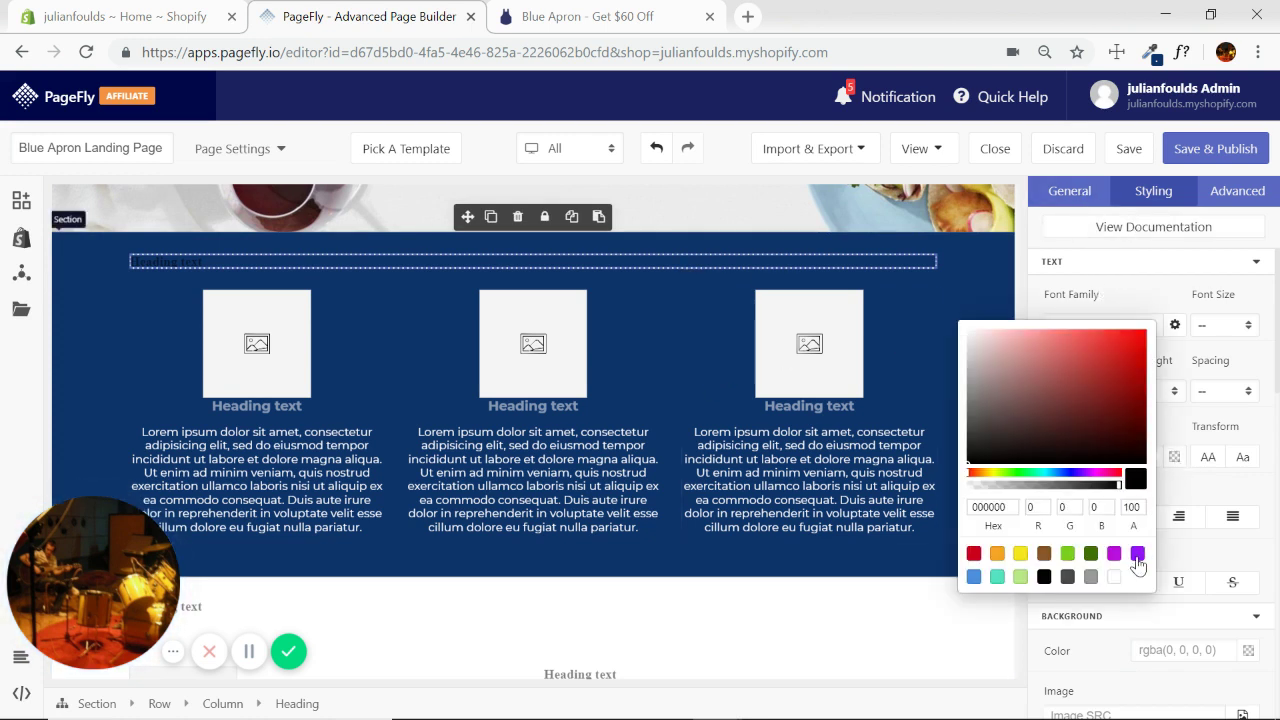
pyautogui.click(1115, 578)
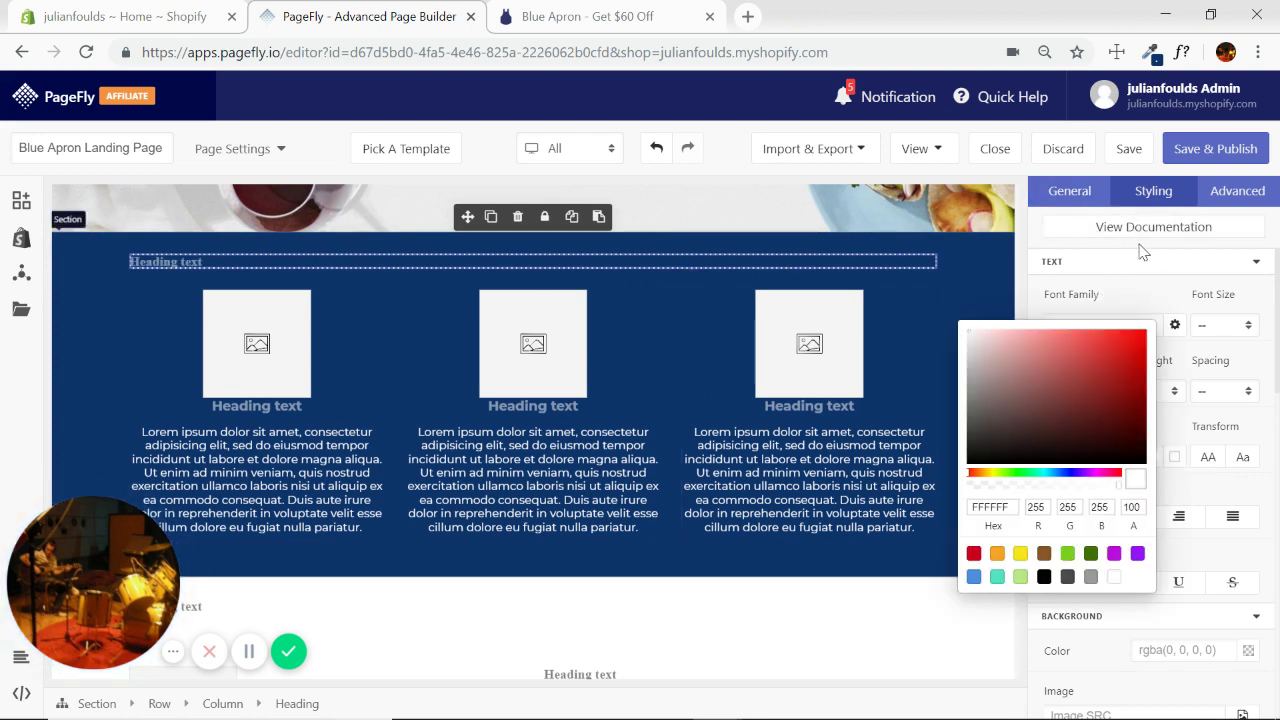
pyautogui.click(1048, 197)
# Turn the heading into a centred Montserrat Heading 2 reading 'How It Works'.
pyautogui.click(1050, 195)
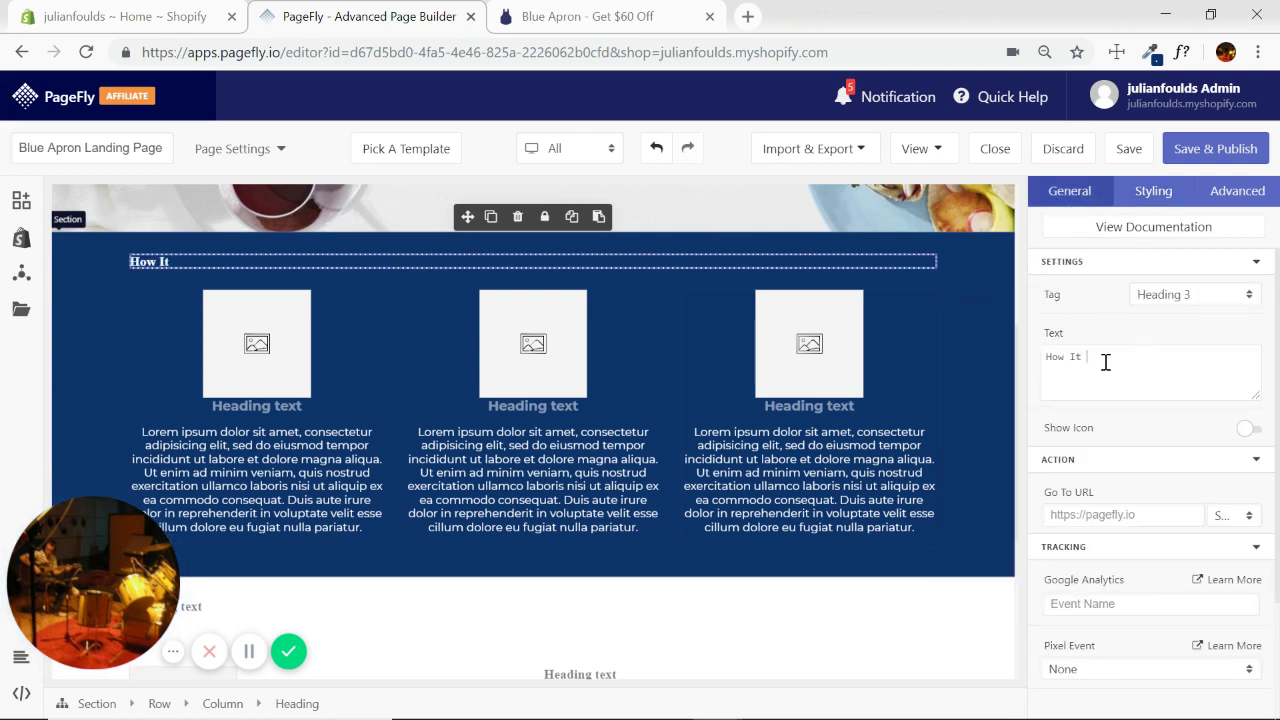
pyautogui.write('s')
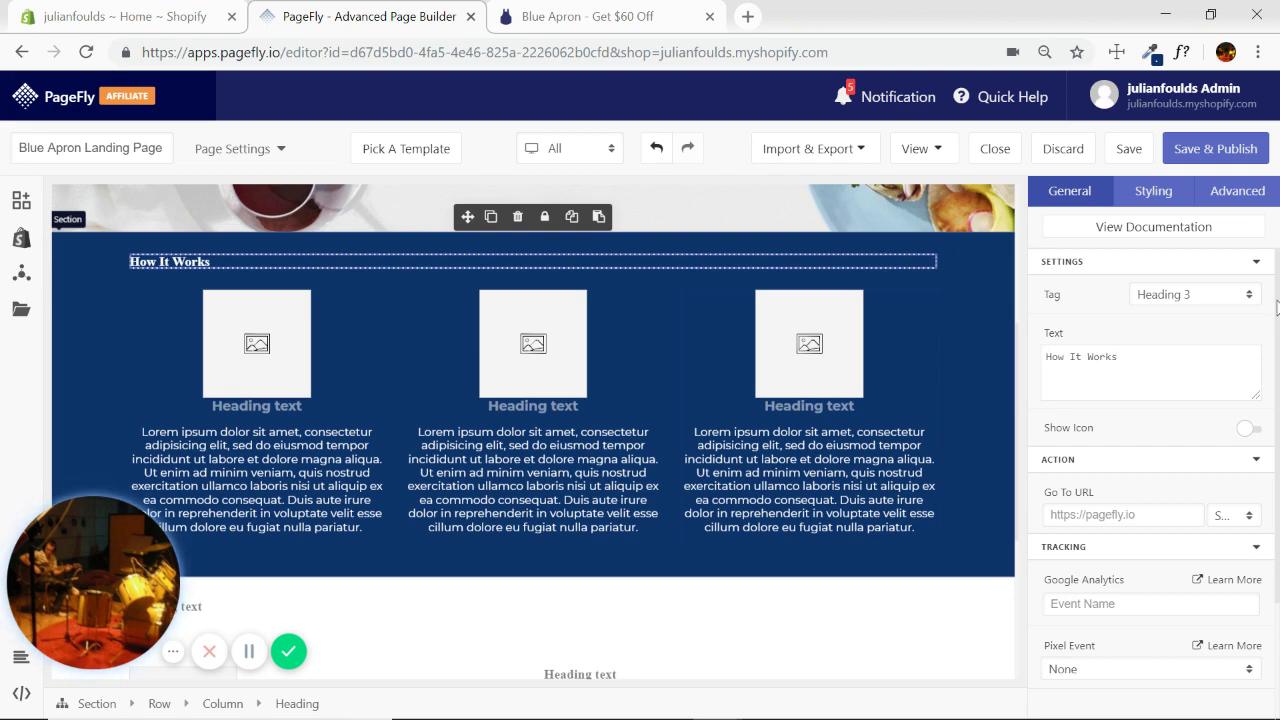
pyautogui.click(1246, 297)
pyautogui.click(1195, 346)
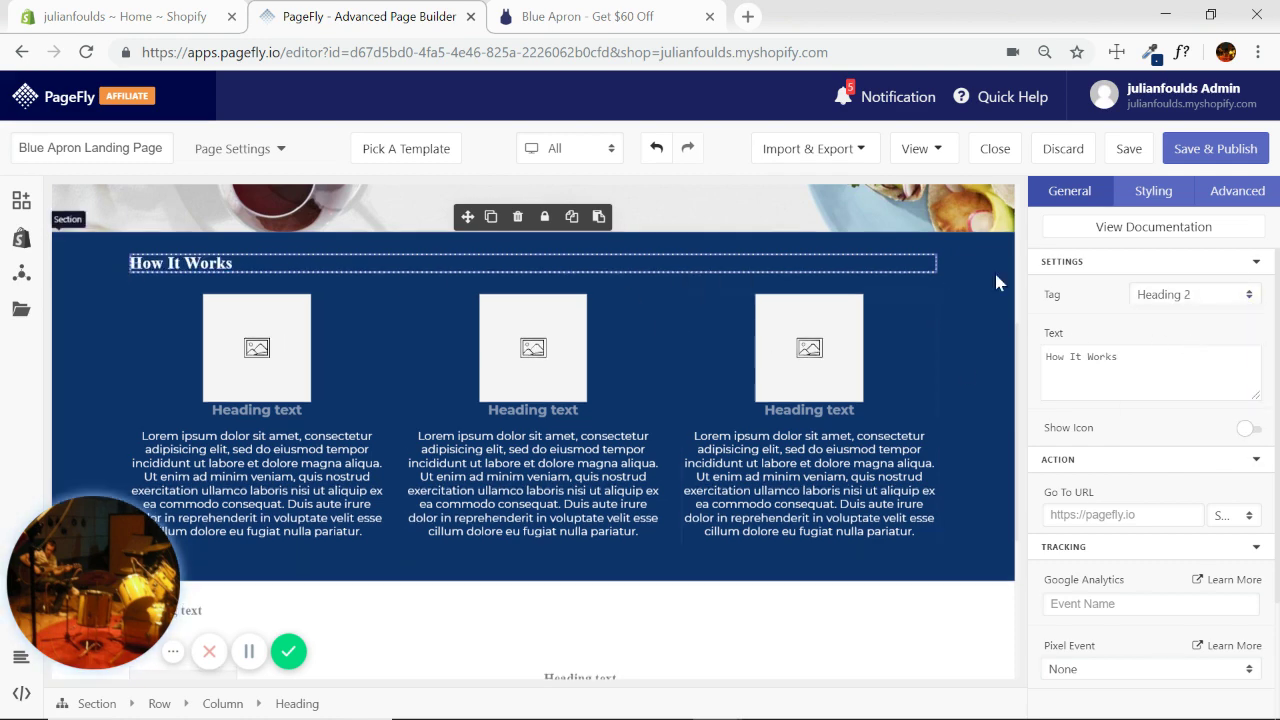
pyautogui.click(1145, 196)
pyautogui.click(1147, 325)
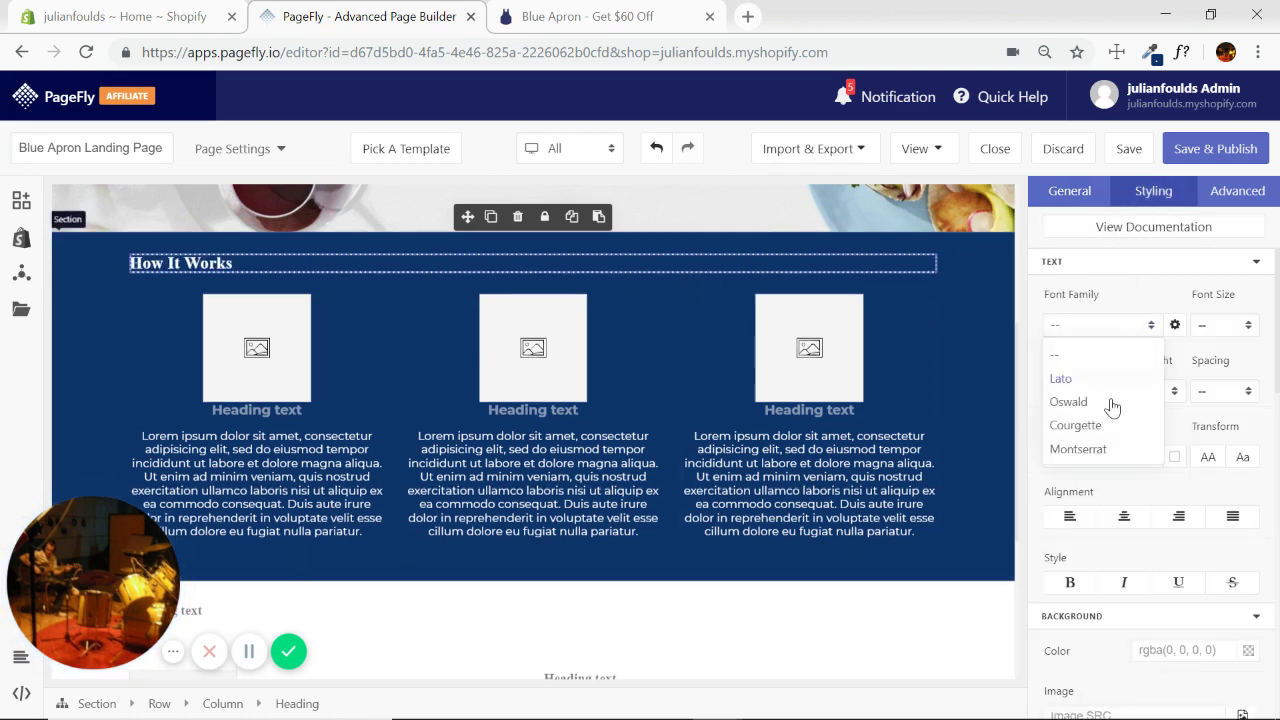
pyautogui.click(1097, 449)
pyautogui.click(1130, 520)
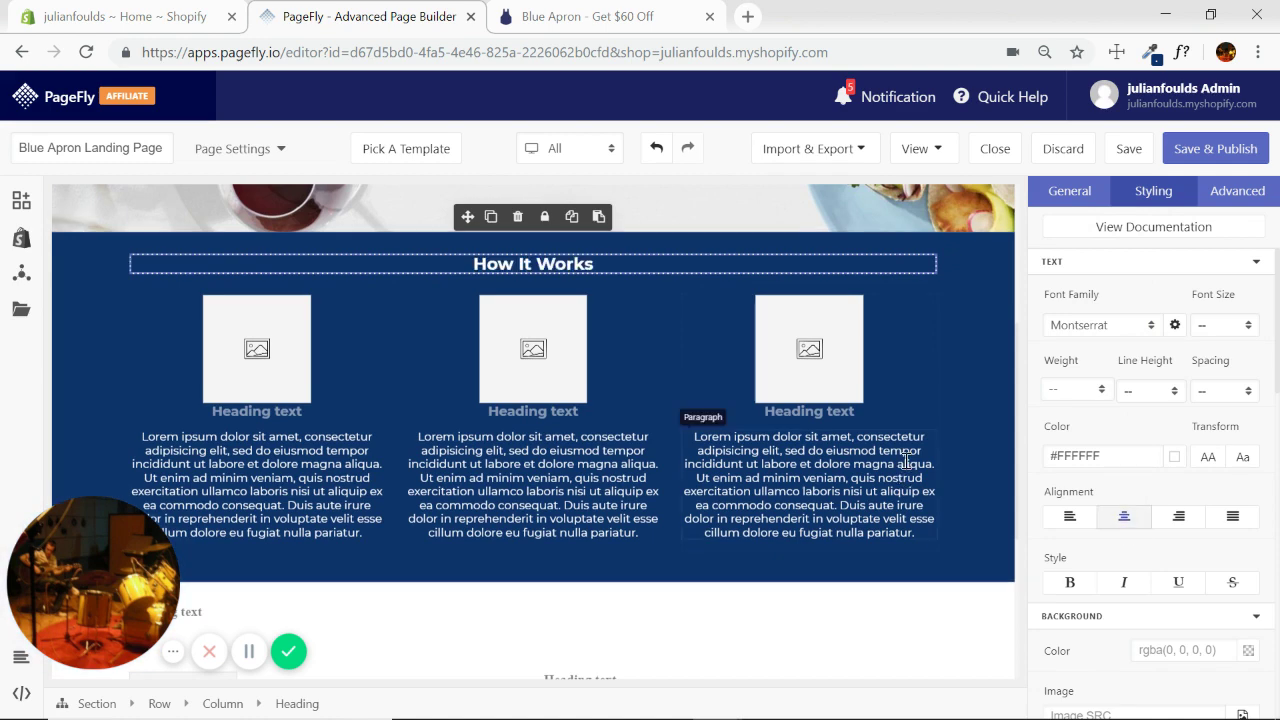
# Set the How It Works heading's font size to 36px after checking the reference.
pyautogui.click(622, 18)
pyautogui.scroll(-3, 811, 339)
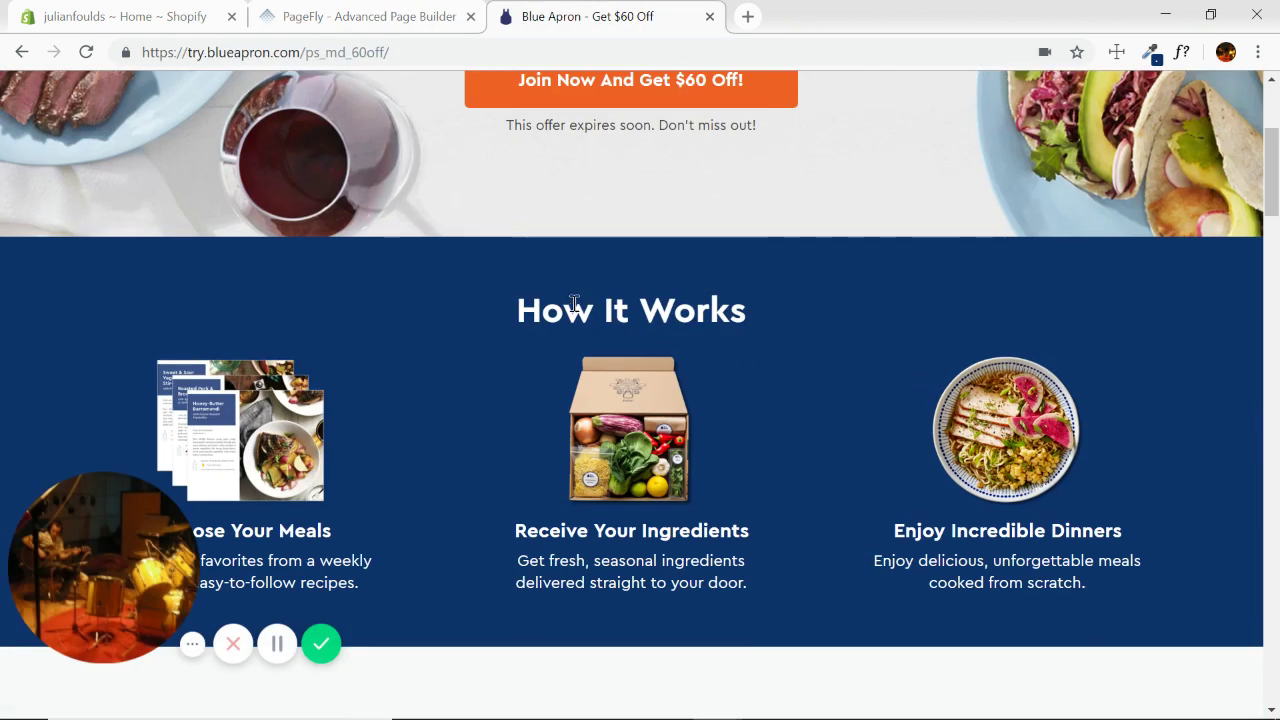
pyautogui.click(370, 8)
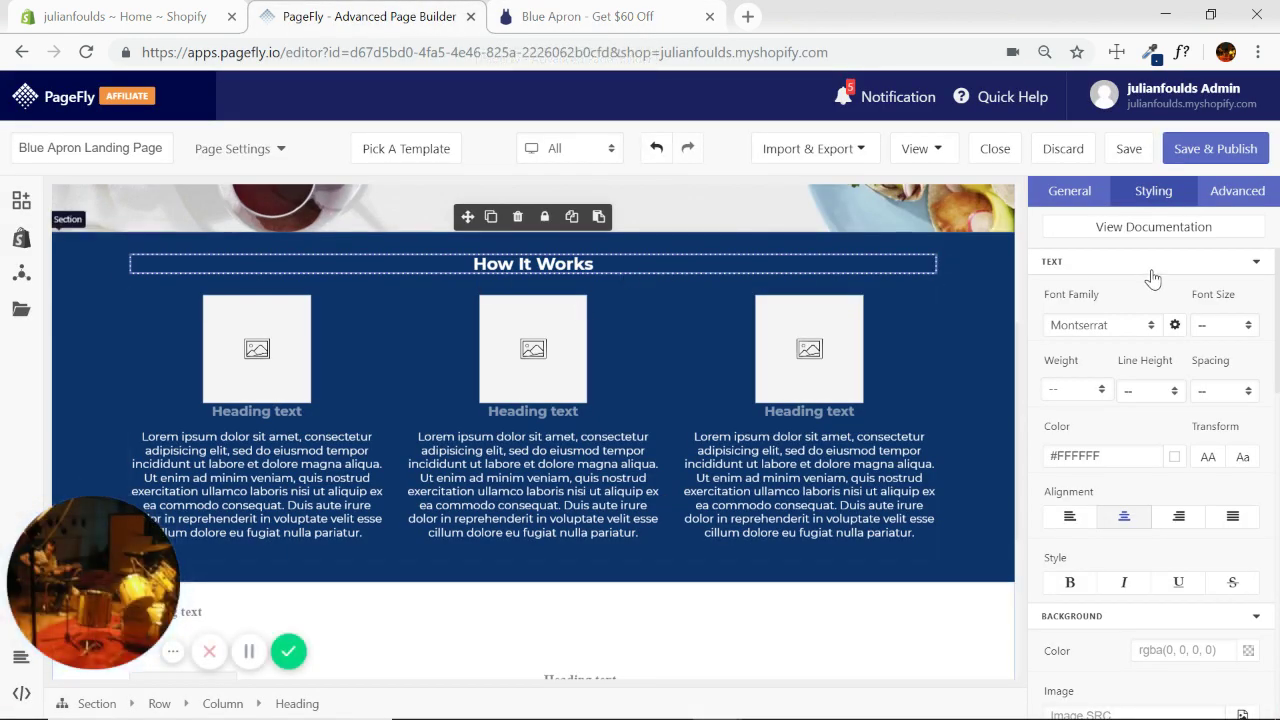
pyautogui.click(1242, 329)
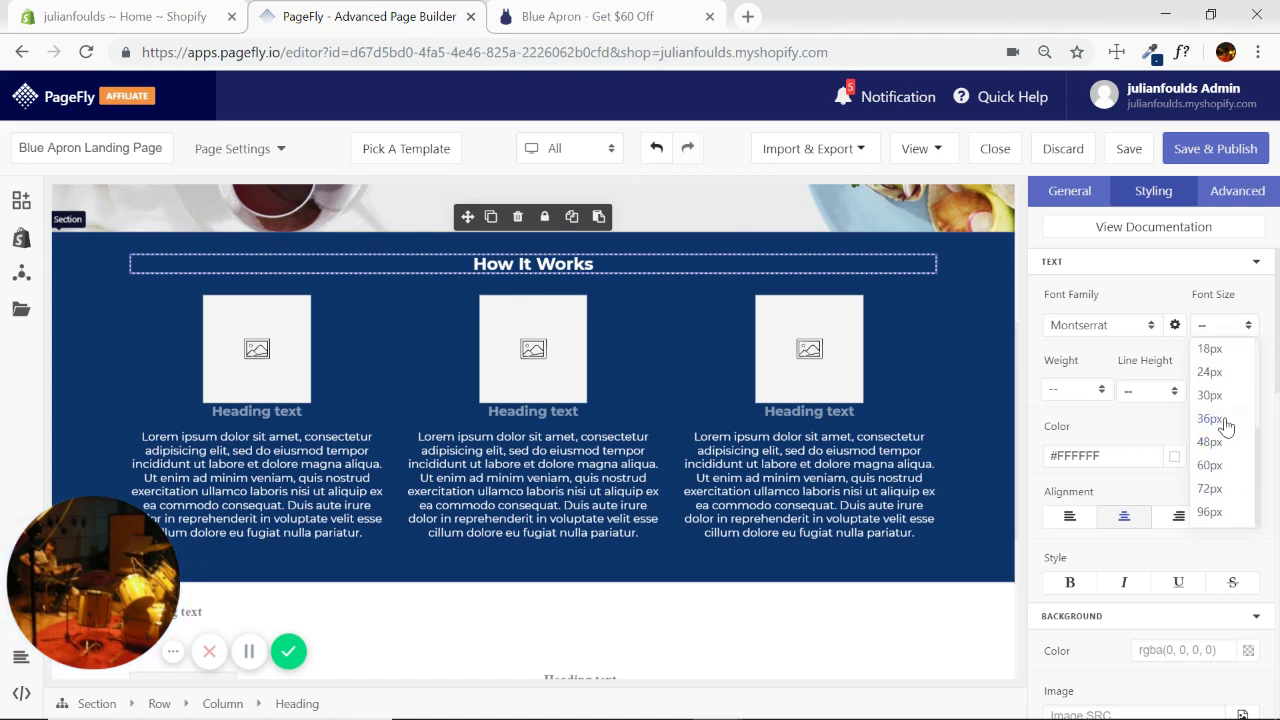
pyautogui.click(1211, 419)
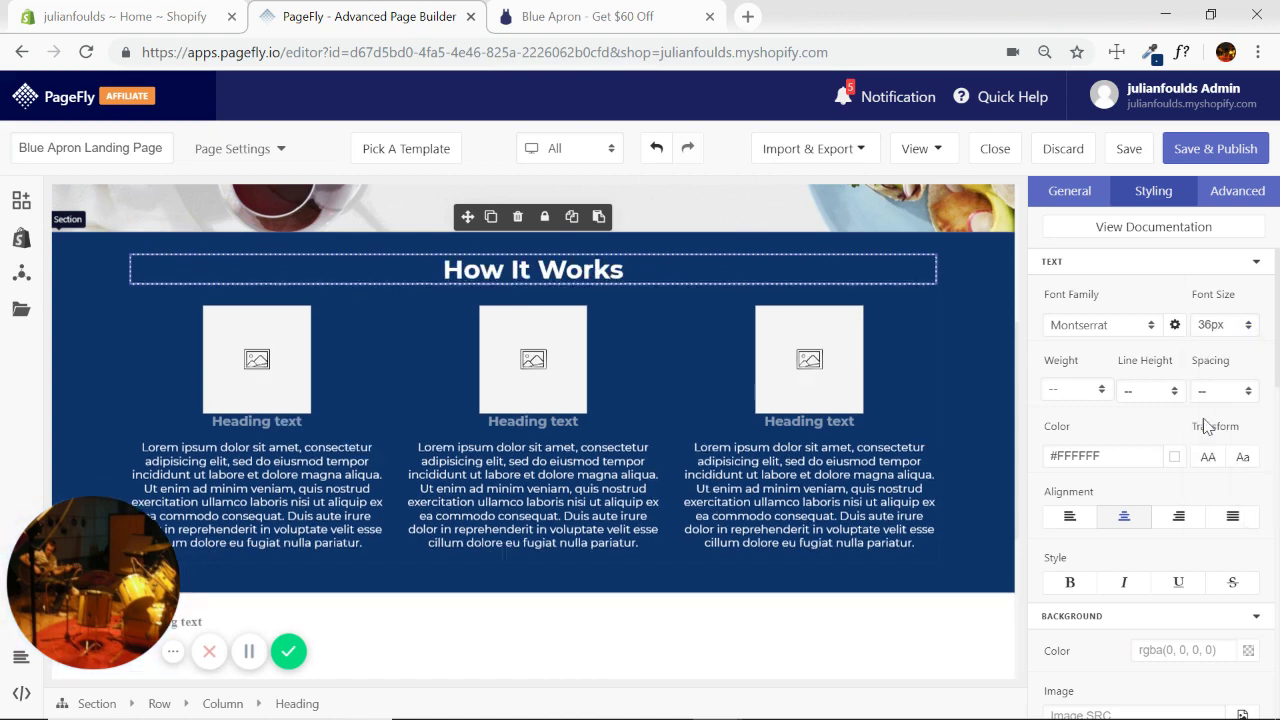
pyautogui.click(990, 336)
pyautogui.scroll(-1, 988, 333)
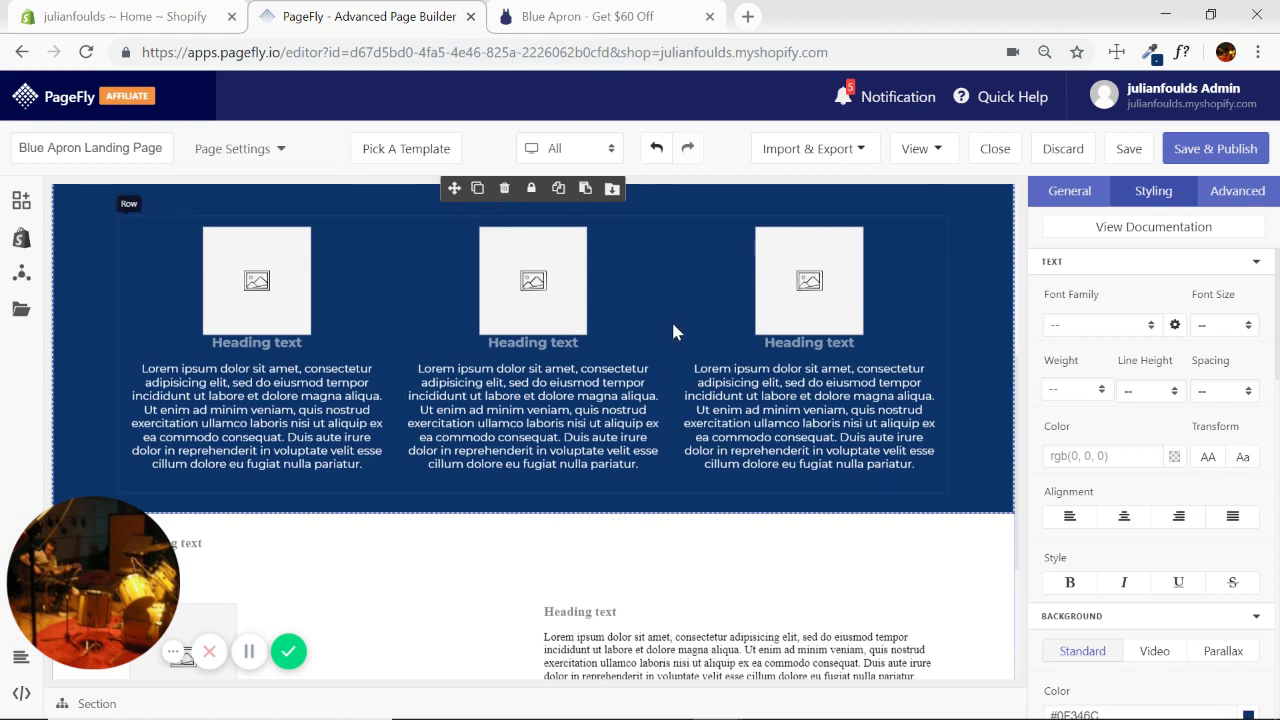
pyautogui.scroll(1, 673, 332)
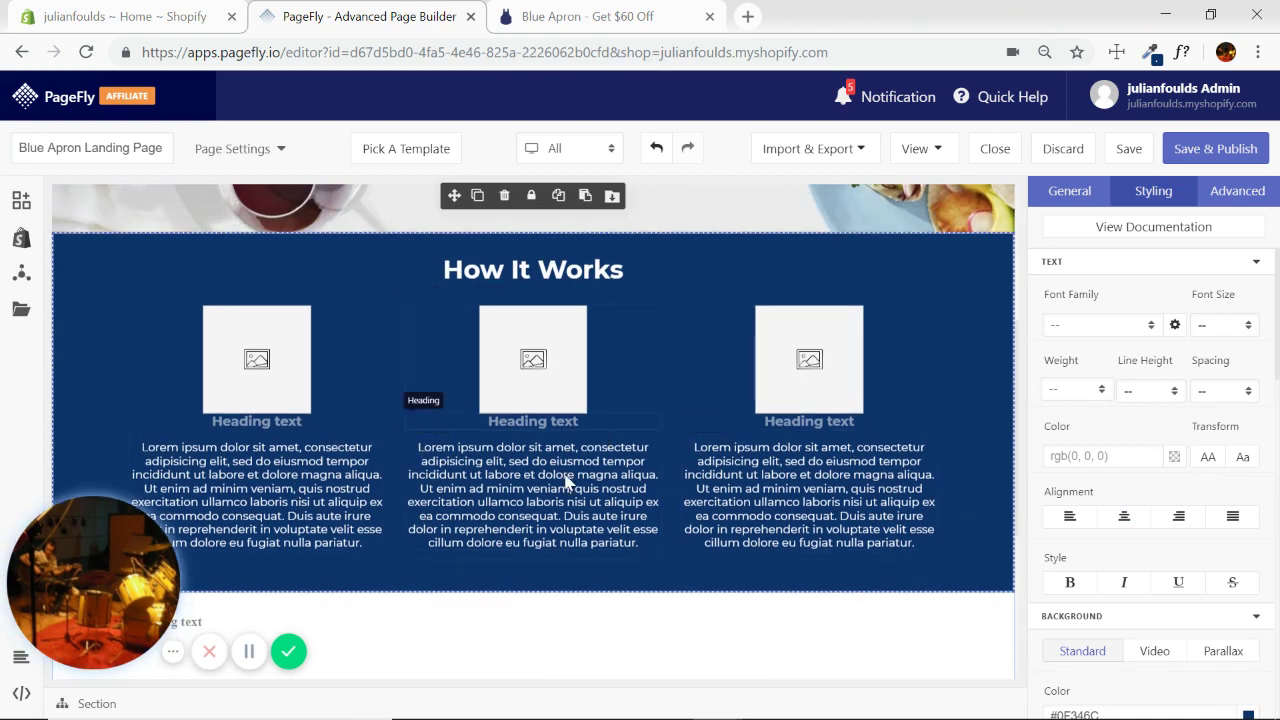
pyautogui.click(364, 365)
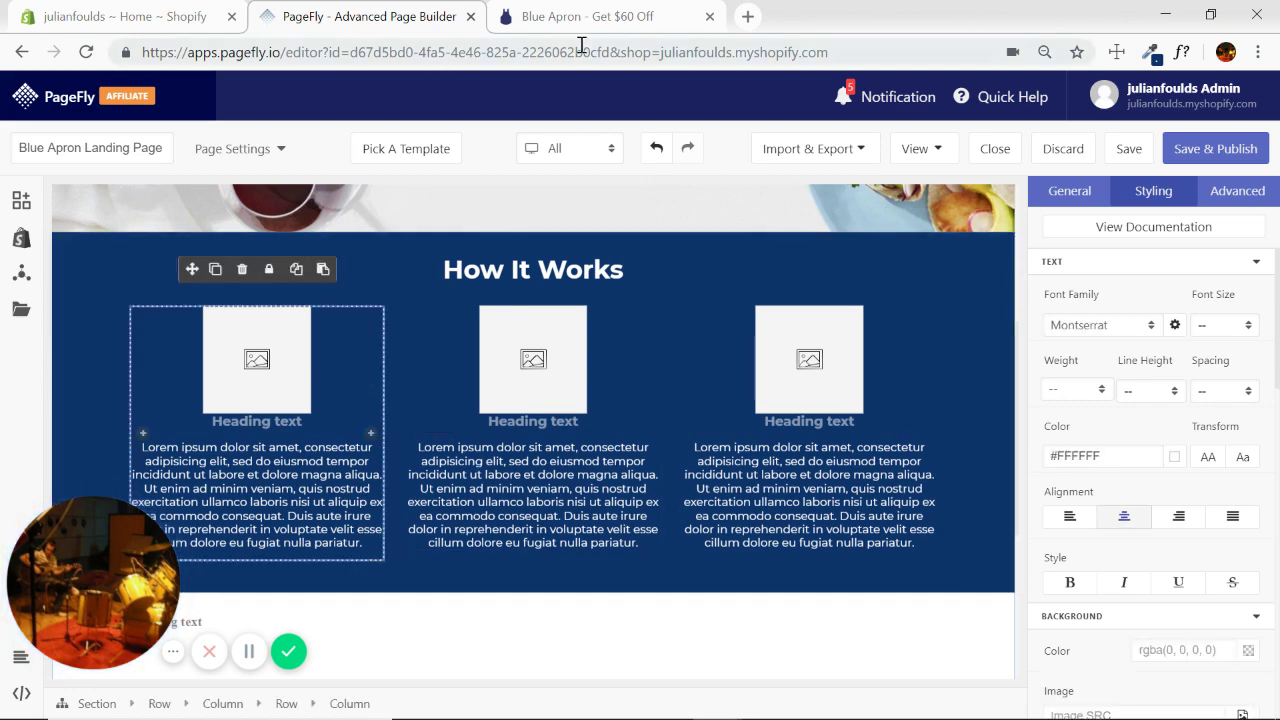
# Retitle the first column's heading 'Choose Your Meals', copied from the Blue Apron reference page.
pyautogui.click(612, 20)
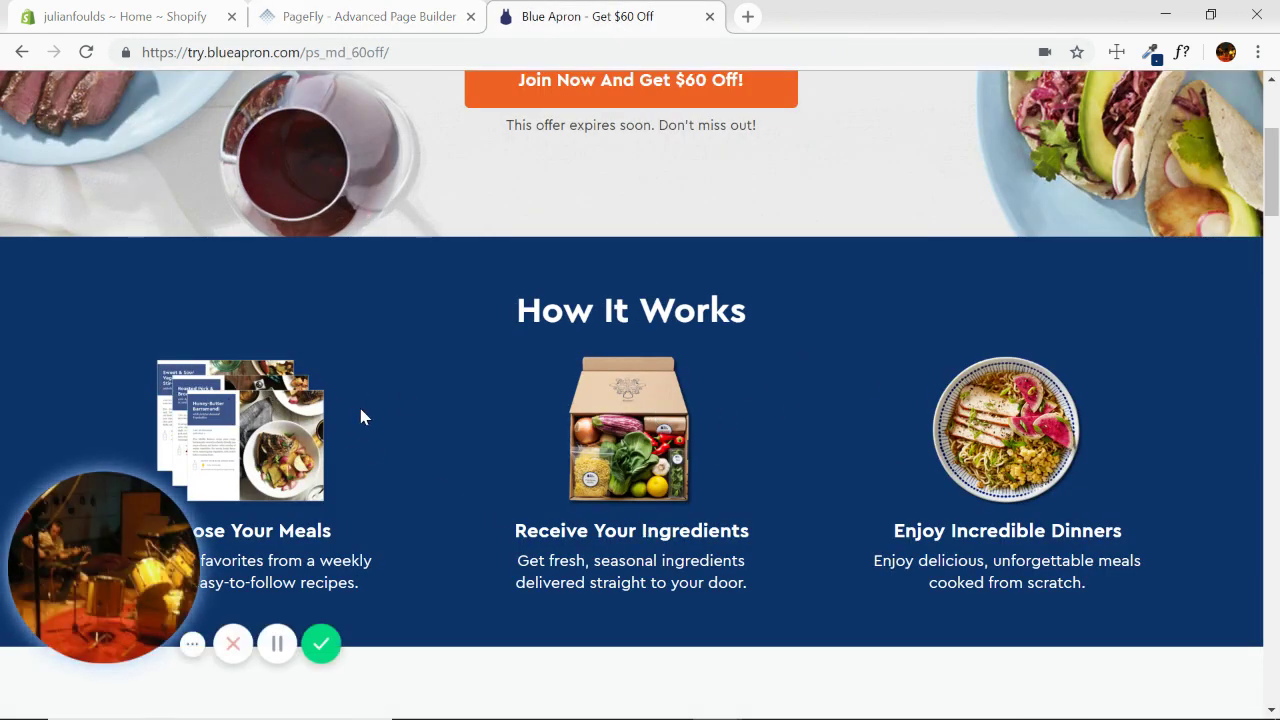
pyautogui.scroll(-1, 362, 415)
pyautogui.click(267, 433)
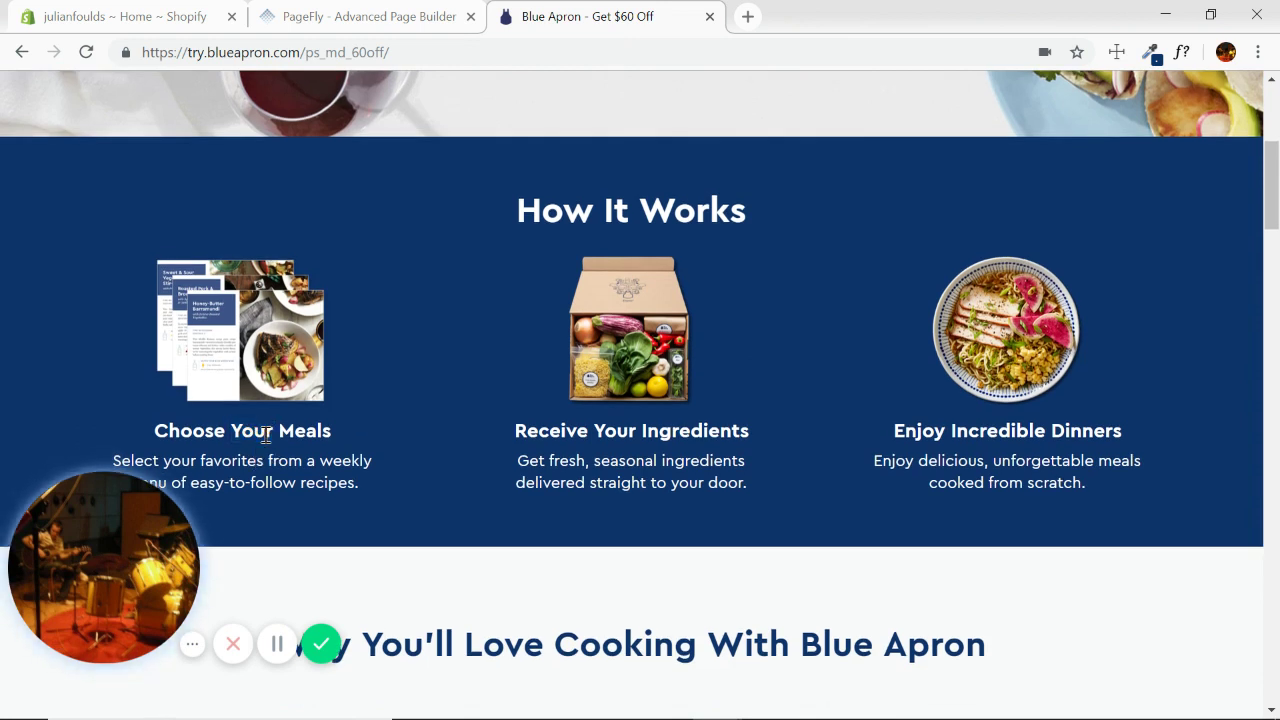
pyautogui.tripleClick(267, 433)
pyautogui.hotkey('ctrl', 'c')
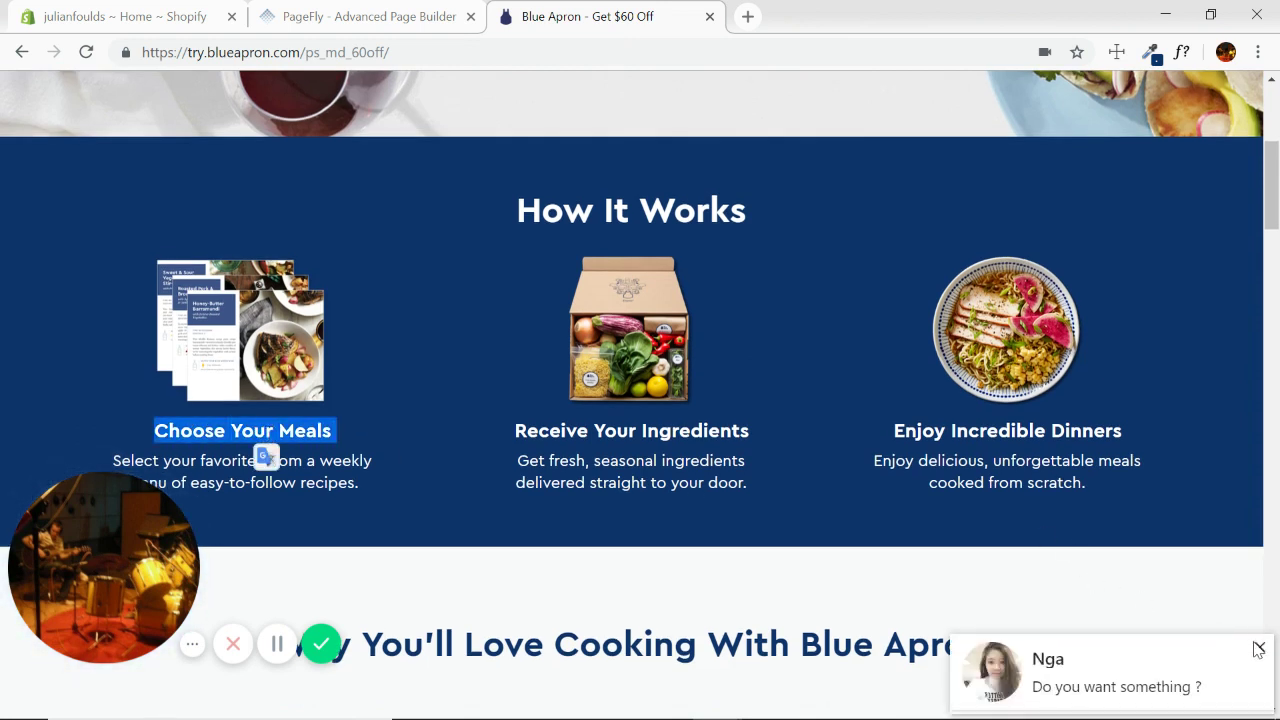
pyautogui.click(1258, 649)
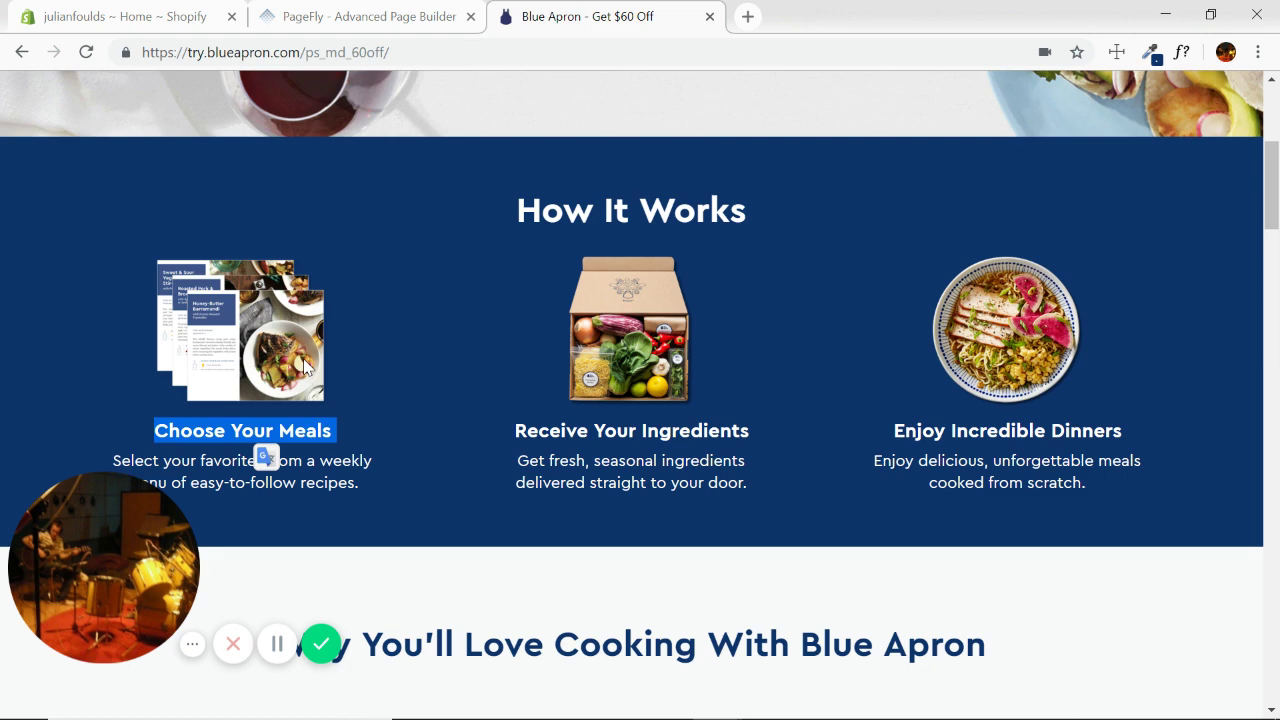
pyautogui.click(360, 16)
pyautogui.click(289, 424)
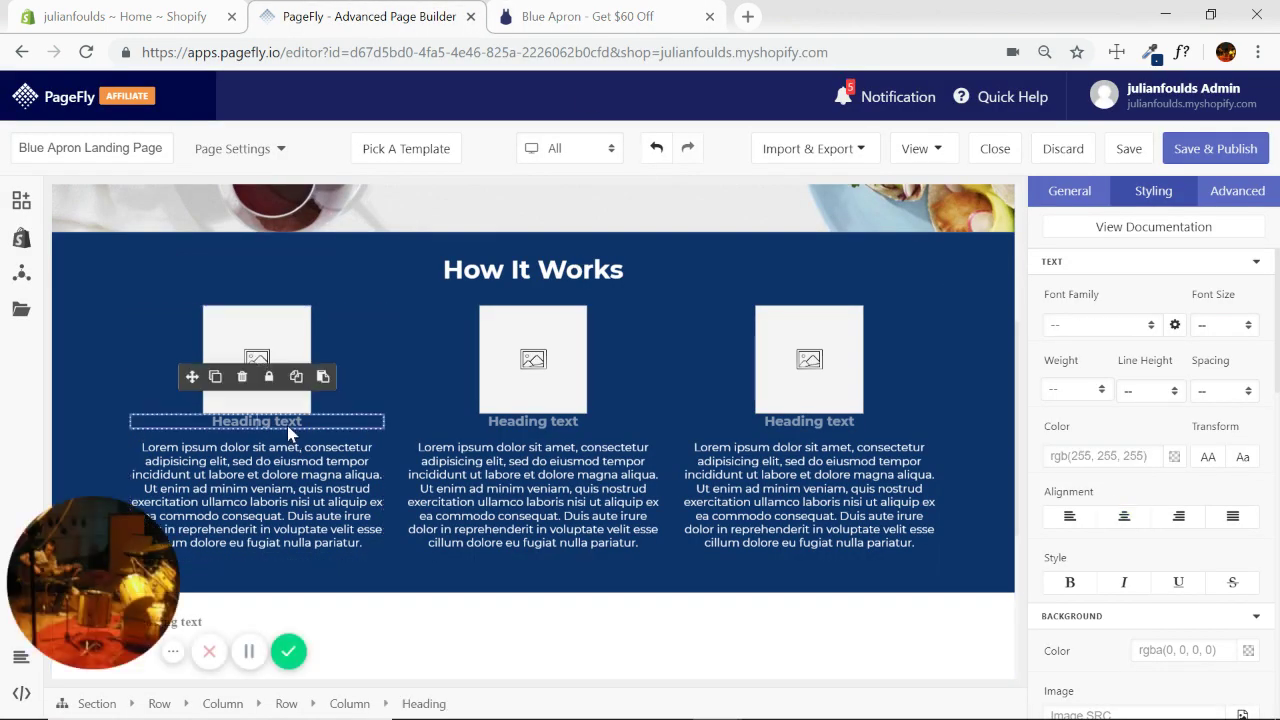
pyautogui.click(1069, 190)
pyautogui.click(1108, 368)
pyautogui.hotkey('ctrl', 'v')
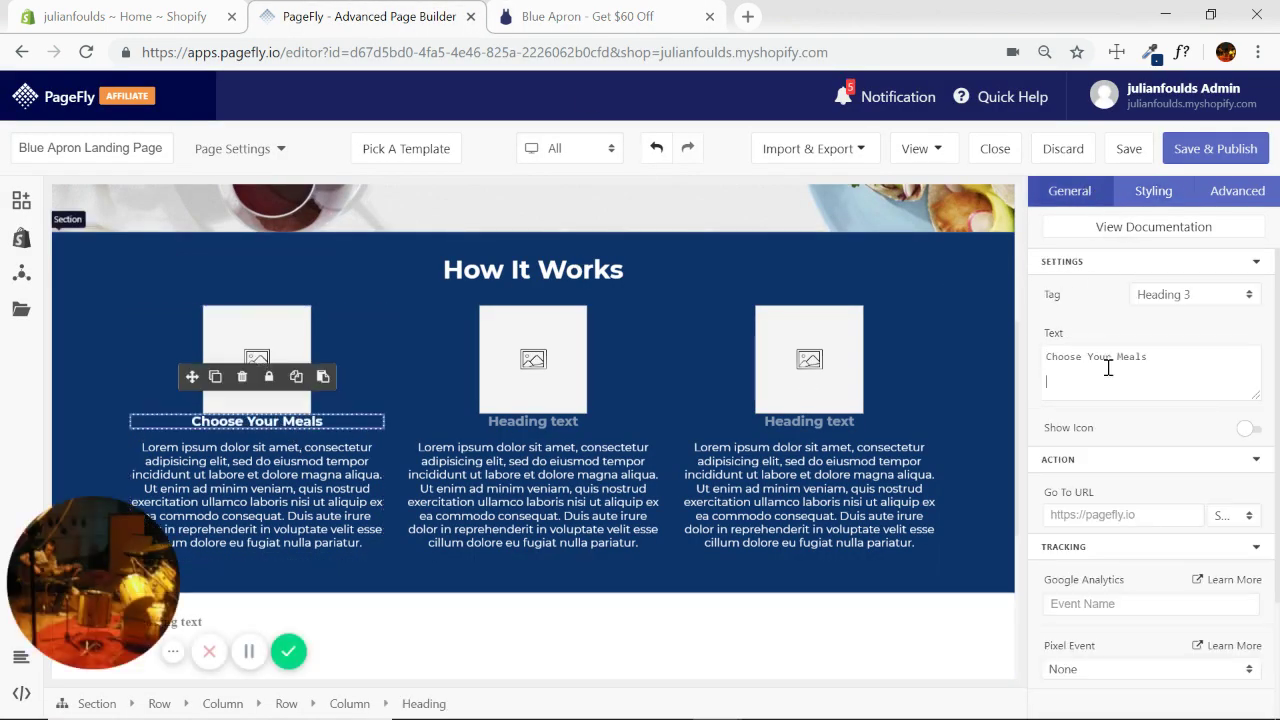
# Replace the lorem paragraph with 'Select your favorites from a weekly menu of easy-to-follow recipes.'.
pyautogui.click(298, 492)
pyautogui.click(588, 10)
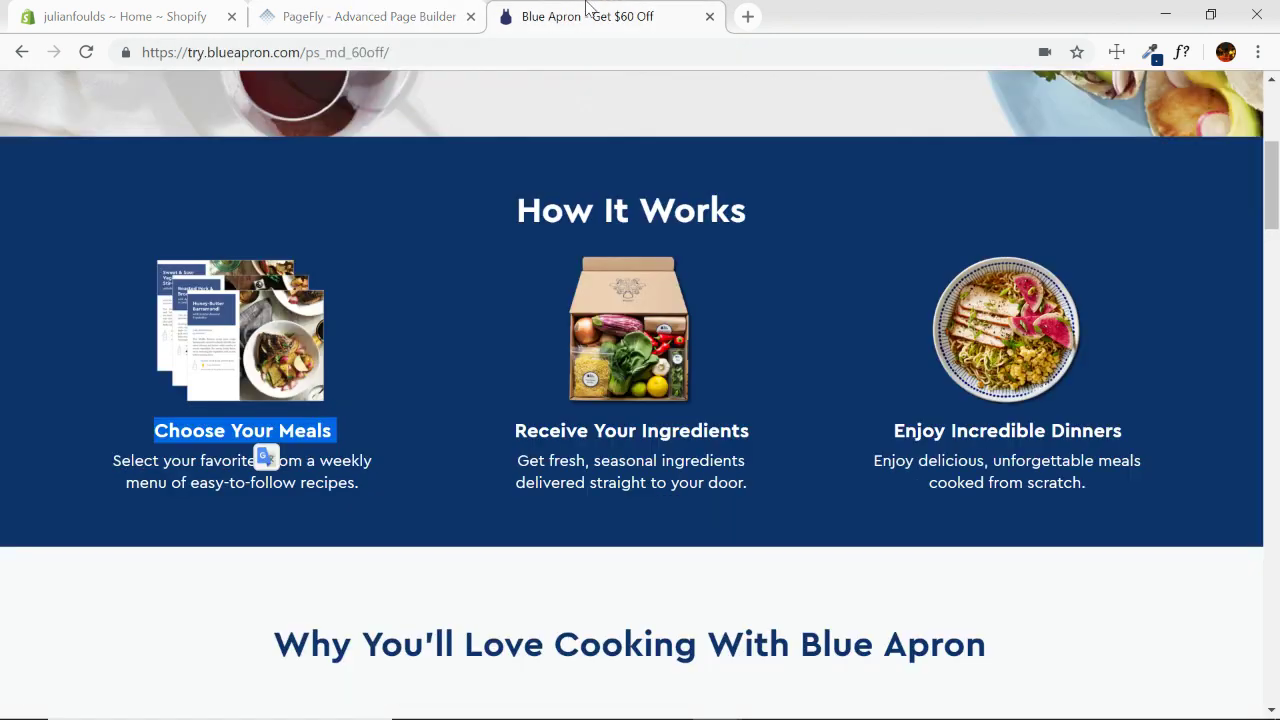
pyautogui.tripleClick(320, 484)
pyautogui.hotkey('ctrl', 'c')
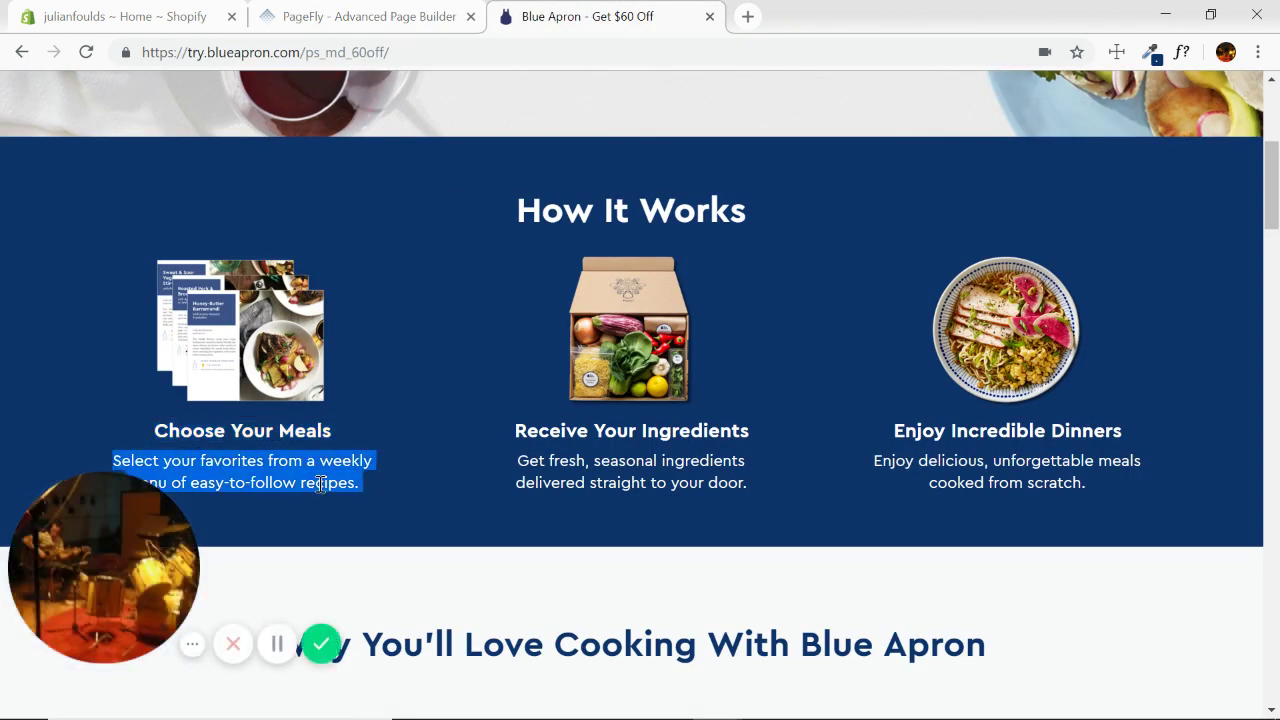
pyautogui.click(400, 16)
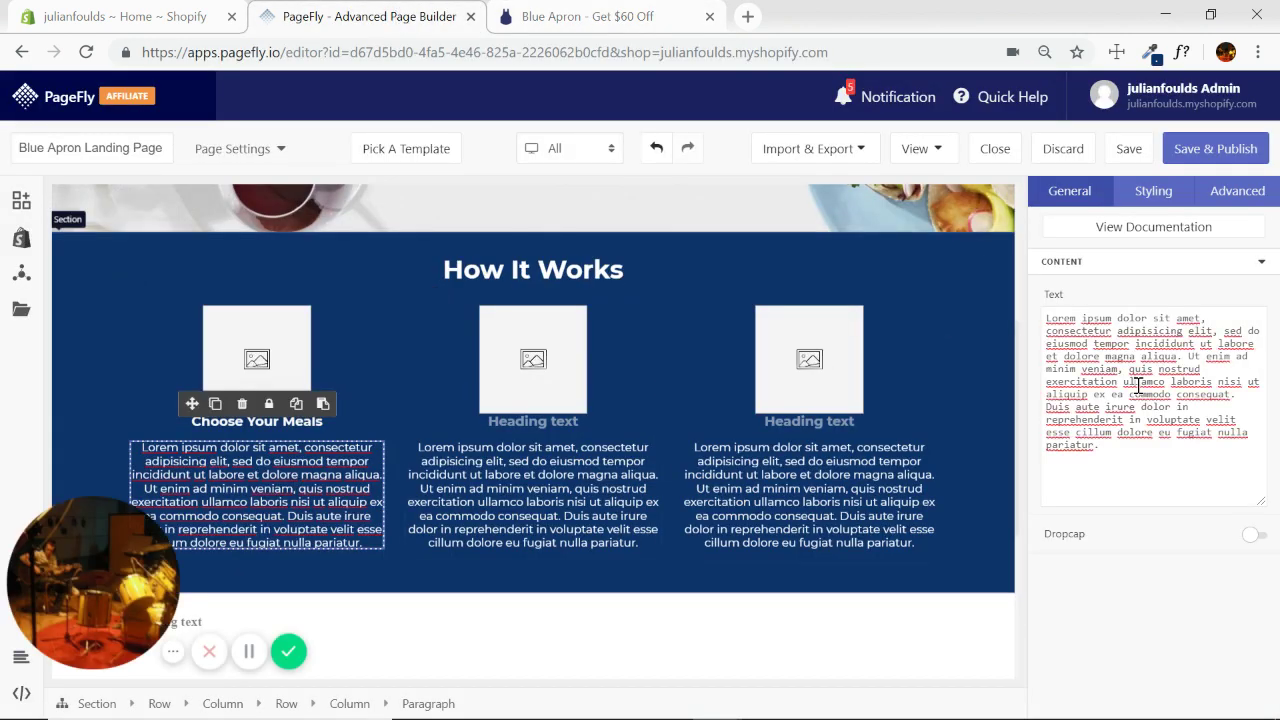
pyautogui.click(1138, 385)
pyautogui.hotkey('ctrl', 'a')
pyautogui.hotkey('ctrl', 'v')
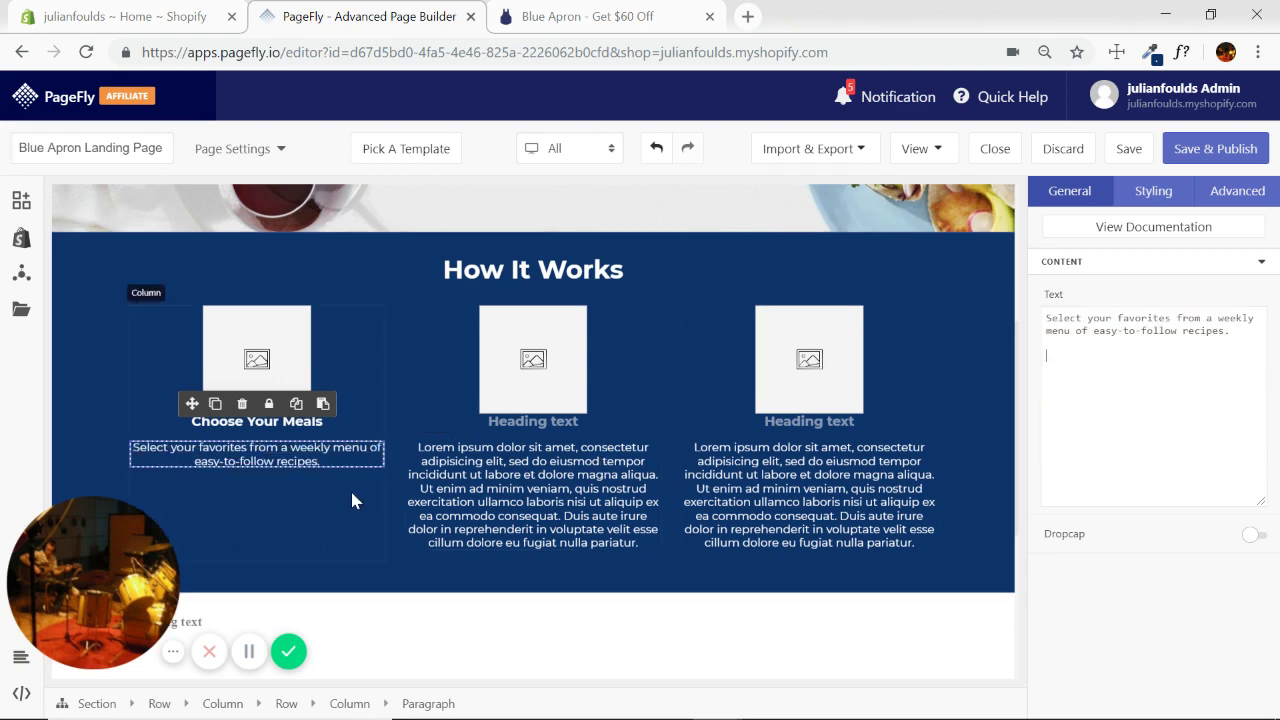
pyautogui.click(630, 22)
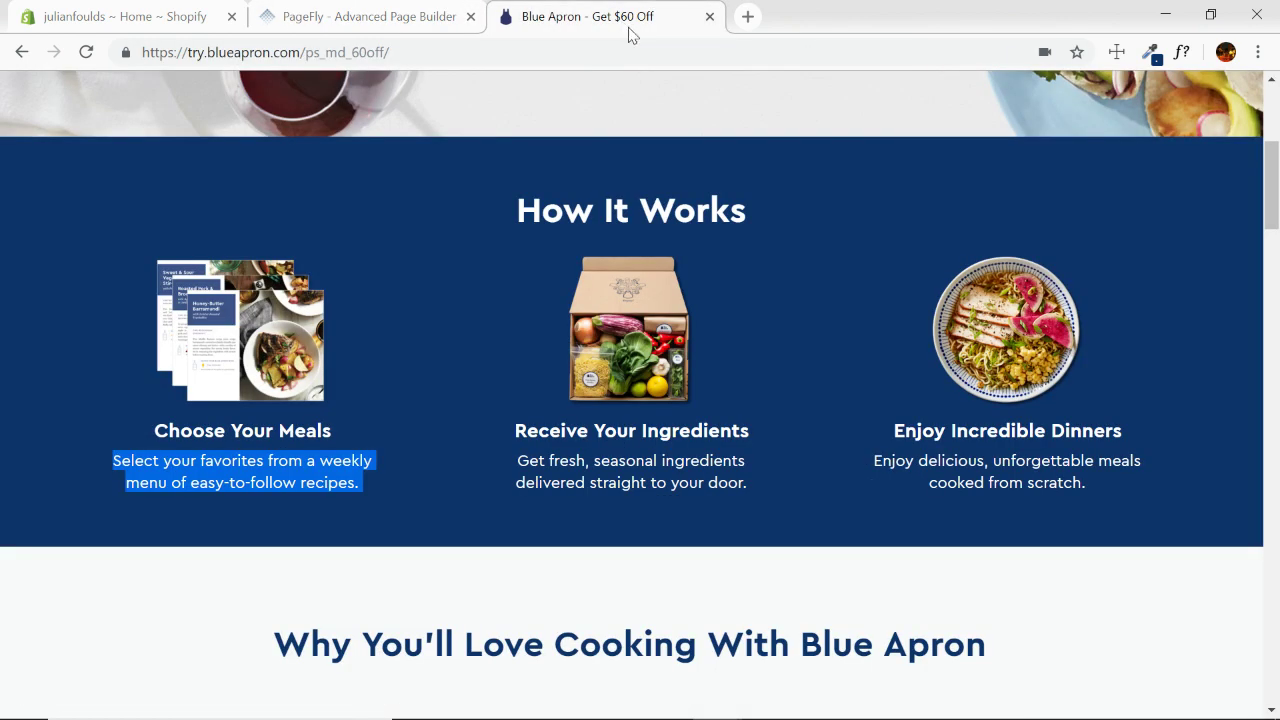
pyautogui.click(398, 20)
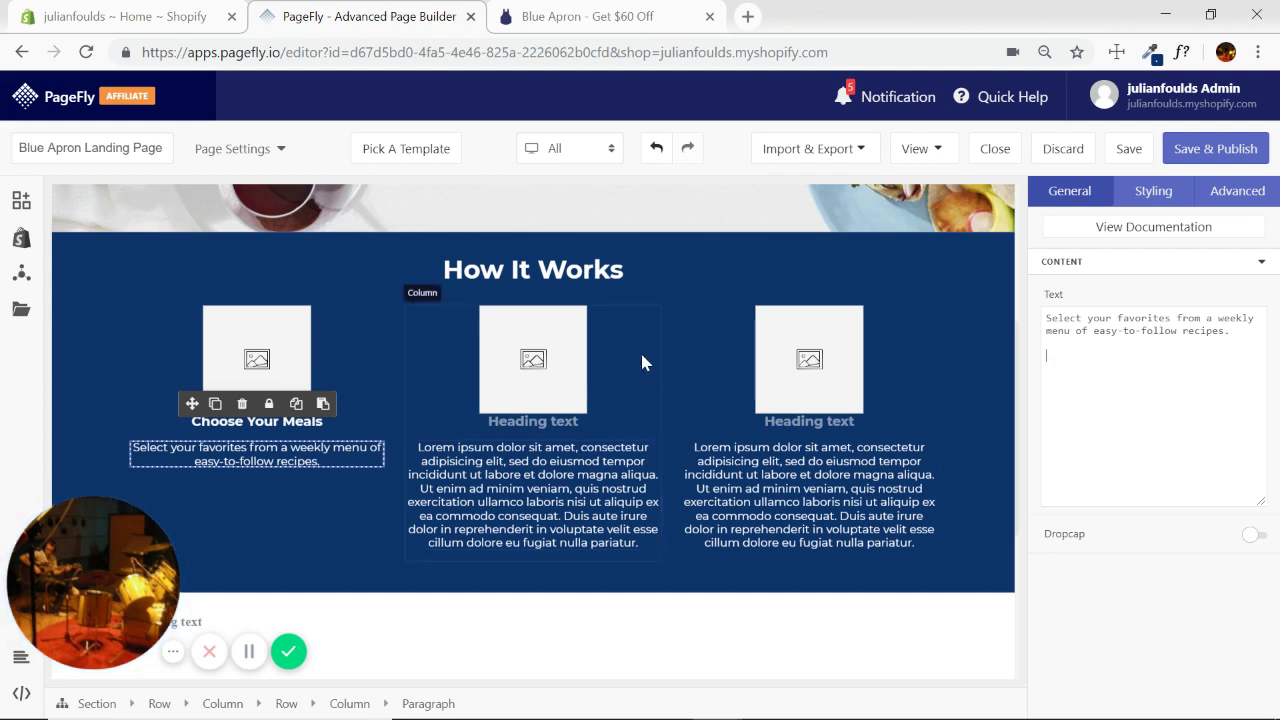
pyautogui.click(290, 355)
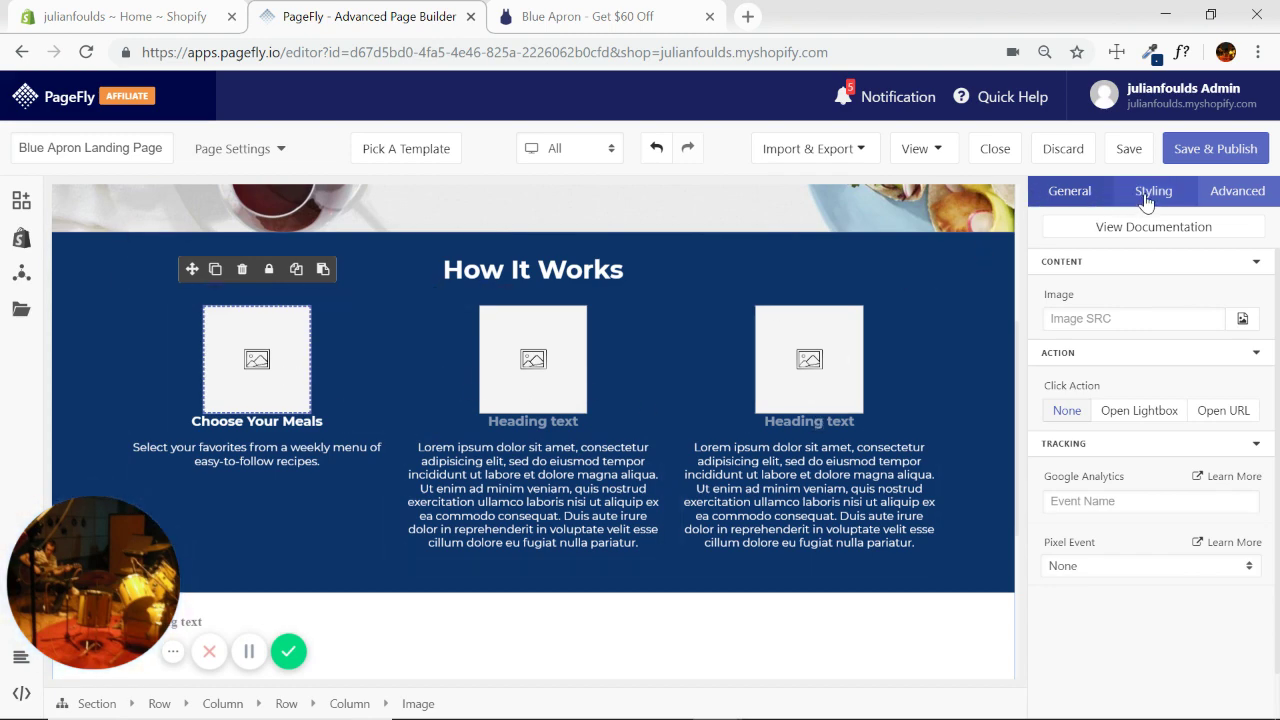
# Upload the 0e767535-ba-recipe-fan image into the first column's image.
pyautogui.click(1242, 318)
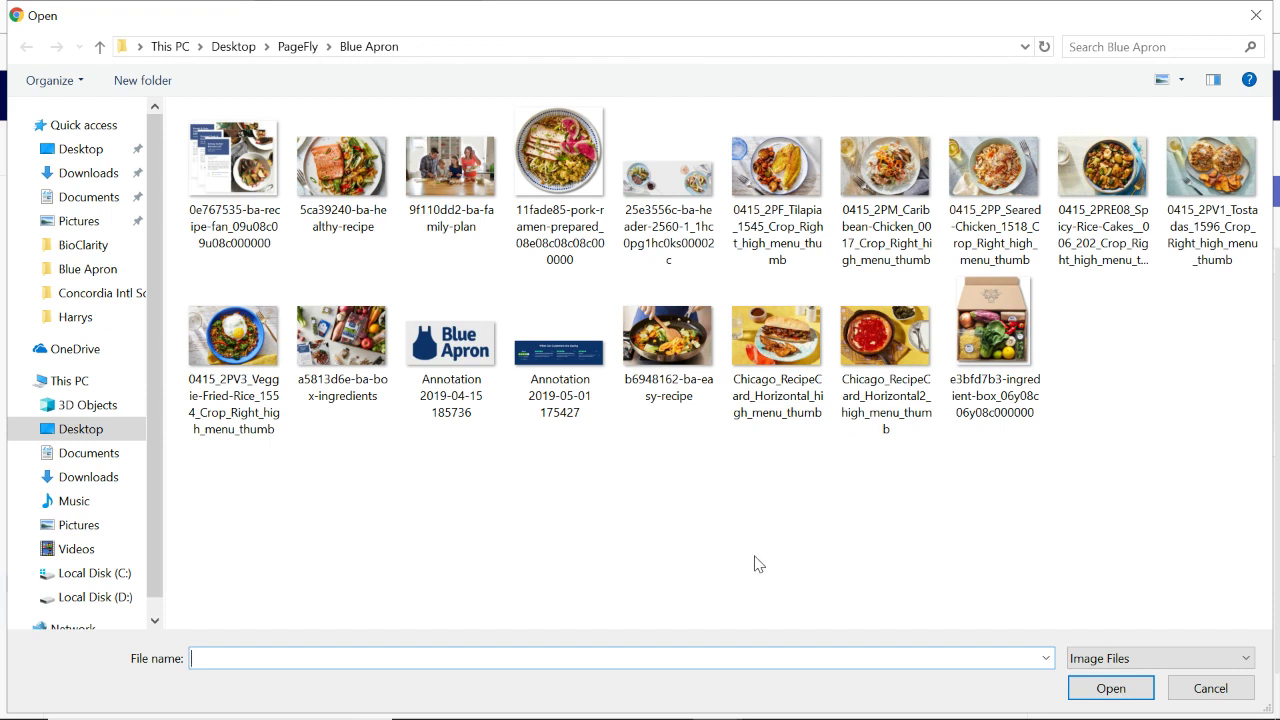
pyautogui.doubleClick(233, 165)
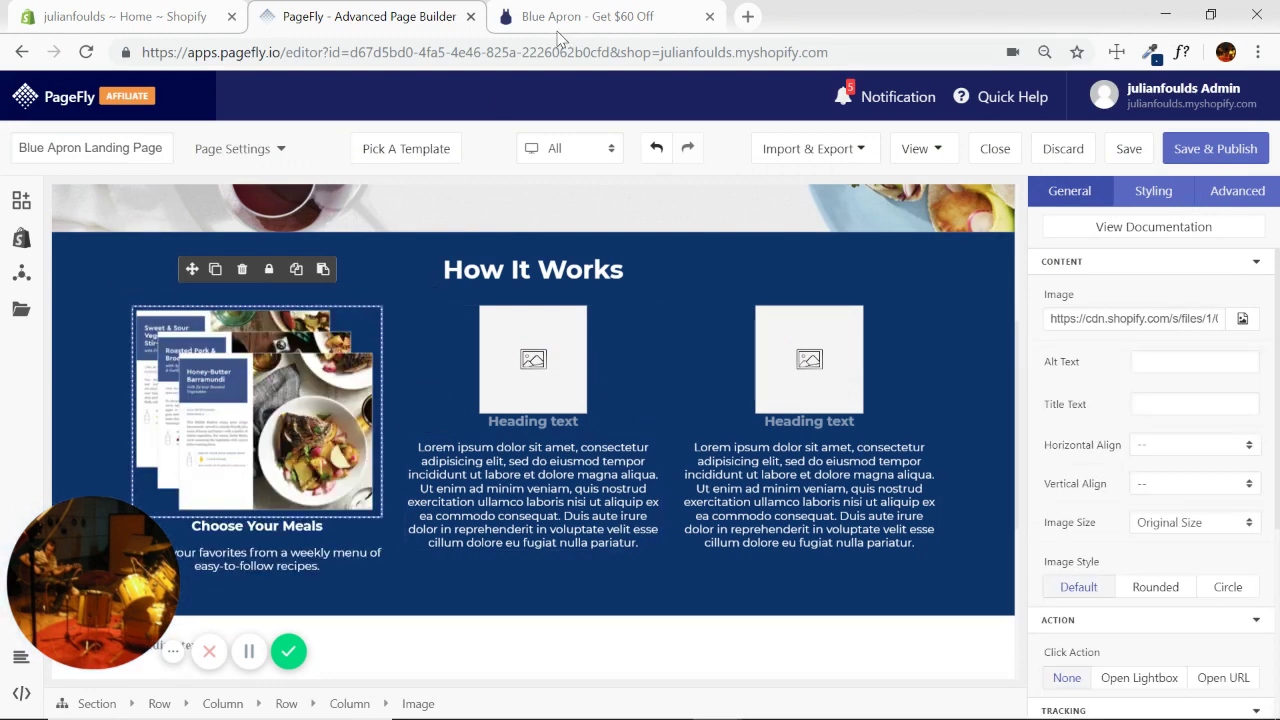
pyautogui.click(620, 16)
pyautogui.scroll(-1, 652, 115)
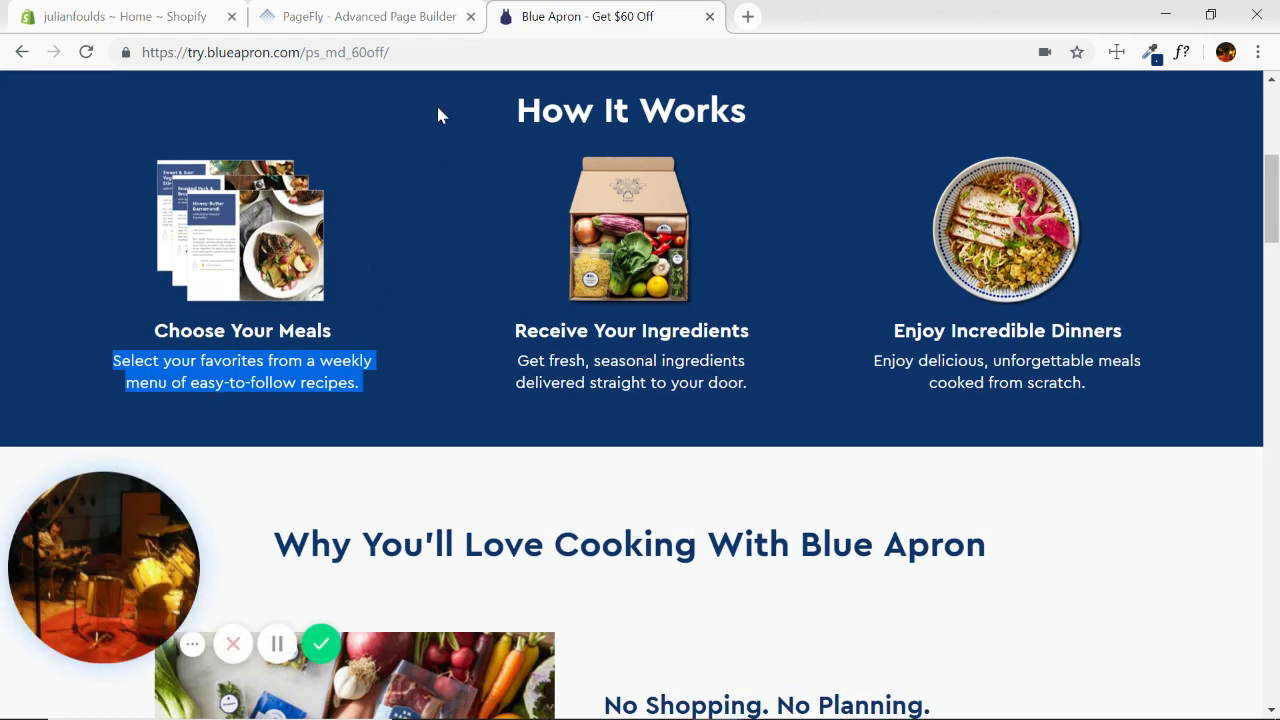
pyautogui.click(368, 16)
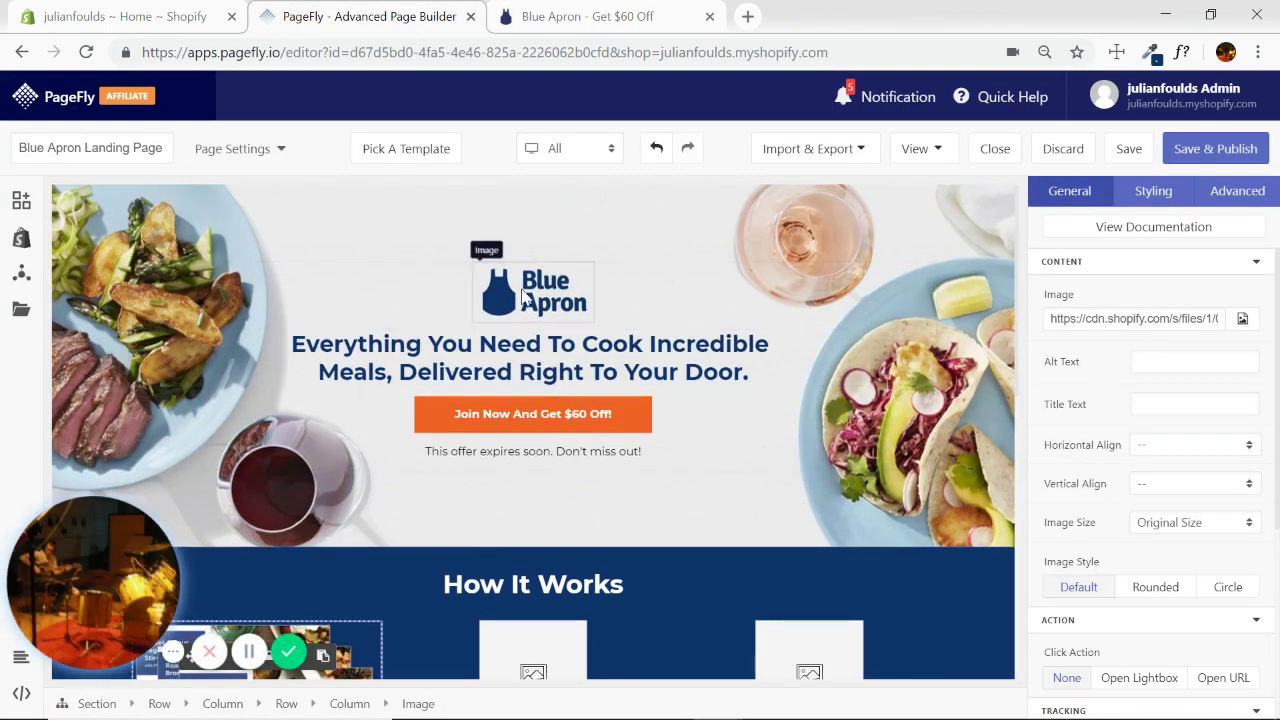
# Delete the middle column and duplicate the Choose Your Meals column.
pyautogui.scroll(-3, 566, 375)
pyautogui.click(617, 477)
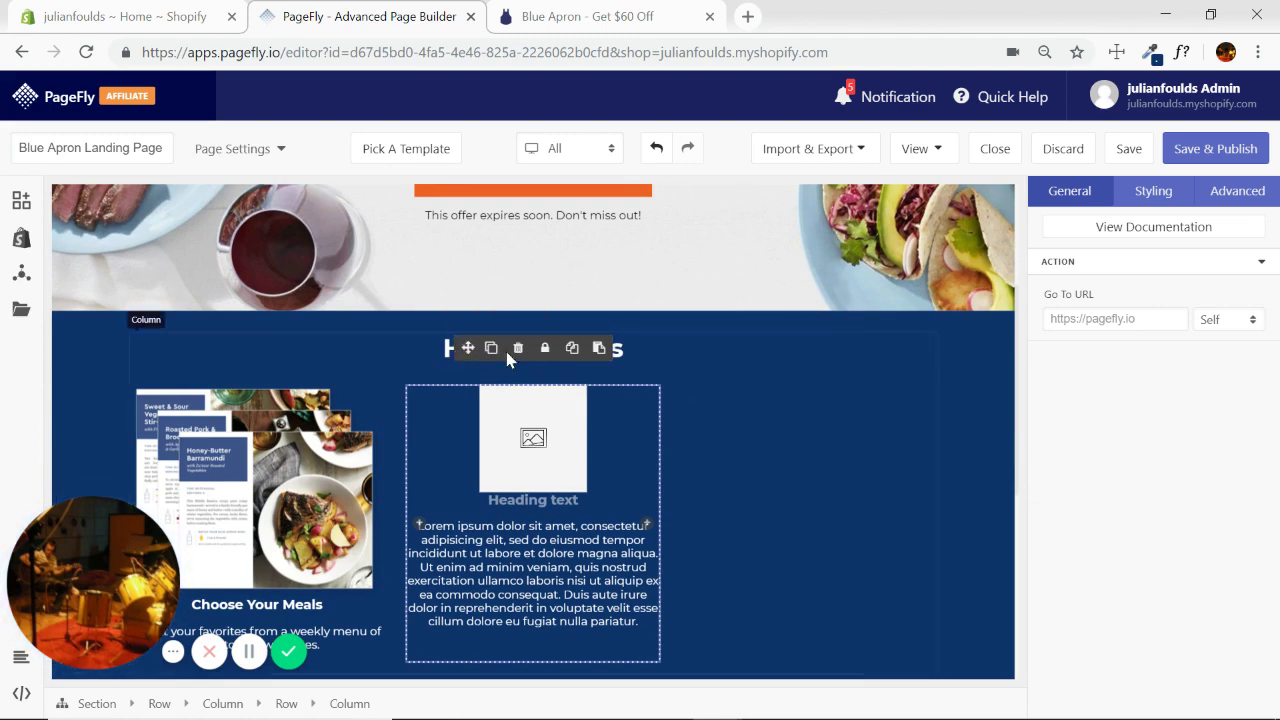
pyautogui.press('Delete')
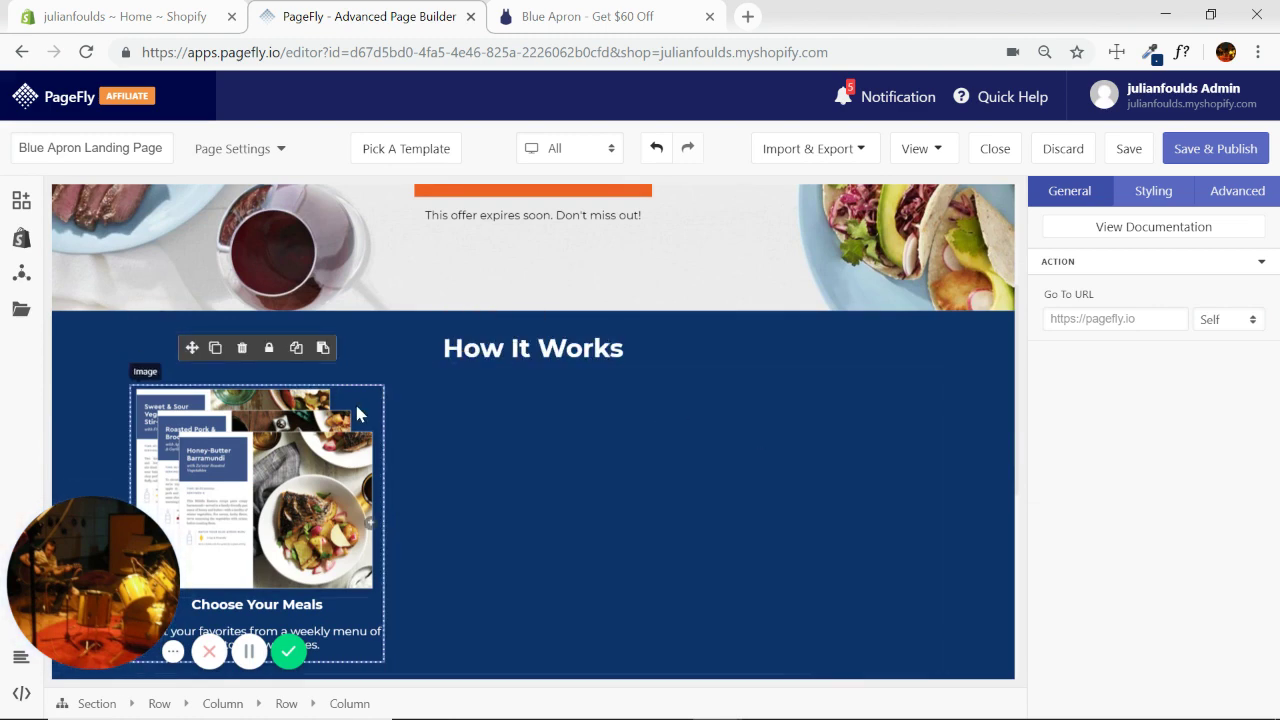
pyautogui.click(216, 348)
pyautogui.click(216, 348)
pyautogui.scroll(-2, 633, 466)
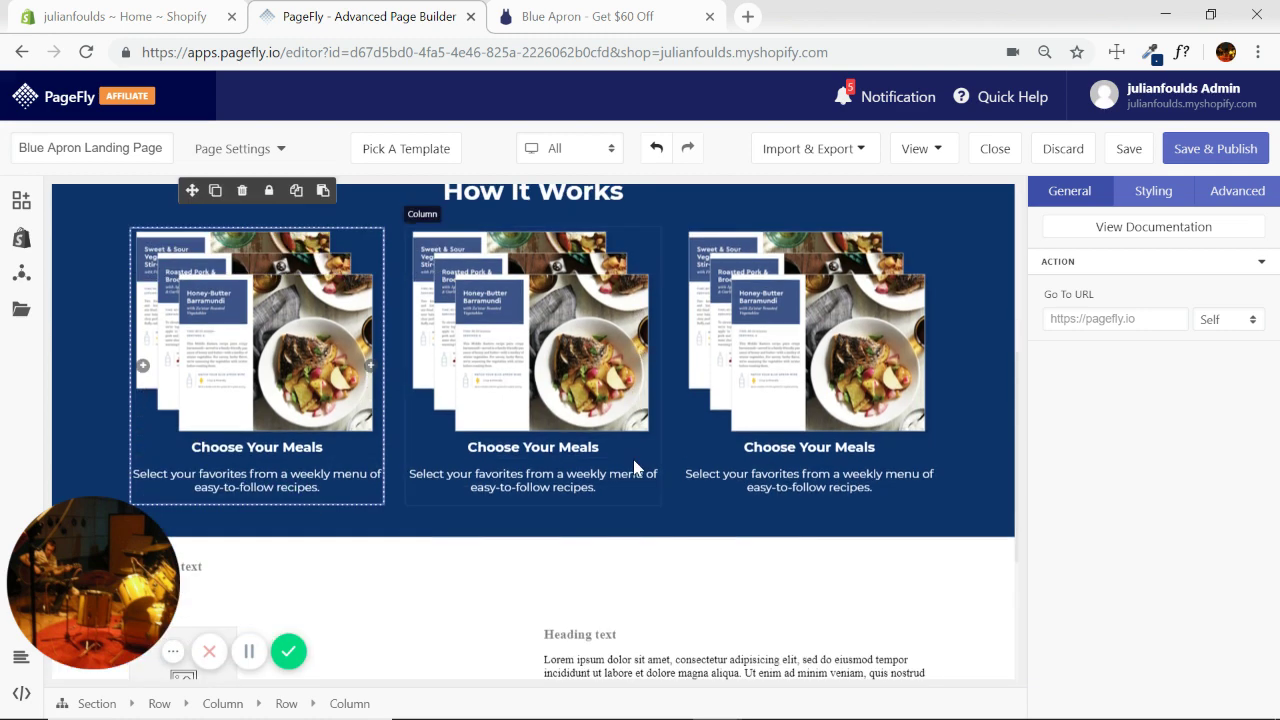
# Replace the middle column's recipe-fan picture with the ingredient-box image file.
pyautogui.click(560, 360)
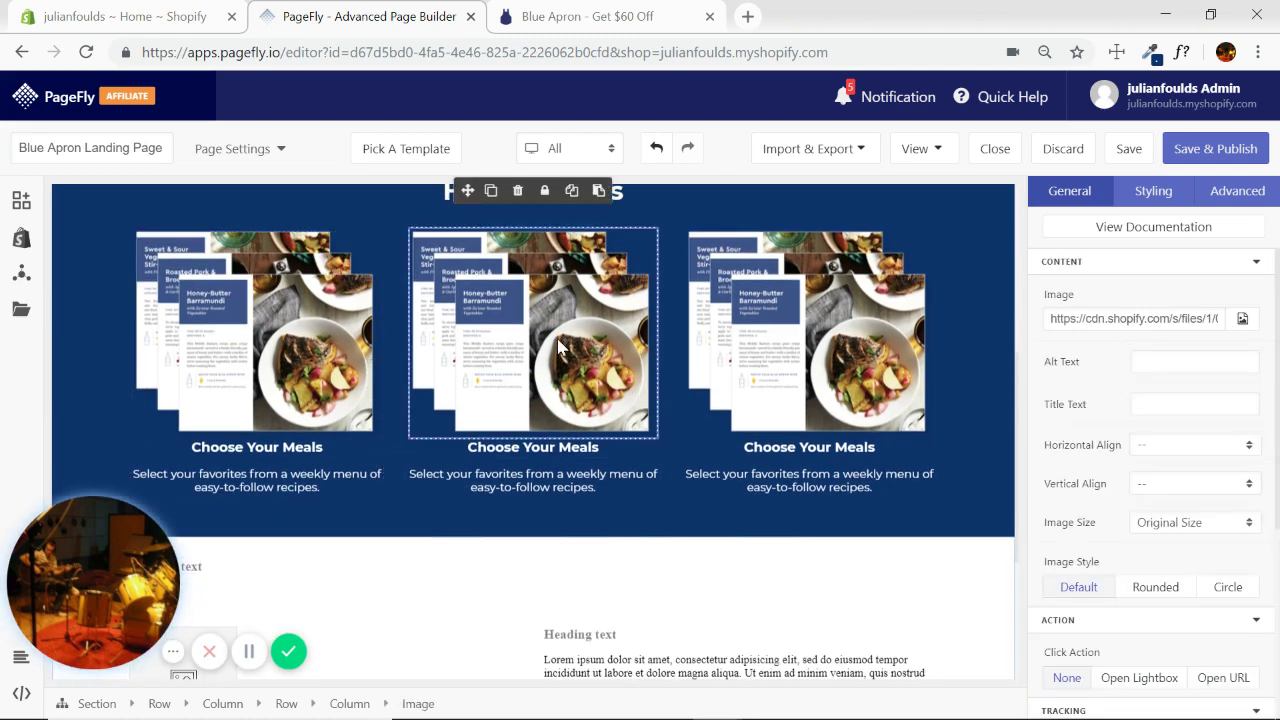
pyautogui.click(1243, 317)
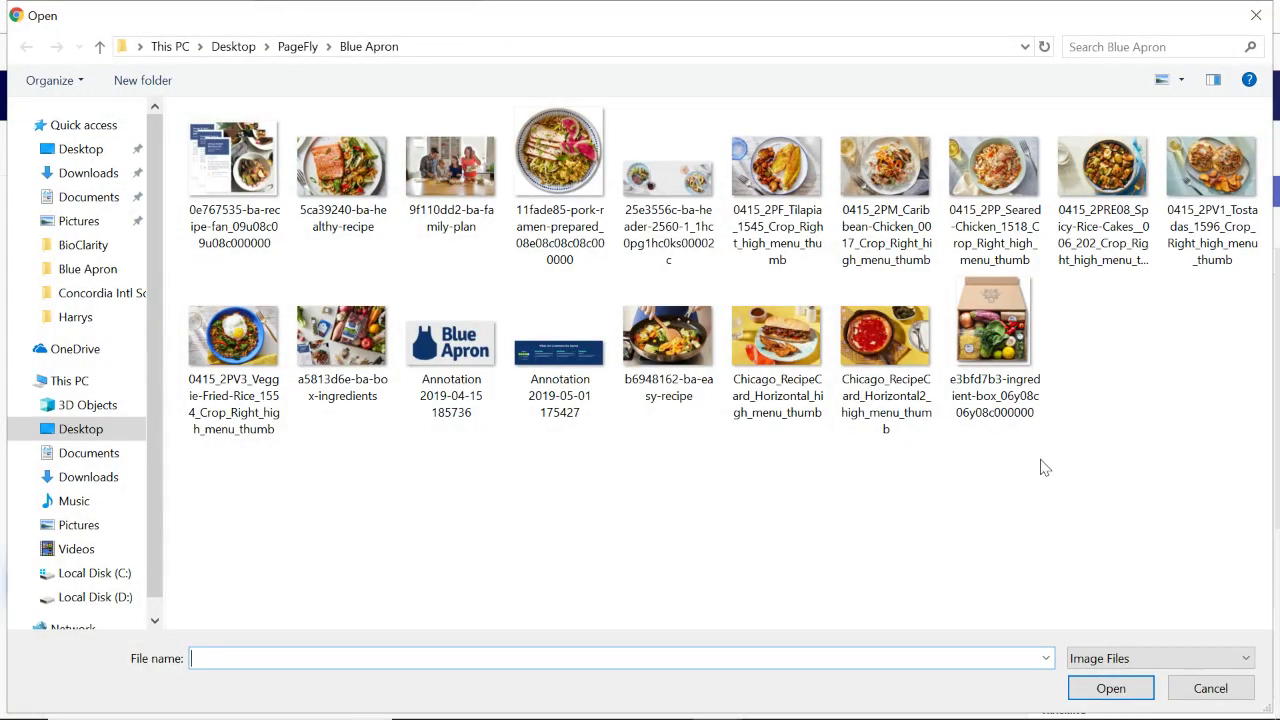
pyautogui.doubleClick(993, 330)
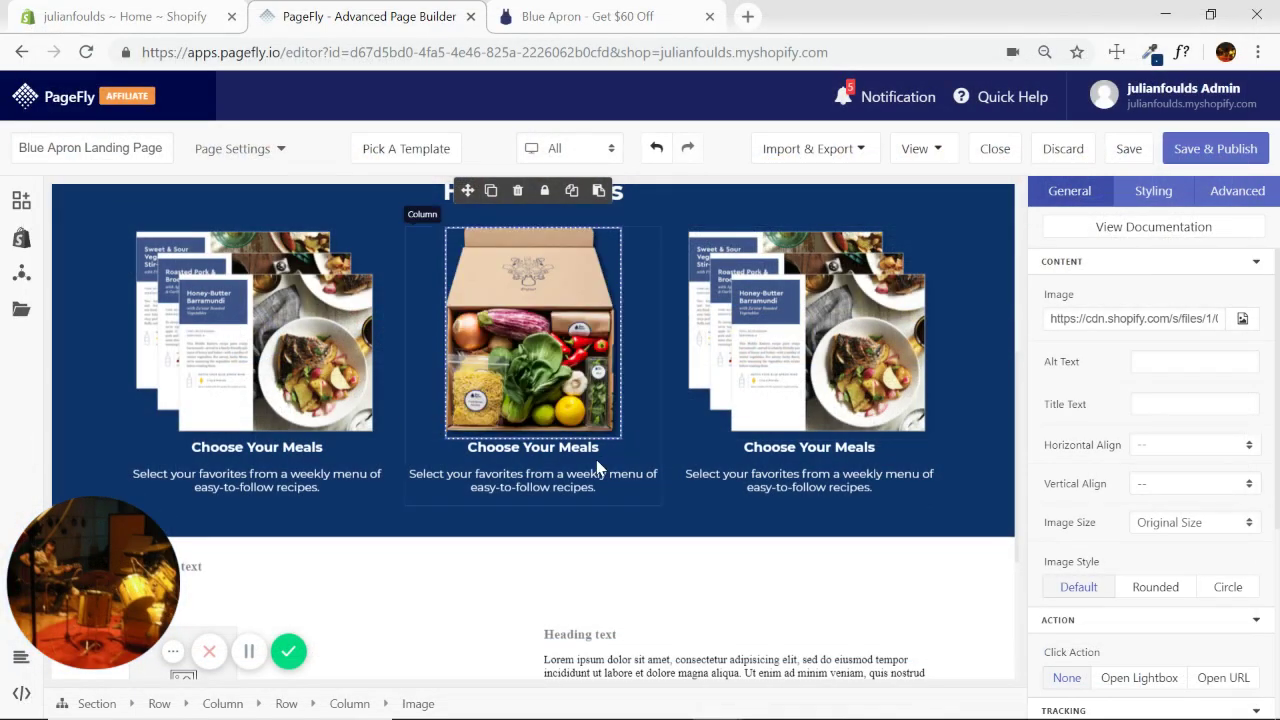
pyautogui.click(760, 330)
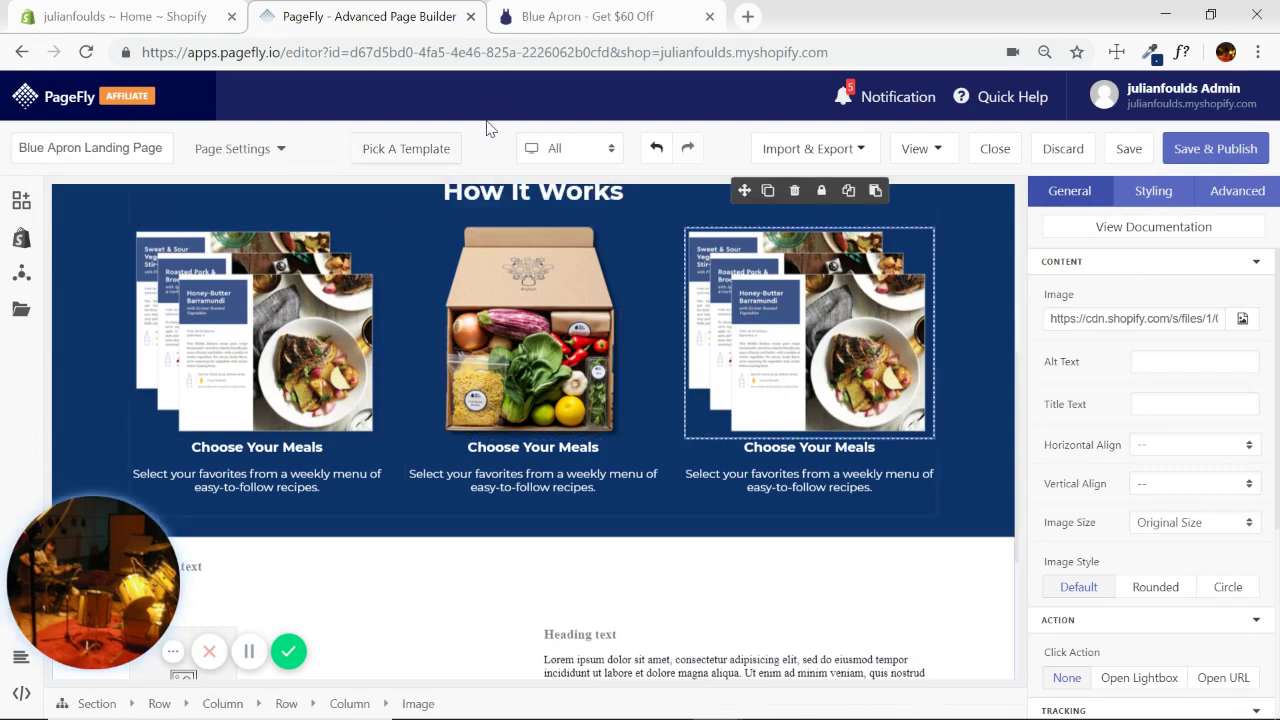
pyautogui.click(575, 18)
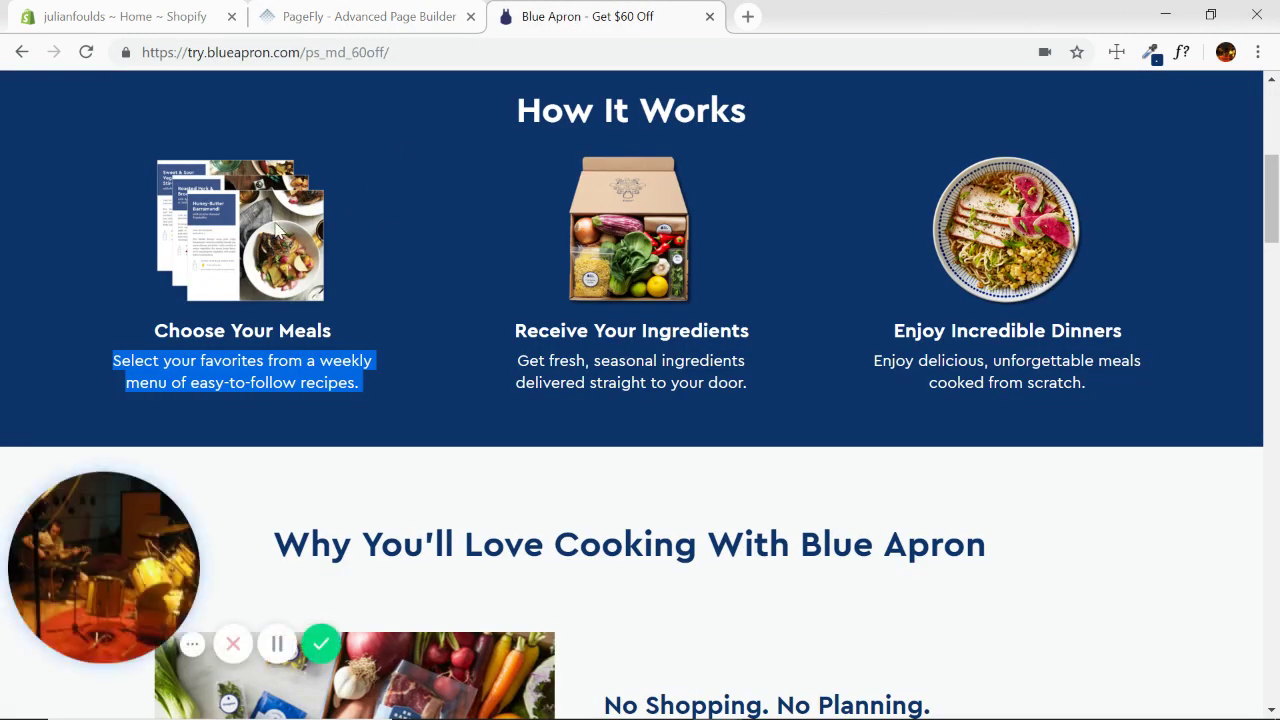
pyautogui.click(380, 20)
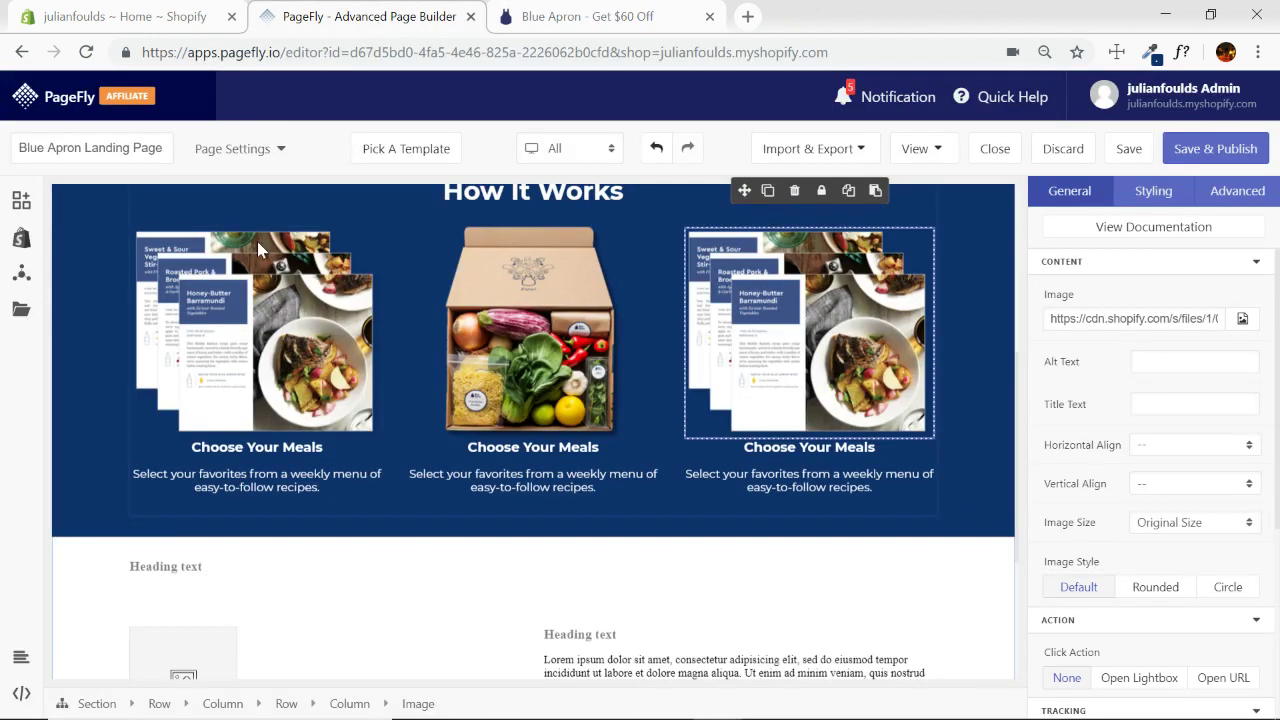
# Give the first column's image a custom width of 250.
pyautogui.click(262, 248)
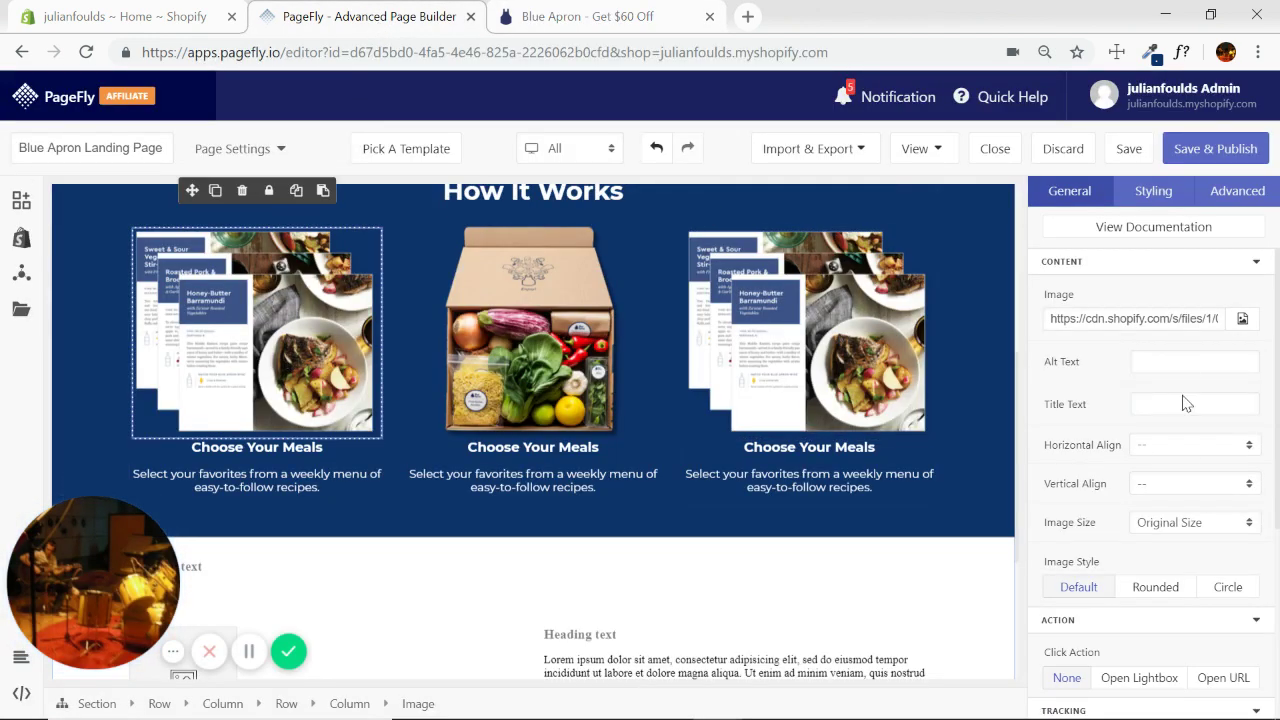
pyautogui.click(1250, 525)
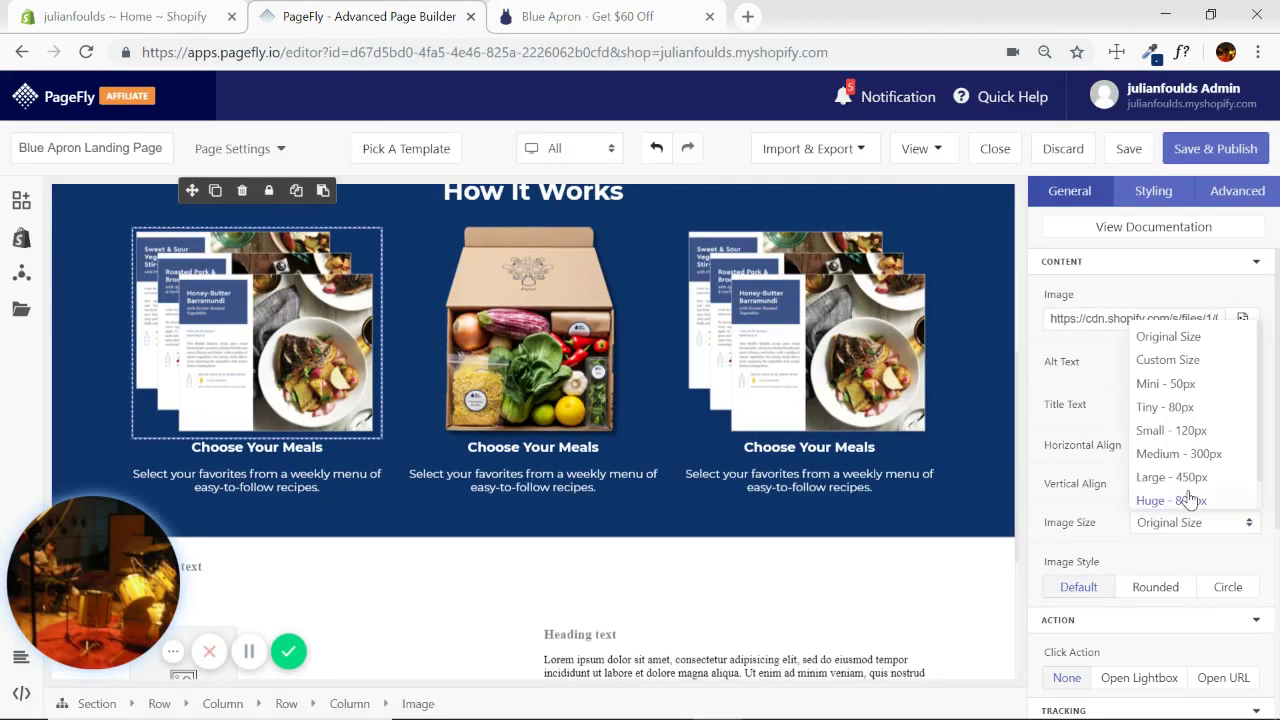
pyautogui.click(1153, 431)
pyautogui.click(1248, 527)
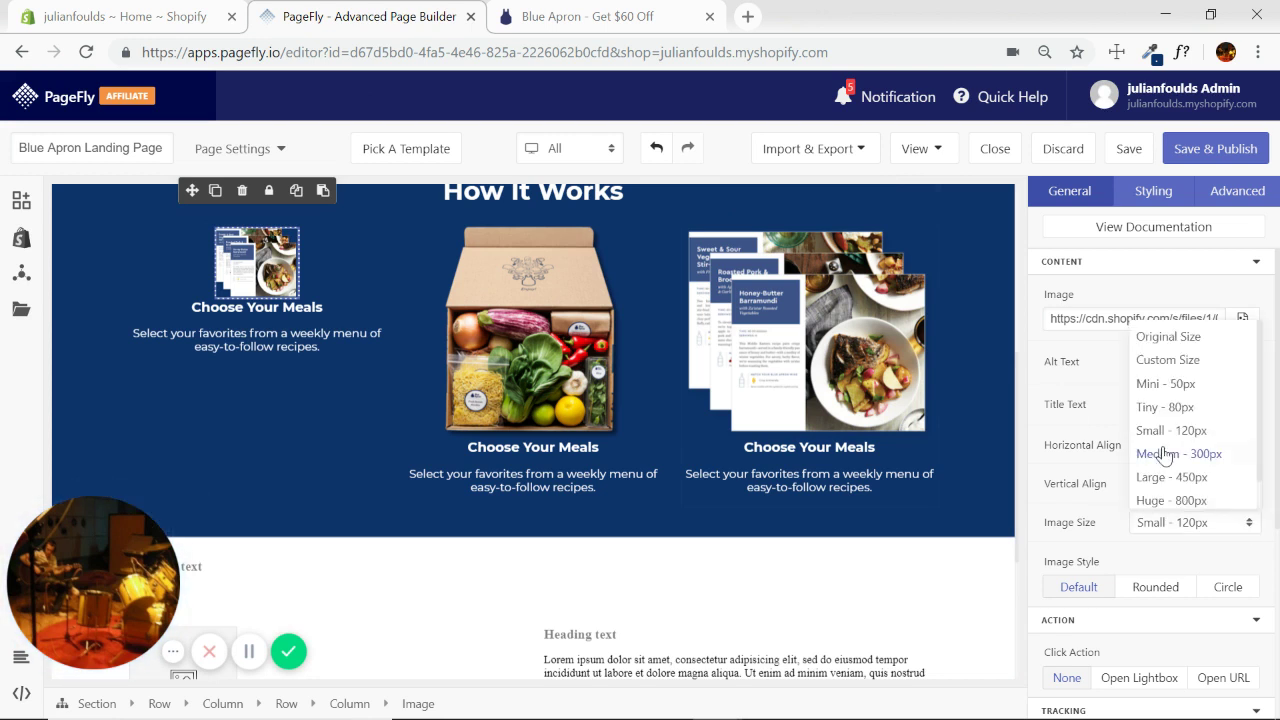
pyautogui.click(1166, 455)
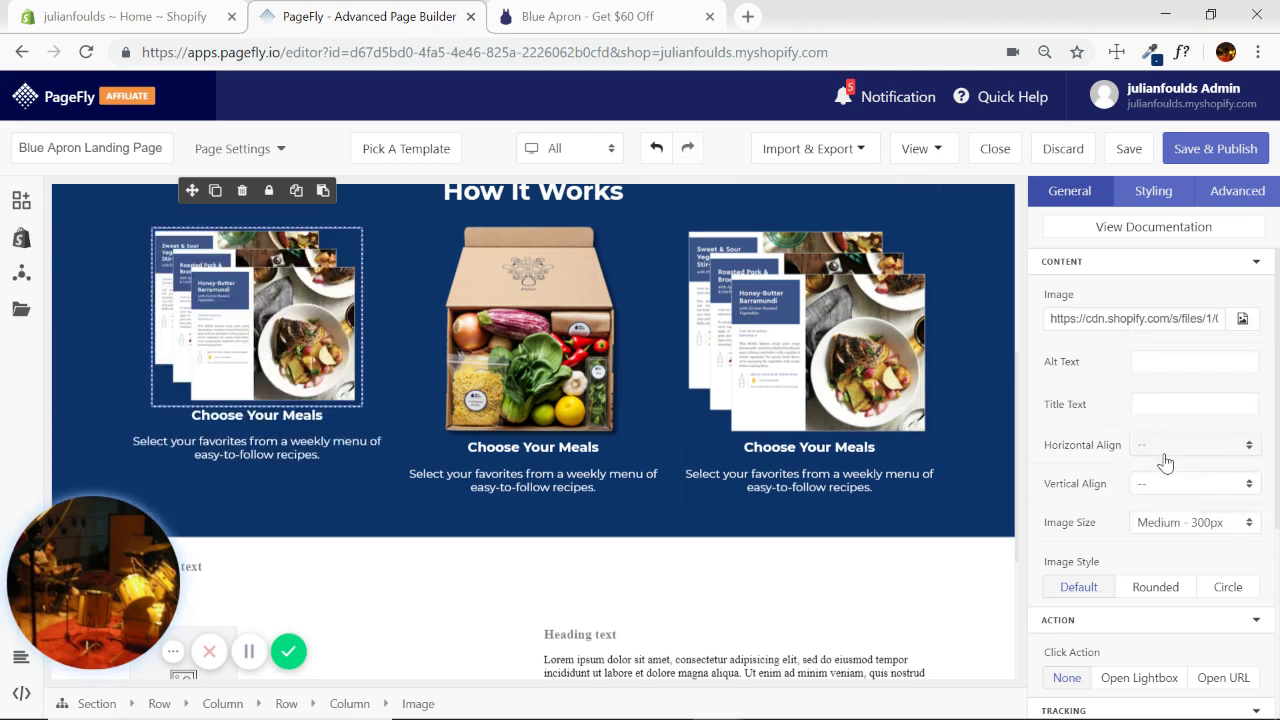
pyautogui.click(1252, 527)
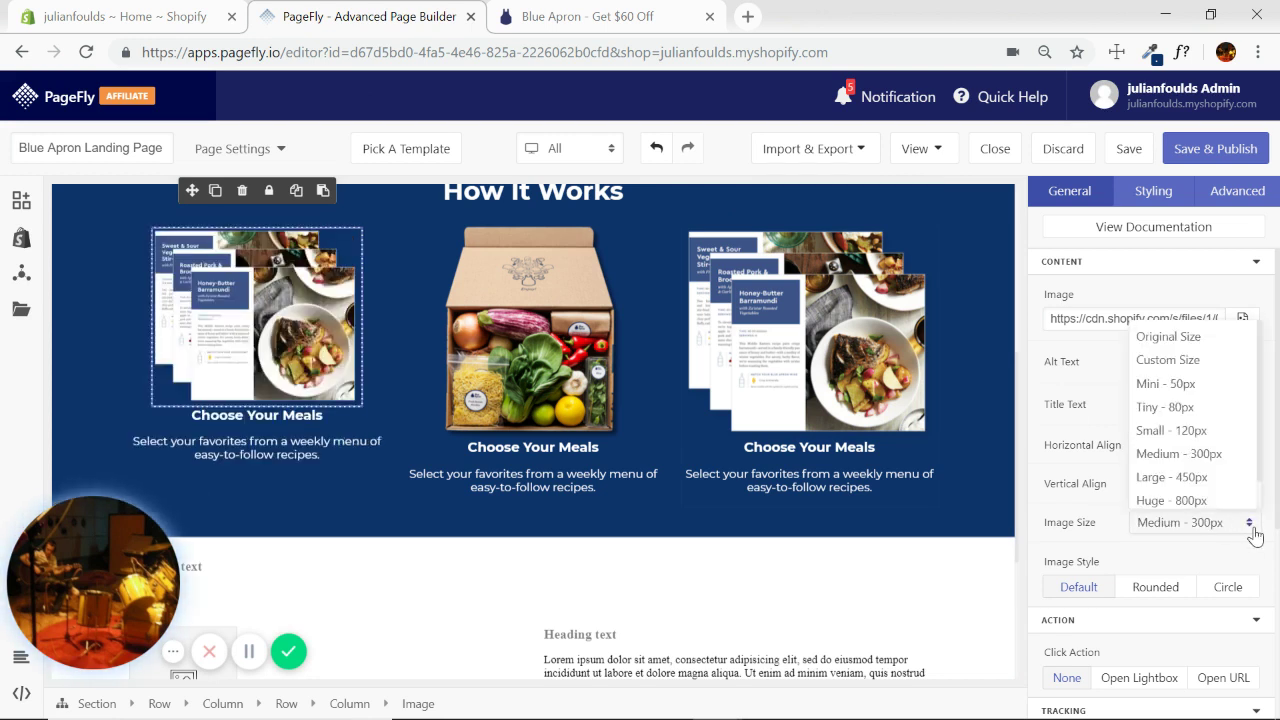
pyautogui.click(1190, 362)
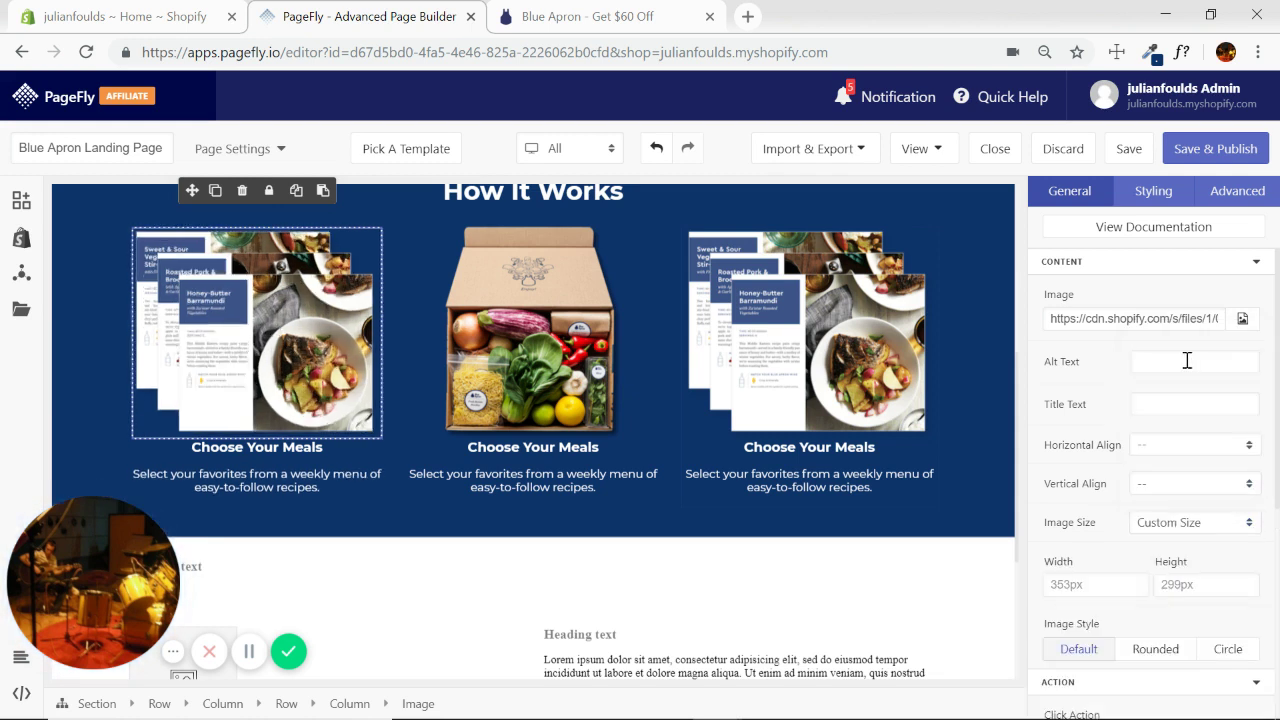
pyautogui.click(1078, 585)
pyautogui.write('250')
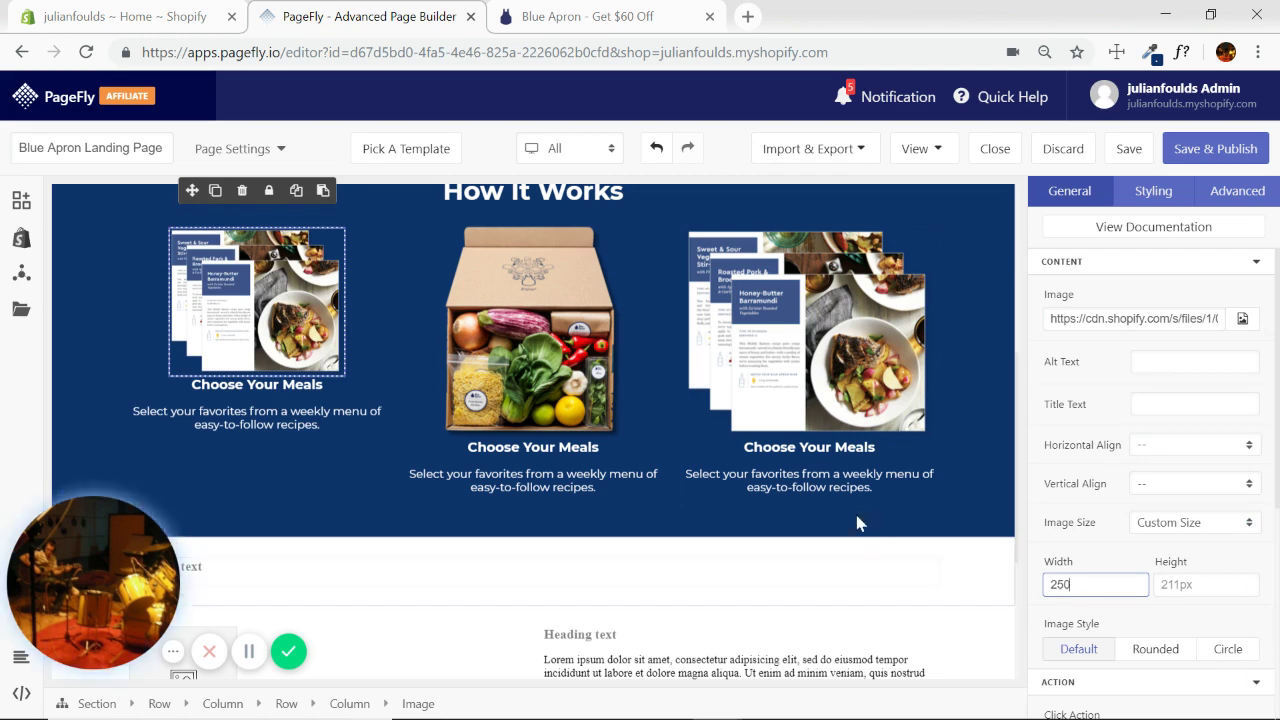
# Delete the middle and right columns and duplicate the first column twice.
pyautogui.click(633, 304)
pyautogui.scroll(1, 487, 309)
pyautogui.click(518, 277)
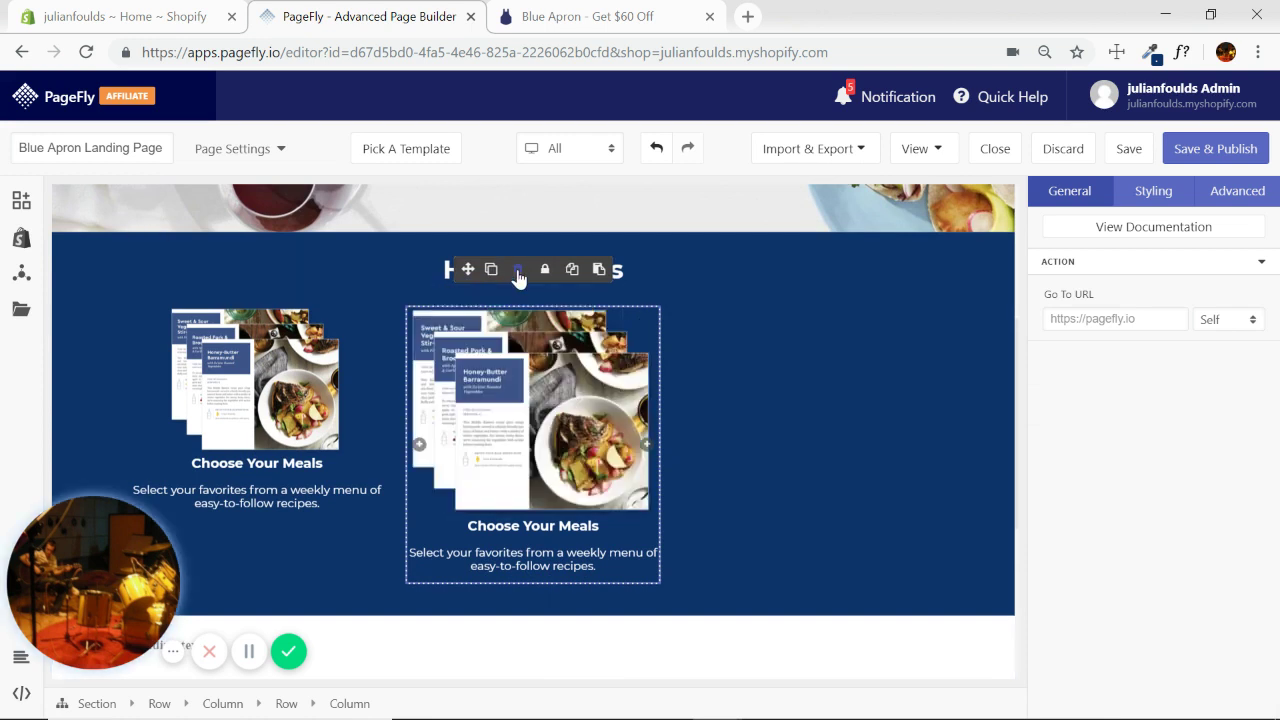
pyautogui.click(518, 277)
pyautogui.click(219, 272)
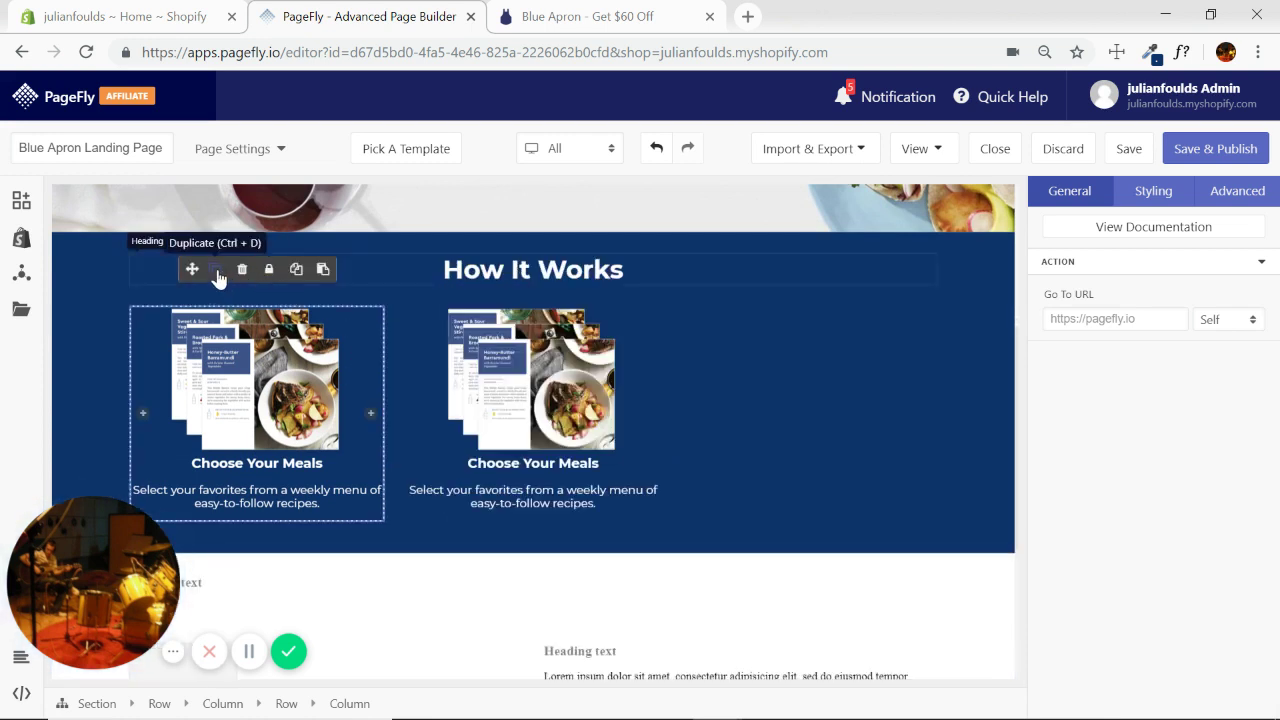
pyautogui.click(219, 272)
# Check the three column images and the How It Works section against the Blue Apron page.
pyautogui.click(711, 411)
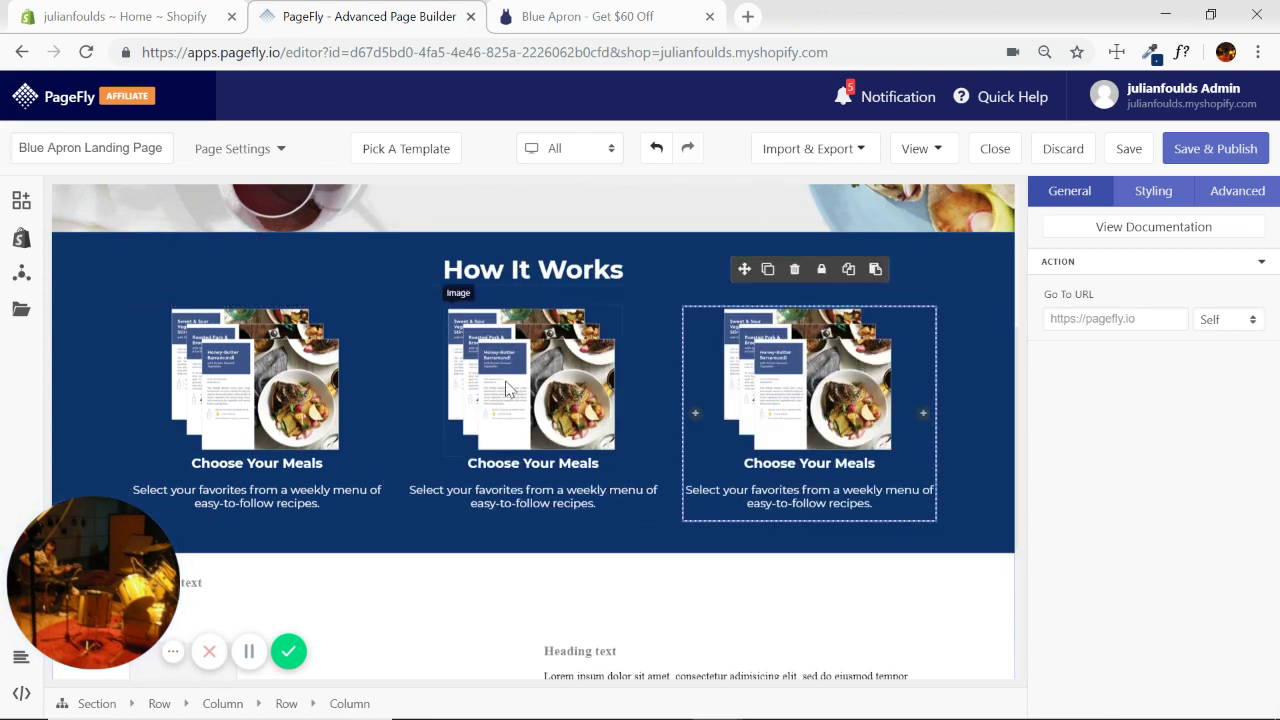
pyautogui.click(540, 386)
pyautogui.click(285, 390)
pyautogui.click(533, 380)
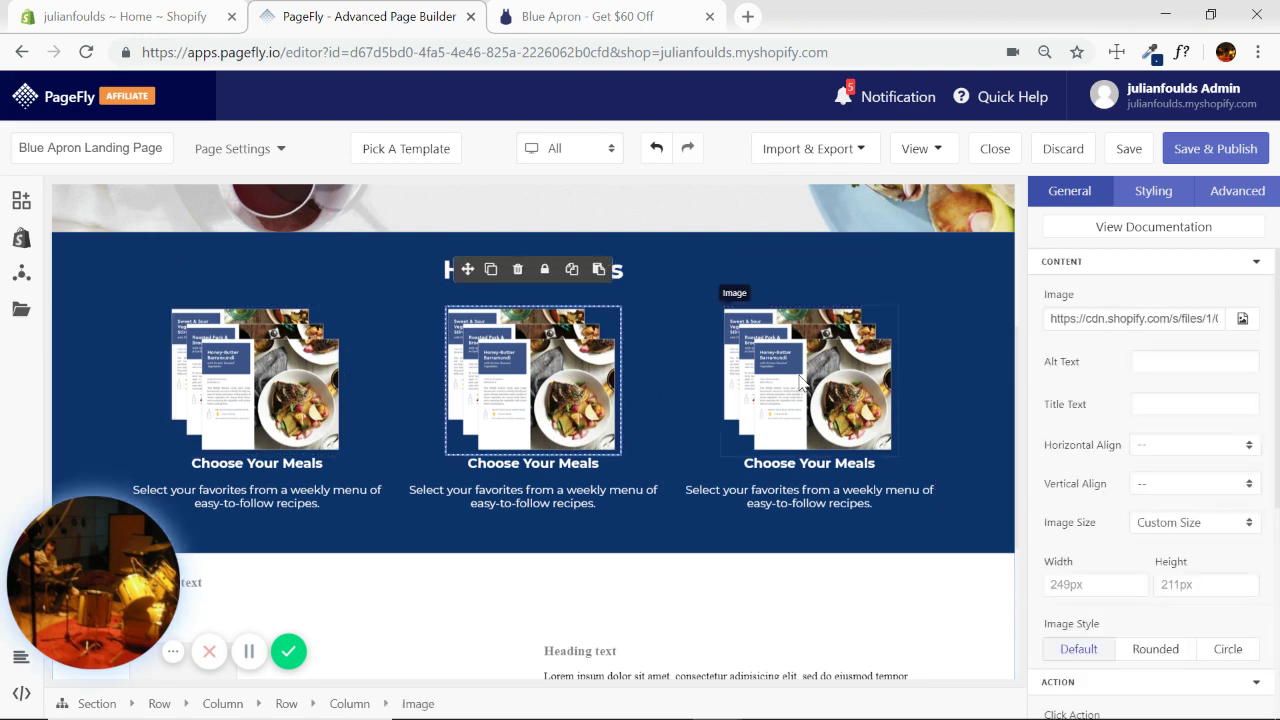
pyautogui.click(809, 380)
pyautogui.click(994, 406)
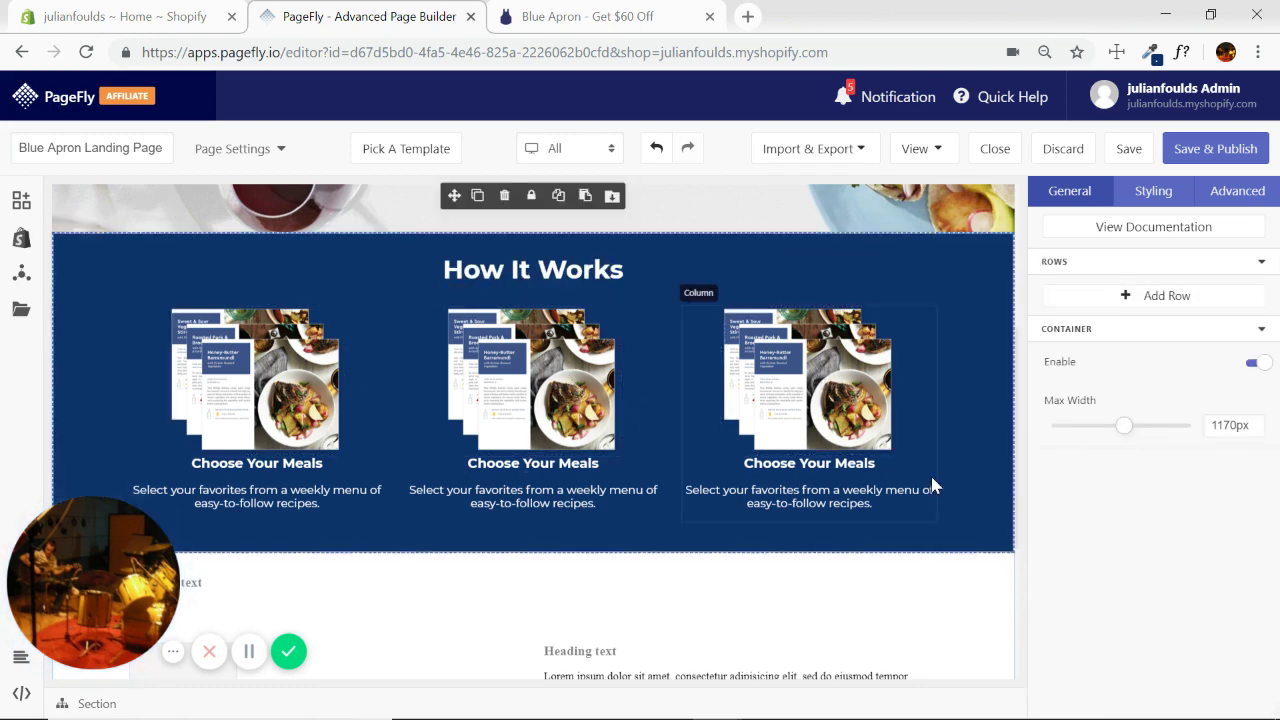
pyautogui.click(591, 20)
pyautogui.scroll(3, 748, 408)
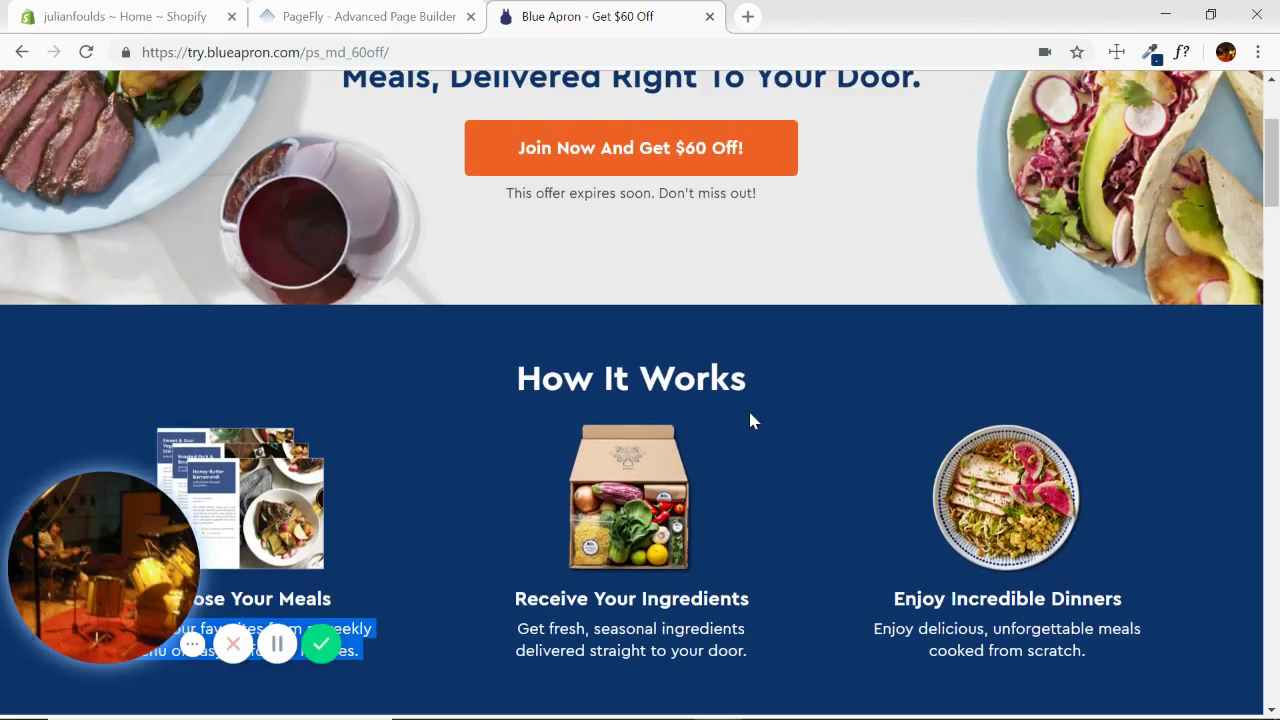
pyautogui.scroll(-2, 471, 246)
# Centre the placeholder heading and set its font family to Montserrat.
pyautogui.click(352, 12)
pyautogui.scroll(-3, 862, 290)
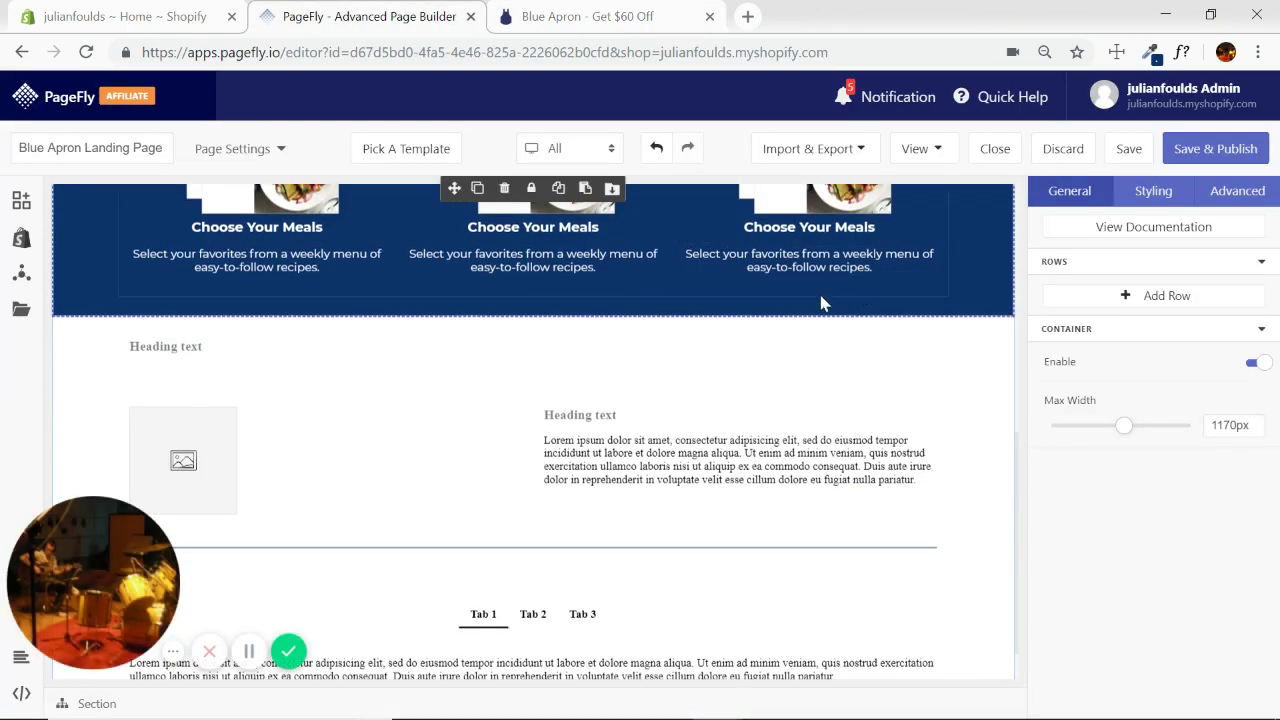
pyautogui.click(363, 350)
pyautogui.click(1133, 201)
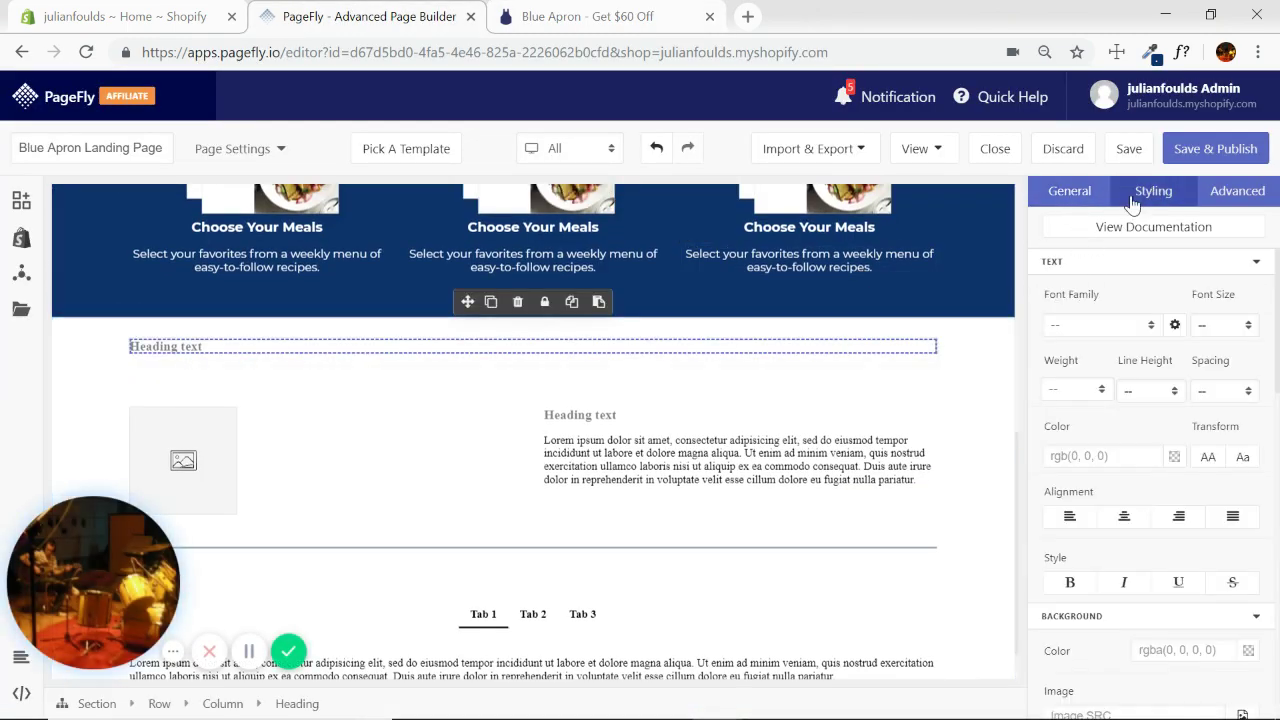
pyautogui.click(1121, 520)
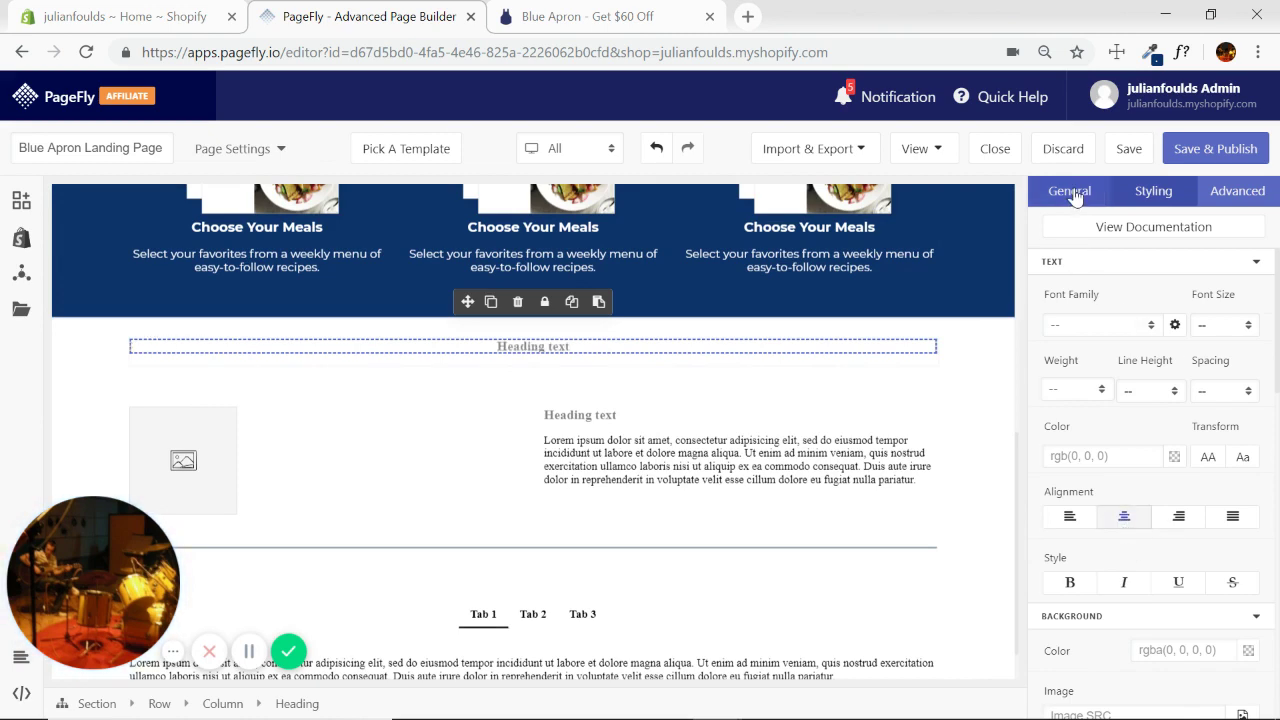
pyautogui.click(1142, 328)
pyautogui.click(1095, 448)
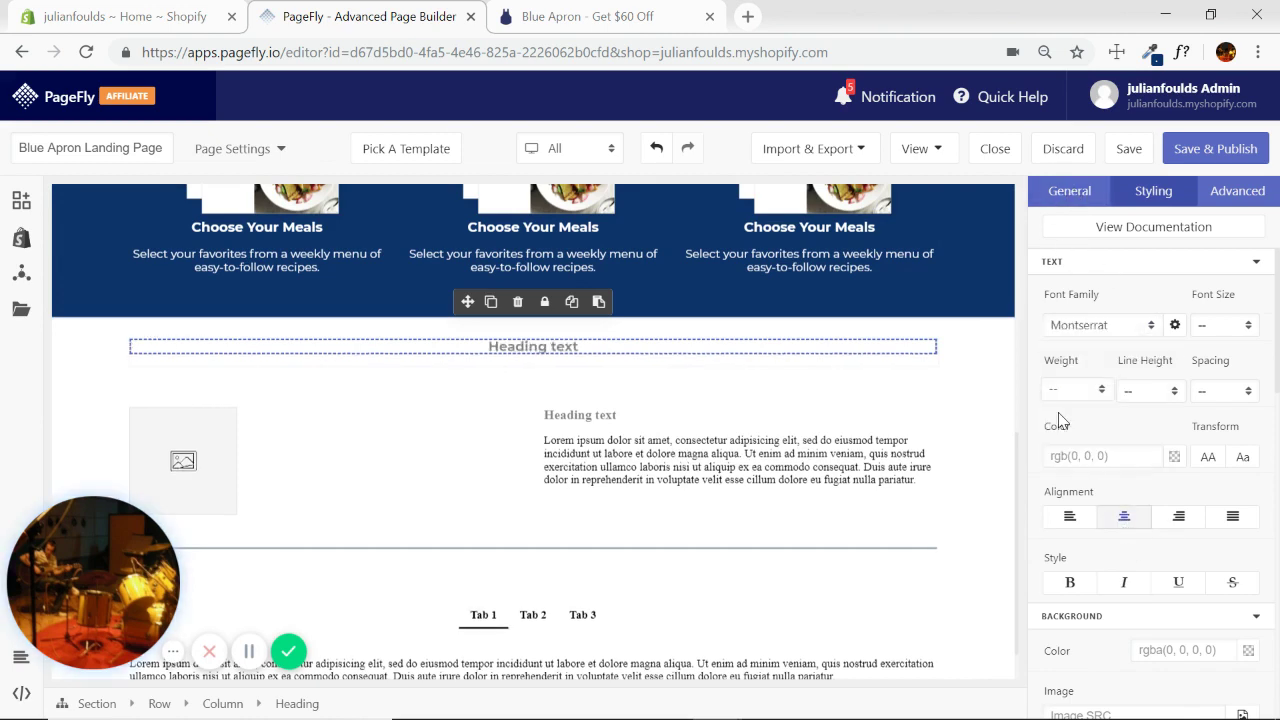
# Paste the reference title 'Why You'll Love Cooking With Blue Apron' into the heading.
pyautogui.click(640, 10)
pyautogui.scroll(-2, 797, 366)
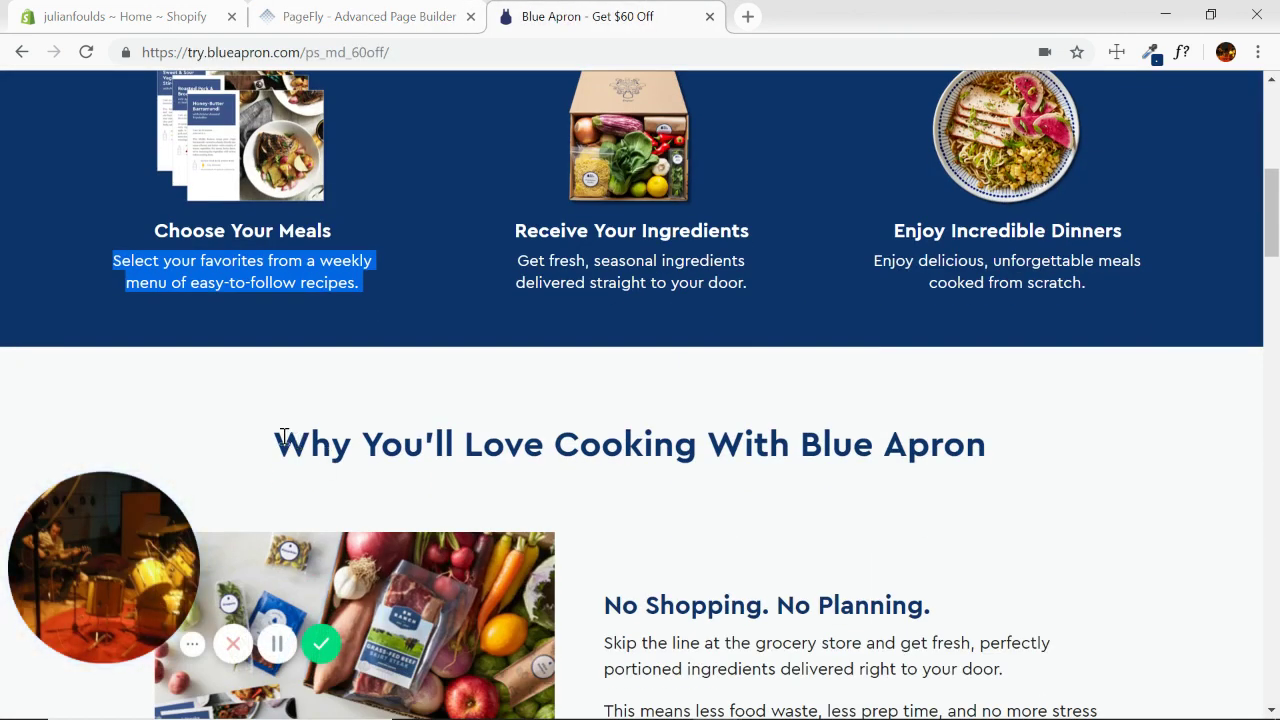
pyautogui.moveTo(277, 437); pyautogui.dragTo(1000, 465)
pyautogui.hotkey('ctrl', 'c')
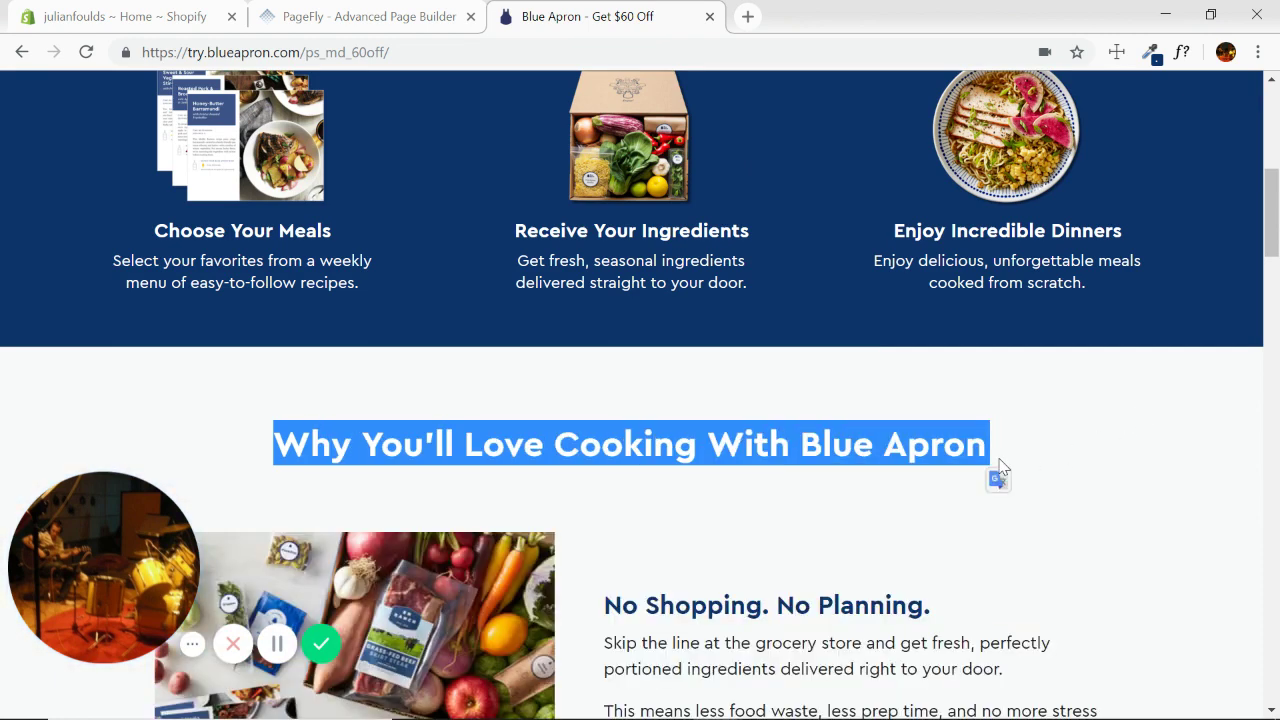
pyautogui.click(407, 15)
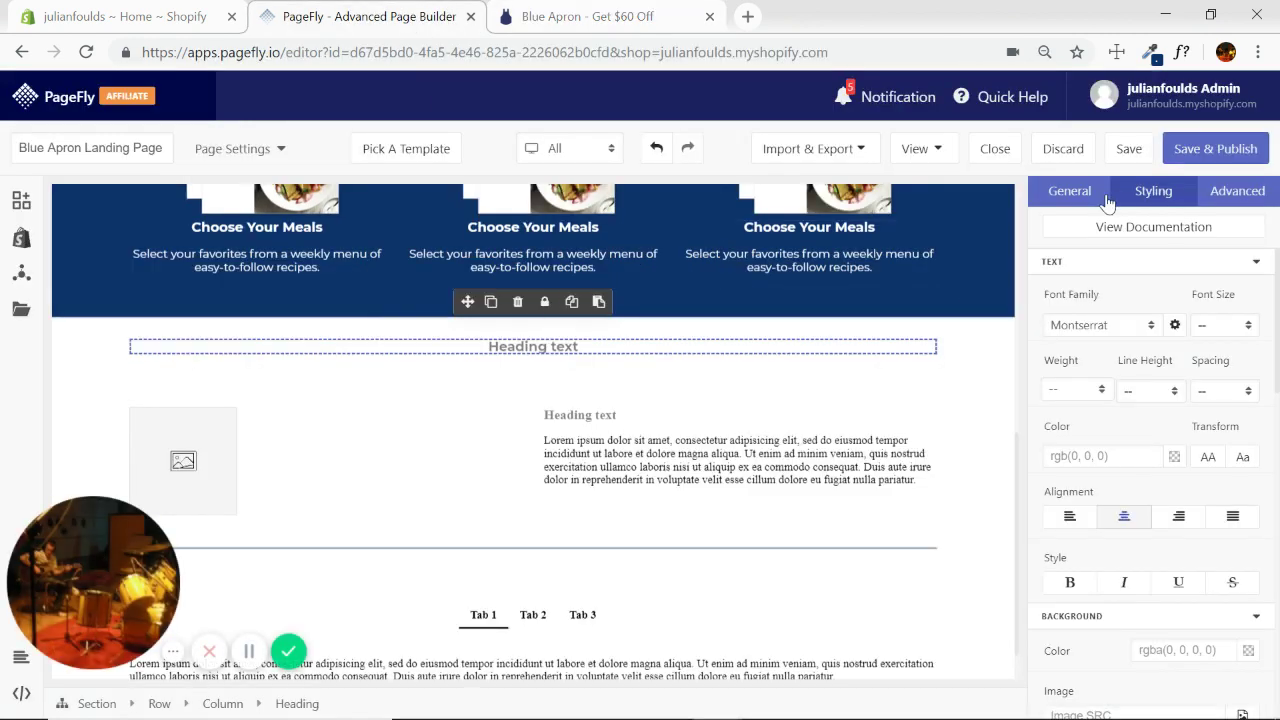
pyautogui.hotkey('ctrl', 'v')
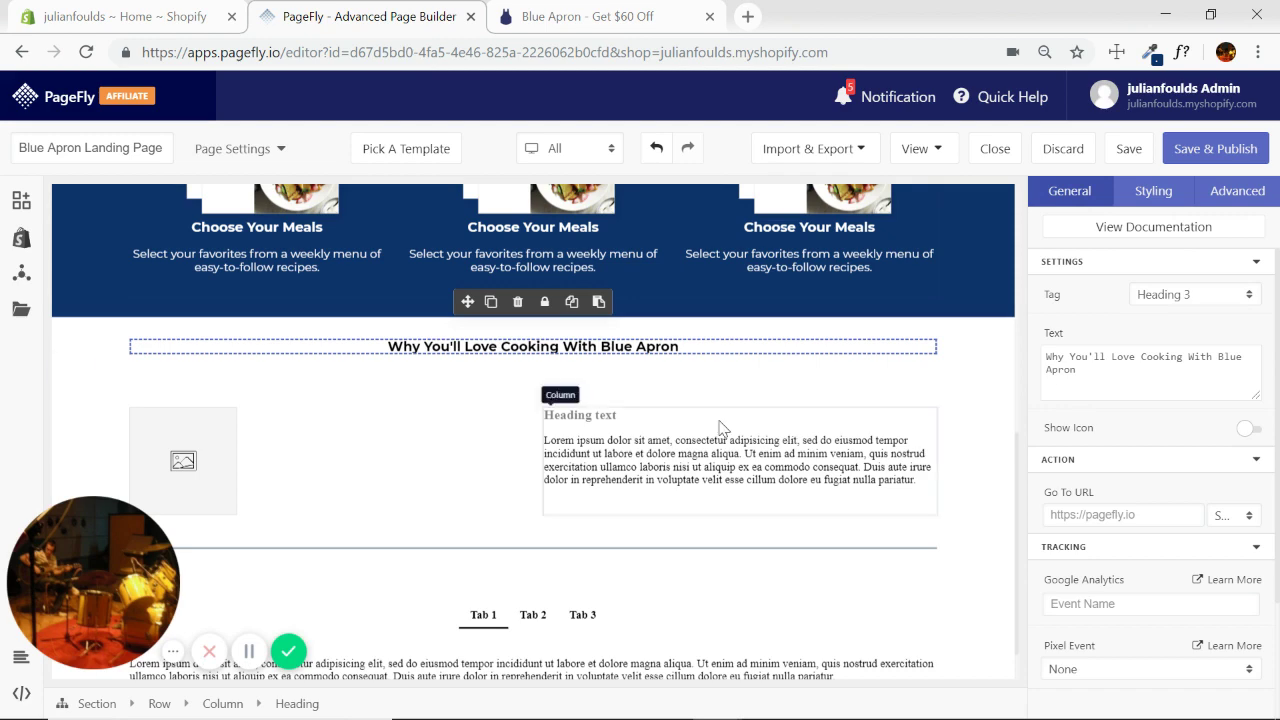
# Colour the heading navy #0F346C, sampled from the reference page with ColorZilla.
pyautogui.click(630, 18)
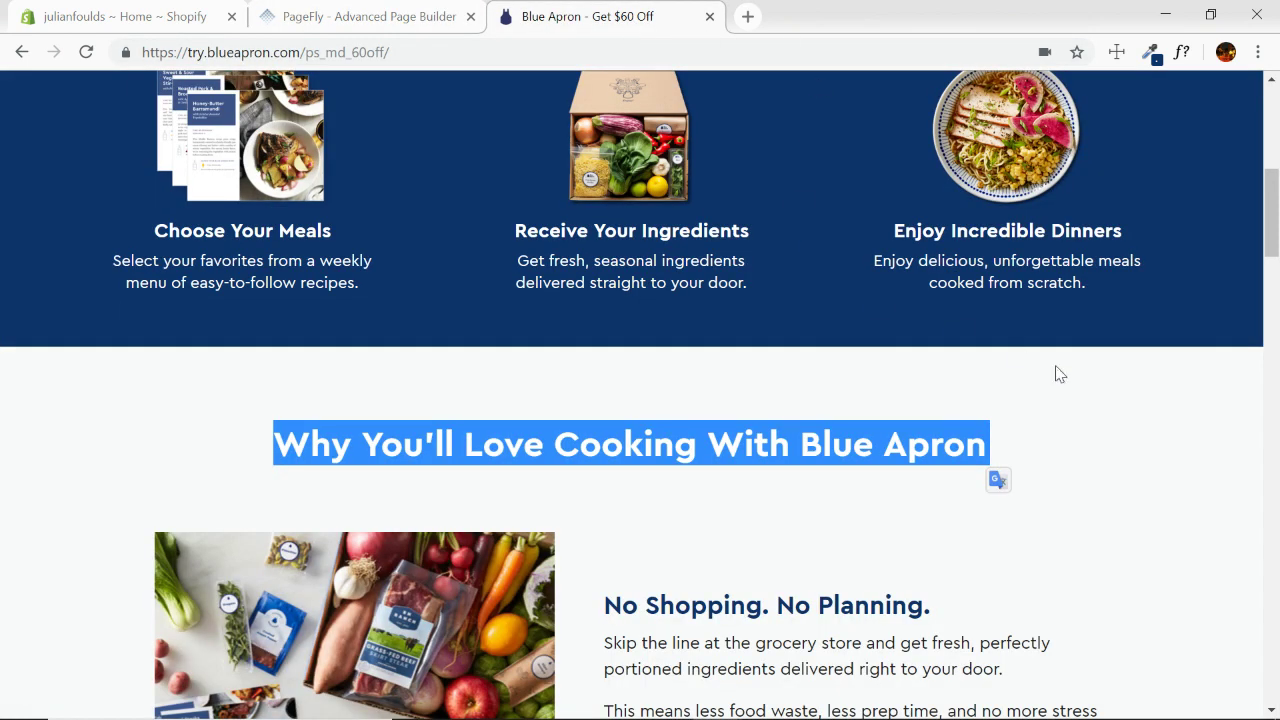
pyautogui.click(1197, 246)
pyautogui.click(1150, 55)
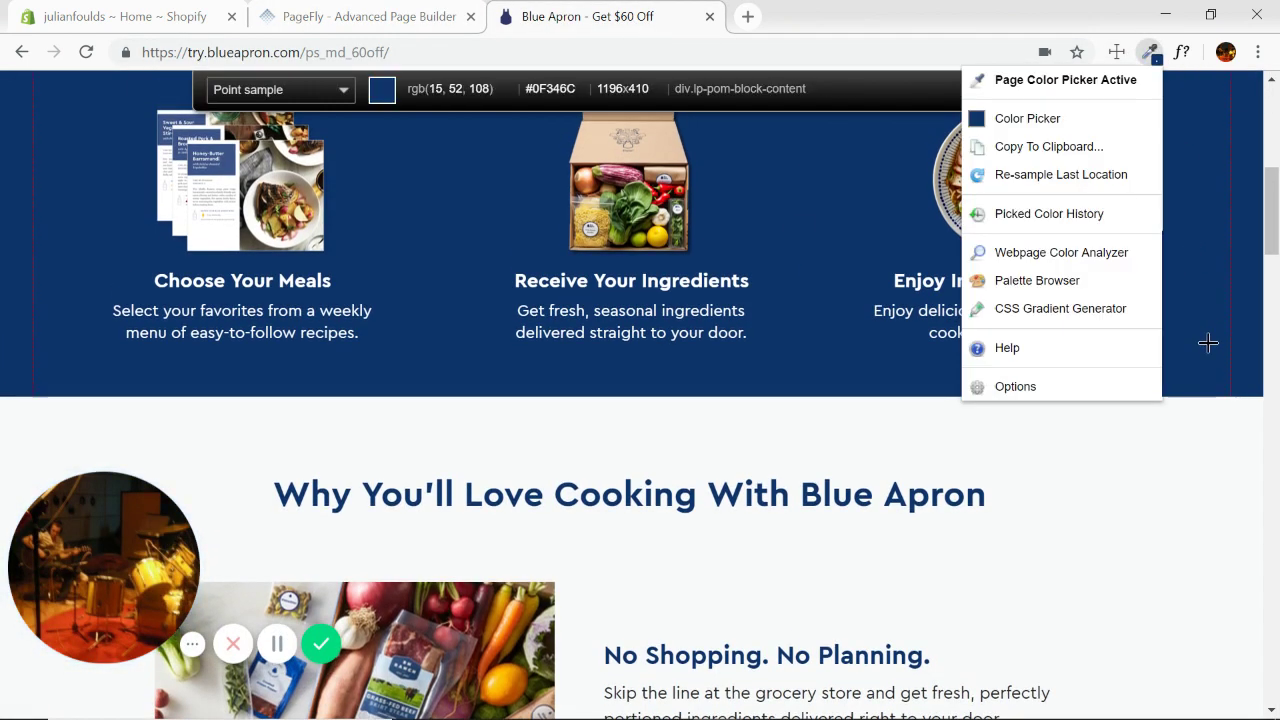
pyautogui.click(1237, 346)
pyautogui.click(428, 18)
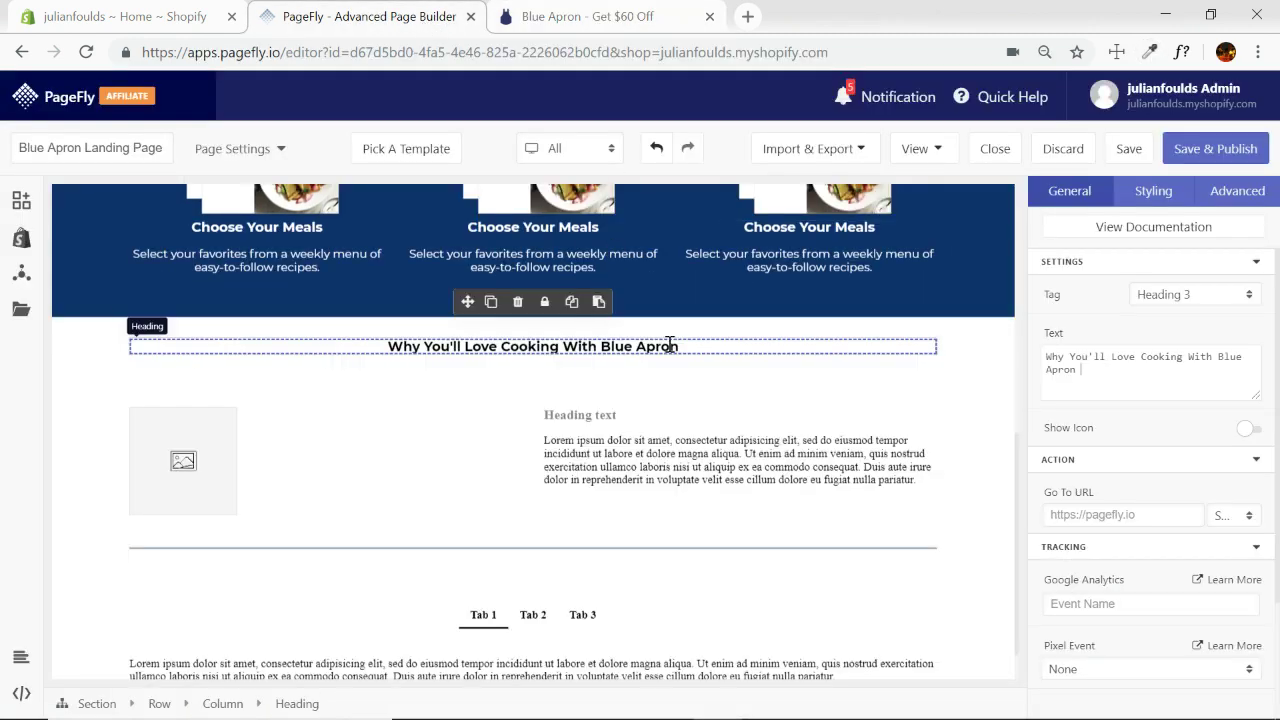
pyautogui.click(1140, 191)
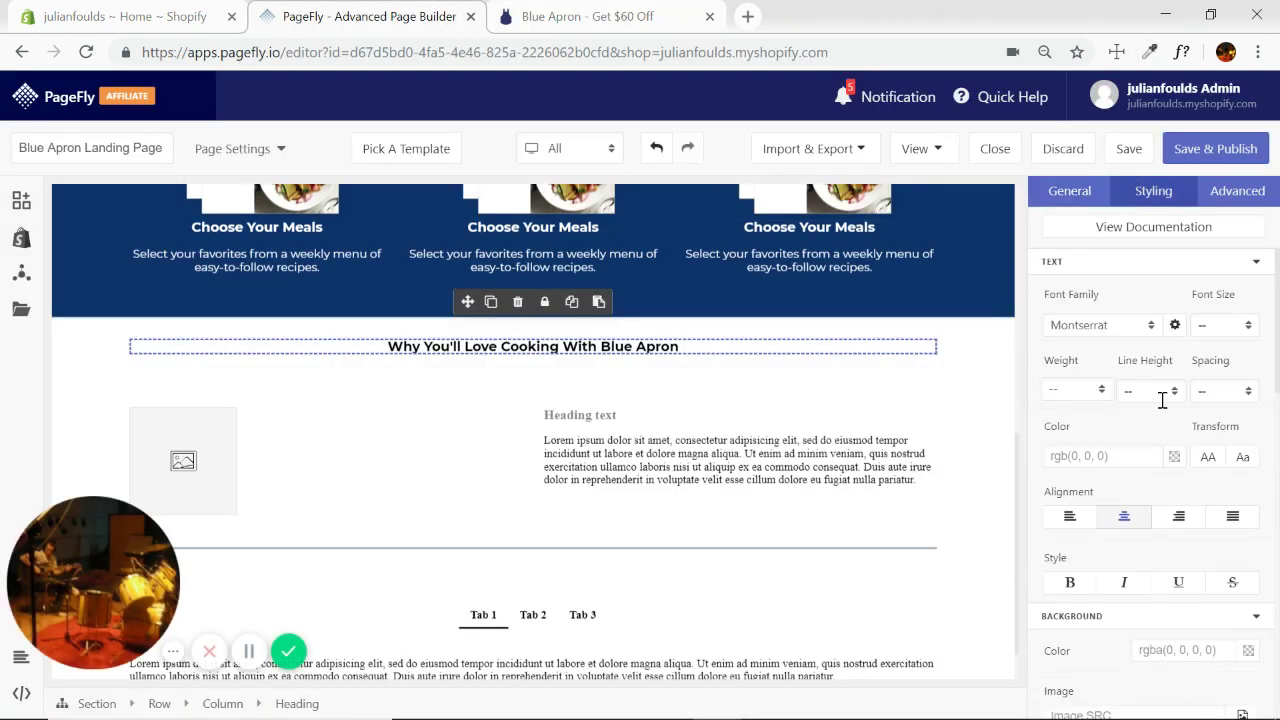
pyautogui.hotkey('ctrl', 'v')
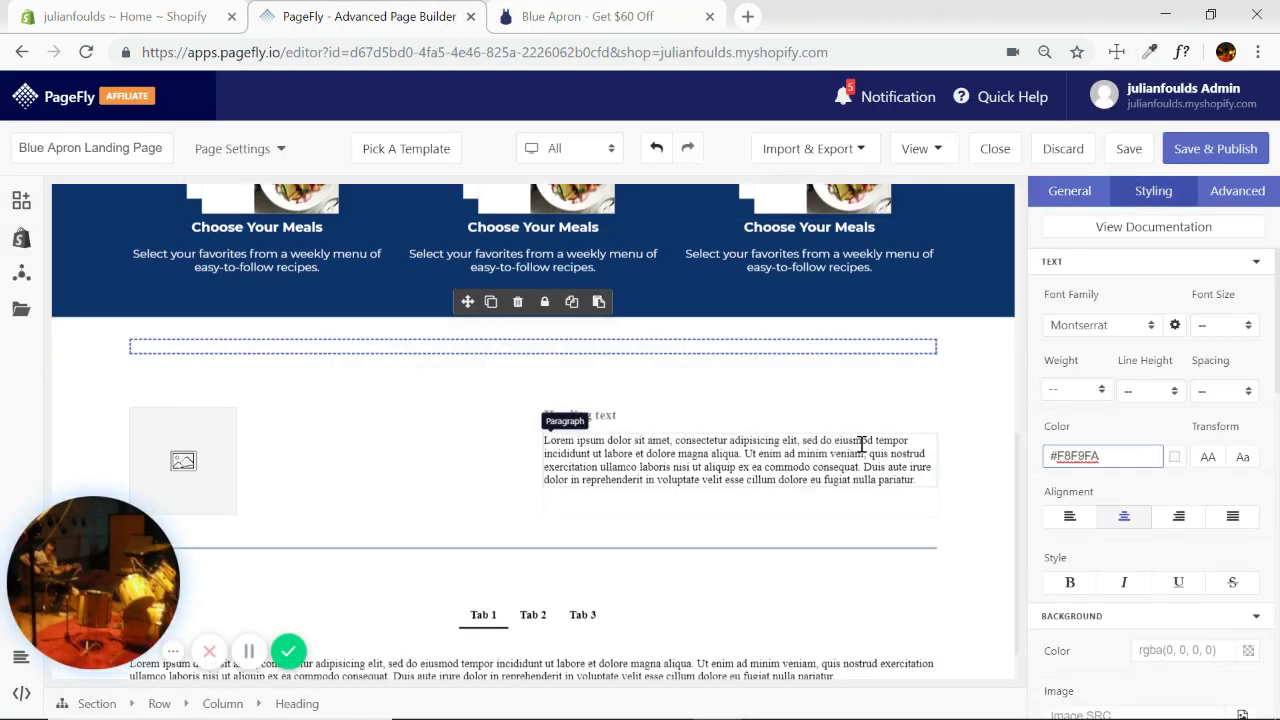
pyautogui.click(624, 17)
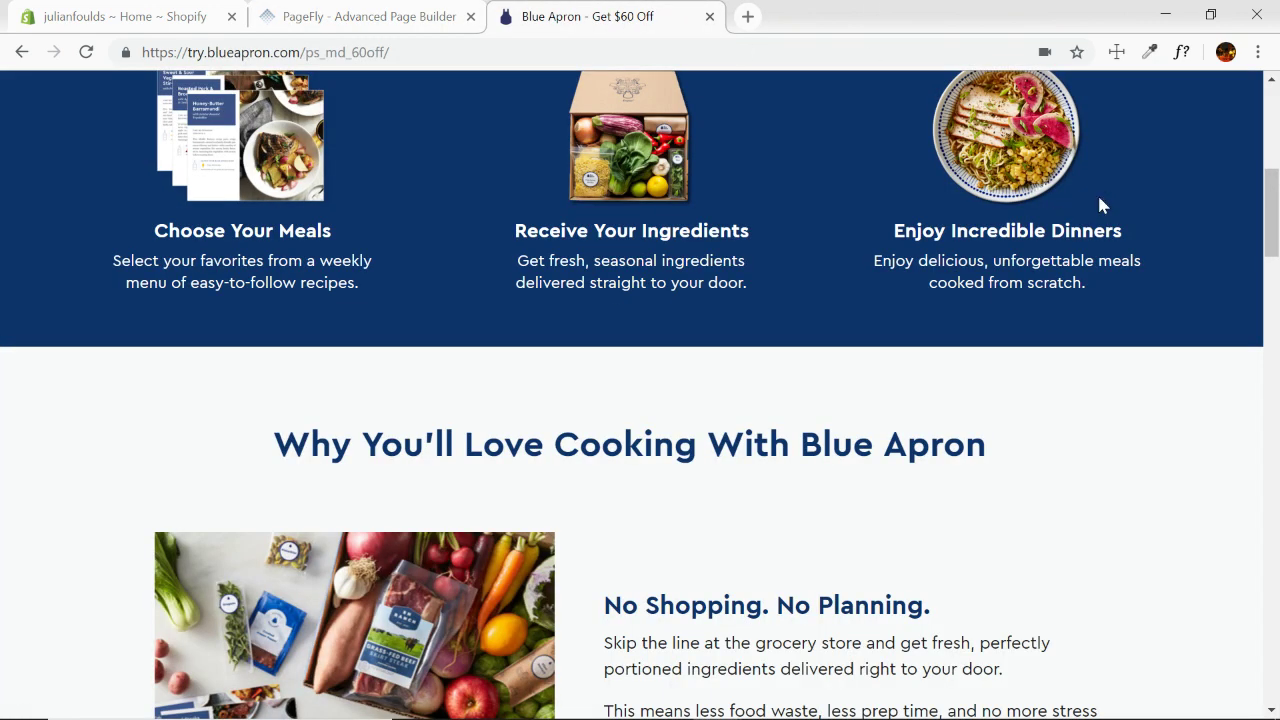
pyautogui.click(1150, 51)
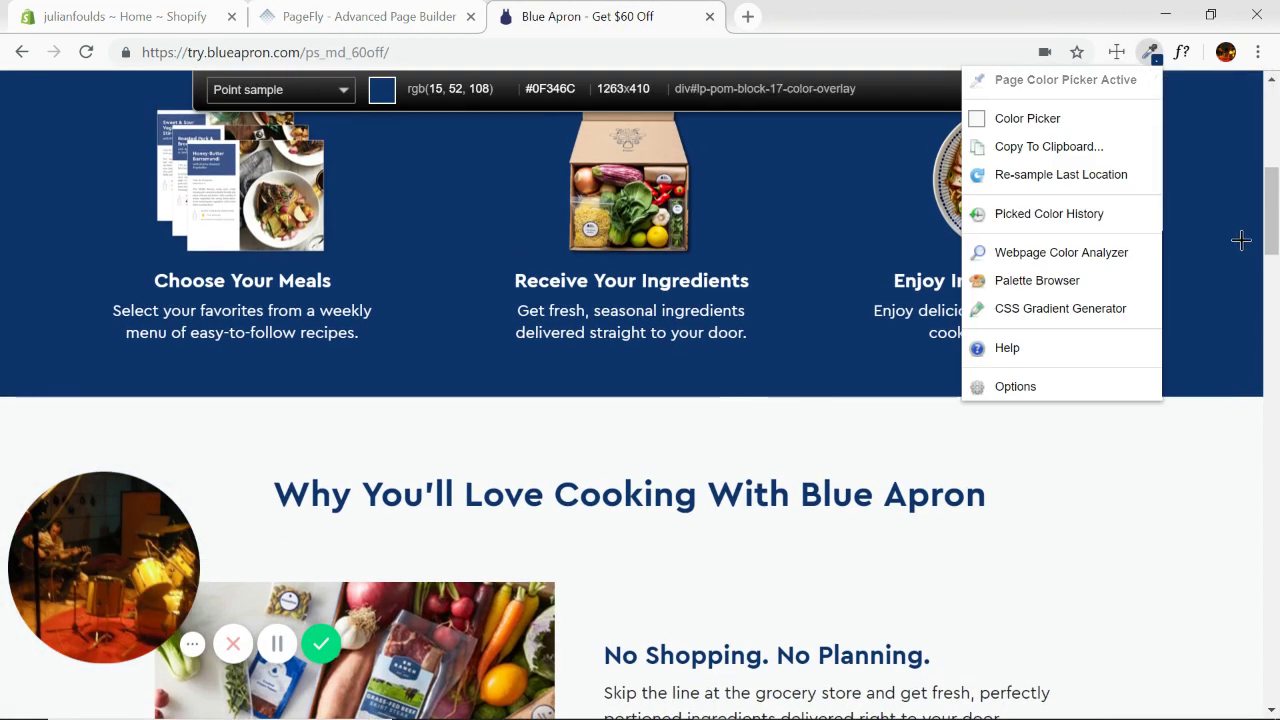
pyautogui.click(1242, 240)
pyautogui.click(1243, 242)
pyautogui.click(455, 12)
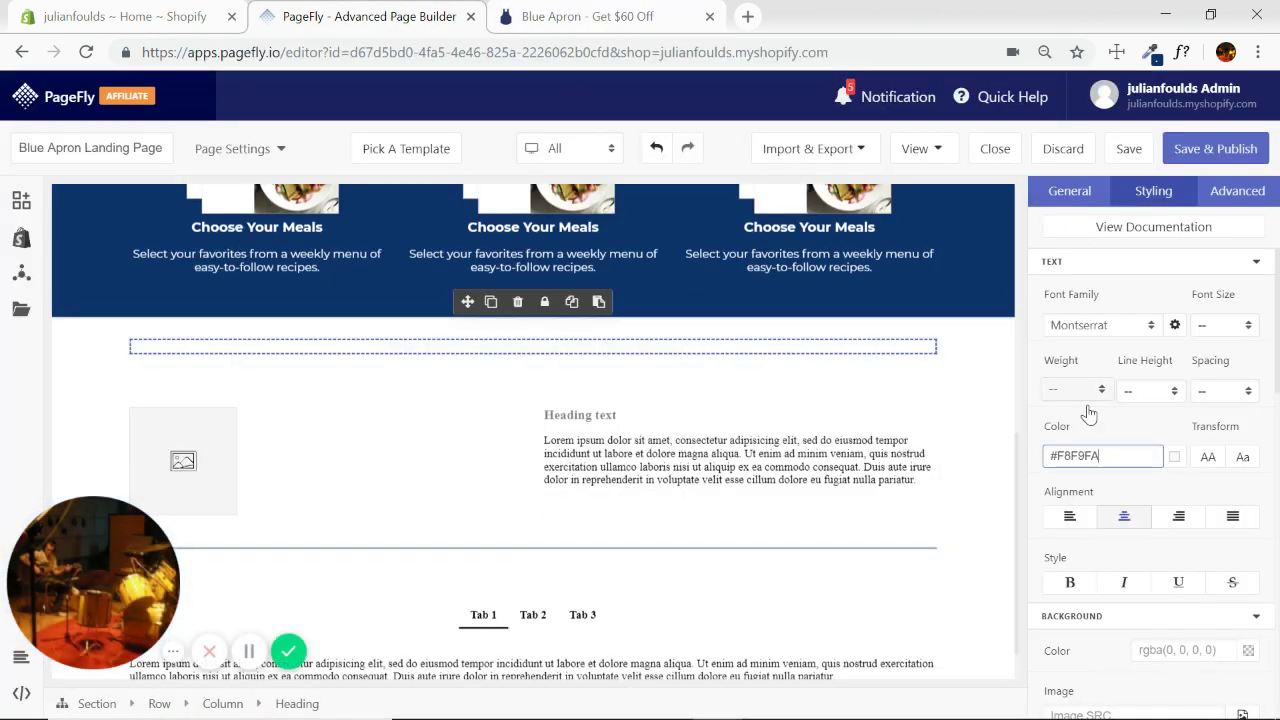
pyautogui.hotkey('ctrl', 'v')
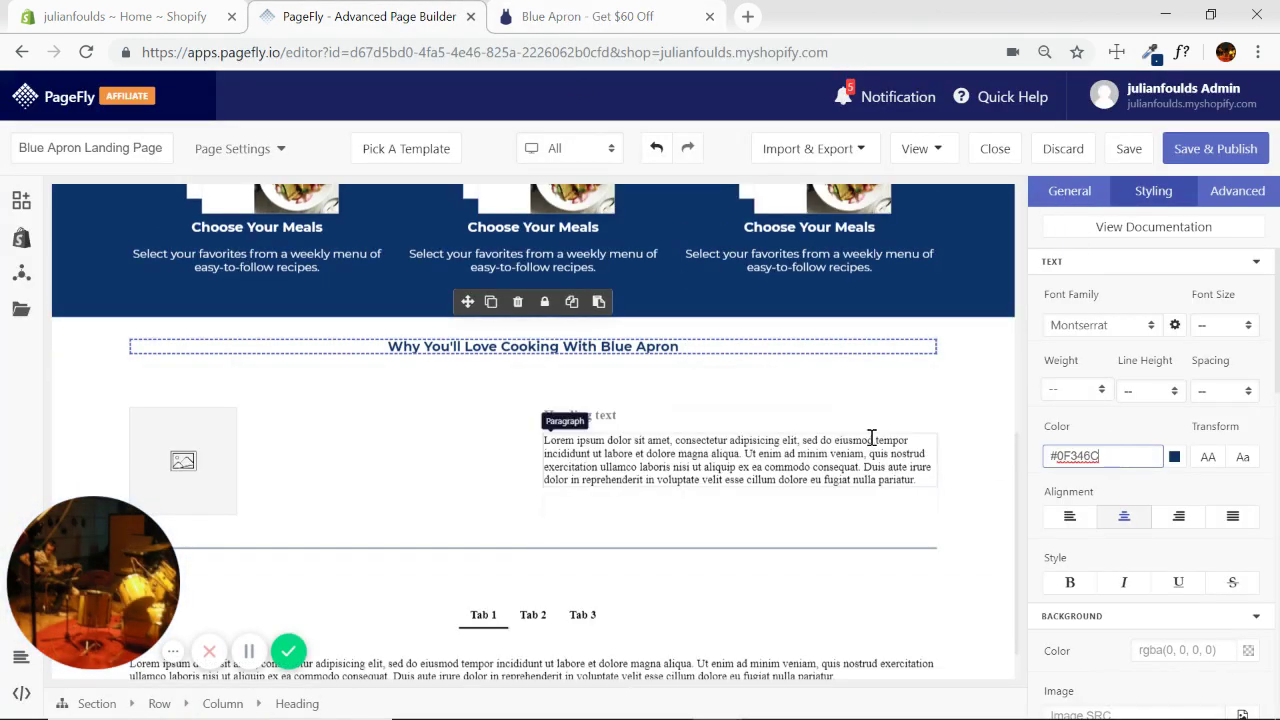
# Set the heading font size to 36px.
pyautogui.click(1232, 325)
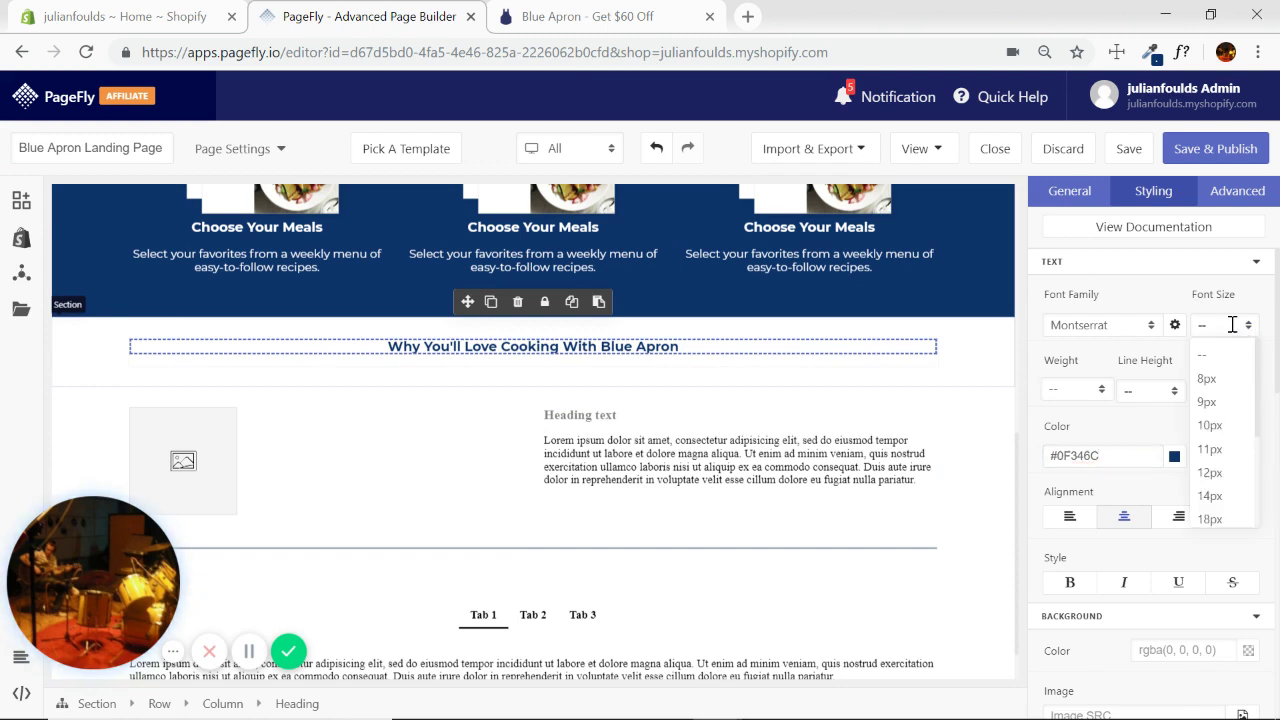
pyautogui.scroll(-1, 1228, 468)
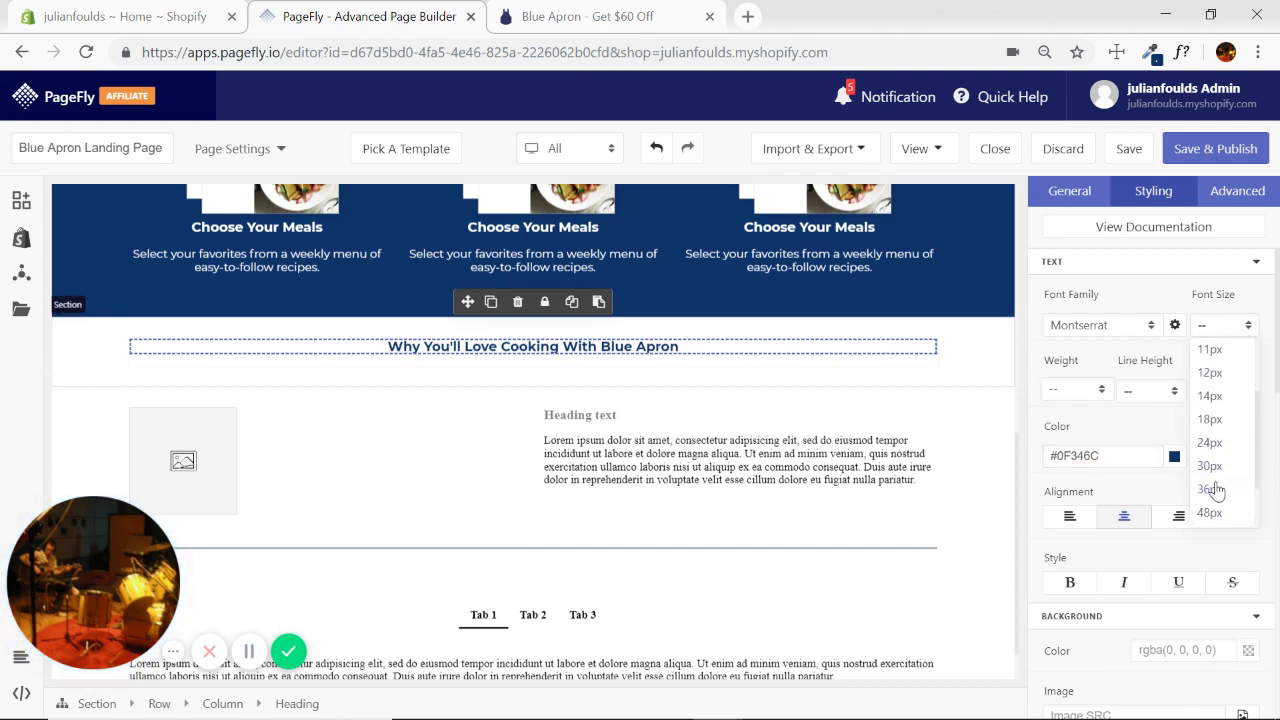
pyautogui.click(1213, 490)
pyautogui.click(993, 385)
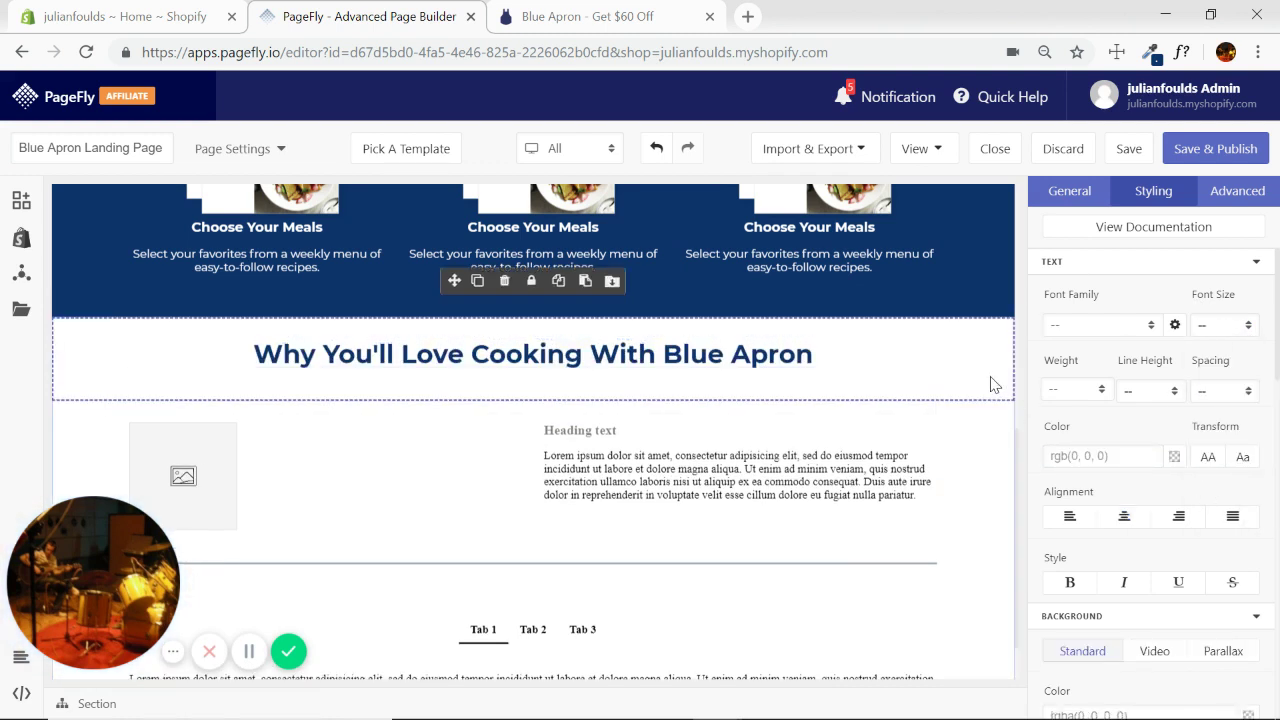
# Set the heading section's top and bottom padding to 3% in Box Styles.
pyautogui.click(583, 24)
pyautogui.scroll(-3, 557, 214)
pyautogui.click(423, 17)
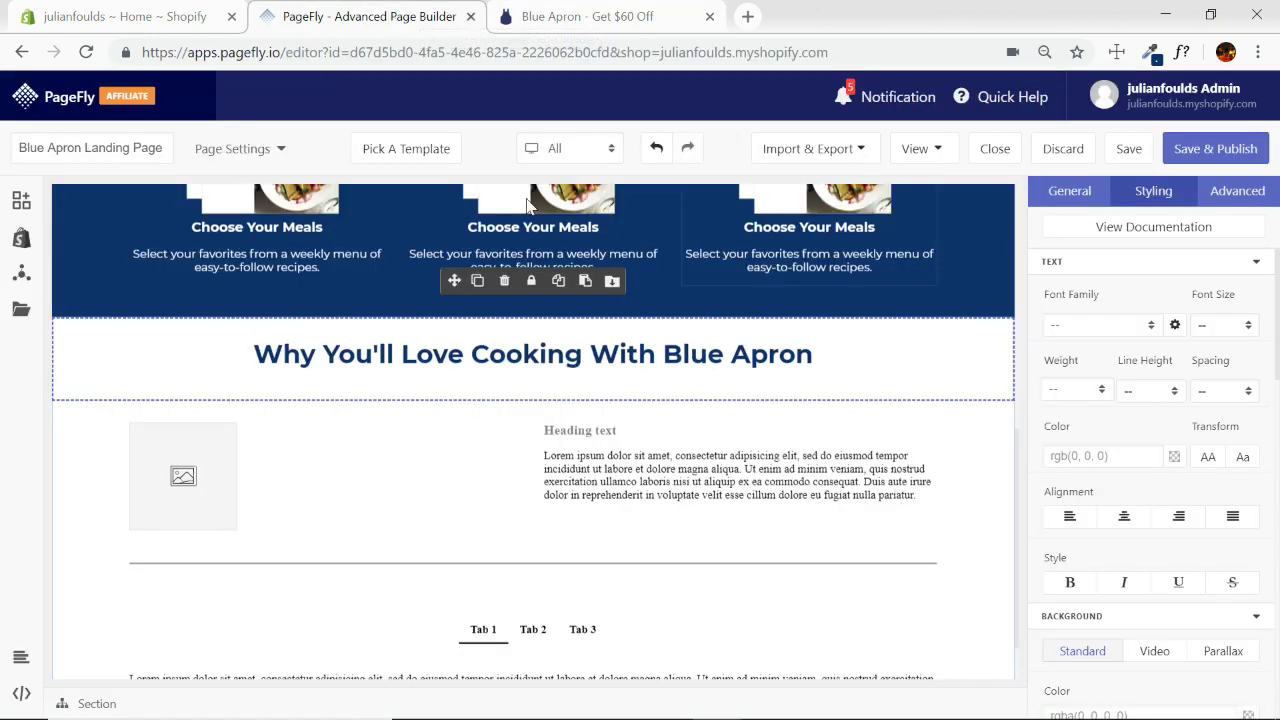
pyautogui.click(1256, 262)
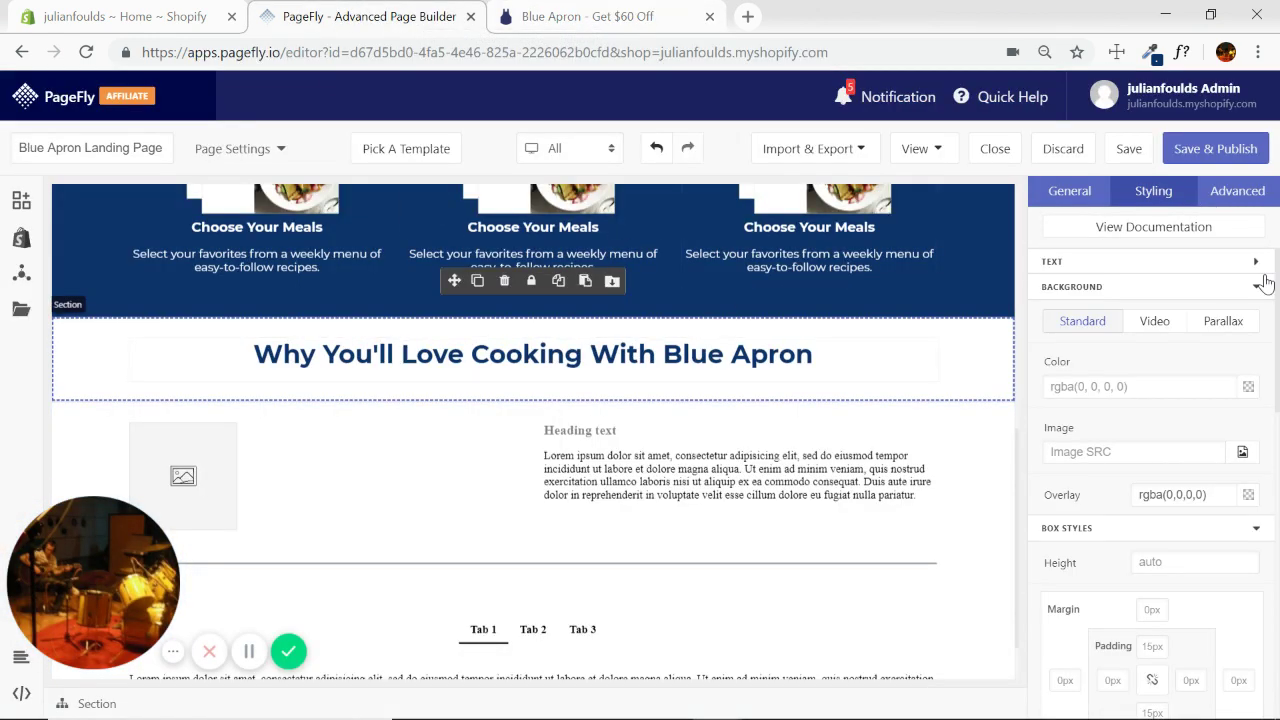
pyautogui.click(1257, 287)
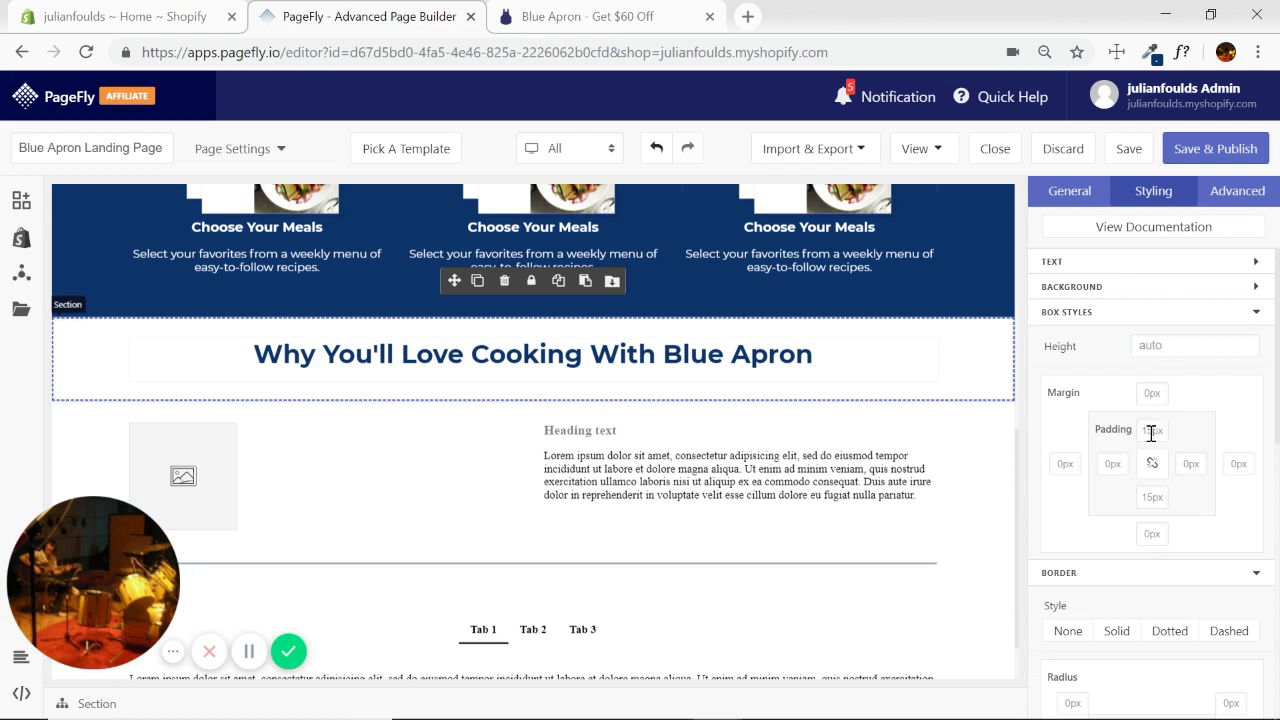
pyautogui.write('50')
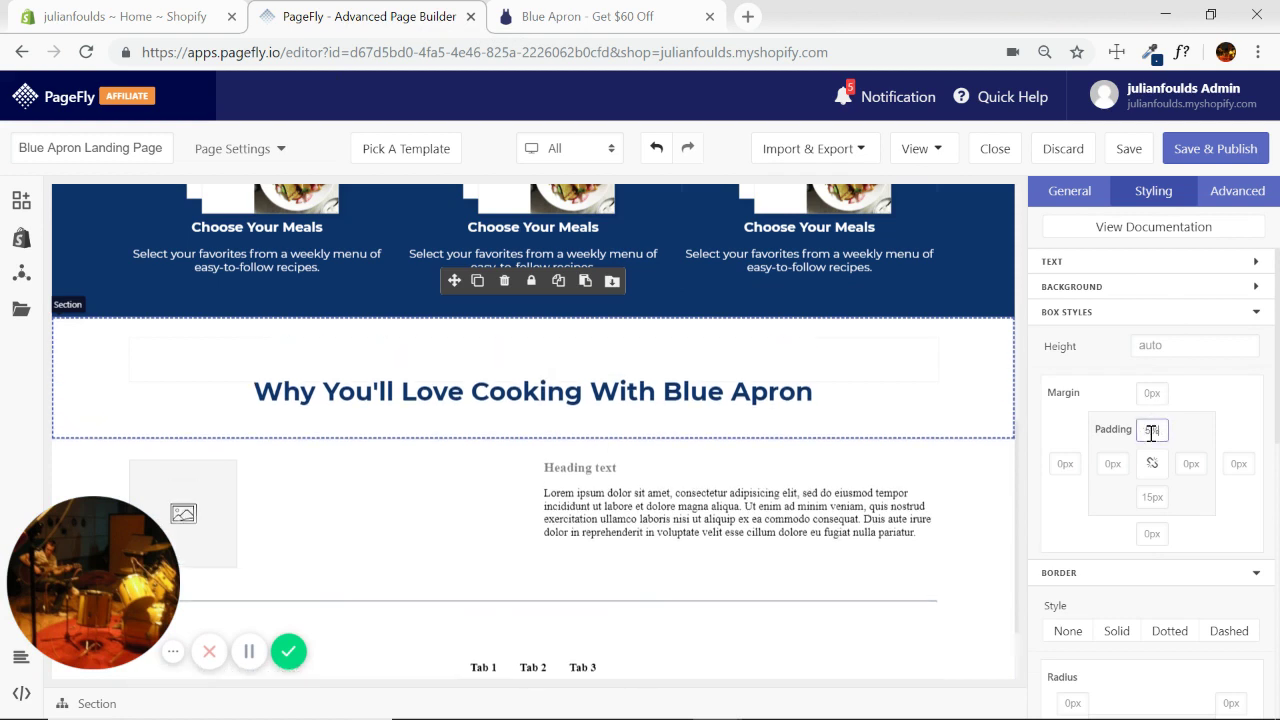
pyautogui.press('BackSpace')
pyautogui.press('BackSpace')
pyautogui.write('30')
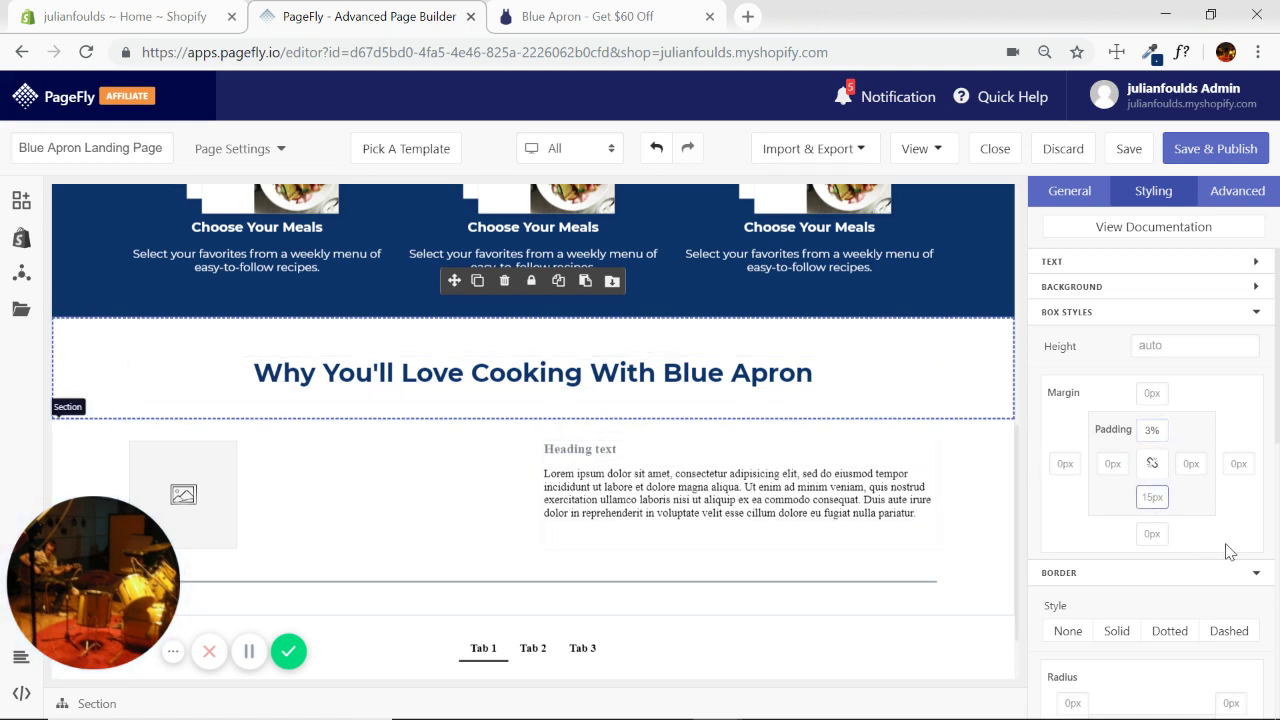
pyautogui.write('3%')
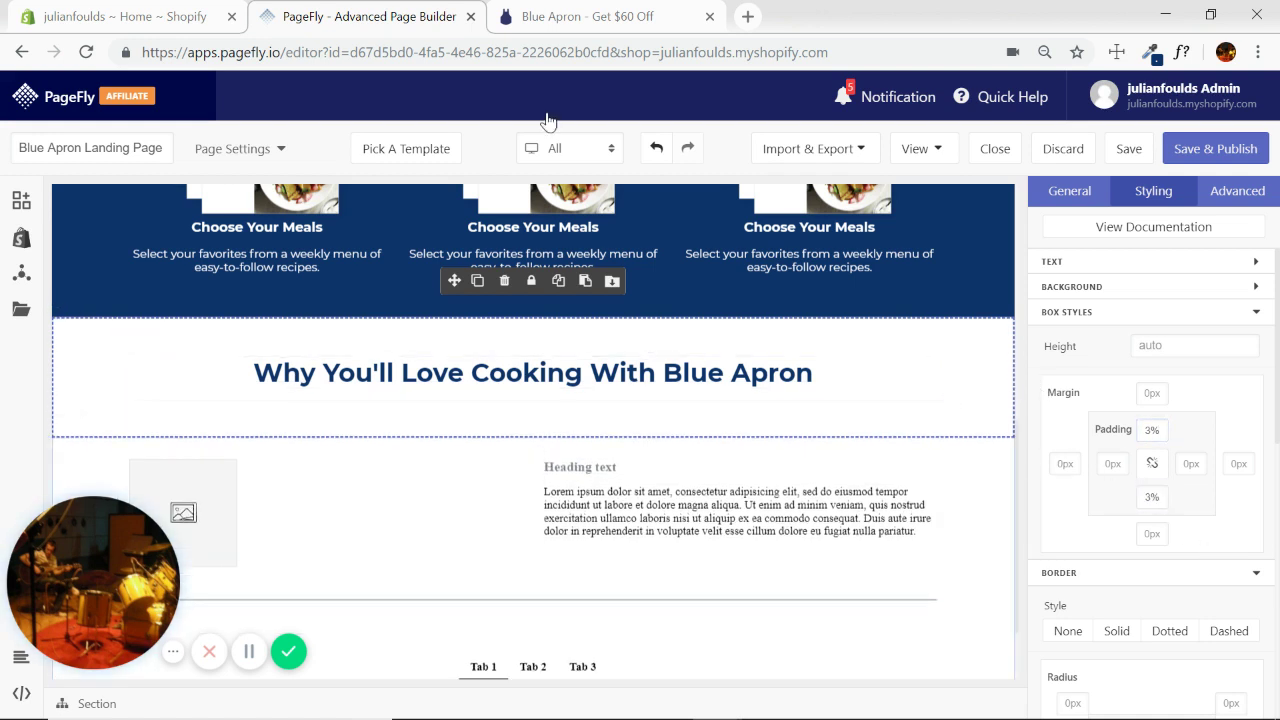
pyautogui.click(608, 15)
# Upload a5813d6e-ba-box-ingredients into the empty image block beside the Lorem text.
pyautogui.scroll(-2, 860, 235)
pyautogui.scroll(1, 848, 237)
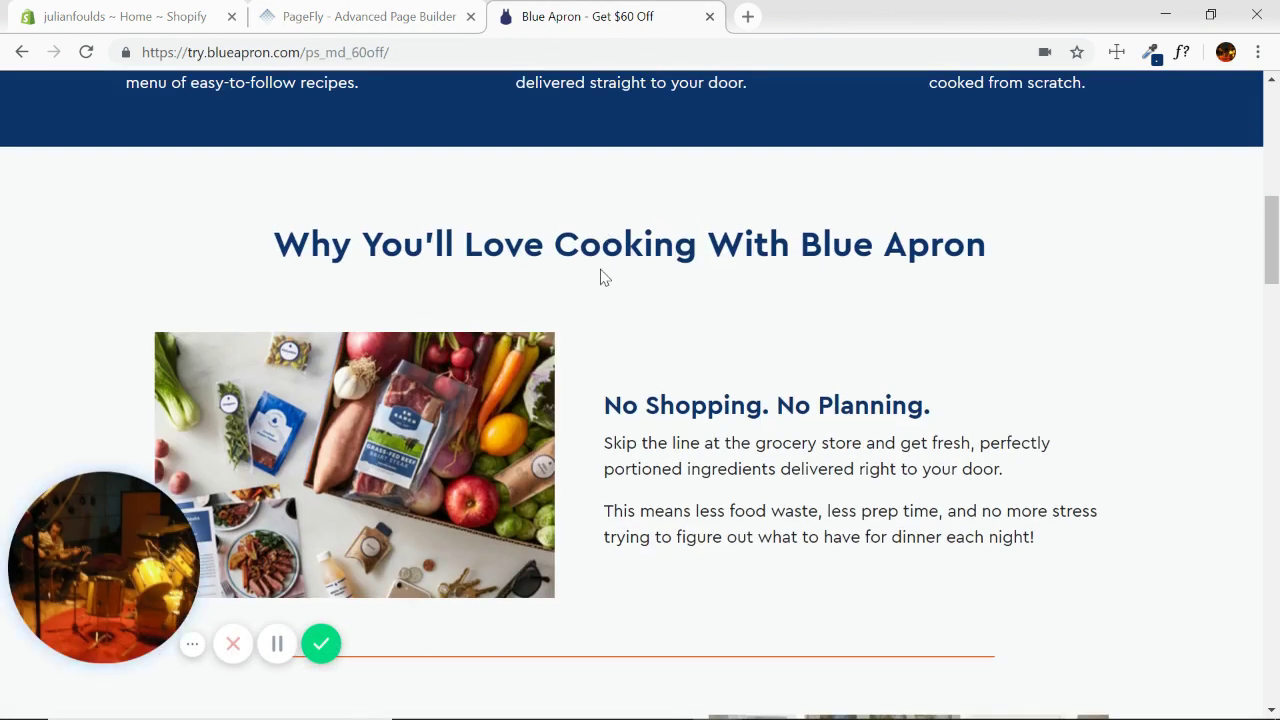
pyautogui.click(402, 28)
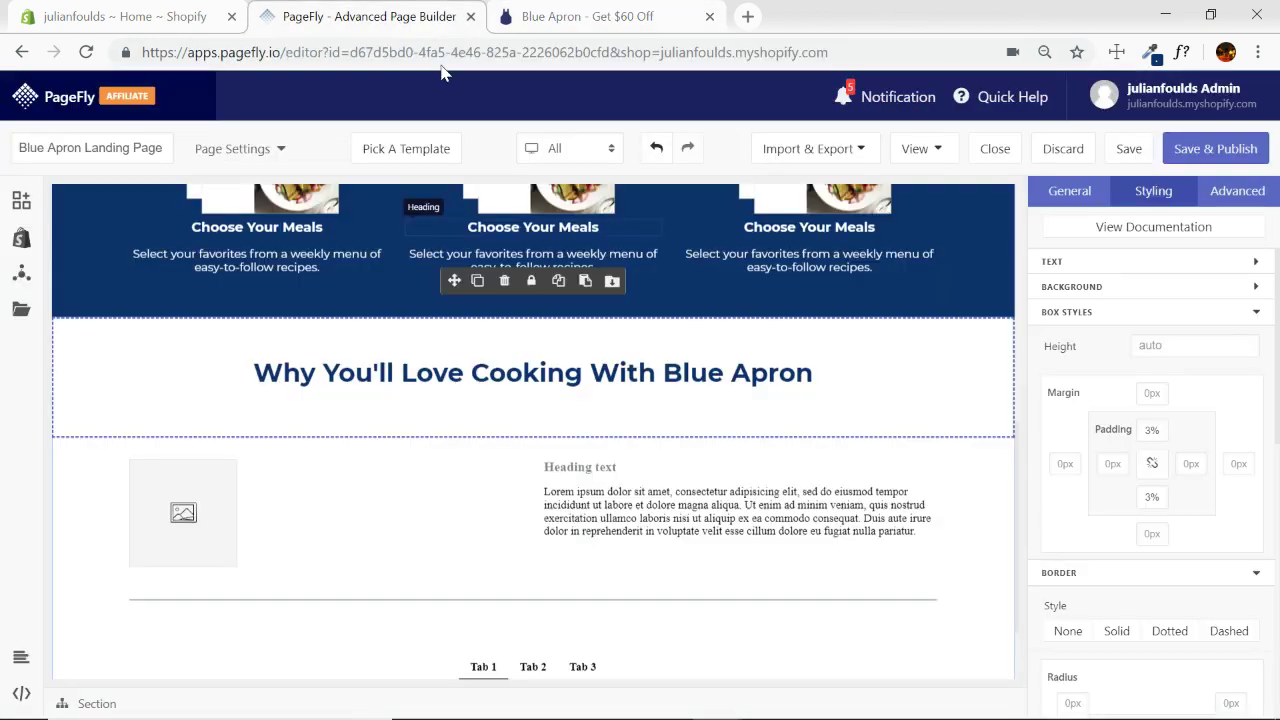
pyautogui.scroll(-1, 640, 323)
pyautogui.click(651, 443)
pyautogui.click(197, 463)
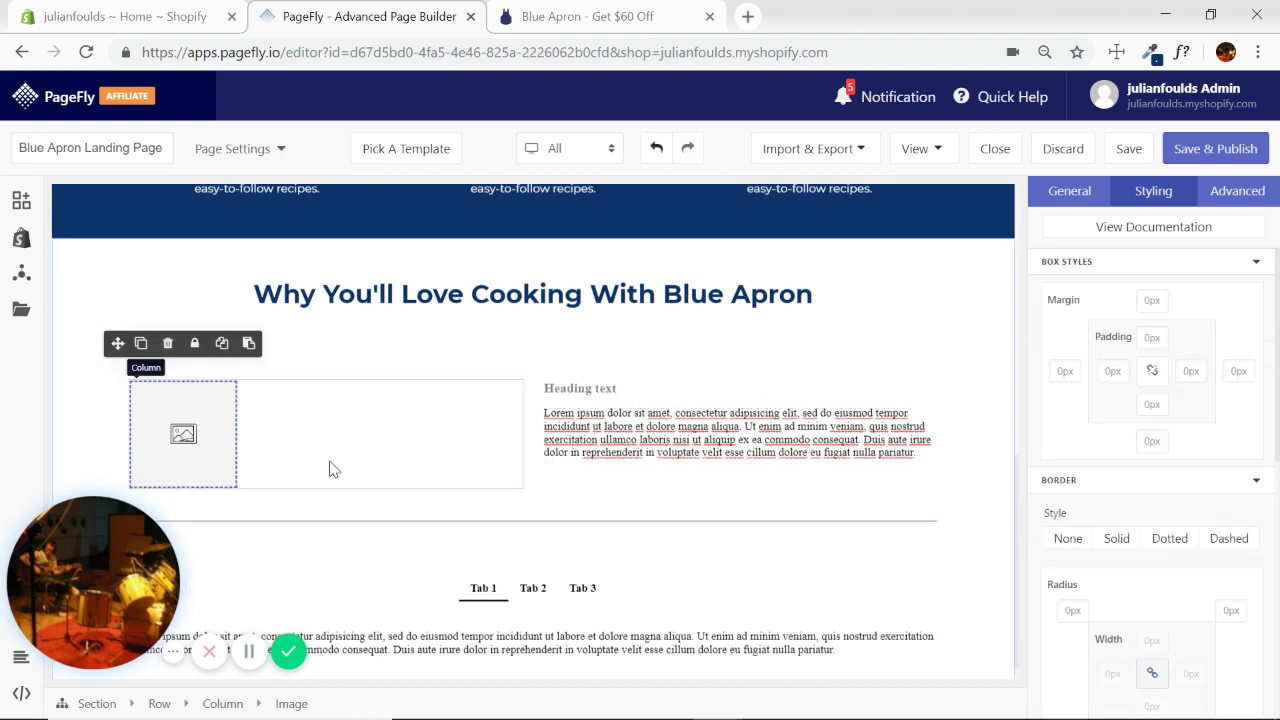
pyautogui.click(600, 16)
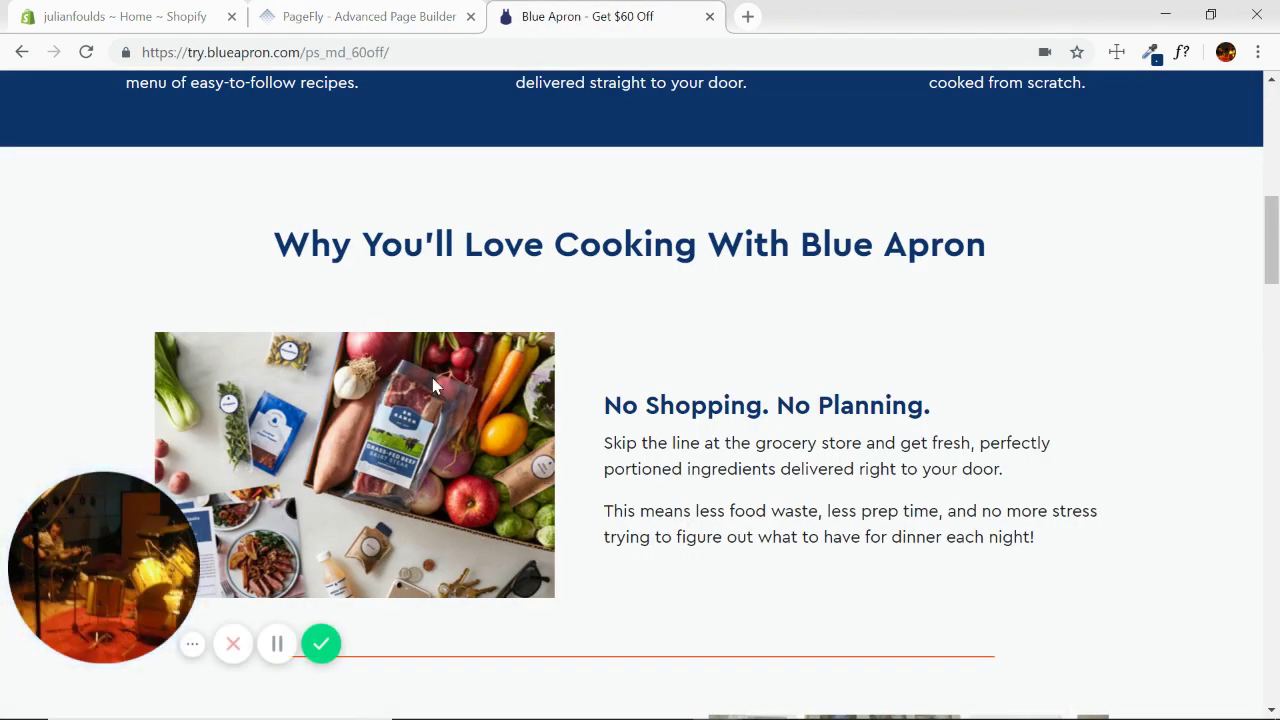
pyautogui.click(394, 17)
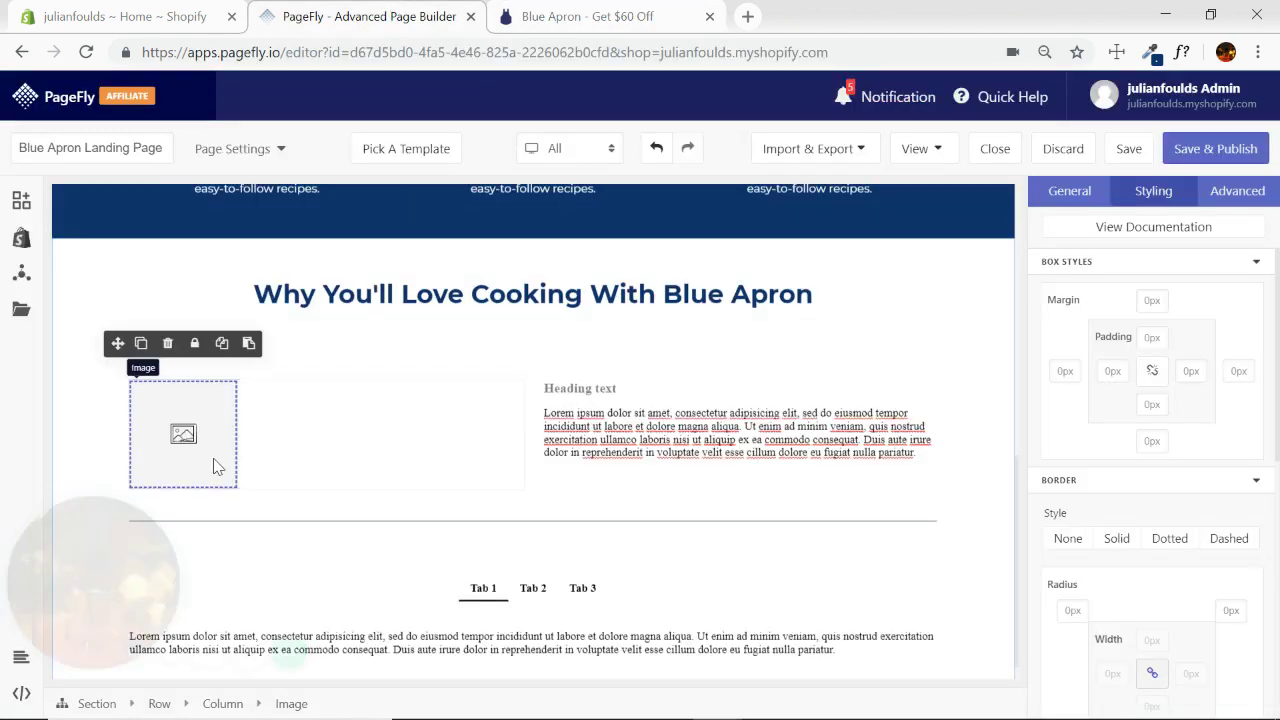
pyautogui.click(1072, 192)
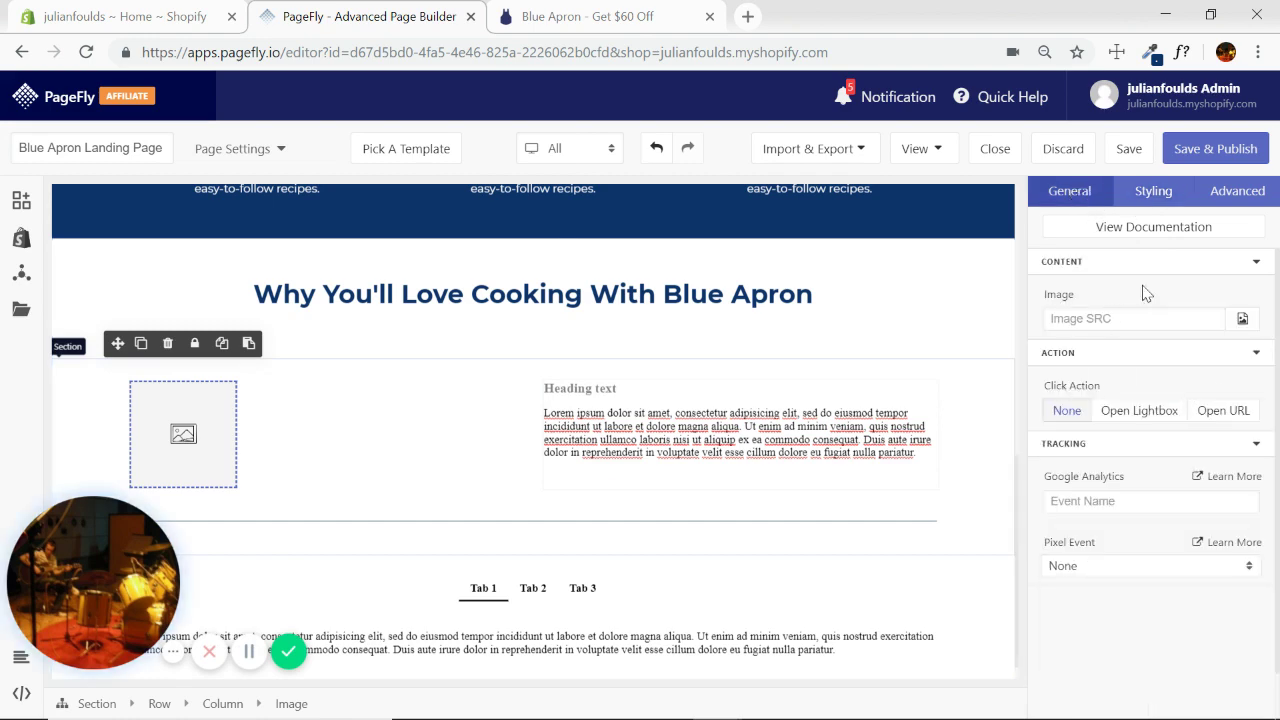
pyautogui.click(1242, 321)
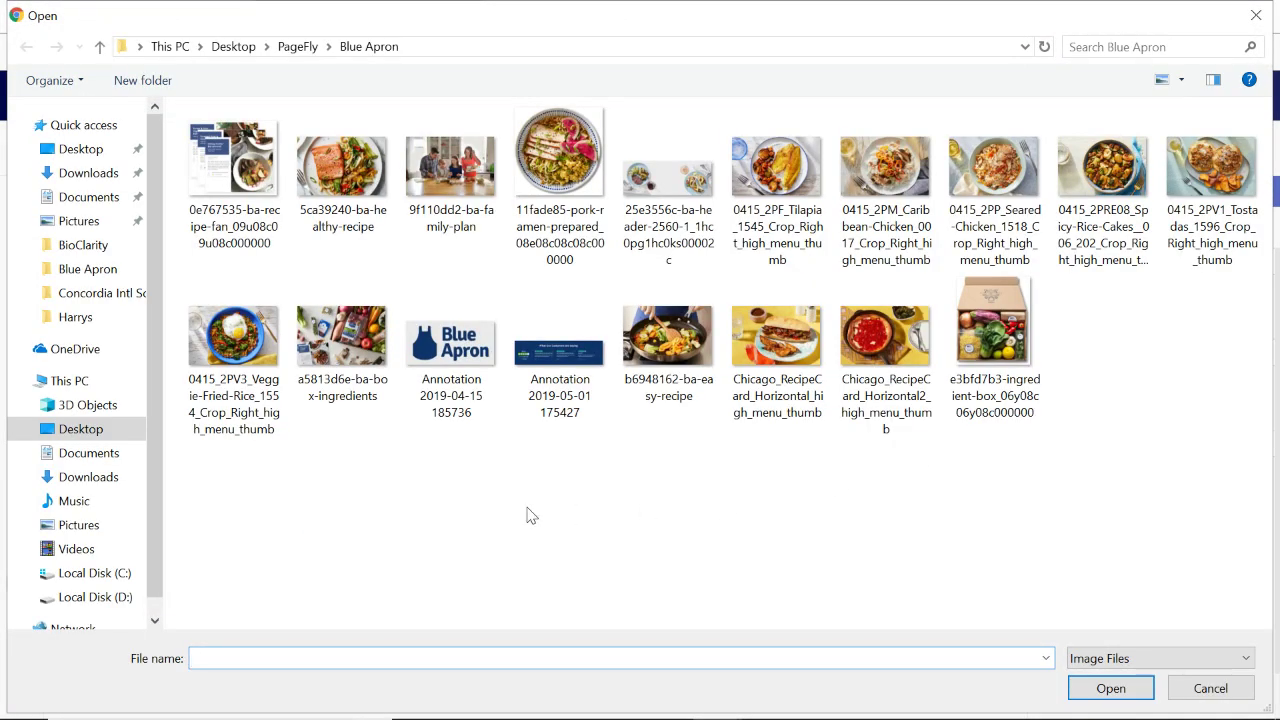
pyautogui.doubleClick(343, 360)
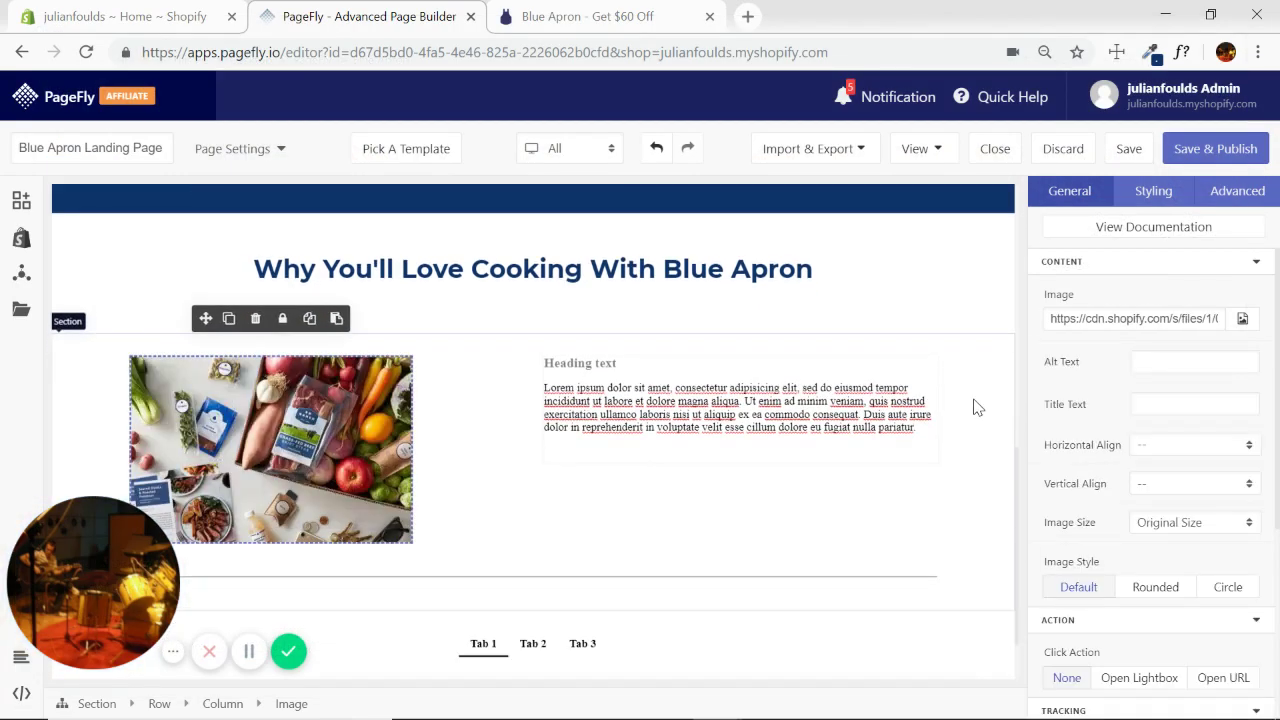
# Centre the food-box image within its column using the column's text alignment.
pyautogui.click(474, 471)
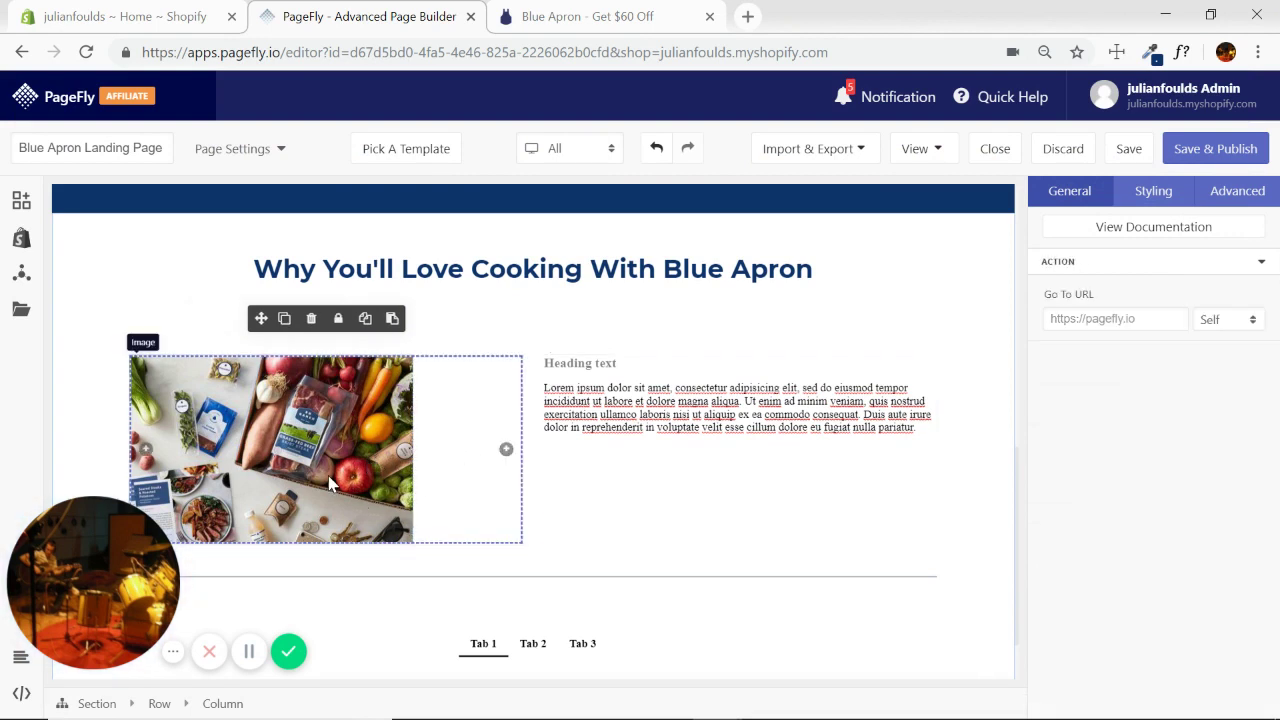
pyautogui.click(1145, 191)
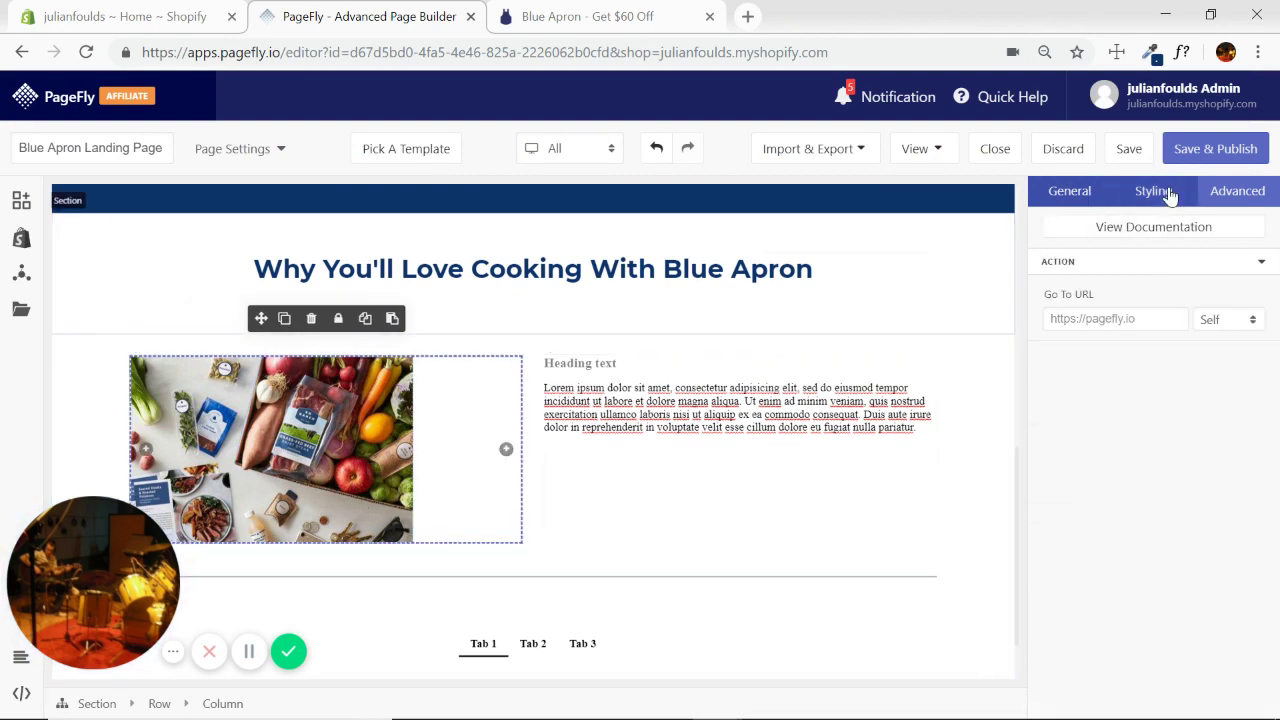
pyautogui.click(1255, 264)
pyautogui.scroll(-5, 1224, 416)
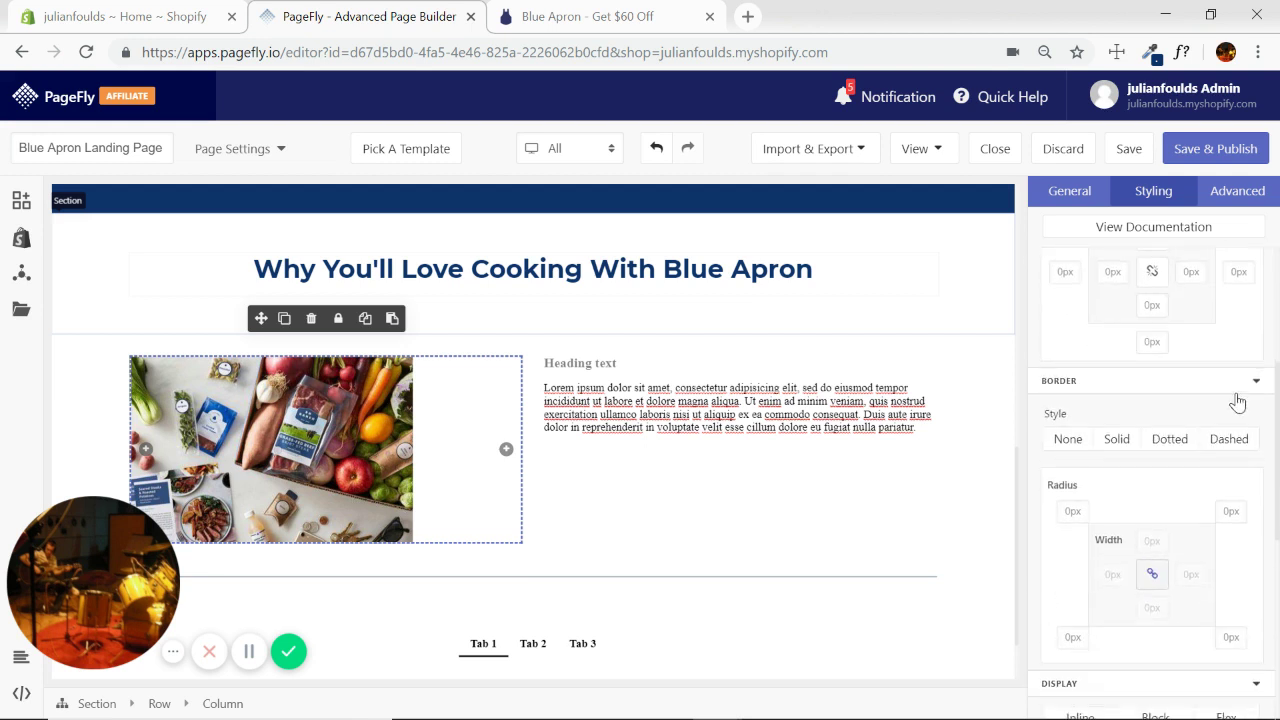
pyautogui.click(380, 470)
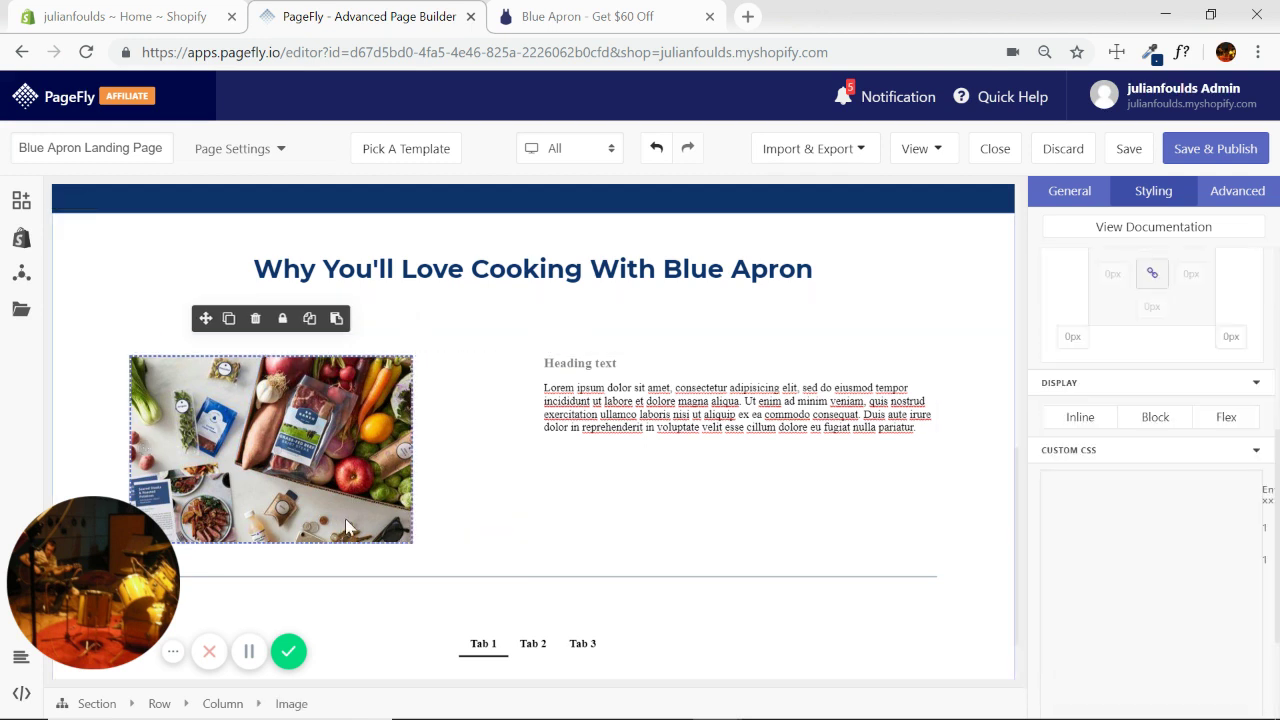
pyautogui.click(1069, 190)
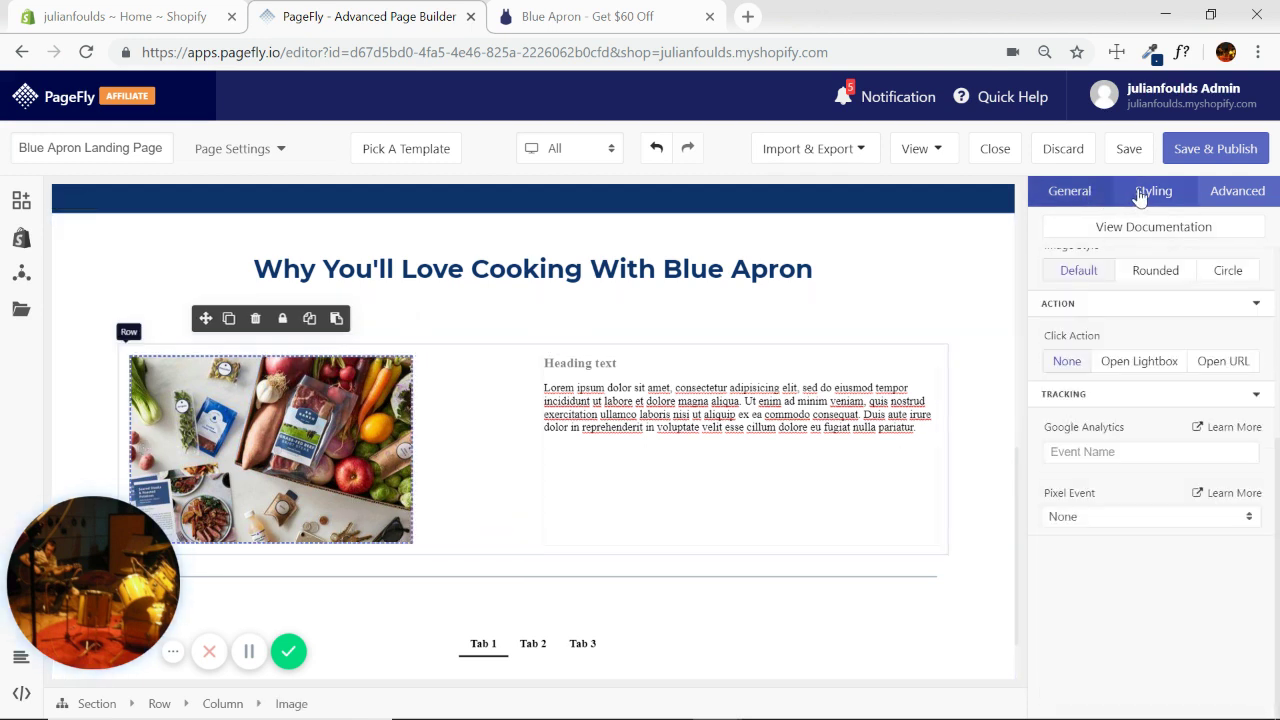
pyautogui.click(1153, 190)
pyautogui.click(498, 507)
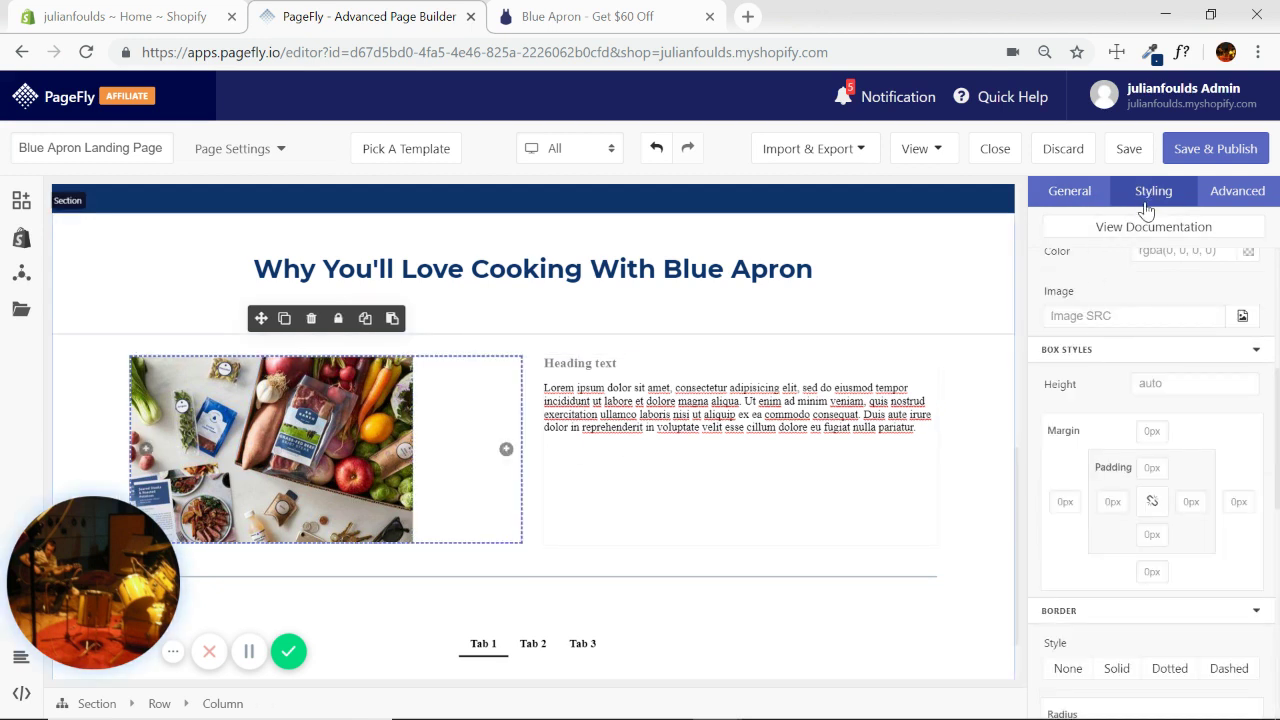
pyautogui.scroll(4, 1160, 440)
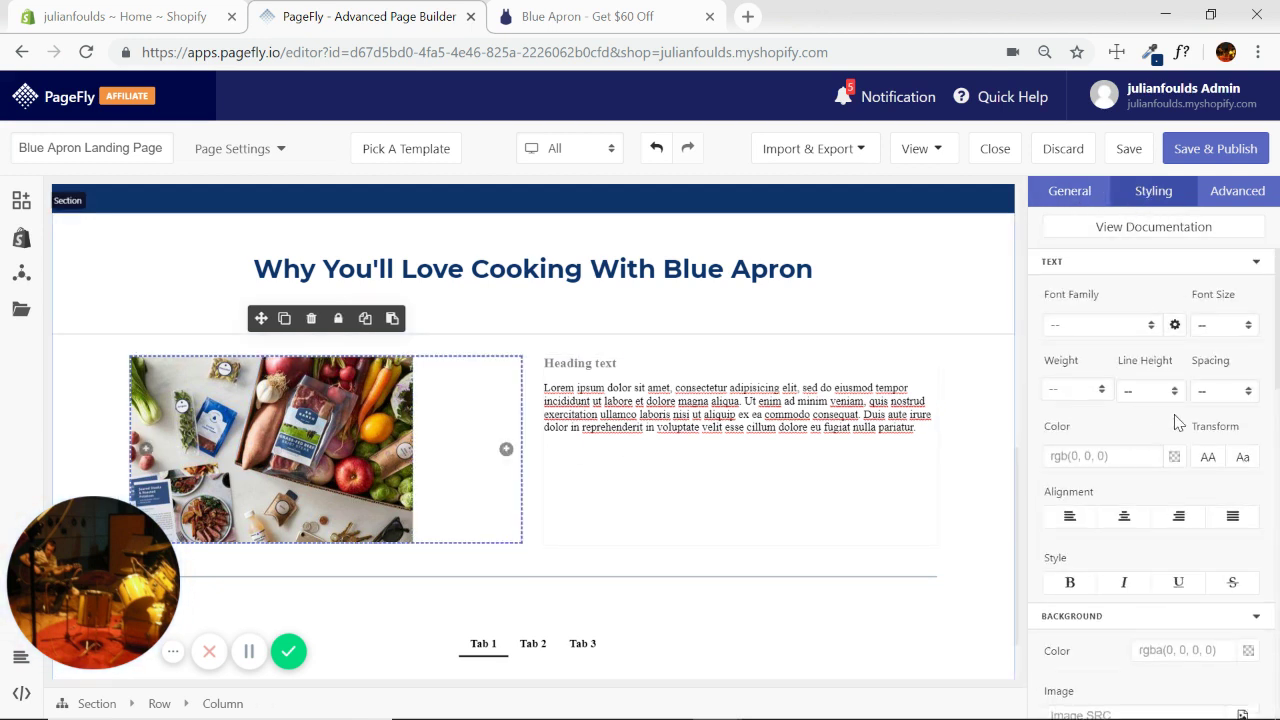
pyautogui.click(1125, 516)
# Set the food-box image size to Large - 450px.
pyautogui.click(424, 495)
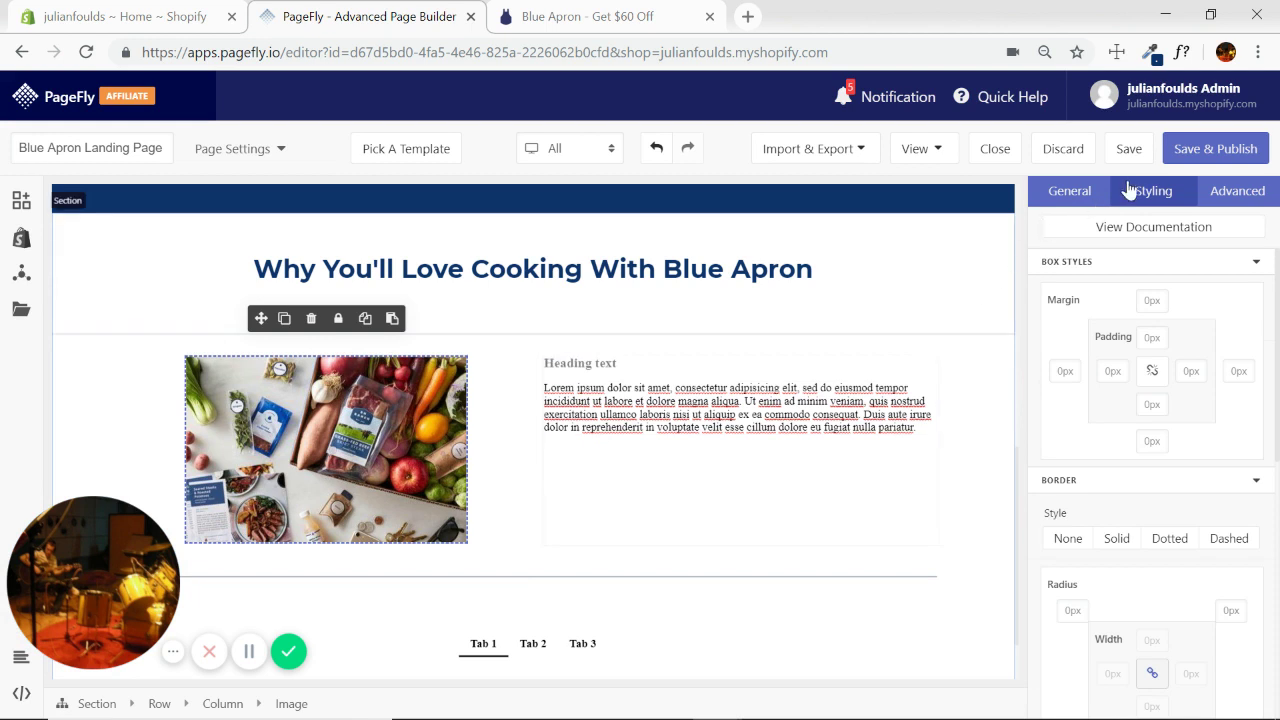
pyautogui.click(1068, 191)
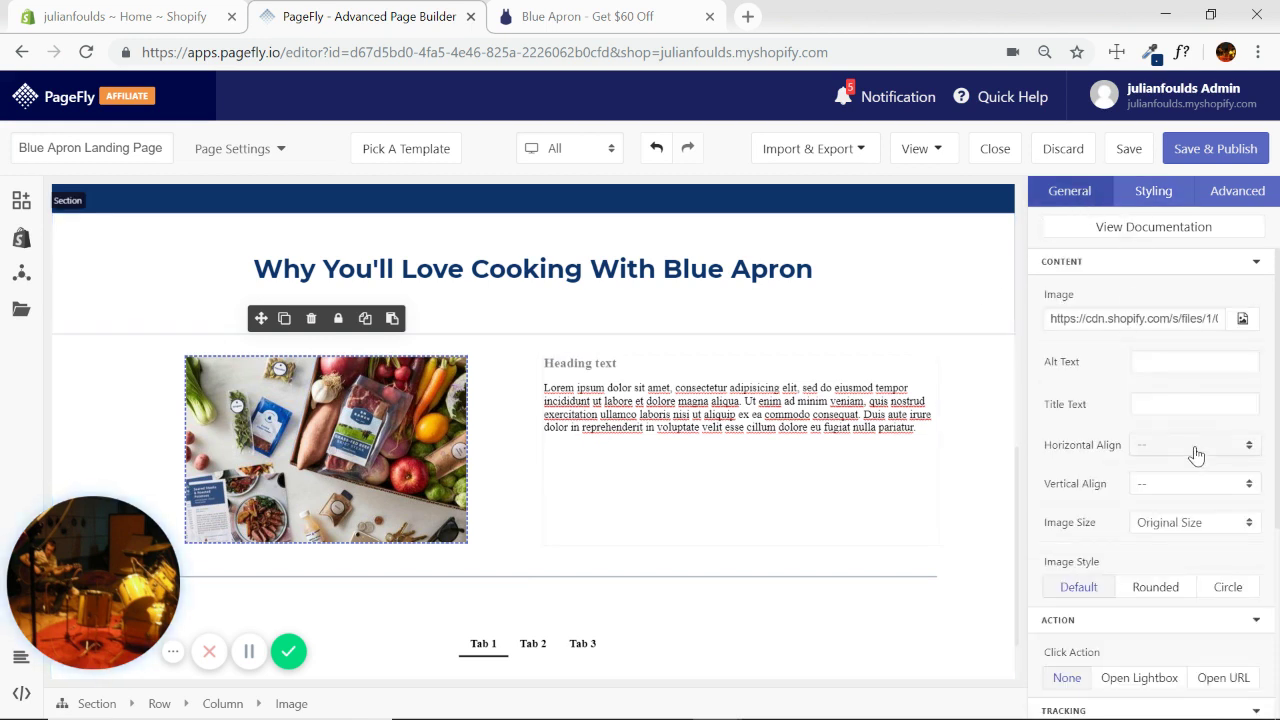
pyautogui.scroll(-1, 1112, 488)
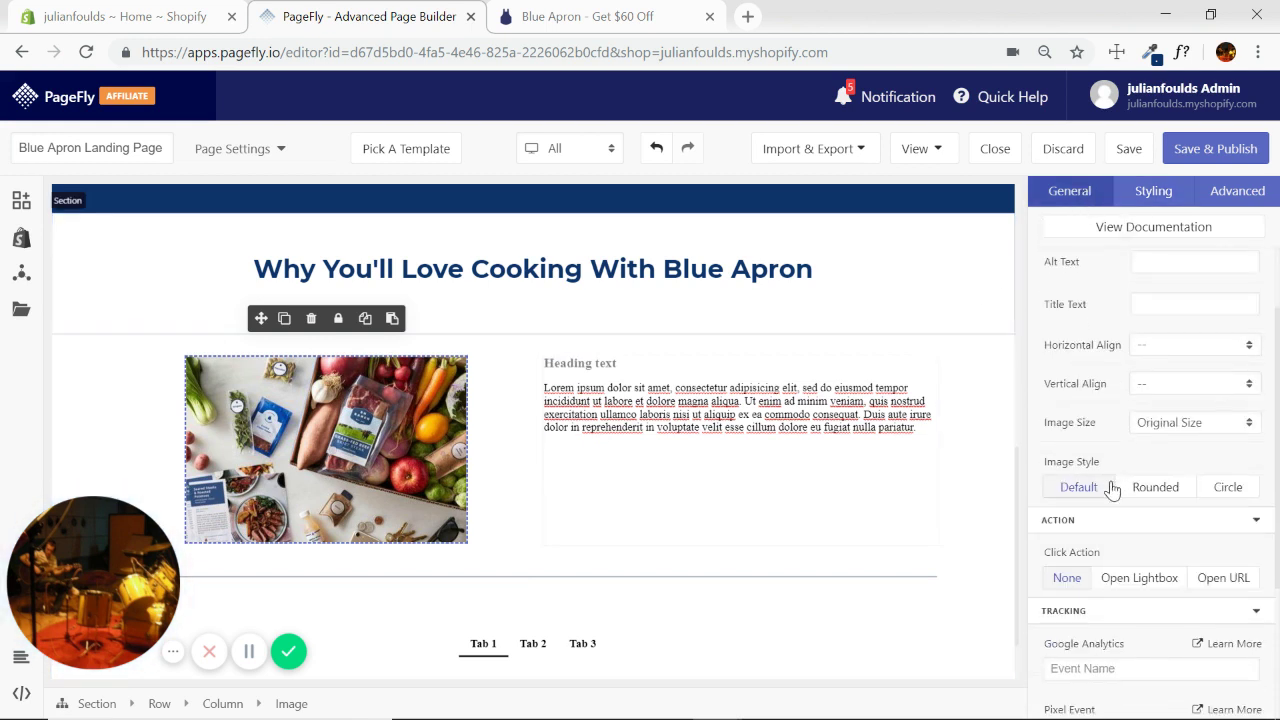
pyautogui.click(1246, 432)
pyautogui.click(1168, 548)
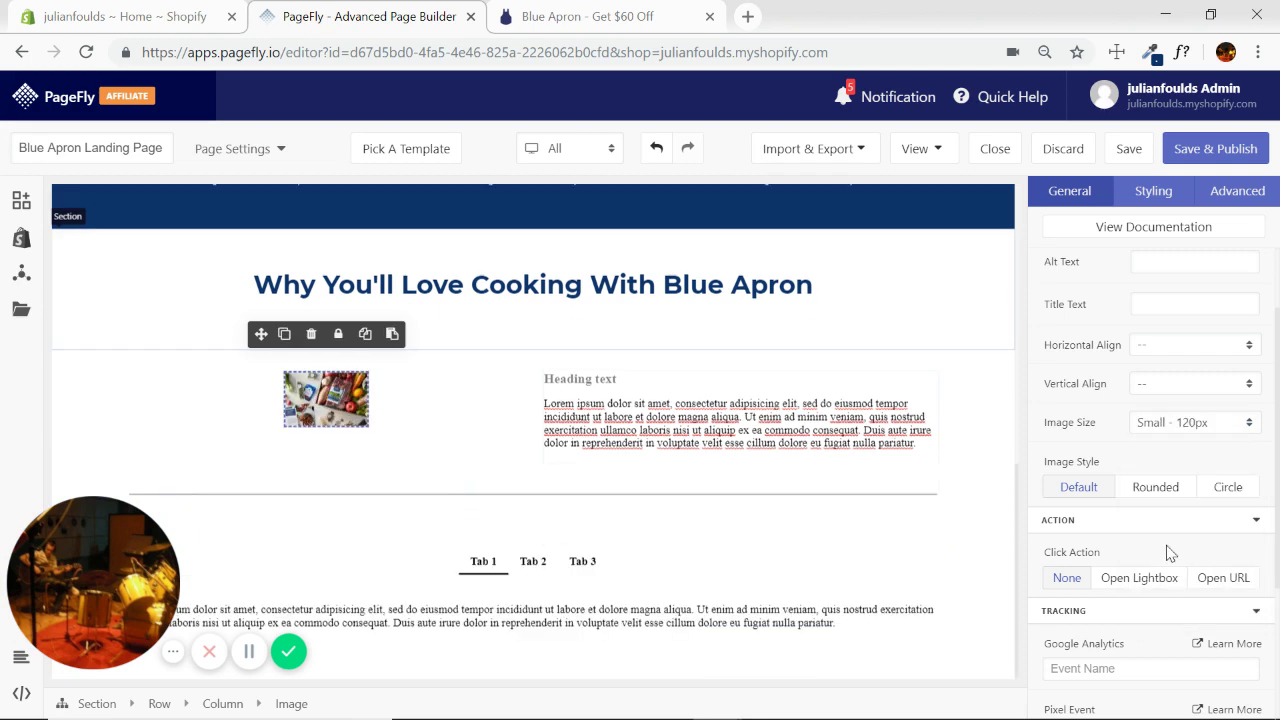
pyautogui.click(1244, 428)
pyautogui.click(1160, 571)
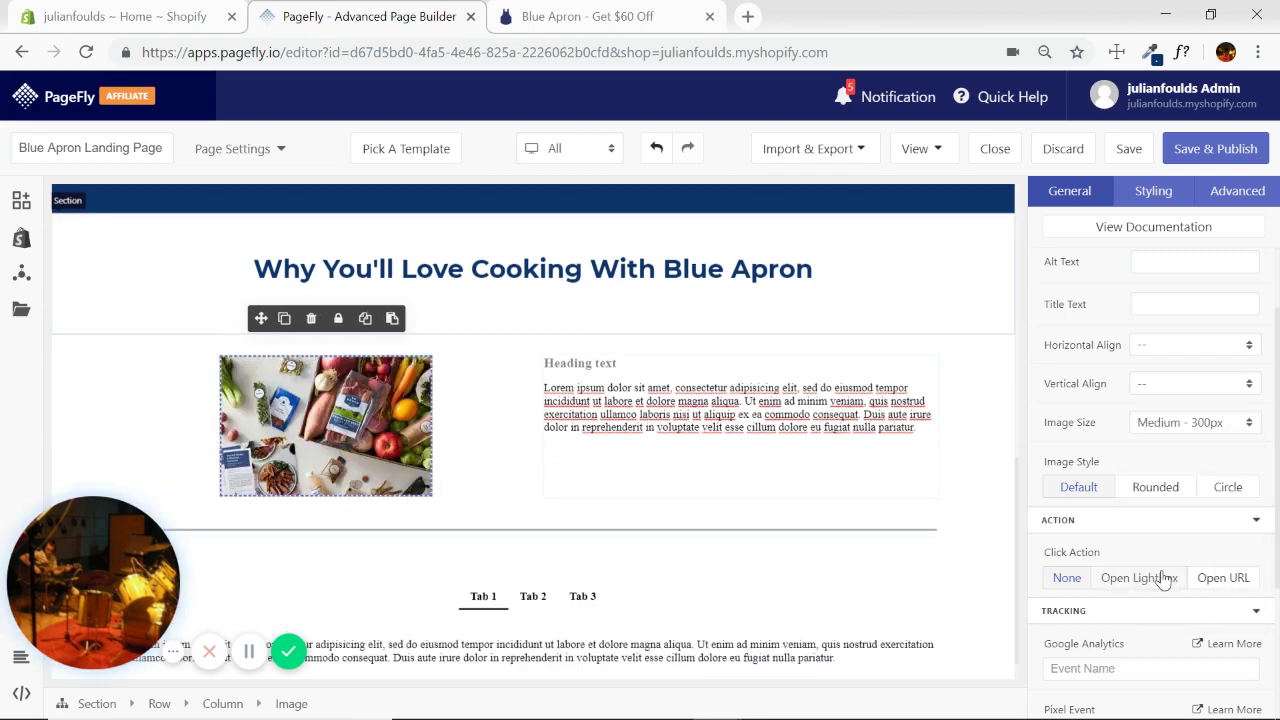
pyautogui.click(1246, 428)
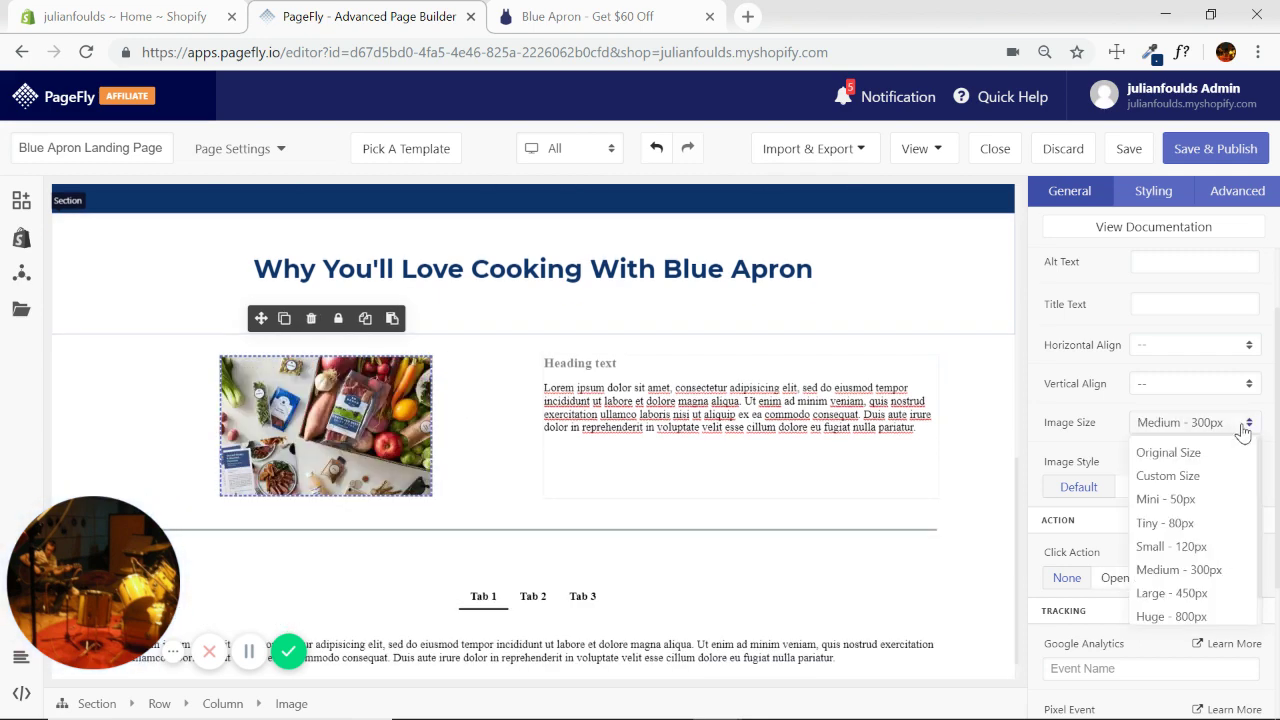
pyautogui.click(1170, 595)
# Compare the image-and-text row with the Blue Apron reference page.
pyautogui.click(985, 528)
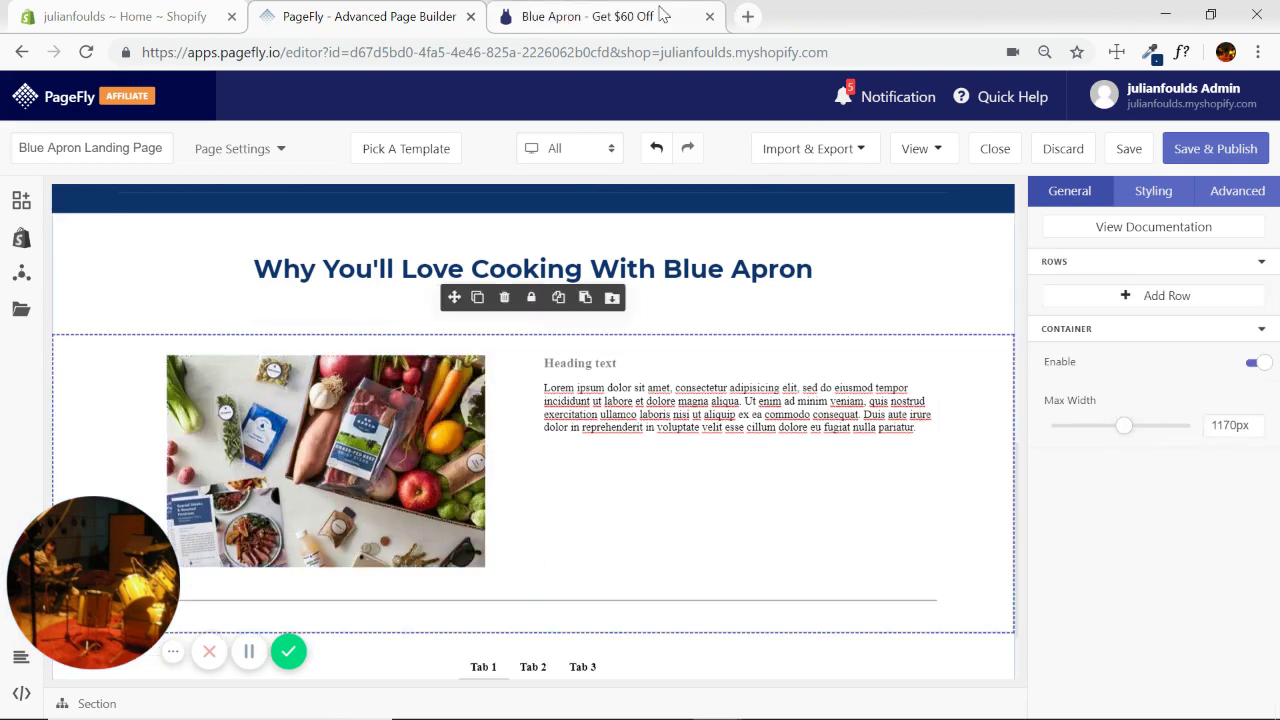
pyautogui.hotkey('ctrl', 'Tab')
pyautogui.scroll(-2, 380, 386)
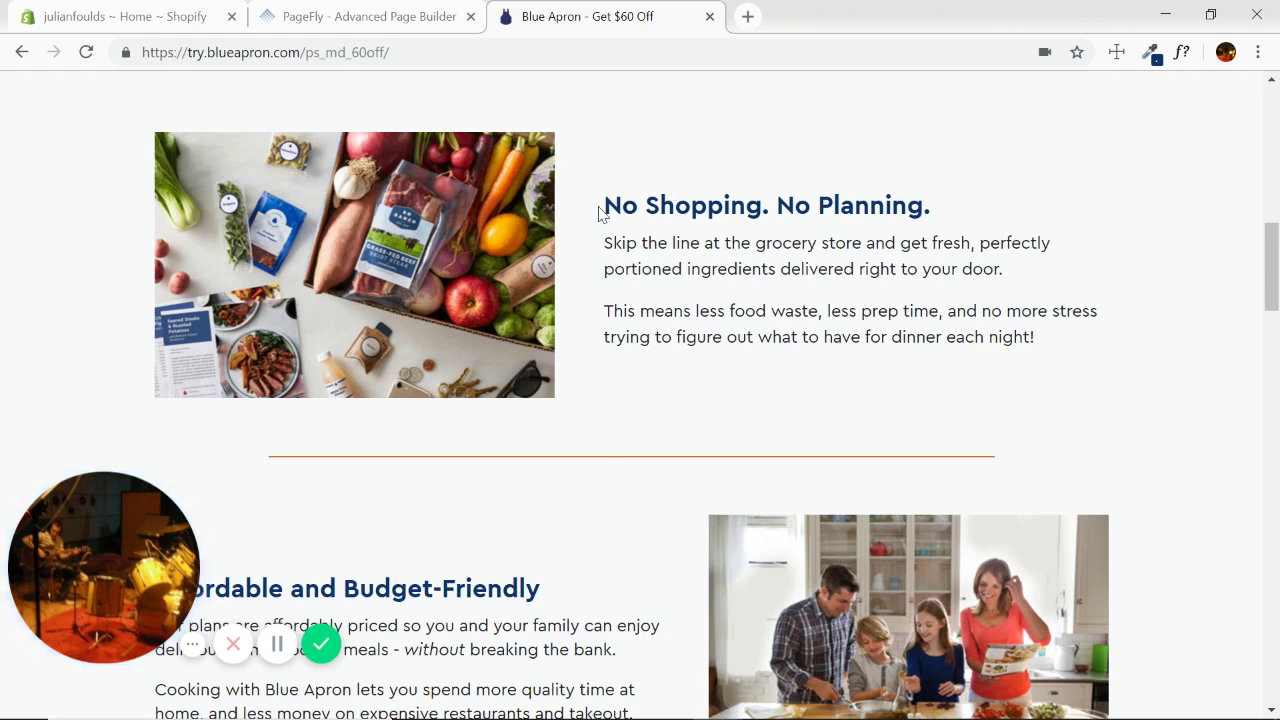
pyautogui.click(365, 16)
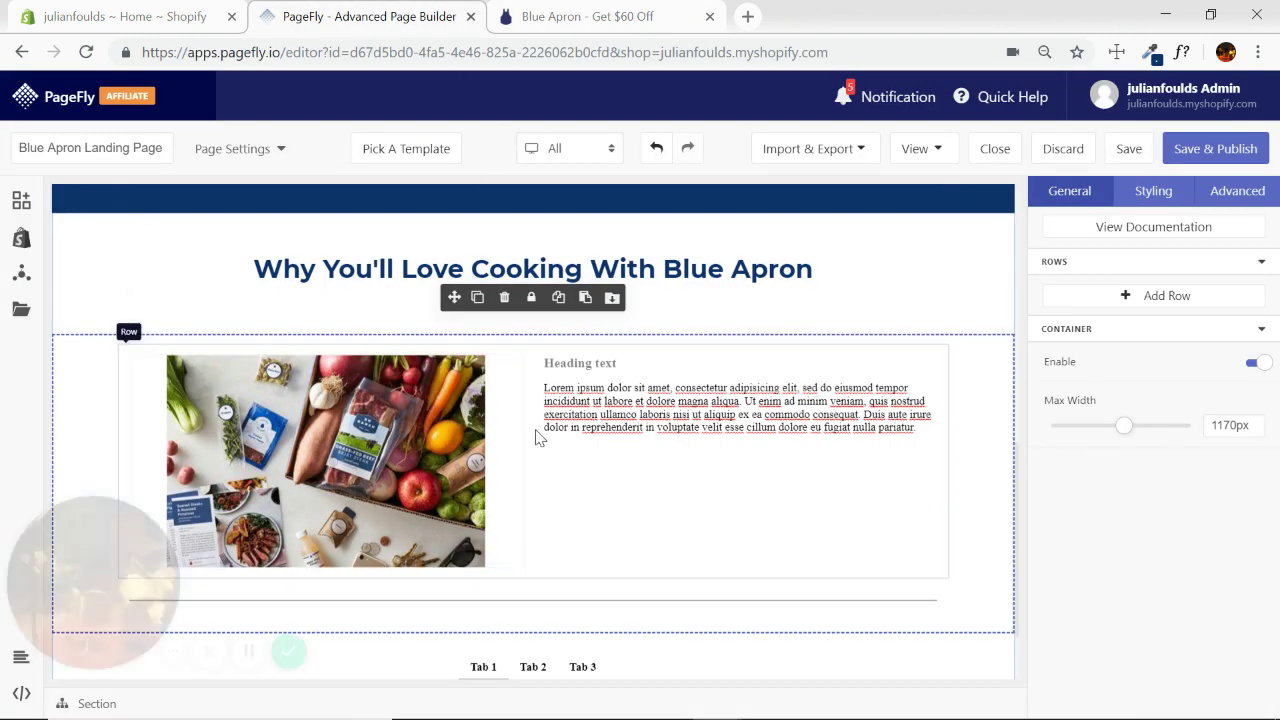
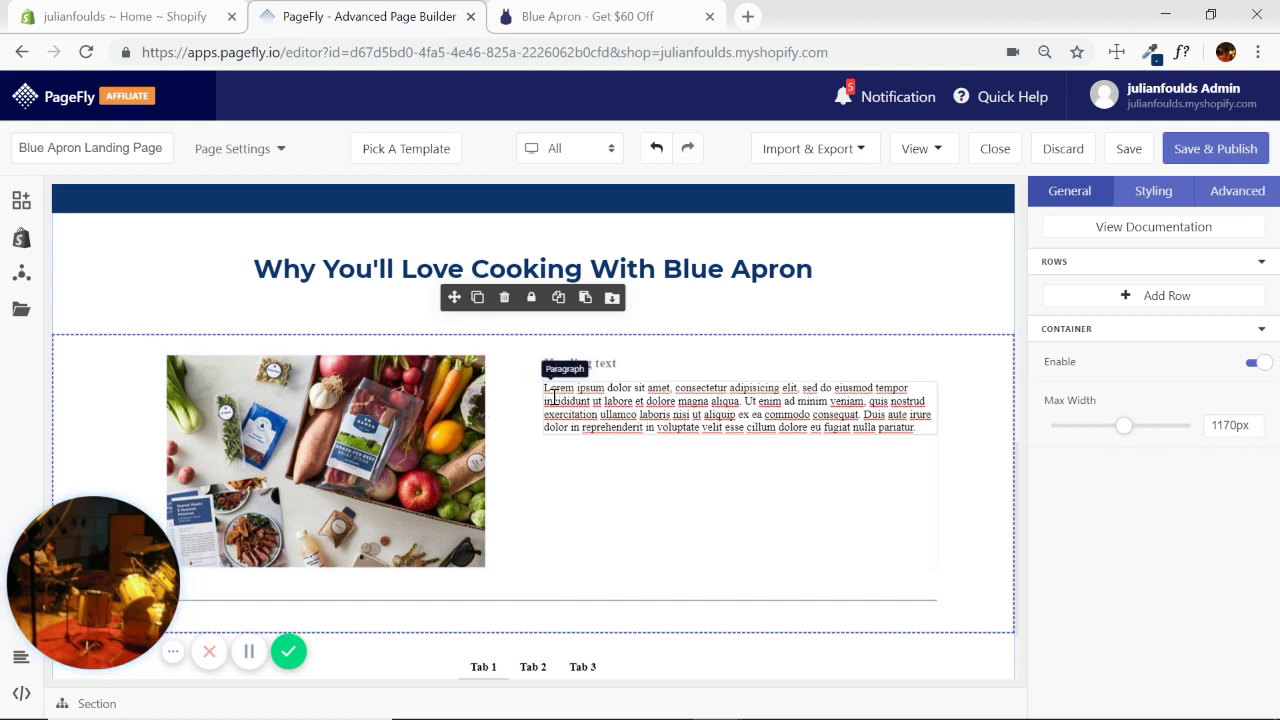
# Set the image-and-text row's Content Position to Center Middle.
pyautogui.click(736, 476)
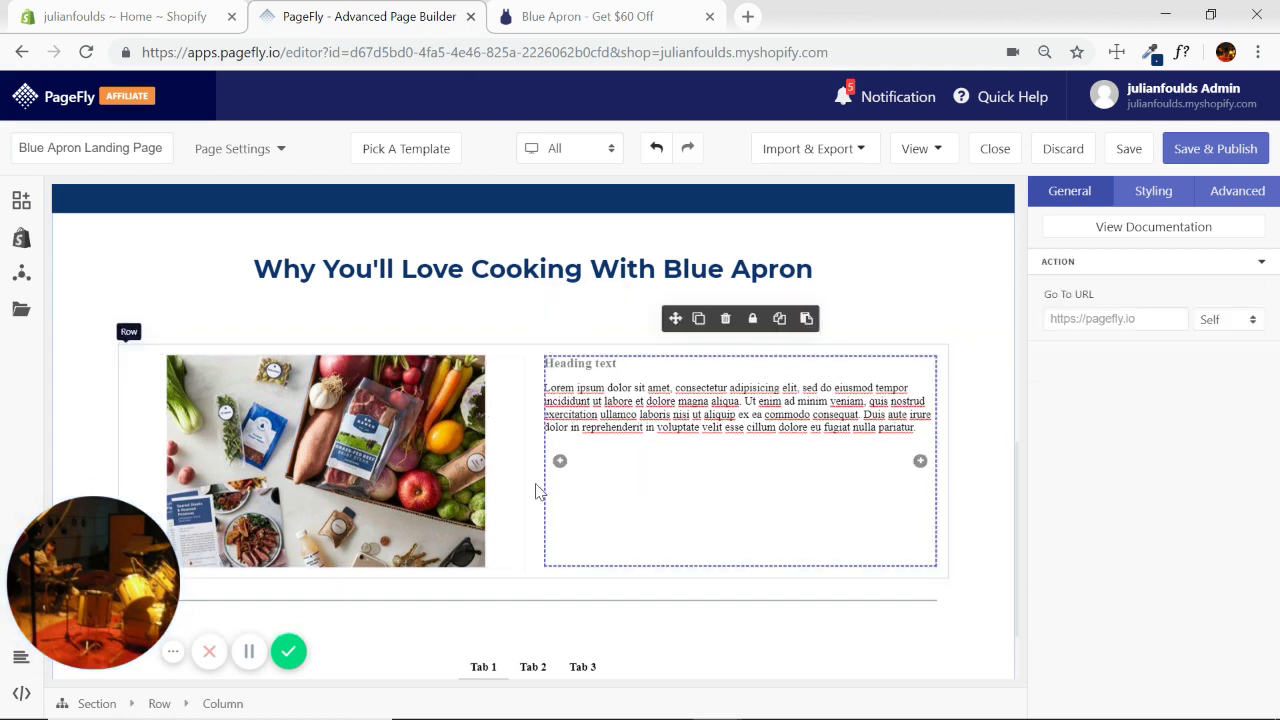
pyautogui.click(537, 490)
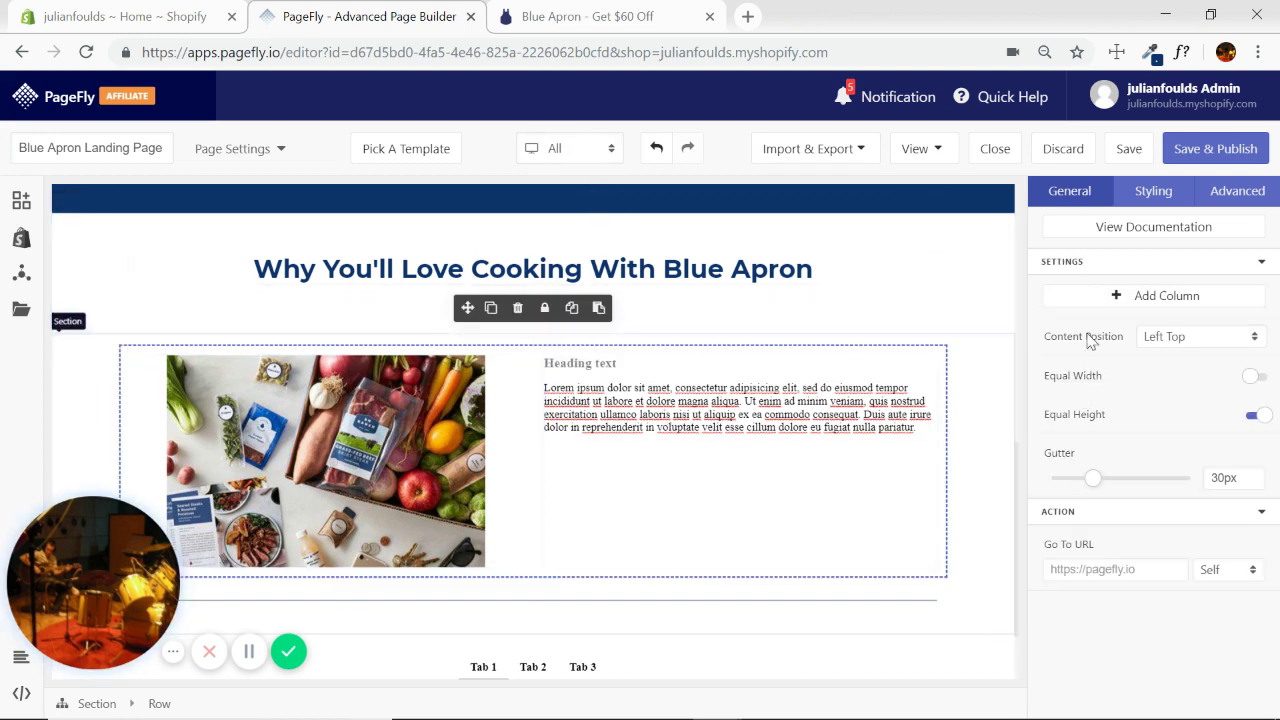
pyautogui.click(1253, 340)
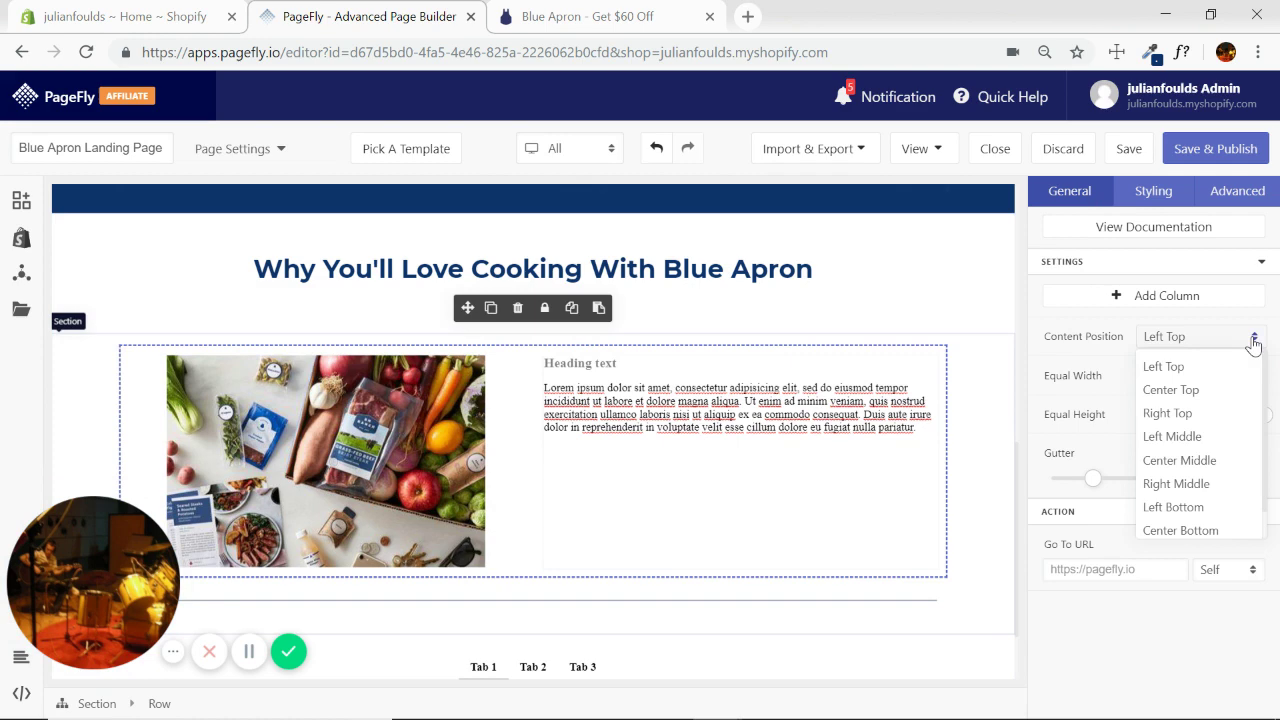
pyautogui.click(1200, 462)
# Copy the 'No Shopping. No Planning.' heading from Blue Apron and set its font to Montserrat.
pyautogui.click(608, 27)
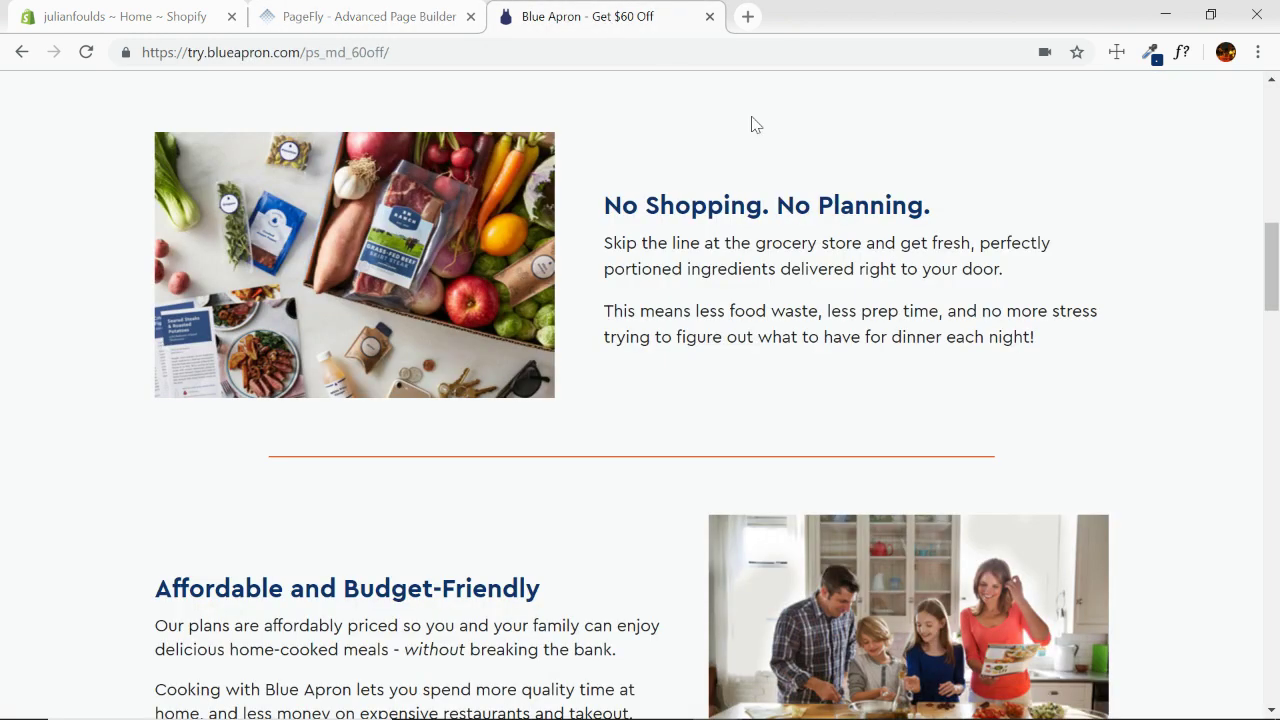
pyautogui.tripleClick(705, 208)
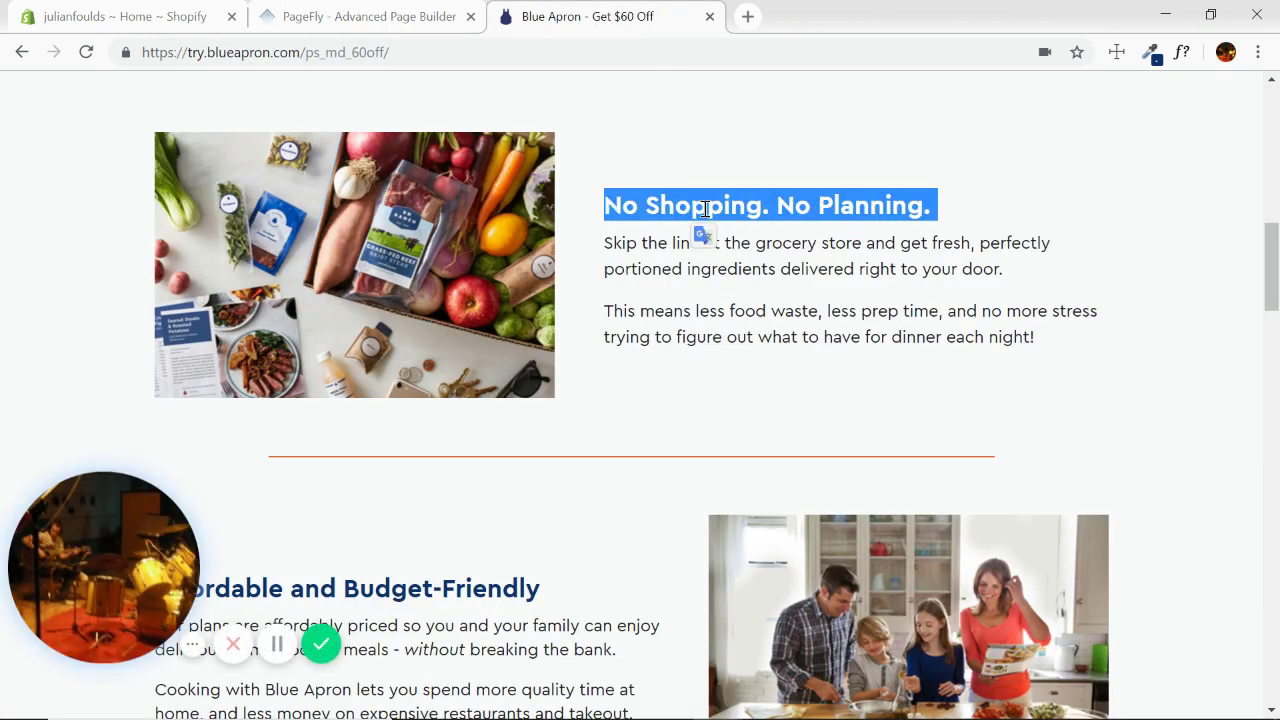
pyautogui.click(415, 22)
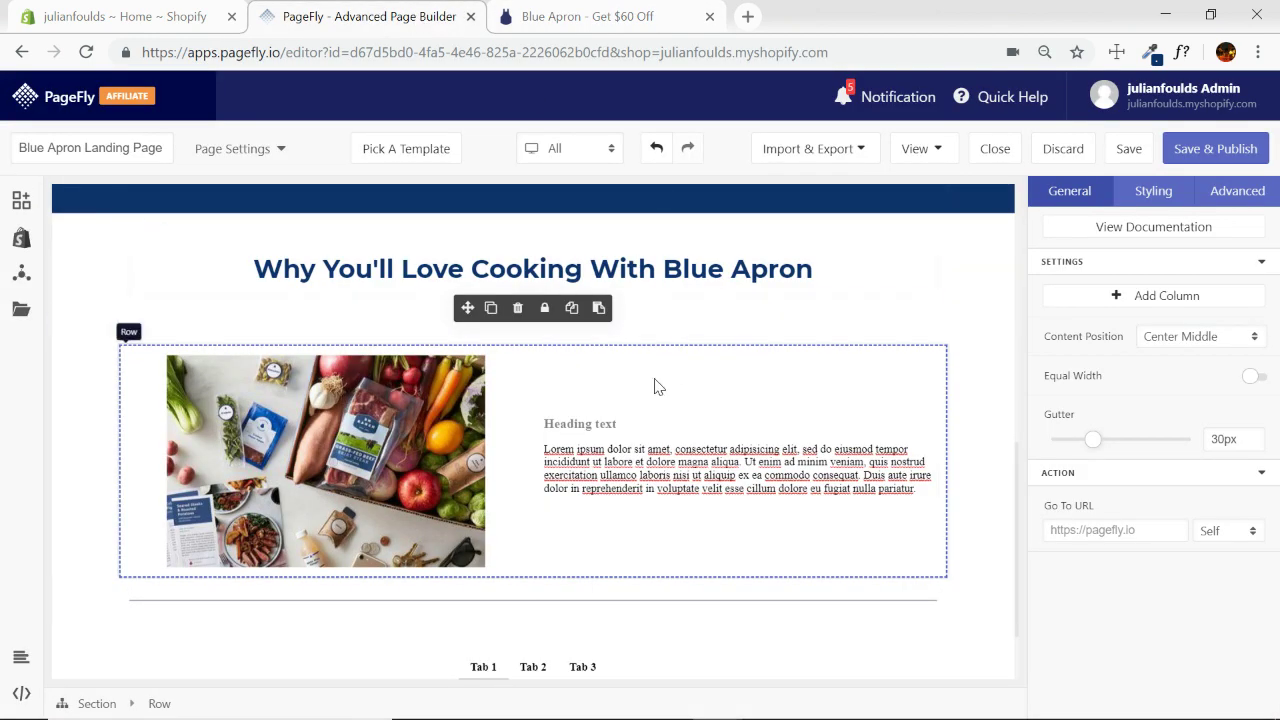
pyautogui.click(620, 424)
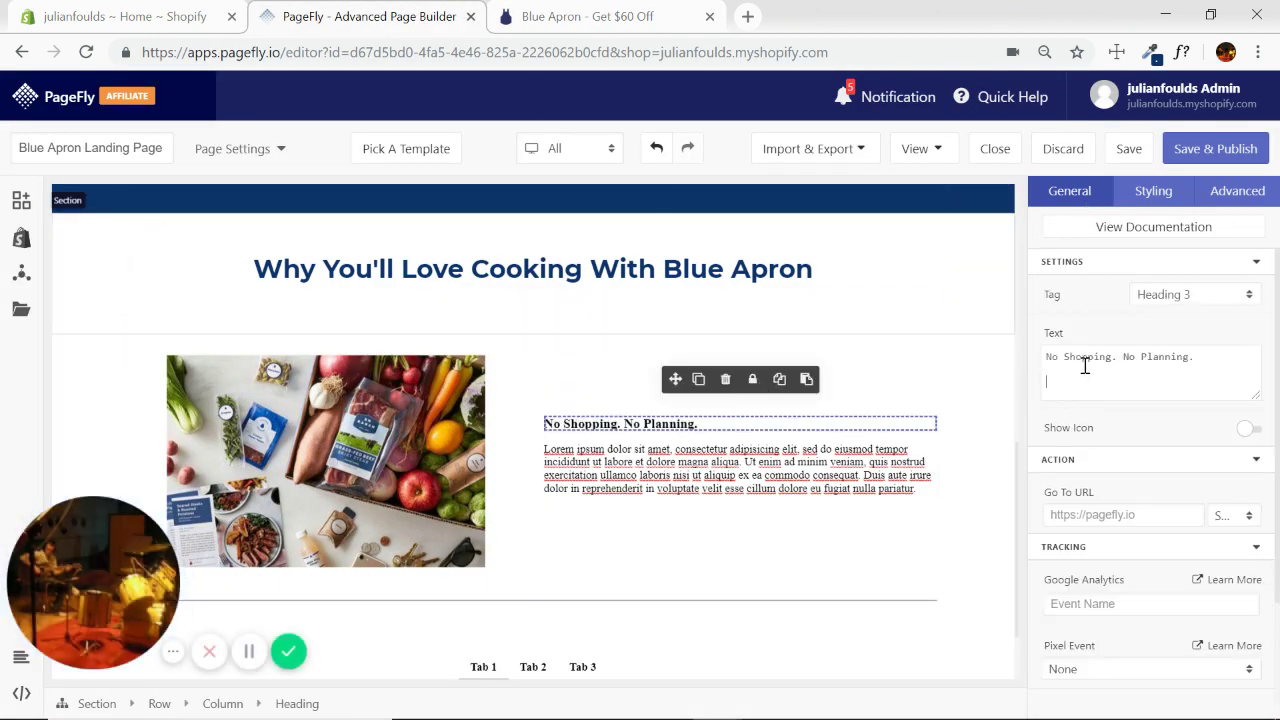
pyautogui.click(1145, 195)
pyautogui.click(1150, 325)
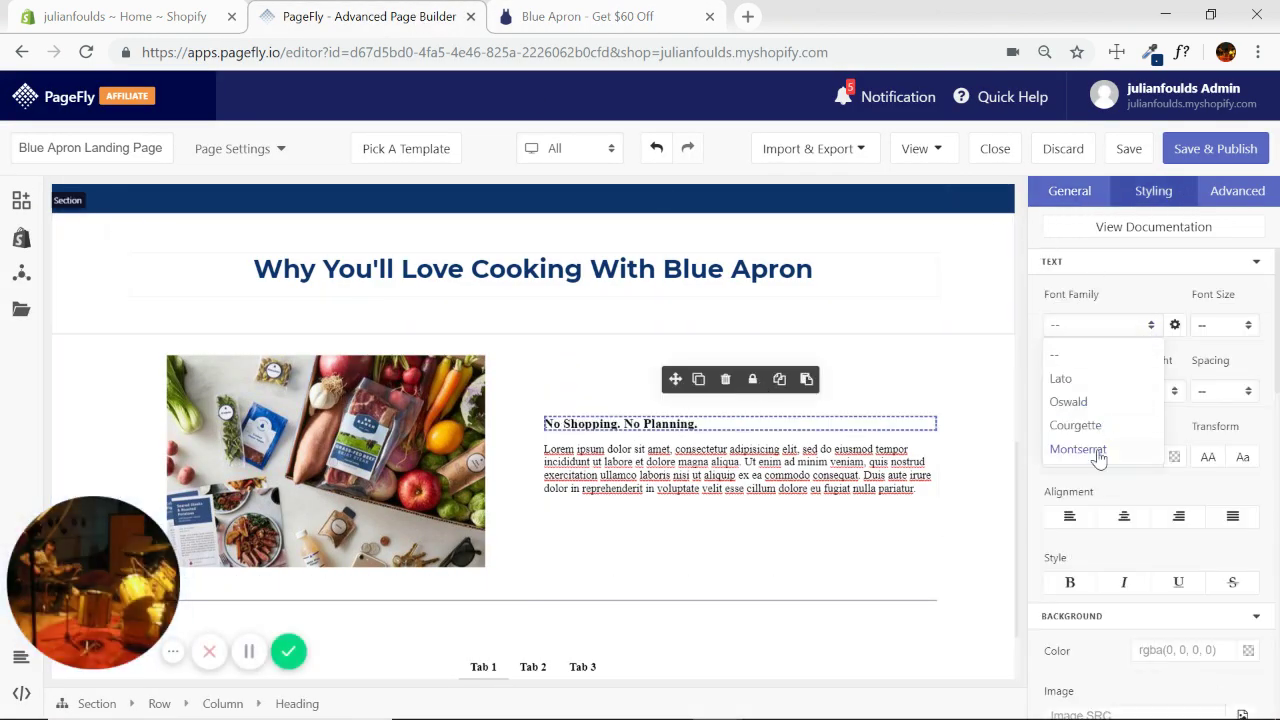
pyautogui.click(1095, 452)
# Replace the lorem ipsum paragraph with Blue Apron's two grocery-and-food-waste paragraphs.
pyautogui.click(687, 492)
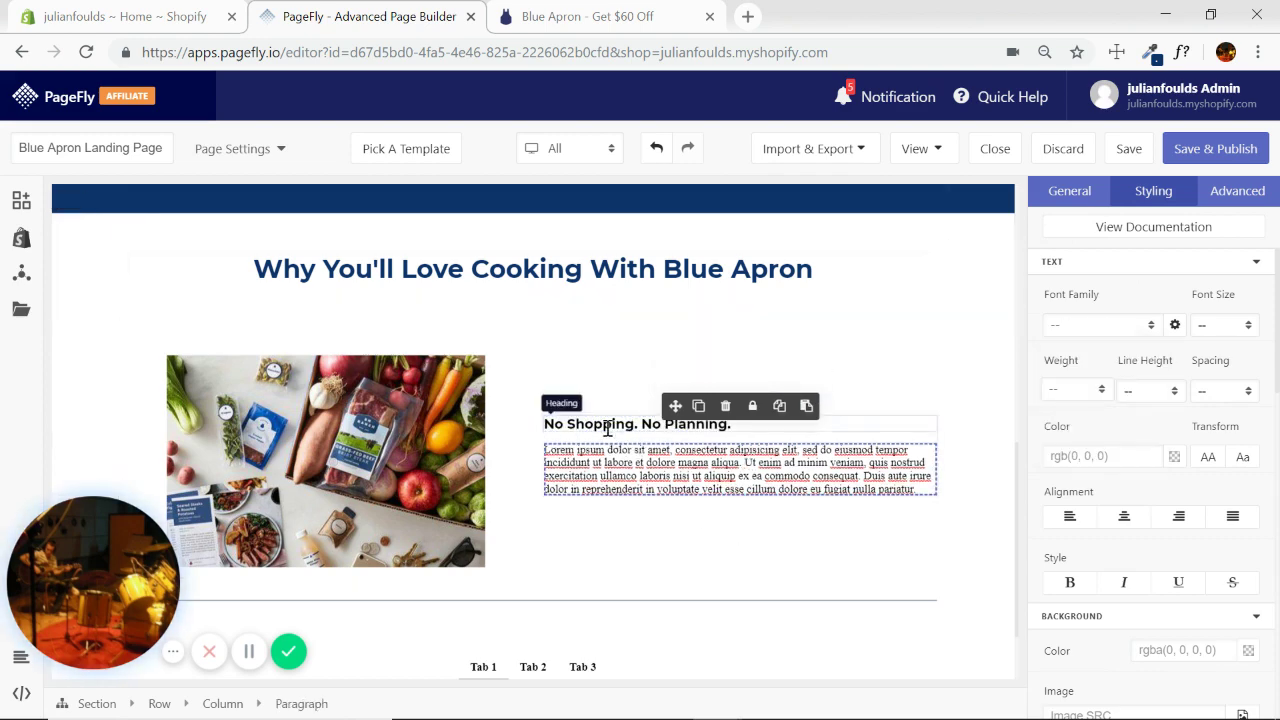
pyautogui.click(590, 20)
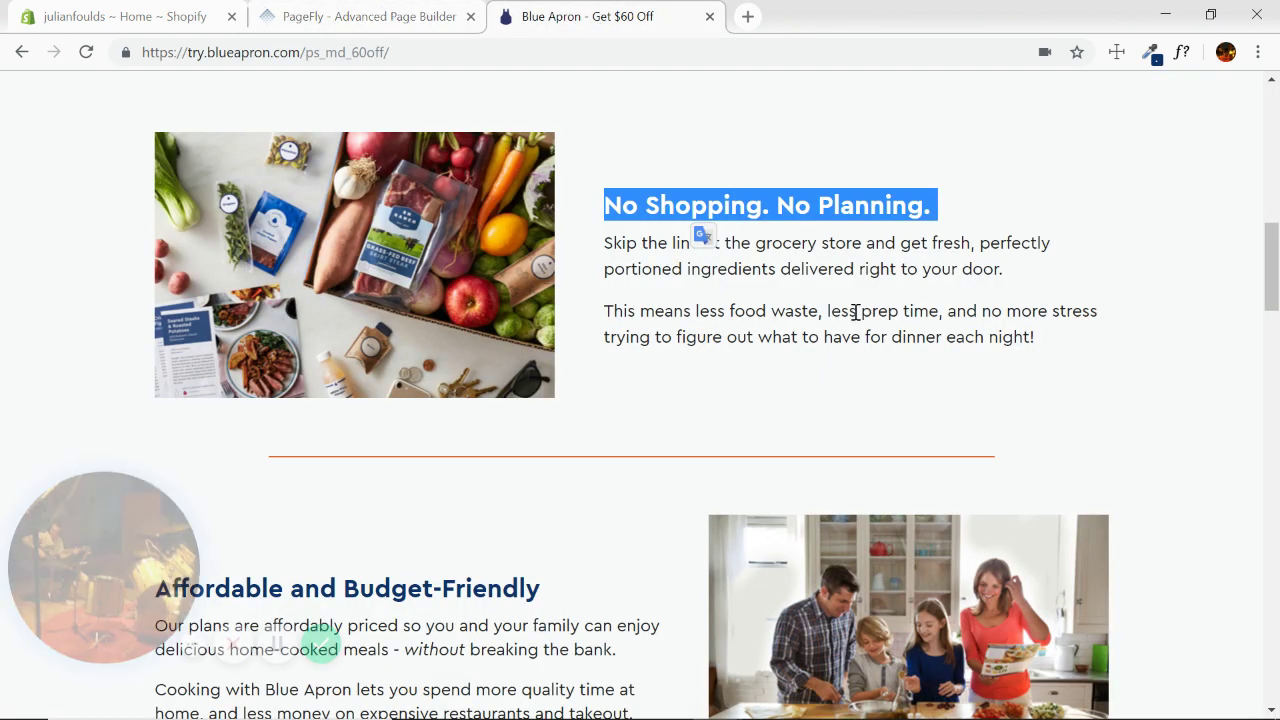
pyautogui.moveTo(1036, 338); pyautogui.dragTo(608, 244)
pyautogui.hotkey('ctrl', 'c')
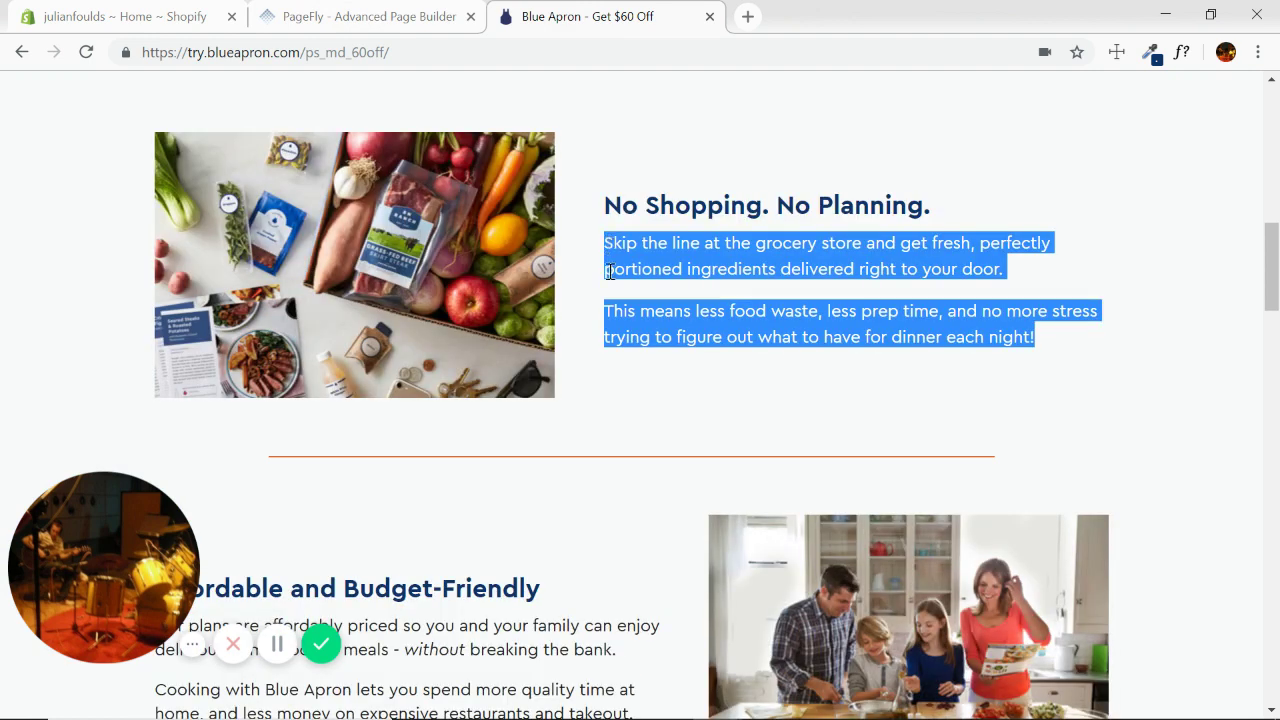
pyautogui.click(388, 14)
pyautogui.click(1068, 190)
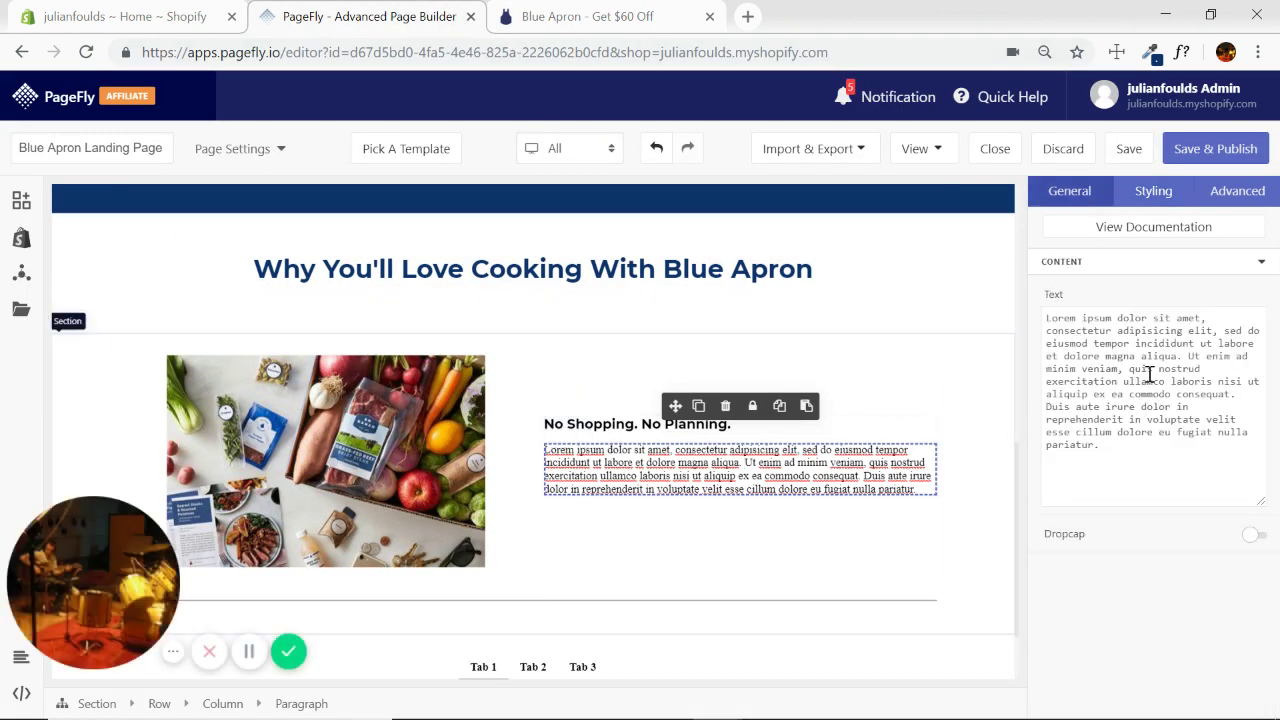
pyautogui.click(1148, 375)
pyautogui.hotkey('ctrl', 'a')
pyautogui.hotkey('ctrl', 'v')
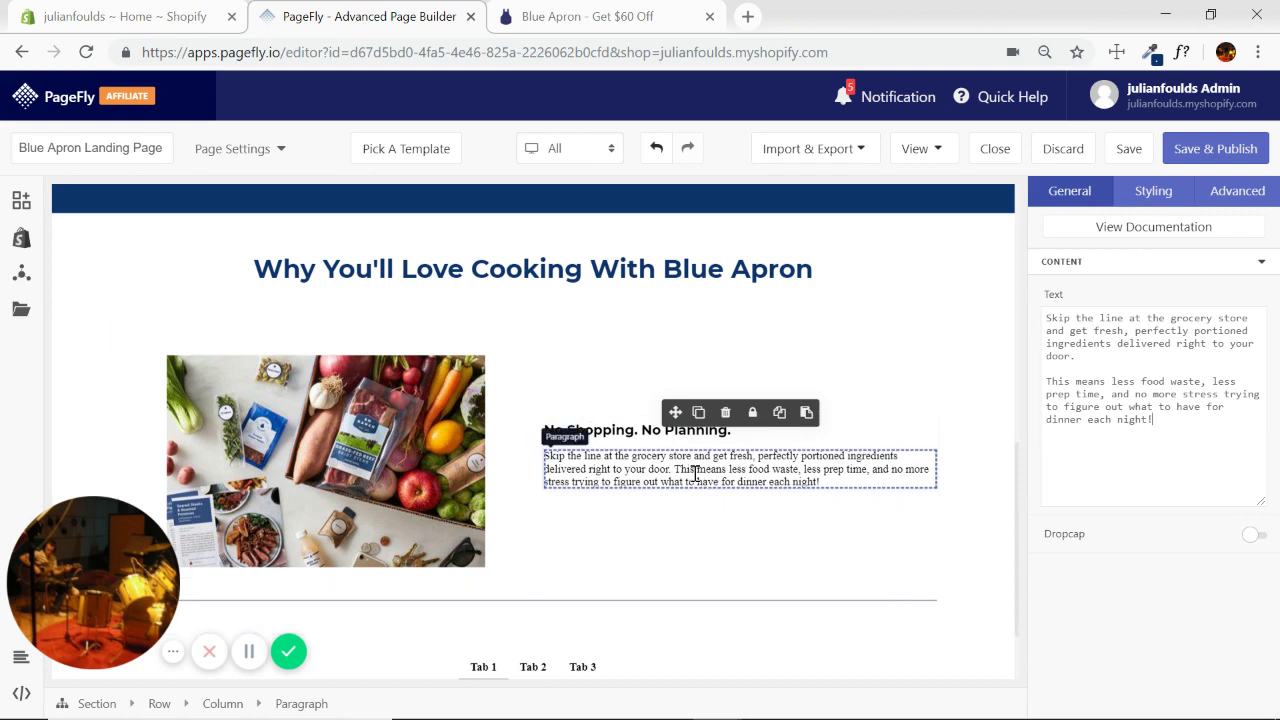
pyautogui.press('Return')
pyautogui.press('Return')
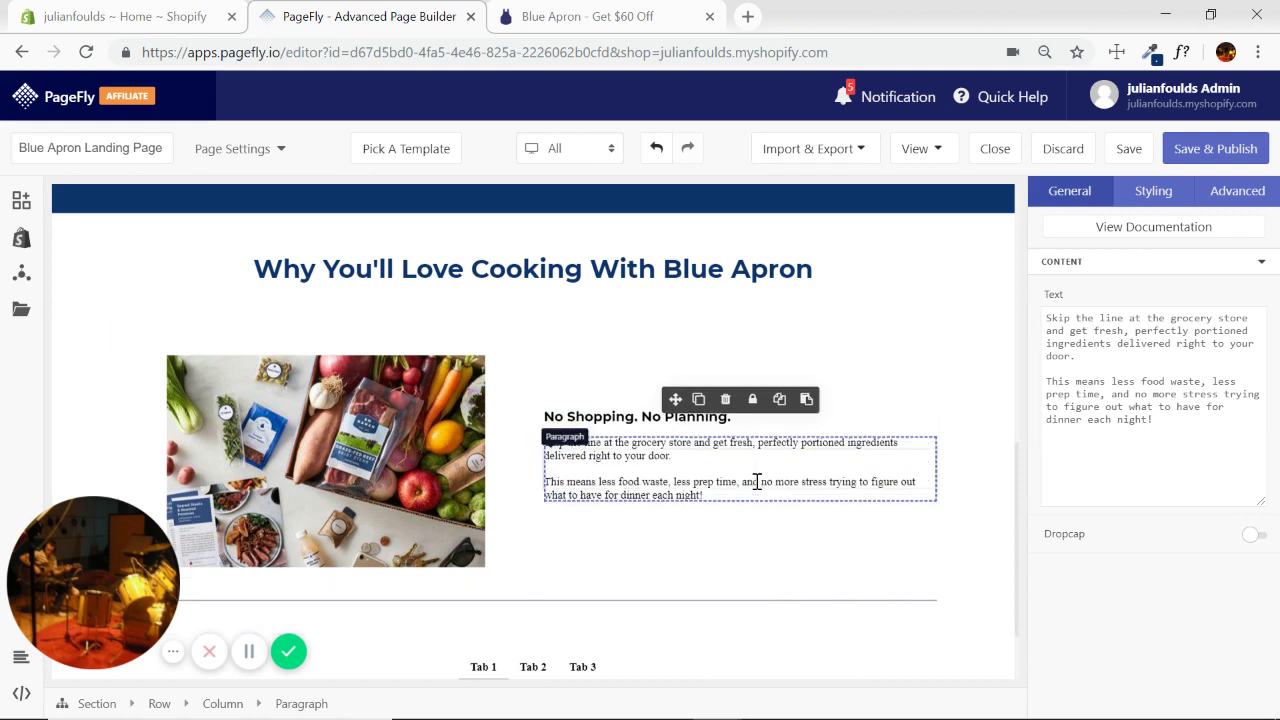
# Set the paragraph font to Montserrat.
pyautogui.click(1155, 191)
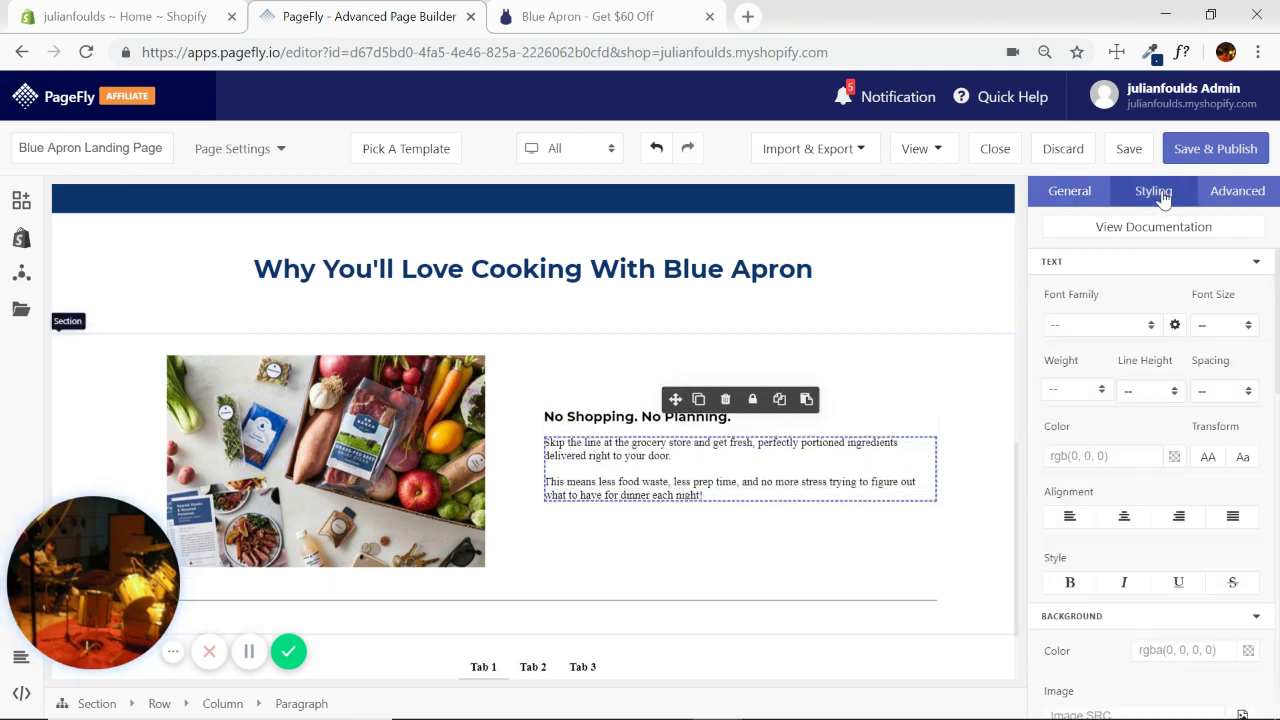
pyautogui.click(1140, 325)
pyautogui.click(1078, 450)
pyautogui.click(917, 618)
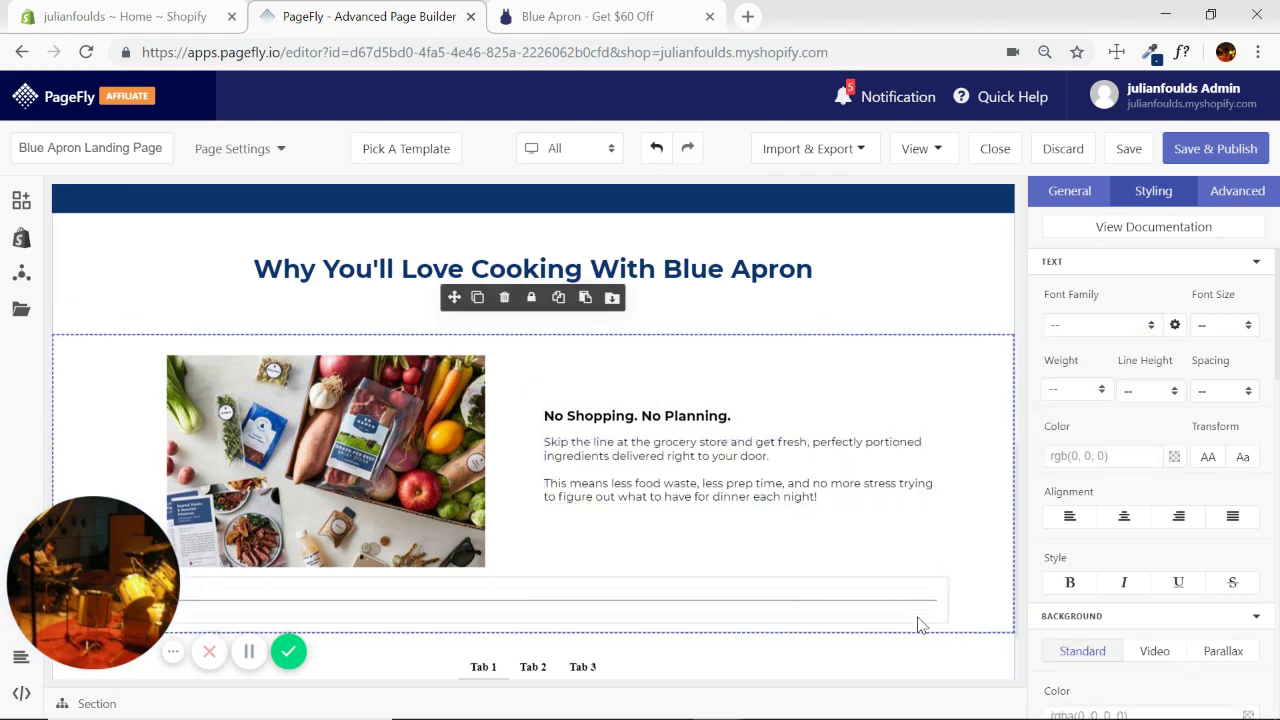
# Select the divider and sample Blue Apron's divider orange #F26226 with ColorZilla.
pyautogui.scroll(-1, 960, 505)
pyautogui.click(840, 497)
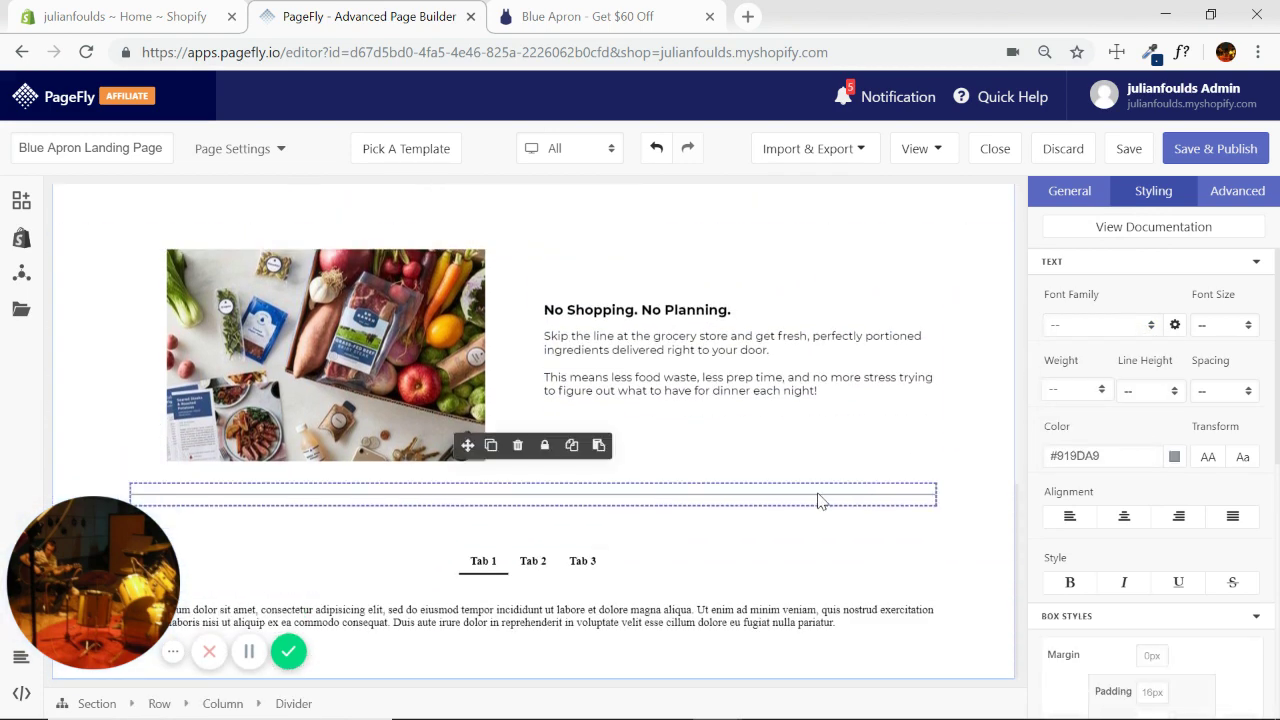
pyautogui.click(610, 14)
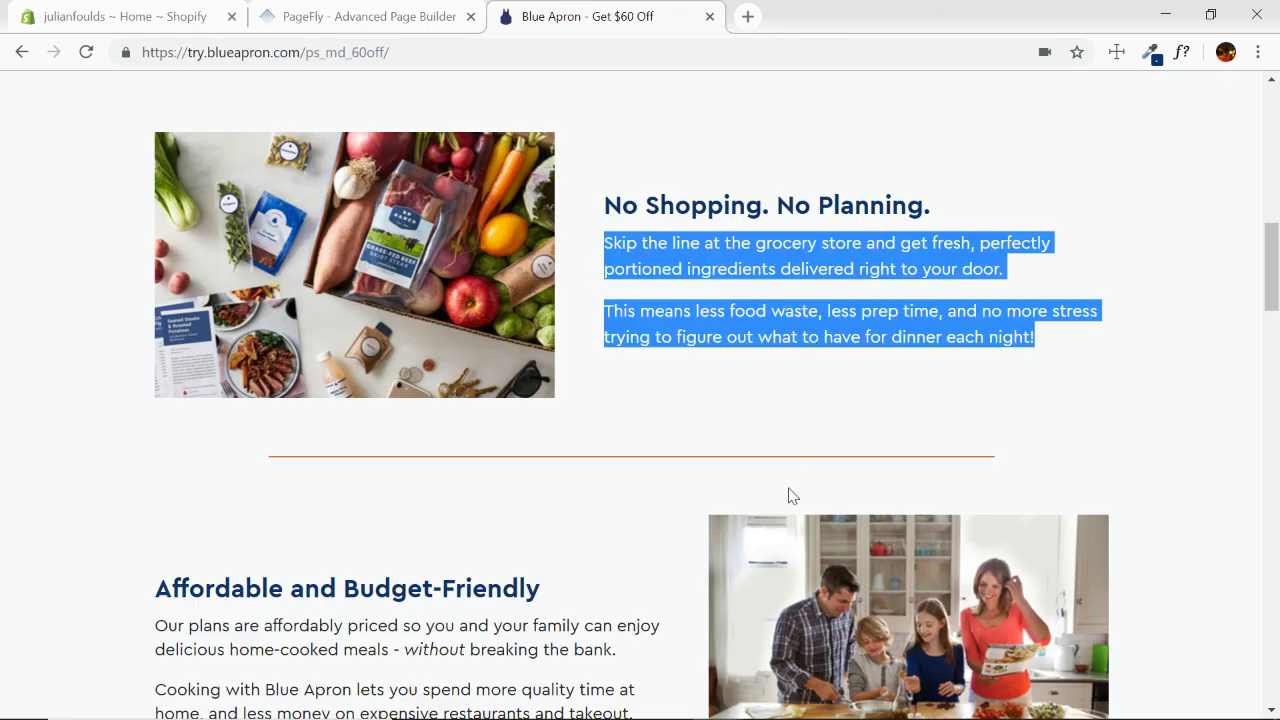
pyautogui.click(766, 463)
pyautogui.click(1150, 52)
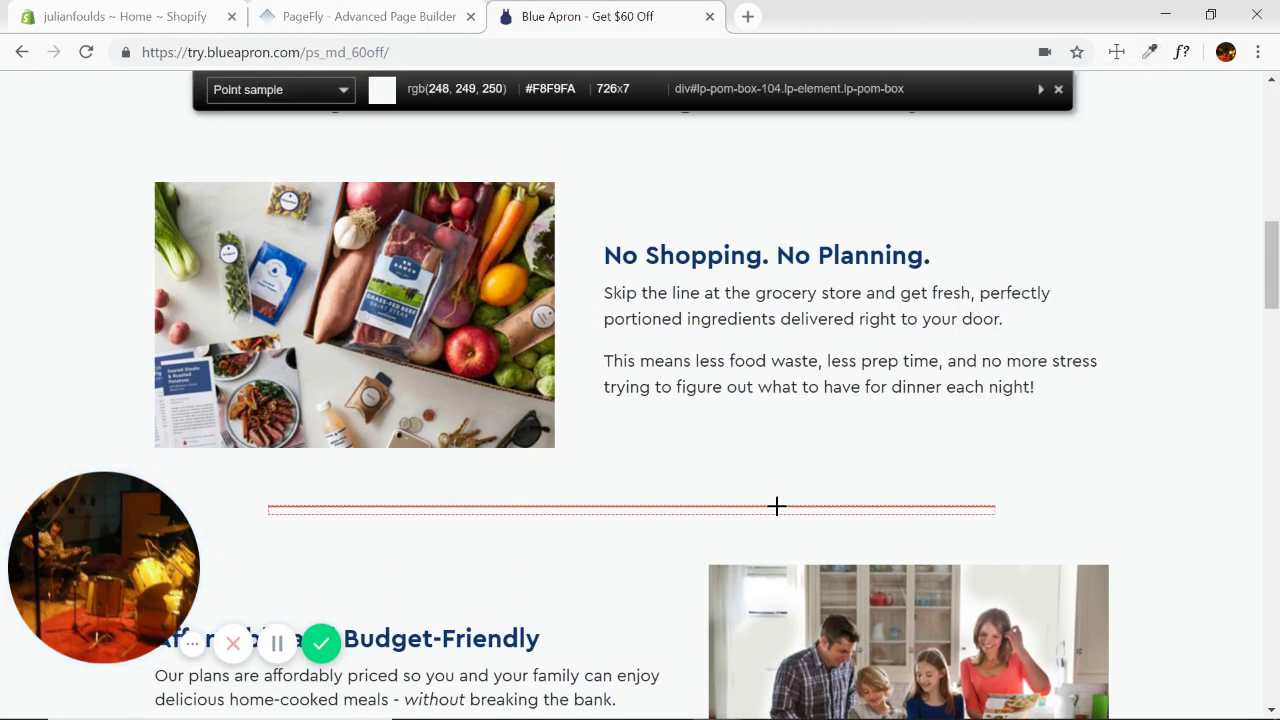
pyautogui.click(779, 509)
pyautogui.click(779, 509)
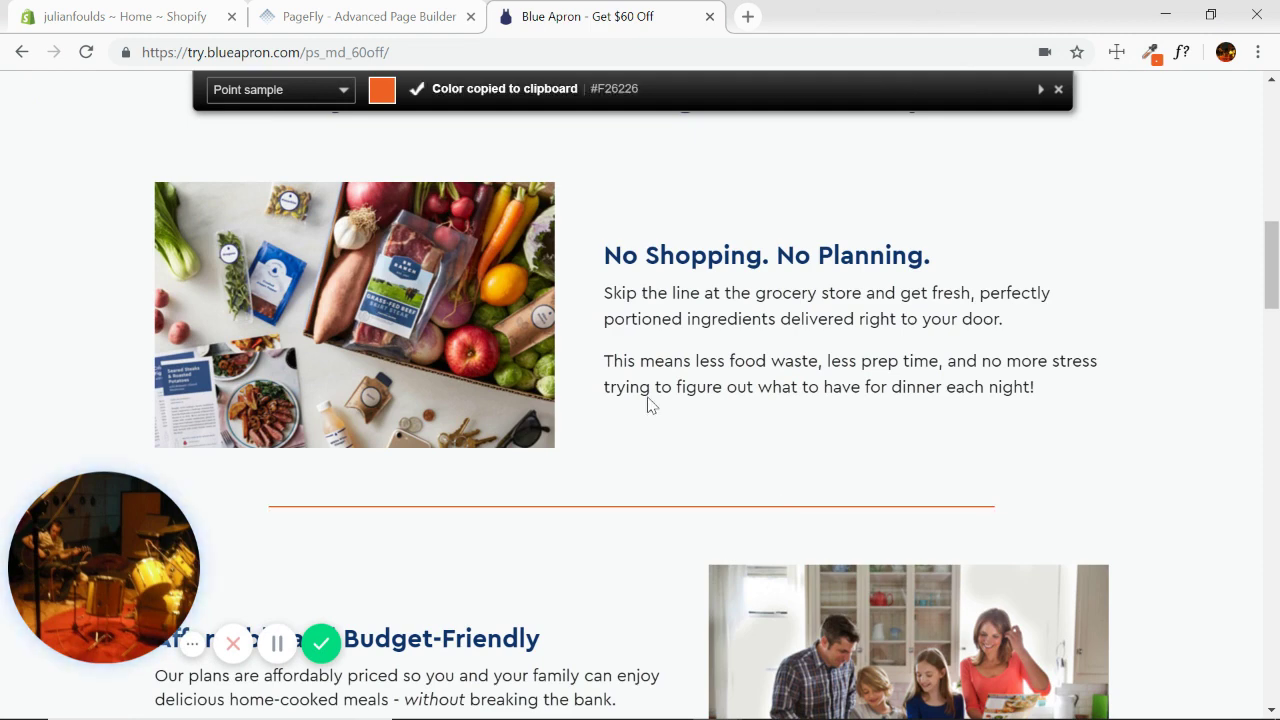
# Paste #F26226 into the divider's line colour field.
pyautogui.click(390, 17)
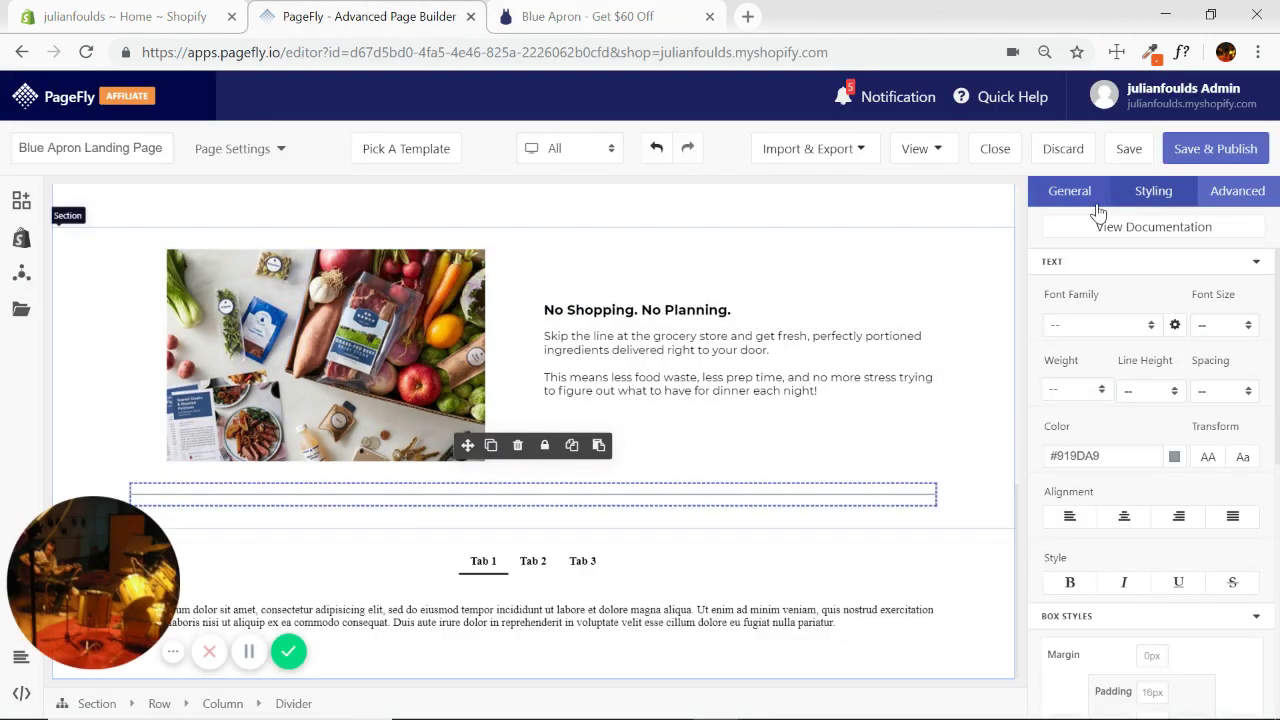
pyautogui.scroll(-3, 1140, 380)
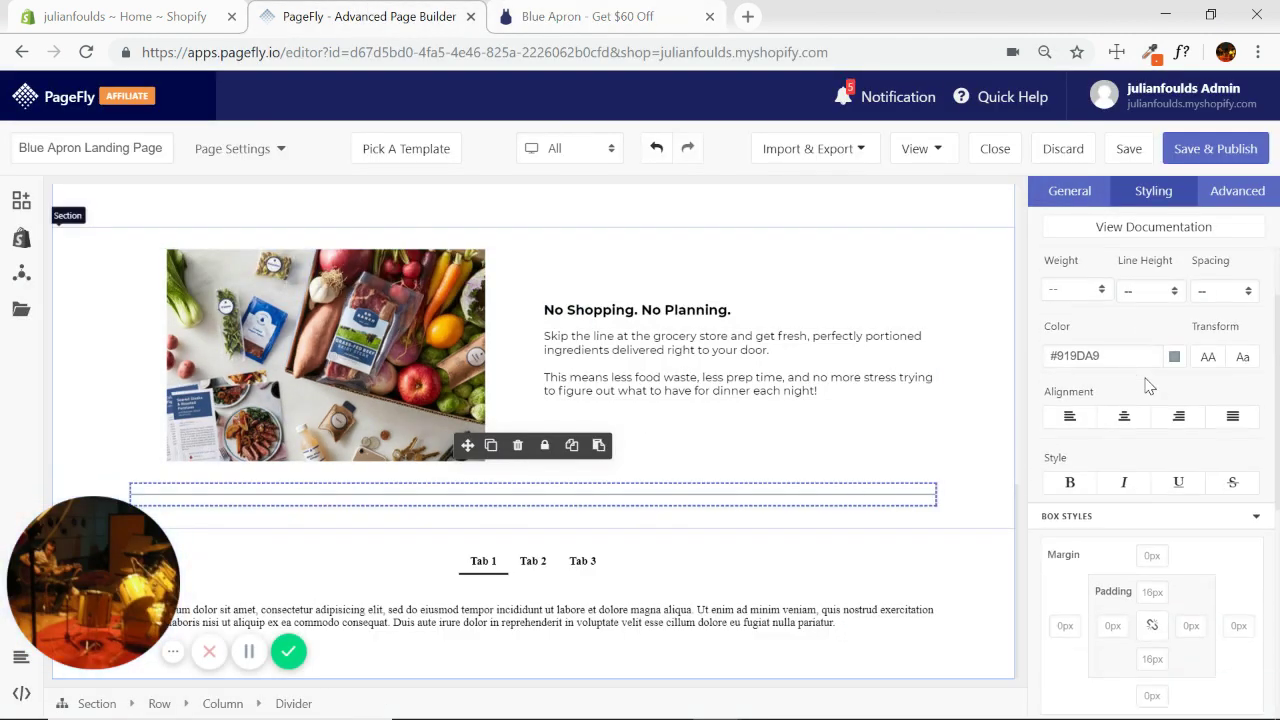
pyautogui.scroll(3, 1148, 376)
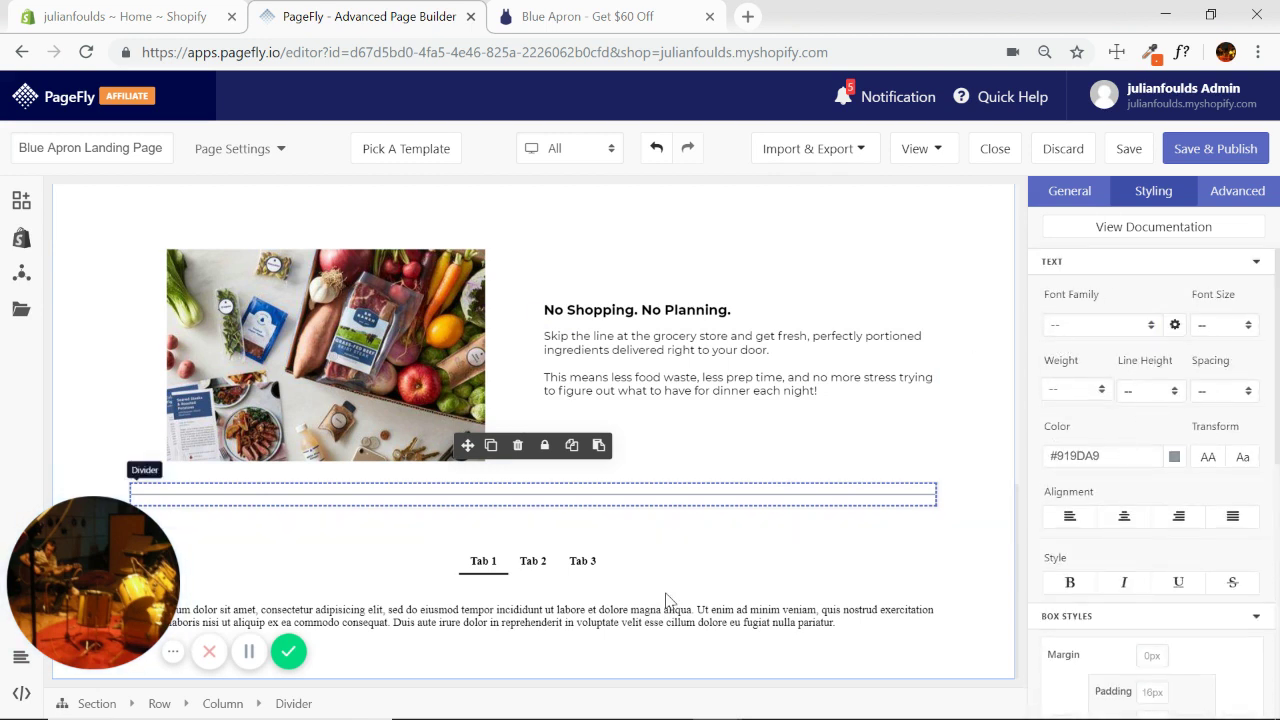
pyautogui.click(1110, 458)
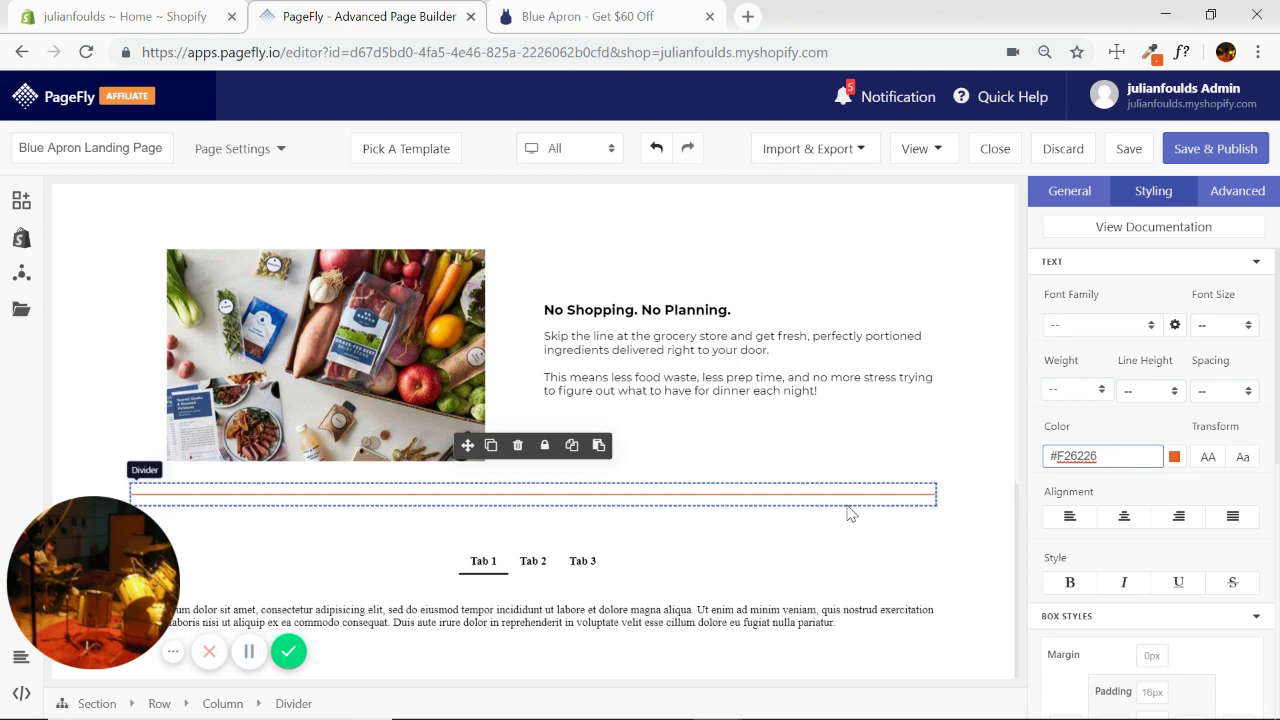
pyautogui.click(1069, 190)
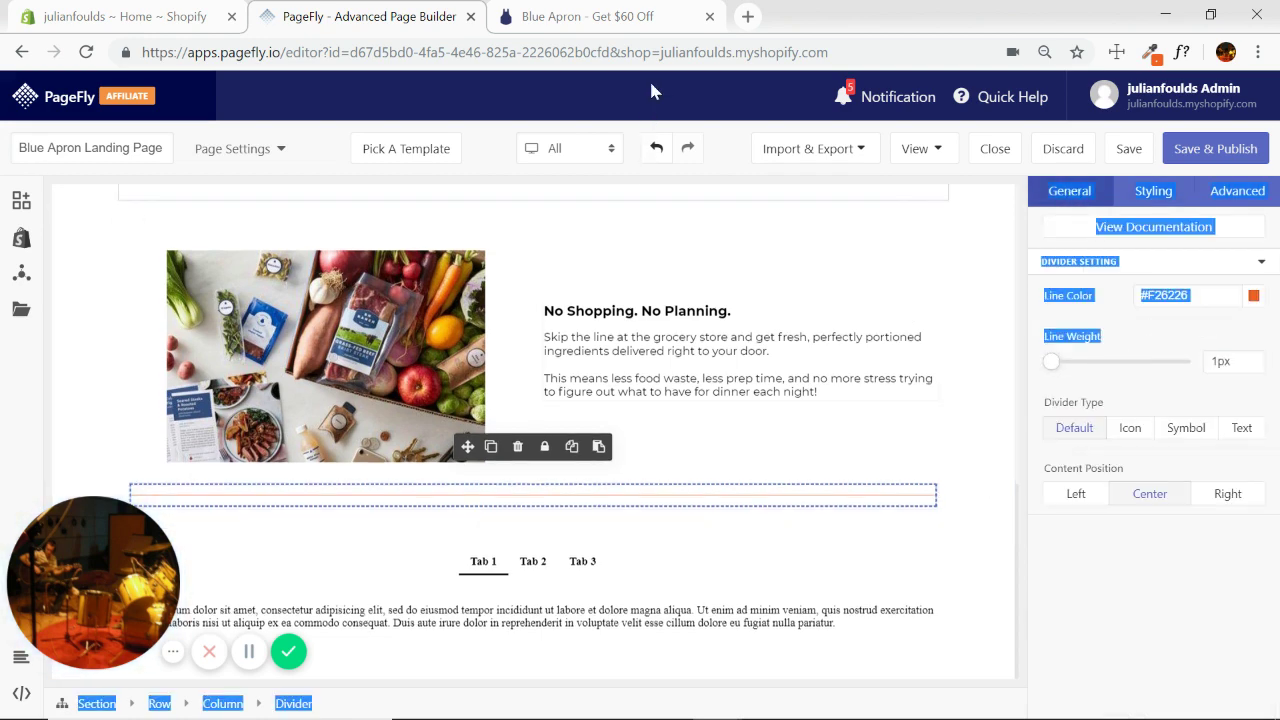
pyautogui.click(640, 16)
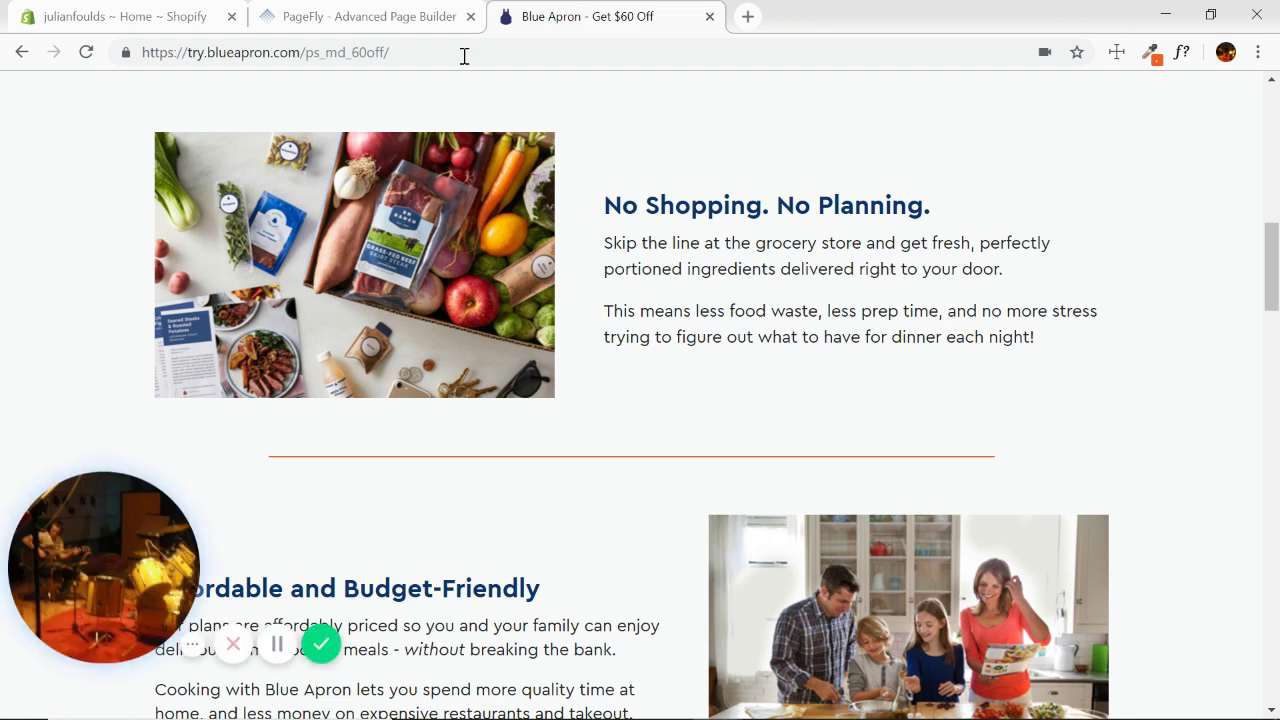
# Thicken the divider line to 2px and bring up its spacing options.
pyautogui.click(360, 16)
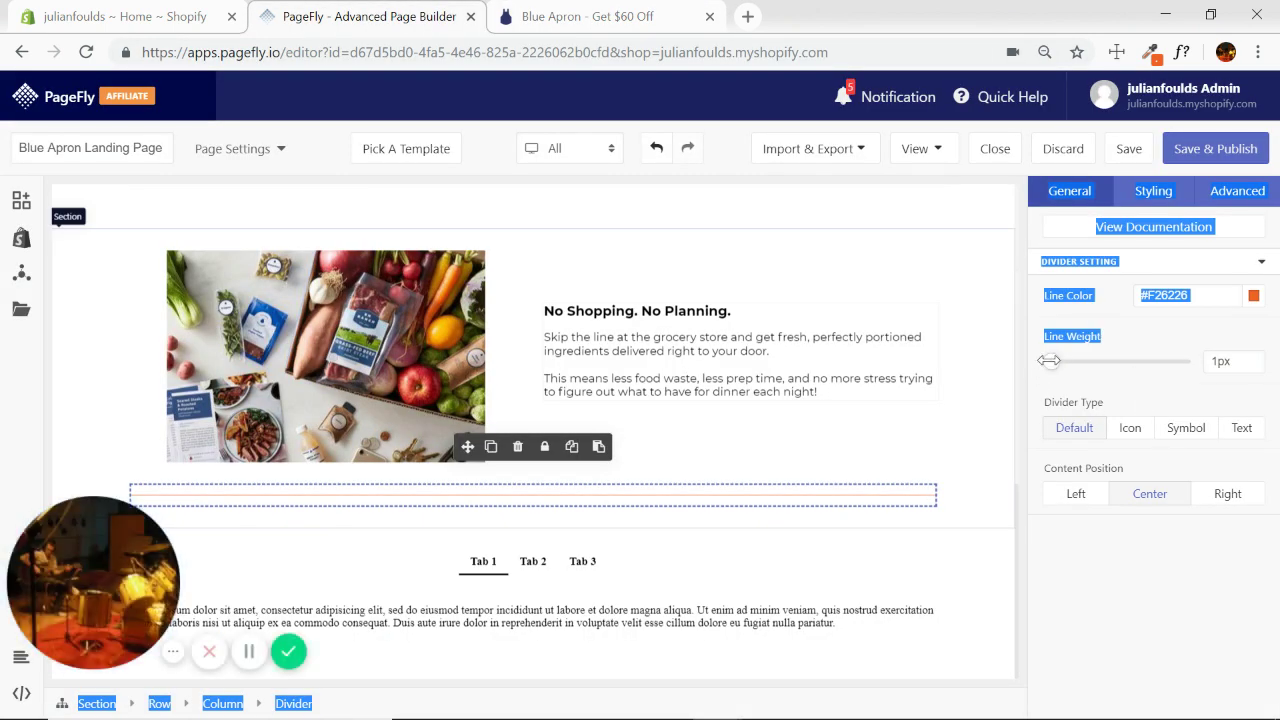
pyautogui.moveTo(1048, 360); pyautogui.dragTo(1058, 361)
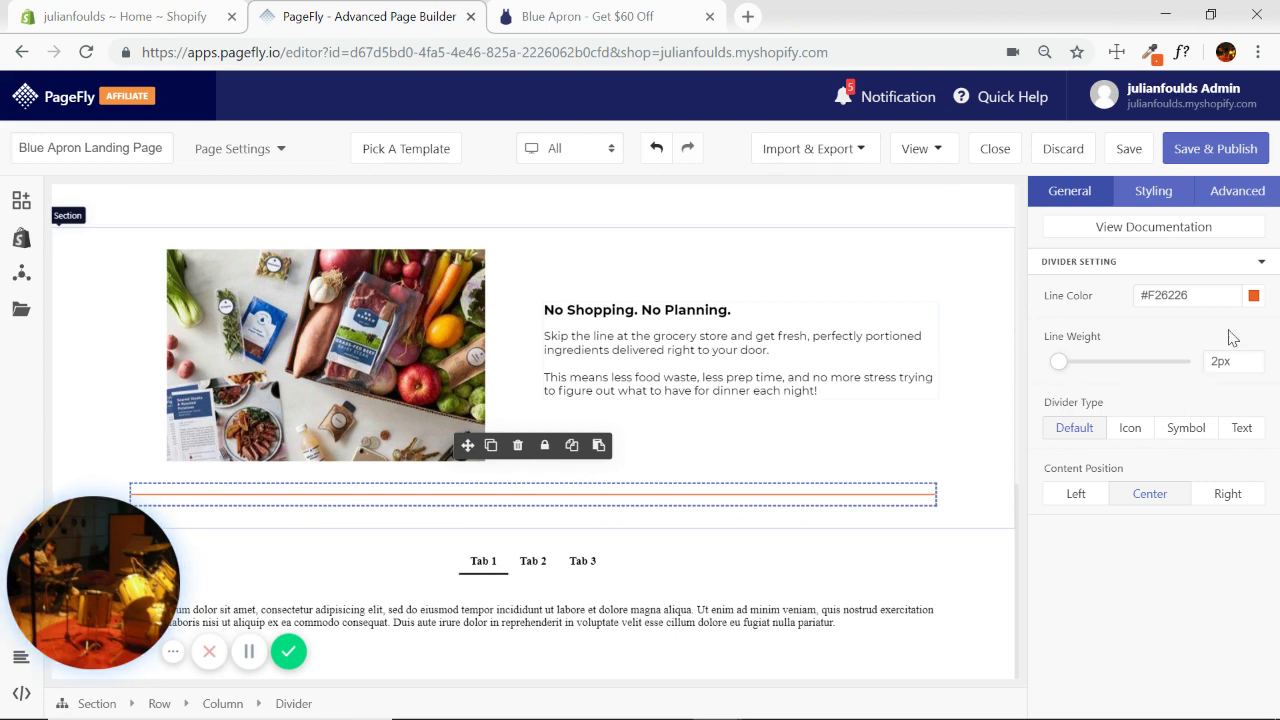
pyautogui.click(1152, 191)
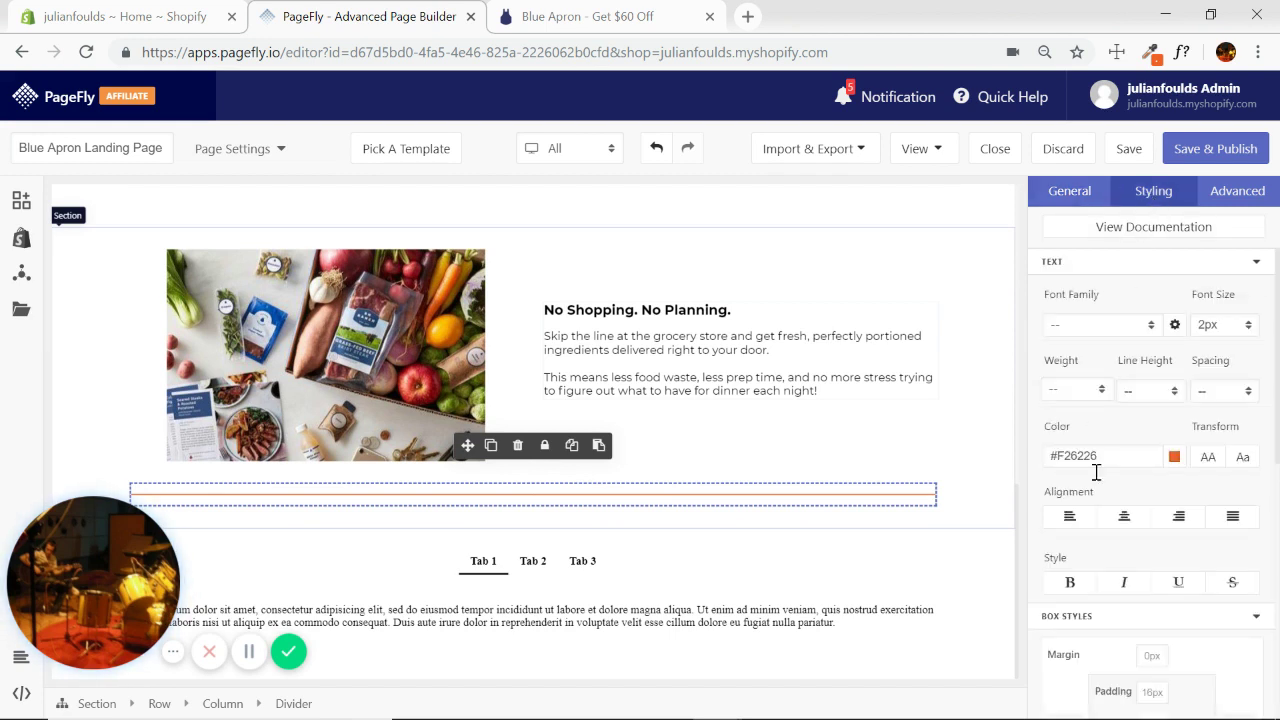
pyautogui.click(1084, 207)
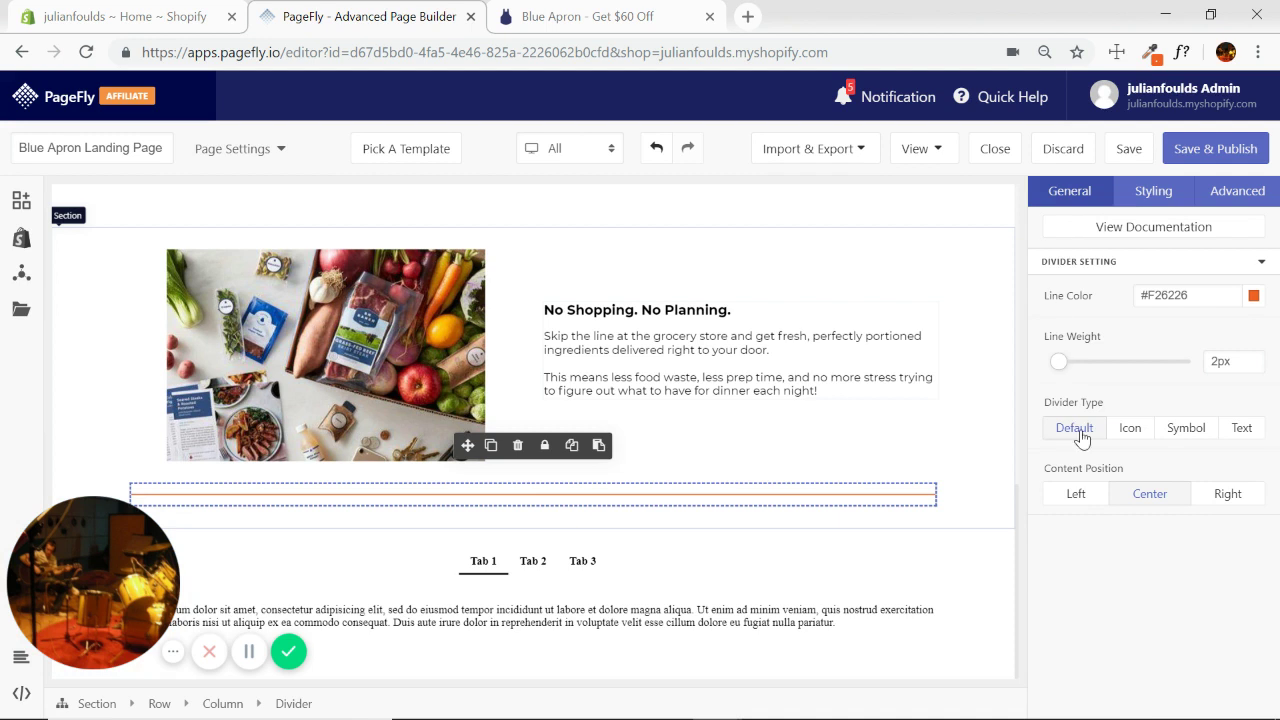
pyautogui.click(1150, 198)
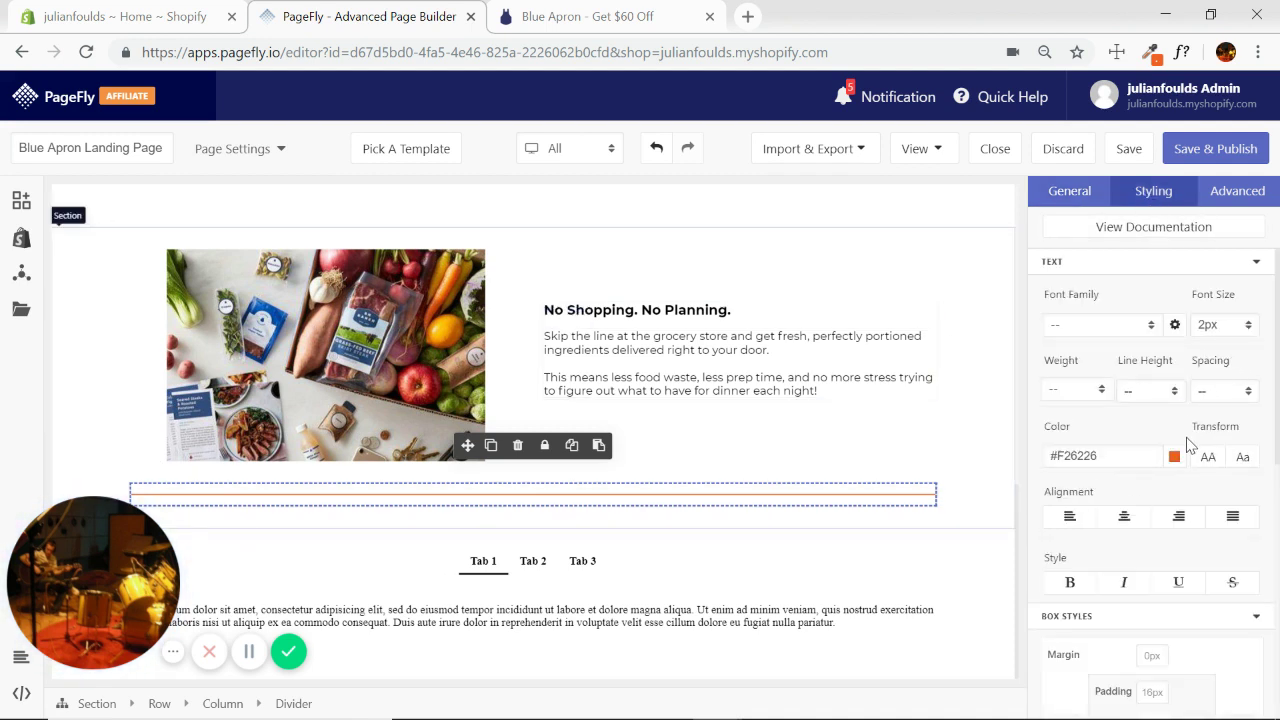
# Edit the divider's right padding in Box Styles, trying a 10% value.
pyautogui.scroll(-4, 1249, 495)
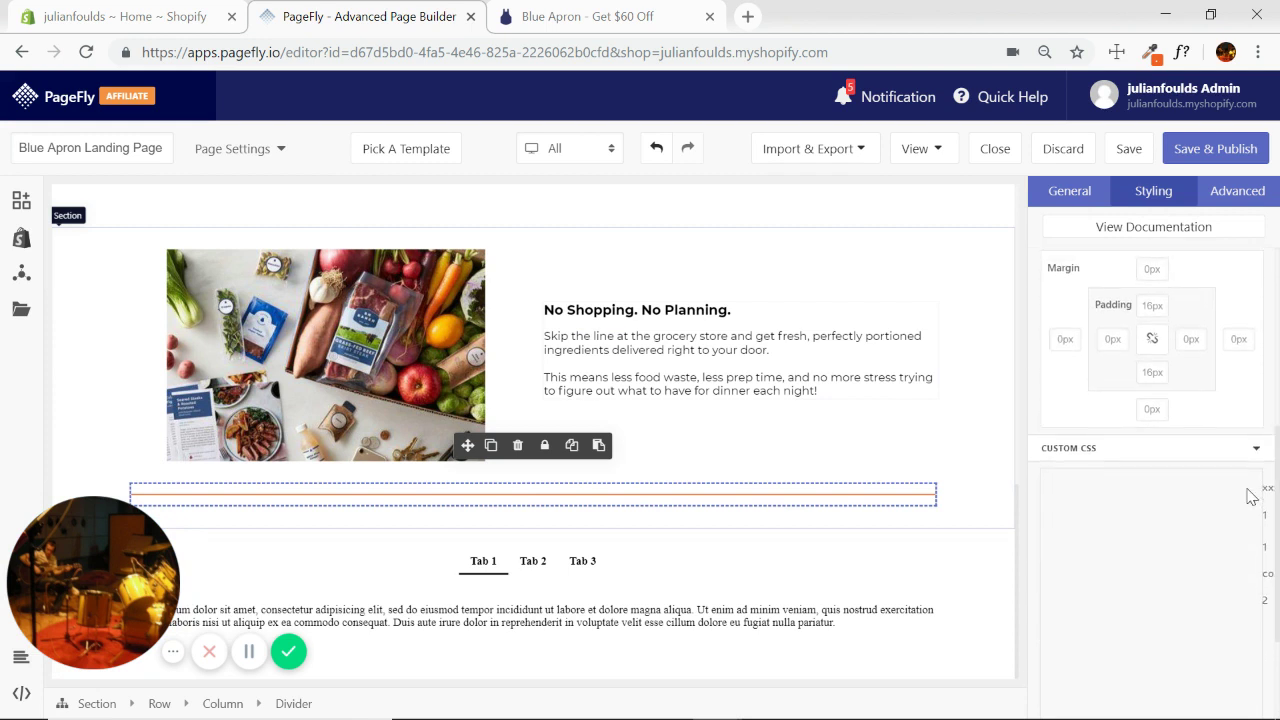
pyautogui.scroll(2, 1249, 495)
pyautogui.scroll(-1, 1237, 472)
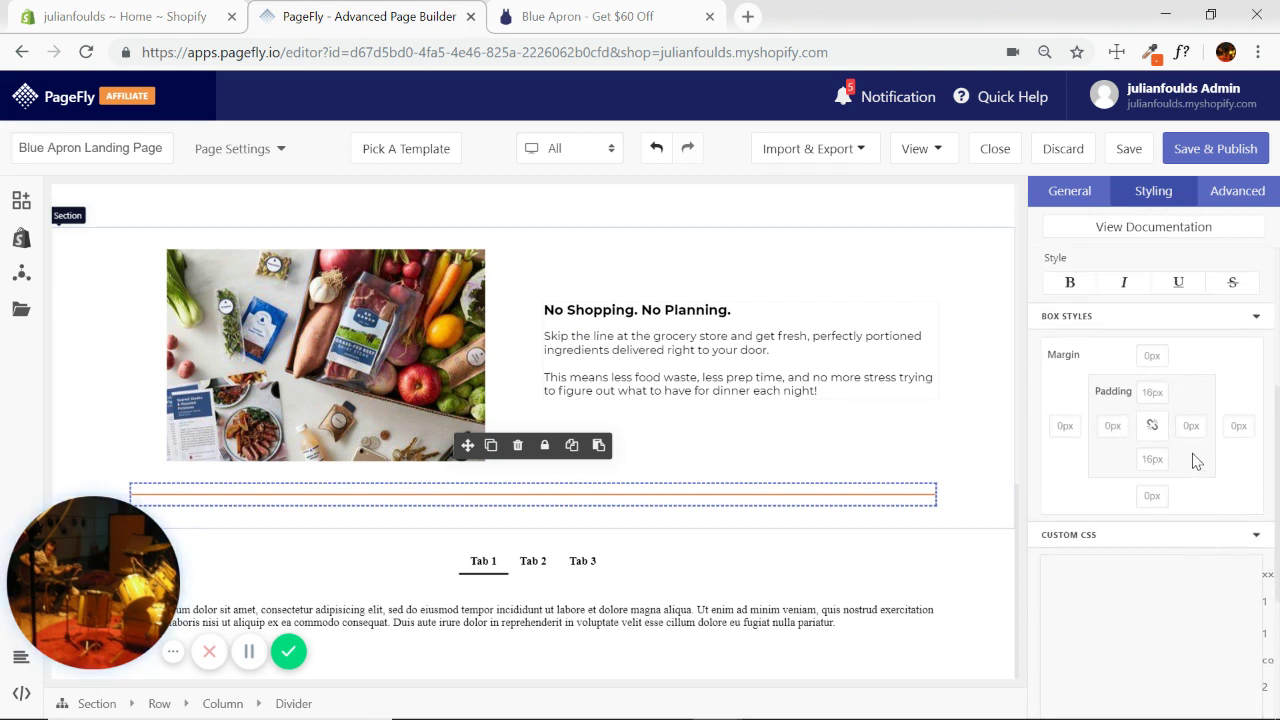
pyautogui.click(1190, 427)
pyautogui.write('10')
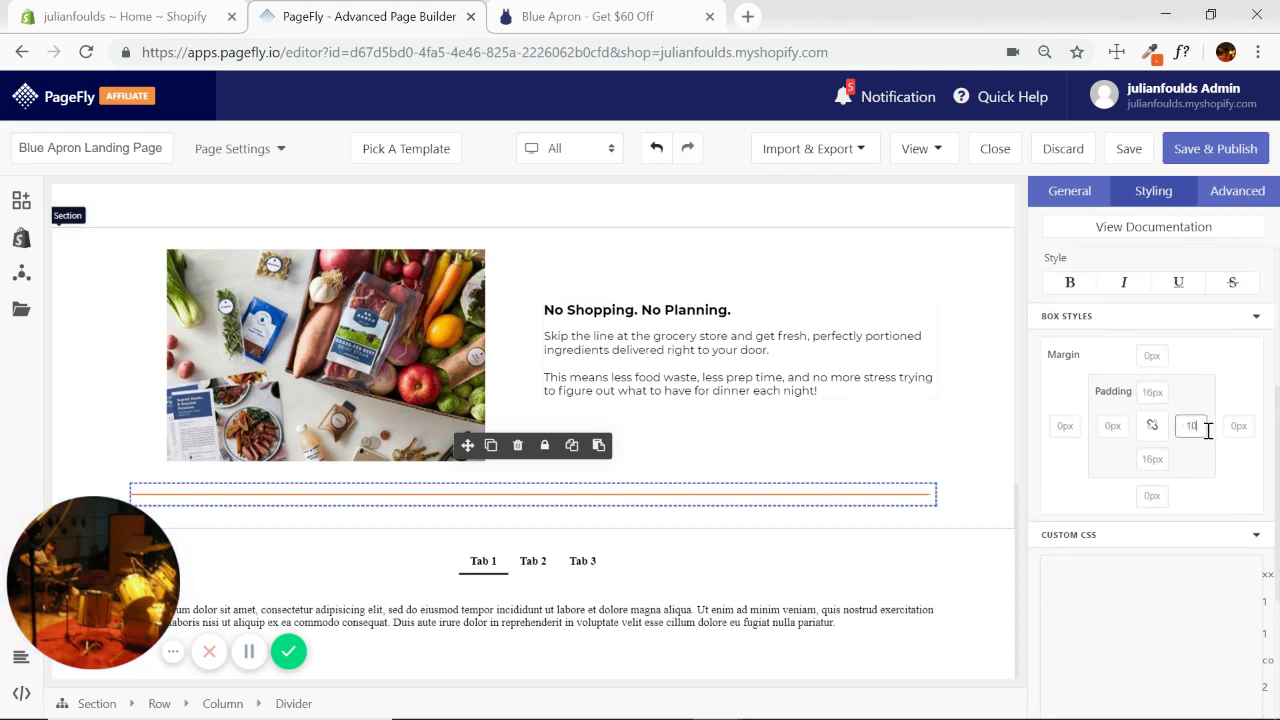
pyautogui.write('%')
pyautogui.press('BackSpace')
pyautogui.press('BackSpace')
pyautogui.press('BackSpace')
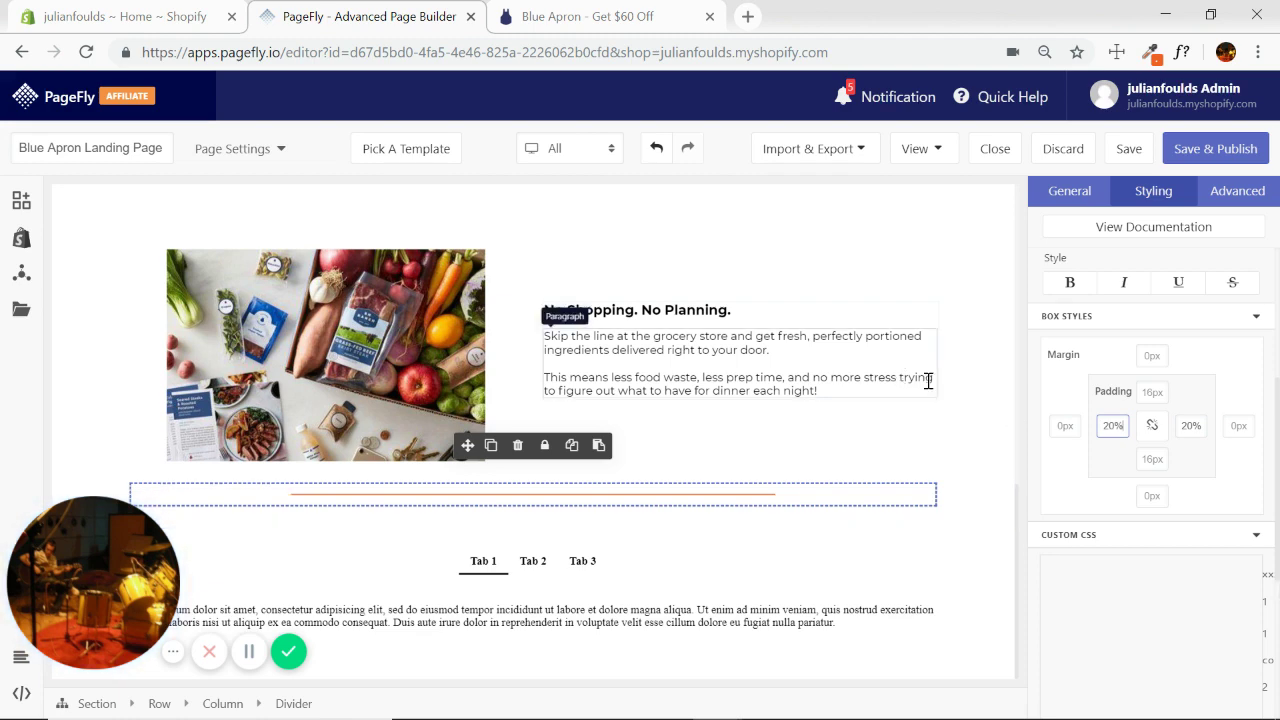
# Compare the section with Blue Apron's page and preview the divider in context.
pyautogui.click(862, 308)
pyautogui.click(665, 18)
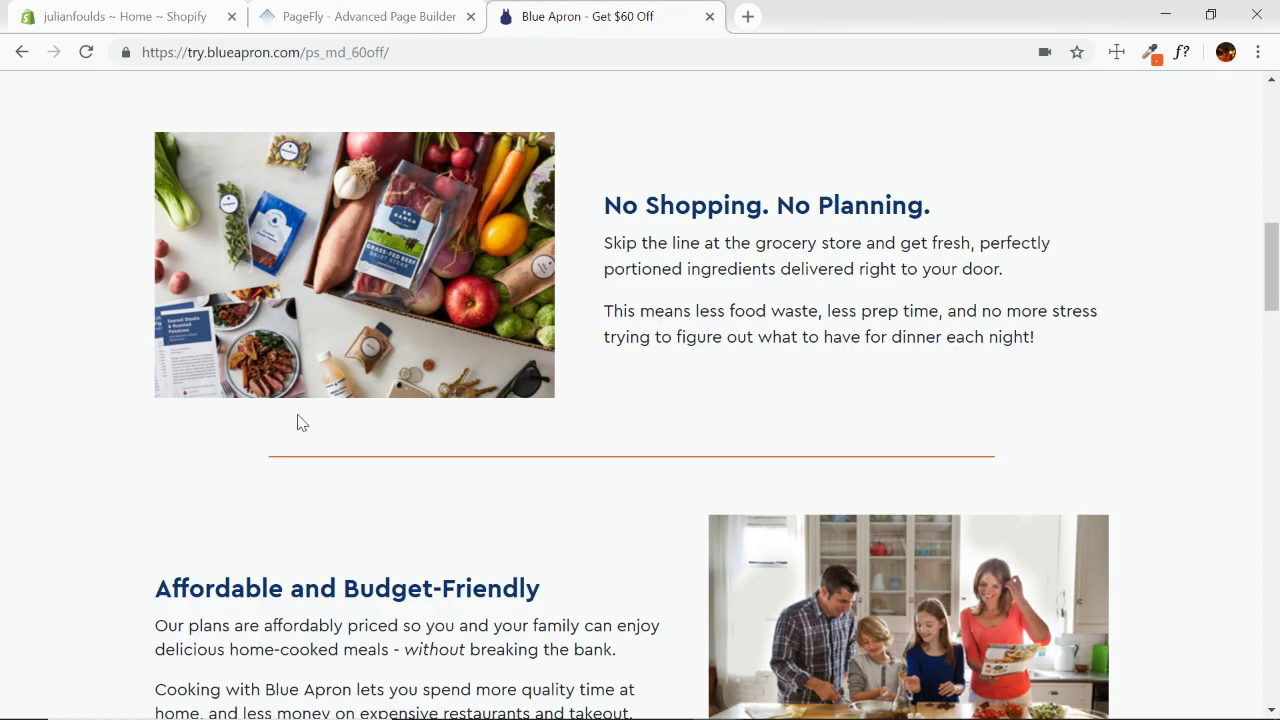
pyautogui.click(390, 18)
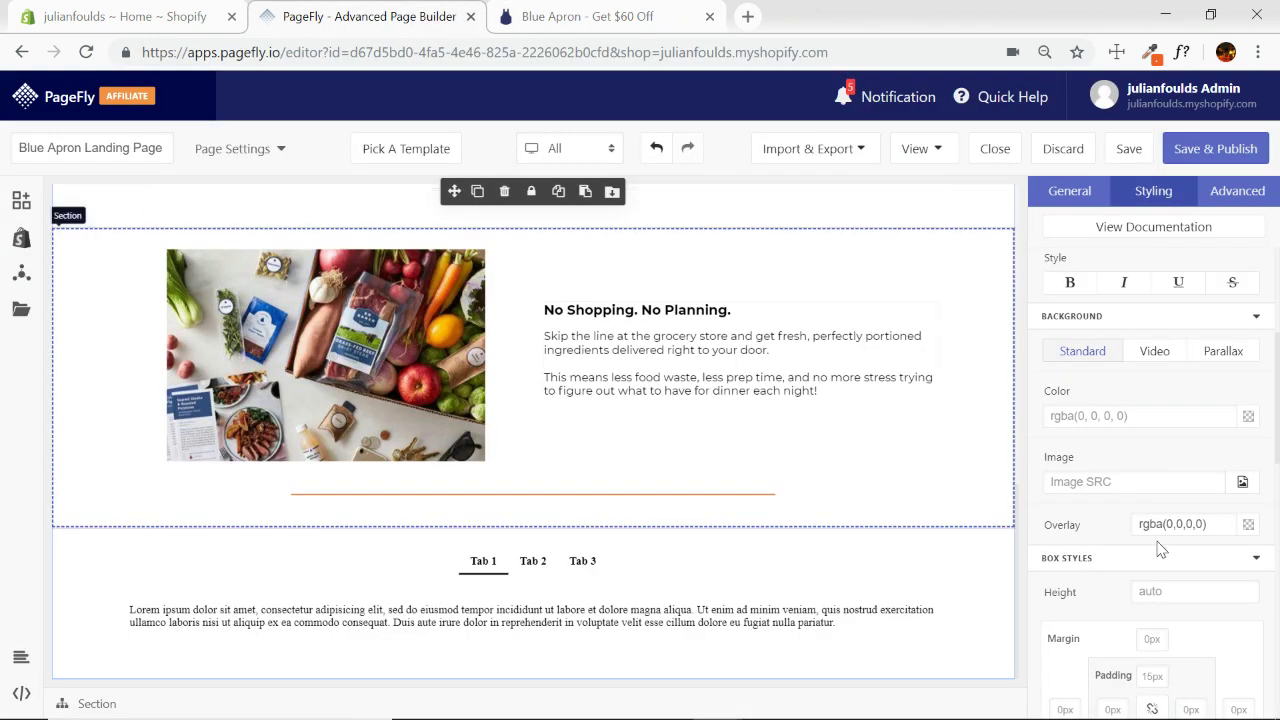
pyautogui.click(668, 494)
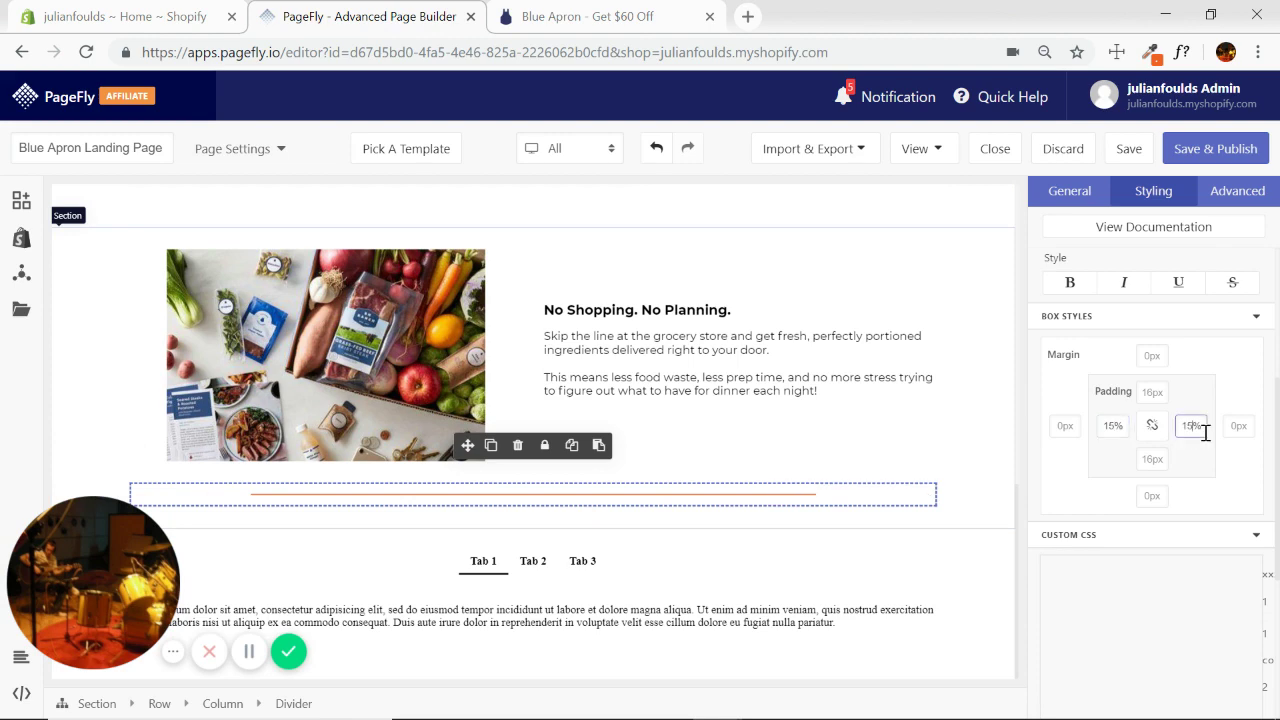
pyautogui.click(982, 388)
pyautogui.scroll(1, 916, 488)
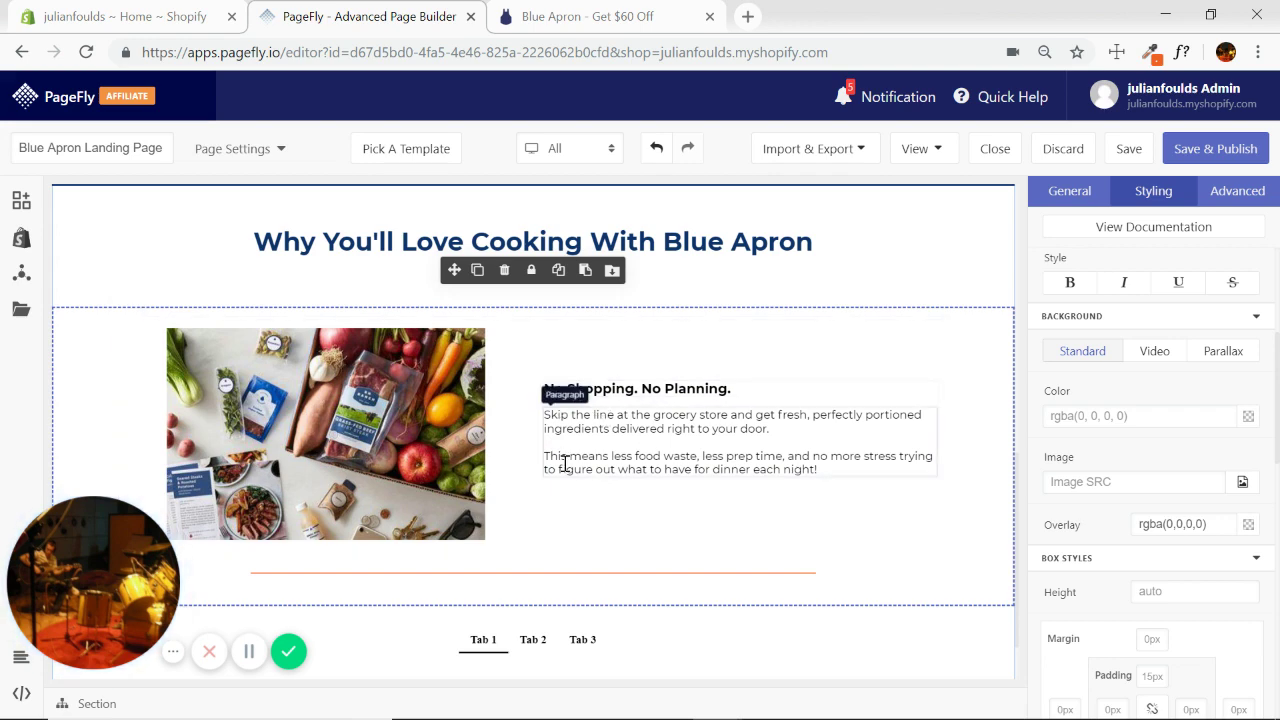
# Review the Blue Apron reference page layout against the PageFly section.
pyautogui.click(612, 22)
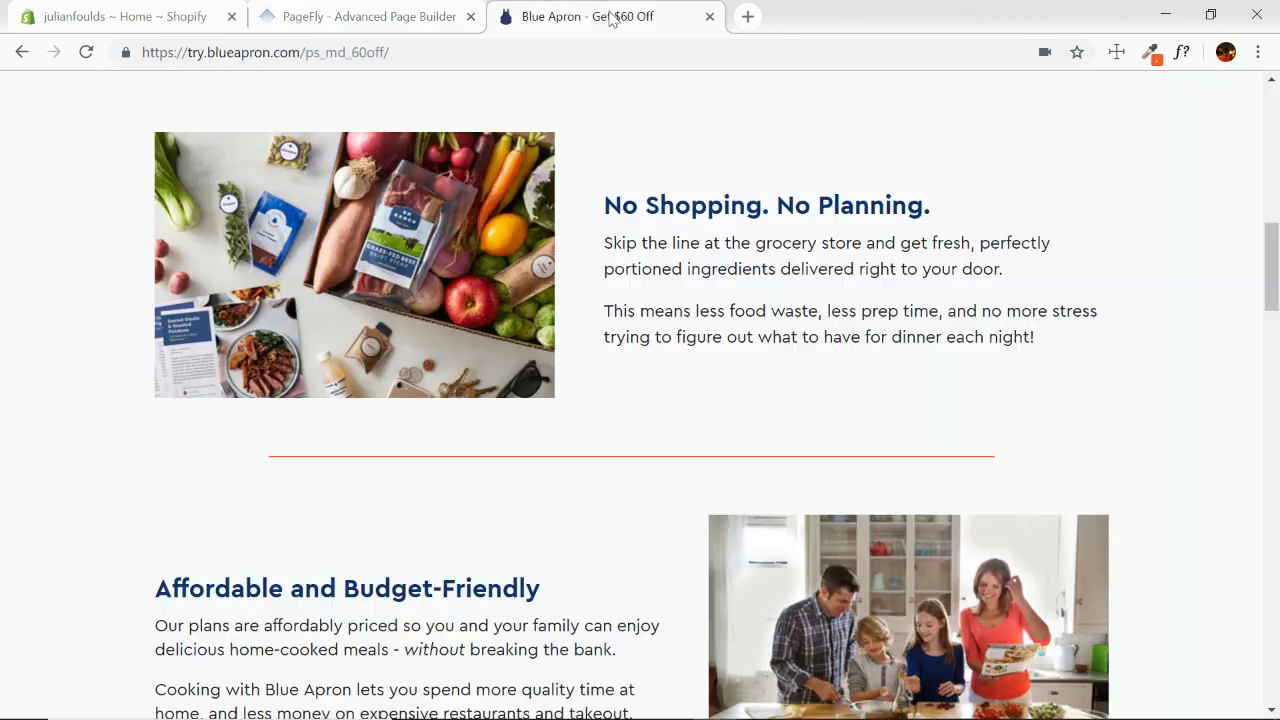
pyautogui.scroll(1, 667, 305)
pyautogui.scroll(-1, 663, 293)
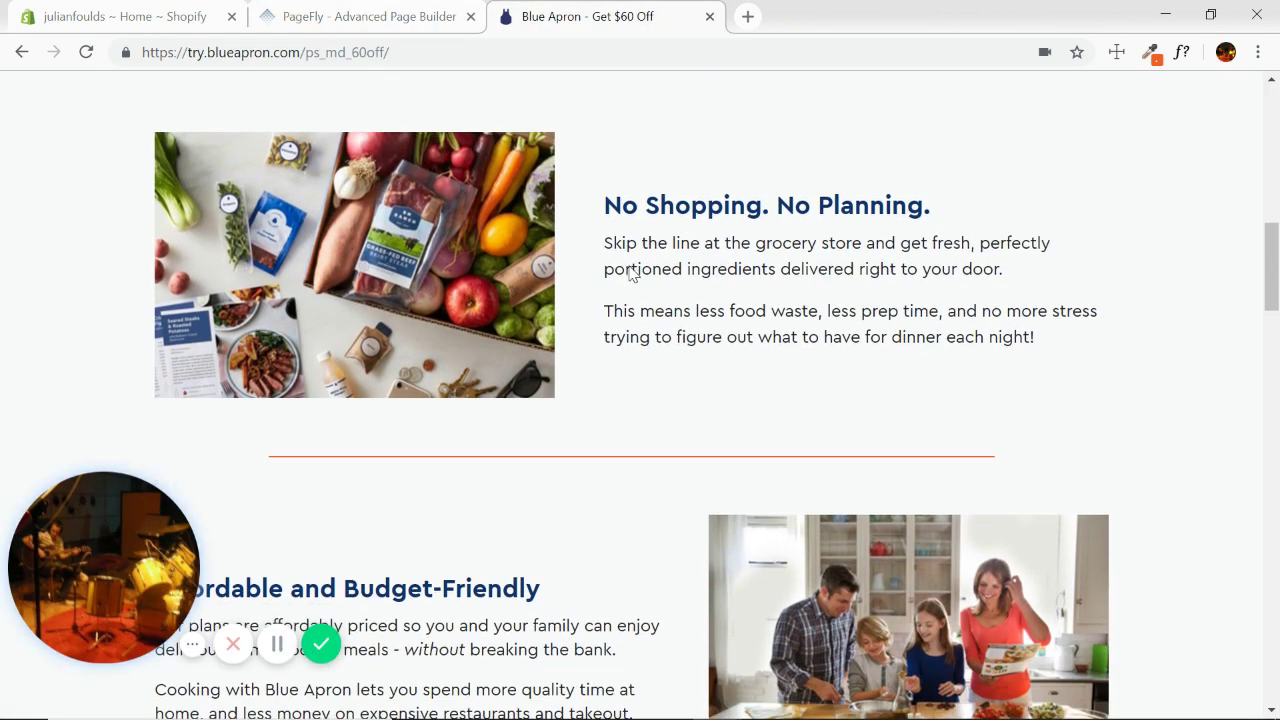
pyautogui.scroll(2, 1000, 318)
pyautogui.scroll(-2, 508, 267)
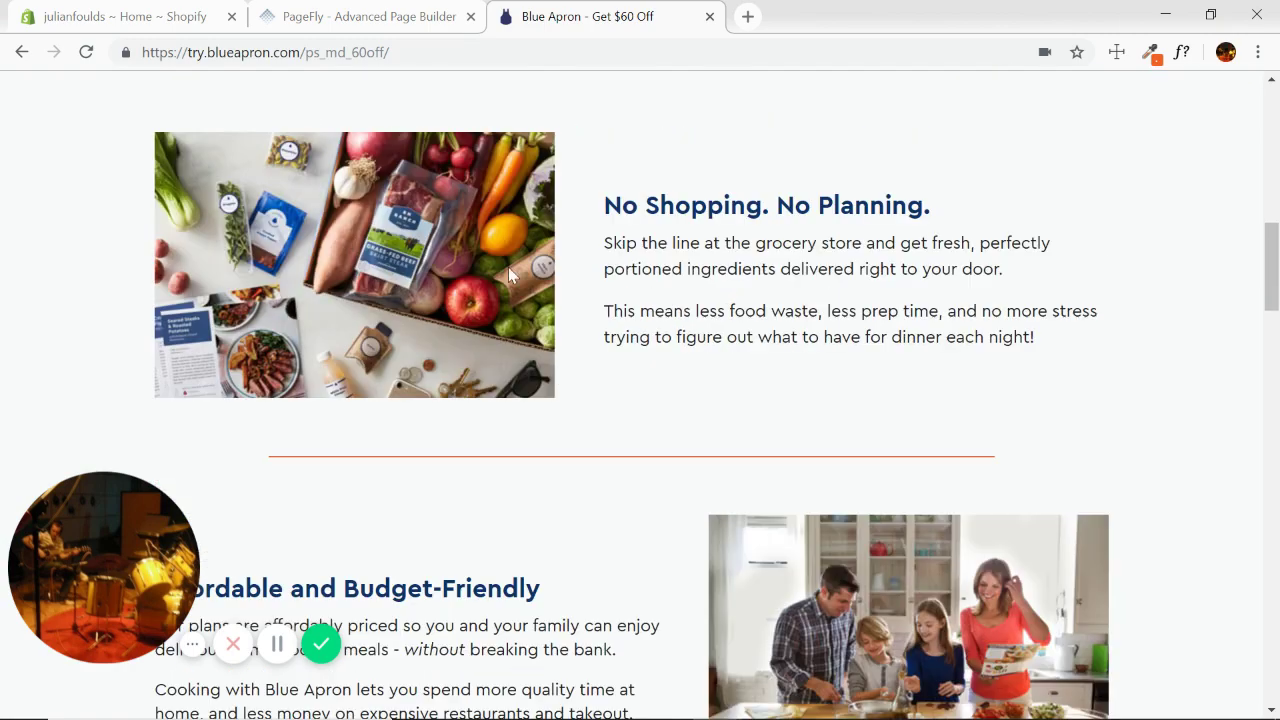
pyautogui.click(360, 17)
pyautogui.click(610, 18)
pyautogui.scroll(-9, 690, 360)
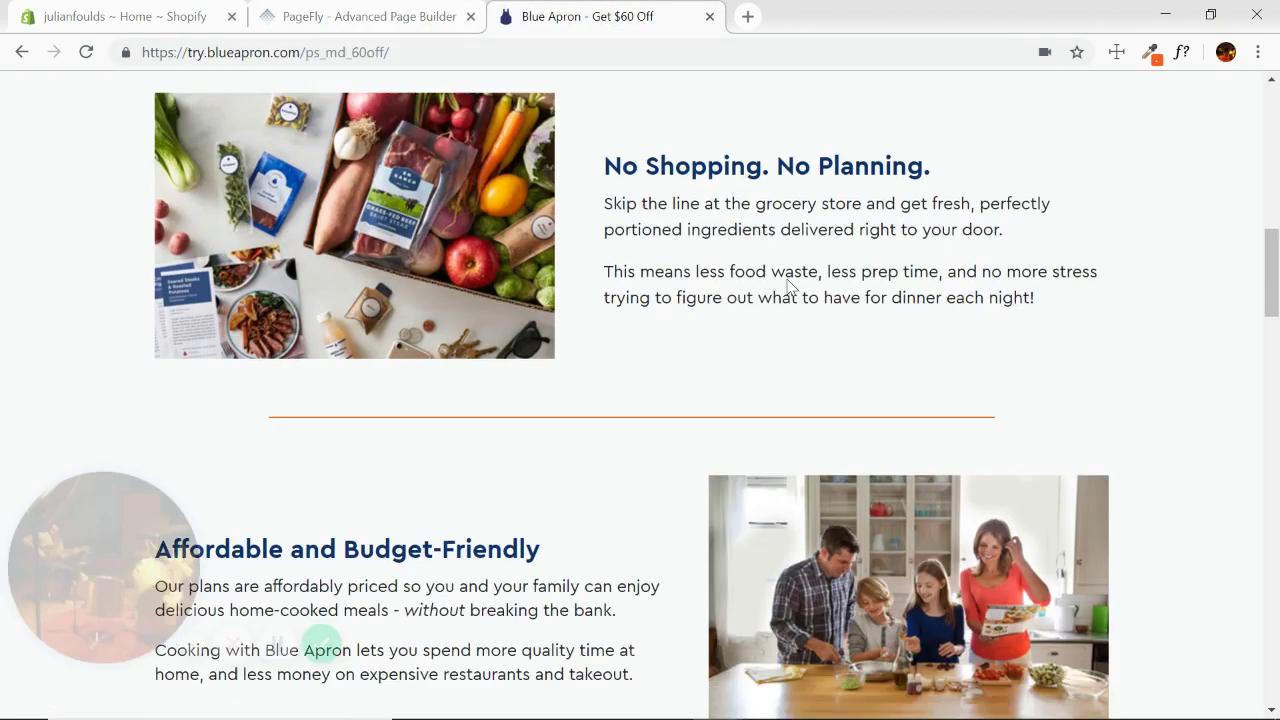
pyautogui.scroll(10, 716, 310)
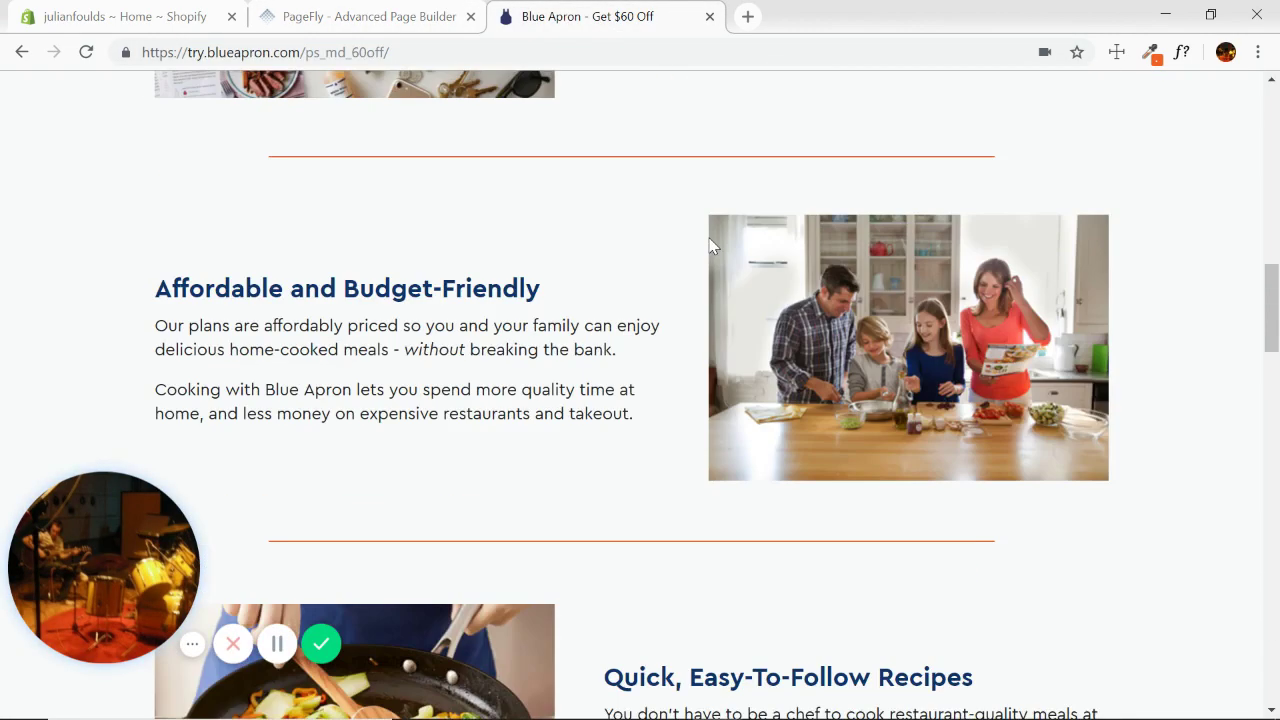
pyautogui.click(360, 17)
# Duplicate the No Shopping. No Planning. section and scroll down to the copy.
pyautogui.scroll(-1, 615, 300)
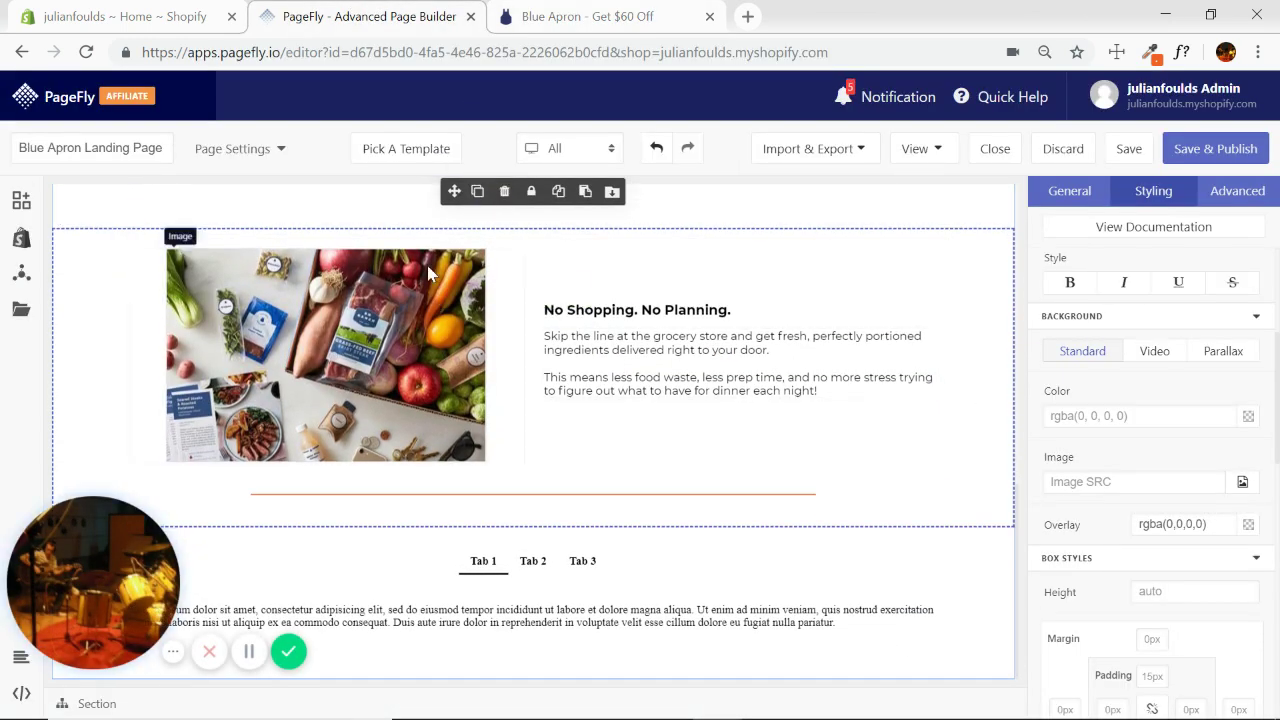
pyautogui.click(477, 193)
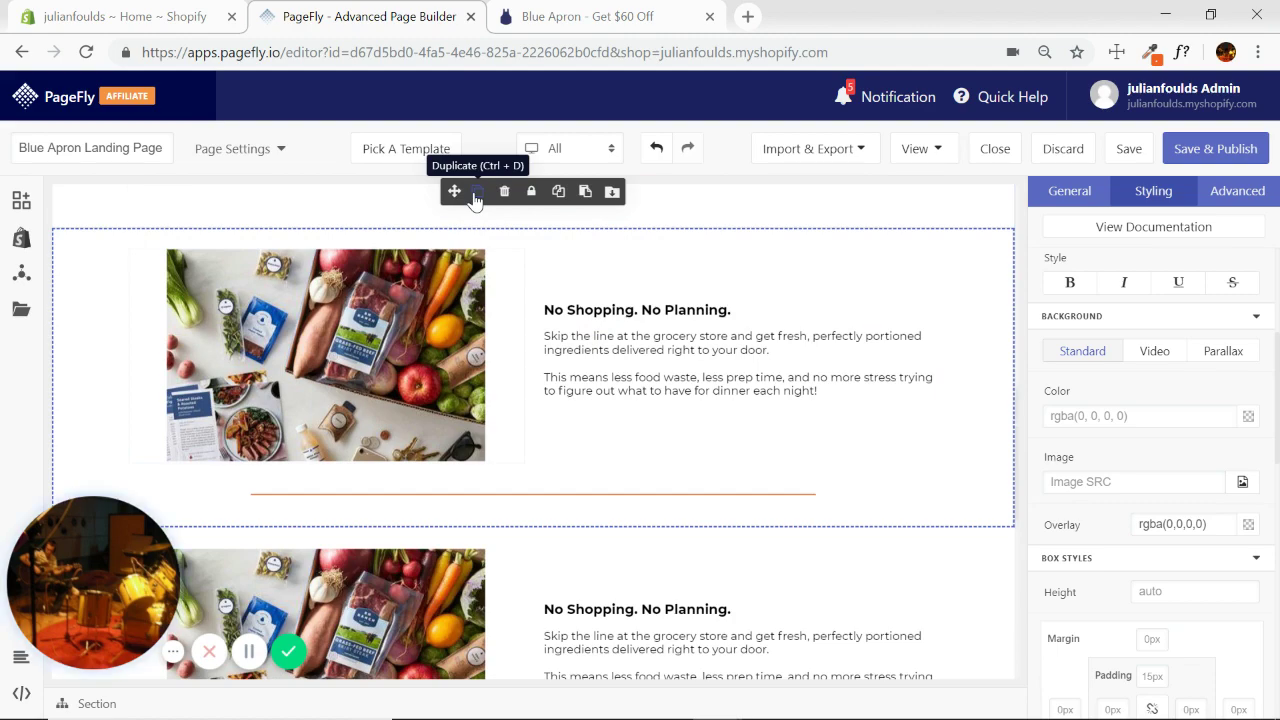
pyautogui.scroll(-3, 680, 340)
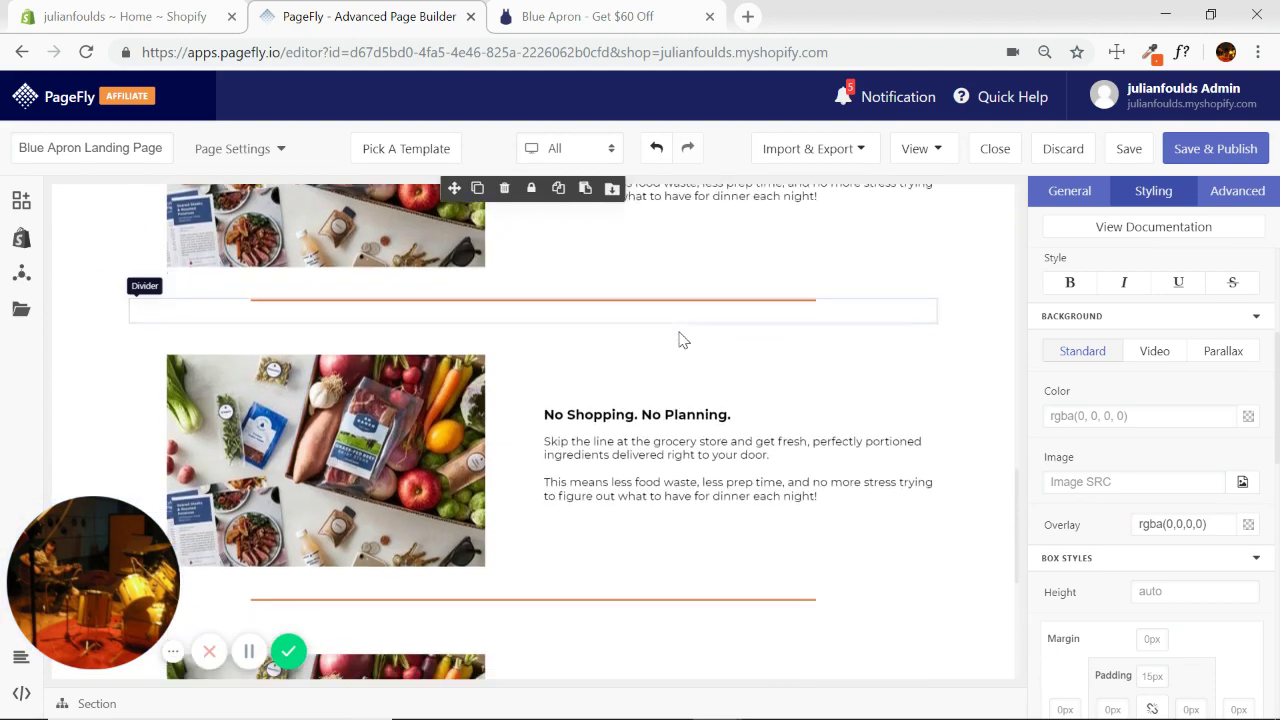
pyautogui.scroll(-1, 680, 340)
# Give the copied row a flex display with Row-Reverse direction.
pyautogui.scroll(2, 682, 340)
pyautogui.scroll(-1, 680, 340)
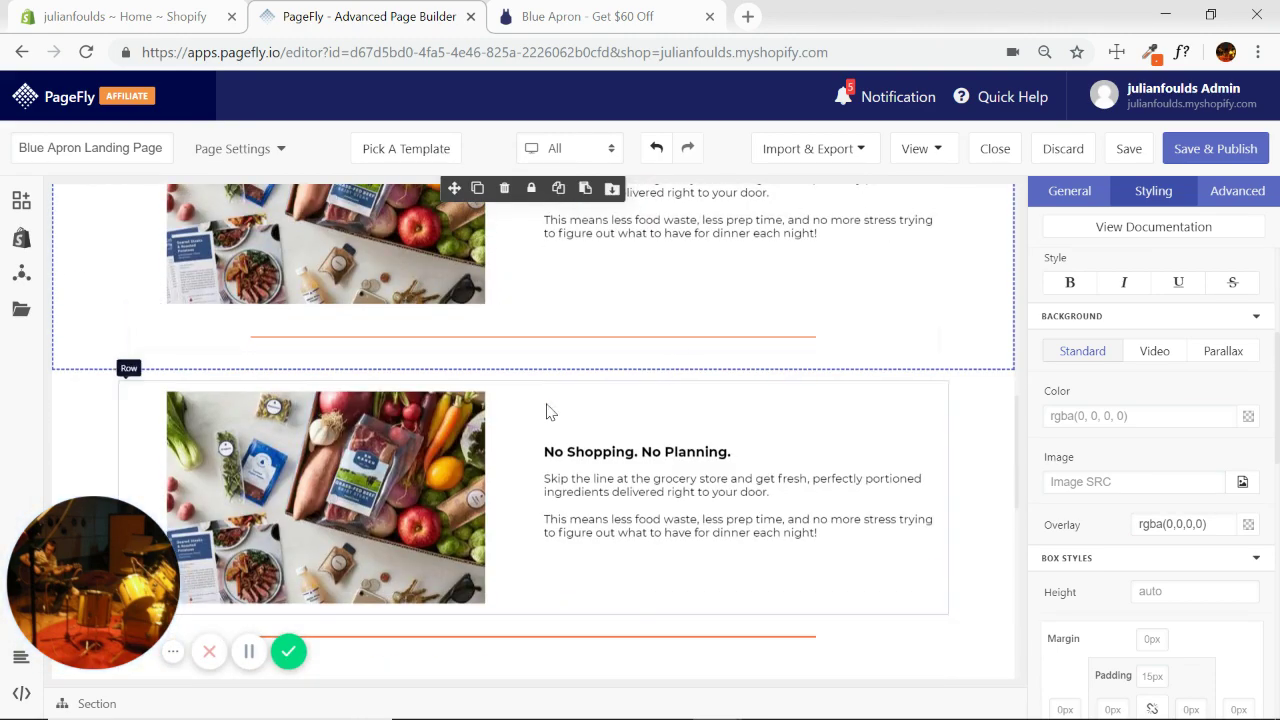
pyautogui.click(535, 435)
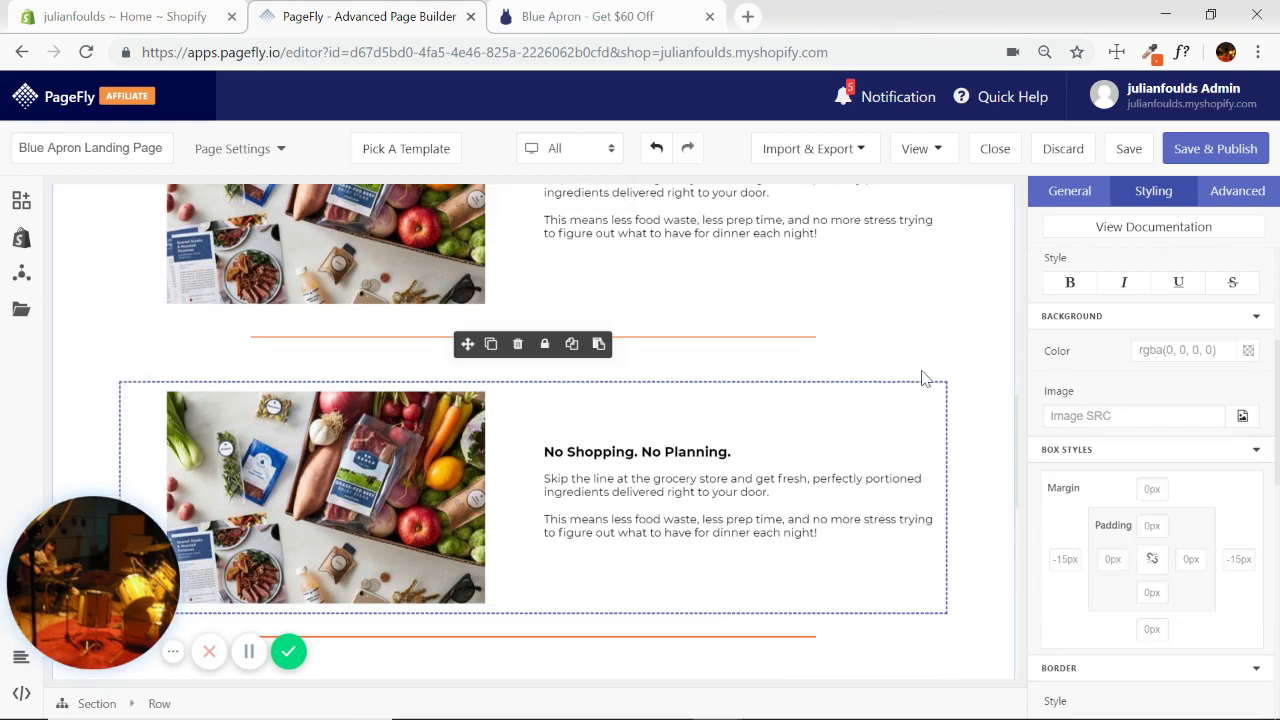
pyautogui.click(1256, 318)
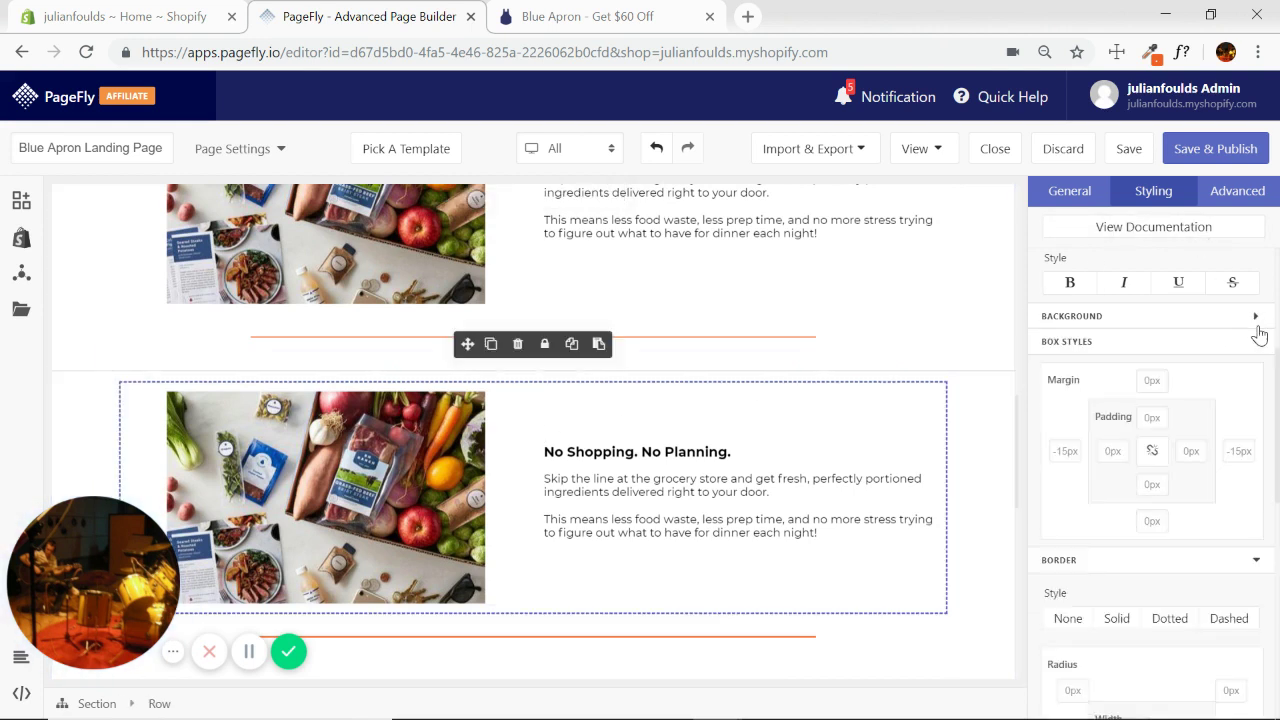
pyautogui.click(1258, 340)
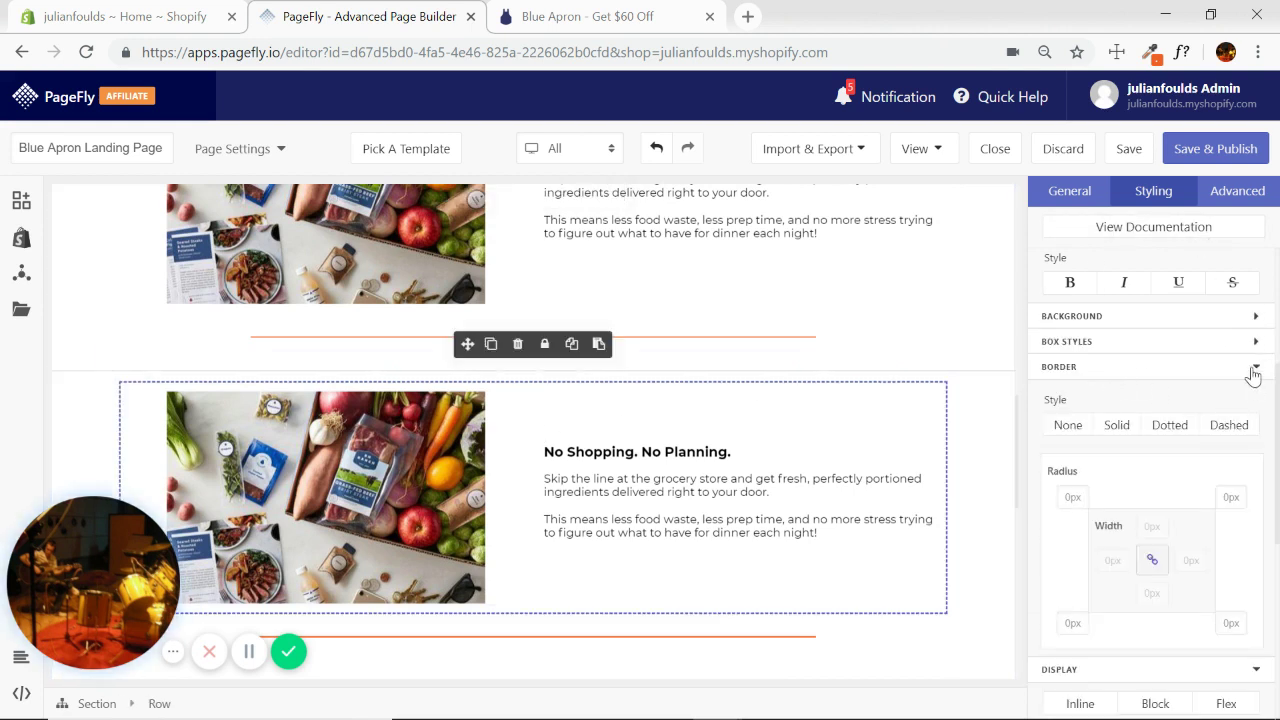
pyautogui.click(1255, 368)
pyautogui.click(1226, 427)
pyautogui.scroll(-1, 1232, 450)
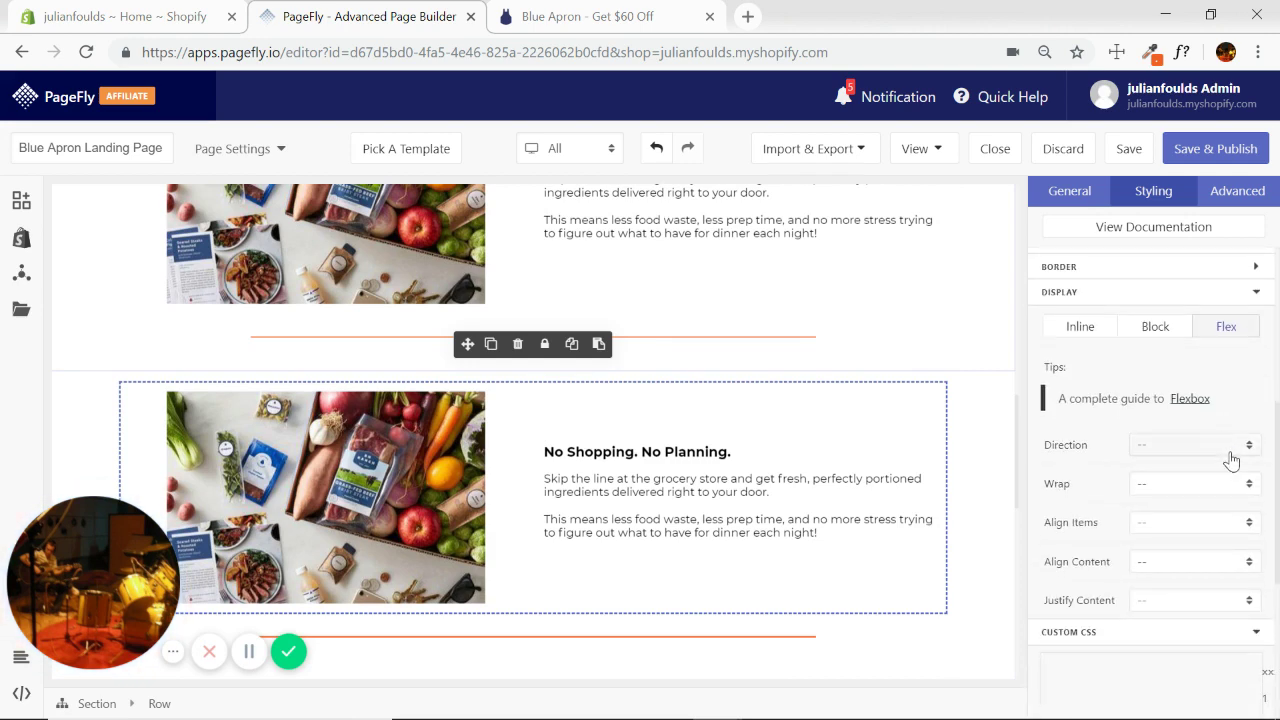
pyautogui.click(1248, 448)
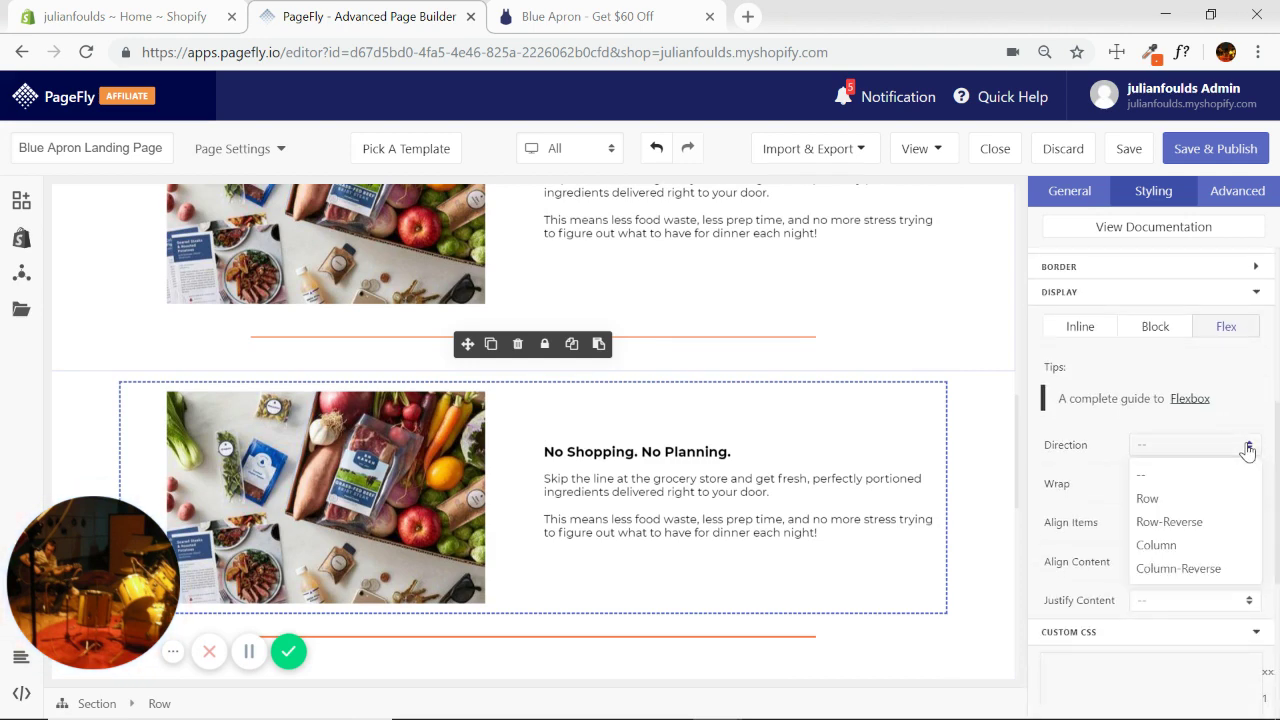
pyautogui.click(1175, 530)
pyautogui.scroll(-3, 846, 355)
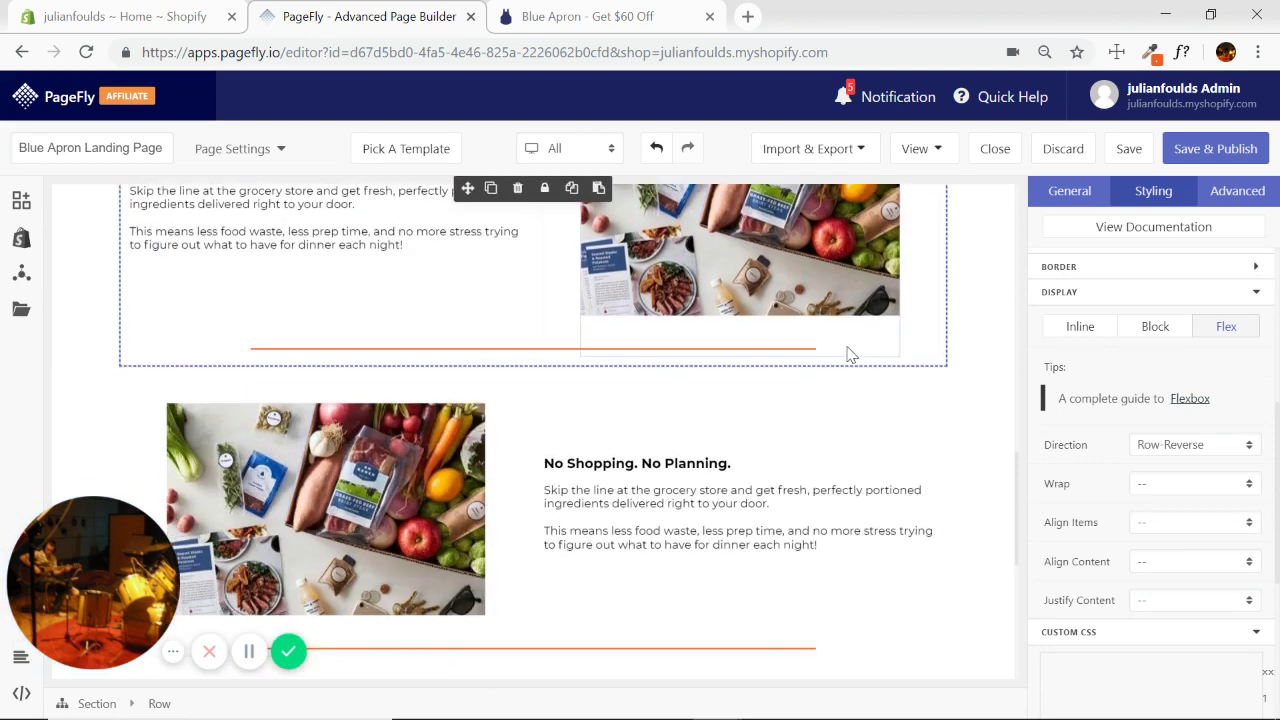
pyautogui.scroll(-1, 531, 425)
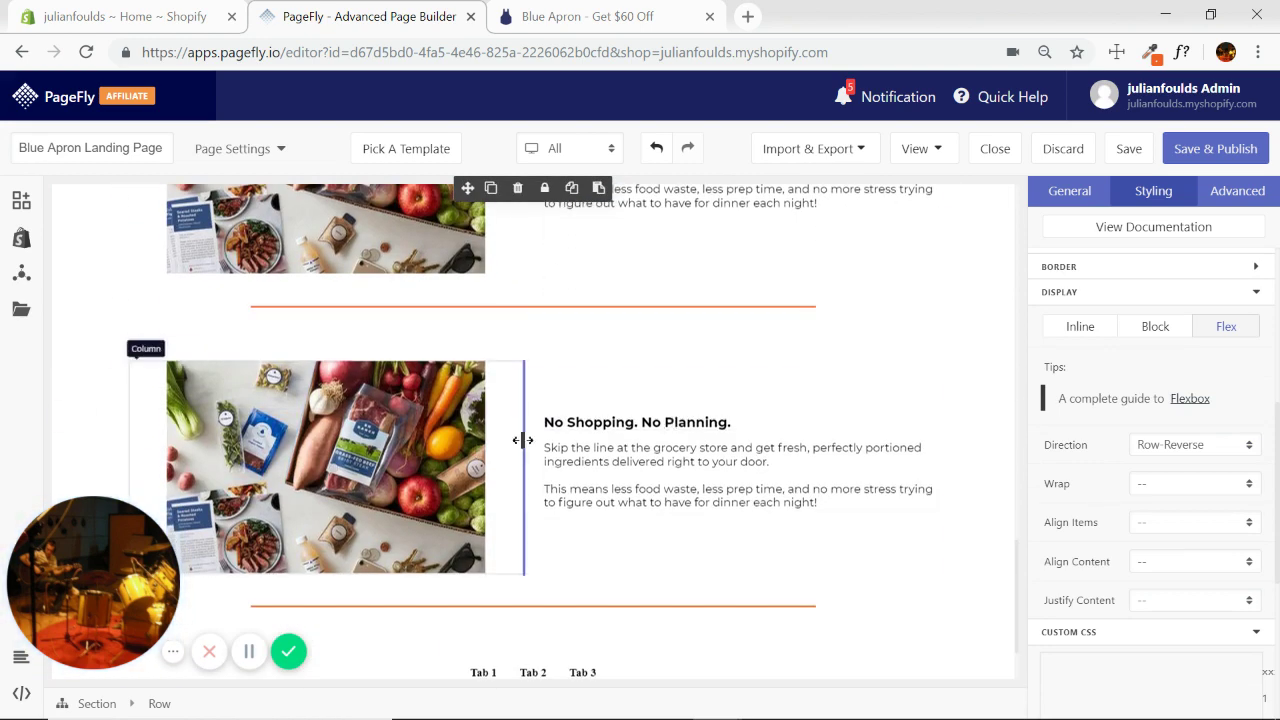
# Set the surrounding section to flex Row-Reverse so text sits left, then select the divider.
pyautogui.click(594, 397)
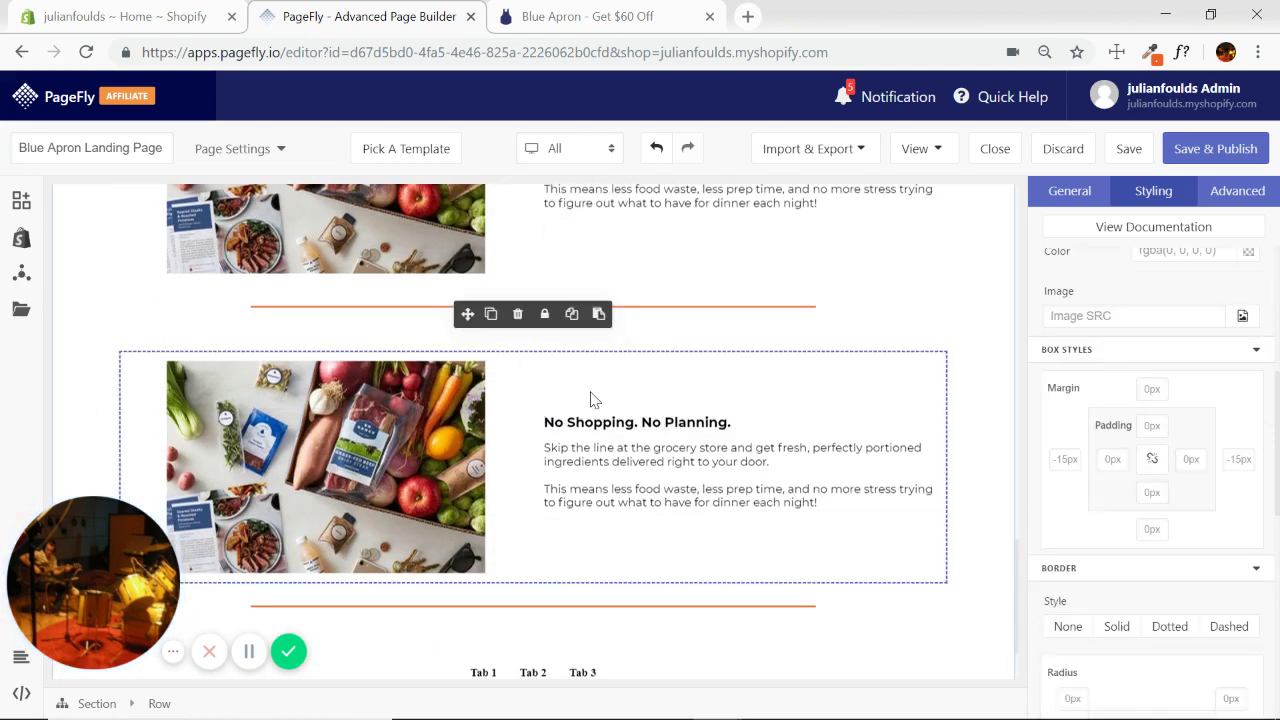
pyautogui.click(1258, 352)
pyautogui.click(1256, 374)
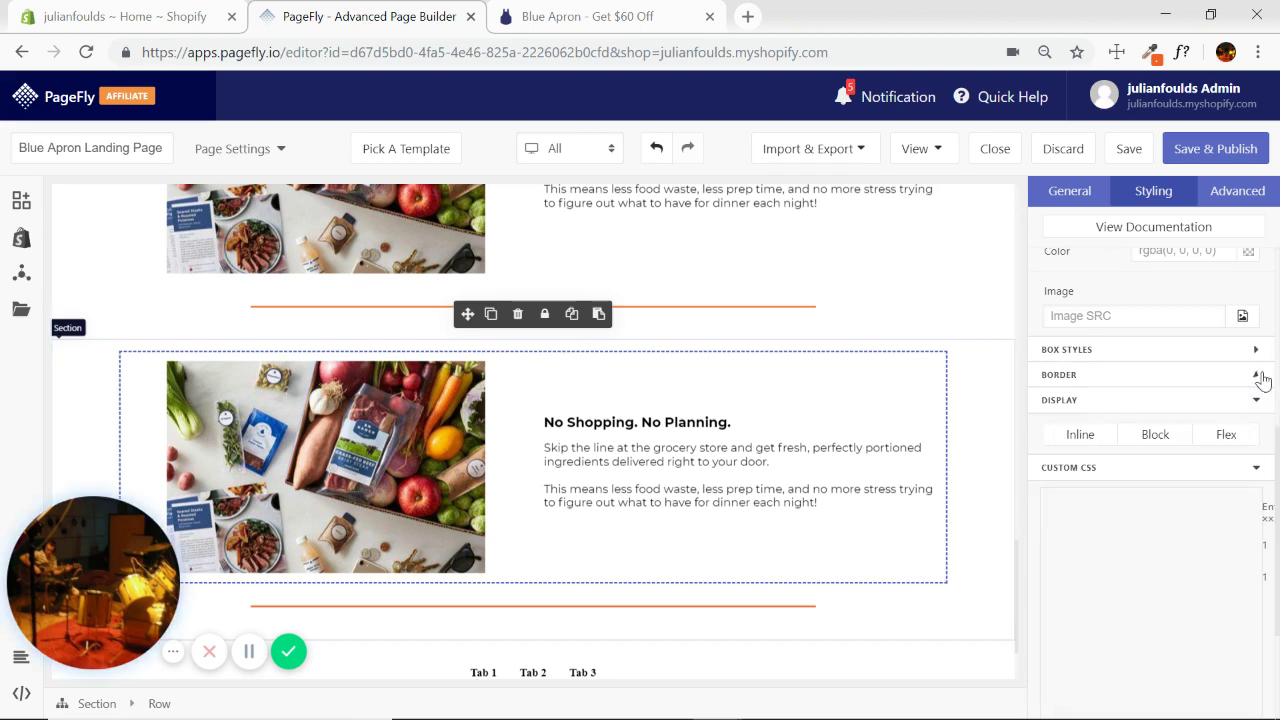
pyautogui.click(1220, 444)
pyautogui.scroll(-1, 1218, 451)
pyautogui.click(1248, 455)
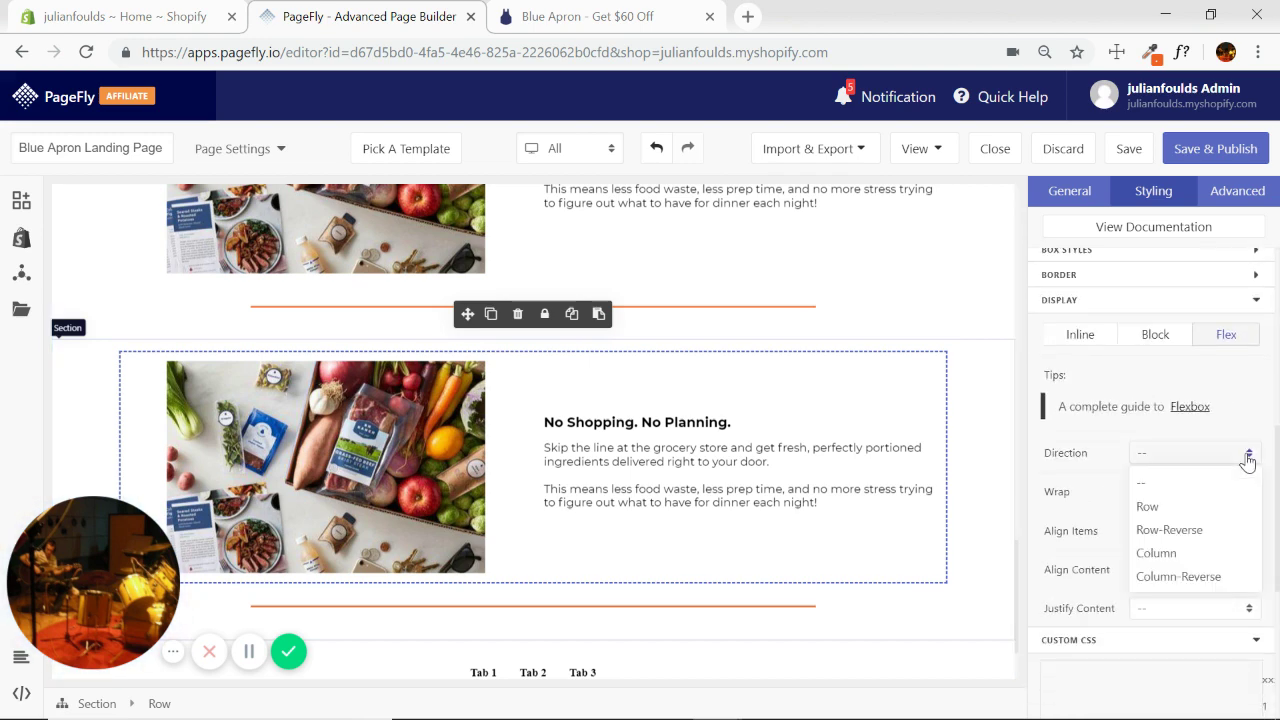
pyautogui.click(1172, 529)
pyautogui.click(880, 323)
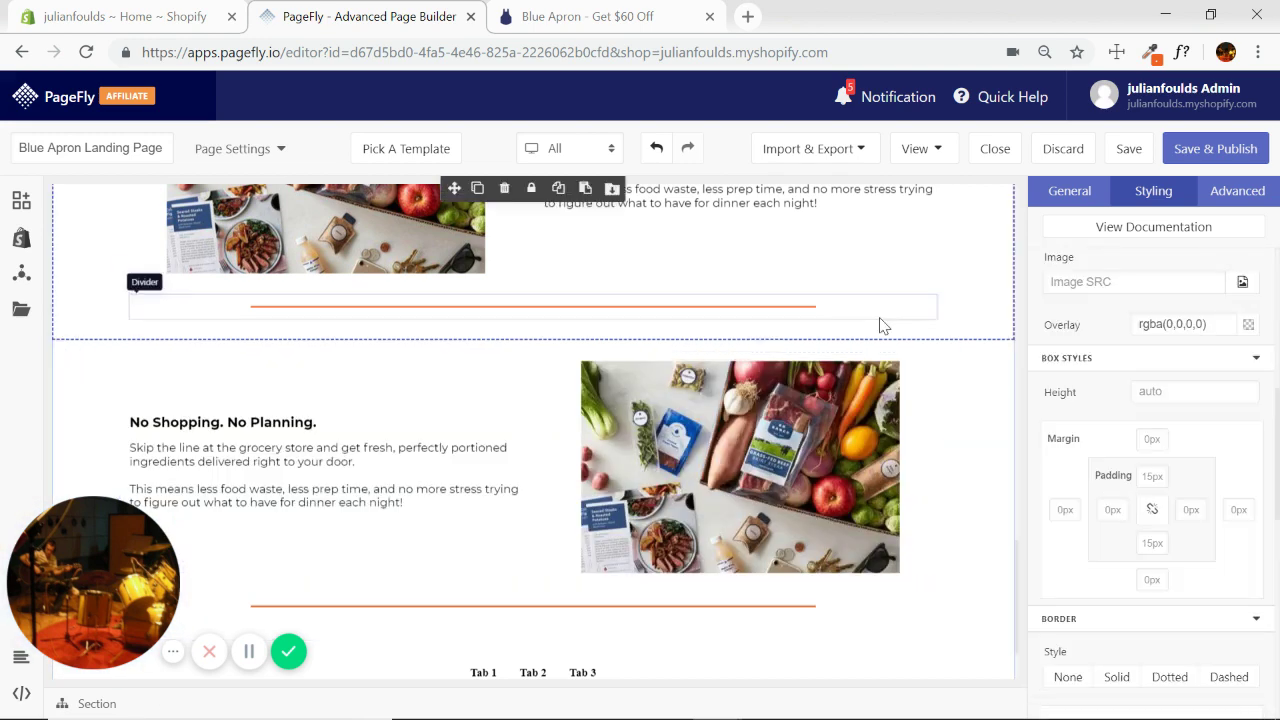
pyautogui.scroll(-2, 780, 445)
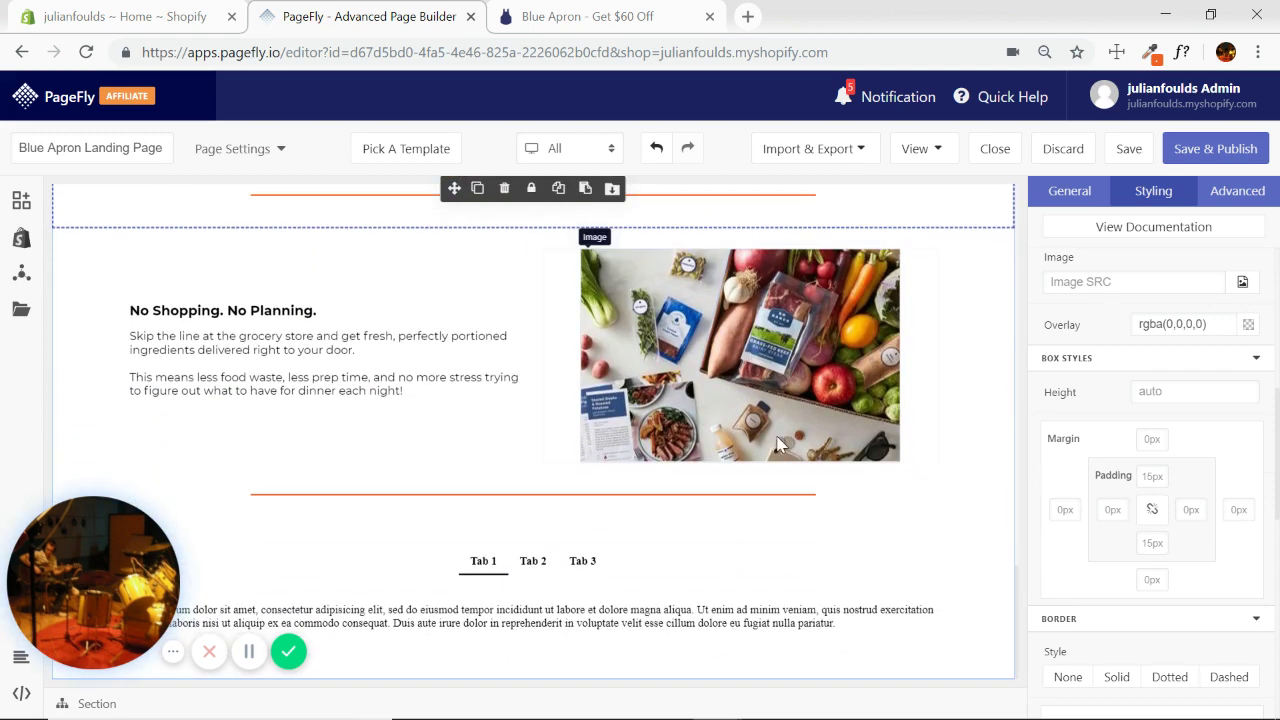
pyautogui.click(737, 497)
# Delete the orange divider along with its empty column and row, then return to the top.
pyautogui.click(517, 455)
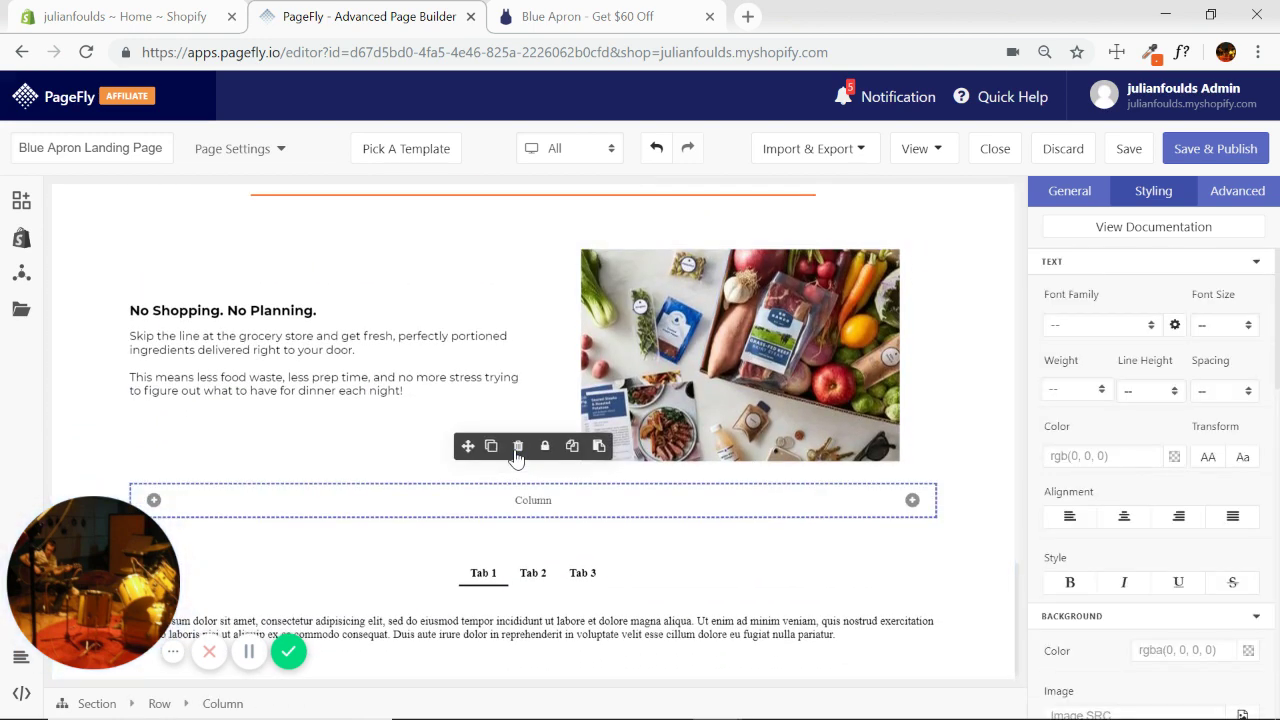
pyautogui.click(518, 446)
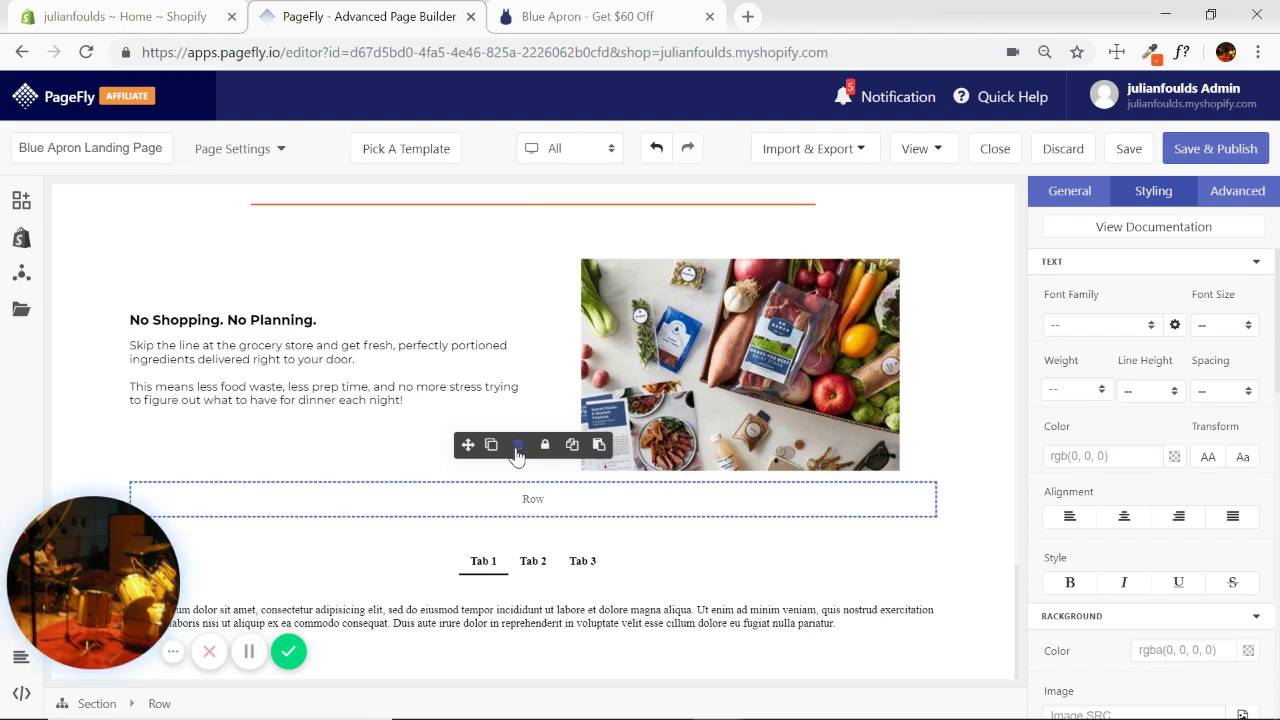
pyautogui.click(520, 449)
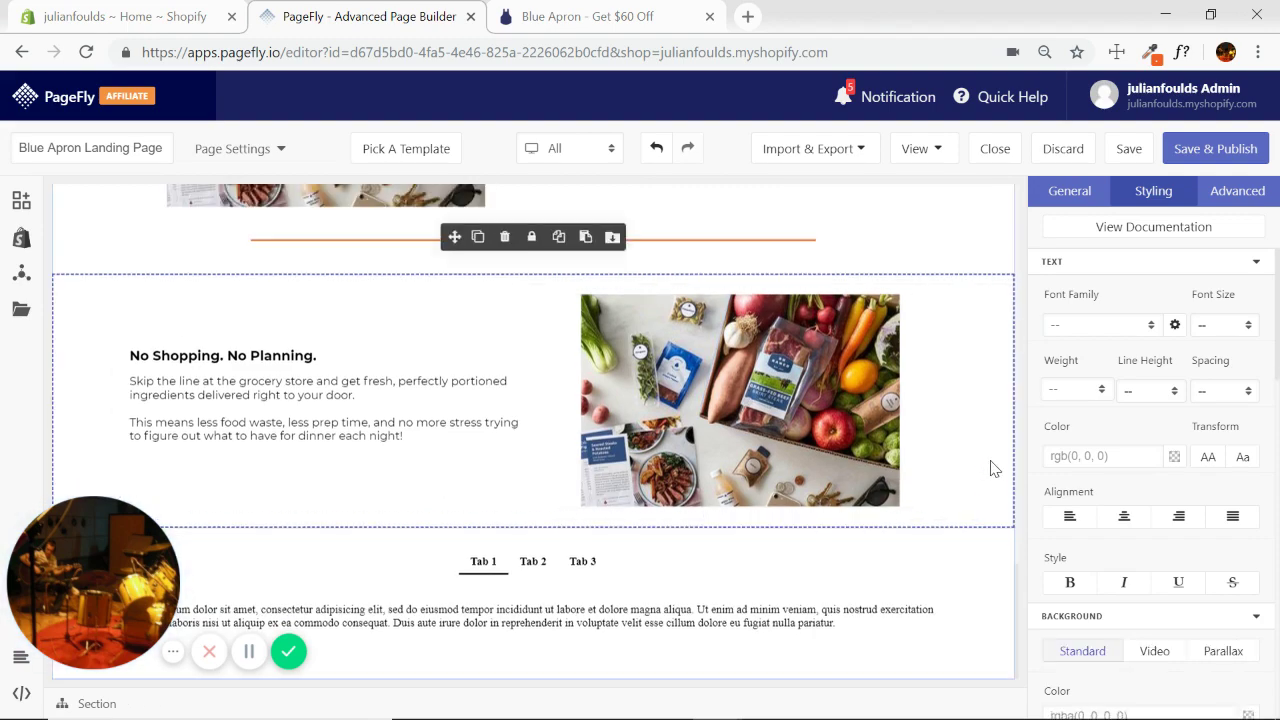
pyautogui.scroll(3, 990, 460)
pyautogui.scroll(10, 986, 443)
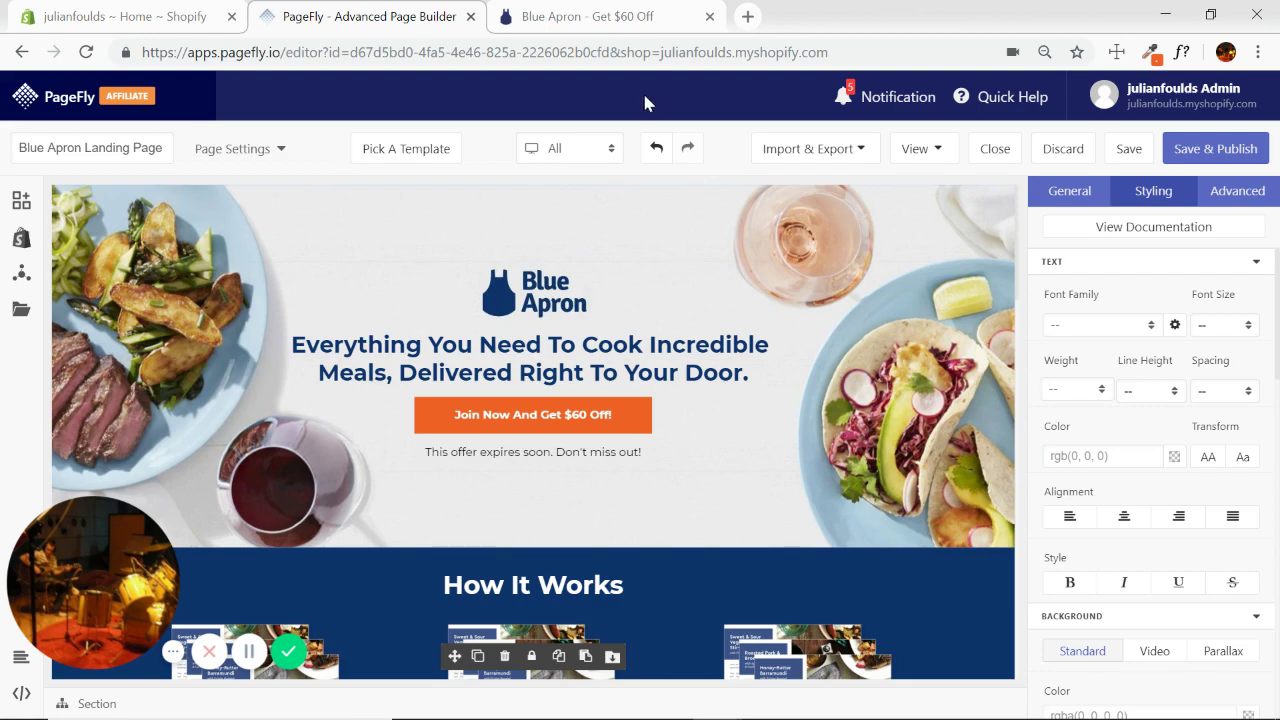
pyautogui.click(634, 15)
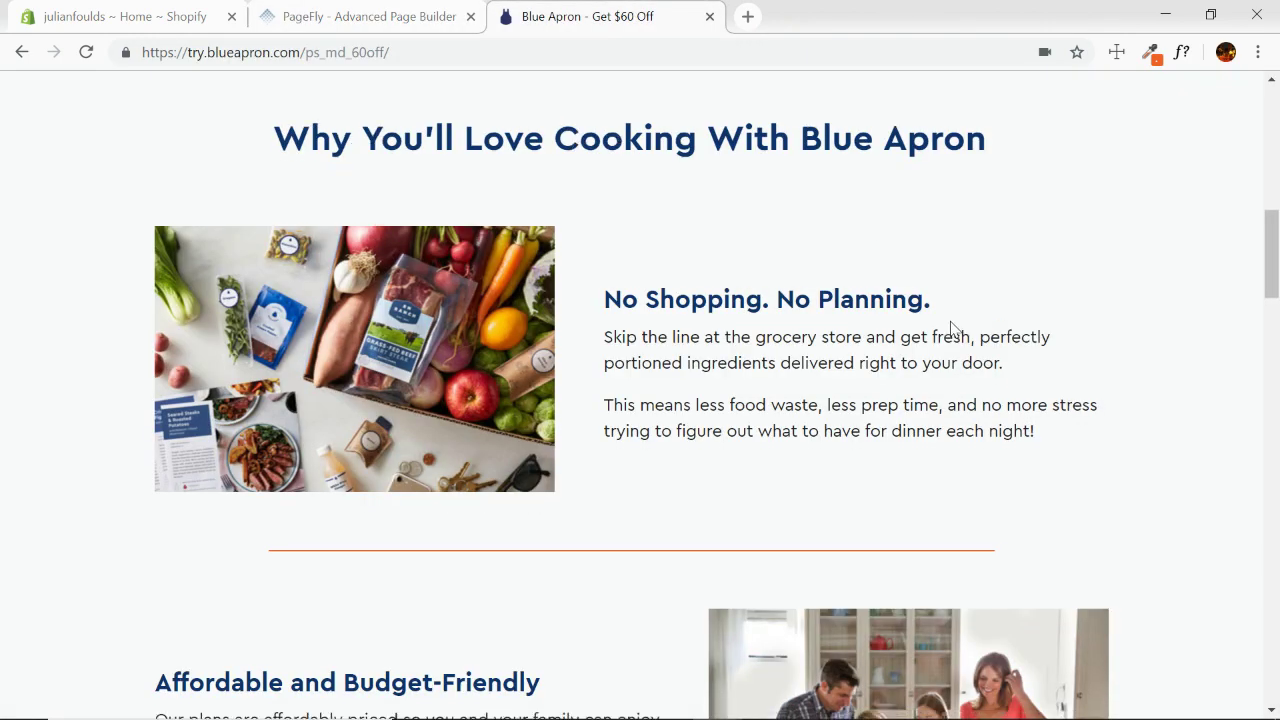
pyautogui.scroll(-10, 948, 328)
pyautogui.scroll(-5, 950, 325)
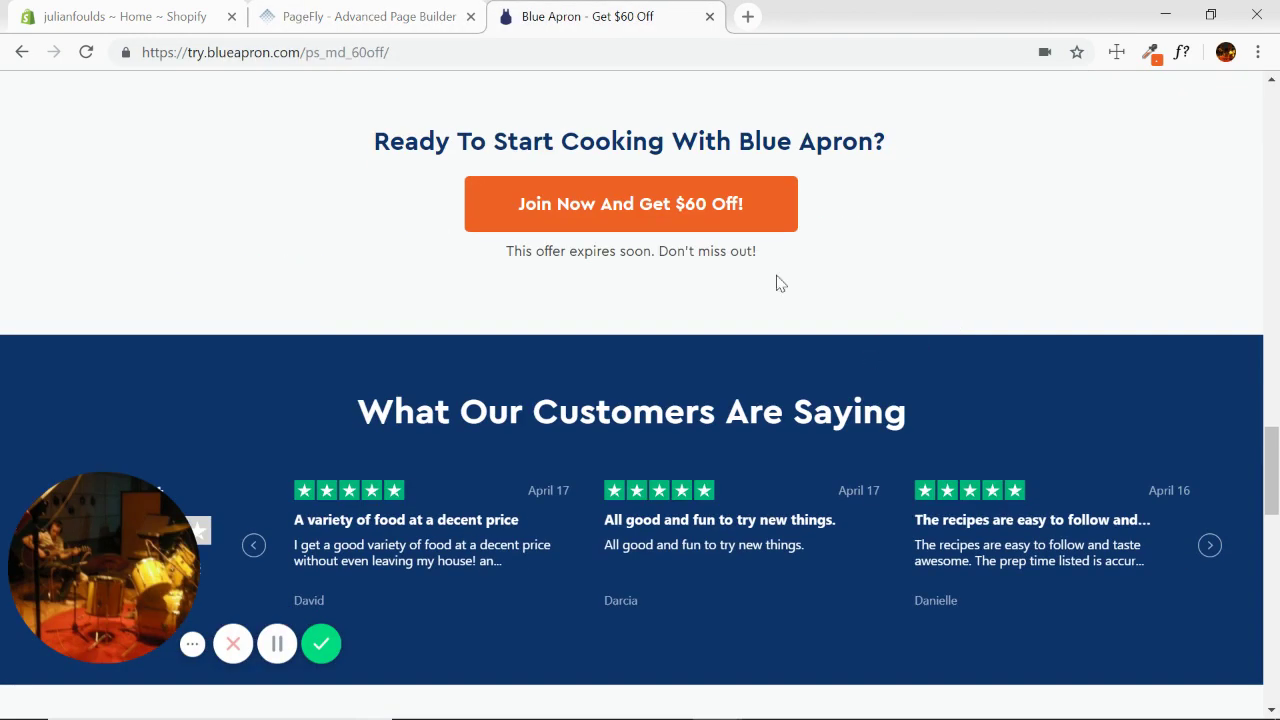
pyautogui.moveTo(374, 140); pyautogui.dragTo(909, 149)
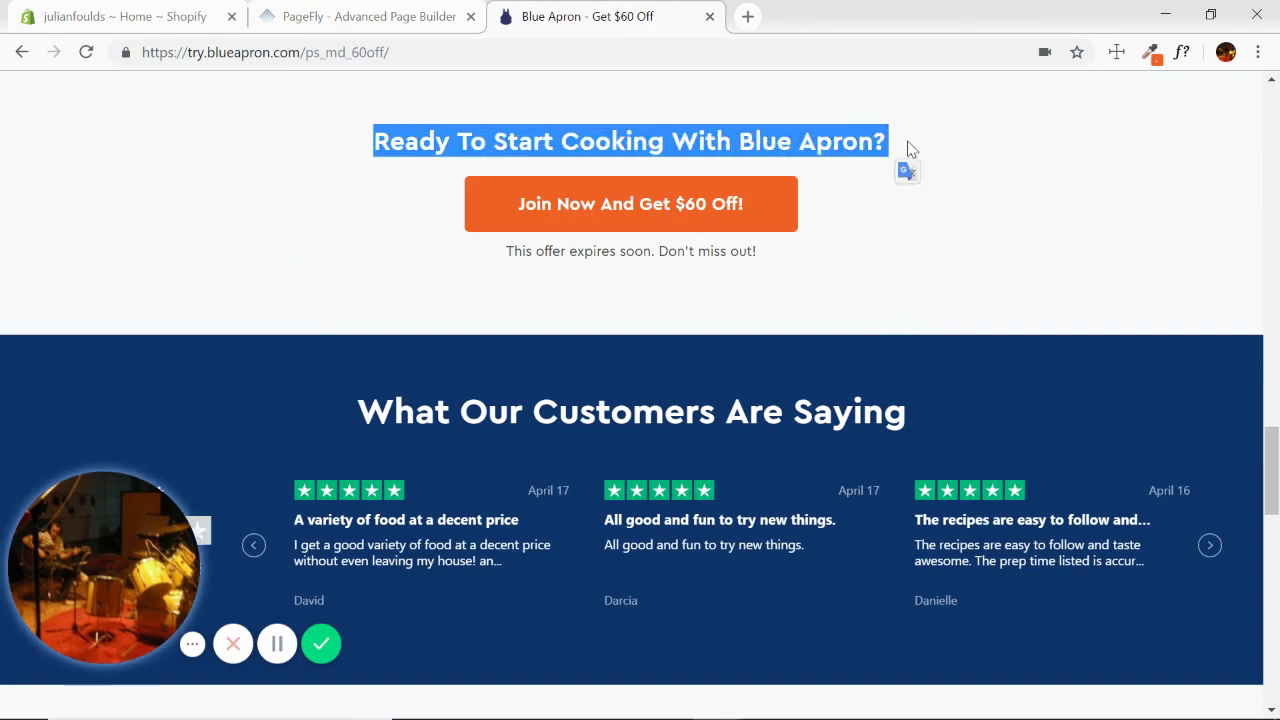
pyautogui.moveTo(506, 257); pyautogui.dragTo(777, 257)
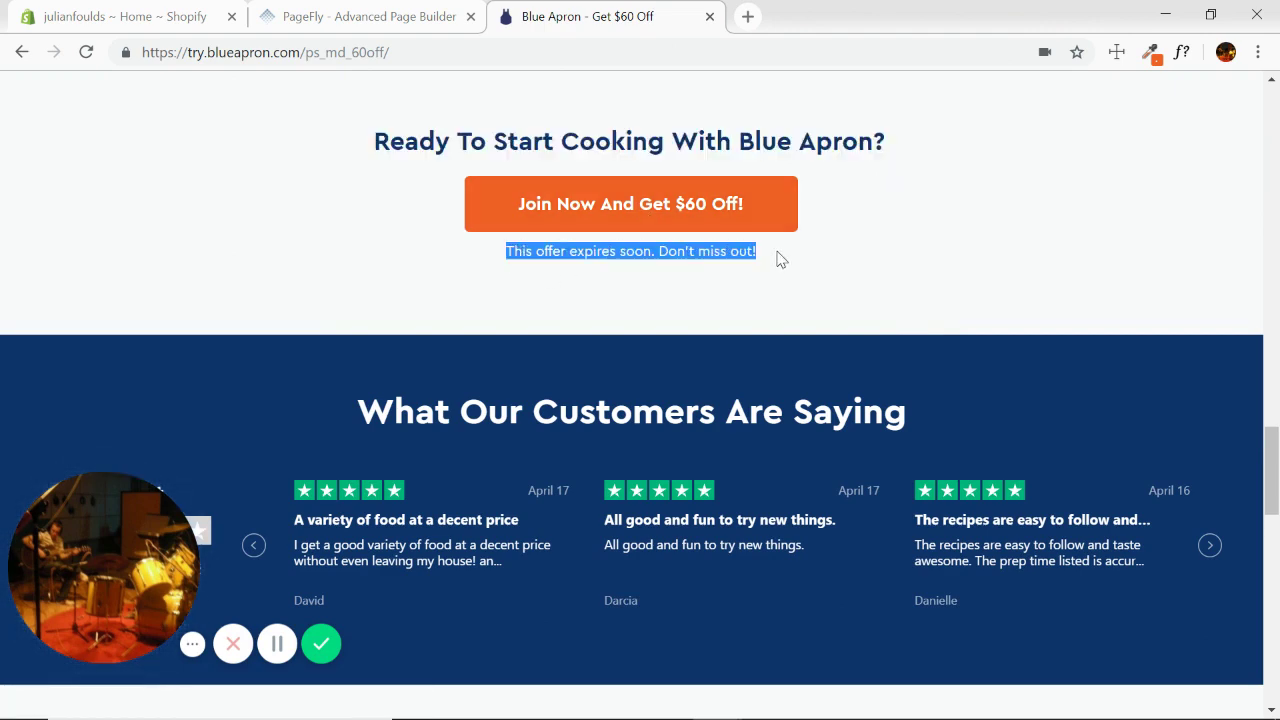
pyautogui.click(946, 266)
pyautogui.scroll(5, 1020, 290)
pyautogui.scroll(-4, 980, 350)
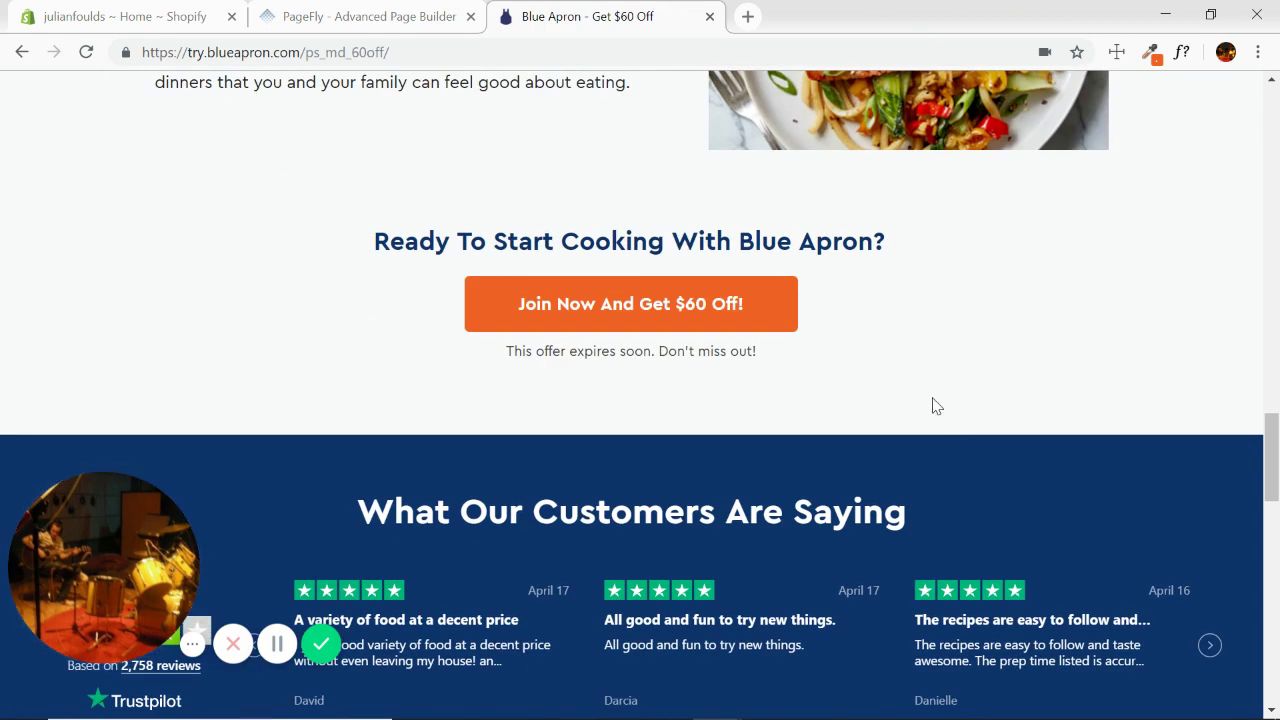
pyautogui.click(405, 16)
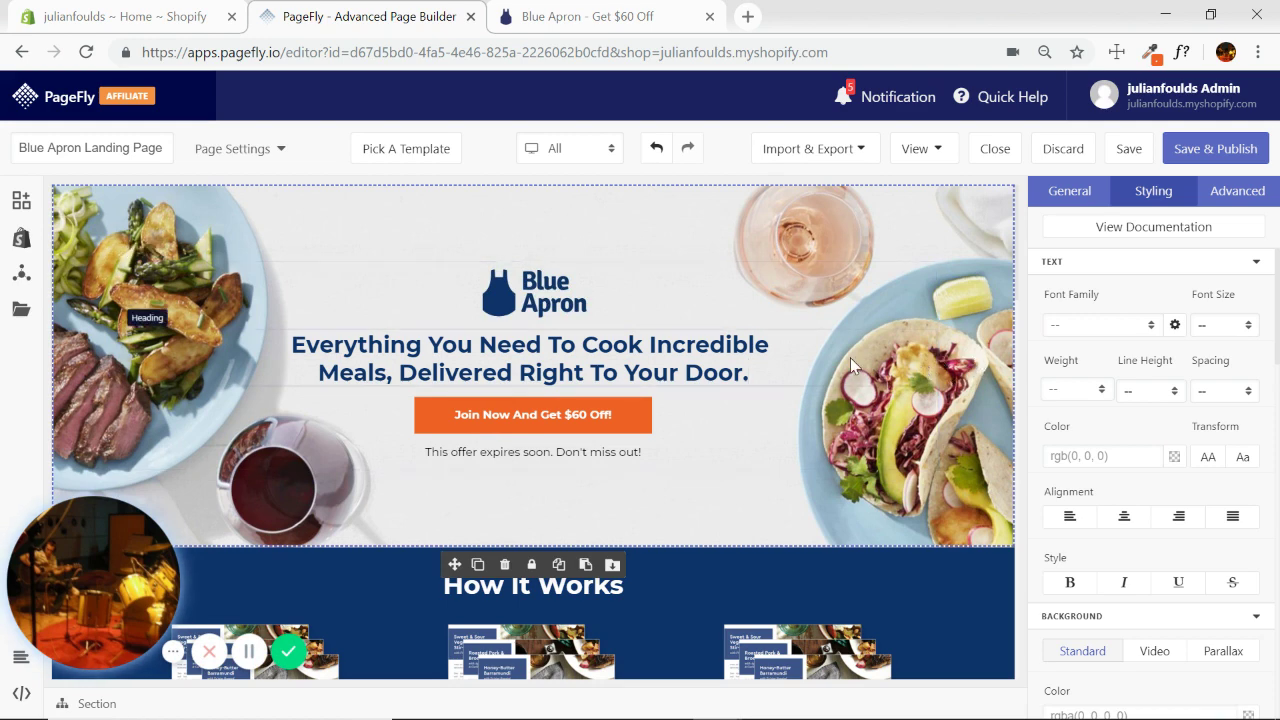
# Duplicate the hero banner and move the copy below the No Shopping section.
pyautogui.click(476, 568)
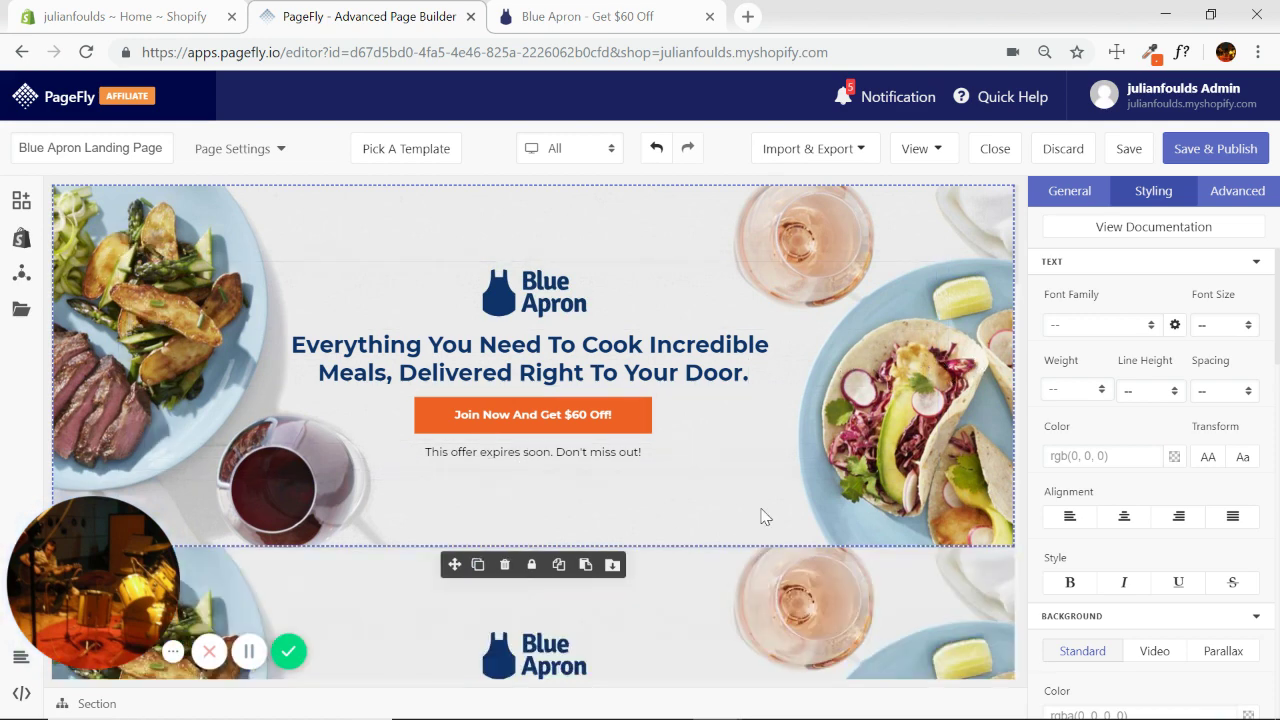
pyautogui.scroll(-4, 838, 473)
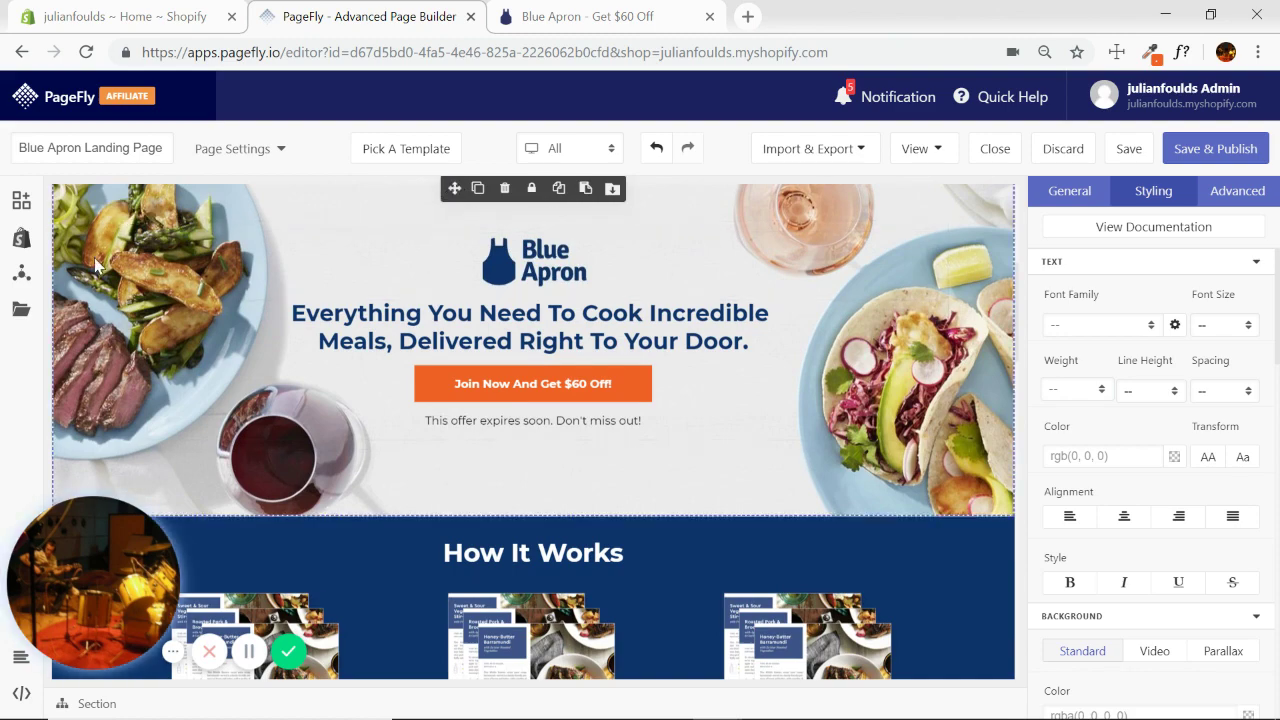
pyautogui.moveTo(452, 259); pyautogui.dragTo(468, 522)
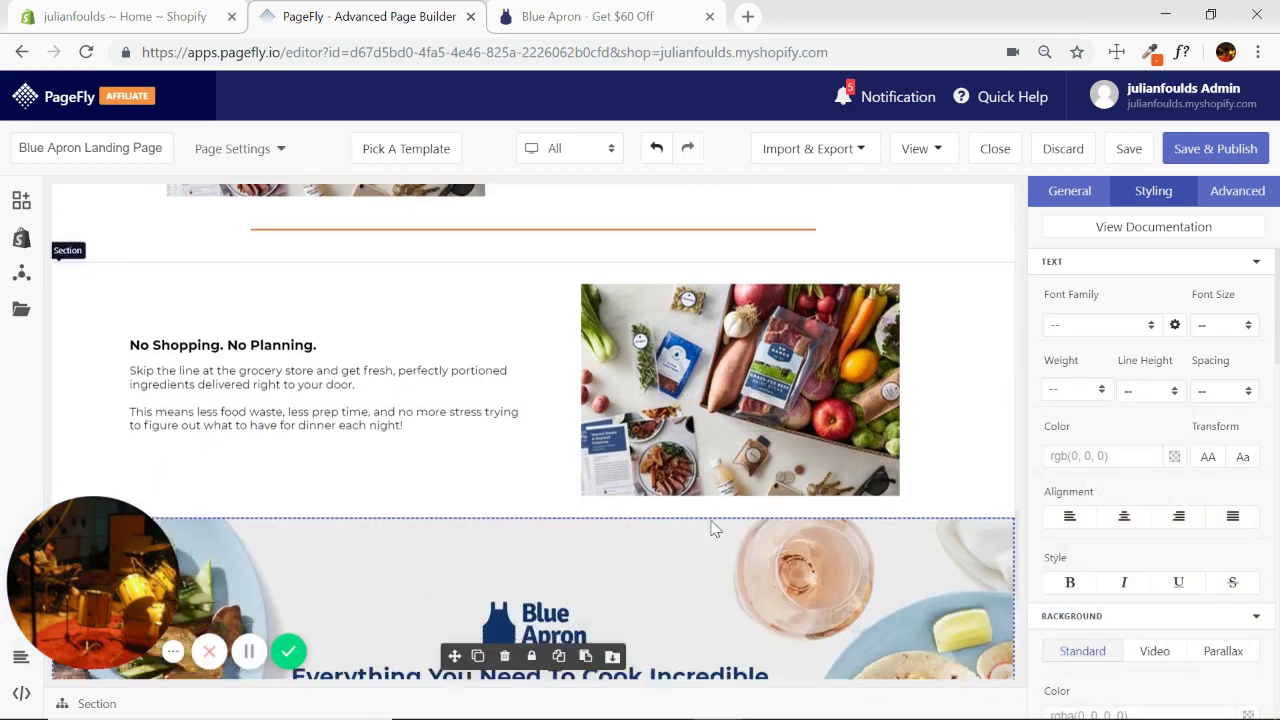
# Delete the Blue Apron logo from the copied banner.
pyautogui.scroll(-3, 680, 217)
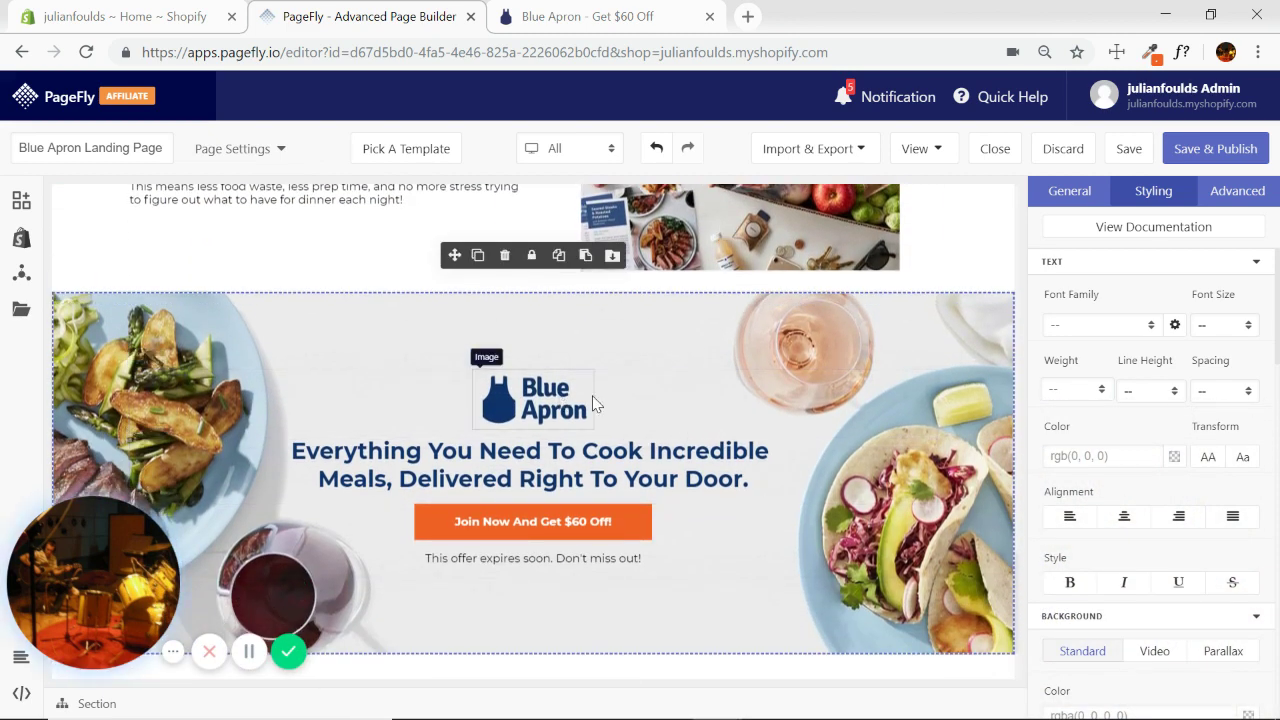
pyautogui.click(665, 402)
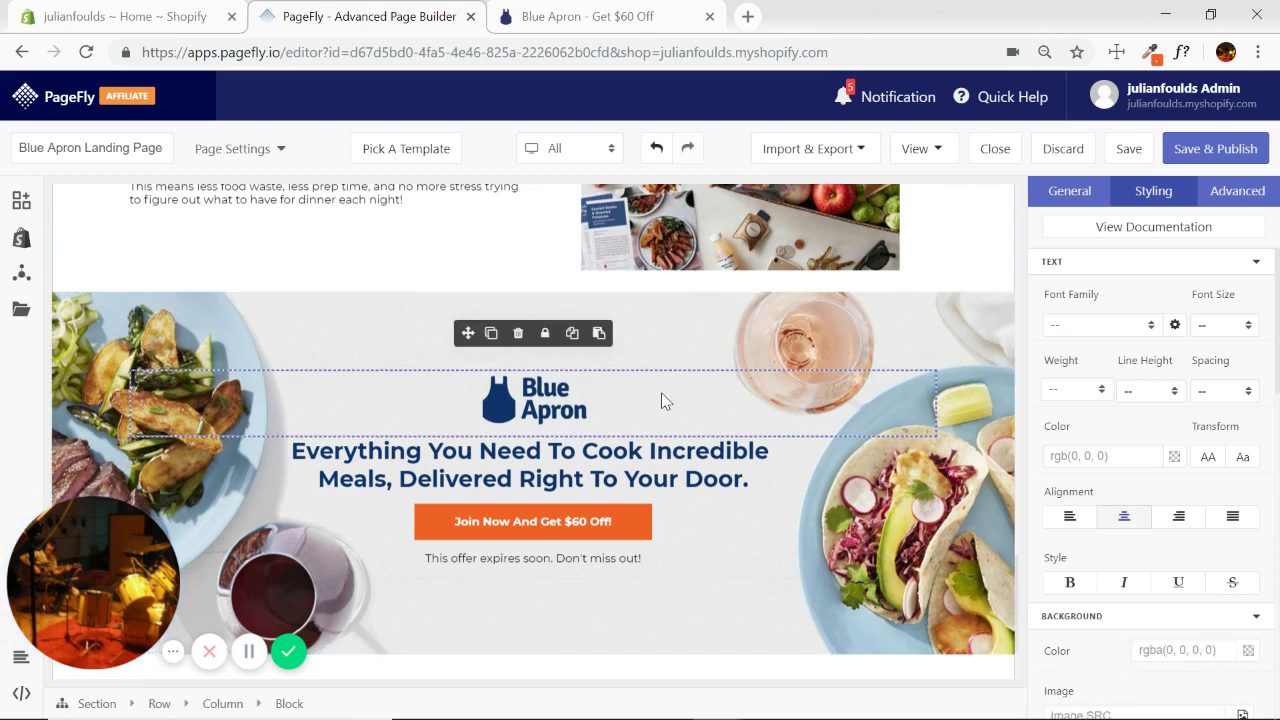
pyautogui.click(517, 334)
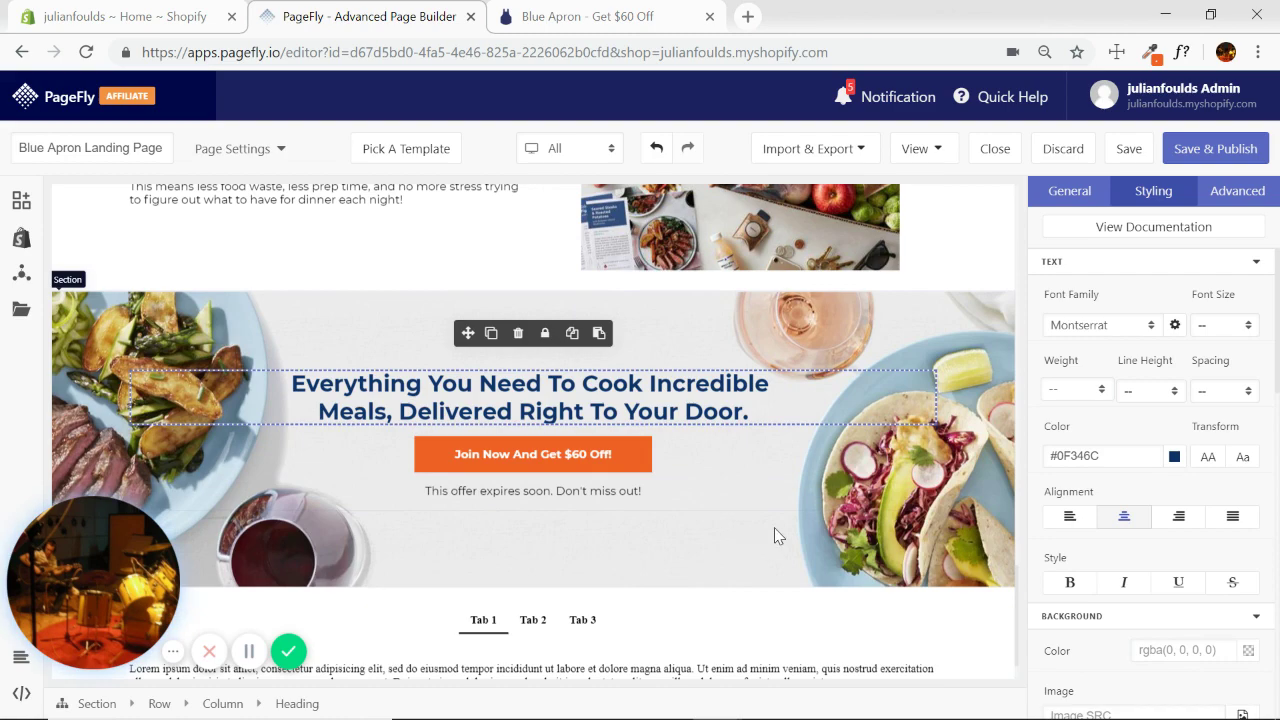
pyautogui.hotkey('ctrl', 'z')
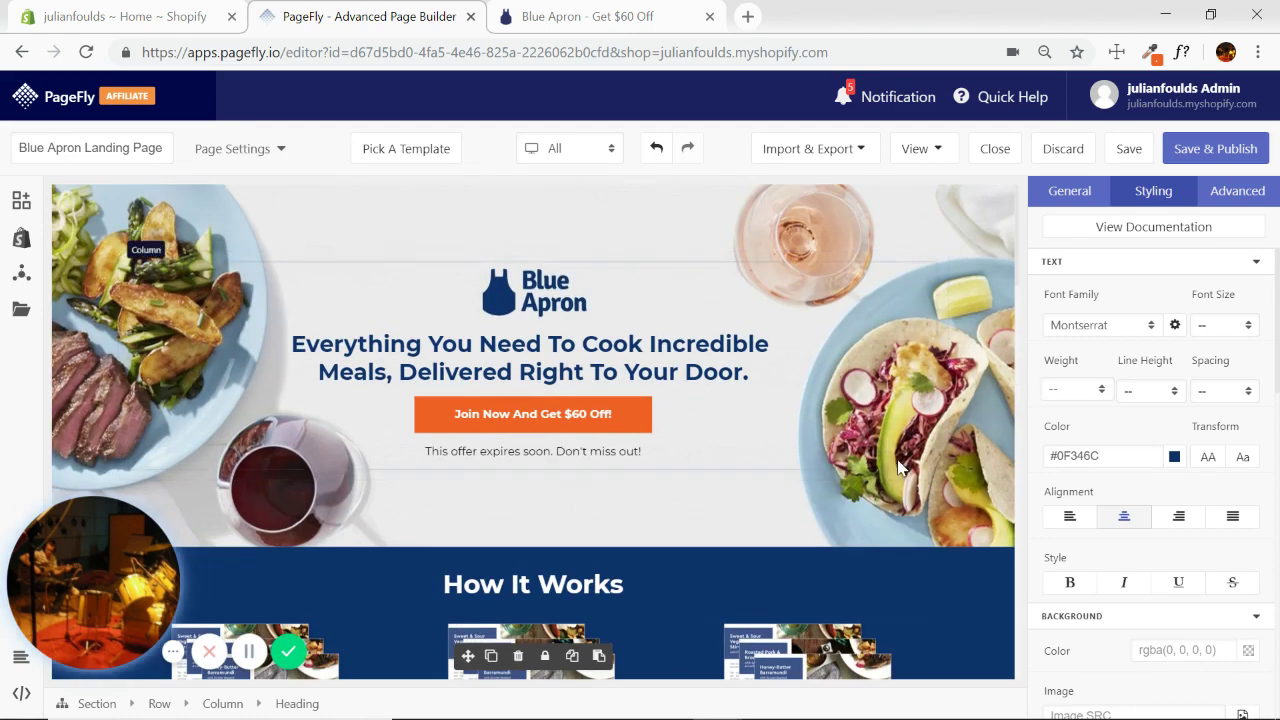
pyautogui.click(638, 418)
pyautogui.click(1255, 304)
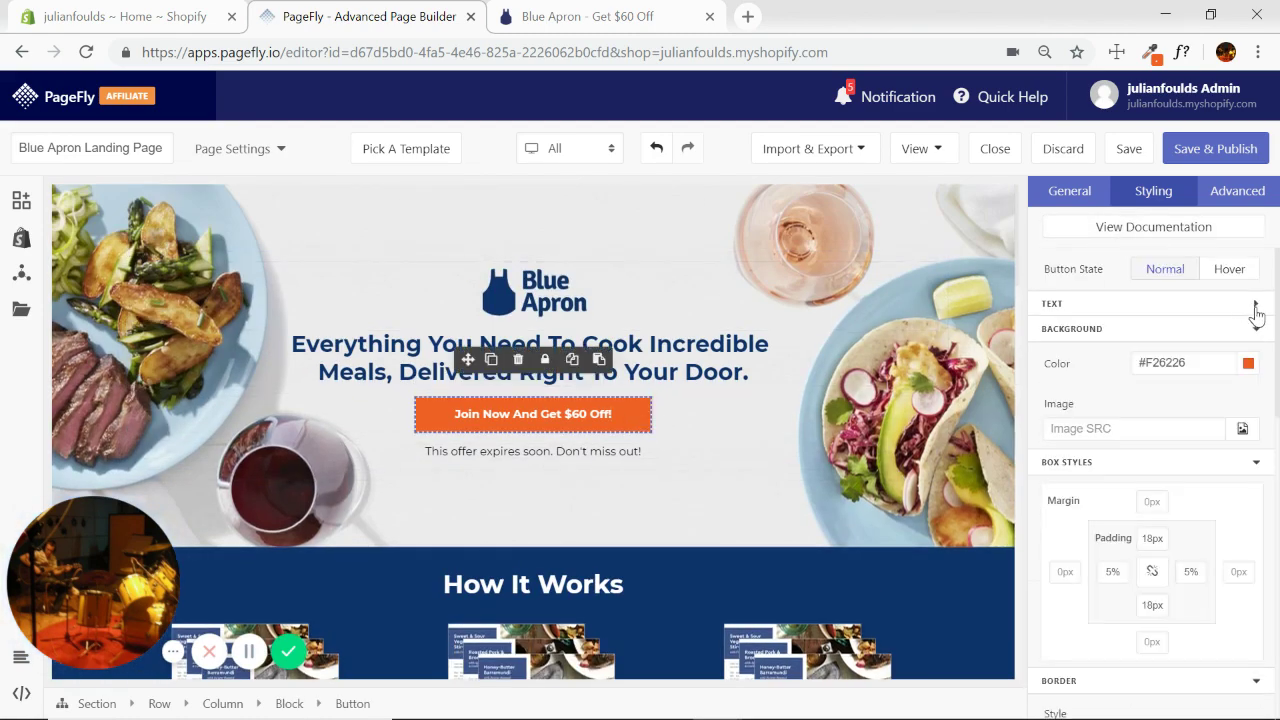
pyautogui.click(1255, 329)
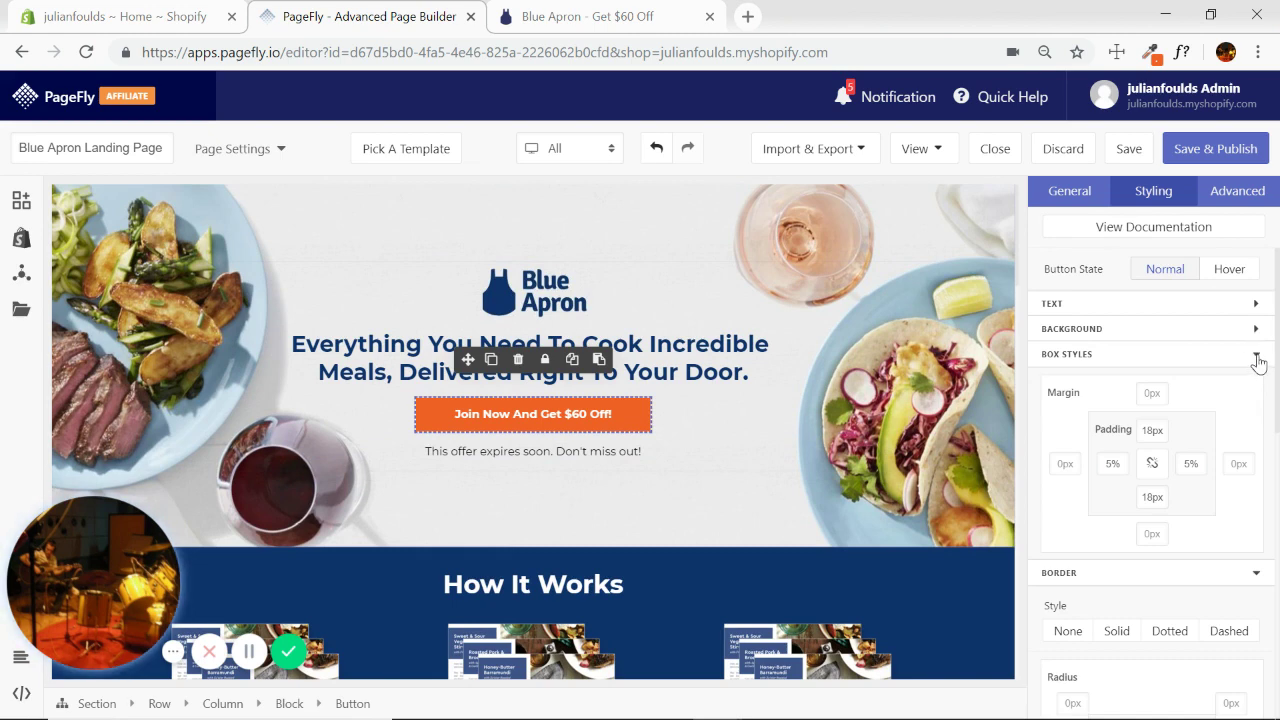
pyautogui.click(1257, 357)
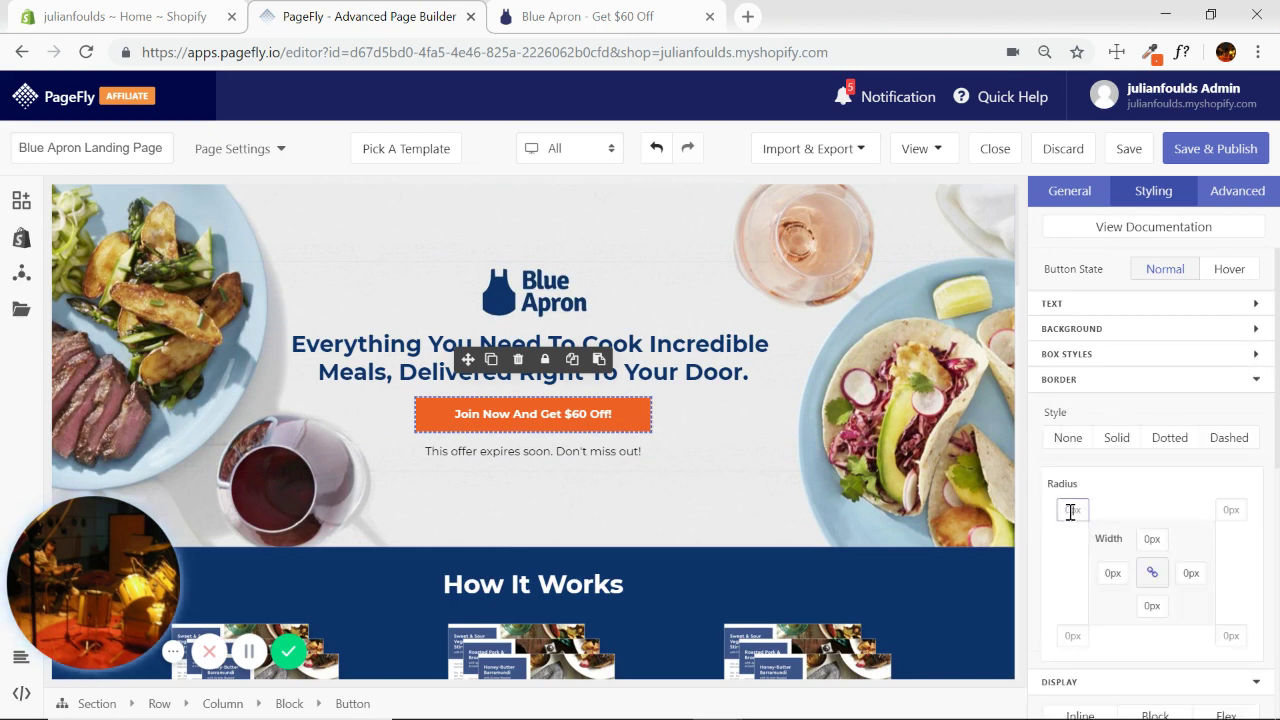
pyautogui.click(683, 428)
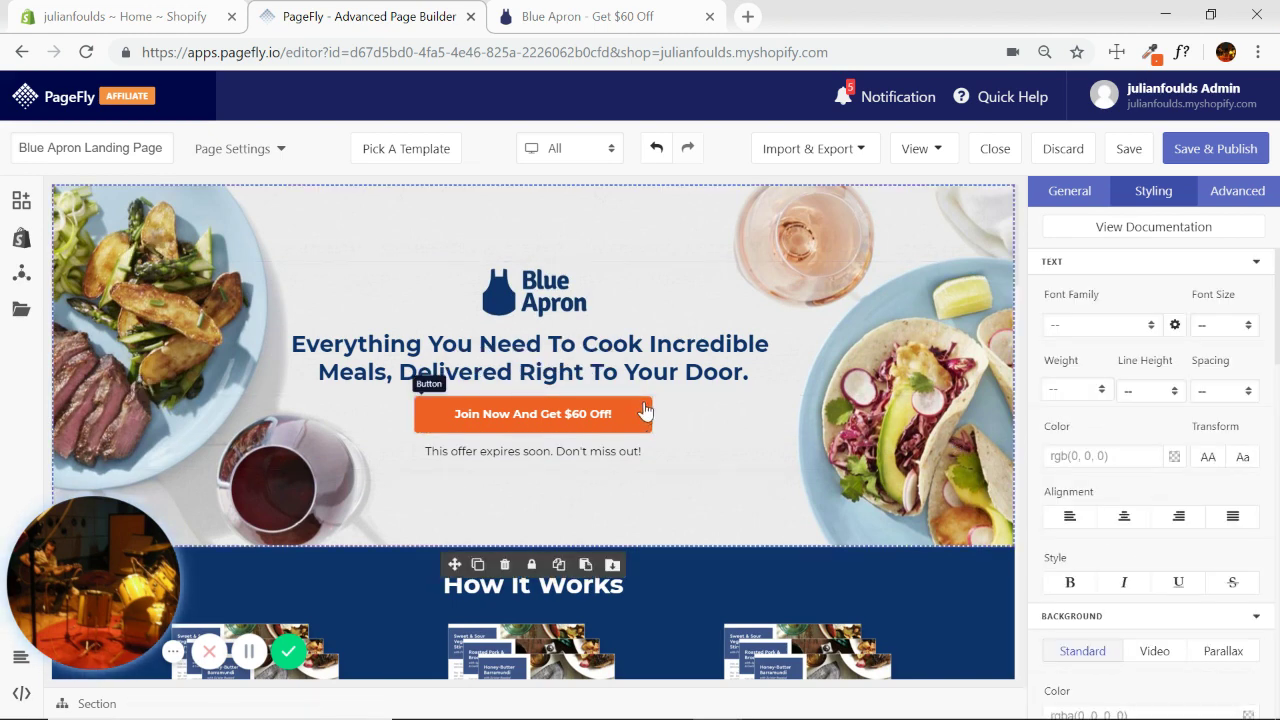
pyautogui.scroll(-10, 869, 347)
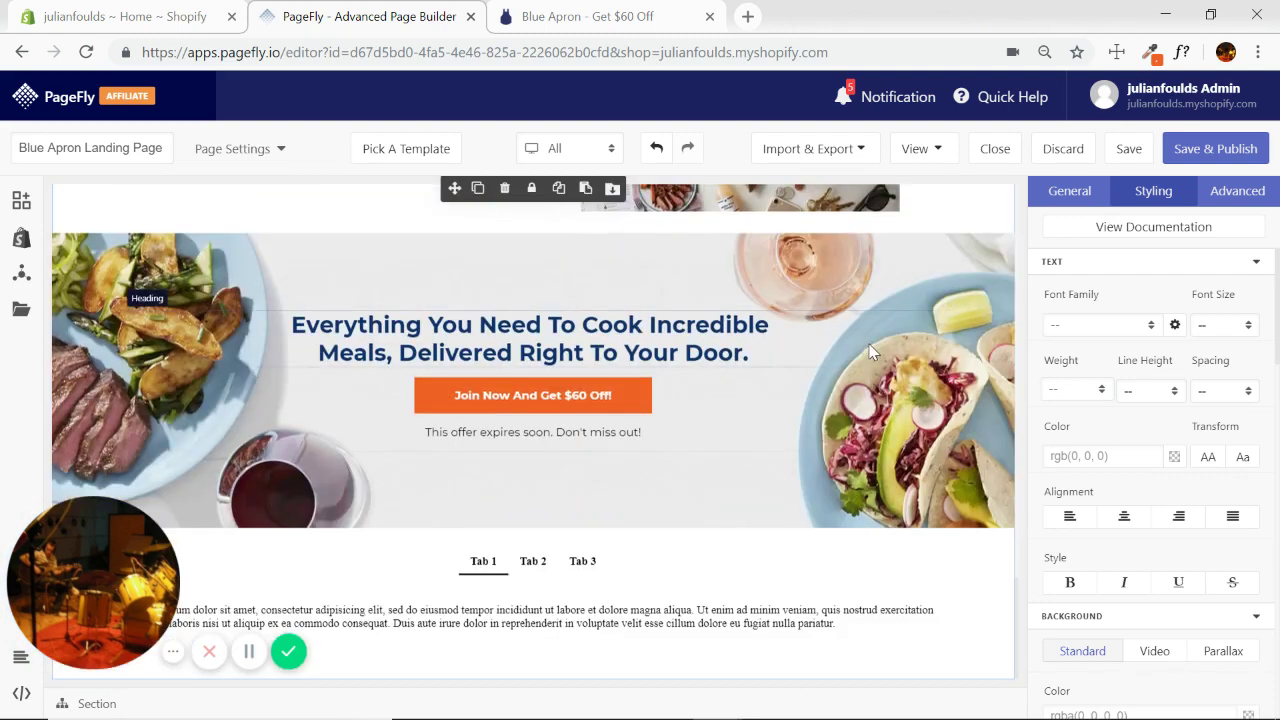
pyautogui.click(530, 394)
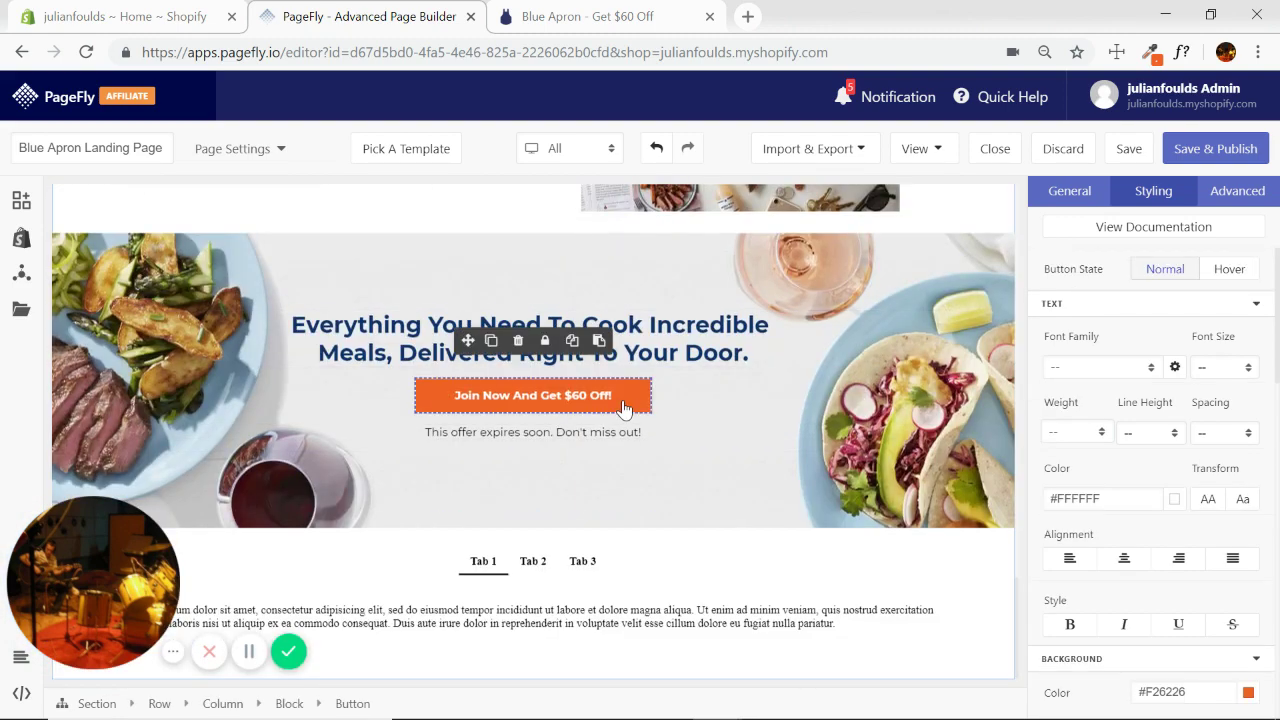
pyautogui.click(1256, 306)
pyautogui.click(1254, 330)
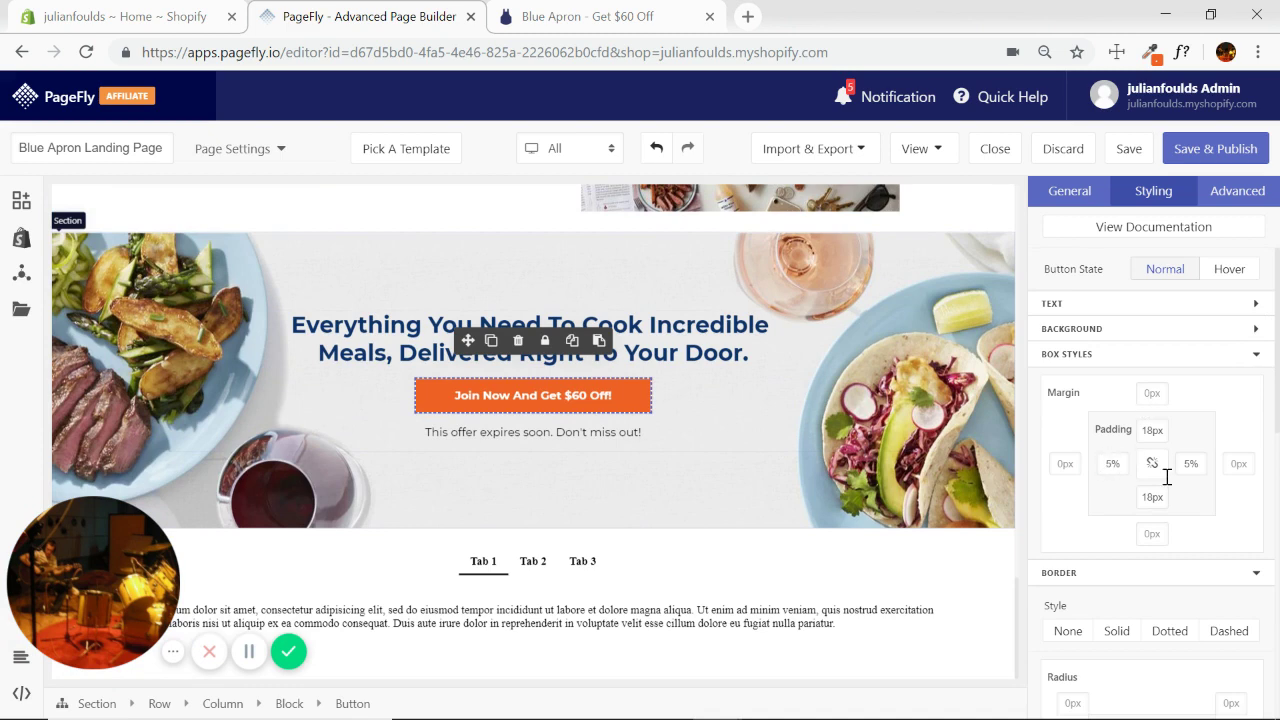
pyautogui.click(1256, 356)
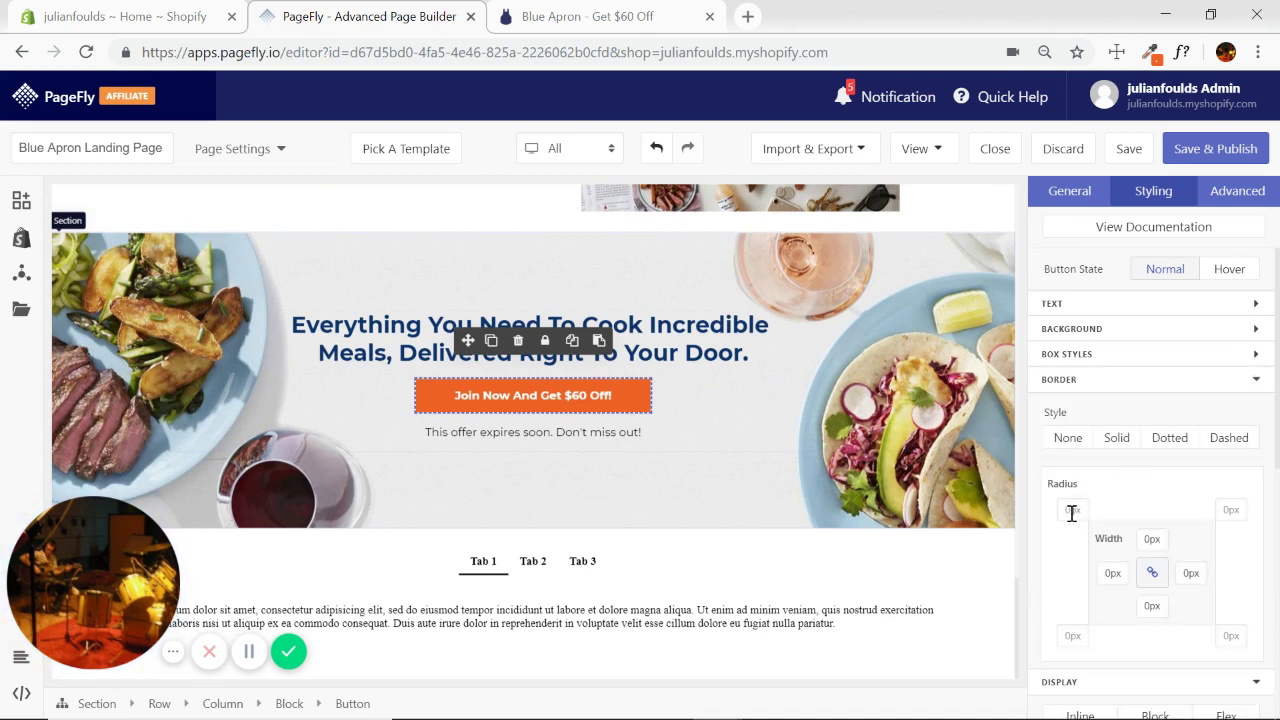
pyautogui.click(907, 321)
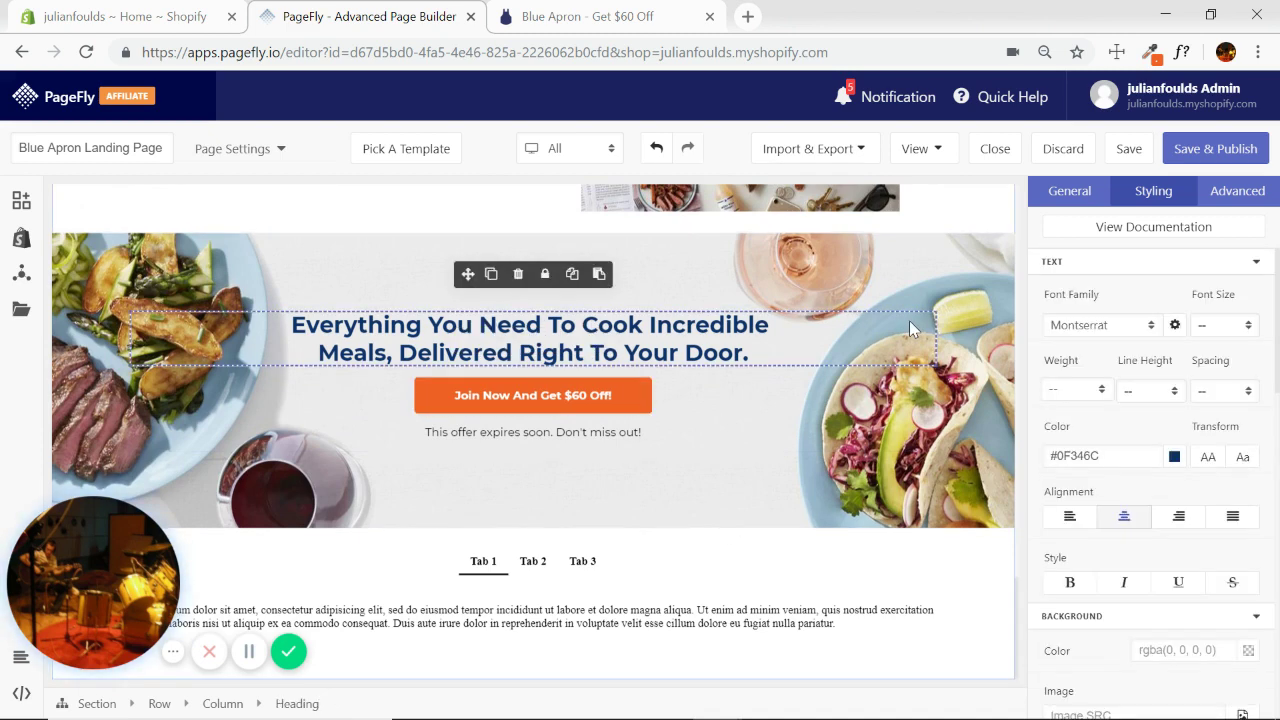
pyautogui.click(667, 27)
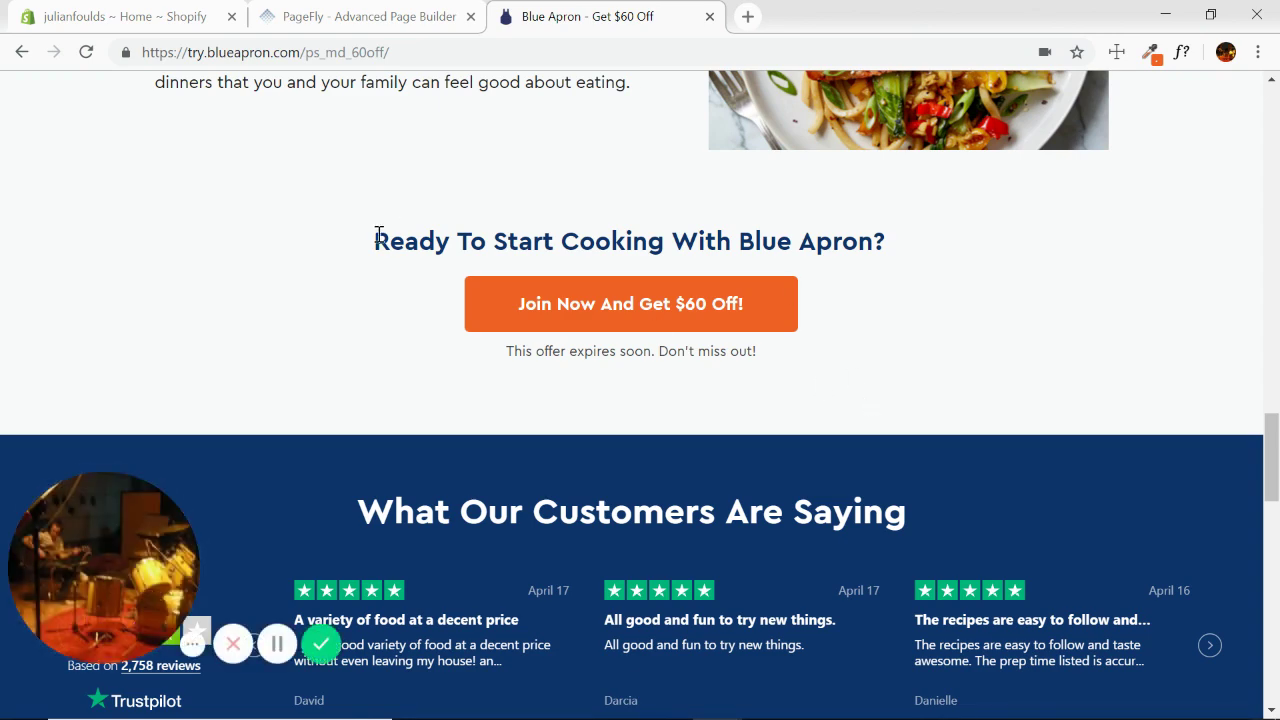
# Paste Blue Apron's 'Ready To Start Cooking With Blue Apron?' into the copied banner's heading text.
pyautogui.moveTo(374, 238); pyautogui.dragTo(865, 236)
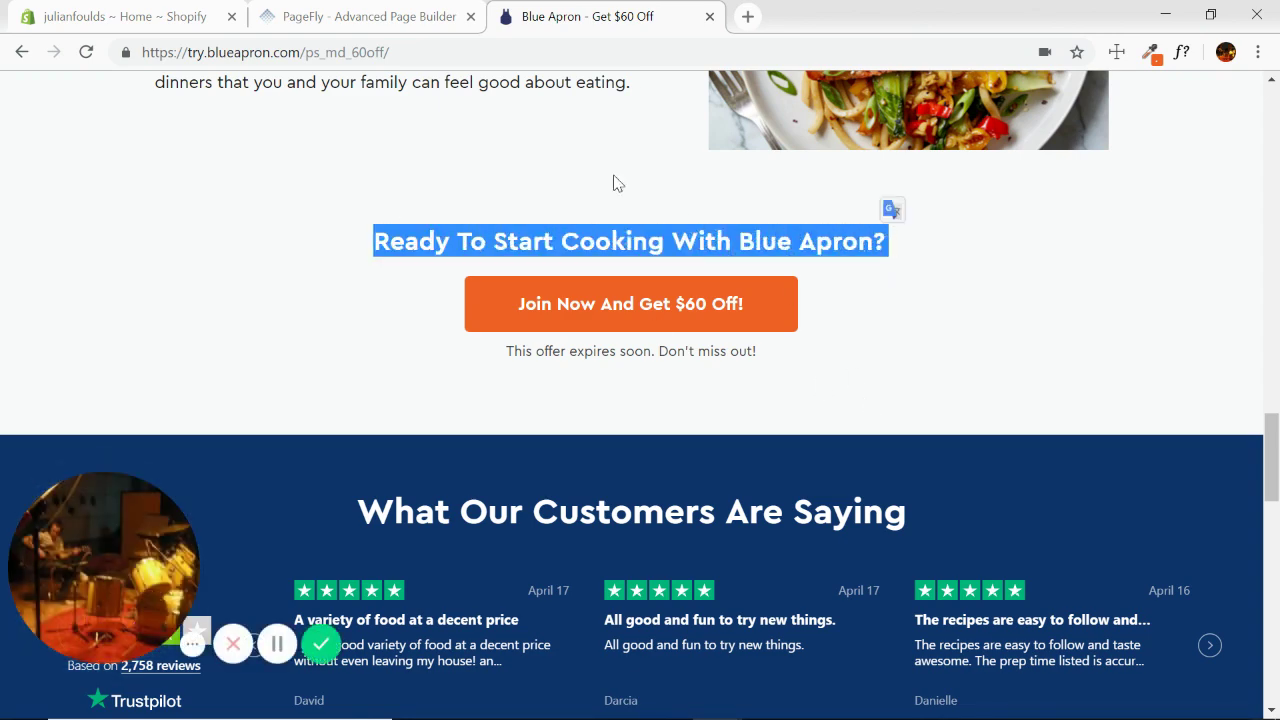
pyautogui.click(386, 17)
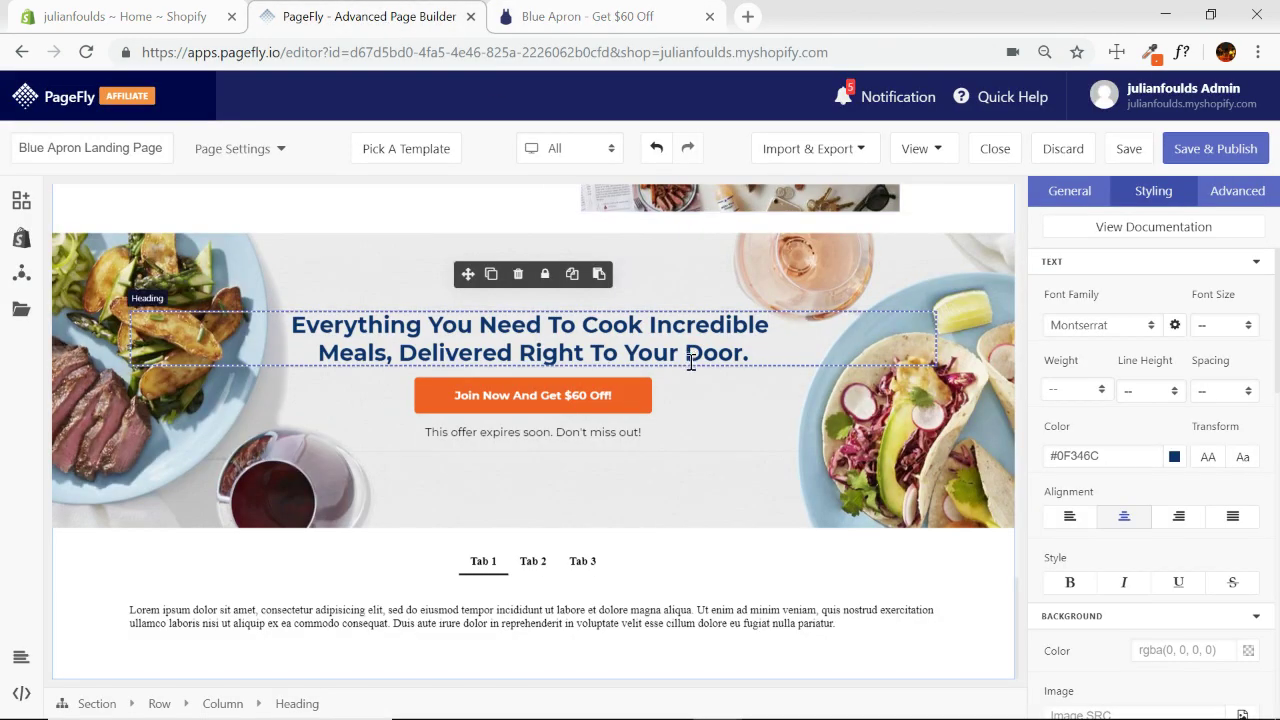
pyautogui.click(1068, 199)
pyautogui.tripleClick(1174, 380)
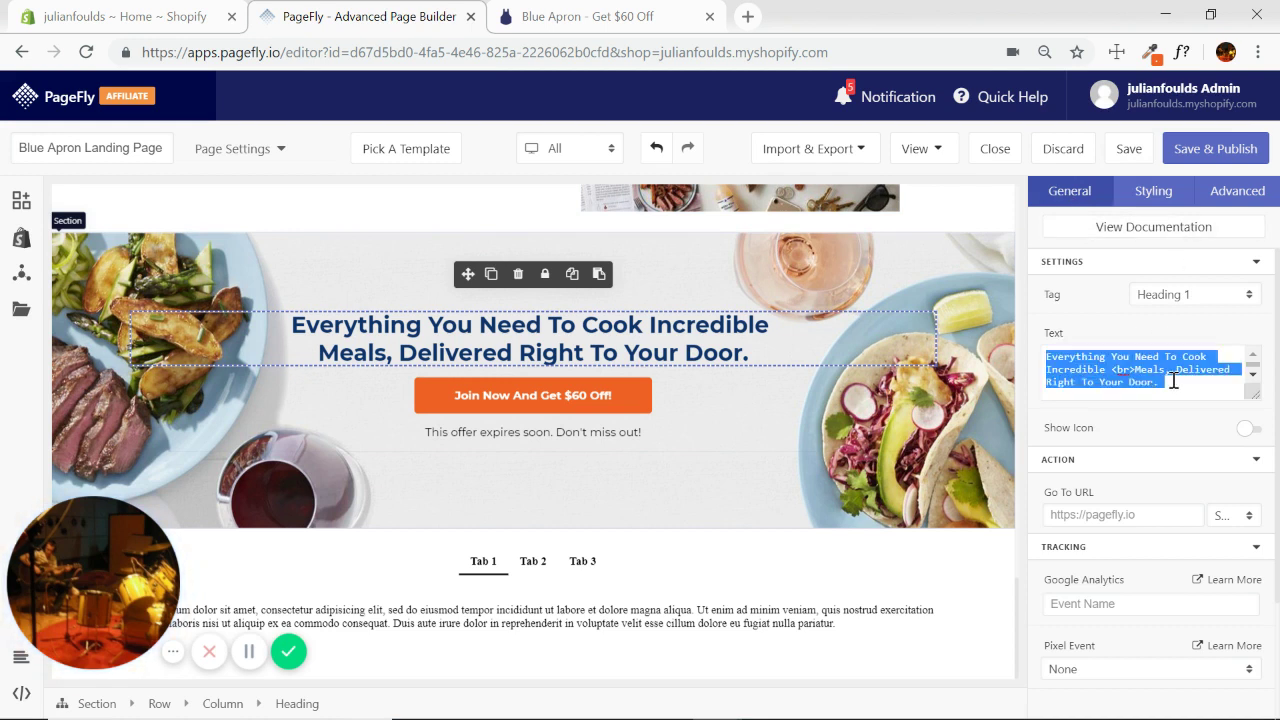
pyautogui.write('Ready To Start Cooking With Blue Apron?')
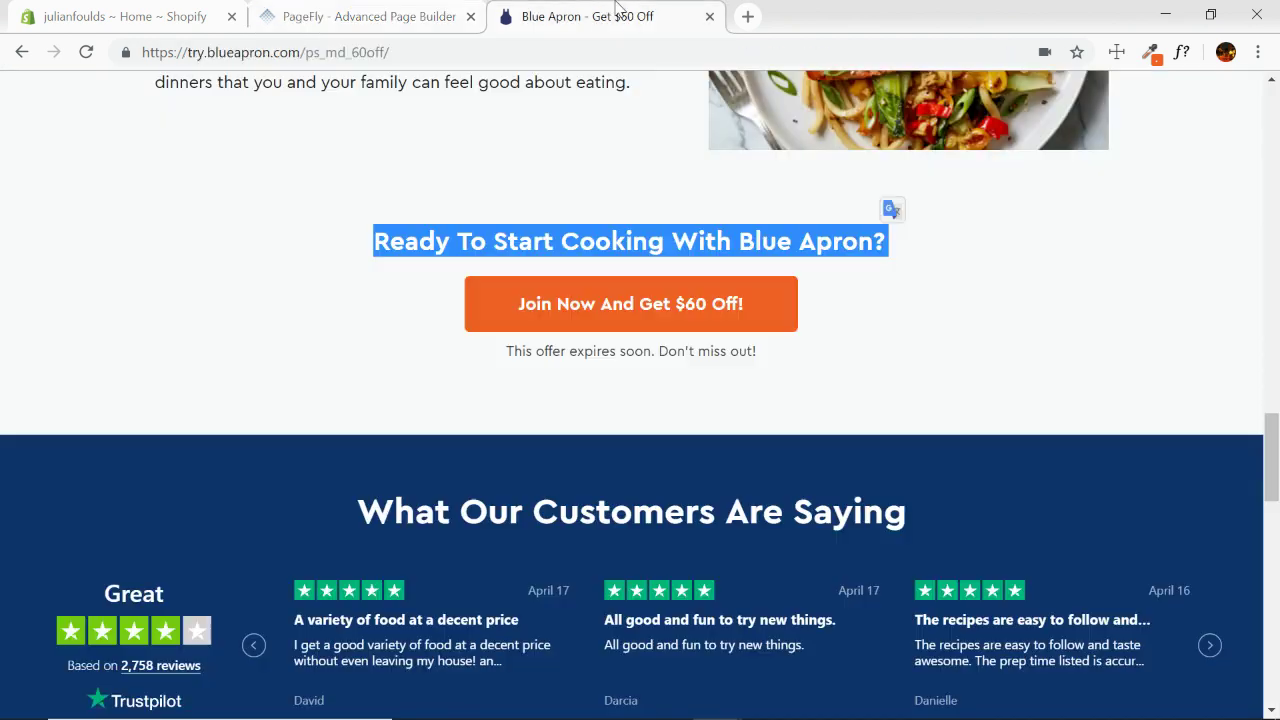
pyautogui.hotkey('ctrl', 'Tab')
# Sample Blue Apron's light-grey background #F8F9FA with ColorZilla and copy it.
pyautogui.moveTo(509, 351); pyautogui.dragTo(826, 357)
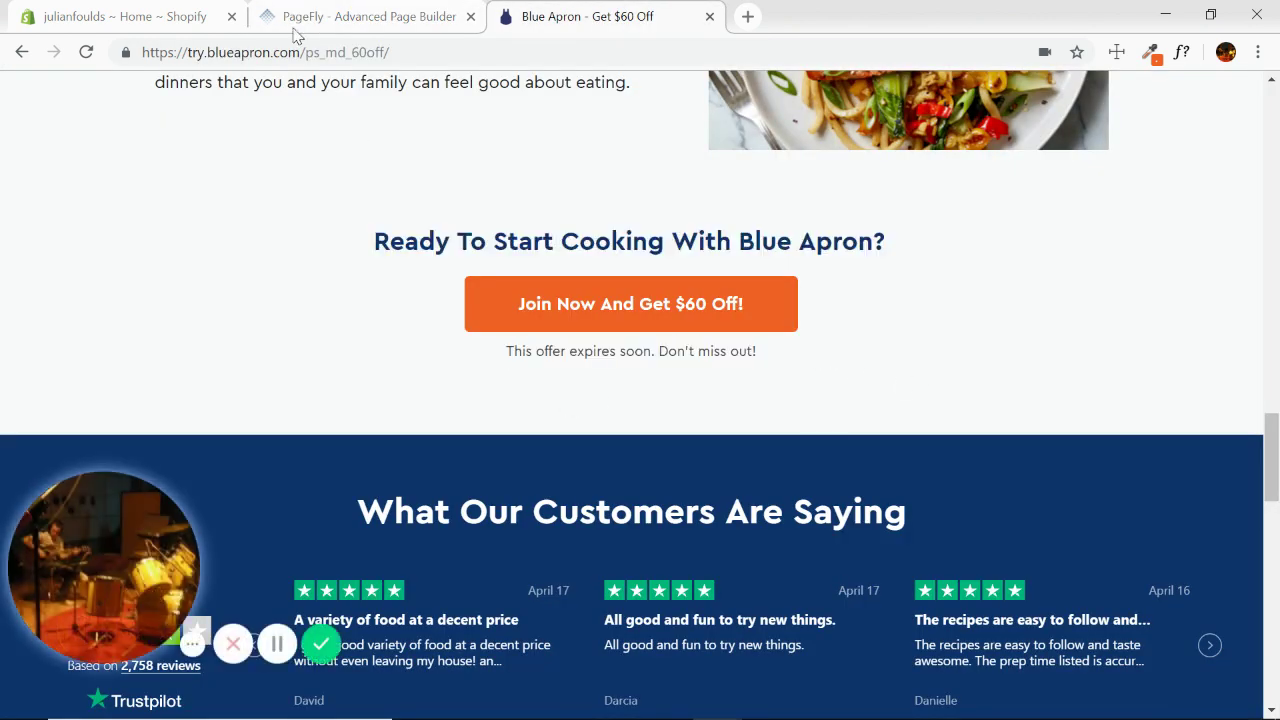
pyautogui.click(368, 16)
pyautogui.click(600, 16)
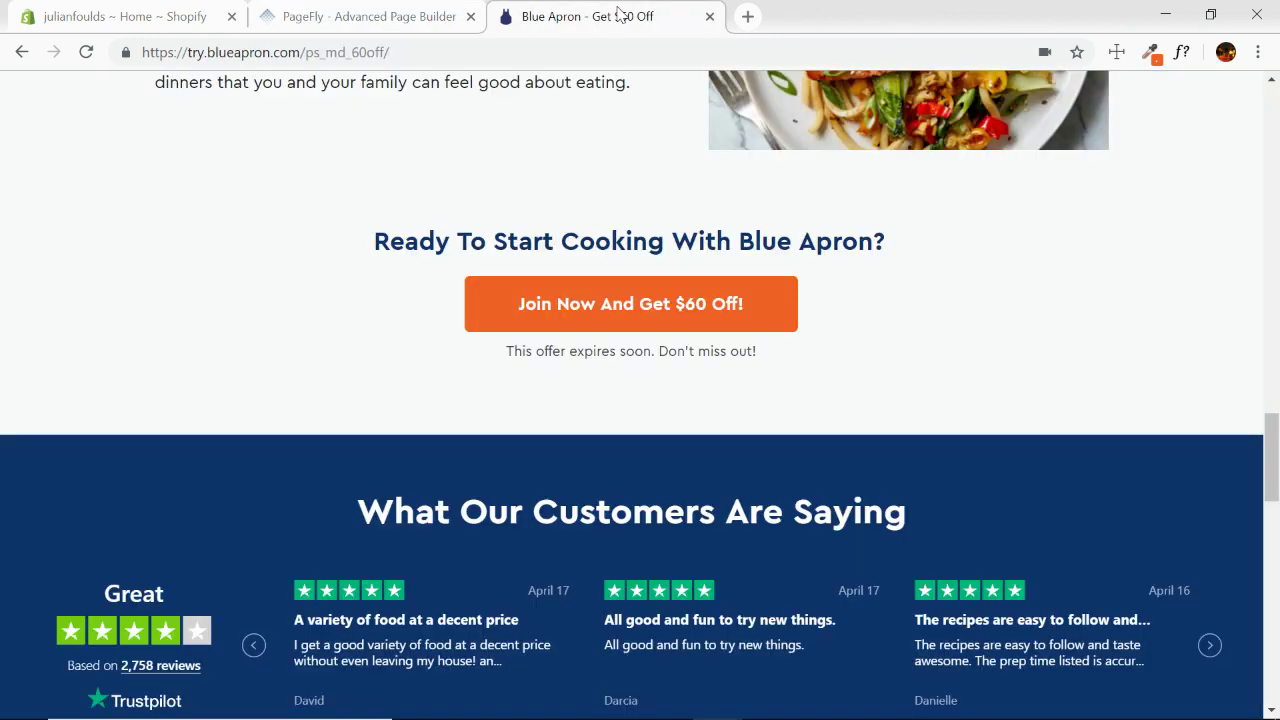
pyautogui.click(1151, 51)
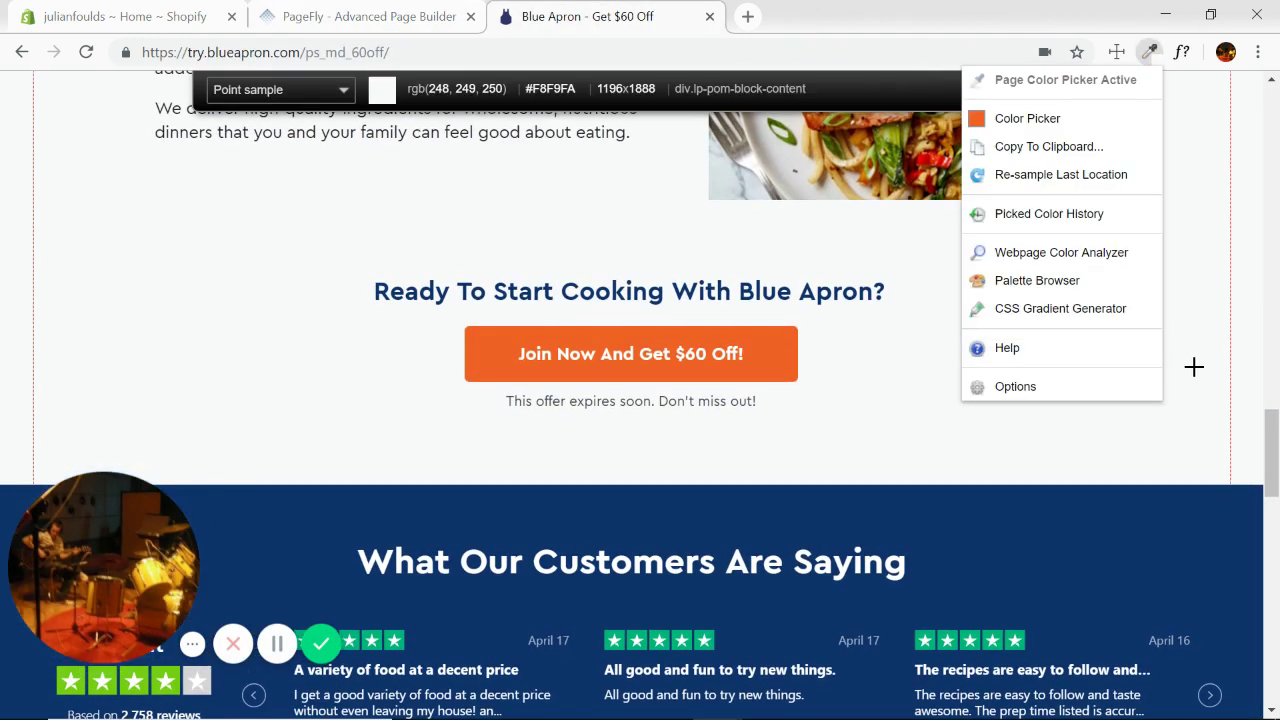
pyautogui.click(1232, 374)
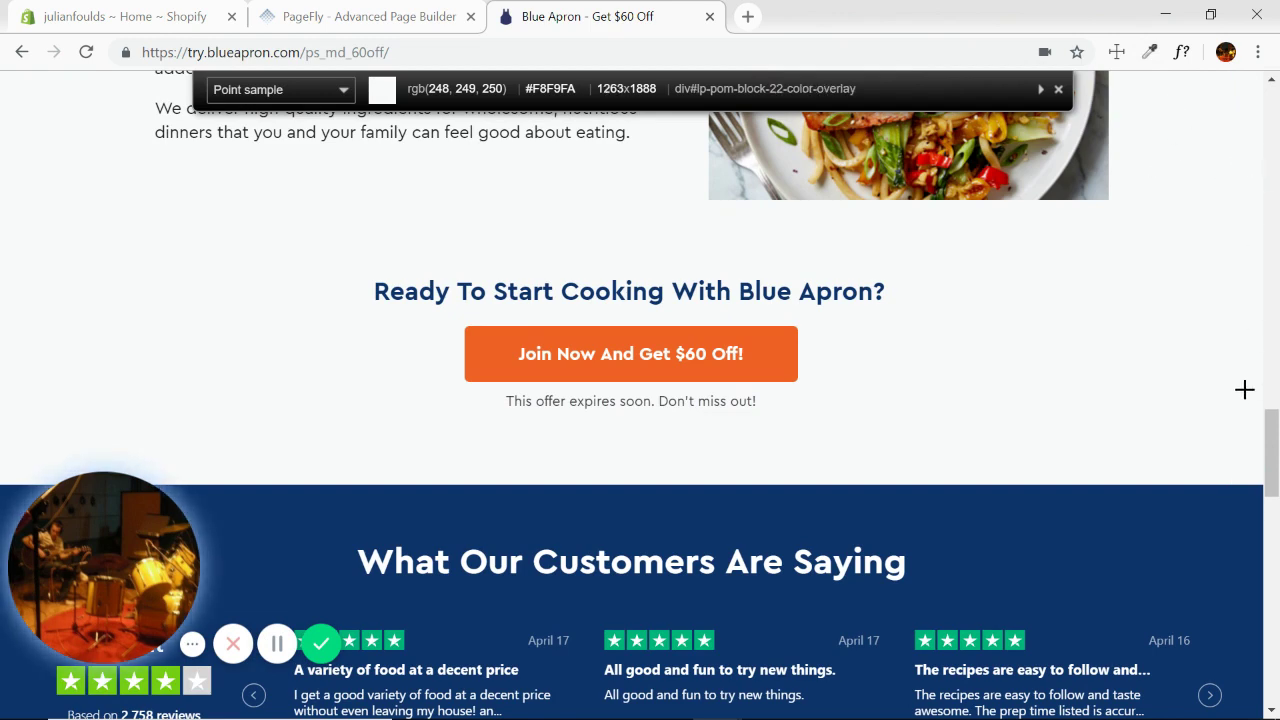
pyautogui.click(1243, 369)
# Delete the CTA section's food-photo background image and prepare its background colour for #F8F9FA.
pyautogui.click(370, 16)
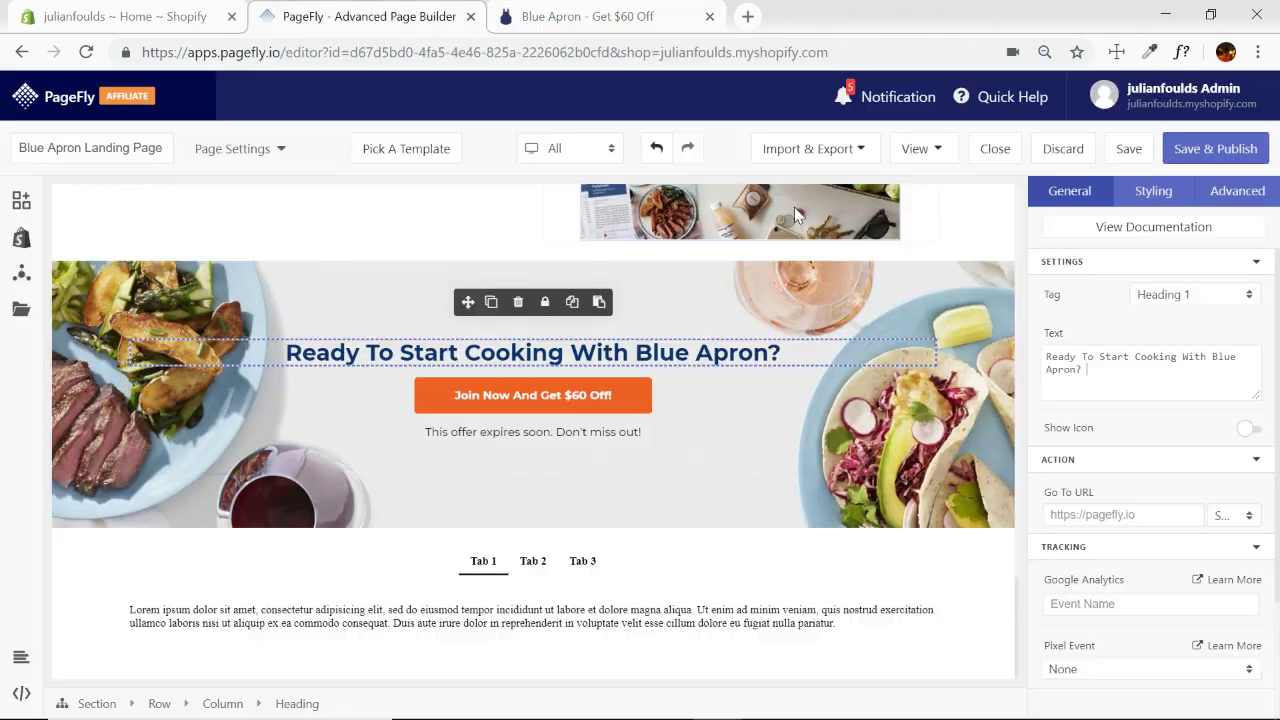
pyautogui.click(975, 292)
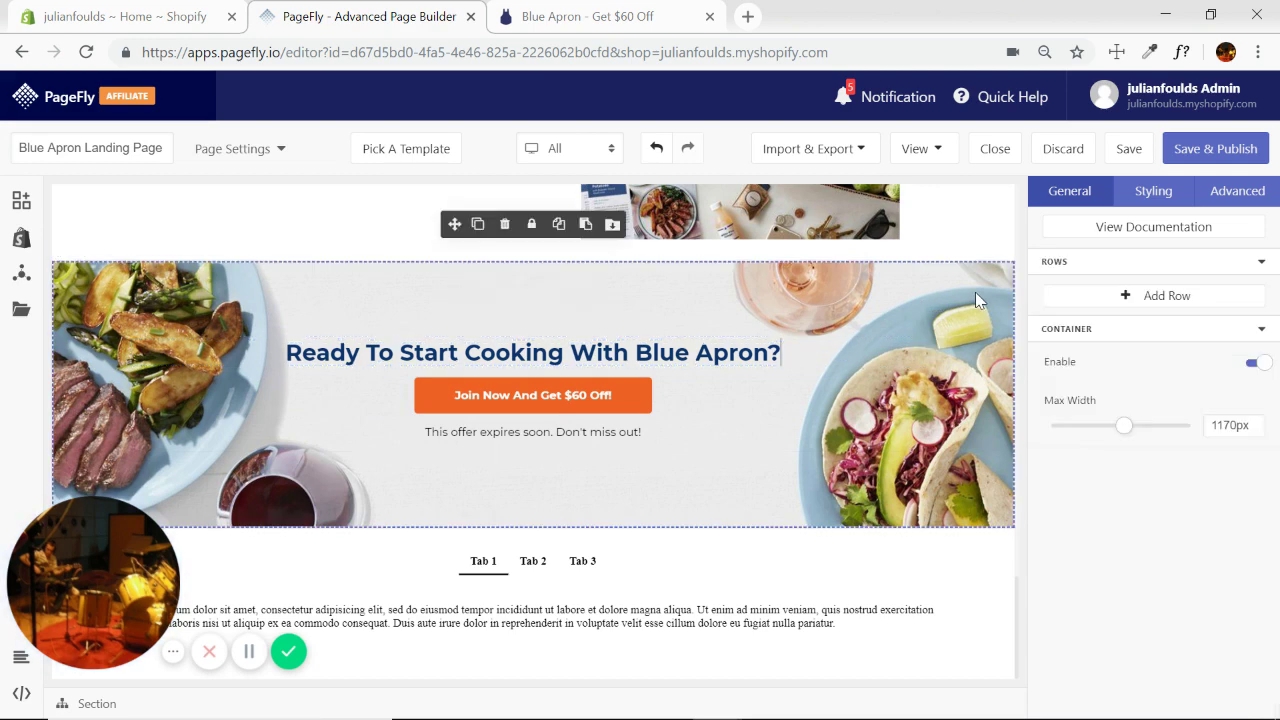
pyautogui.click(1145, 211)
pyautogui.click(1255, 264)
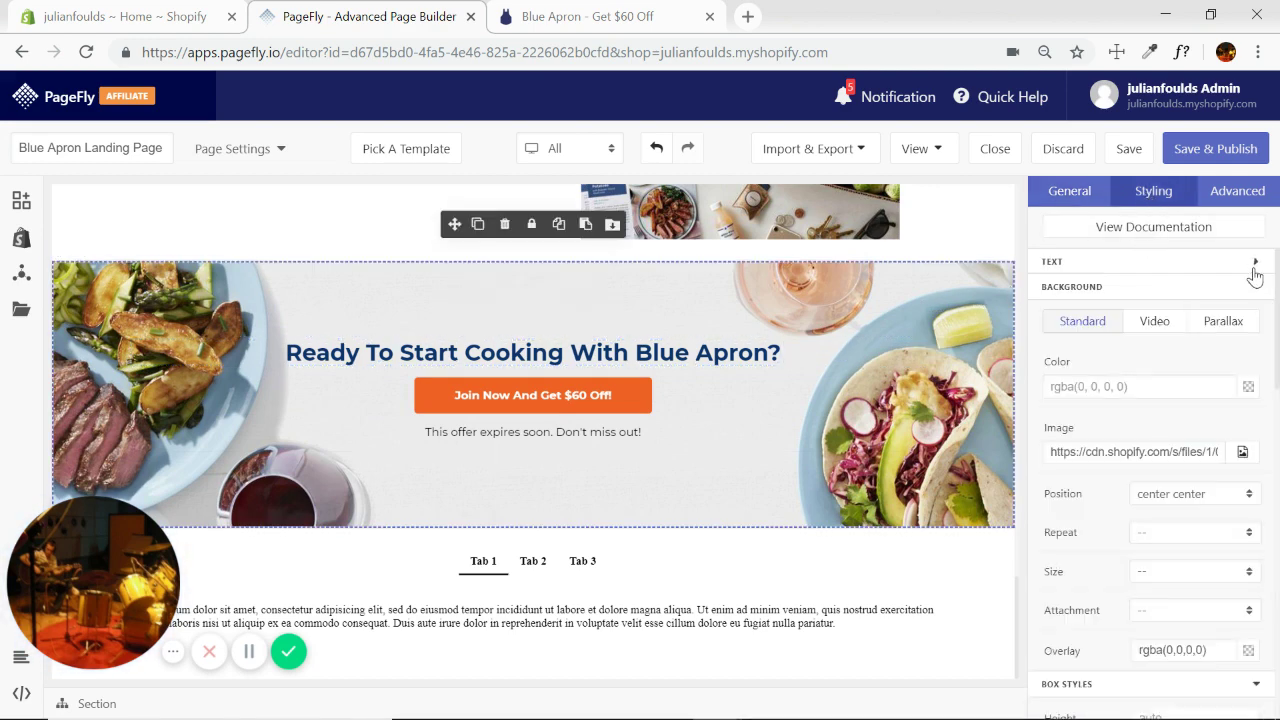
pyautogui.tripleClick(1141, 455)
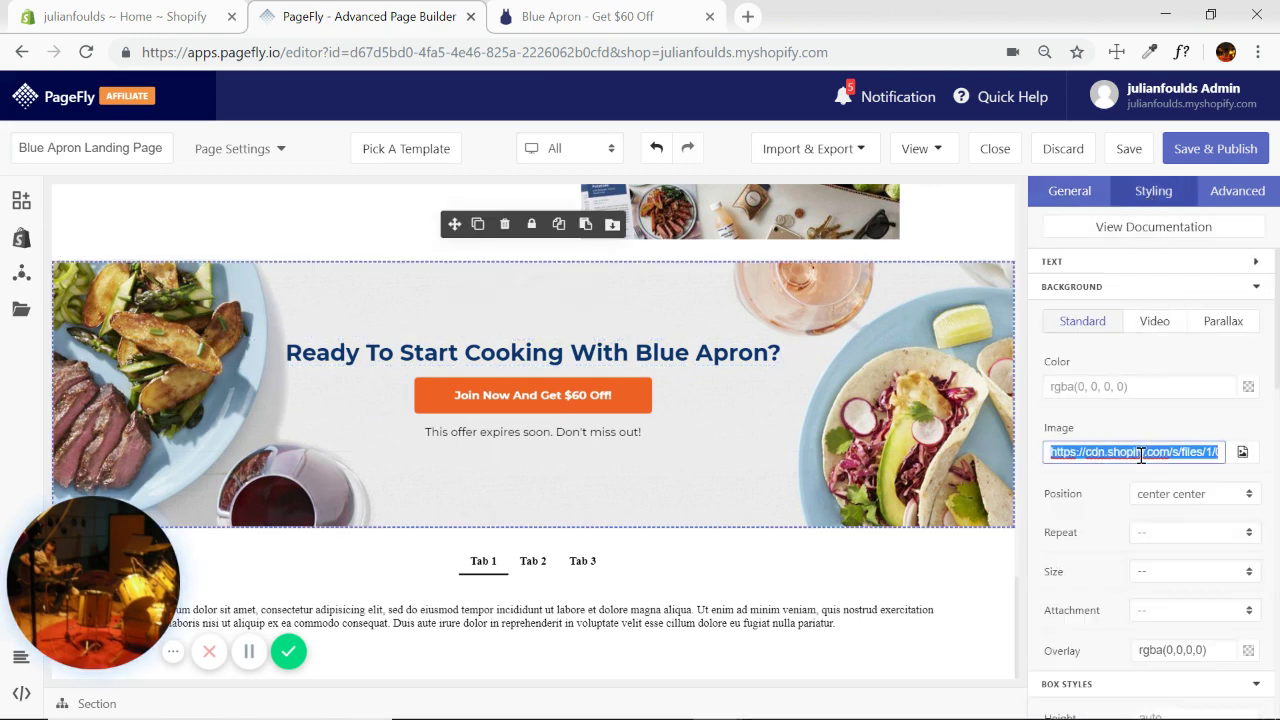
pyautogui.press('BackSpace')
pyautogui.click(1153, 386)
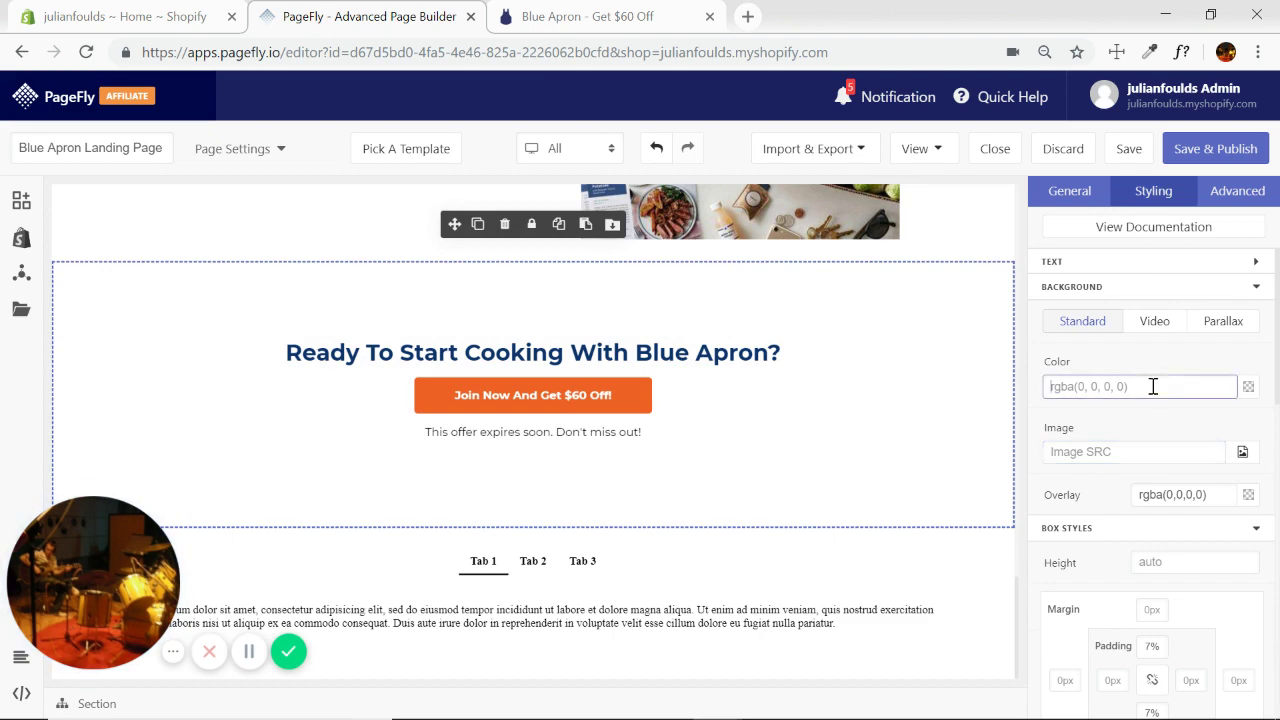
pyautogui.scroll(3, 988, 432)
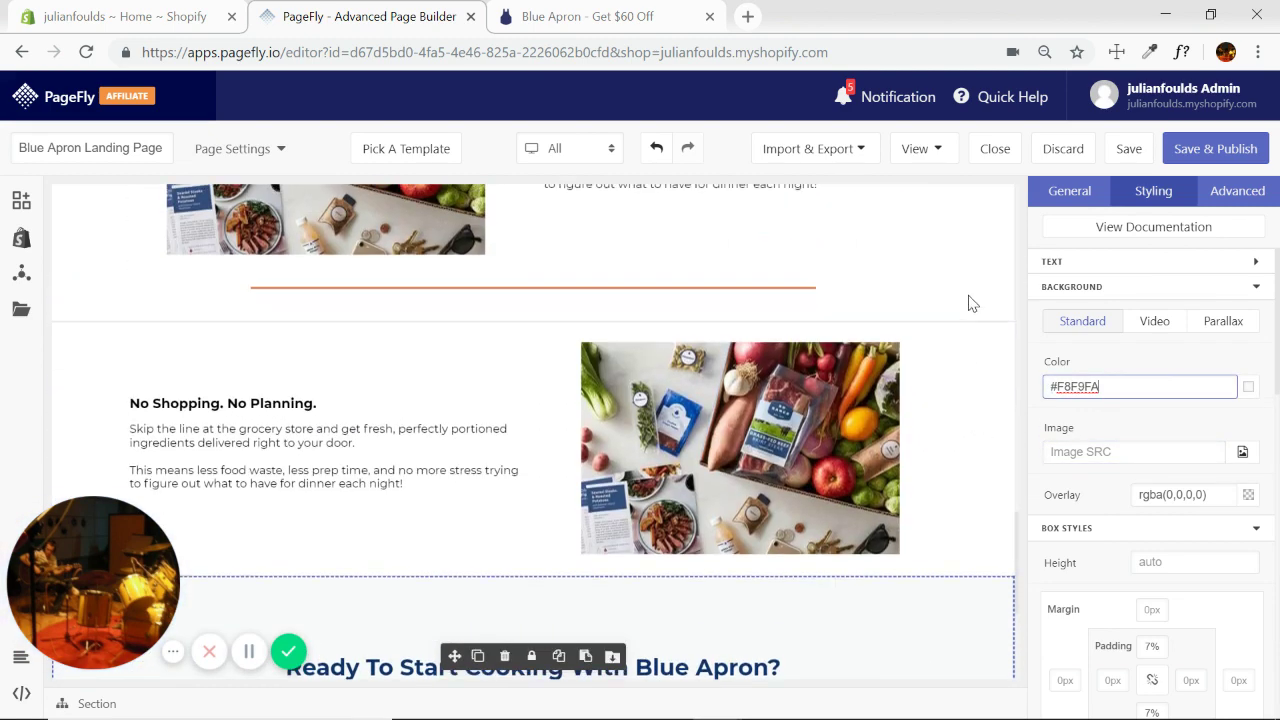
# Paste grey #F8F9FA as the background of the orange-divider section.
pyautogui.click(990, 434)
pyautogui.click(1252, 264)
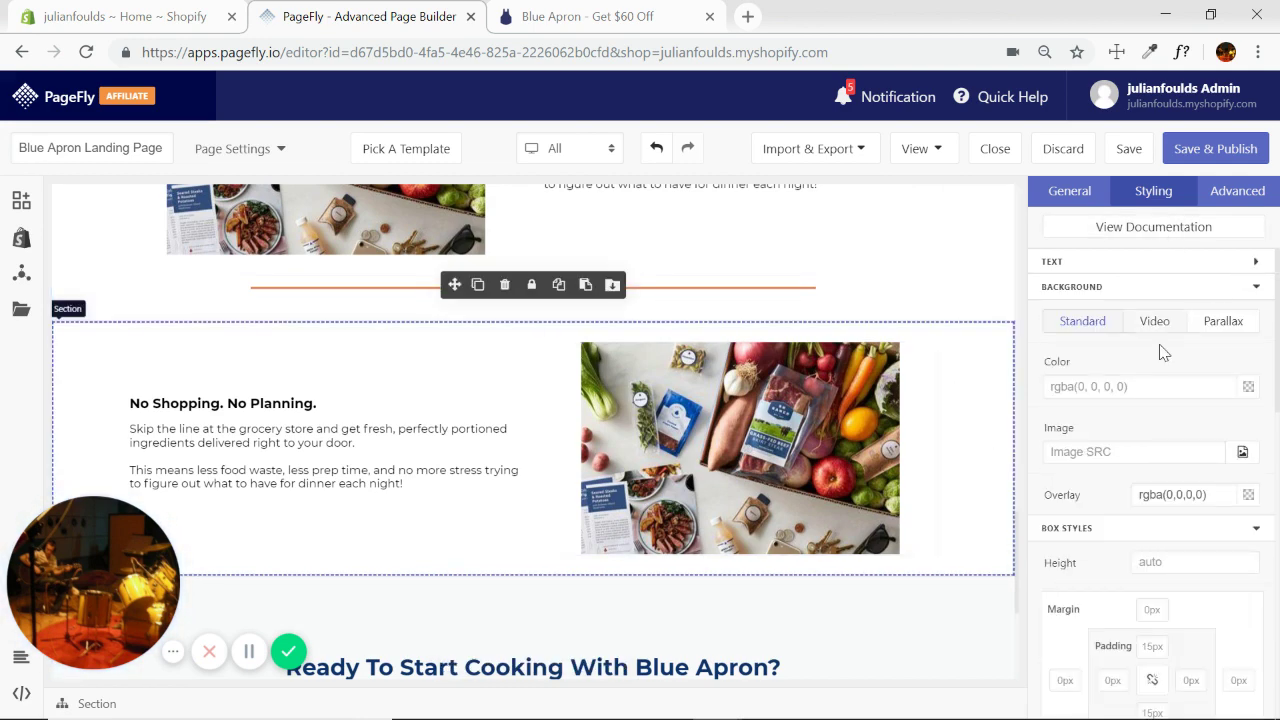
pyautogui.click(1134, 390)
pyautogui.click(979, 255)
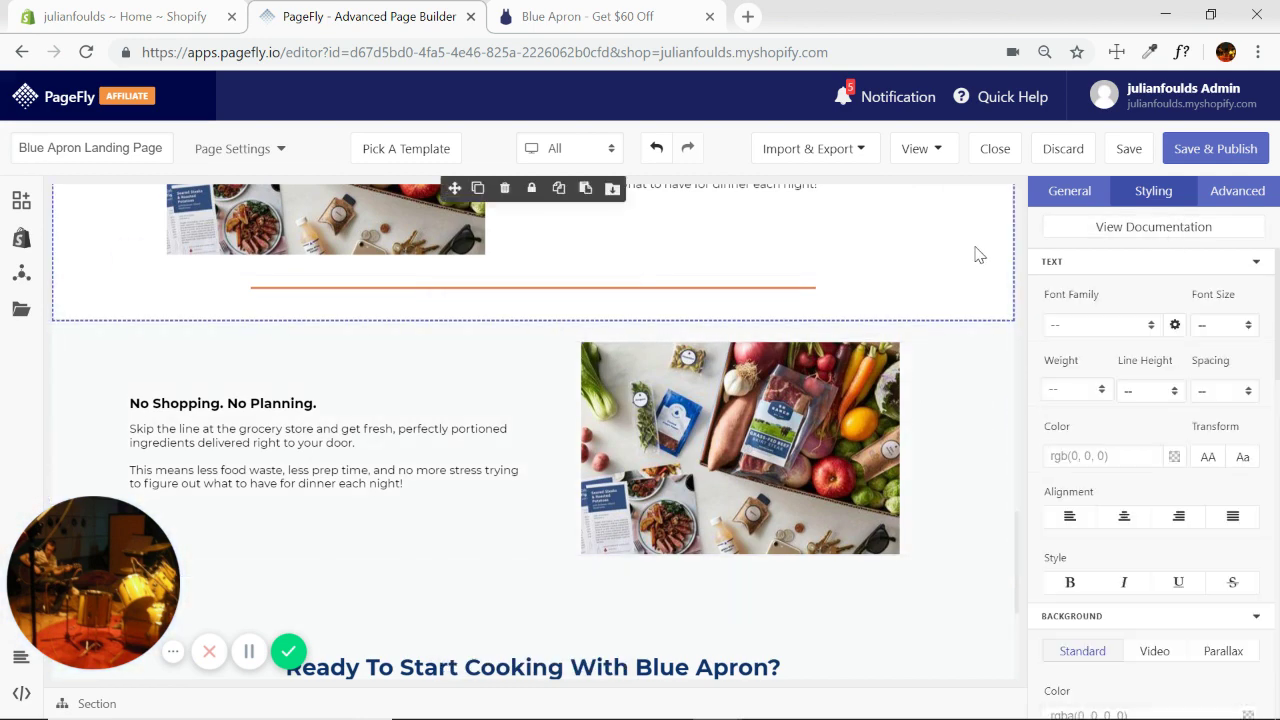
pyautogui.click(1244, 265)
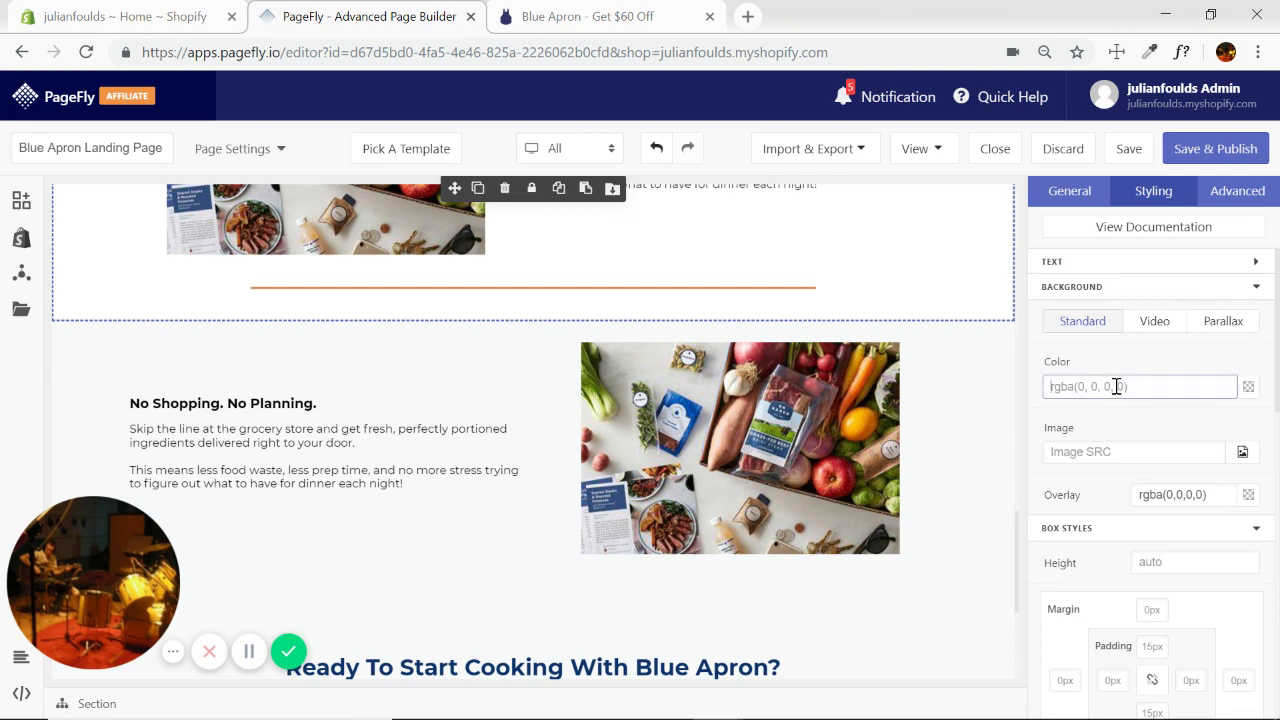
pyautogui.hotkey('ctrl', 'v')
# Paste #F8F9FA into the section above, then open the next section's background settings.
pyautogui.scroll(5, 903, 346)
pyautogui.click(982, 354)
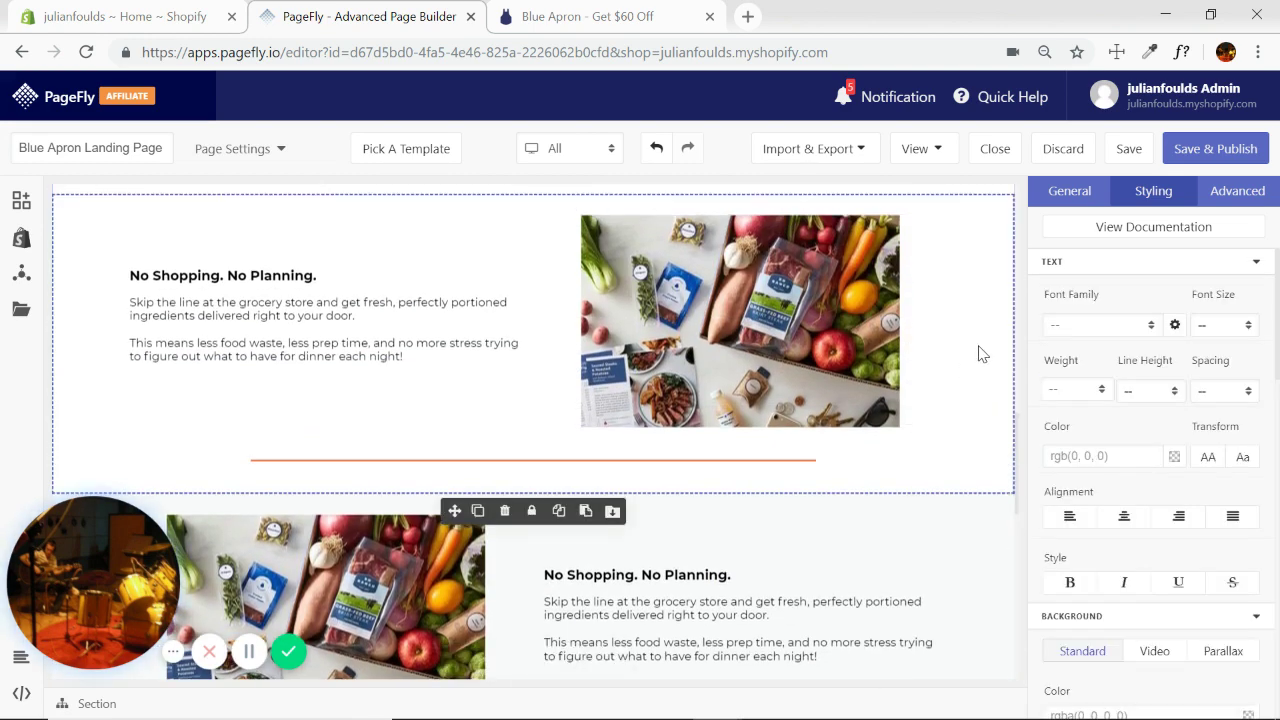
pyautogui.click(1254, 263)
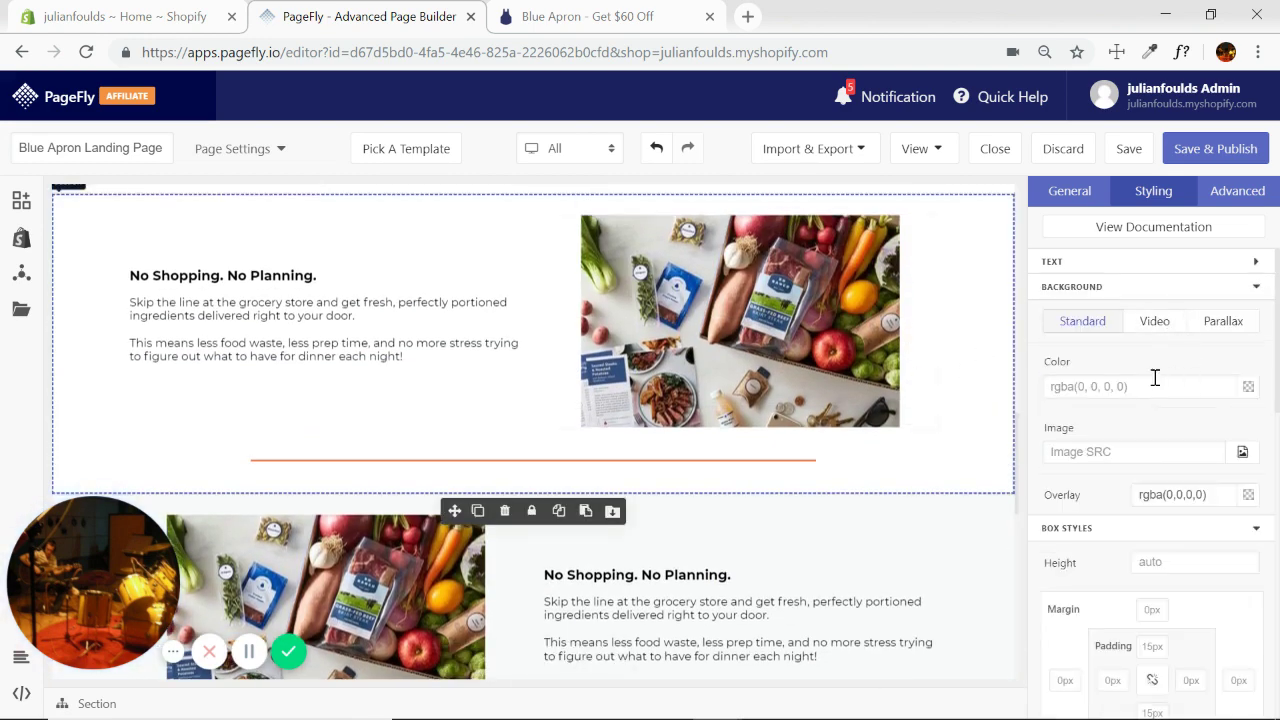
pyautogui.hotkey('ctrl', 'v')
pyautogui.scroll(-3, 986, 386)
pyautogui.click(986, 362)
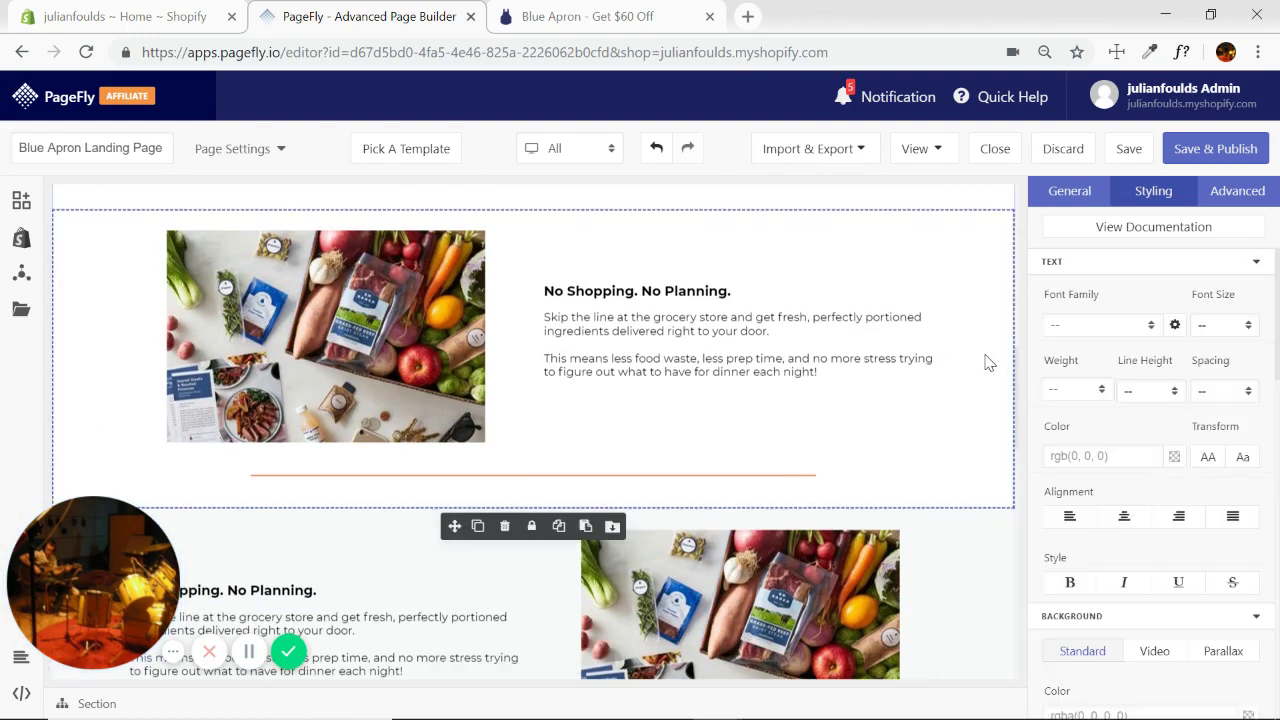
pyautogui.click(1256, 264)
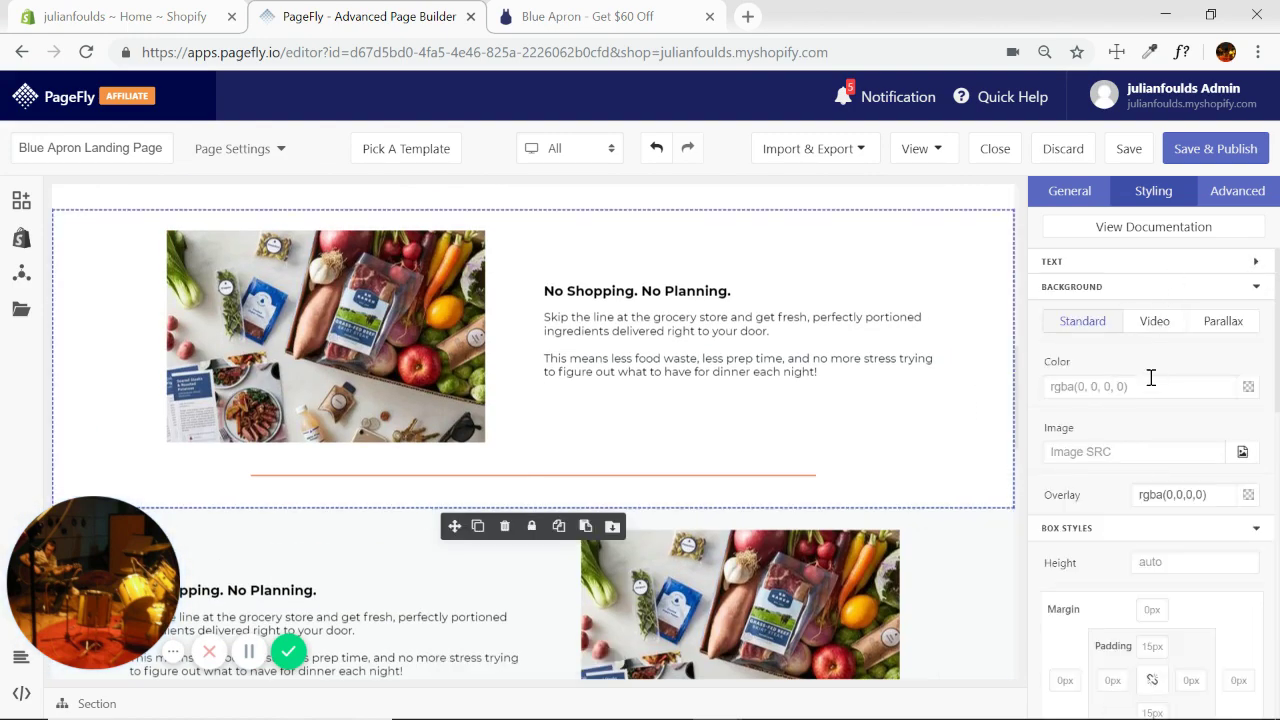
# Compare the grey sections against the Blue Apron reference page.
pyautogui.click(624, 30)
pyautogui.scroll(15, 949, 323)
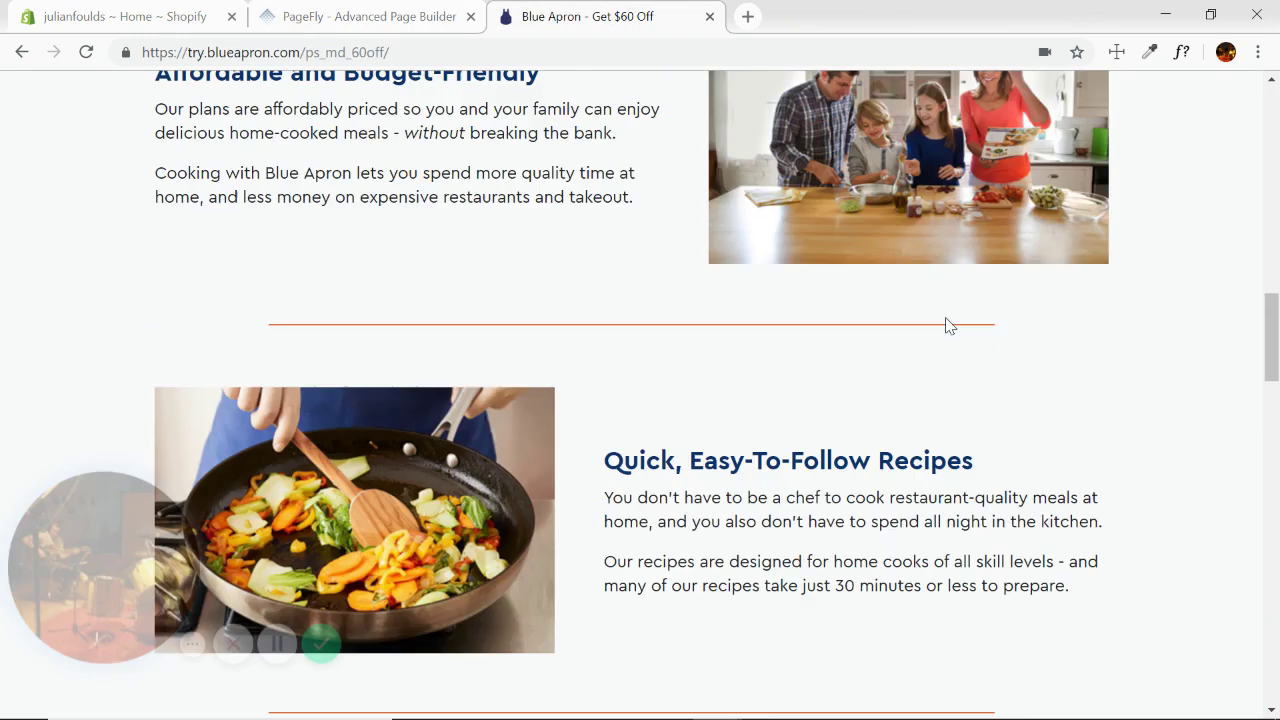
pyautogui.scroll(-3, 953, 312)
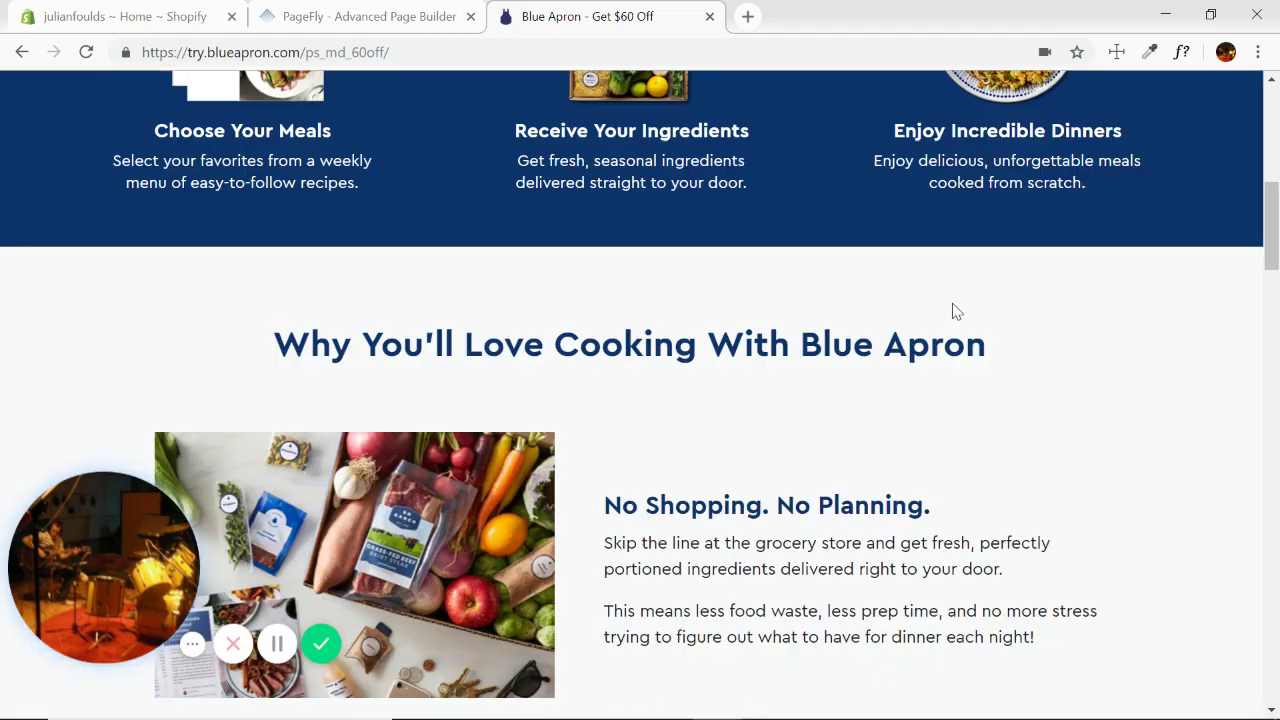
pyautogui.click(413, 10)
pyautogui.scroll(3, 903, 354)
# Open the 'Why You'll Love Cooking' section's background settings, then revisit the Blue Apron page.
pyautogui.click(995, 395)
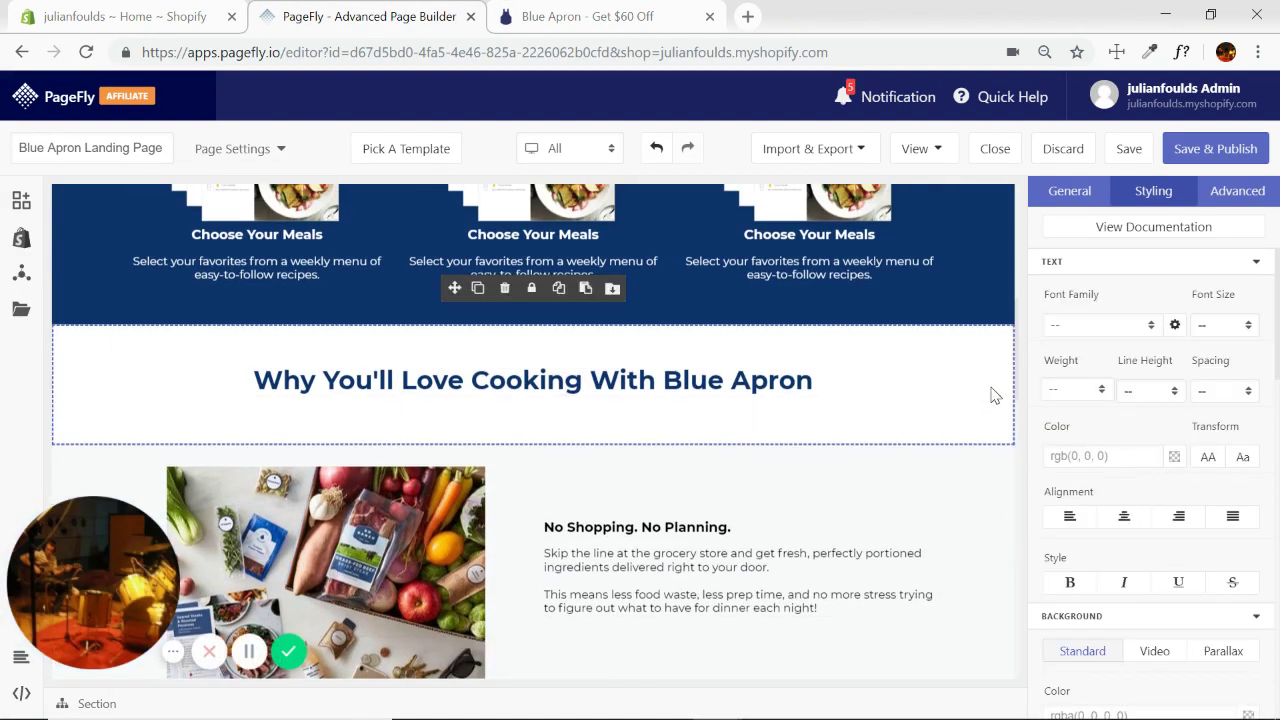
pyautogui.click(1257, 263)
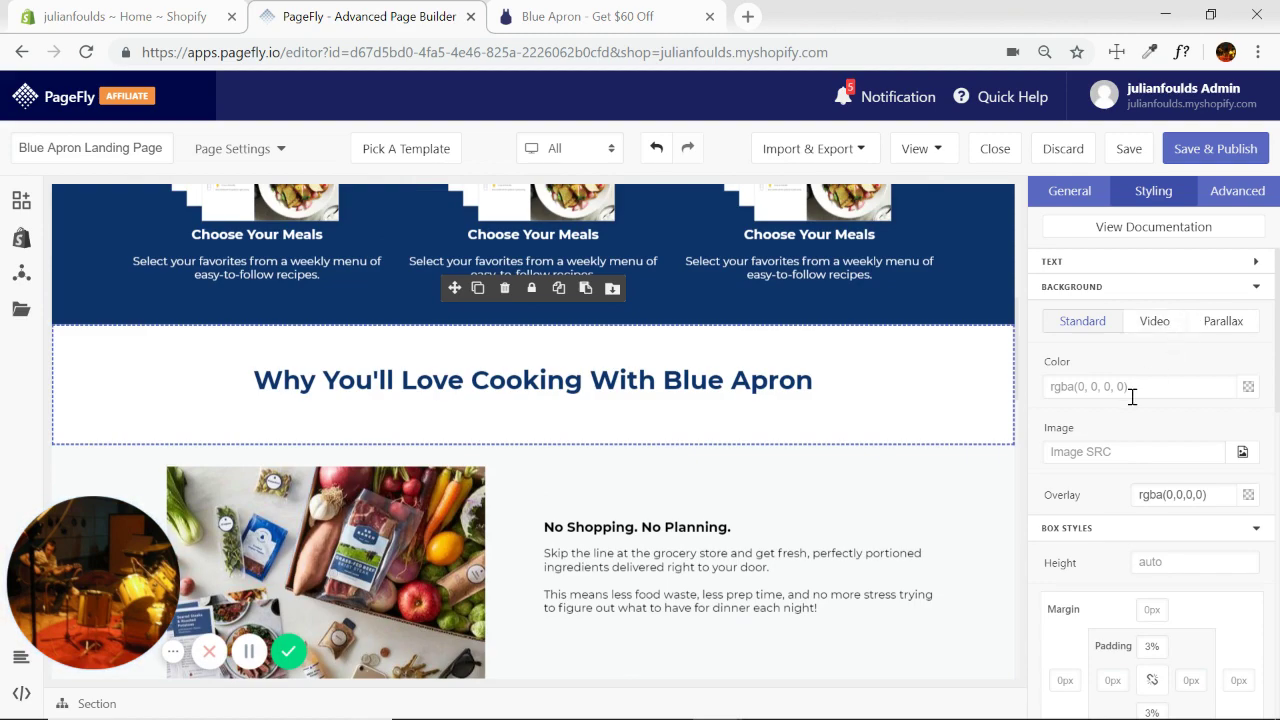
pyautogui.scroll(-10, 968, 405)
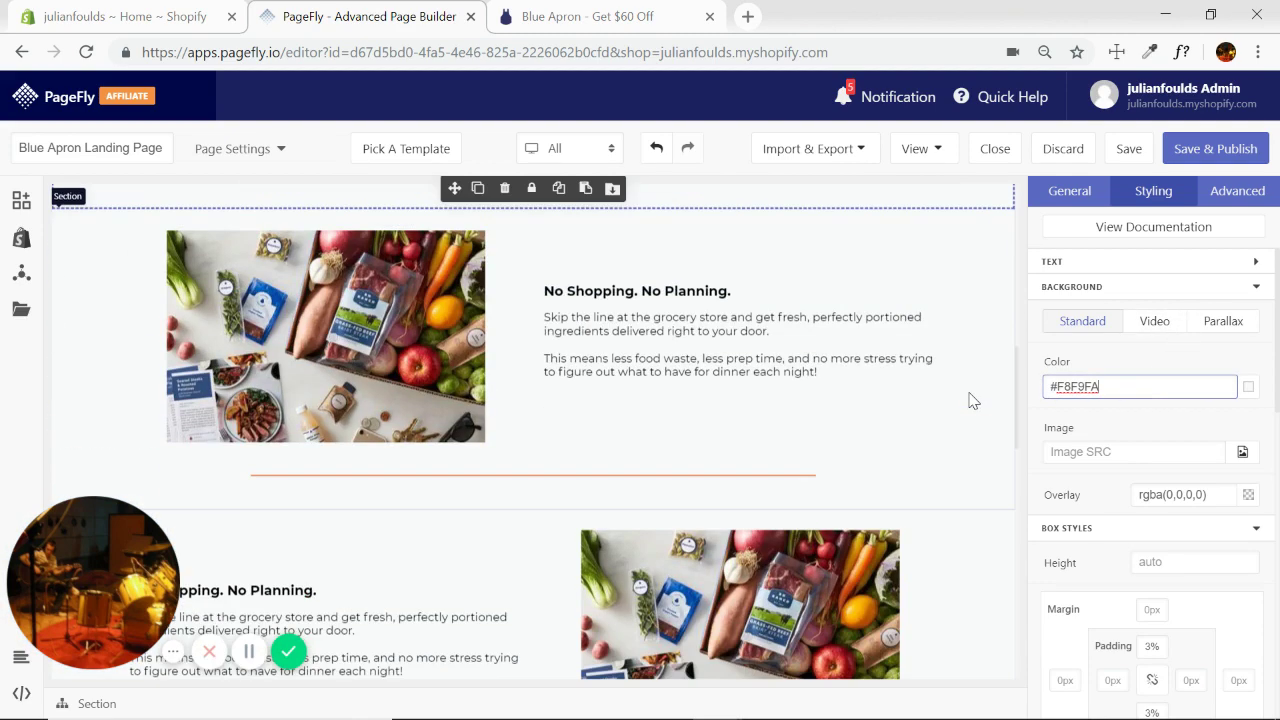
pyautogui.scroll(-5, 968, 388)
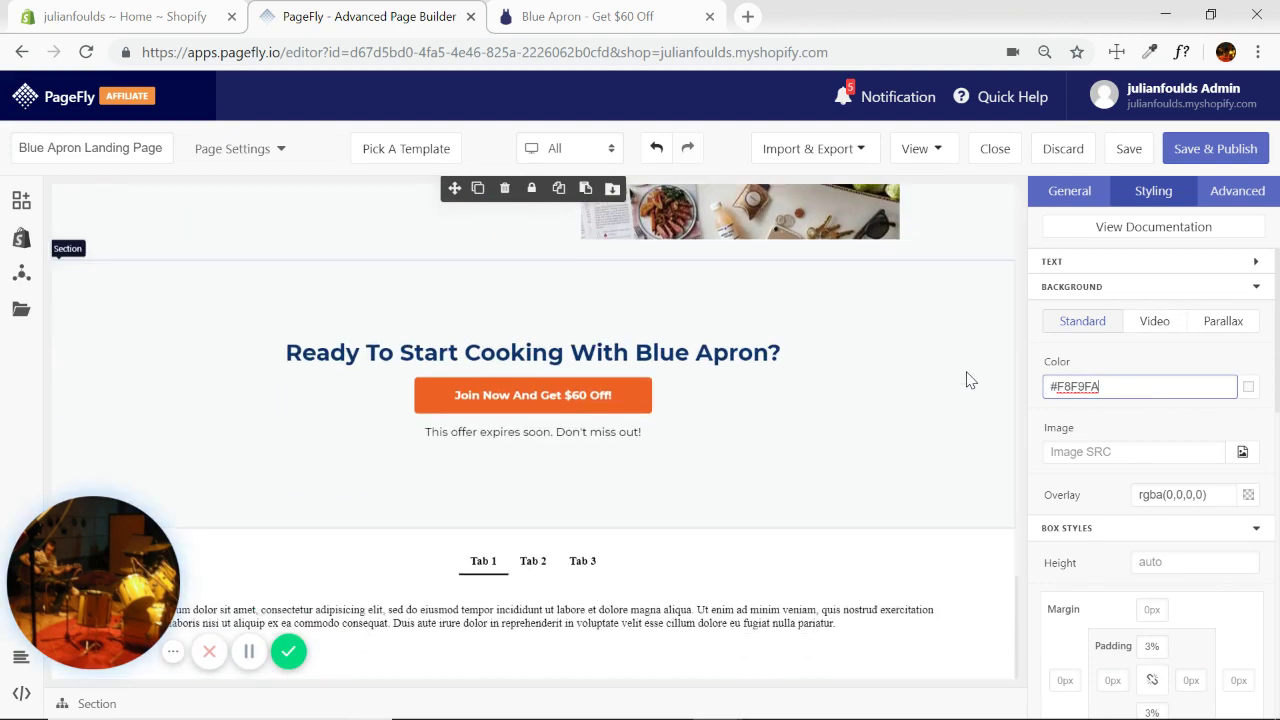
pyautogui.click(612, 10)
# Scroll through Blue Apron's dark-blue 'What Our Customers Are Saying' section, then return to PageFly.
pyautogui.scroll(-20, 928, 285)
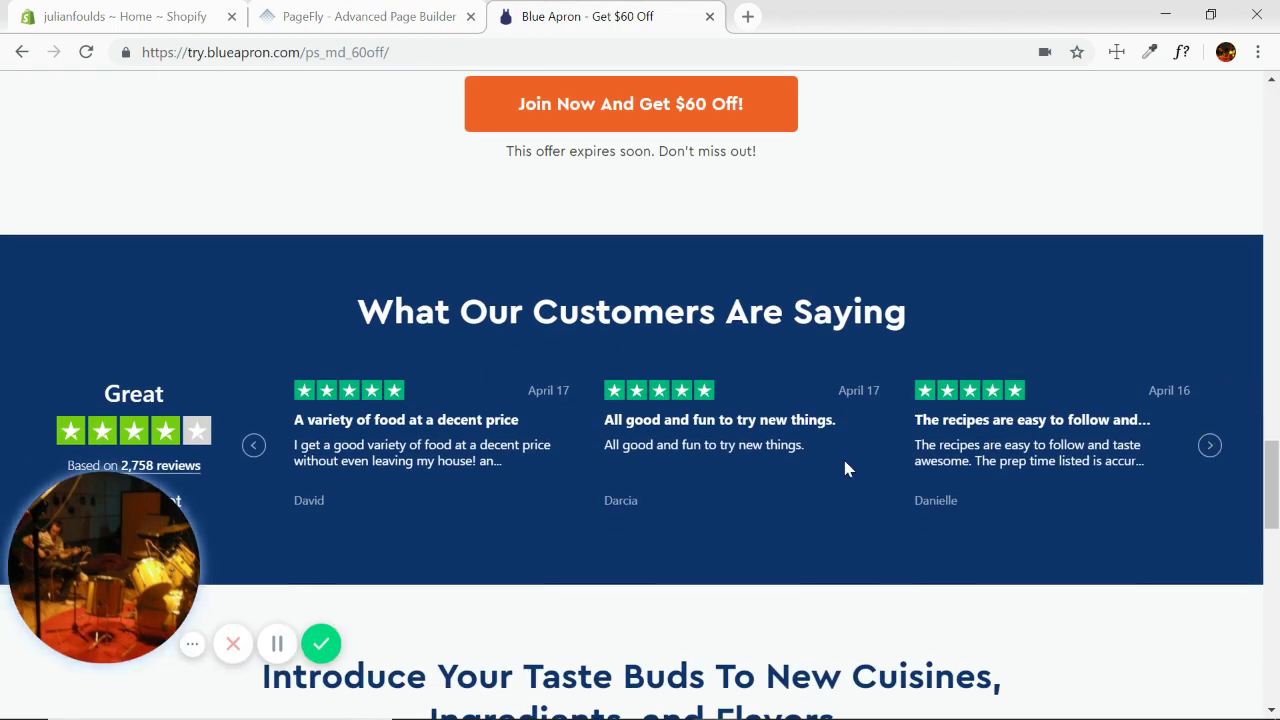
pyautogui.scroll(-3, 869, 455)
pyautogui.scroll(2, 960, 374)
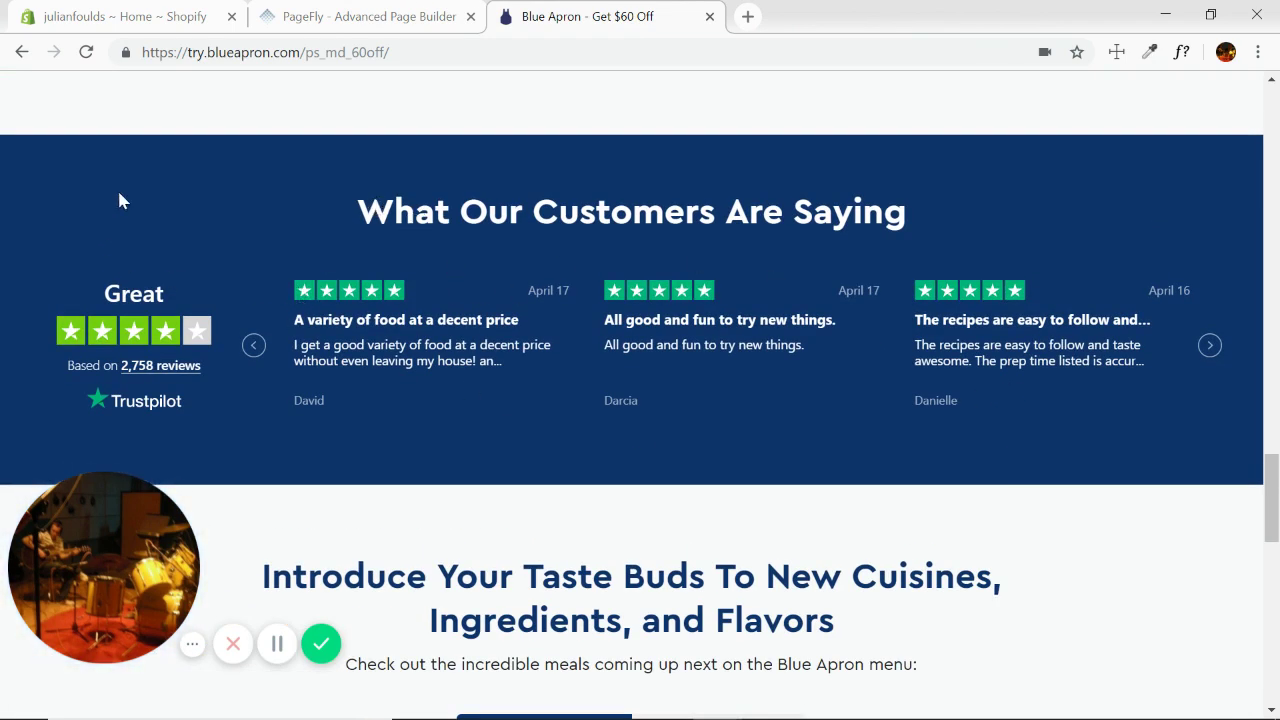
pyautogui.scroll(-3, 956, 376)
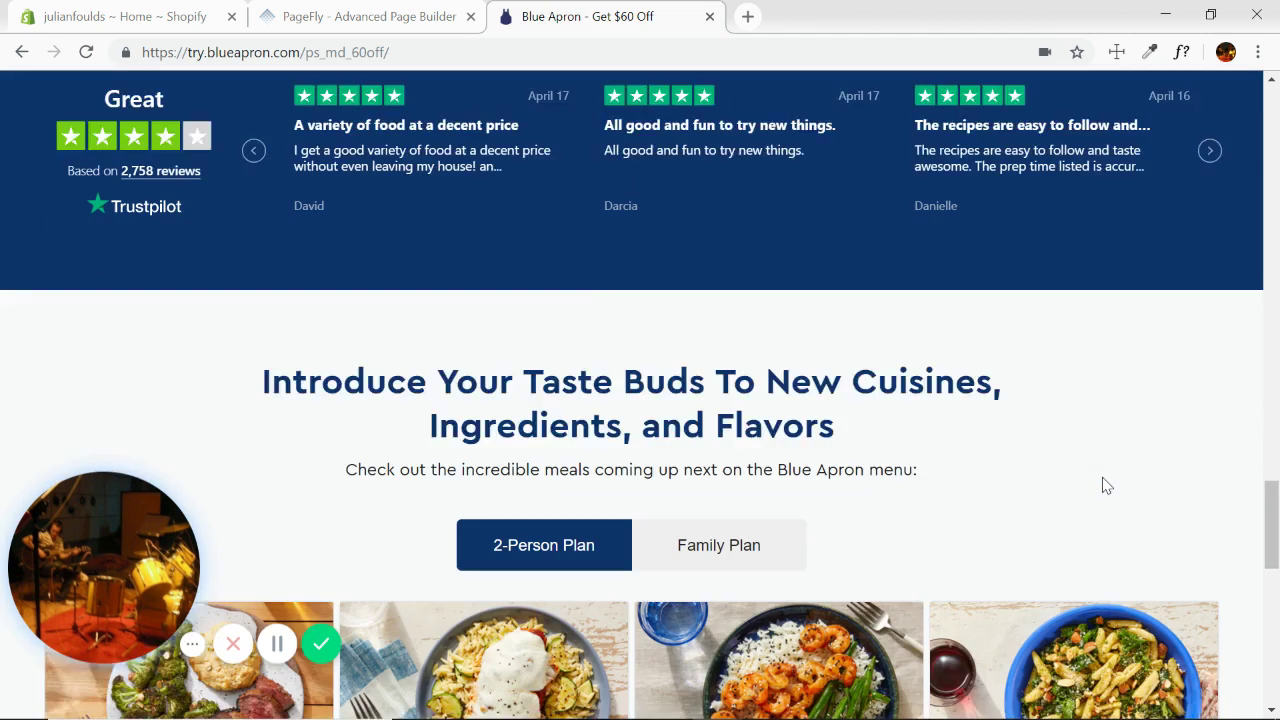
pyautogui.scroll(3, 881, 352)
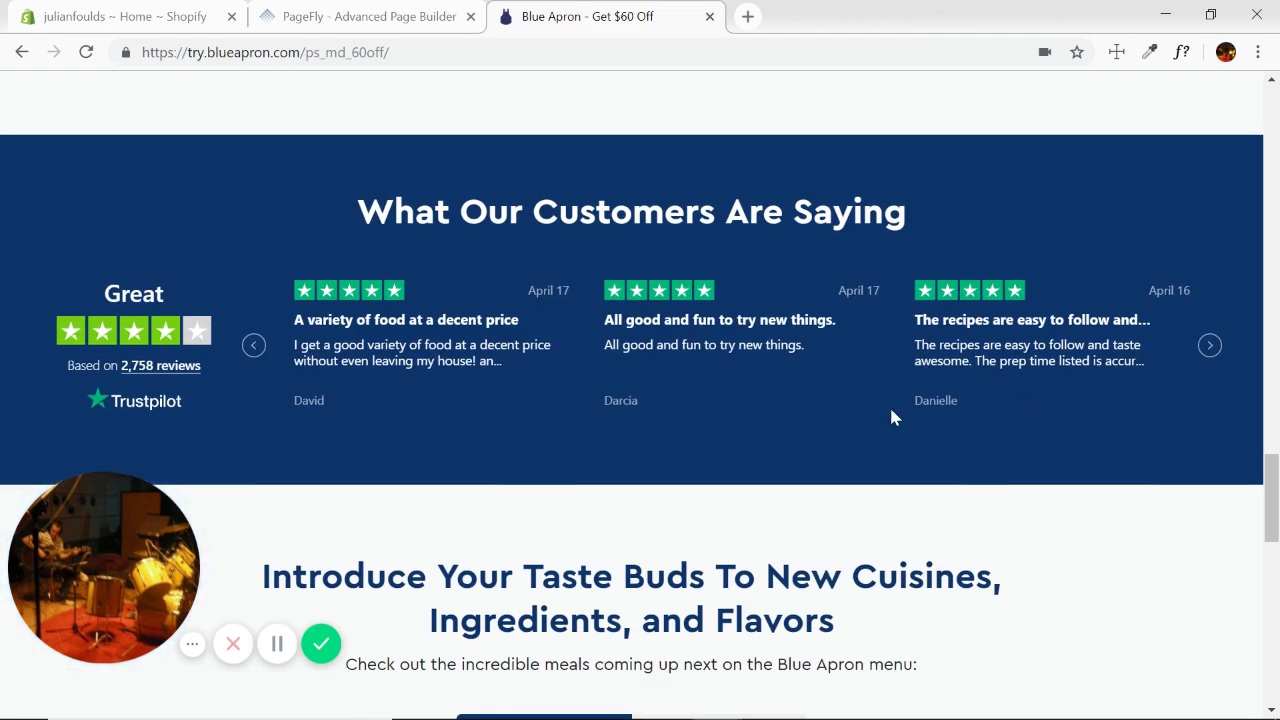
pyautogui.click(414, 18)
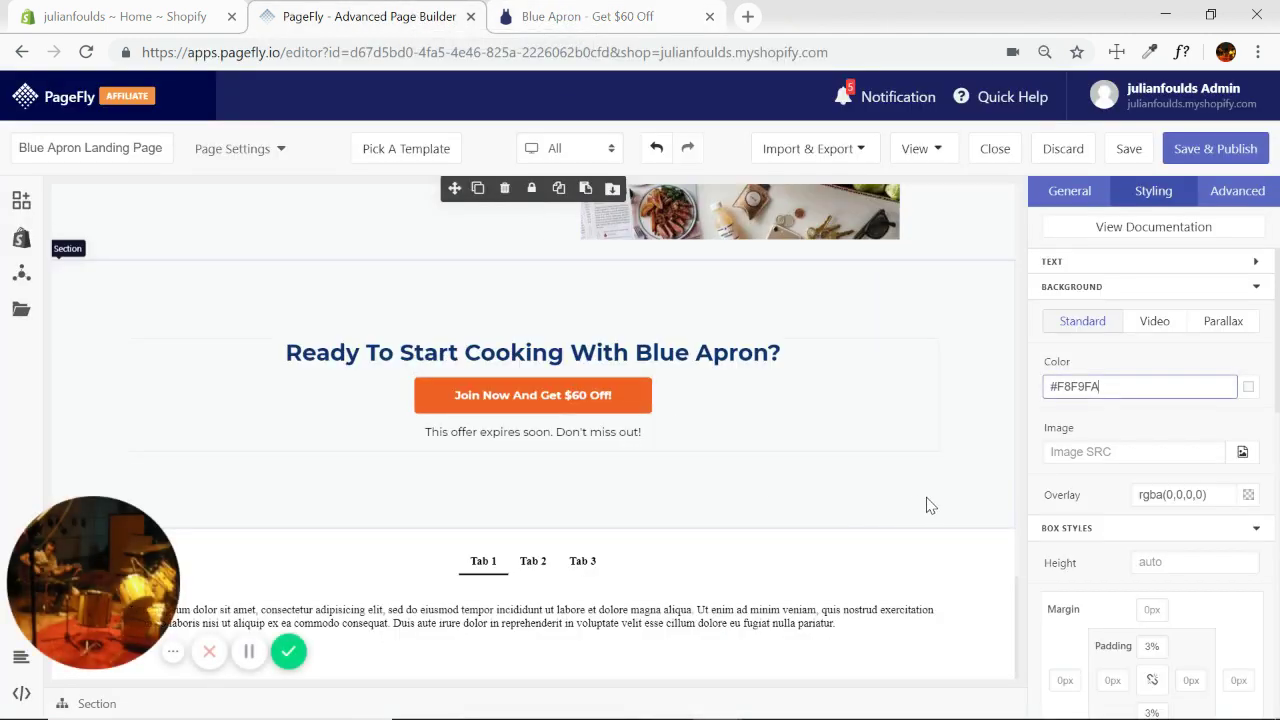
# Add a Full Section below the CTA block with the reviews screenshot as background image.
pyautogui.click(21, 204)
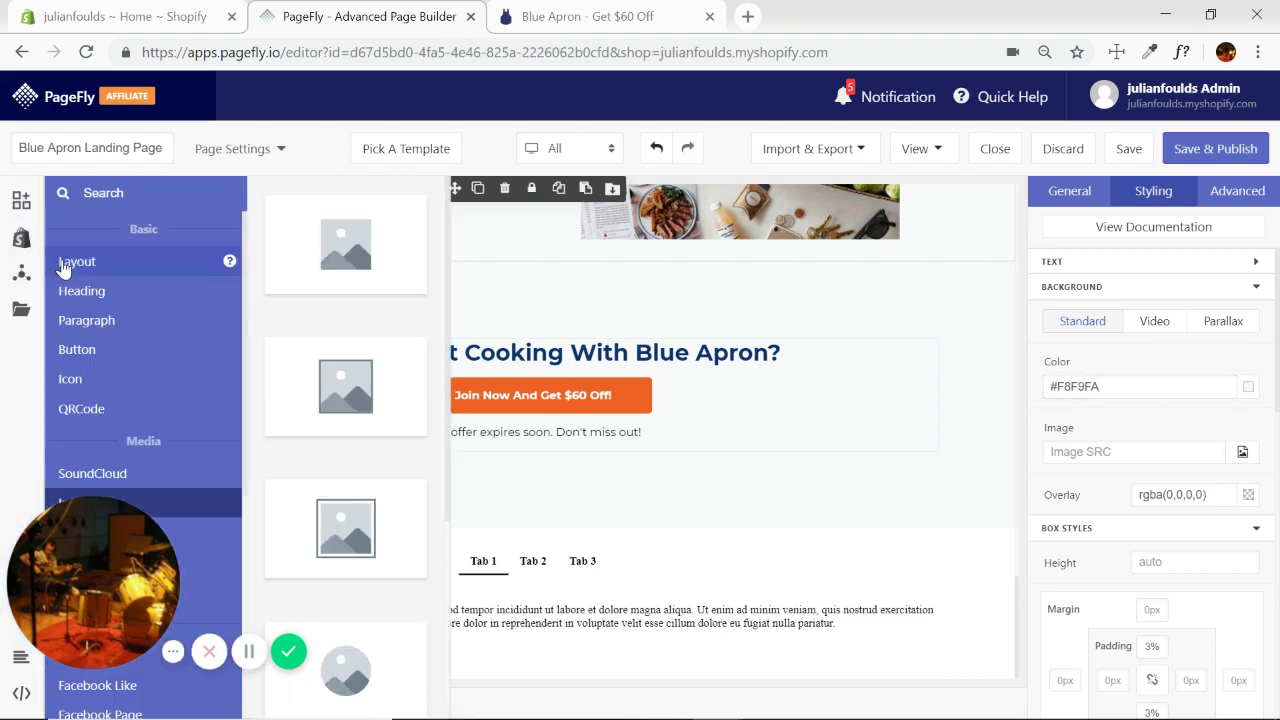
pyautogui.moveTo(229, 260)
pyautogui.moveTo(335, 245); pyautogui.dragTo(657, 523)
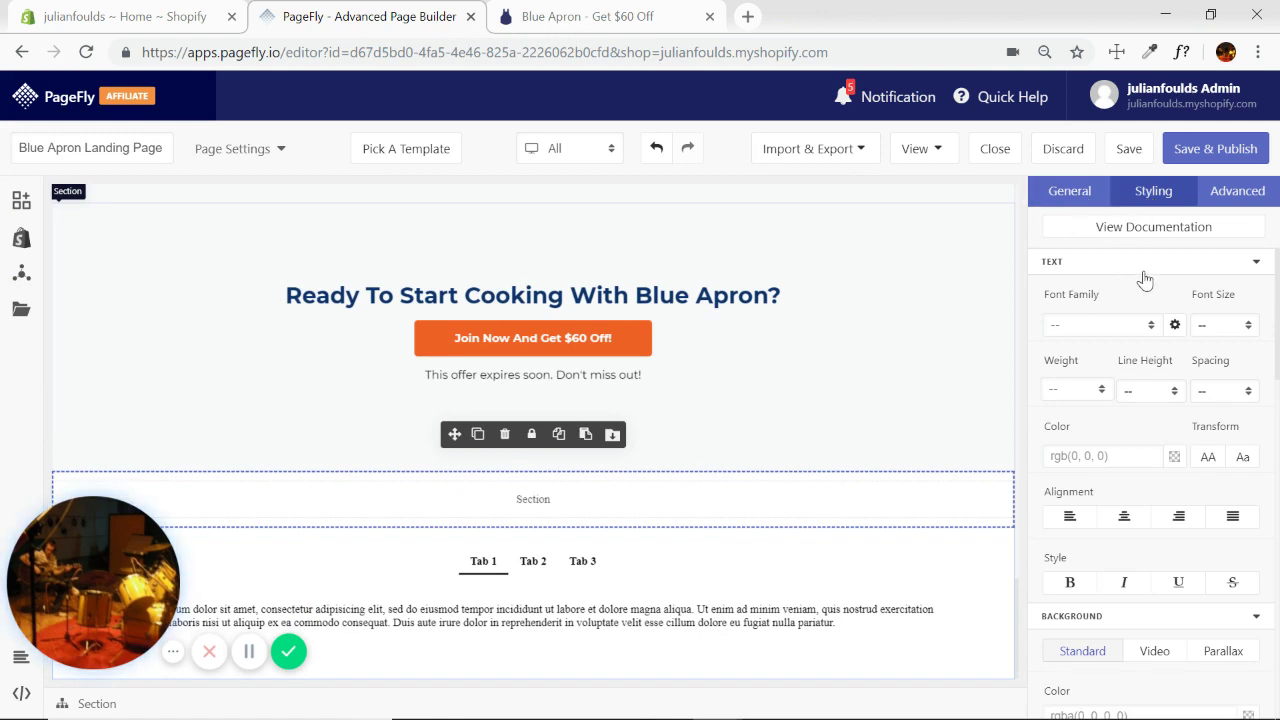
pyautogui.click(1236, 265)
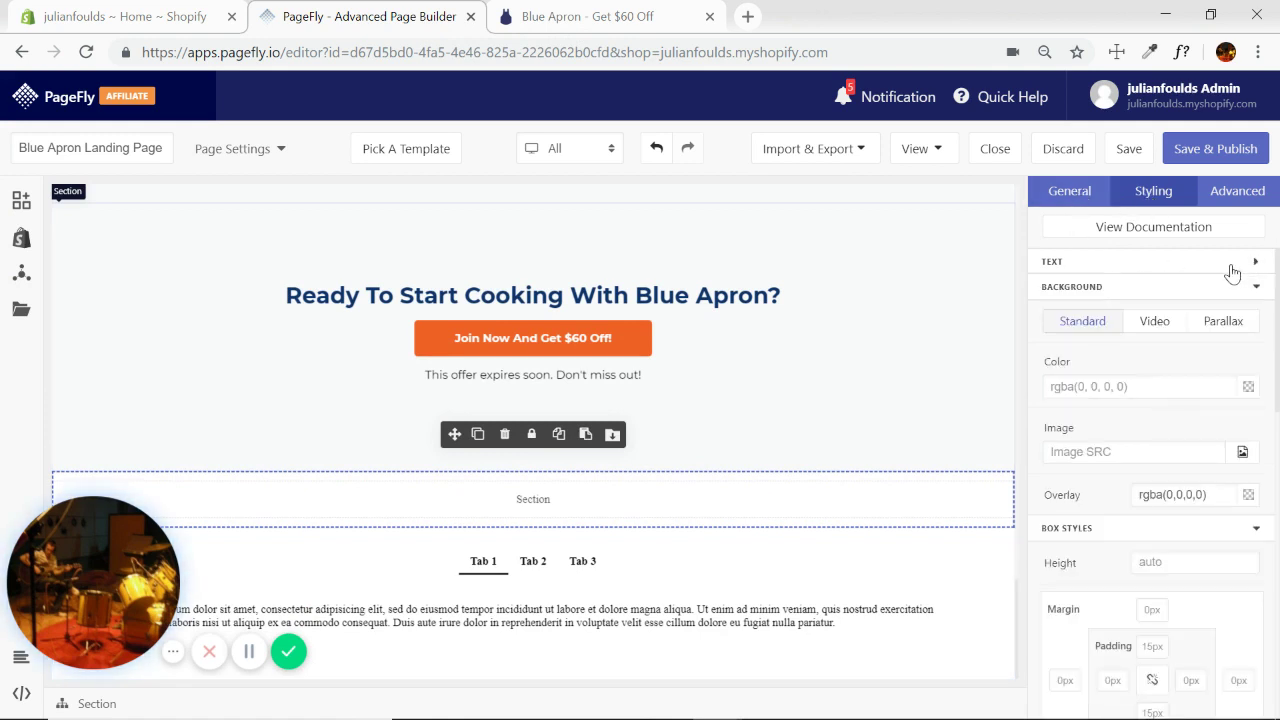
pyautogui.click(1241, 454)
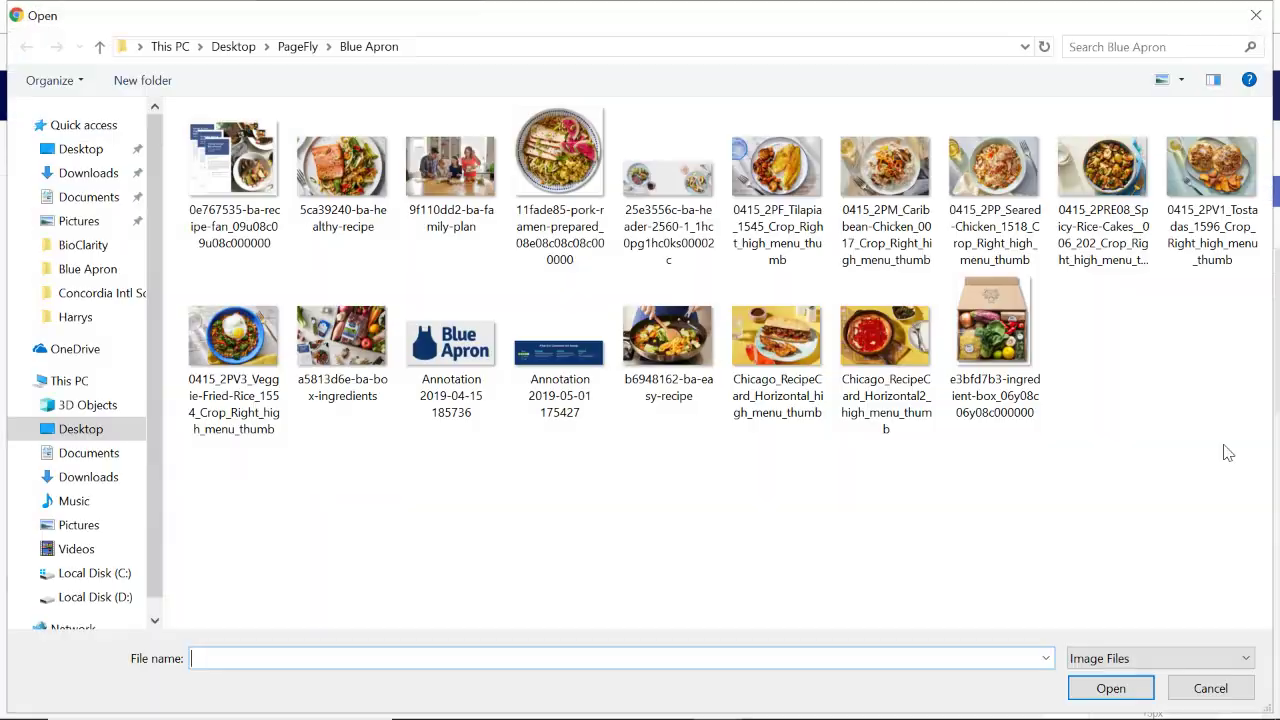
pyautogui.doubleClick(559, 352)
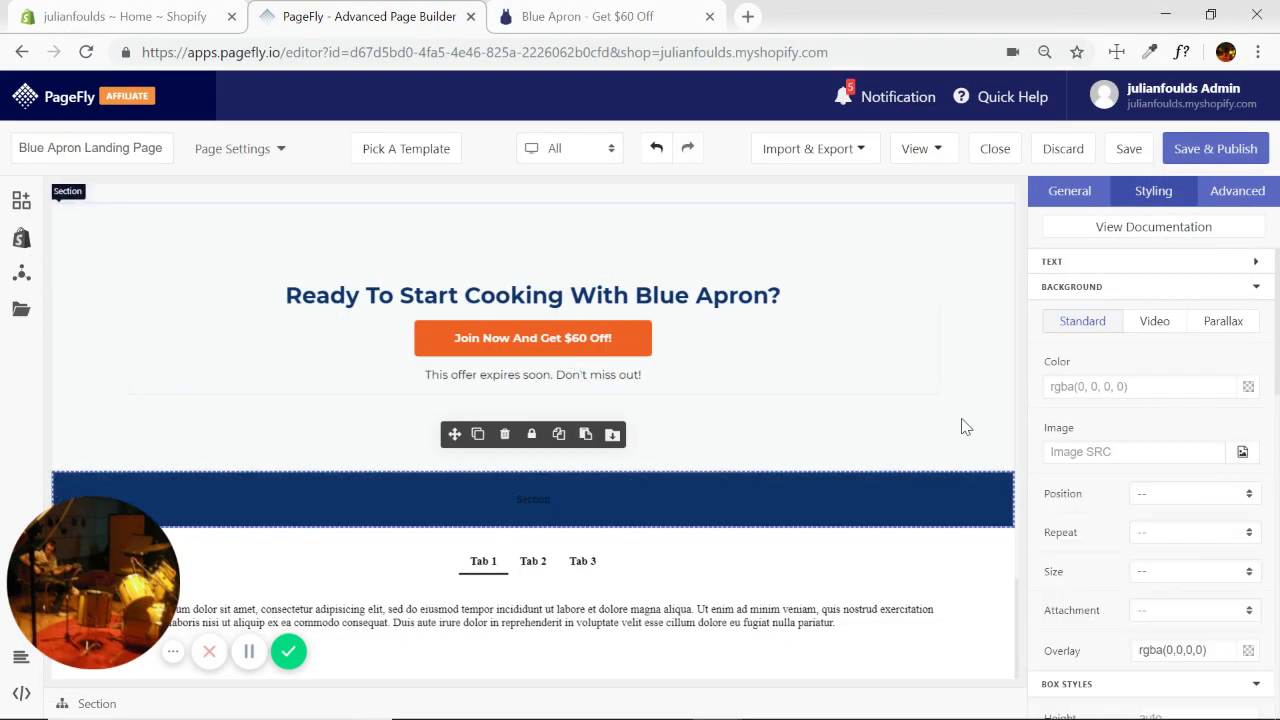
# Set the background to center center position, cover size, and 10% top and bottom padding.
pyautogui.scroll(-1, 1208, 494)
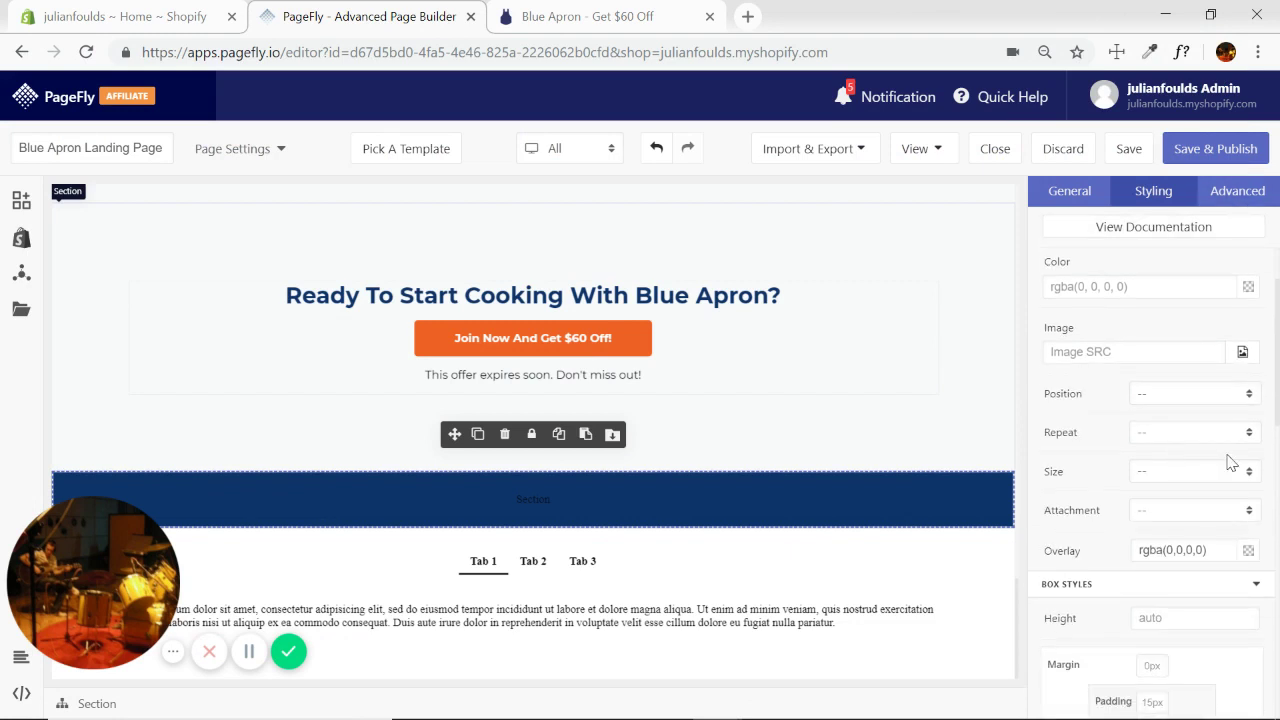
pyautogui.click(1250, 394)
pyautogui.scroll(-1, 1210, 530)
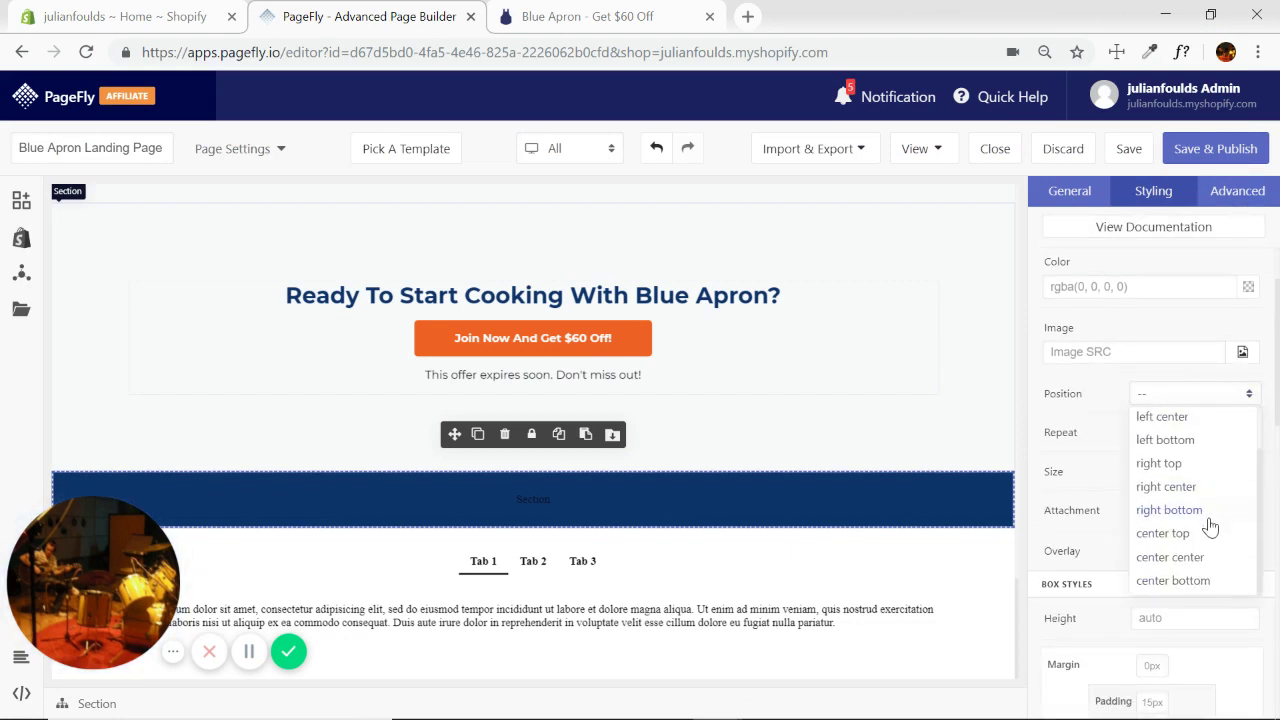
pyautogui.click(1170, 557)
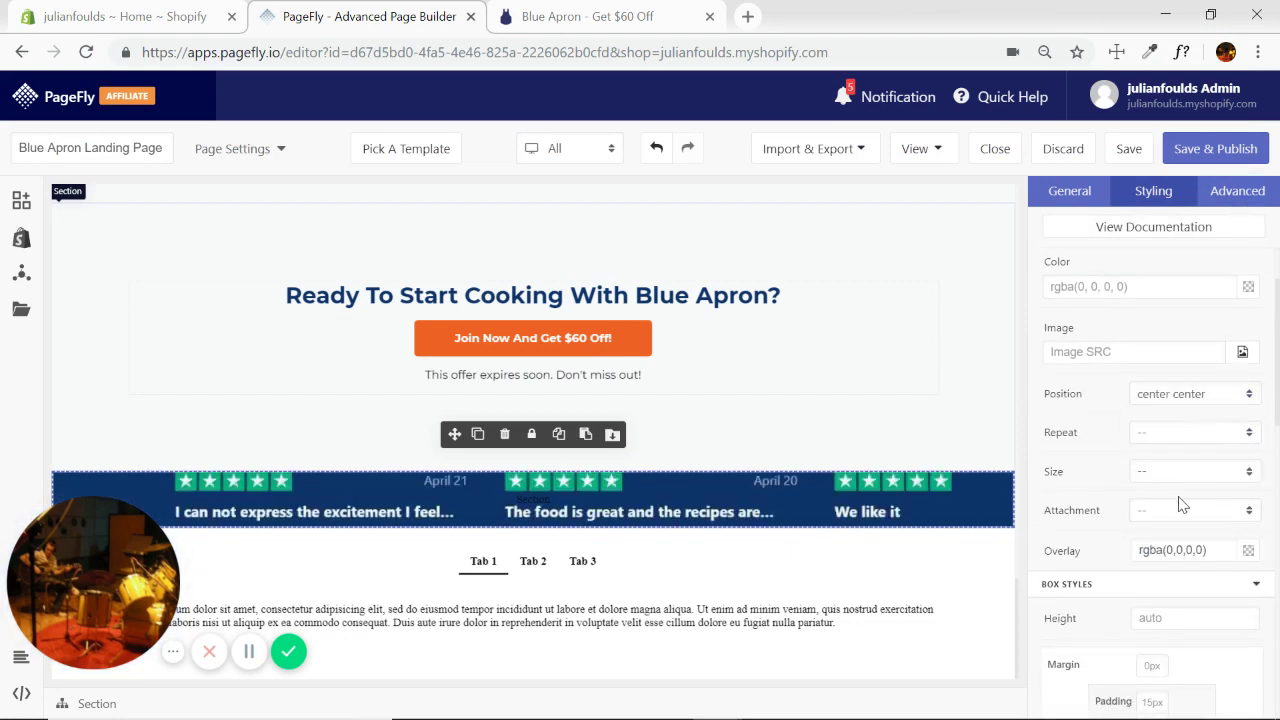
pyautogui.click(1248, 474)
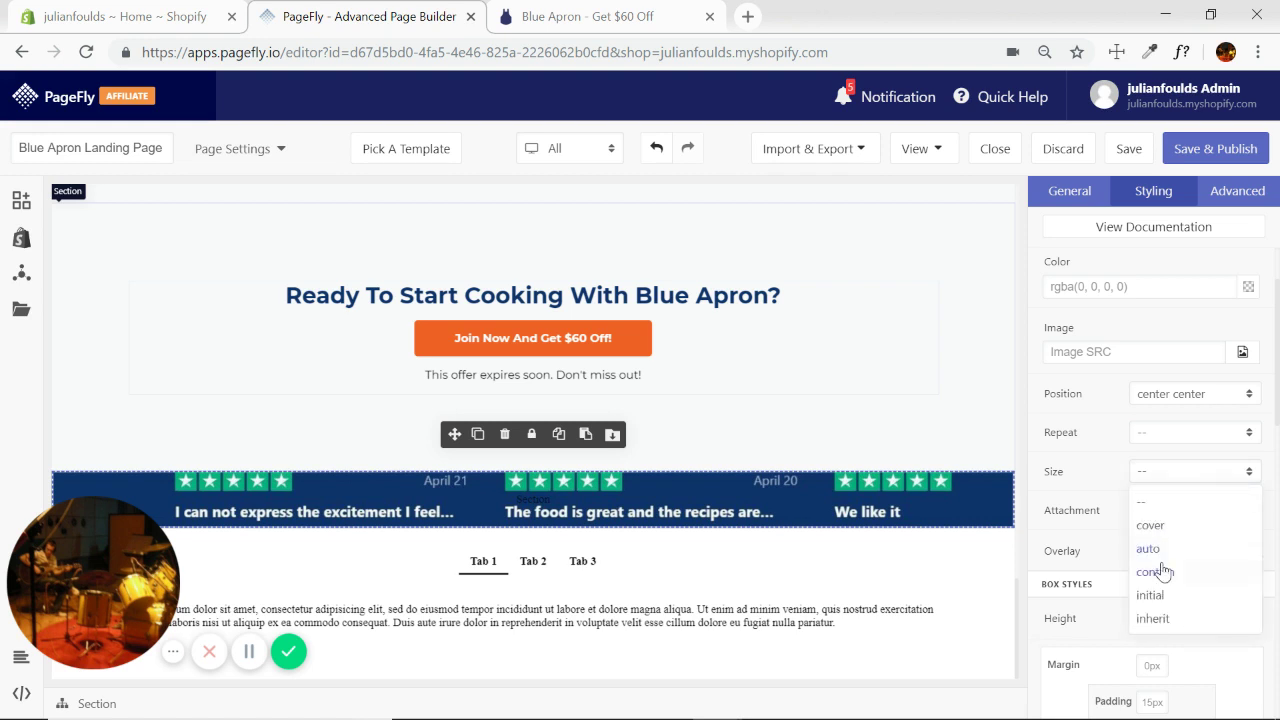
pyautogui.click(1152, 528)
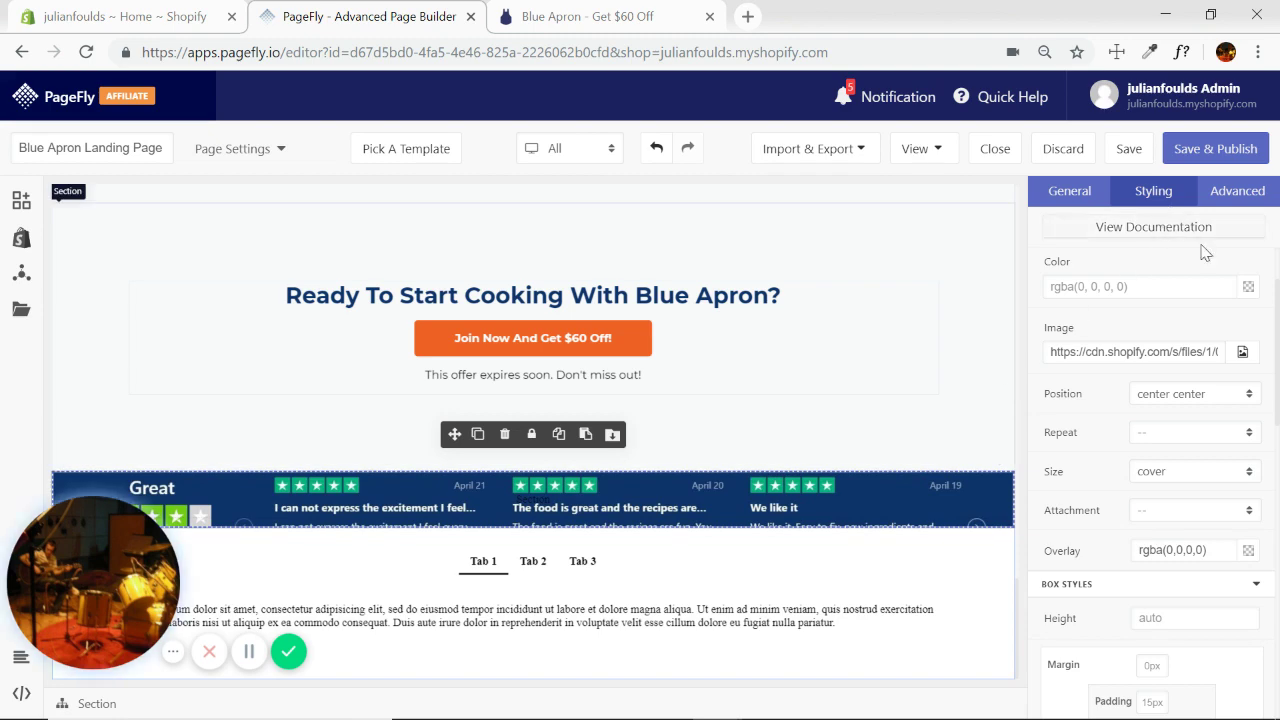
pyautogui.scroll(-3, 1250, 370)
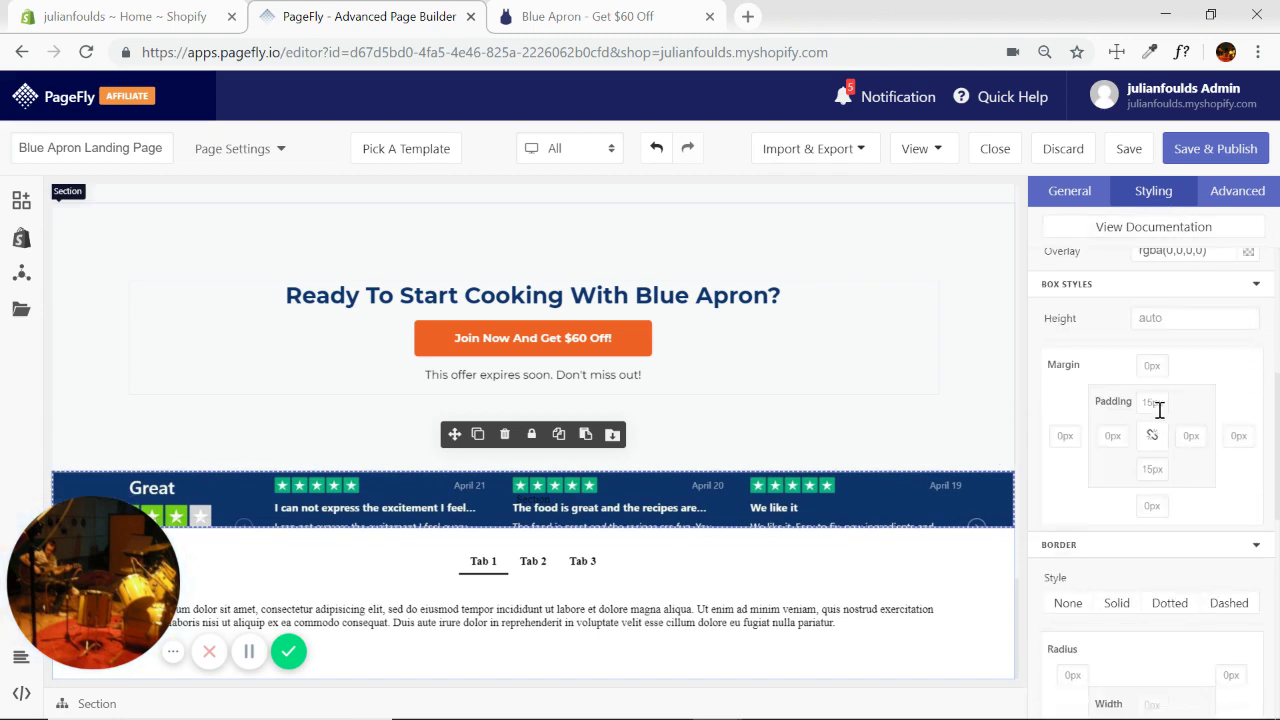
pyautogui.write('10%')
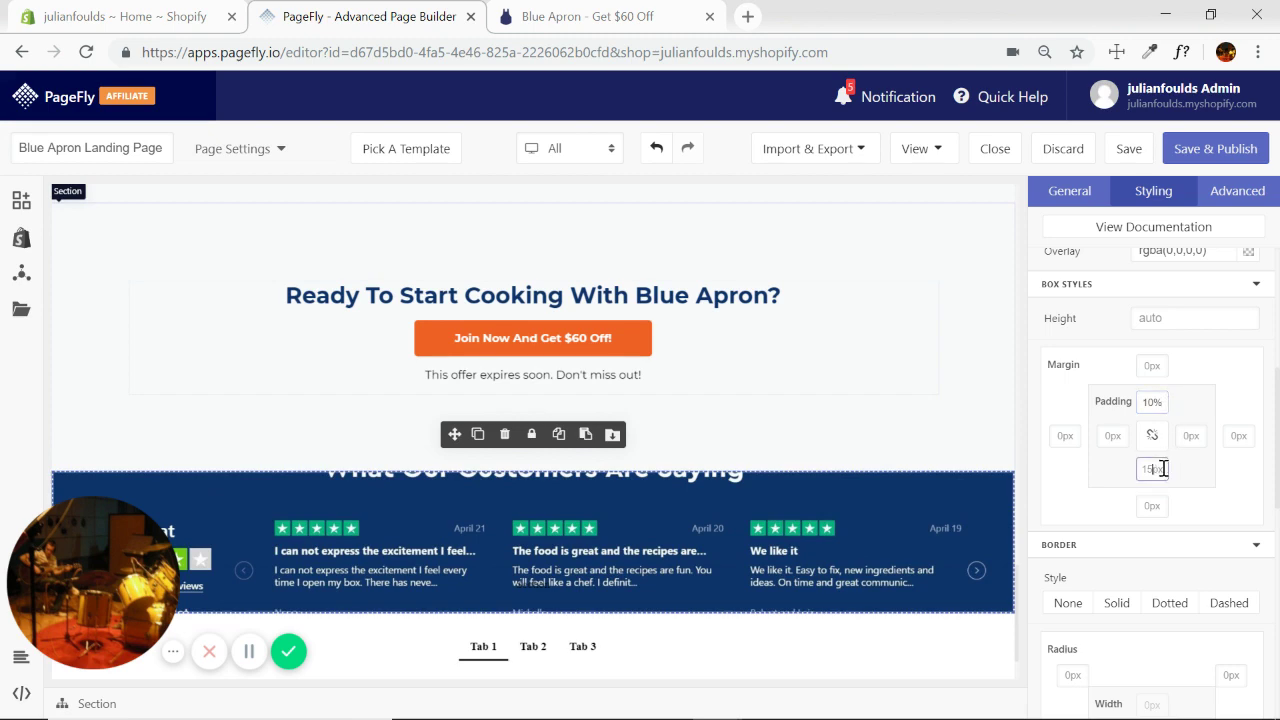
pyautogui.write('10%')
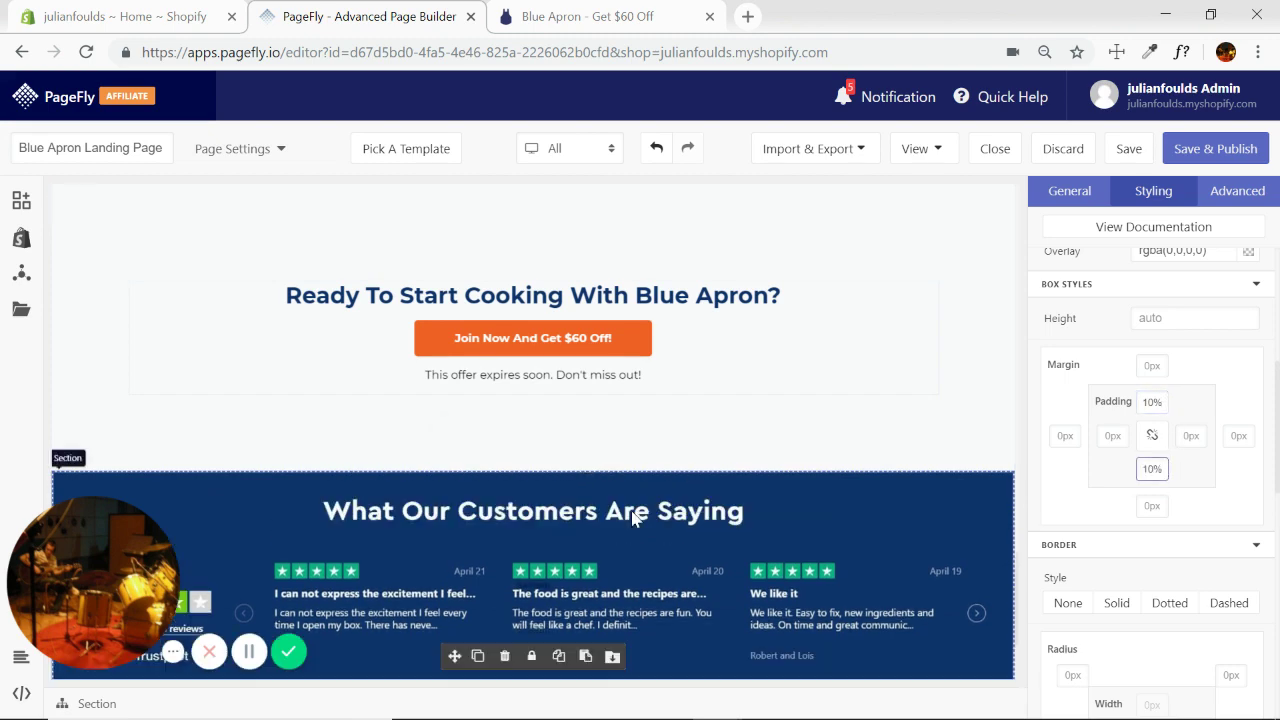
pyautogui.scroll(-1, 733, 363)
pyautogui.click(862, 255)
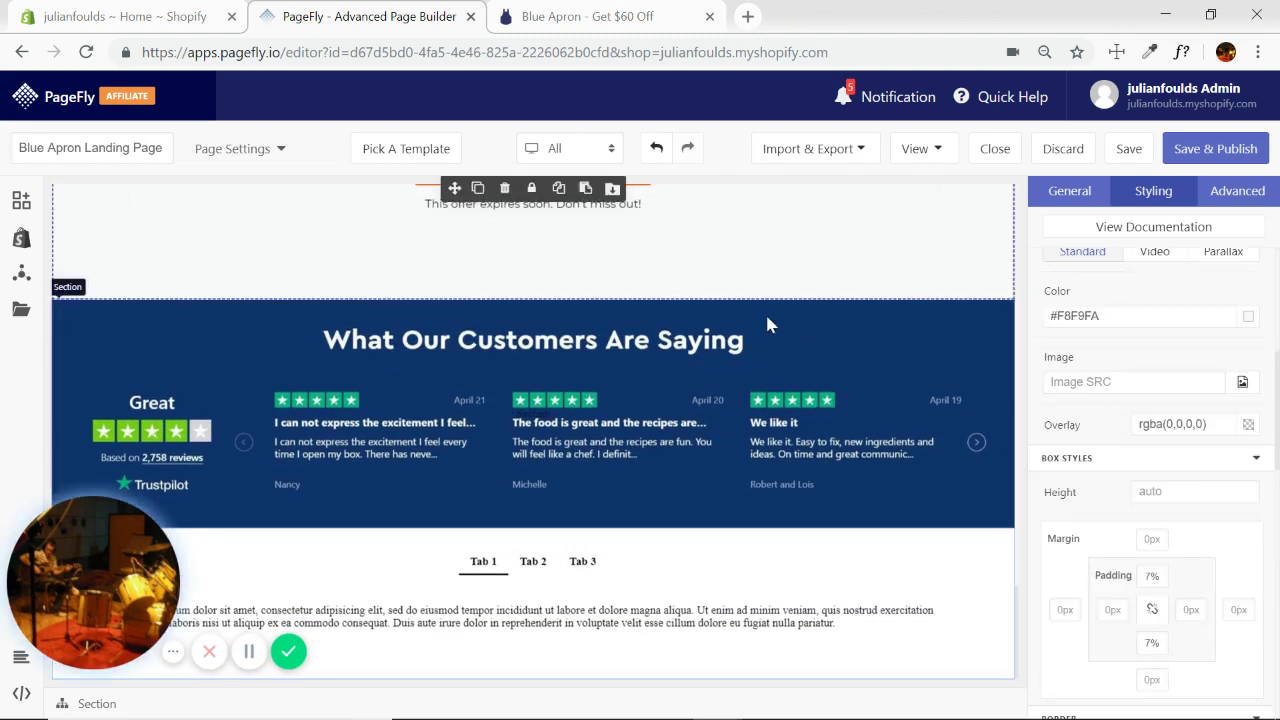
# Step through the live Blue Apron reviews carousel and compare it with the rebuilt PageFly section.
pyautogui.click(622, 18)
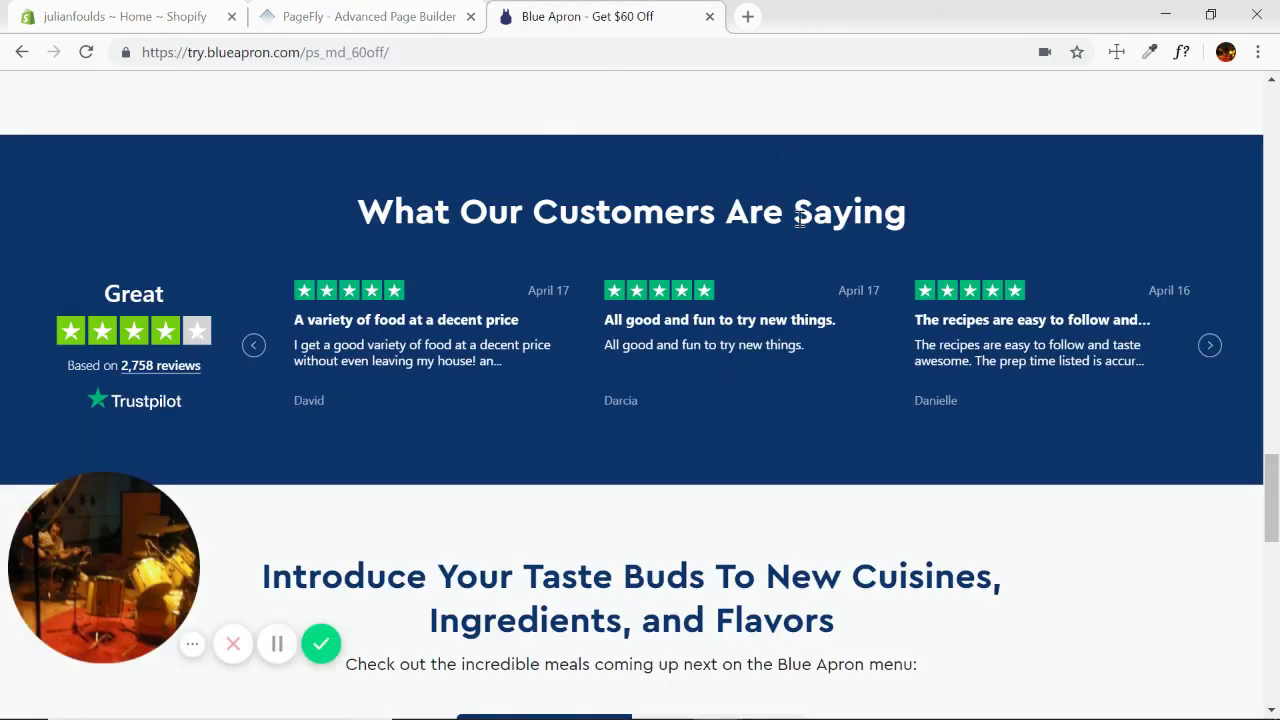
pyautogui.scroll(4, 876, 308)
pyautogui.scroll(-4, 571, 629)
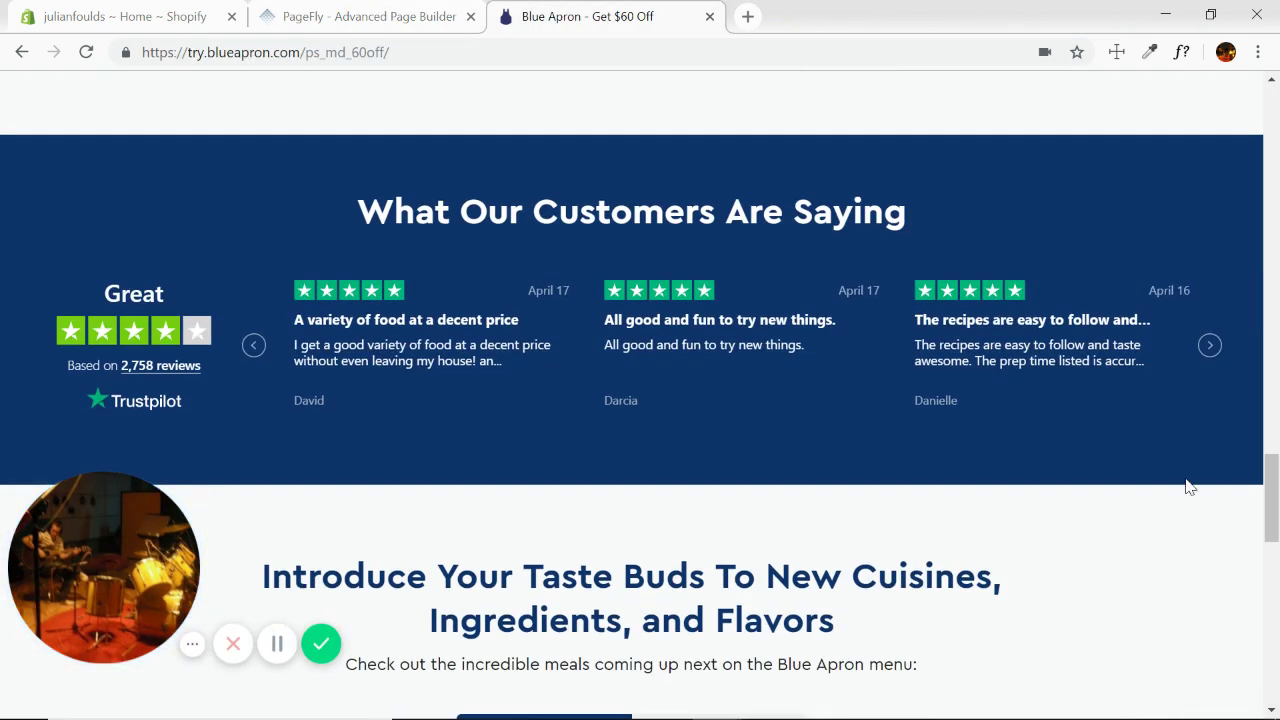
pyautogui.click(1209, 350)
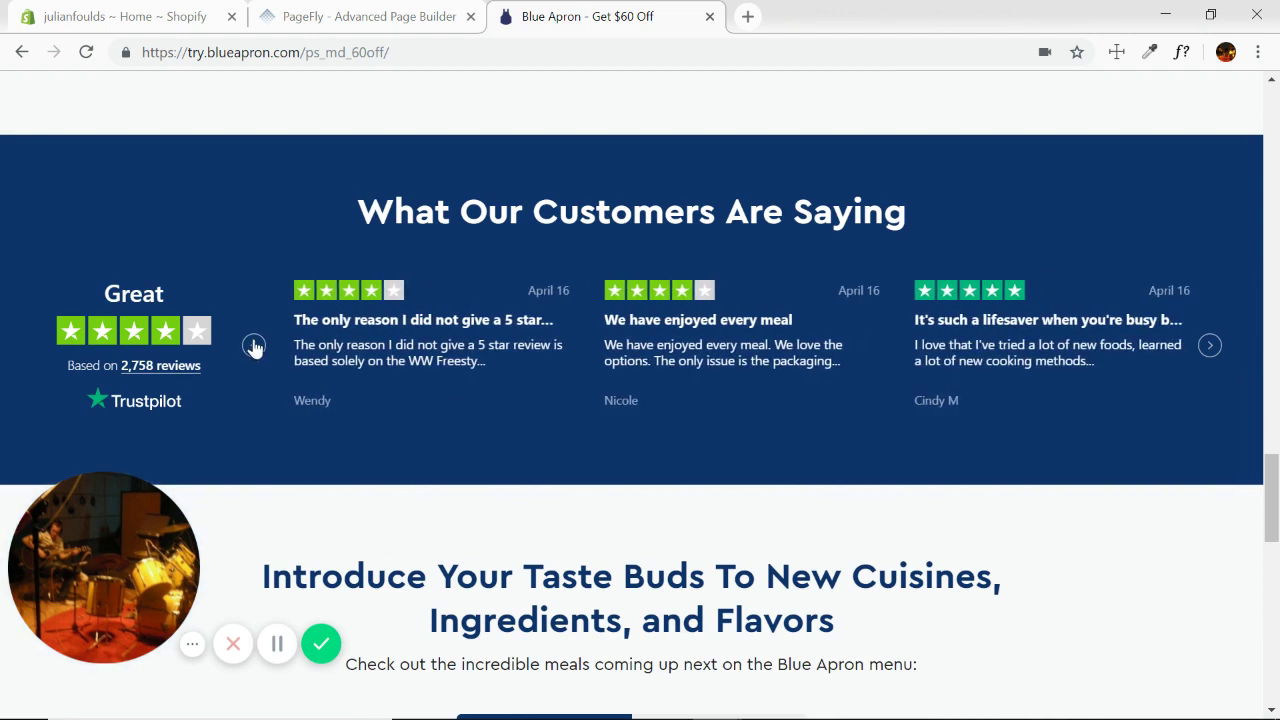
pyautogui.click(253, 346)
pyautogui.click(1210, 342)
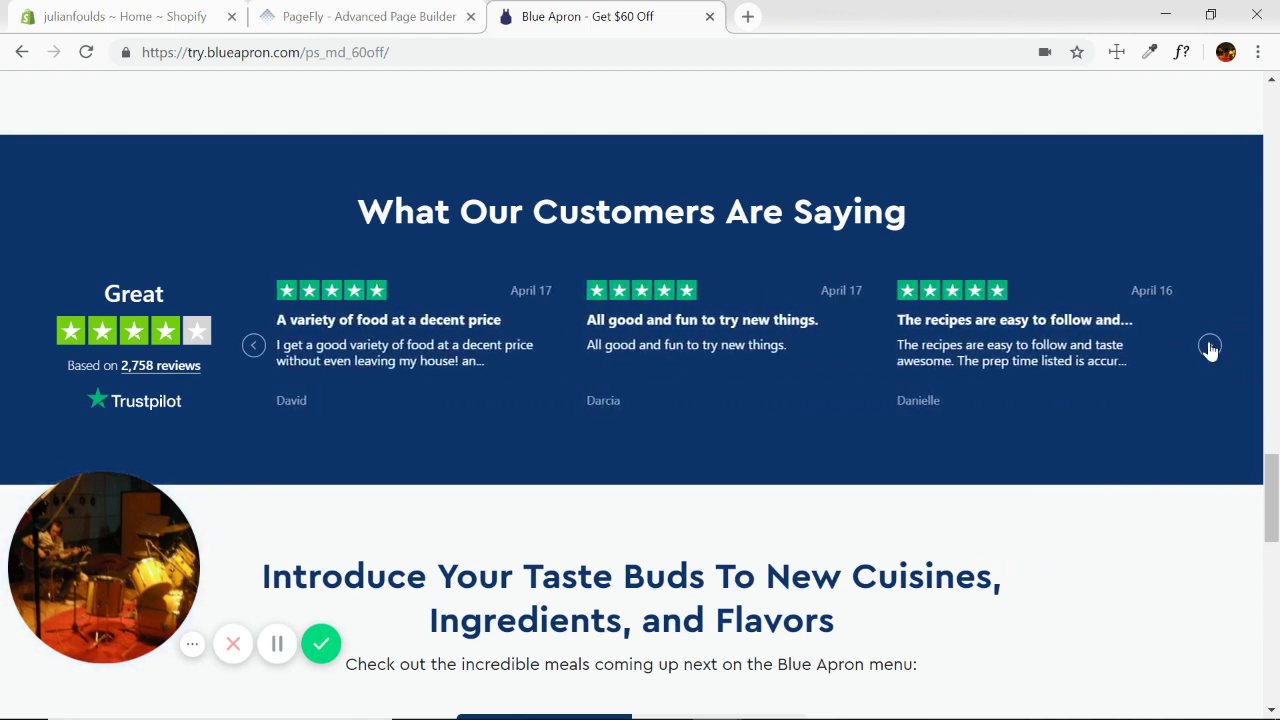
pyautogui.click(487, 5)
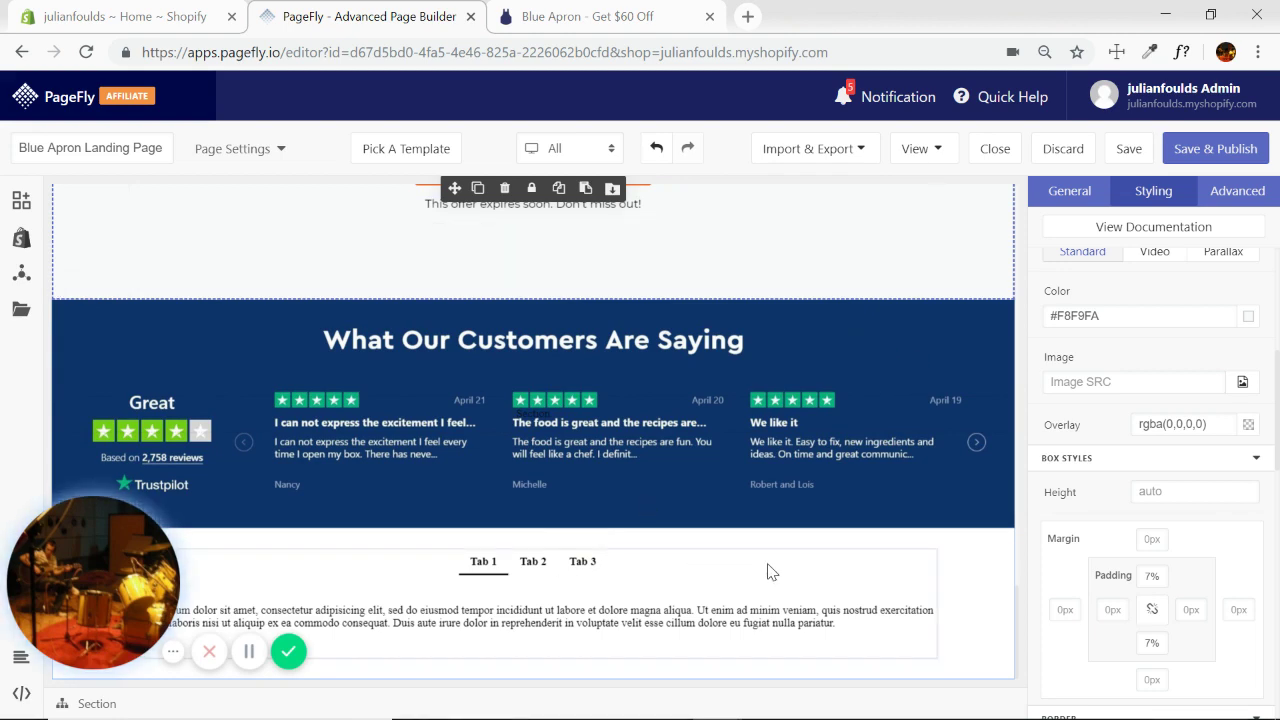
pyautogui.click(618, 16)
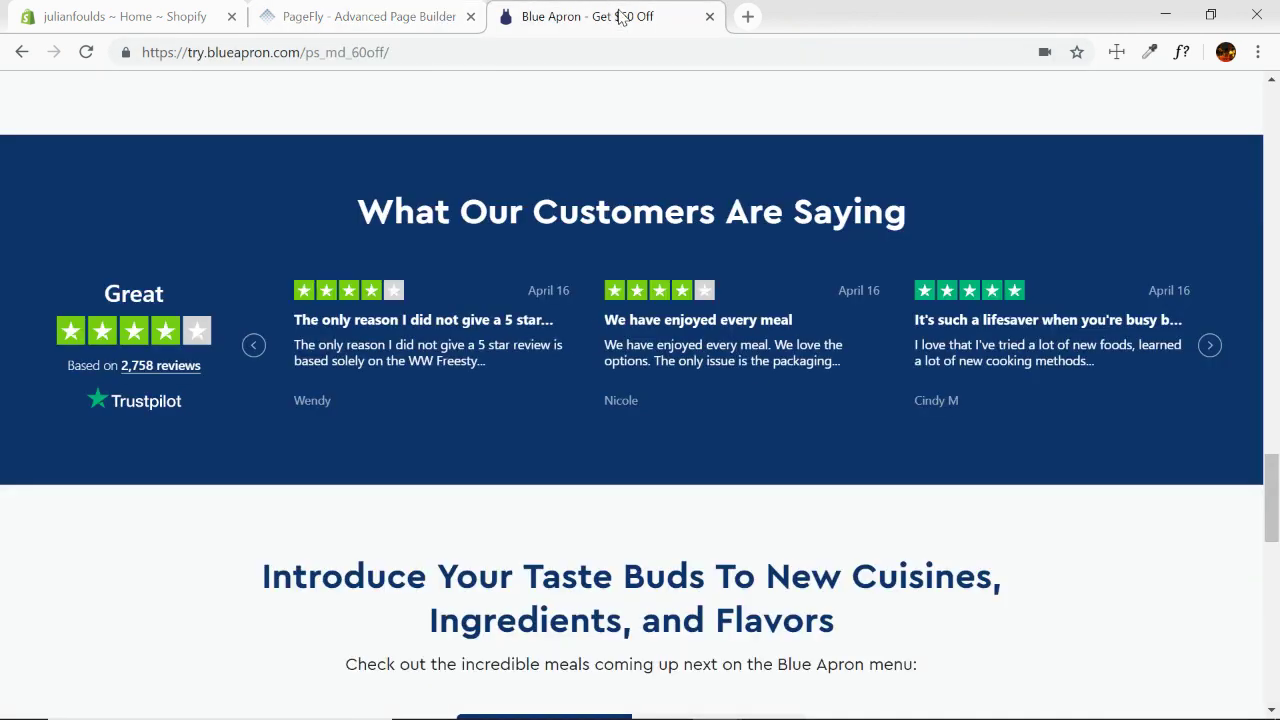
# Scroll the Blue Apron page down to the 'Introduce Your Taste Buds' meal cards.
pyautogui.scroll(-3, 963, 414)
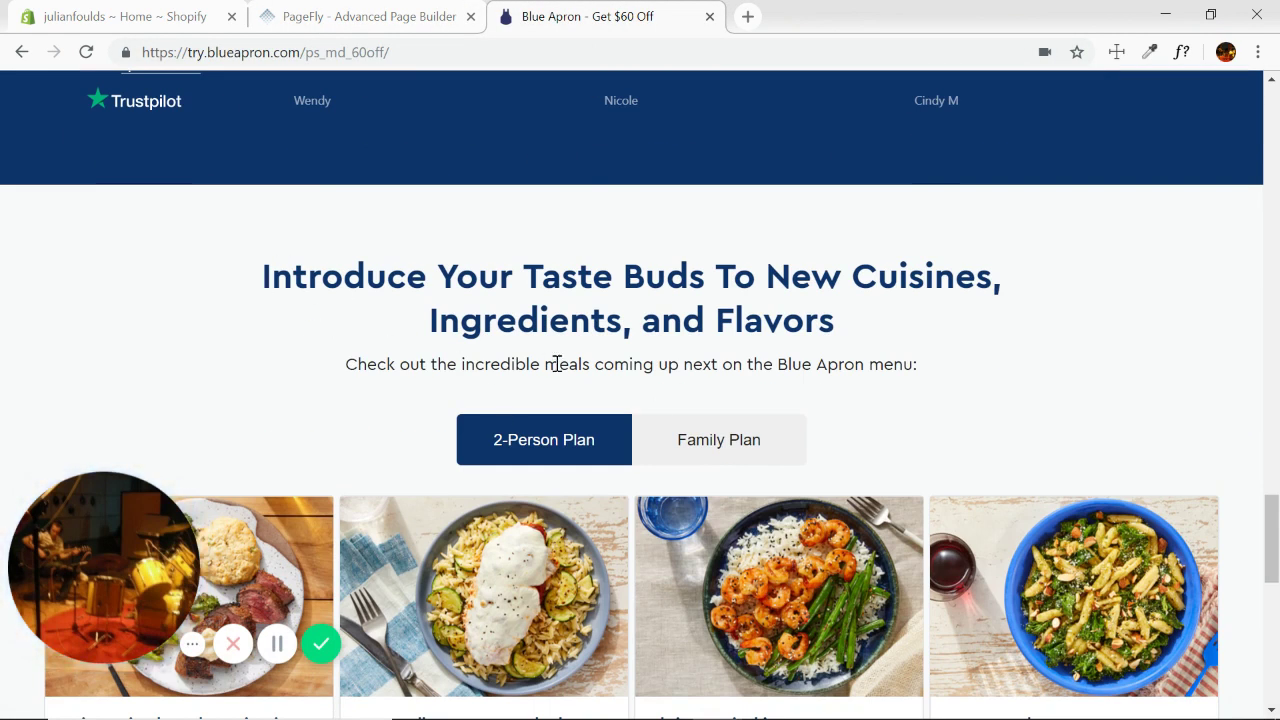
pyautogui.scroll(-2, 600, 364)
pyautogui.scroll(-7, 760, 318)
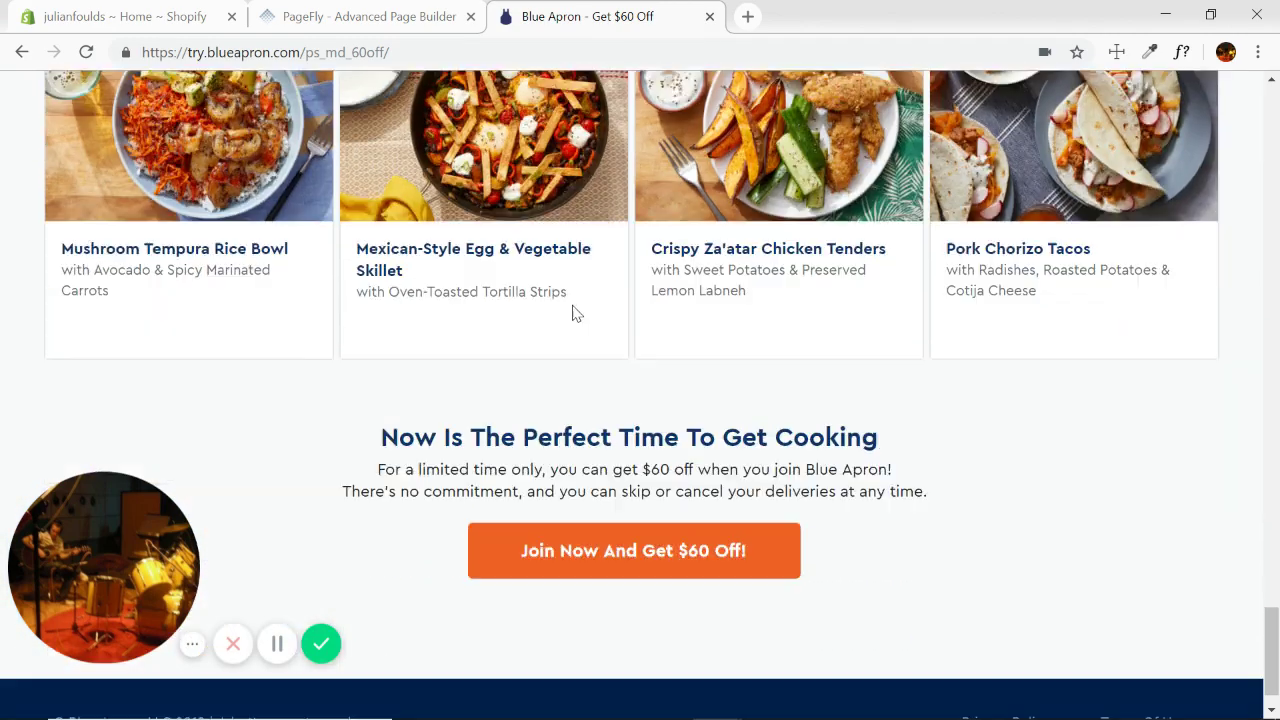
pyautogui.scroll(9, 600, 290)
pyautogui.scroll(-2, 565, 290)
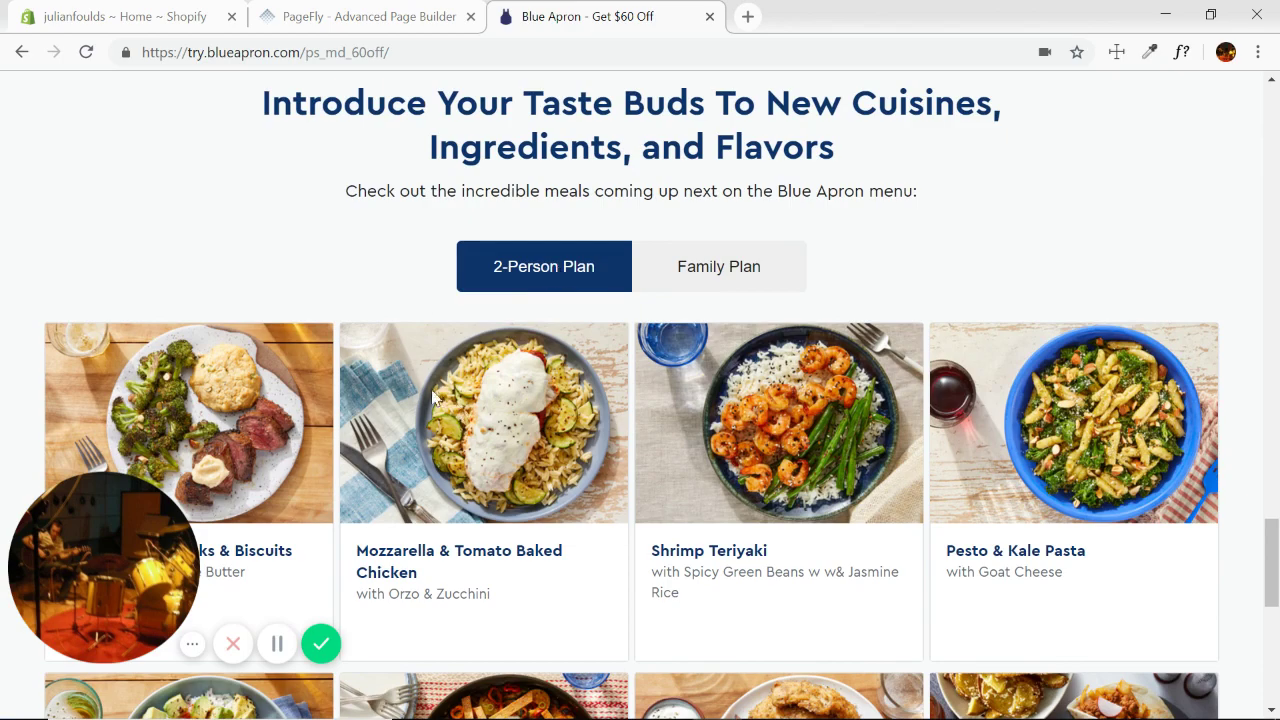
pyautogui.scroll(-3, 500, 329)
pyautogui.scroll(4, 366, 331)
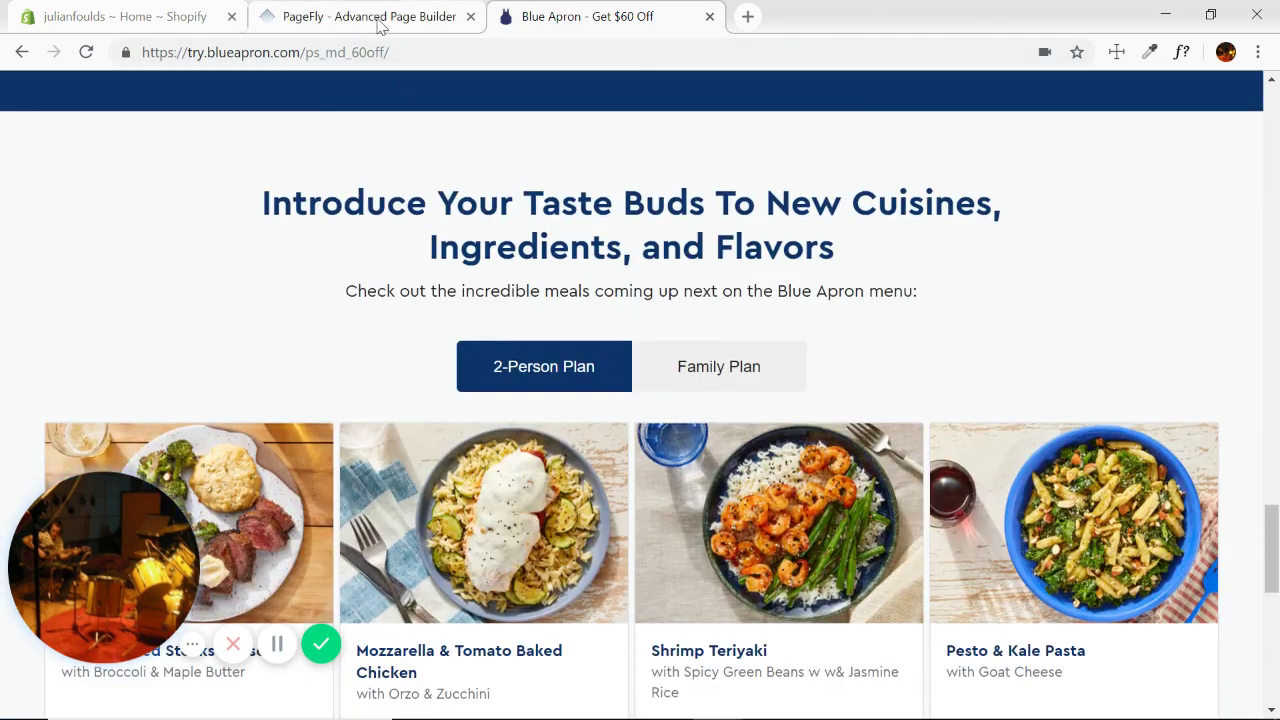